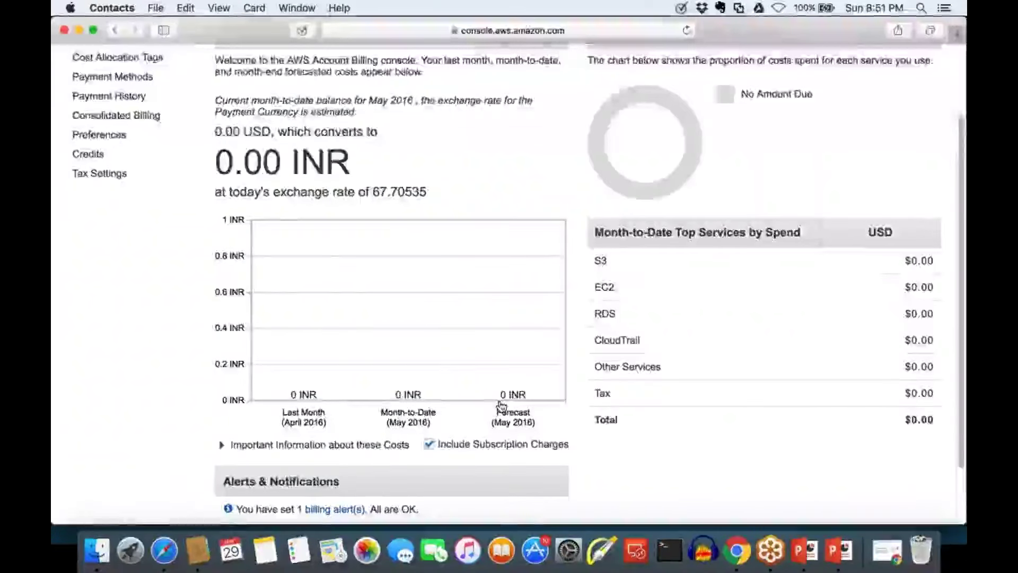
Review the billing dashboard's zero month-to-date spend, selecting part of the heading
scroll(501, 405, "up", 3)
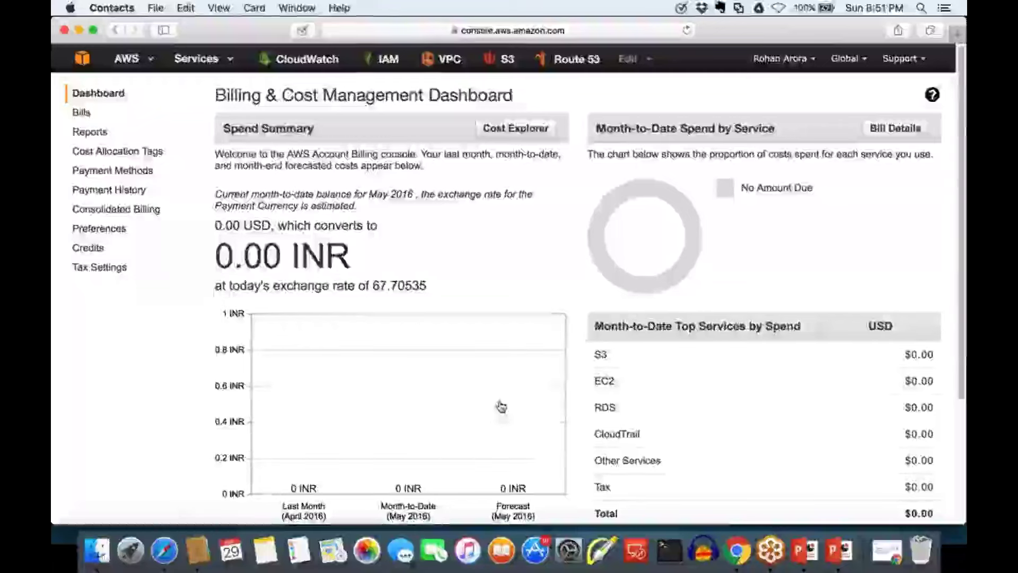
left_click_drag(514, 94, 347, 100)
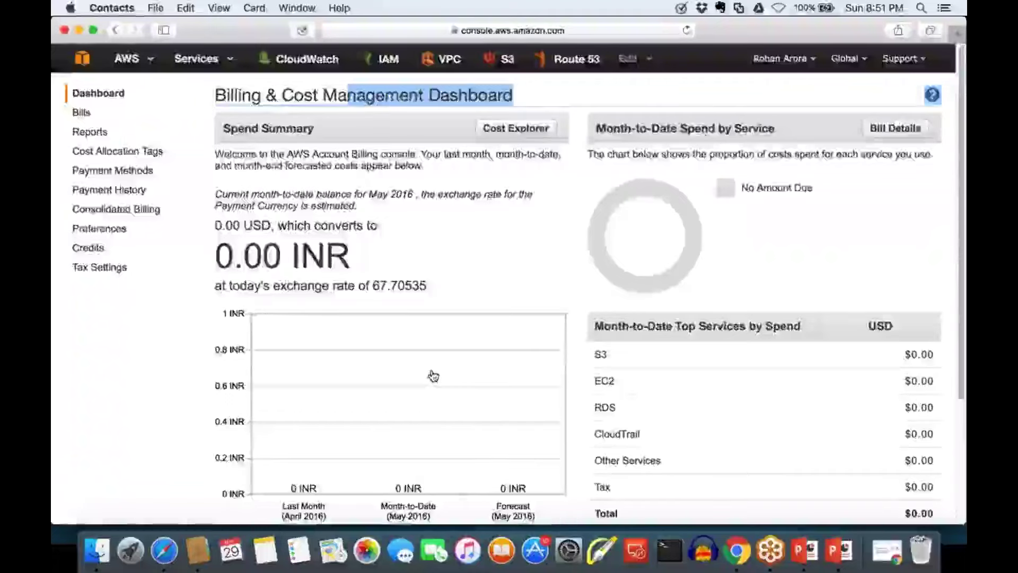
scroll(433, 376, "down", 2)
scroll(433, 375, "down", 4)
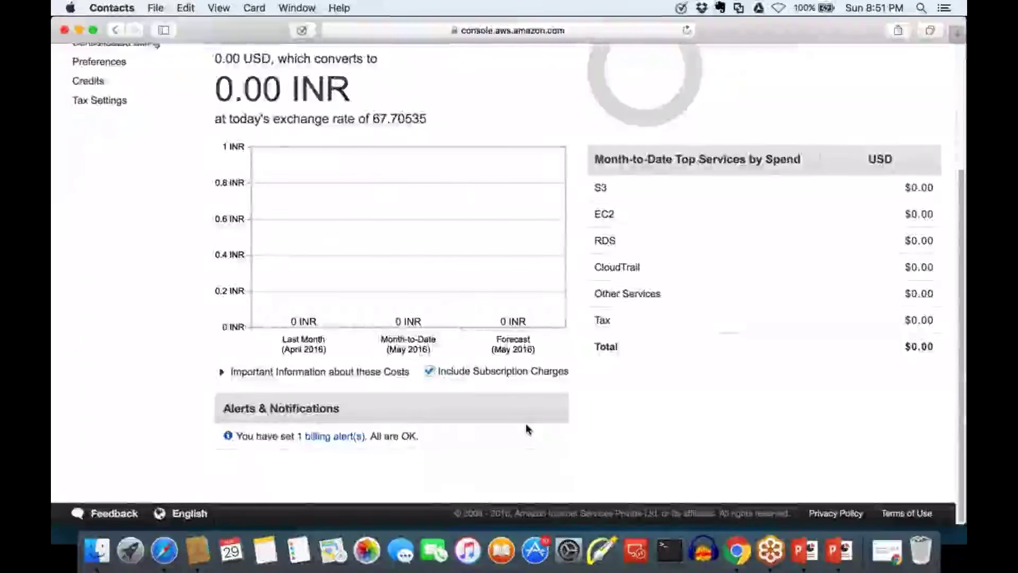
scroll(527, 428, "up", 2)
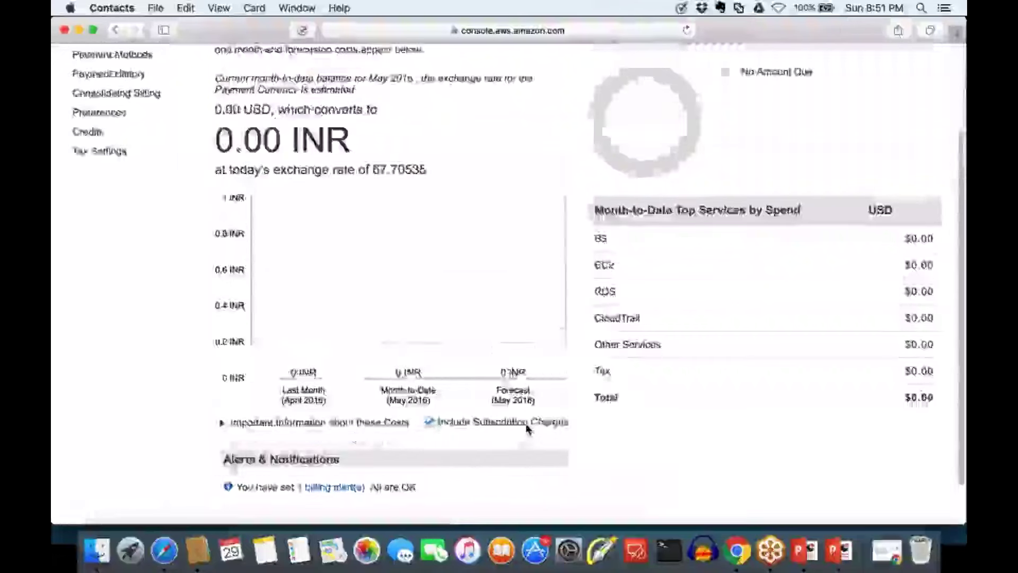
Open a new blank Safari tab next to the billing console
scroll(528, 428, "down", 2)
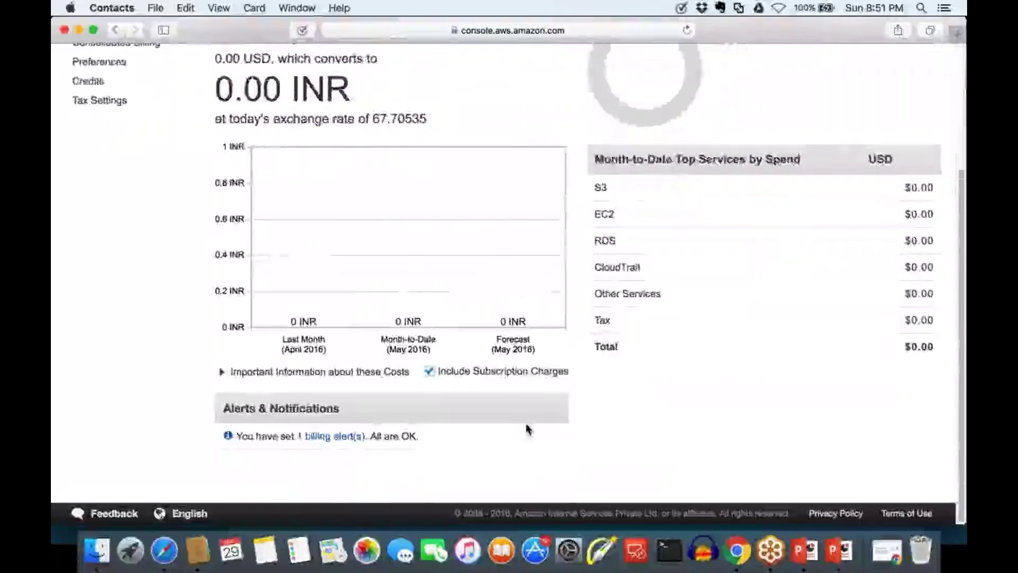
scroll(527, 428, "up", 6)
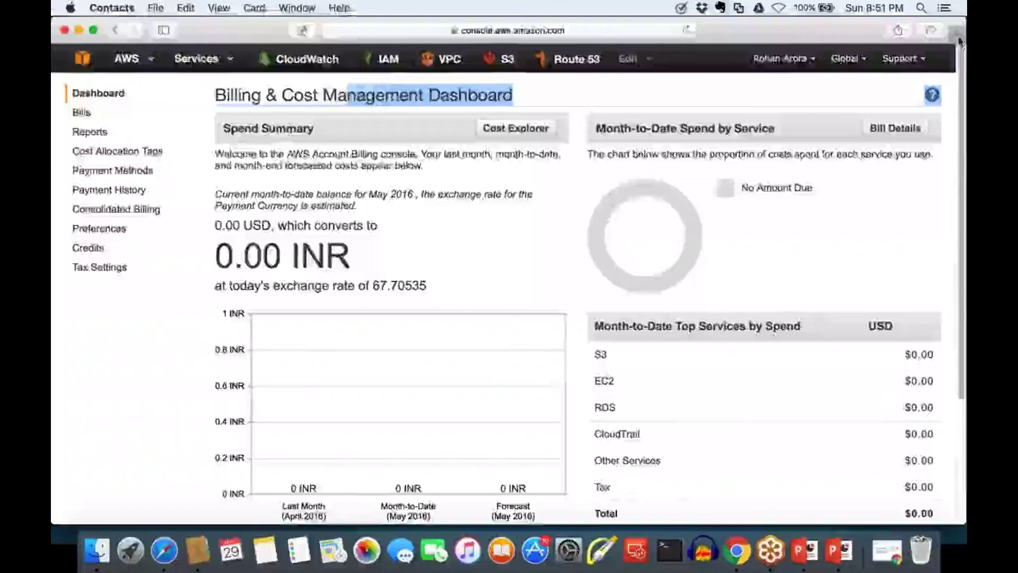
left_click(958, 35)
left_click(539, 33)
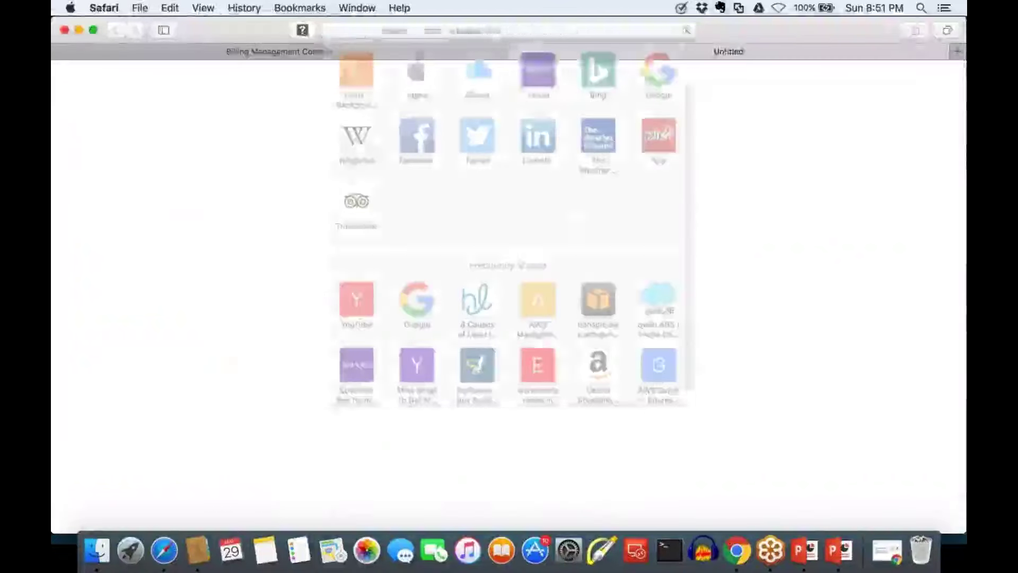
Load gmail.com in the new Safari tab
left_click(661, 71)
type("aws")
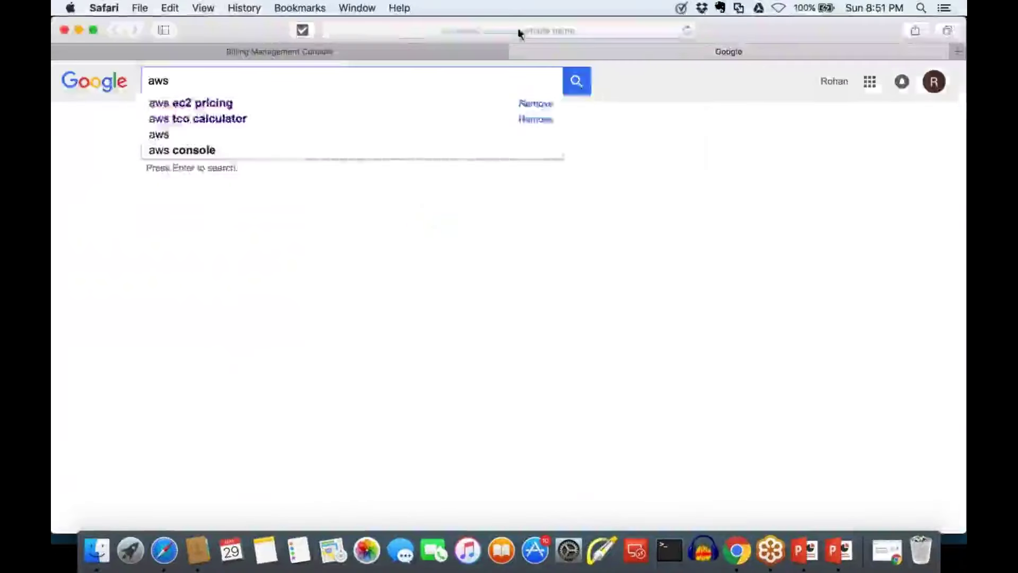
key("super+l")
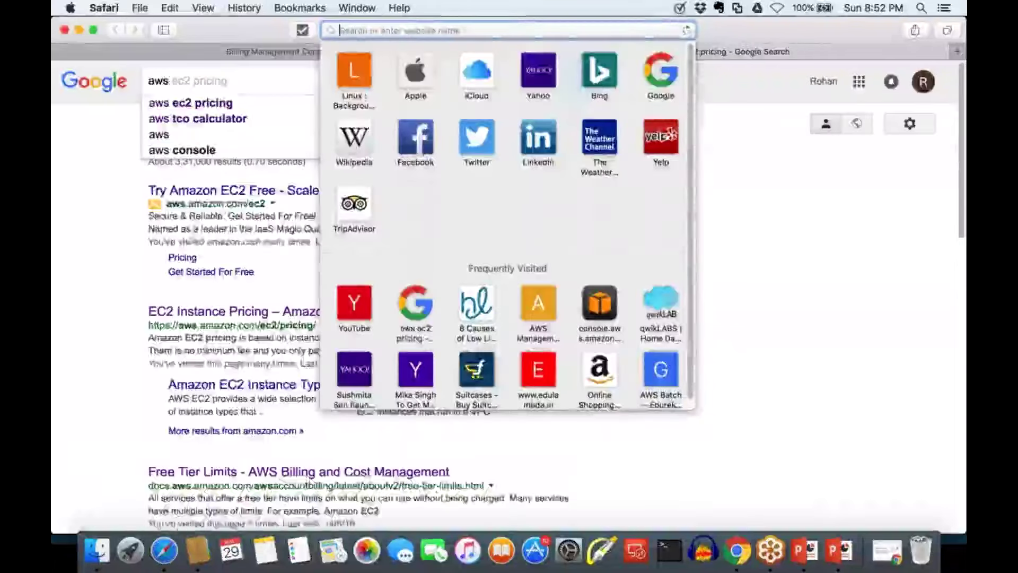
type("aw")
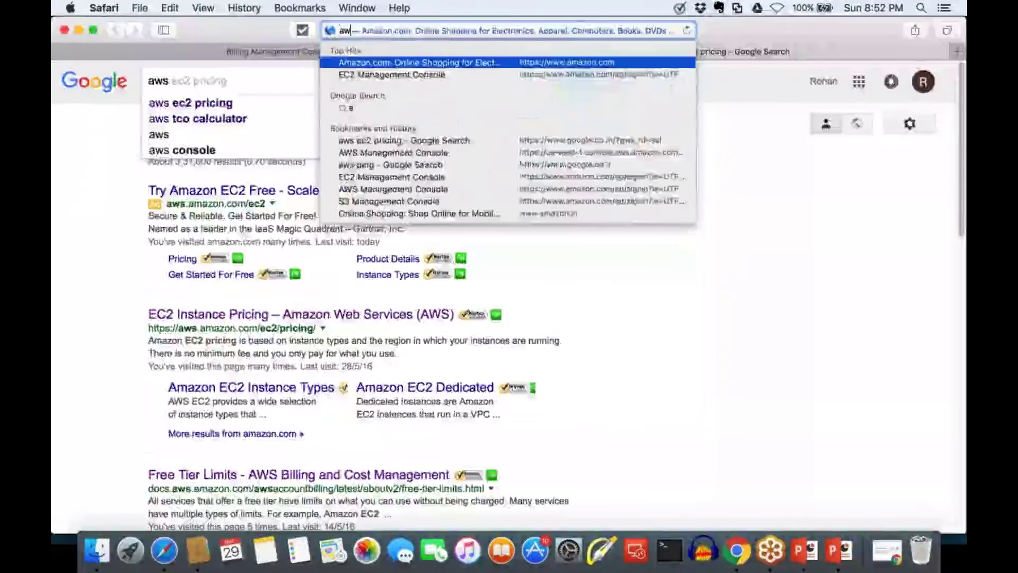
key("Escape")
type("gmail.com")
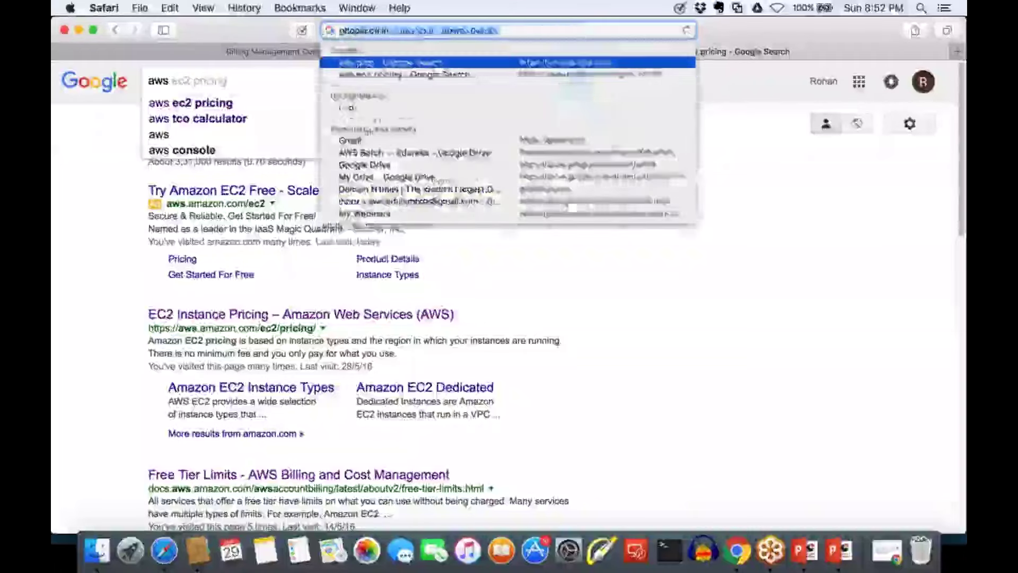
key("Return")
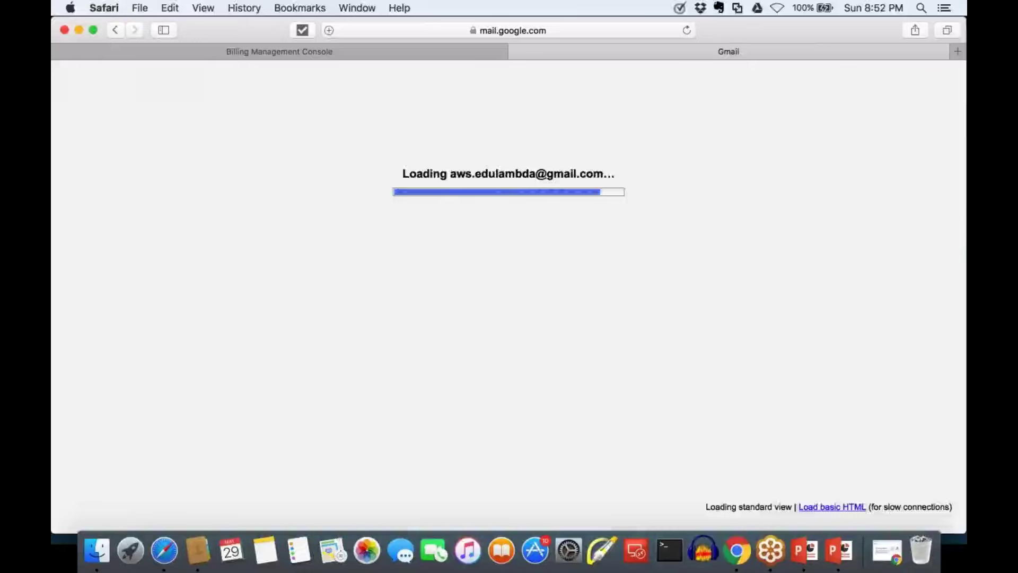
Search Gmail for 'invoice' and open the latest AWS email's April 2016 PDF statement
left_click(305, 79)
type("in")
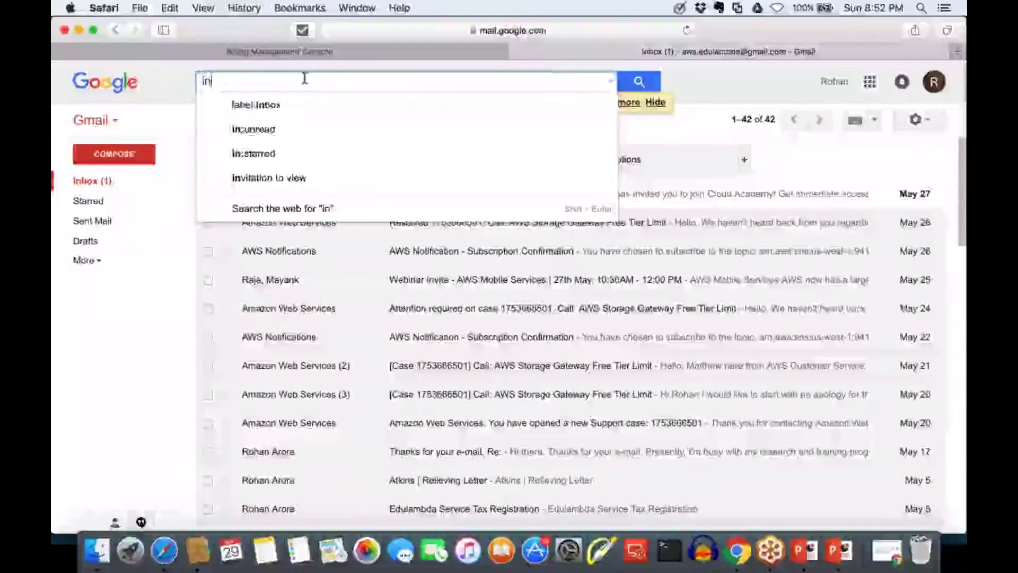
type("voic")
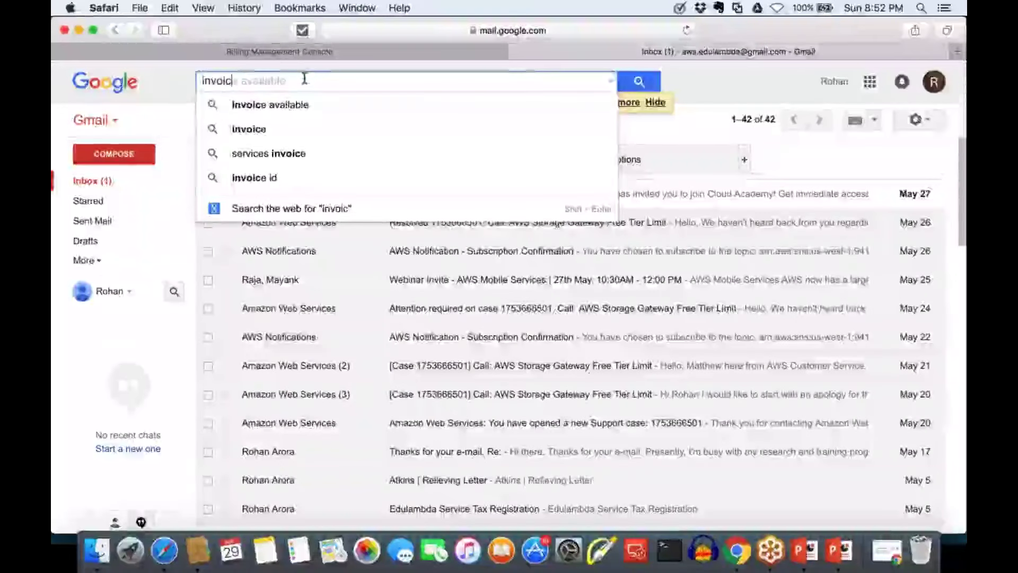
type("e")
key("Return")
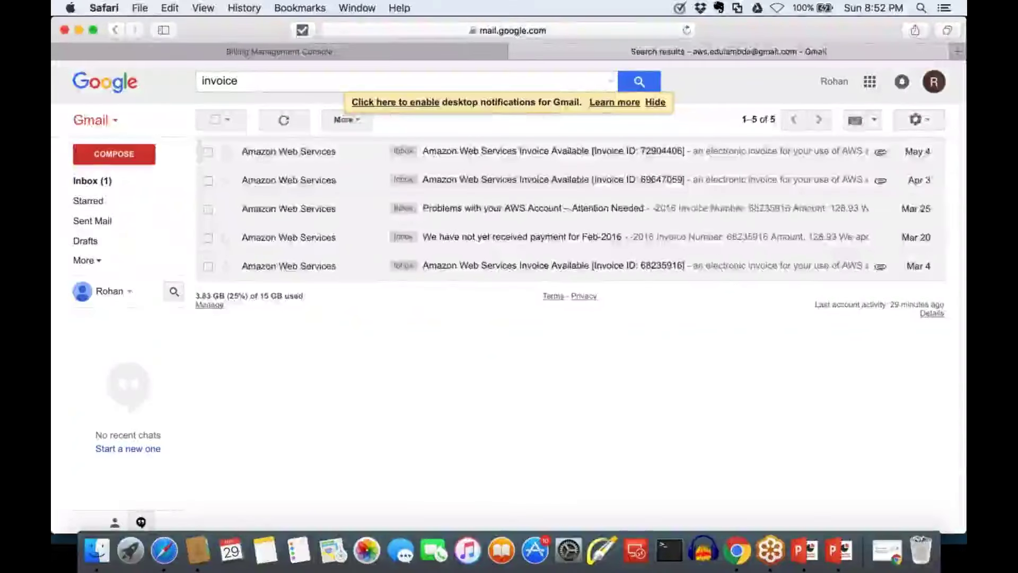
left_click(478, 152)
scroll(387, 365, "down", 10)
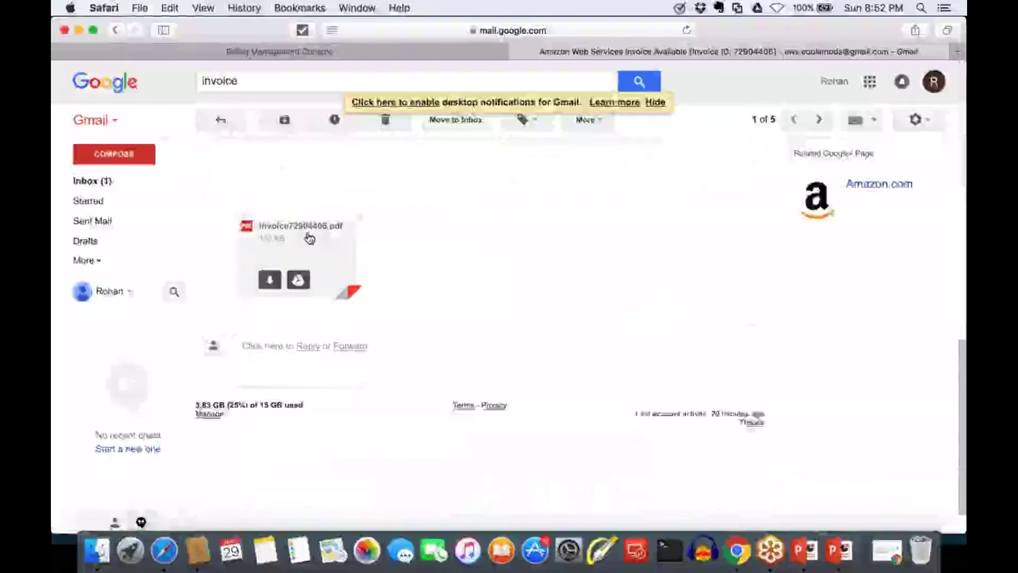
left_click(300, 251)
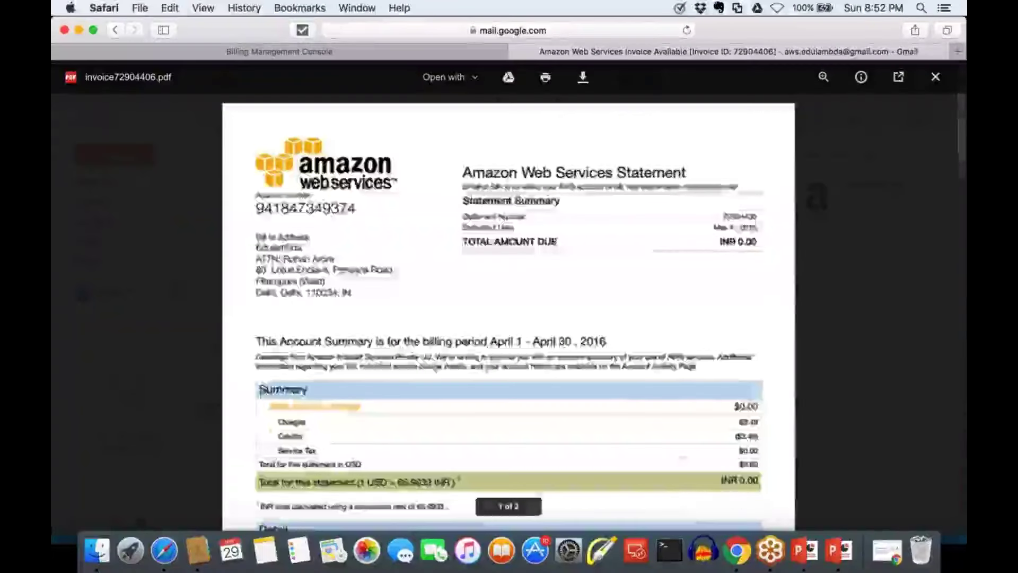
Scroll through the April 2016 AWS statement, confirming INR 0.00 due
scroll(509, 313, "down", 4)
scroll(508, 312, "down", 10)
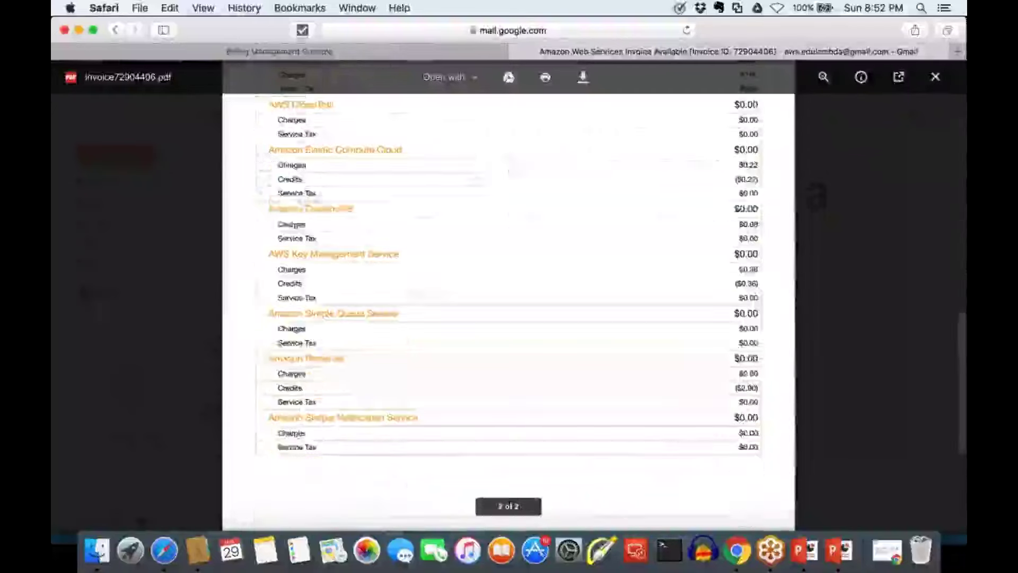
scroll(509, 313, "down", 4)
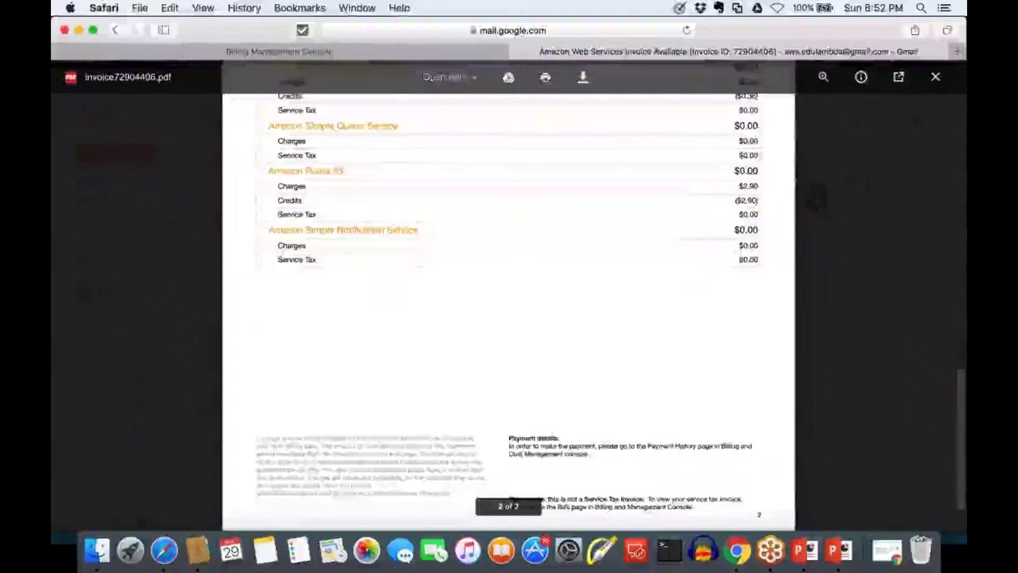
scroll(666, 249, "up", 15)
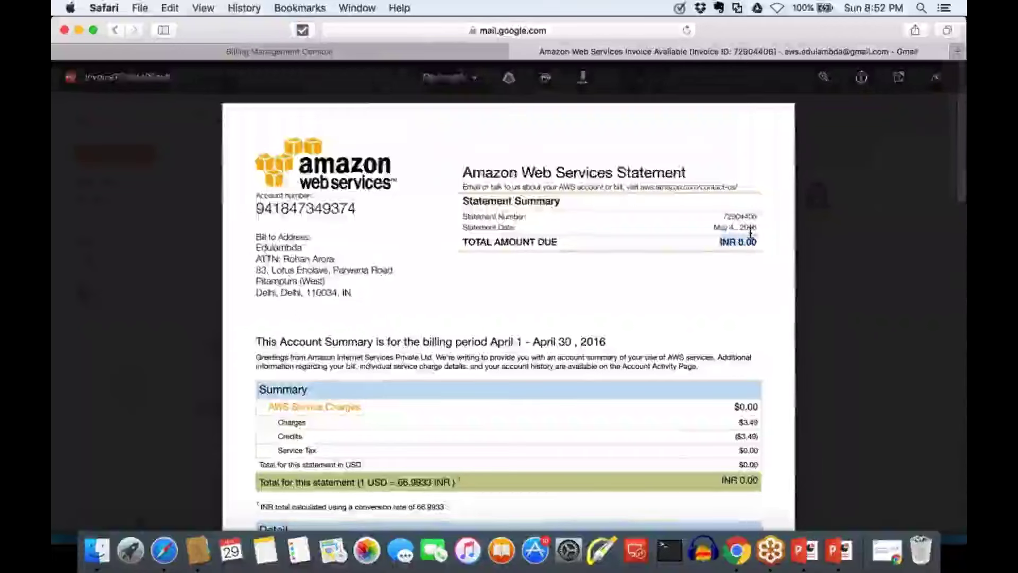
scroll(448, 359, "down", 10)
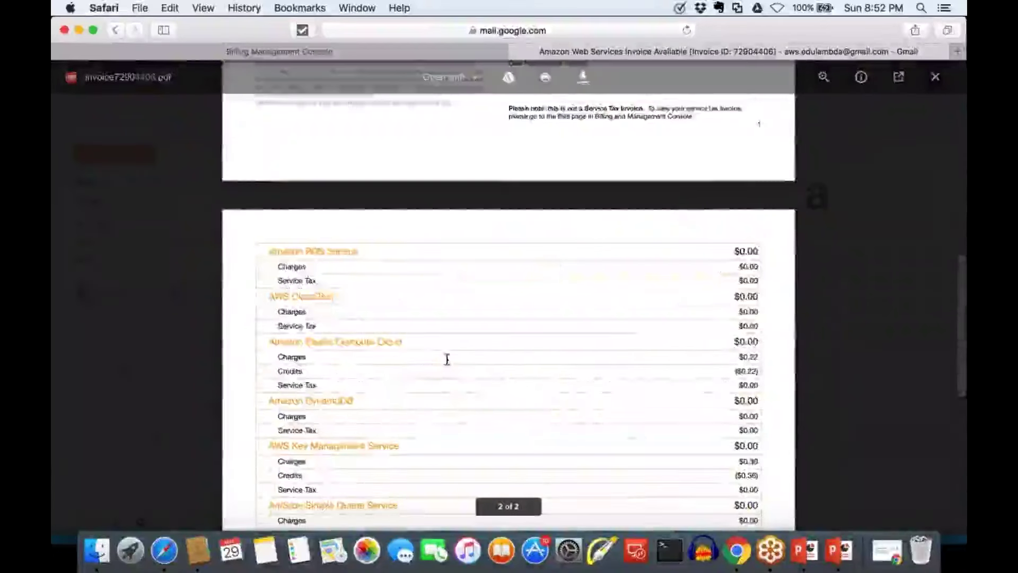
scroll(447, 359, "up", 10)
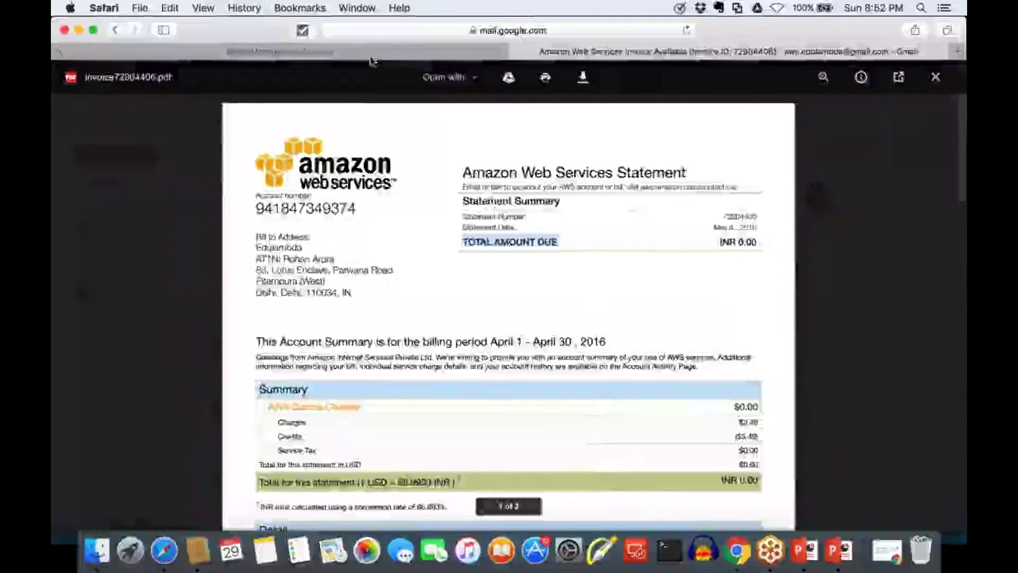
Return to the Billing dashboard tab after comparing it once more with the invoice PDF
left_click(371, 53)
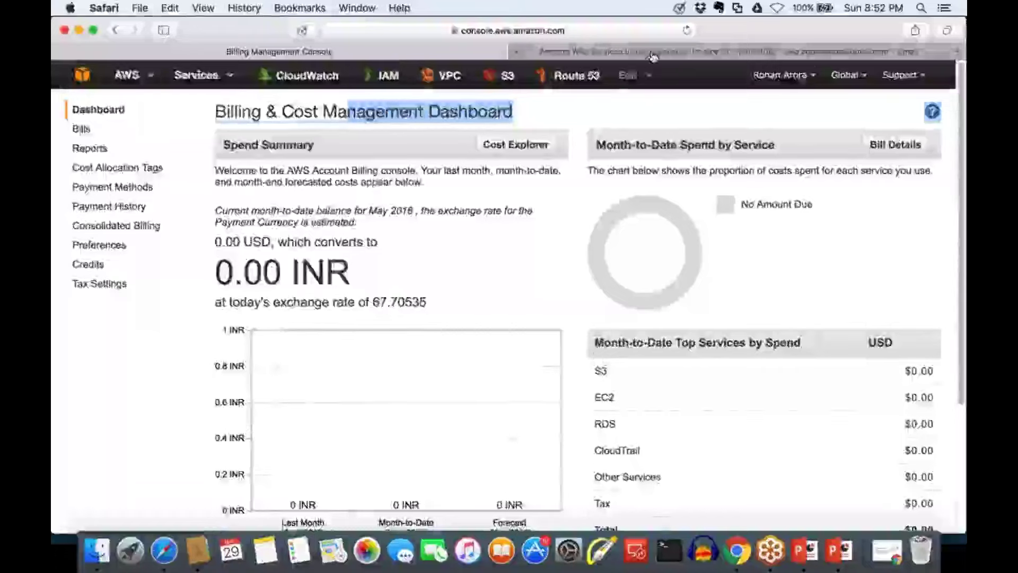
left_click(689, 51)
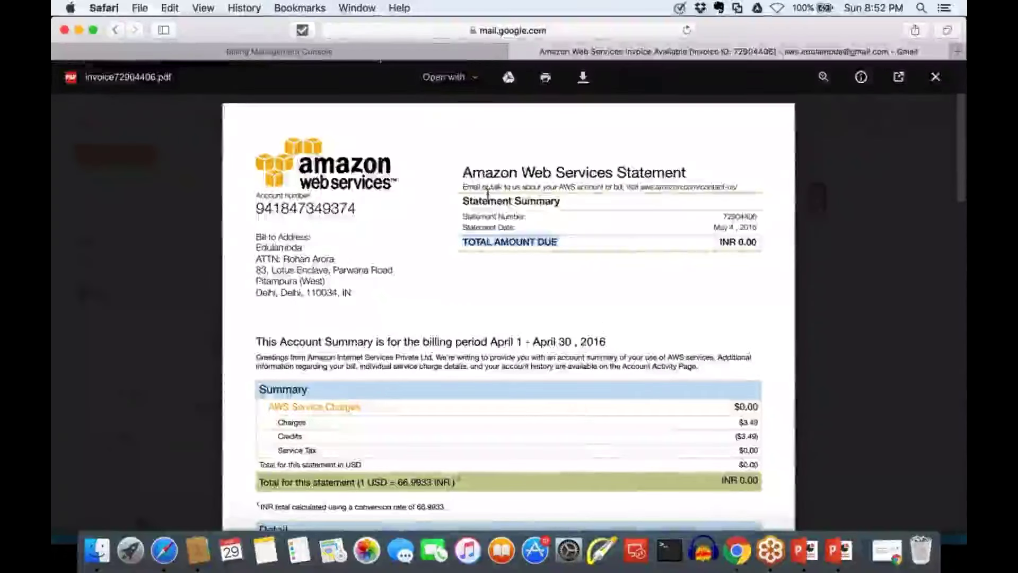
left_click(381, 57)
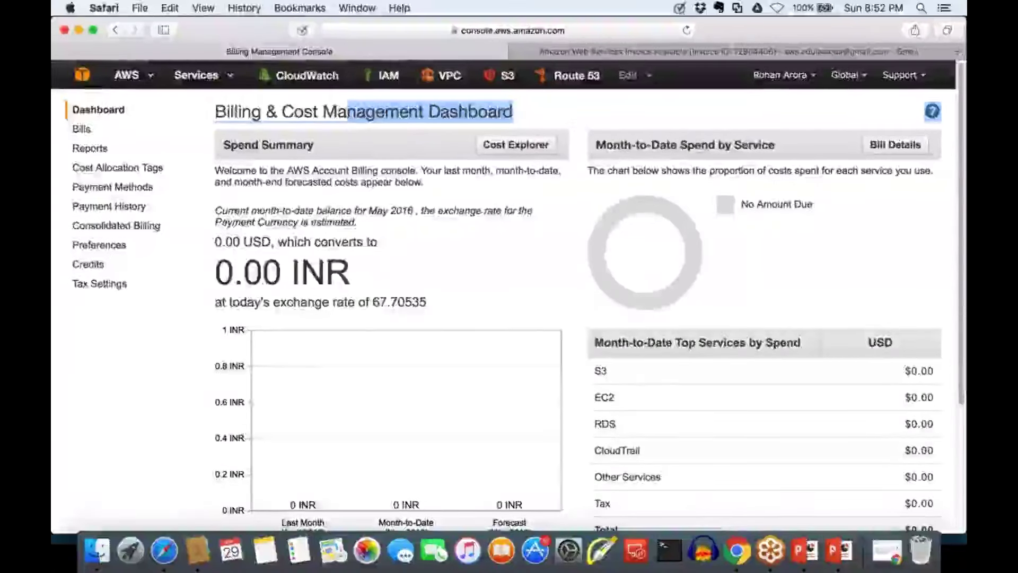
Go from Alerts & Notifications to CloudWatch Alarms on AWS/Billing, where BillingAlarm shows OK
scroll(509, 296, "up", 1)
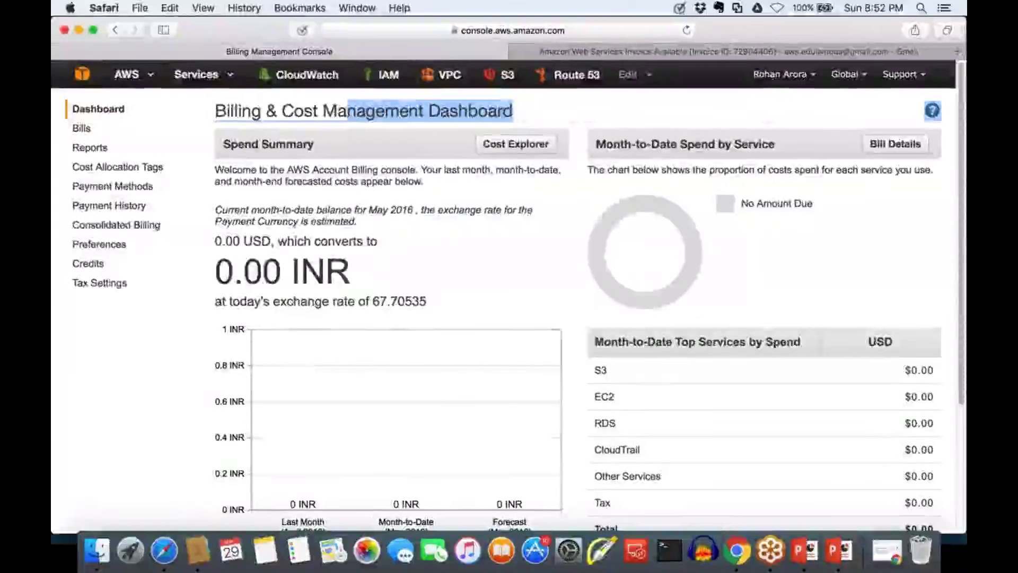
scroll(509, 297, "down", 5)
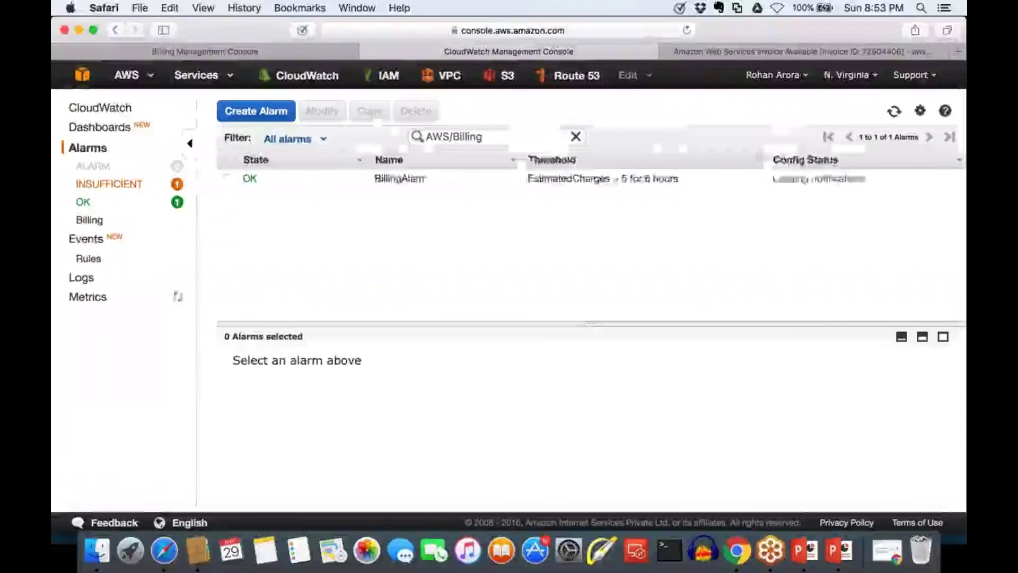
Select BillingAlarm, delete it with confirmation, and close the CloudWatch tab
left_click(227, 178)
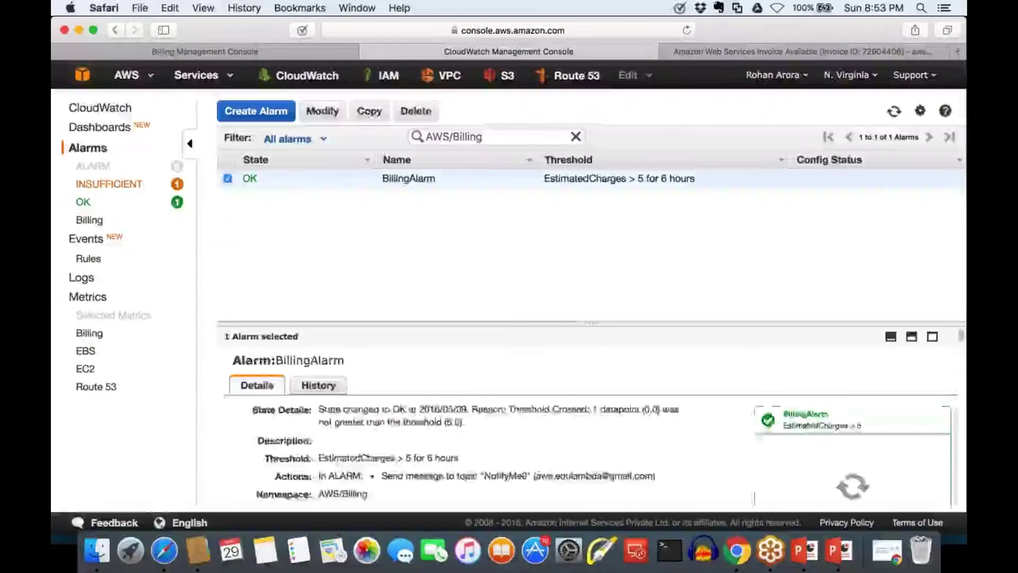
left_click(415, 112)
key("Return")
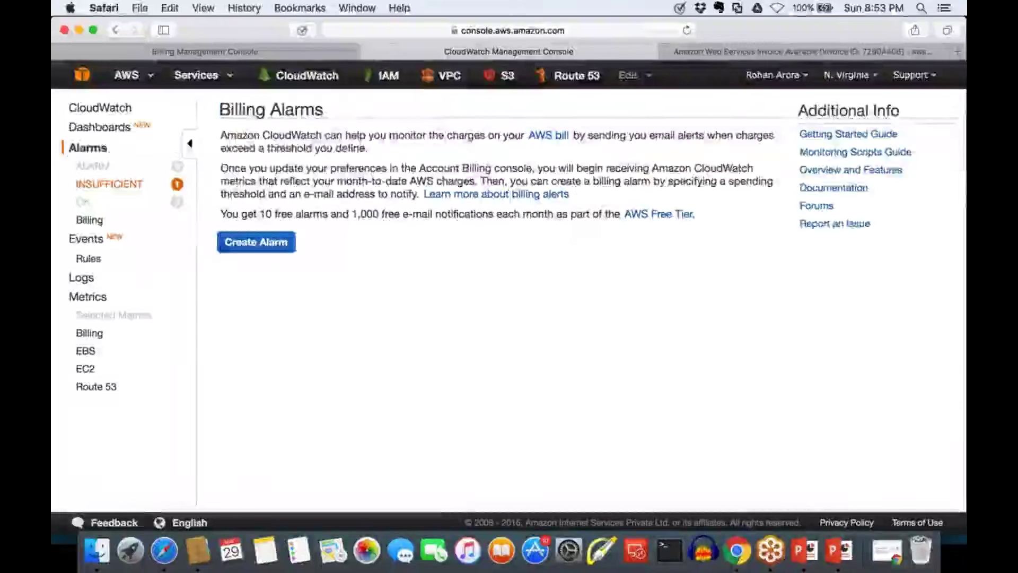
left_click(371, 51)
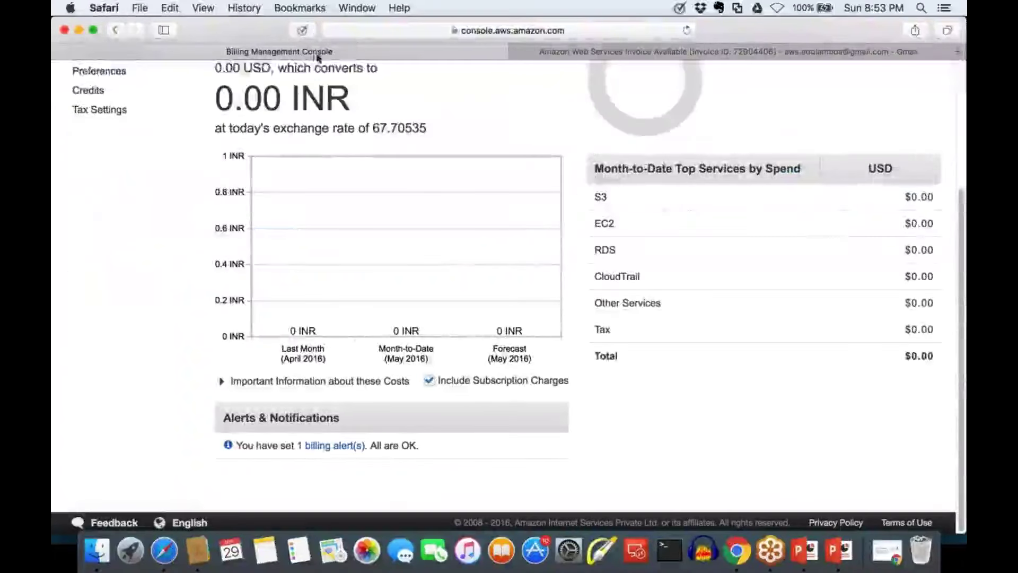
Reload the billing dashboard and read through the AWS Budgets notice about charge thresholds
left_click(685, 32)
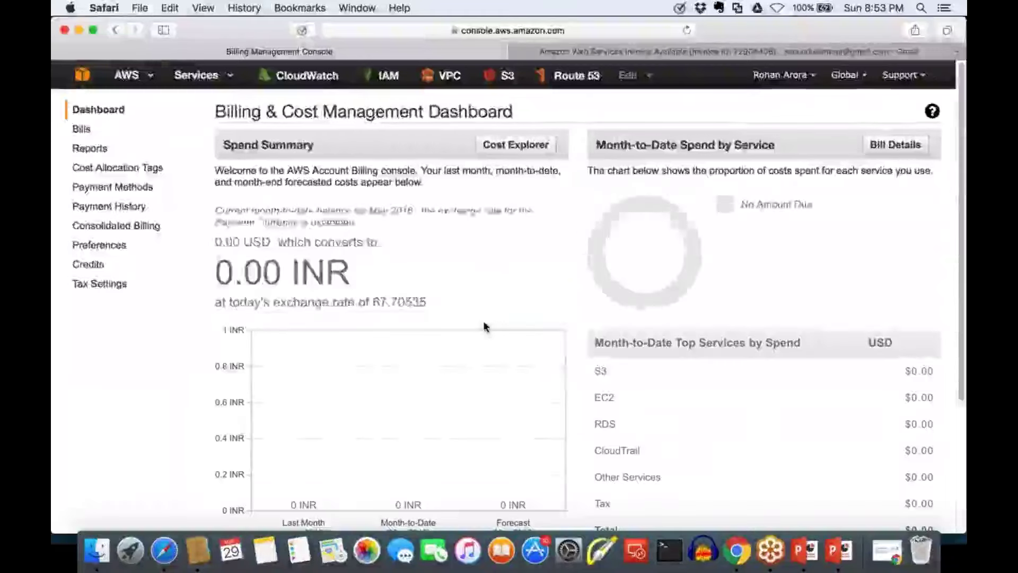
scroll(483, 327, "down", 5)
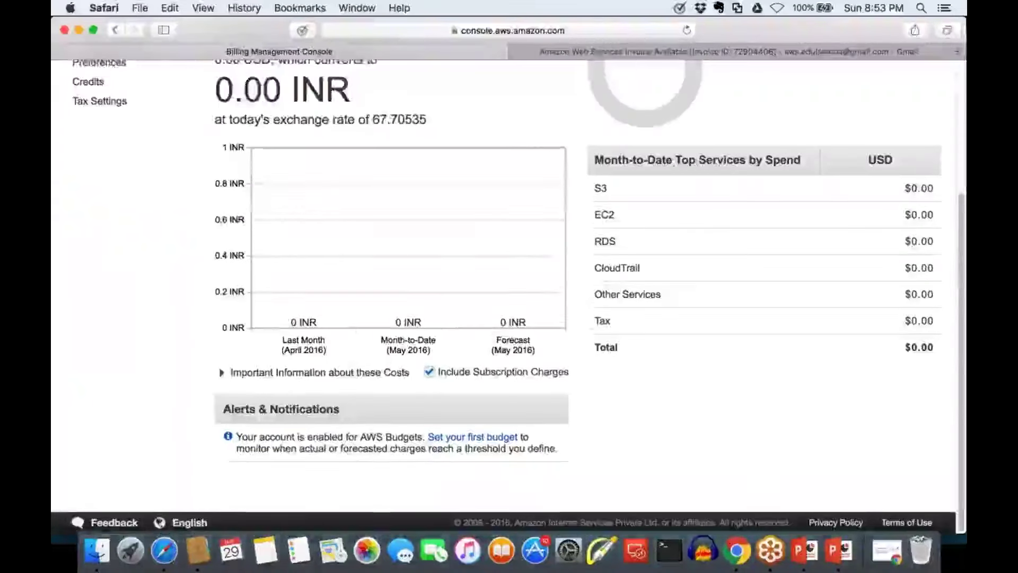
left_click_drag(236, 435, 373, 438)
left_click(329, 422)
left_click(258, 449)
left_click(387, 432)
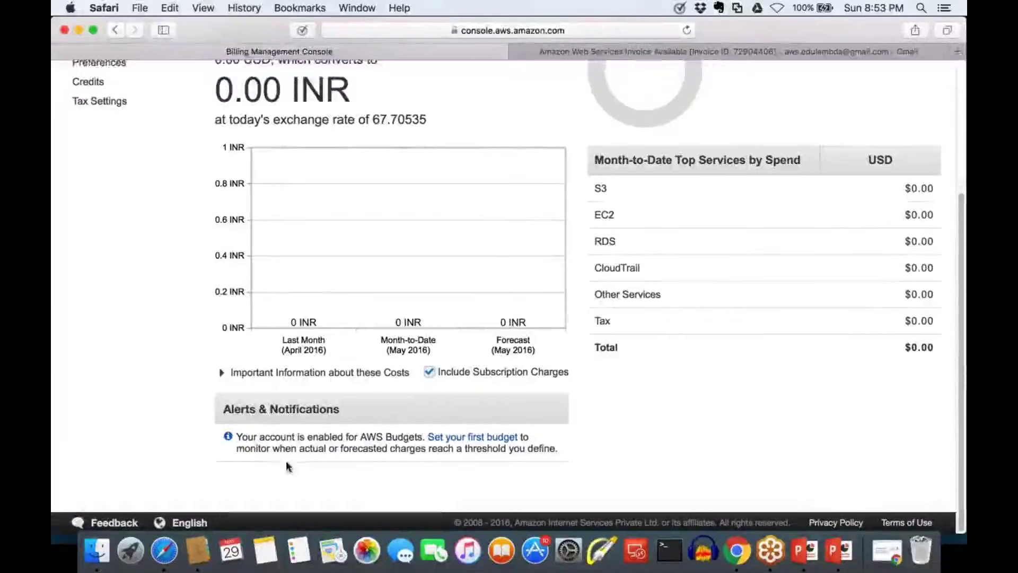
left_click_drag(274, 448, 542, 445)
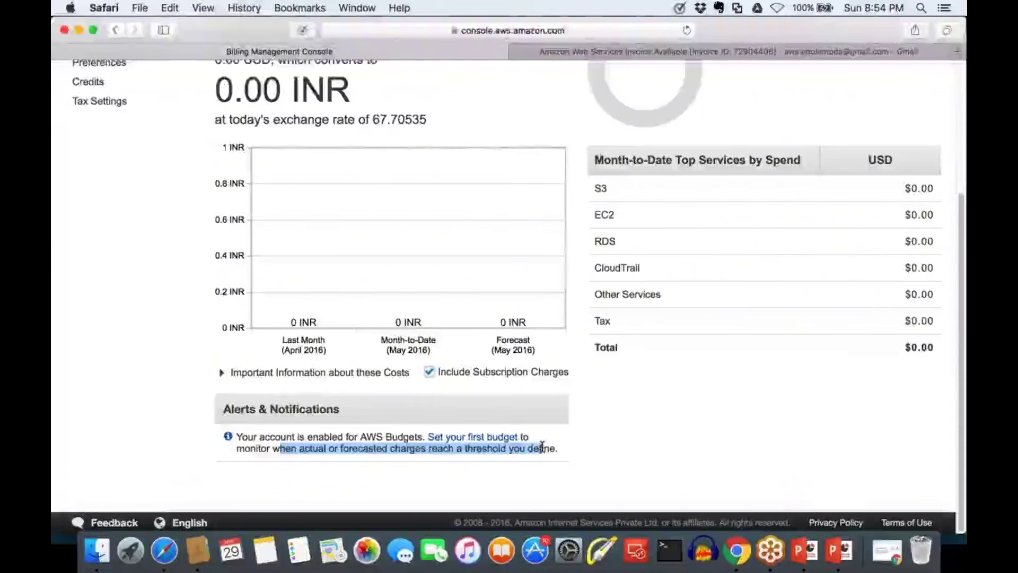
left_click(594, 435)
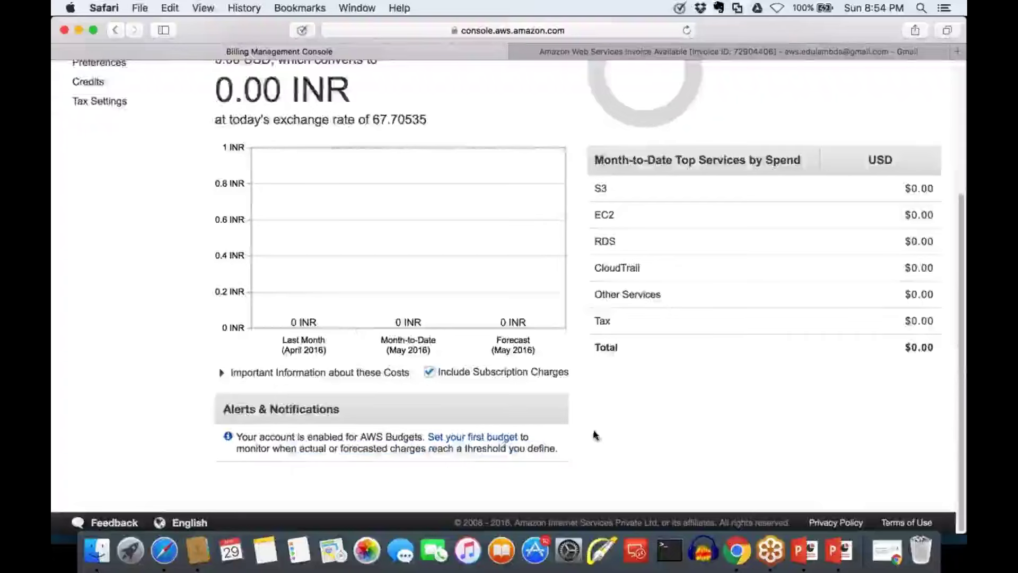
Reload the dashboard four more times until Alerts & Notifications shows no billing alert
left_click(501, 436)
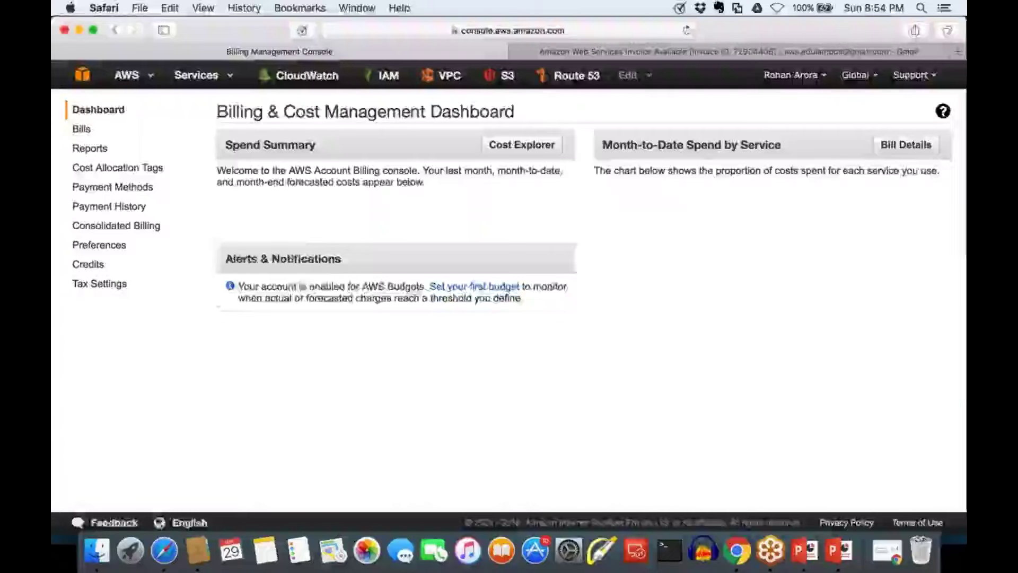
scroll(249, 398, "down", 3)
left_click(501, 436)
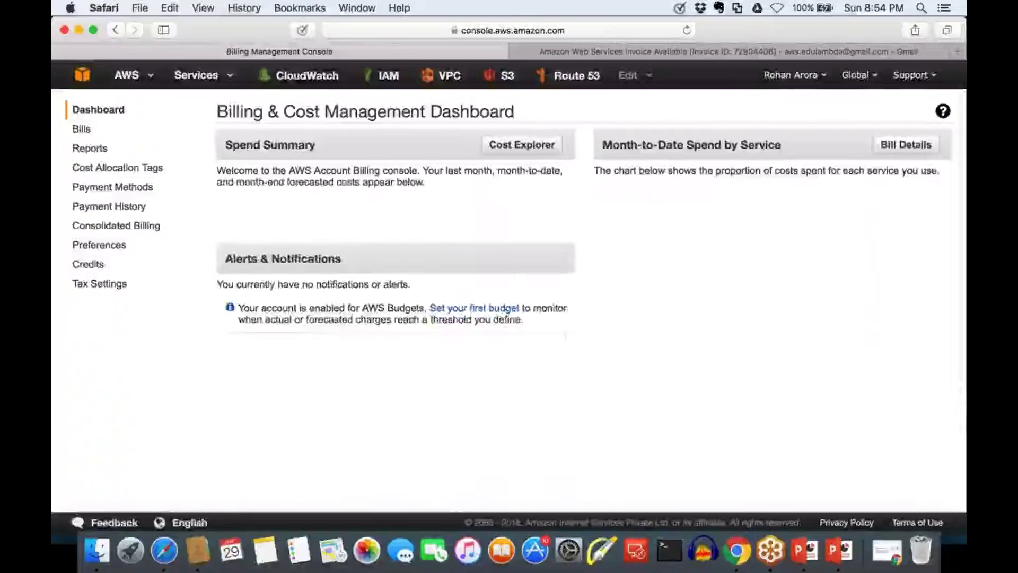
scroll(509, 308, "down", 3)
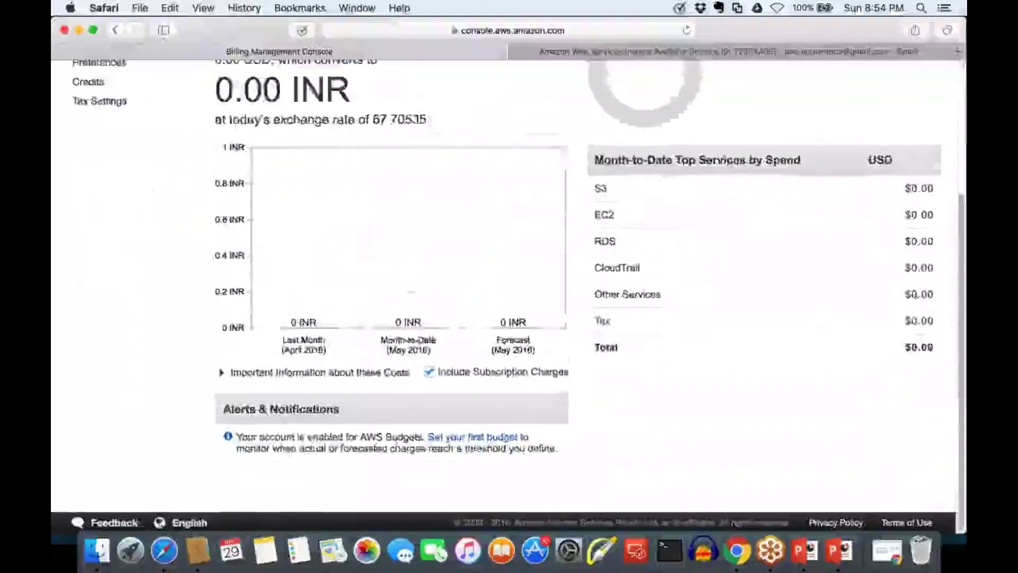
left_click(481, 439)
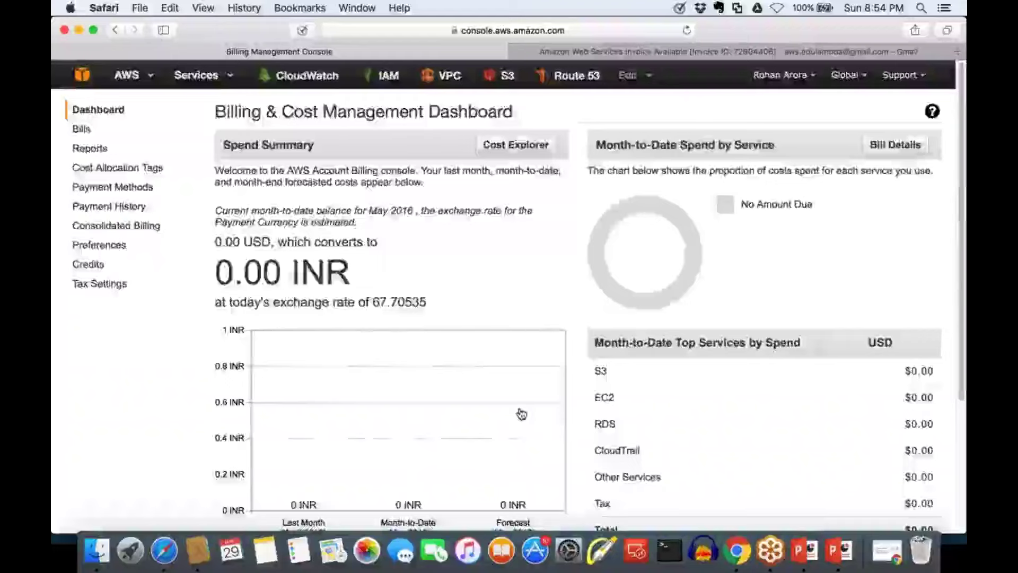
scroll(522, 414, "down", 5)
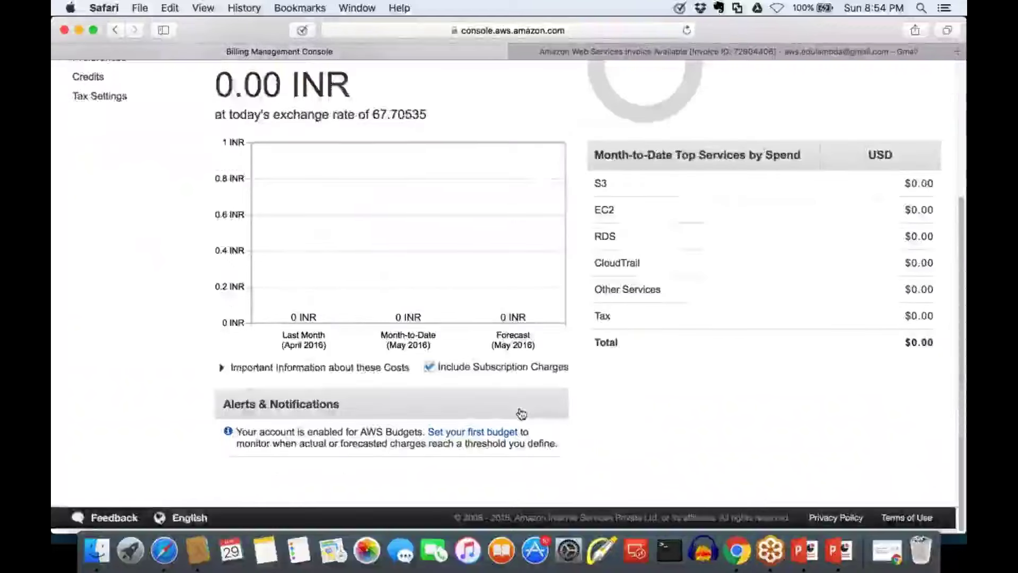
left_click(503, 433)
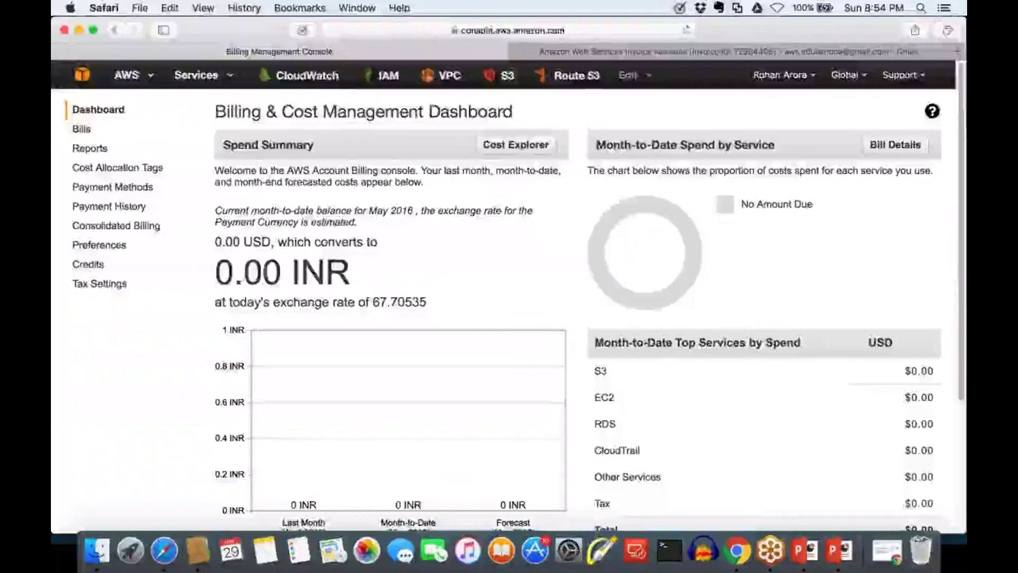
Close the billing page and go to the aws.amazon.com site
key("super+w")
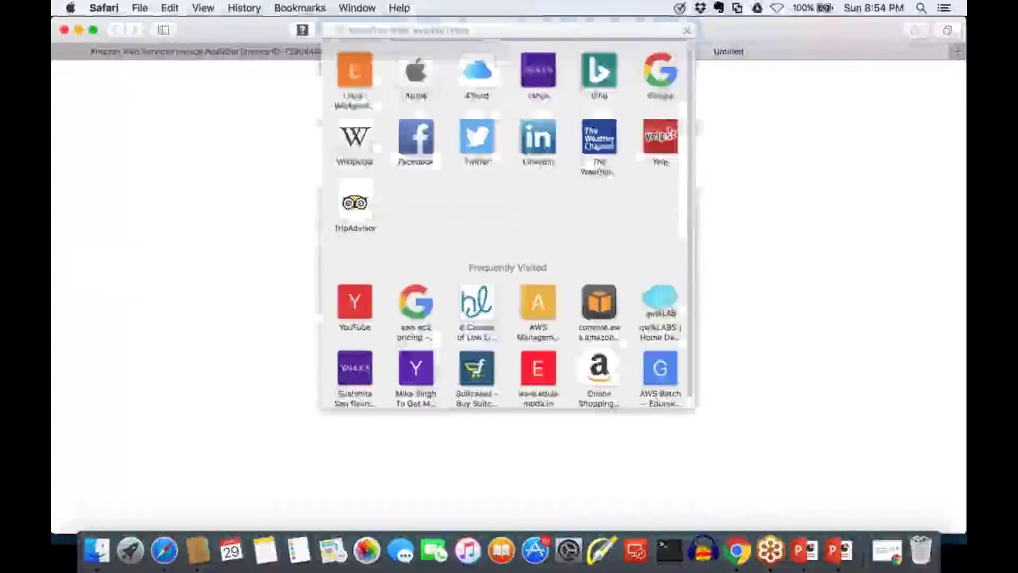
type("aqws")
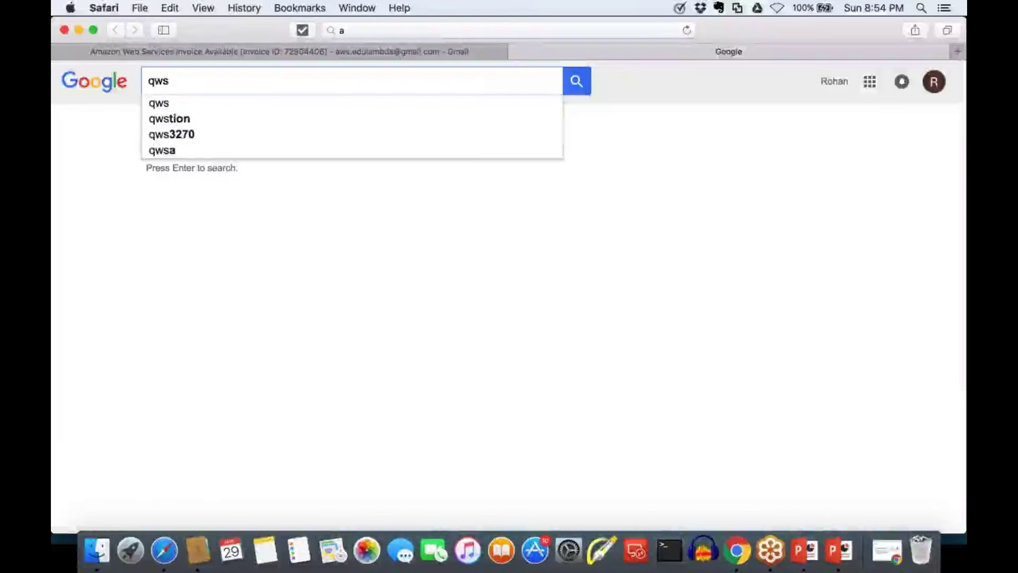
key("super+l")
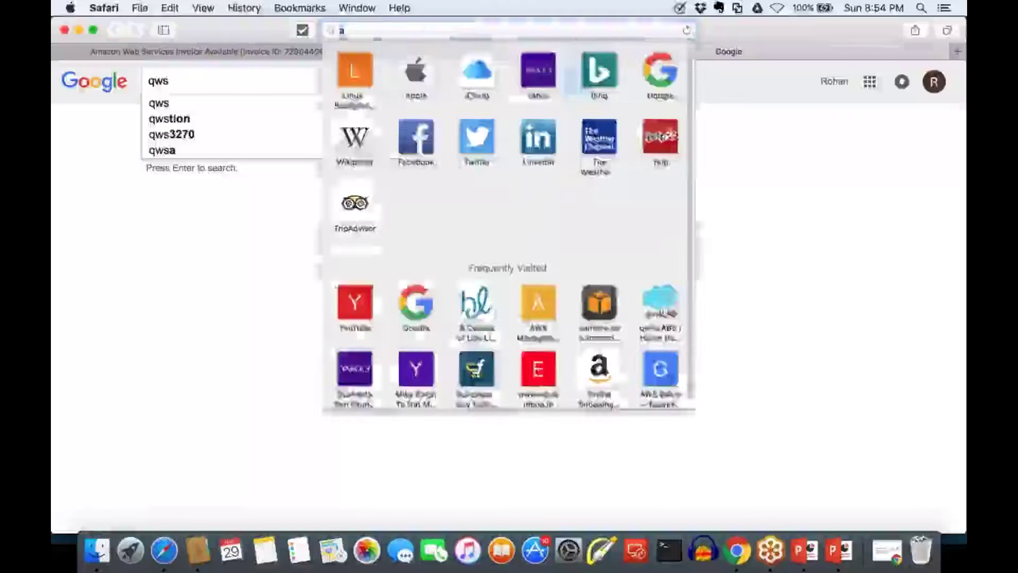
type("aws")
key("Return")
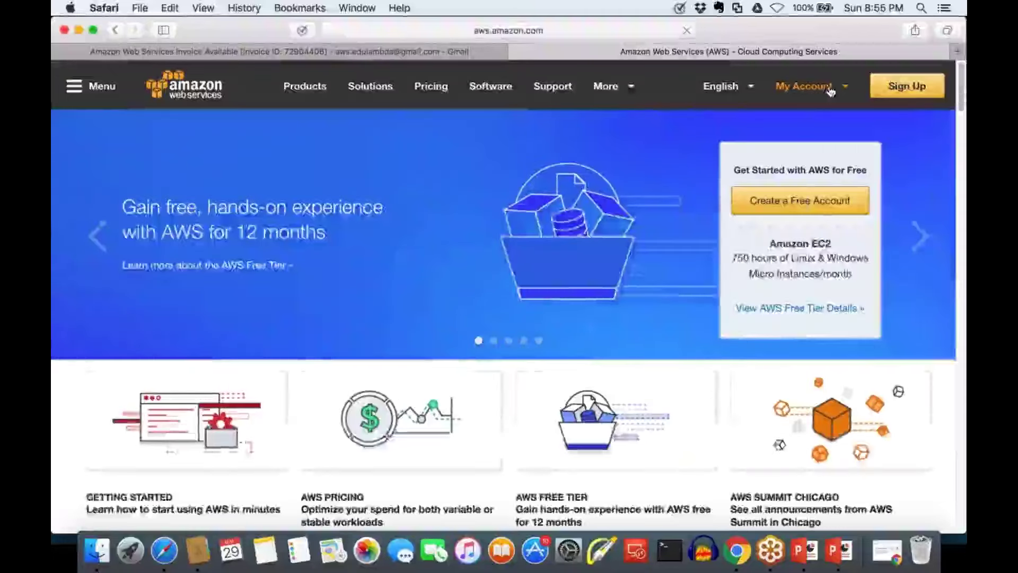
Open the AWS Management Console's Billing dashboard showing 0.00 INR month-to-date spend
mouse_move(830, 90)
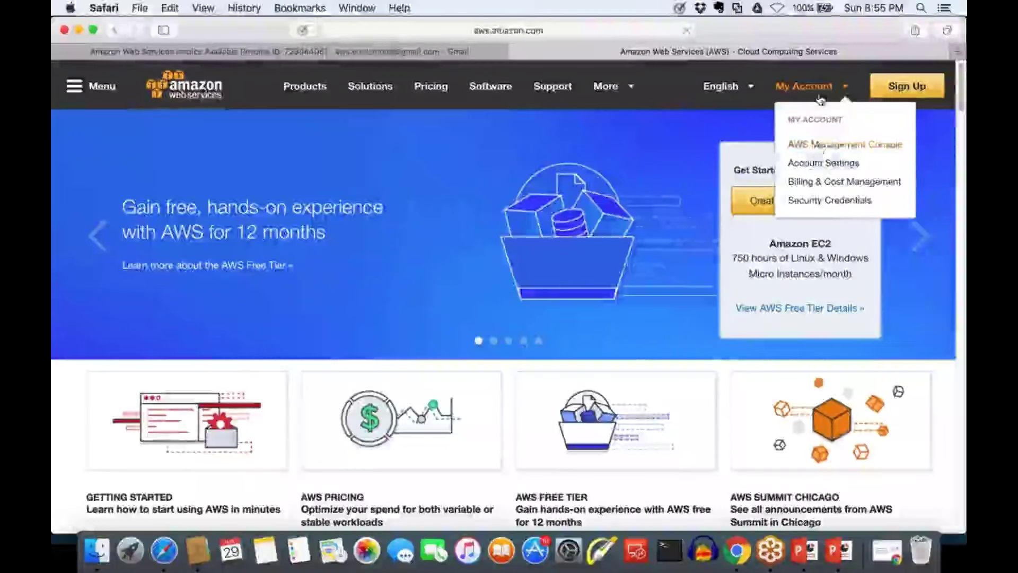
left_click(819, 146)
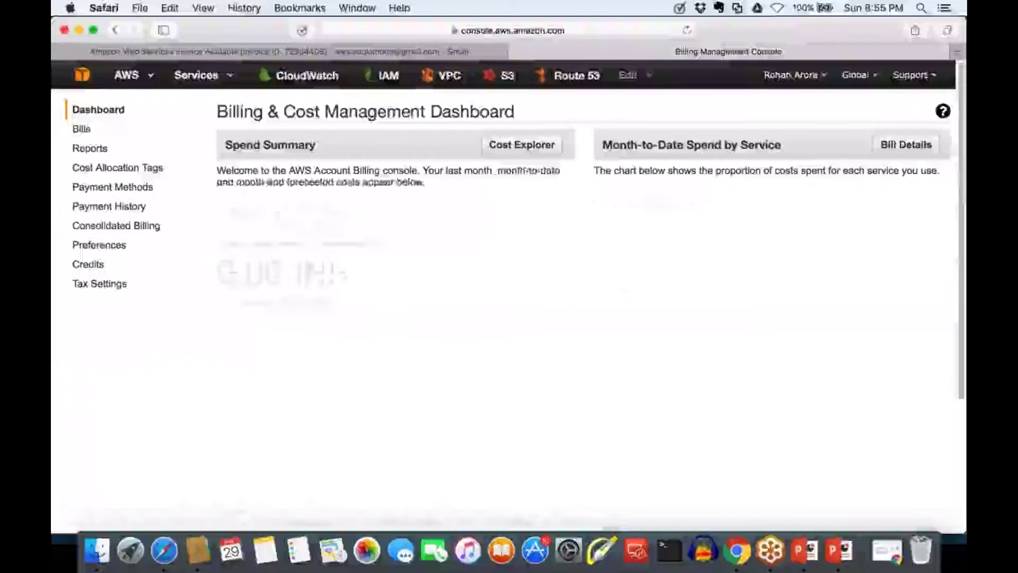
scroll(478, 315, "down", 5)
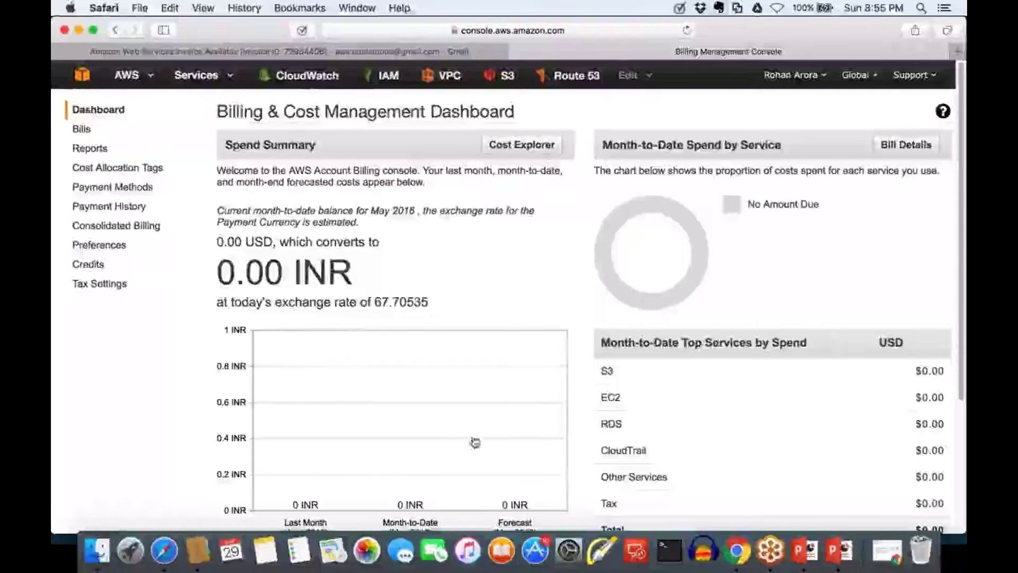
In Chrome, open aws.amazon.com in a new tab and reach the Management Console sign-in
left_click(738, 551)
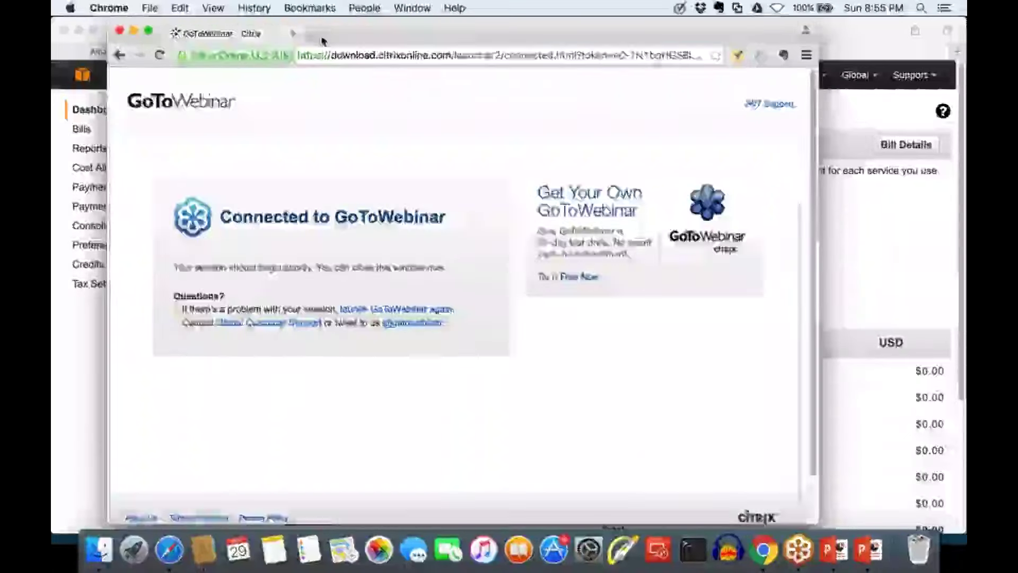
left_click(319, 35)
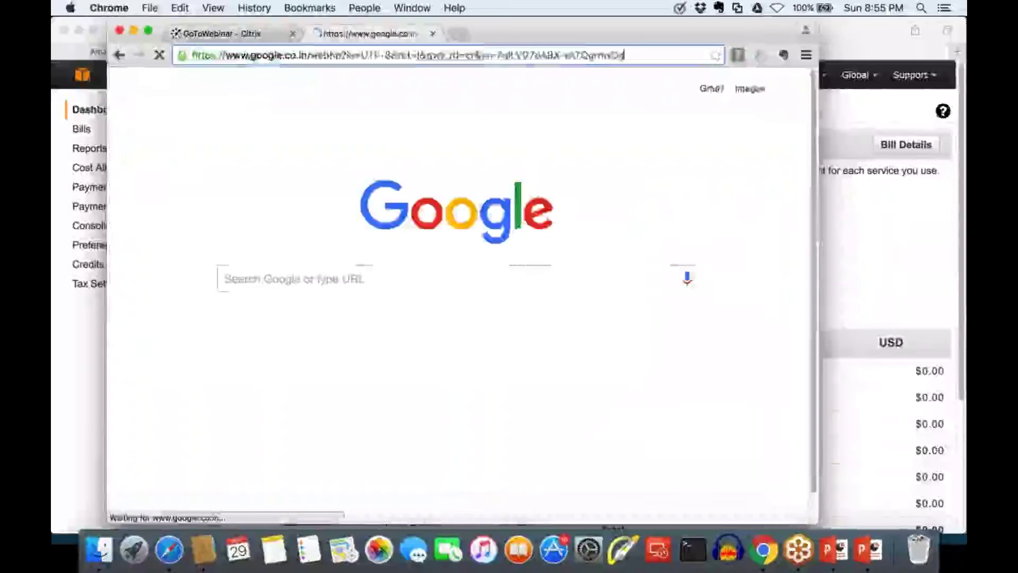
type("aws.amazo")
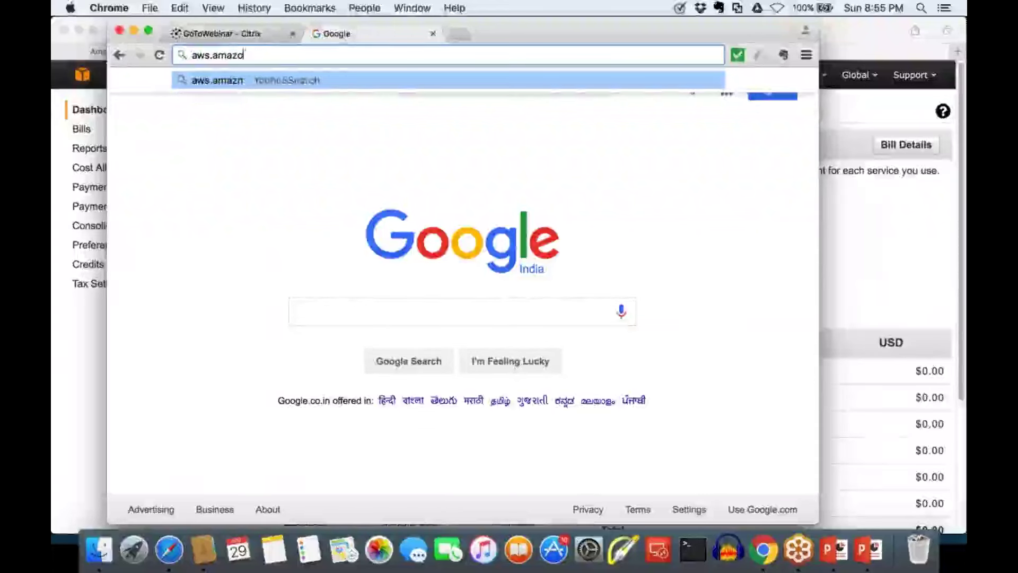
type("n.do")
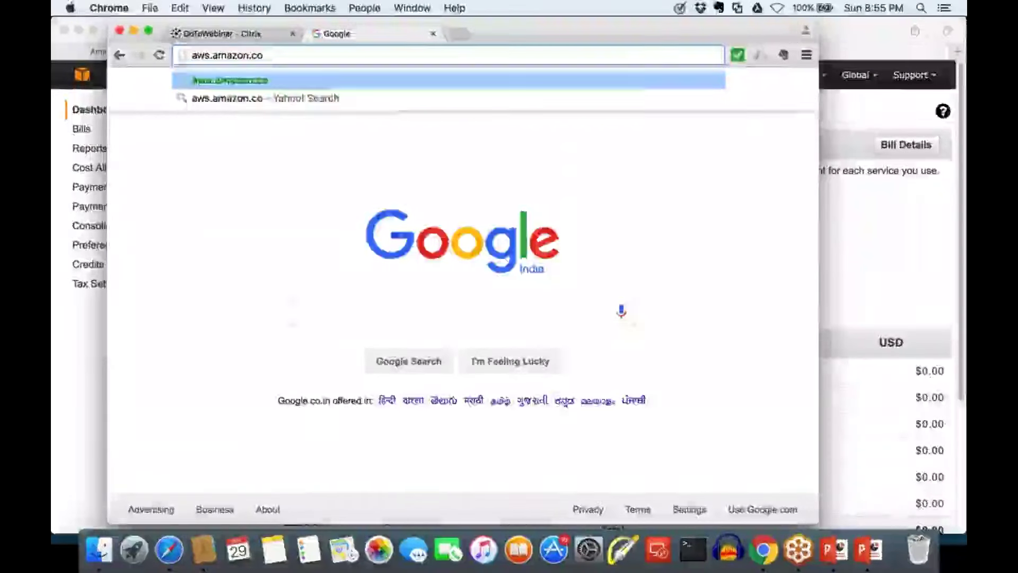
type("m")
key("Return")
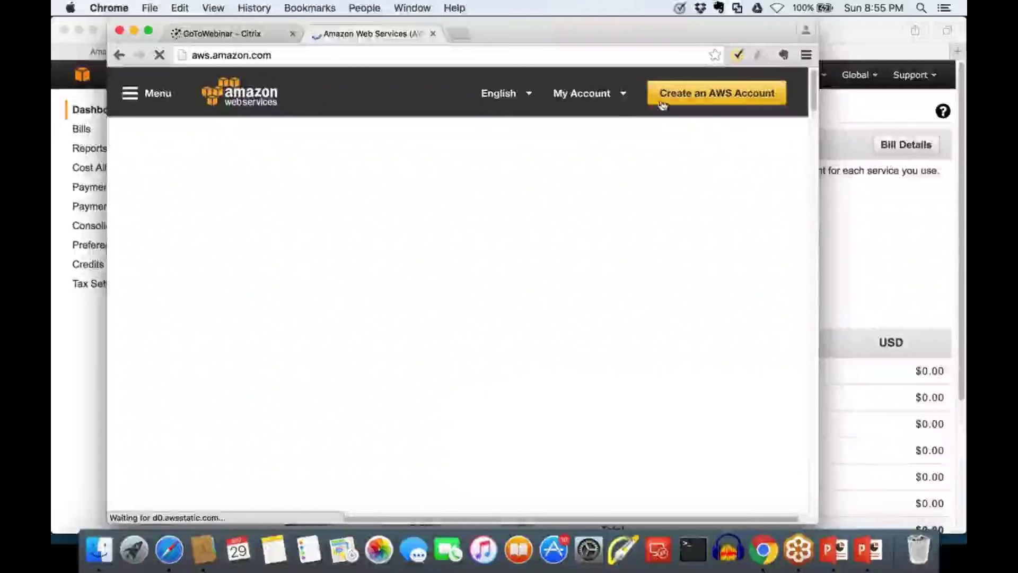
mouse_move(583, 93)
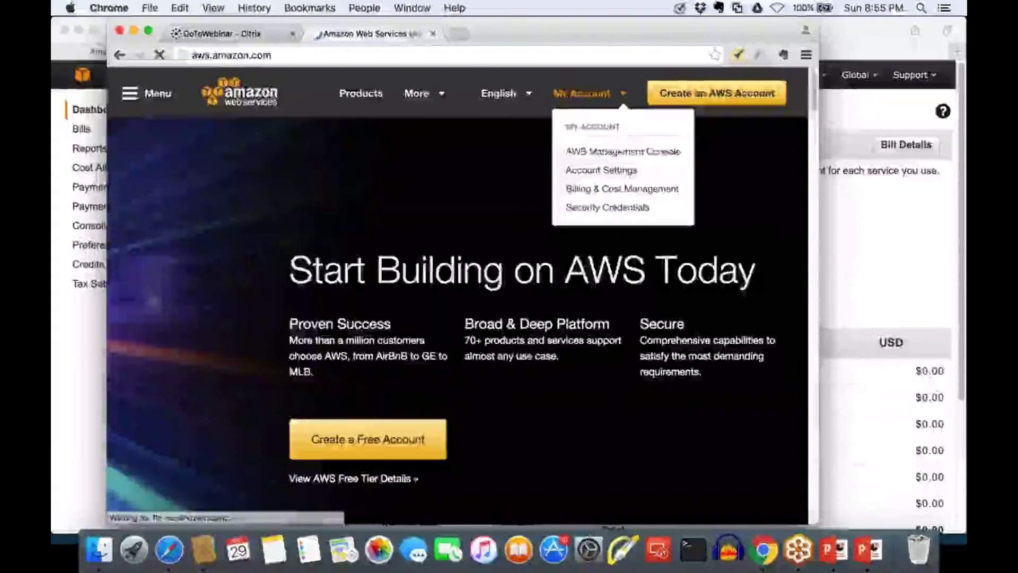
left_click(593, 152)
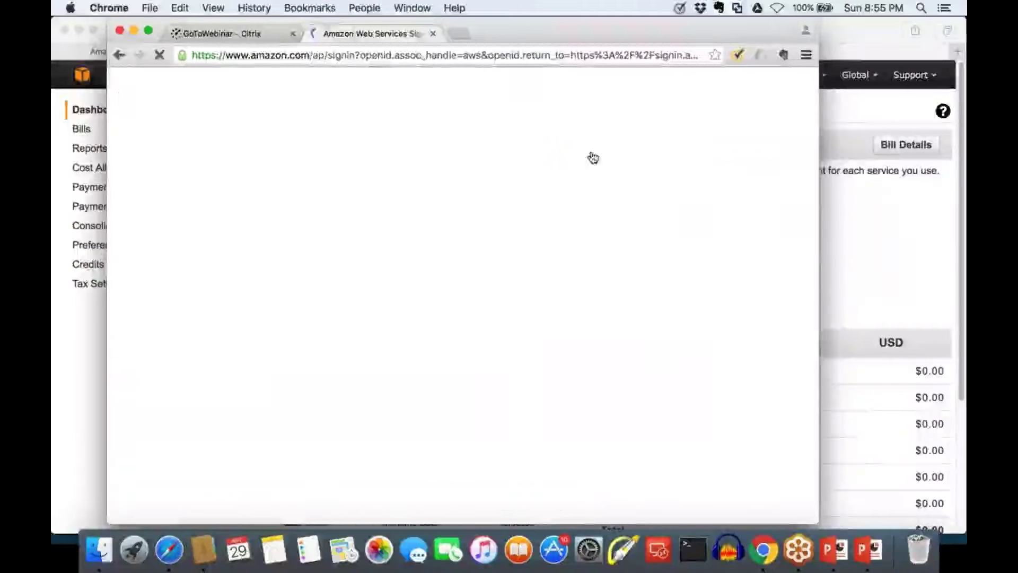
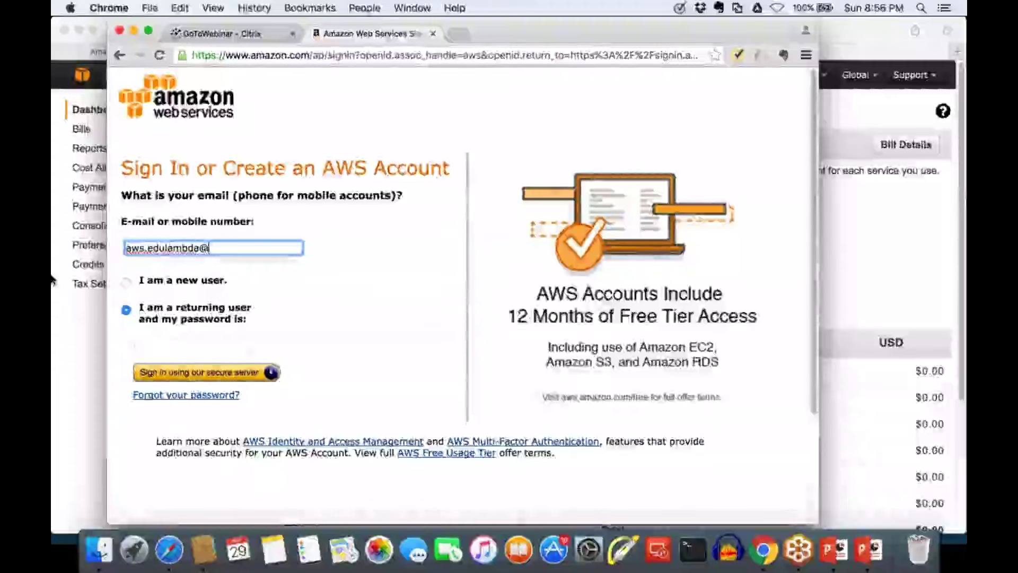
Sign in with the account e-mail and password, and let Chrome save the password
key("Tab")
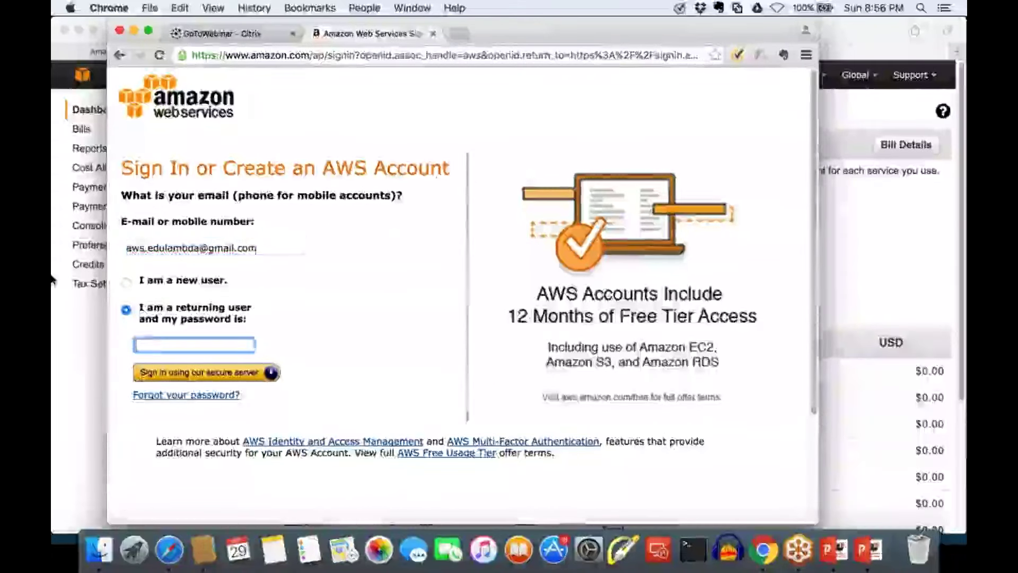
type("••••••••")
key("Return")
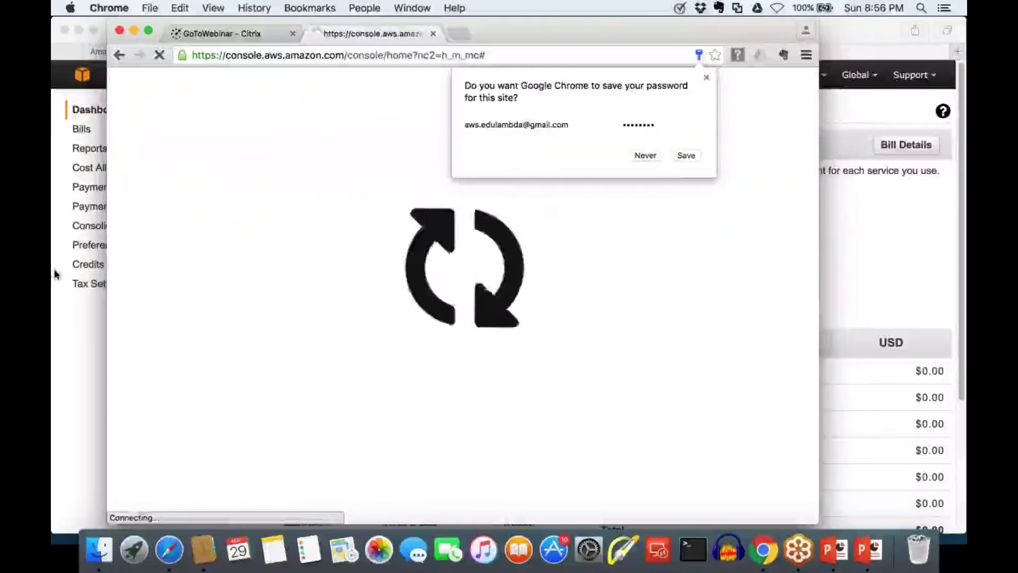
left_click(686, 155)
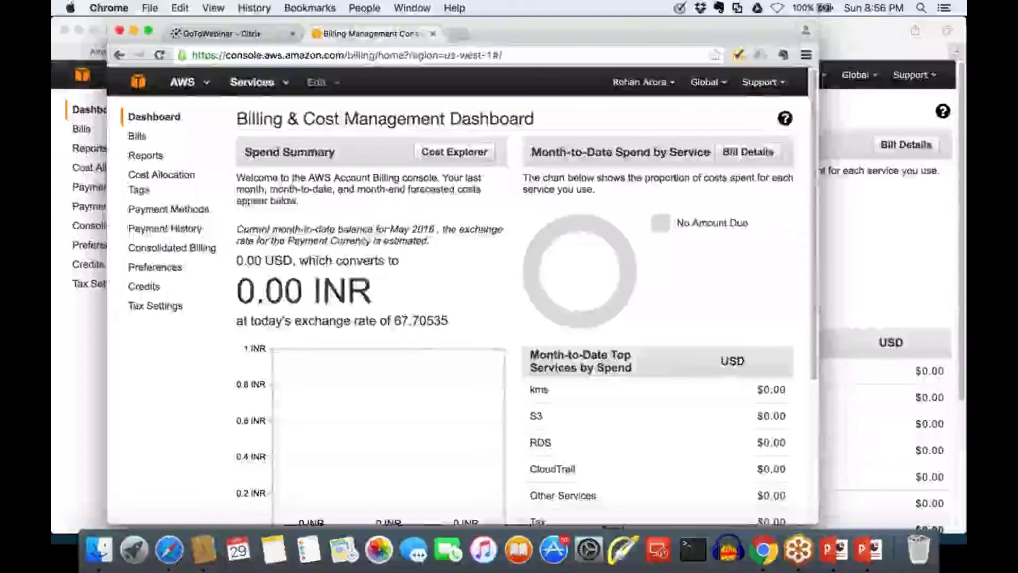
Reload the billing dashboard, then open CloudWatch showing 565 metrics and 6 alarms for US West
key("super+r")
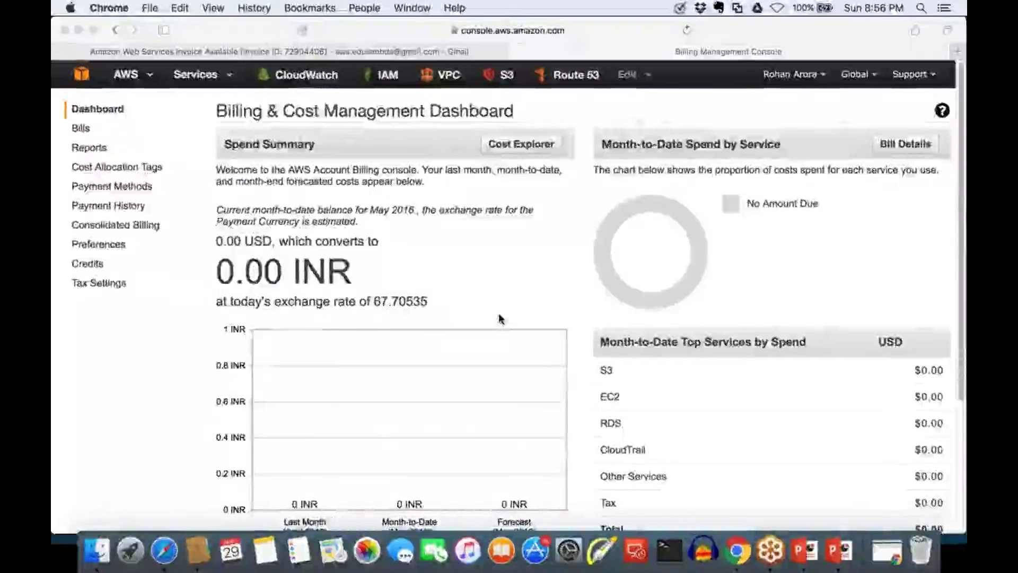
scroll(479, 438, "down", 4)
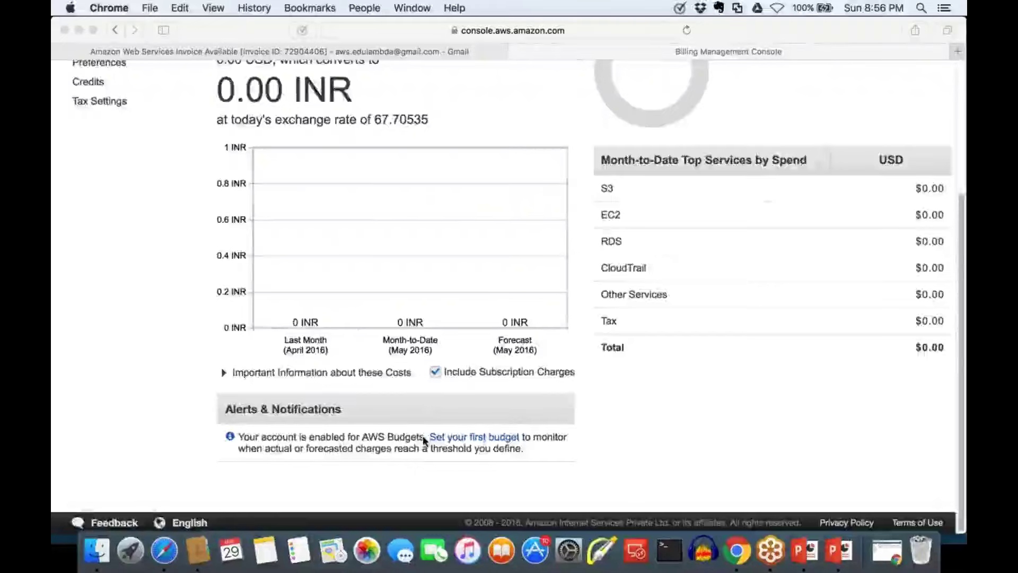
scroll(422, 435, "up", 4)
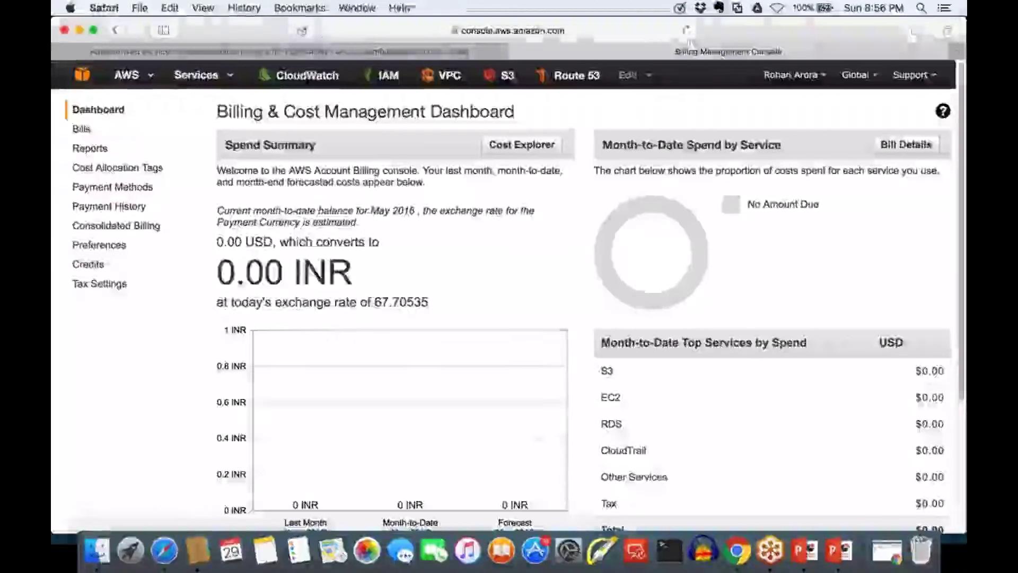
left_click(686, 32)
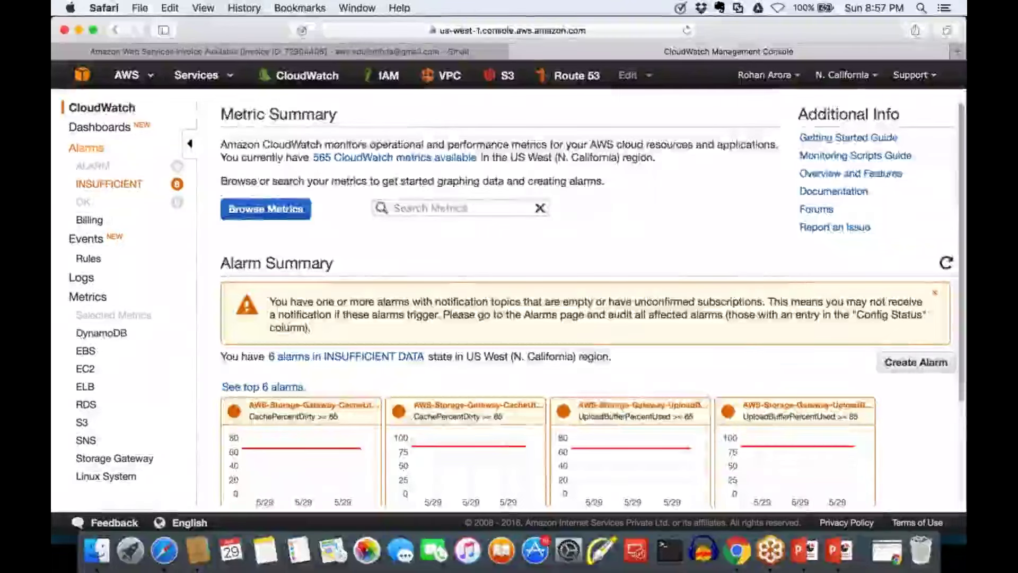
Switch CloudWatch Alarms to US East (N. Virginia) and start a new Billing alarm
left_click(86, 148)
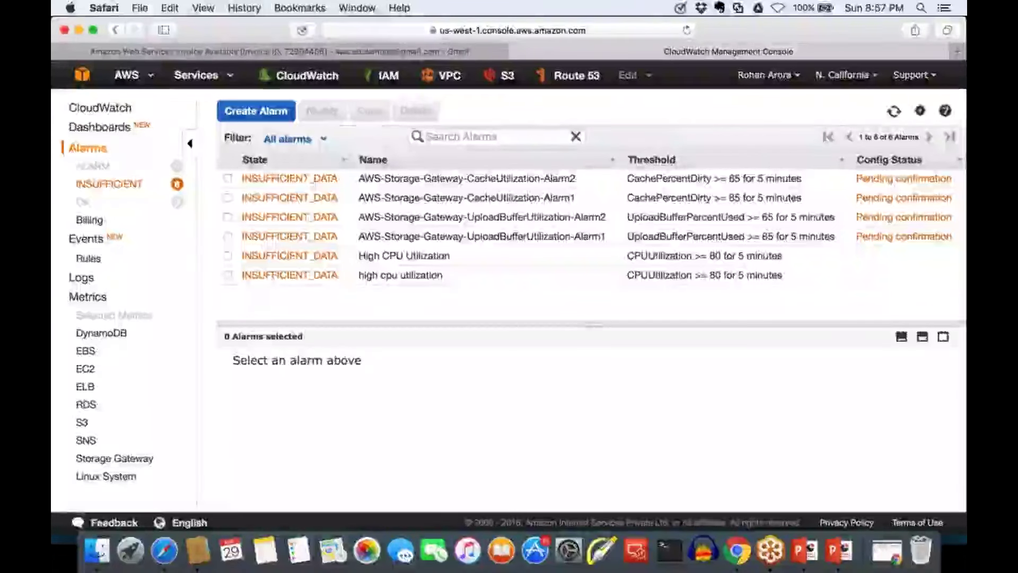
left_click(845, 75)
left_click(790, 111)
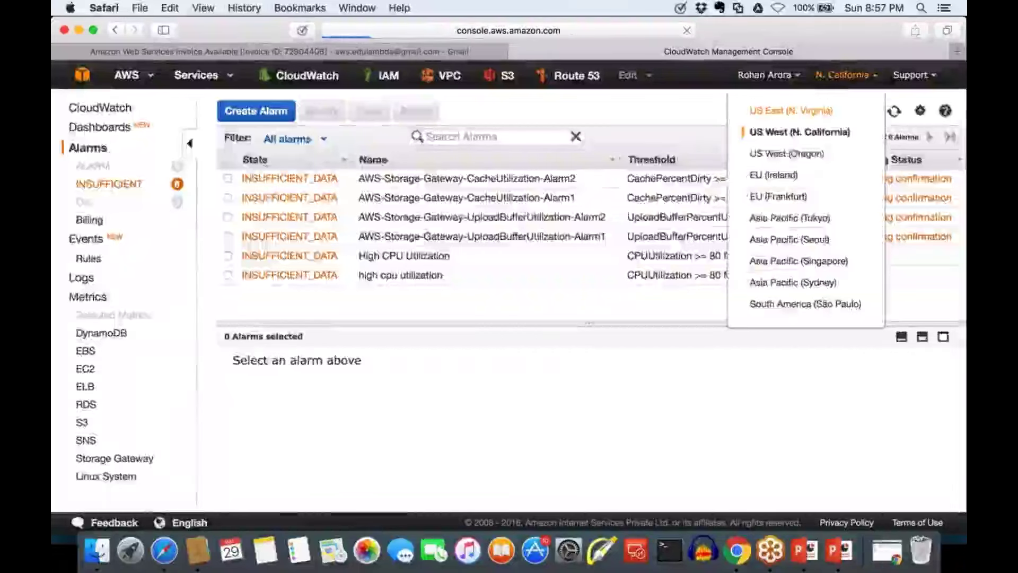
left_click(91, 220)
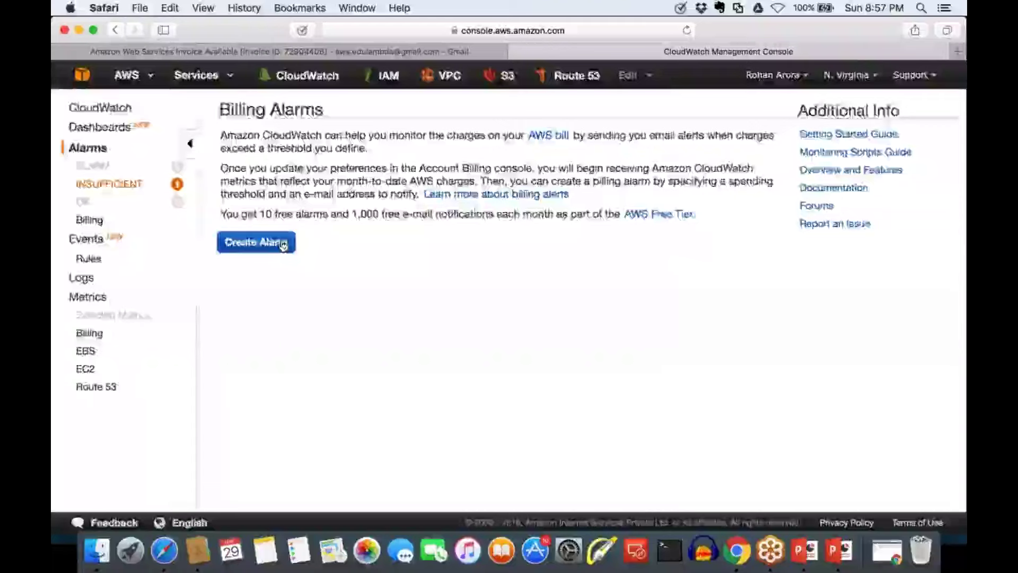
left_click(284, 244)
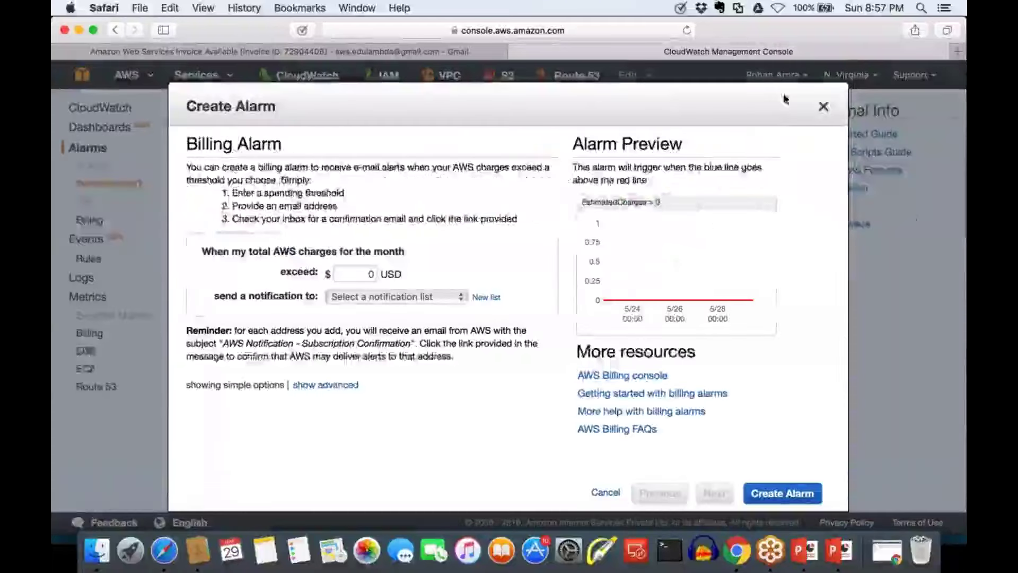
Review the Alerts & Notifications section of the Chrome billing page, then minimize that window
left_click(733, 546)
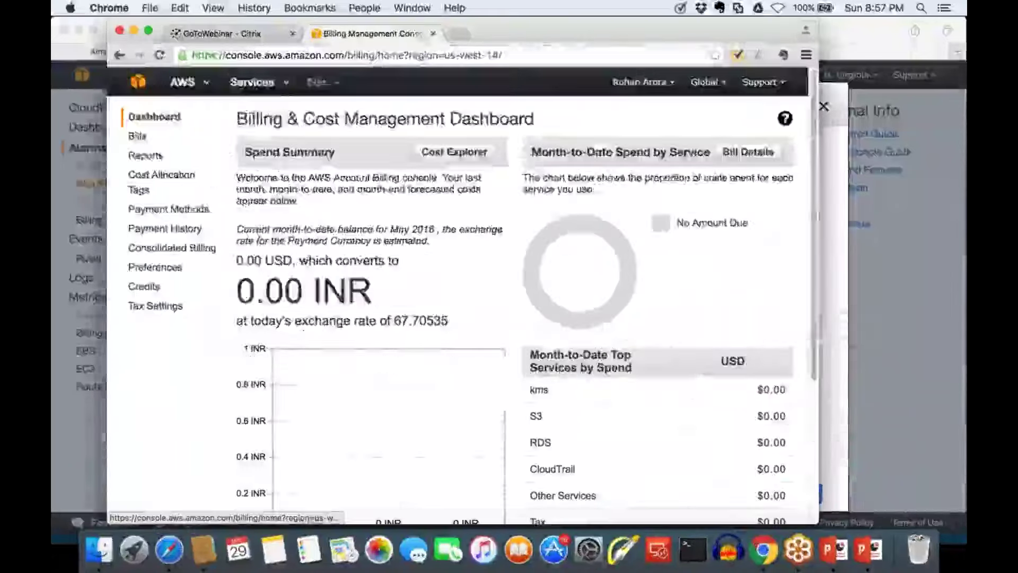
scroll(291, 459, "down", 5)
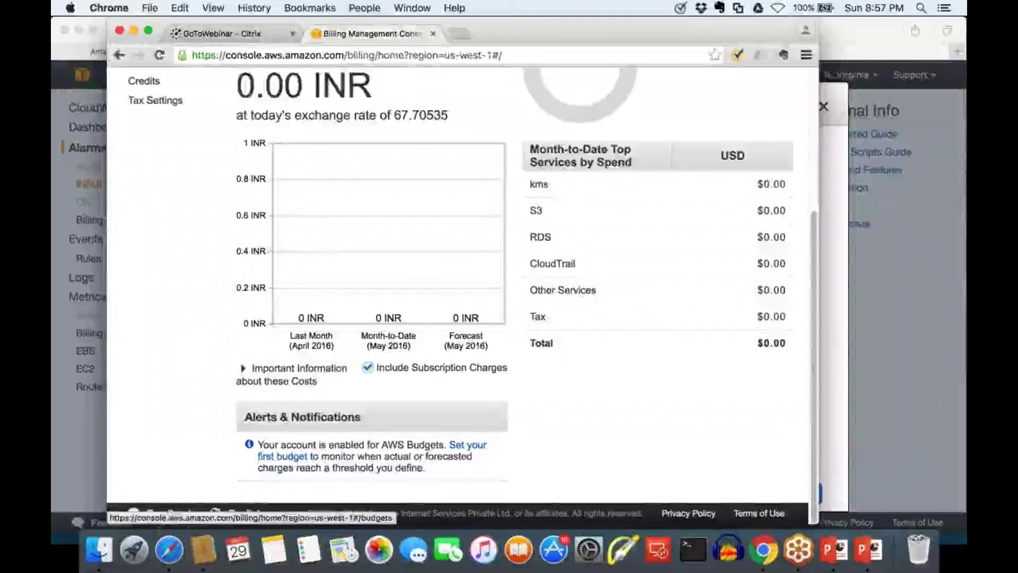
left_click_drag(372, 417, 565, 253)
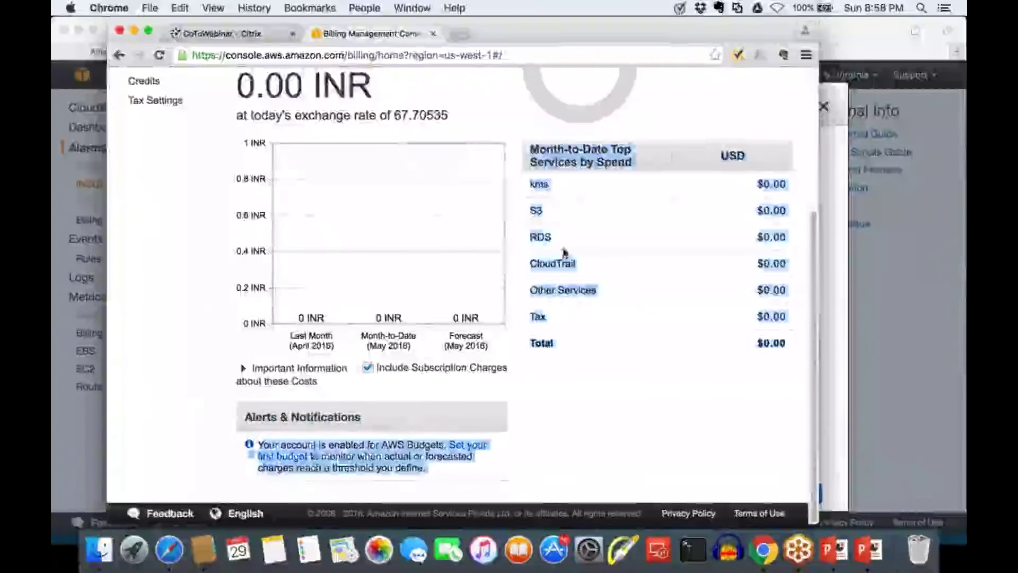
left_click(685, 369)
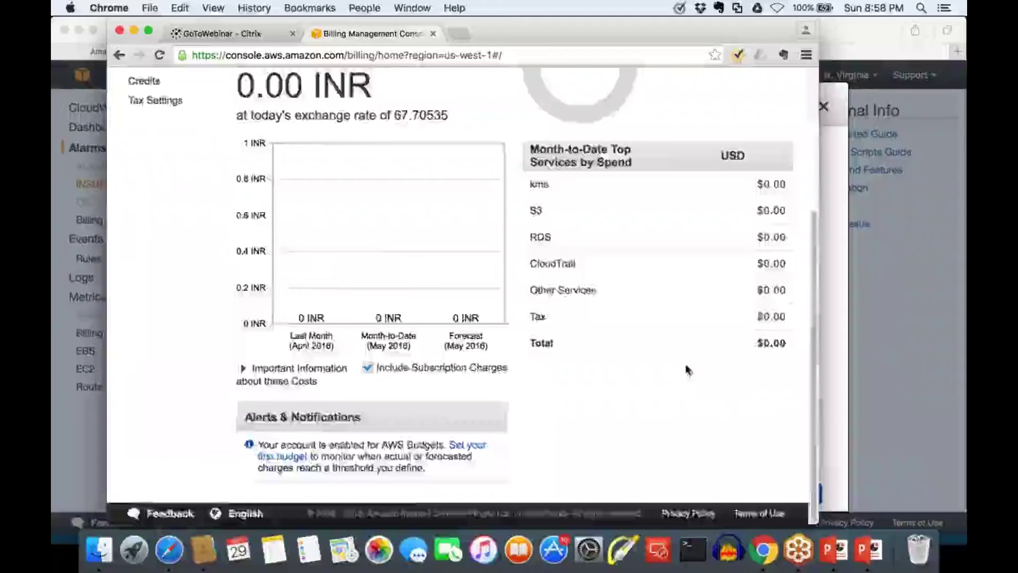
scroll(686, 369, "up", 5)
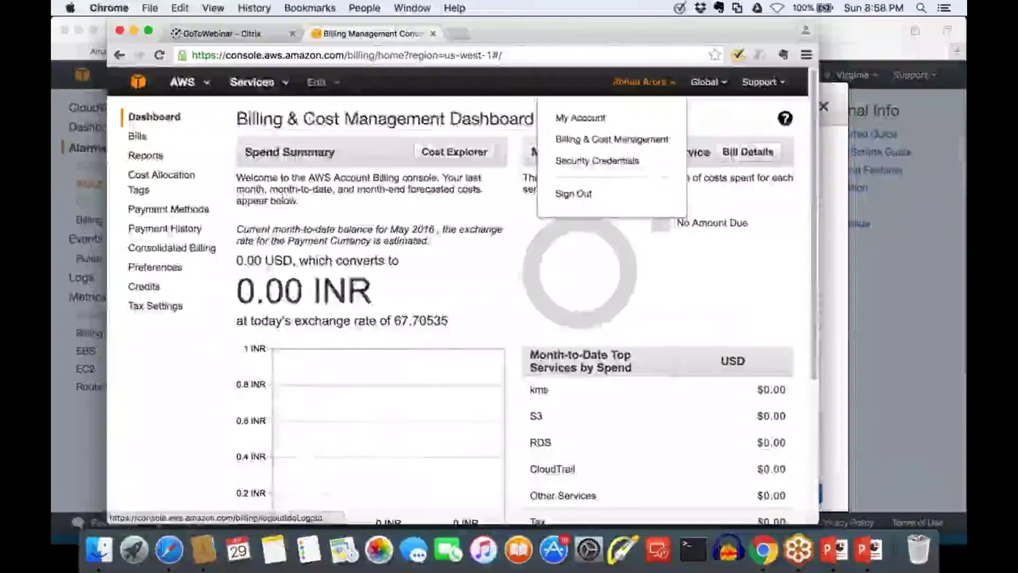
scroll(461, 291, "down", 5)
triple_click(245, 418)
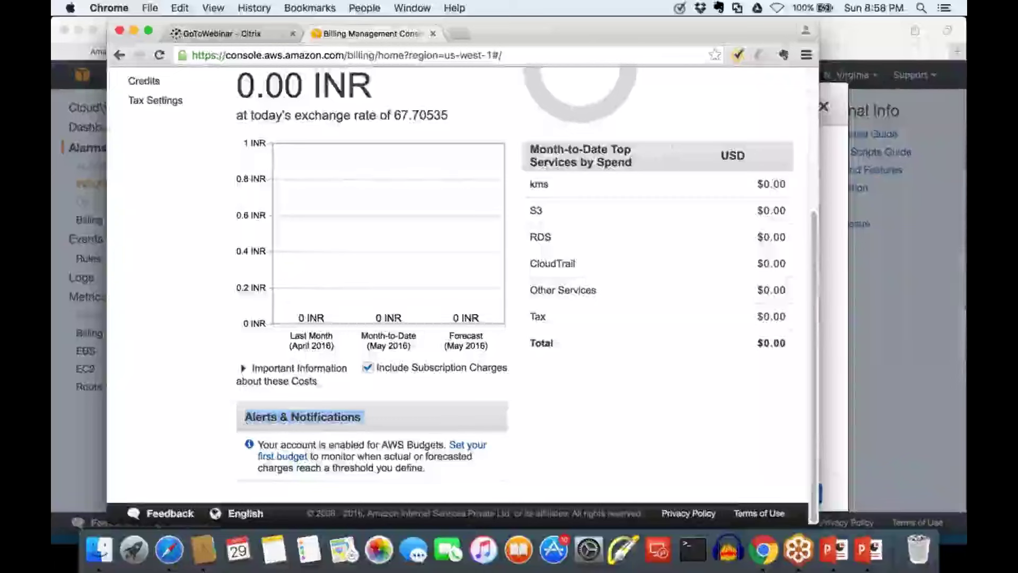
left_click(133, 32)
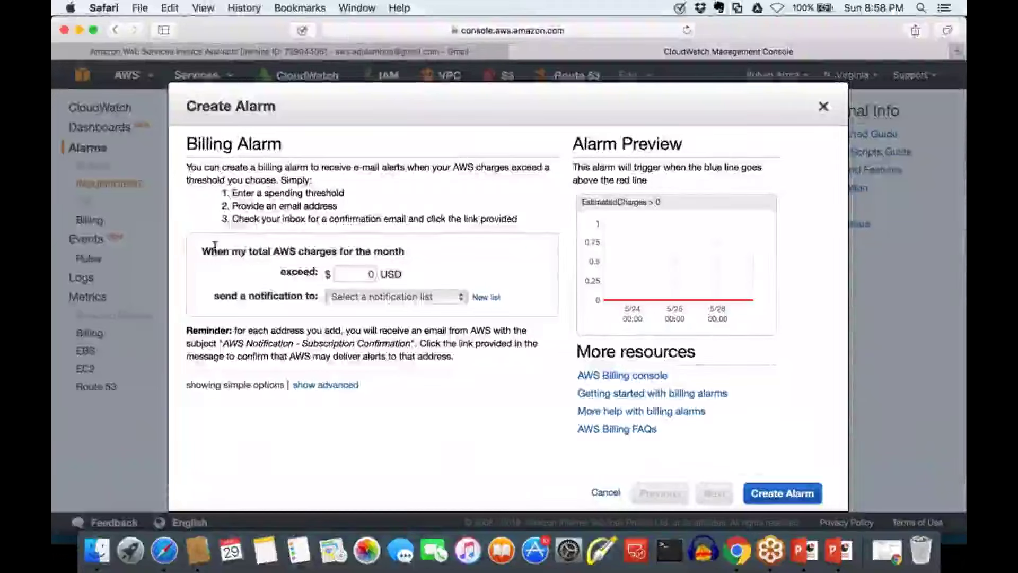
Set the alarm to trigger when total monthly AWS charges exceed 5 USD
left_click_drag(211, 249, 397, 247)
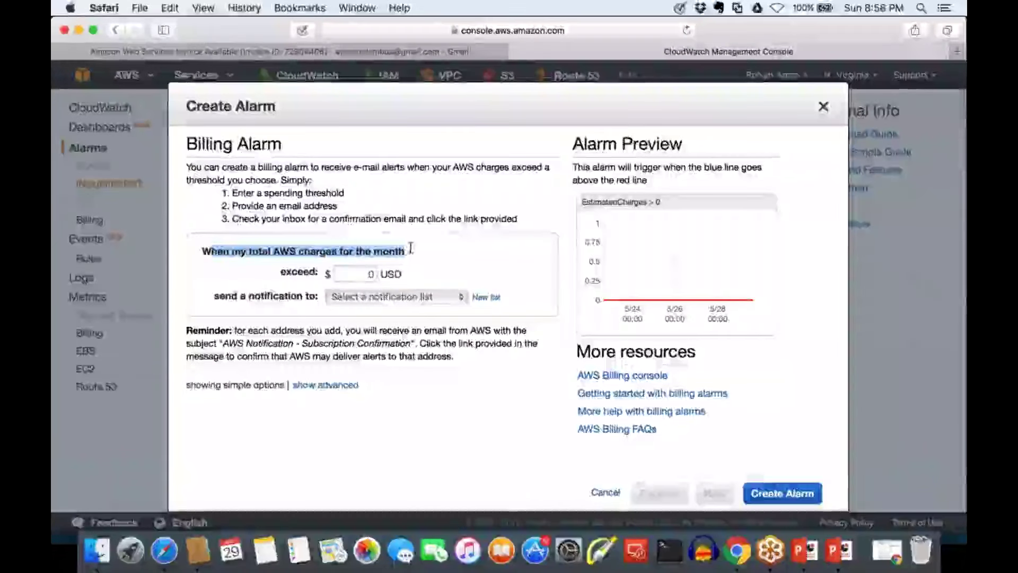
left_click_drag(289, 272, 314, 271)
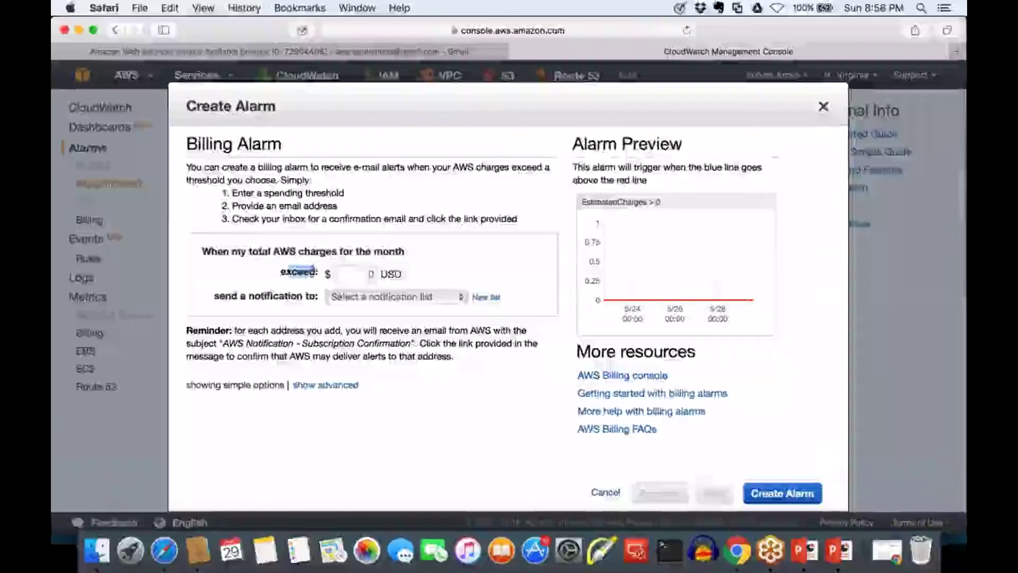
double_click(370, 274)
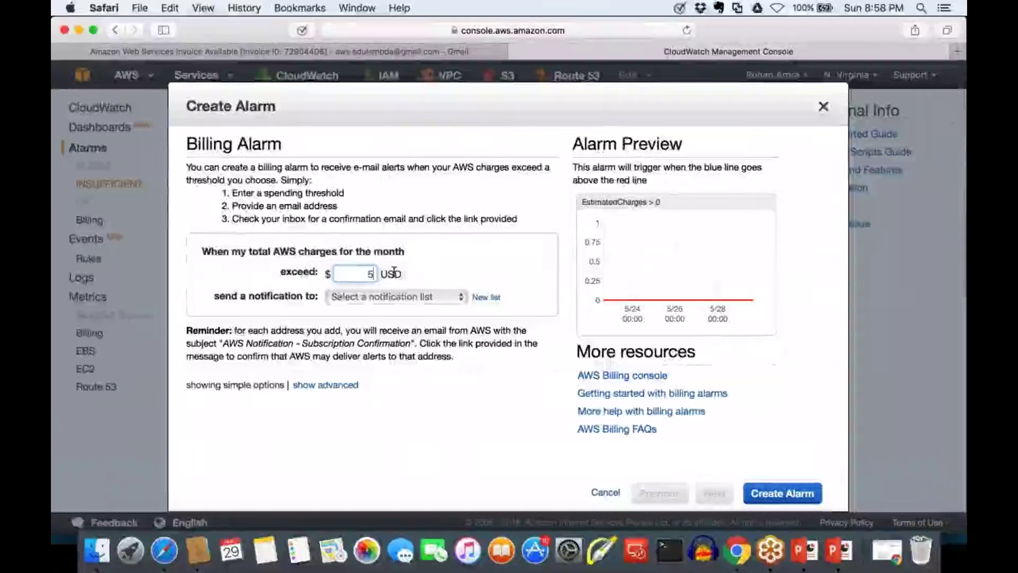
type("5")
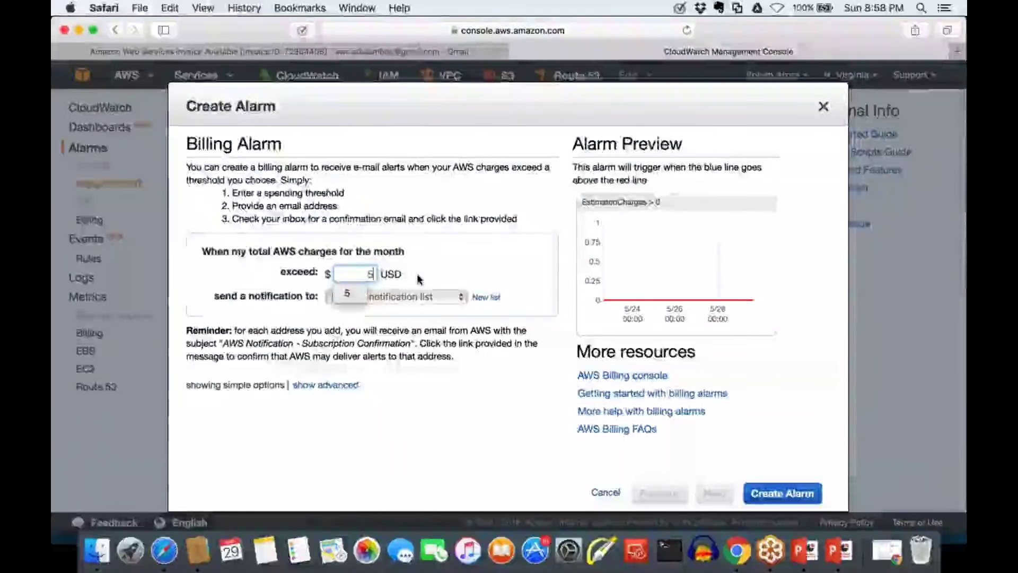
left_click(419, 280)
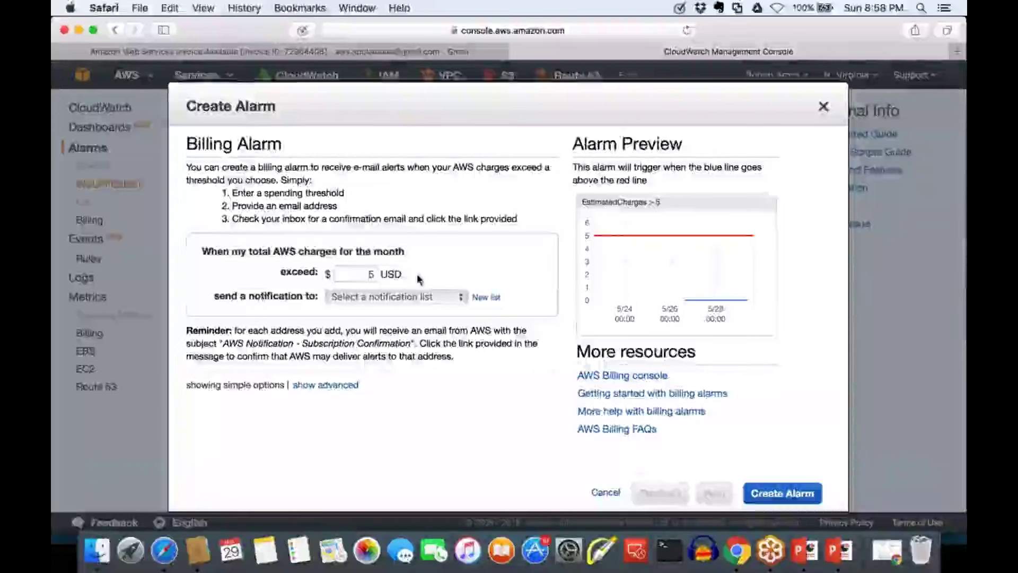
double_click(373, 274)
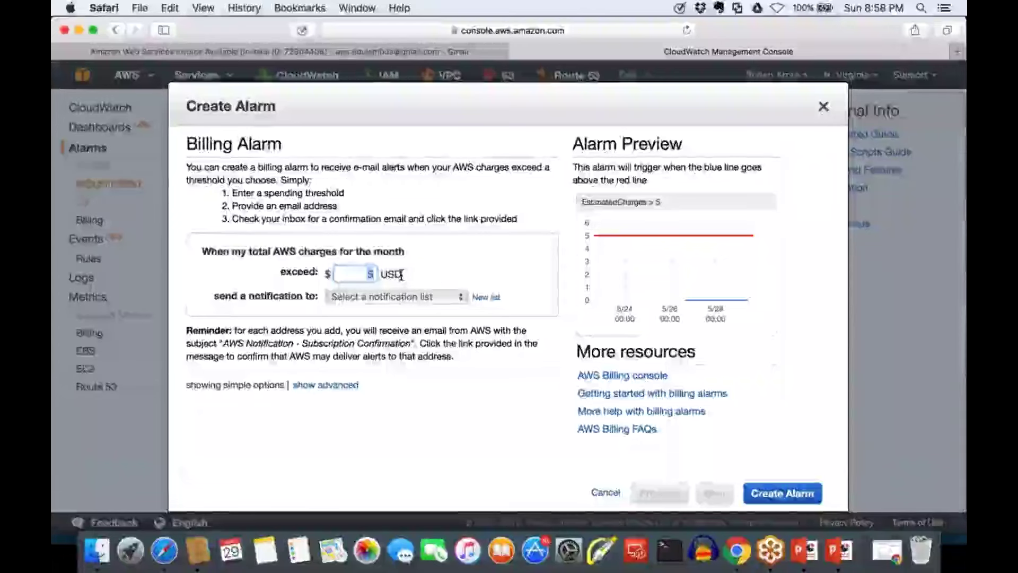
left_click(428, 271)
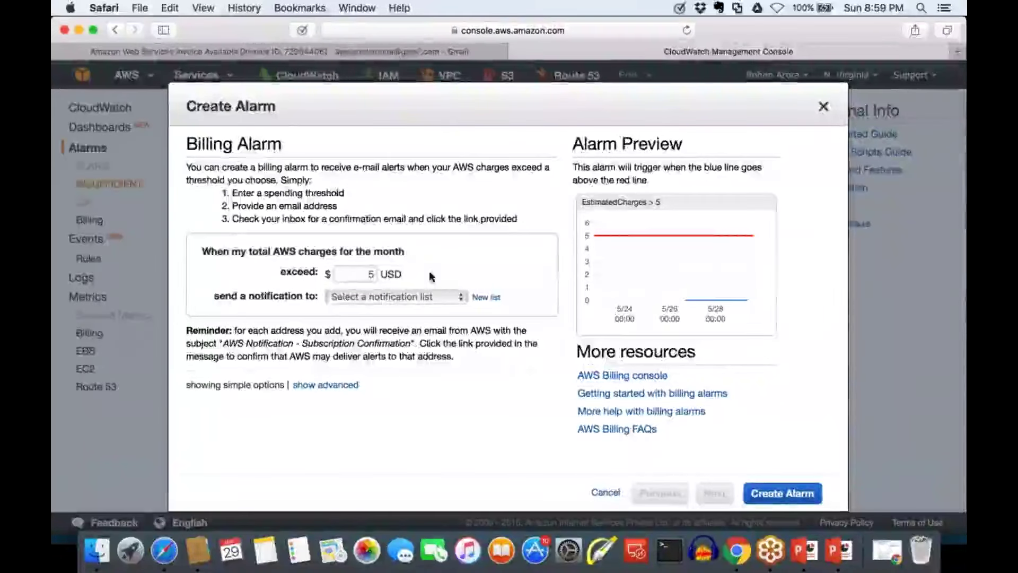
left_click(400, 272)
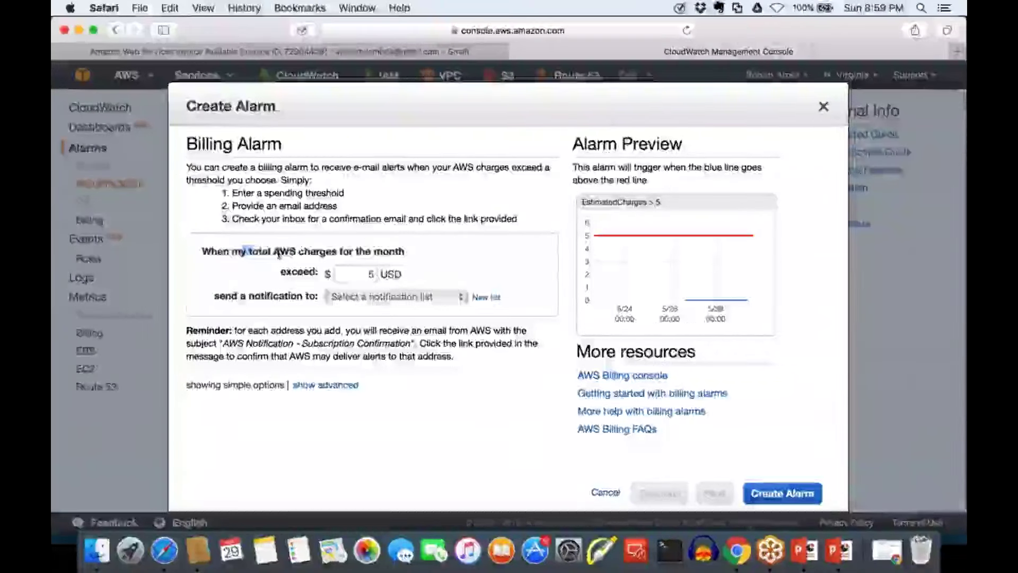
left_click_drag(243, 251, 396, 245)
left_click(318, 273)
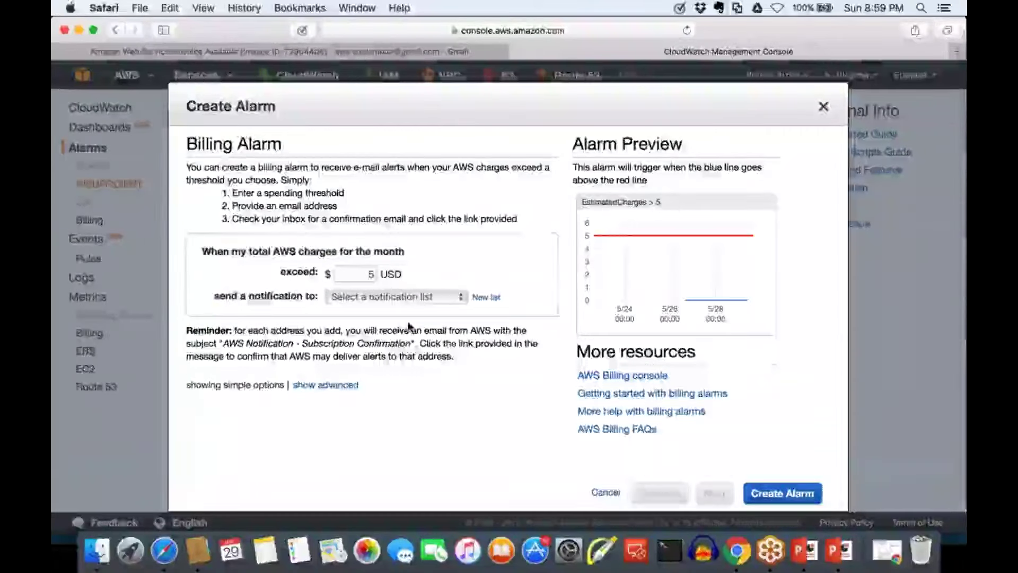
Send notifications to a new list with the notification e-mail address and create the alarm
left_click_drag(214, 297, 318, 297)
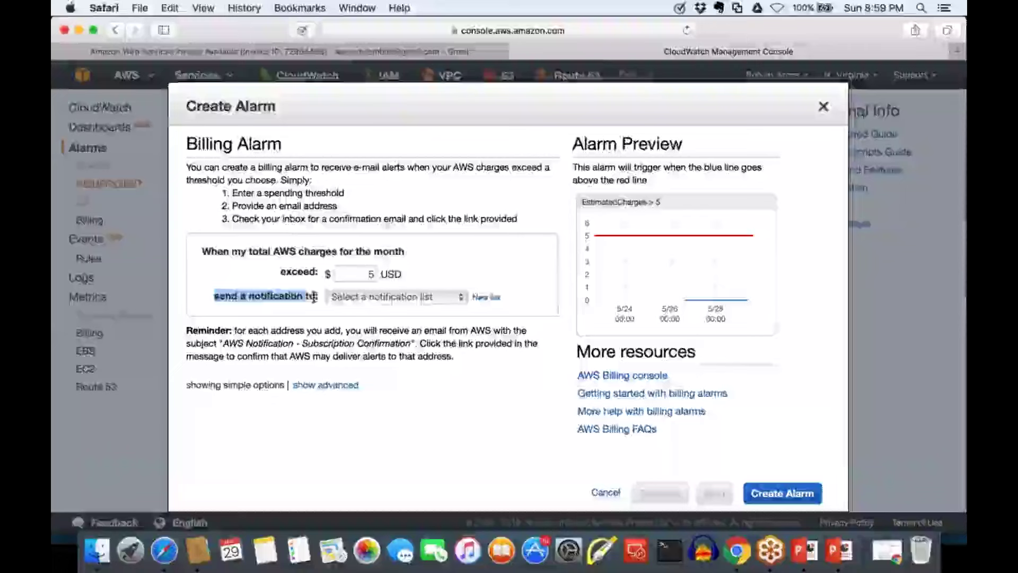
left_click(486, 299)
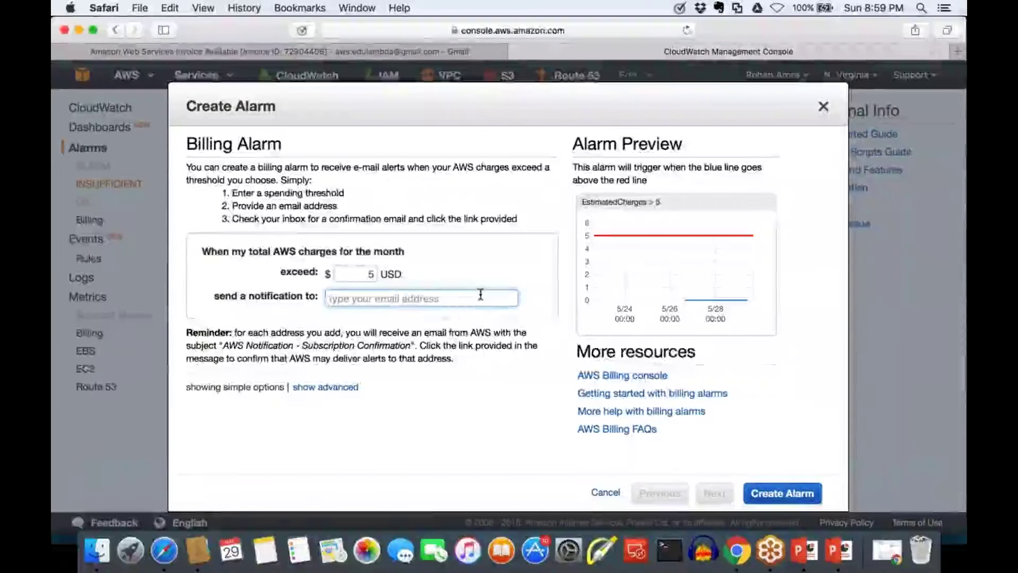
type("aw")
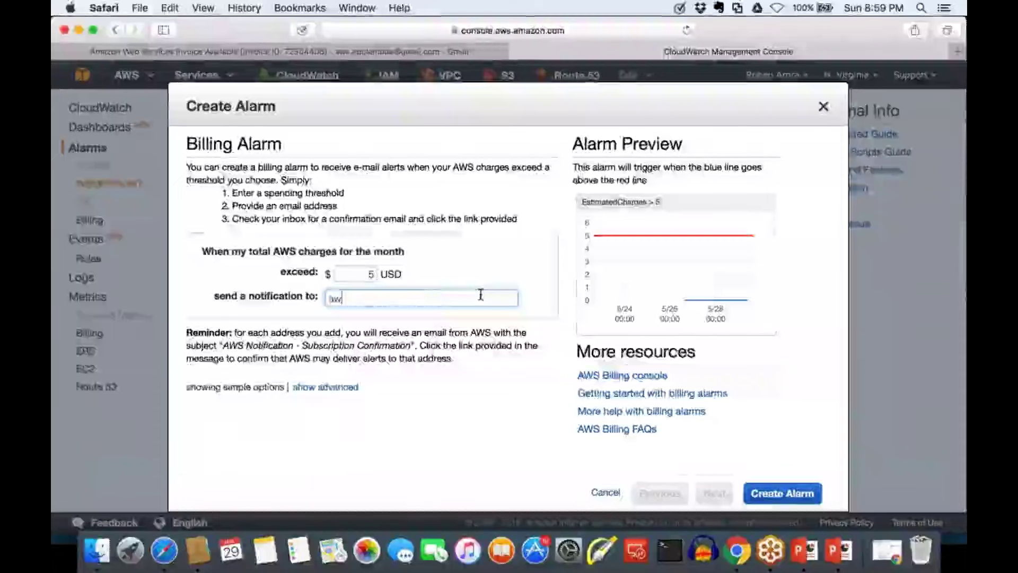
type("s.em")
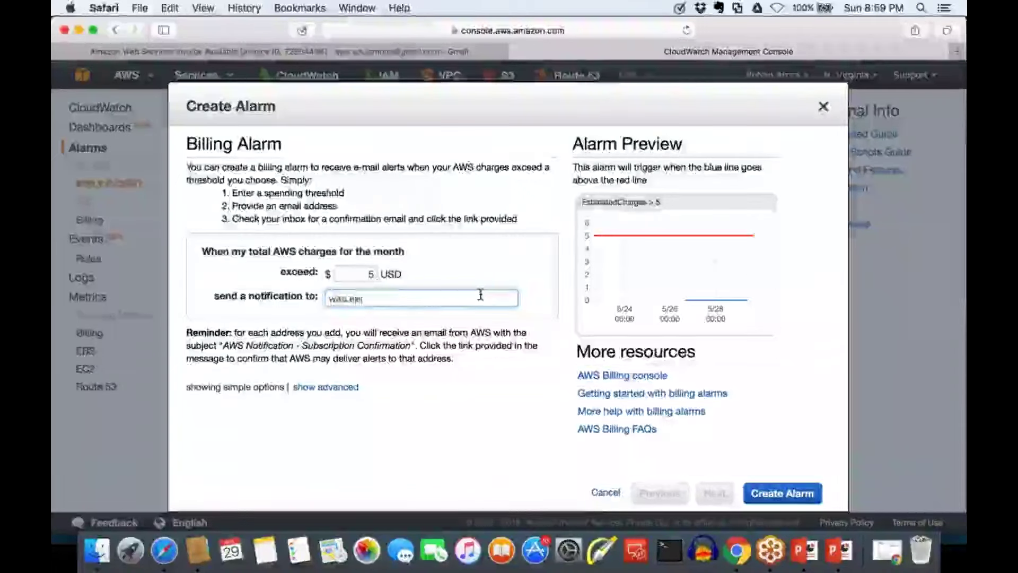
key("BackSpace")
key("BackSpace")
key("BackSpace")
key("BackSpace")
key("BackSpace")
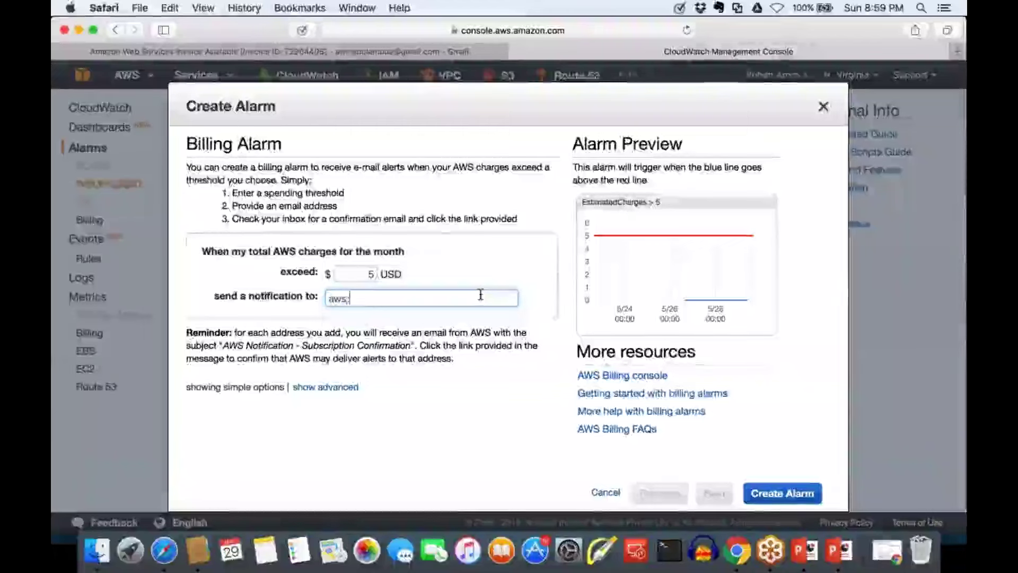
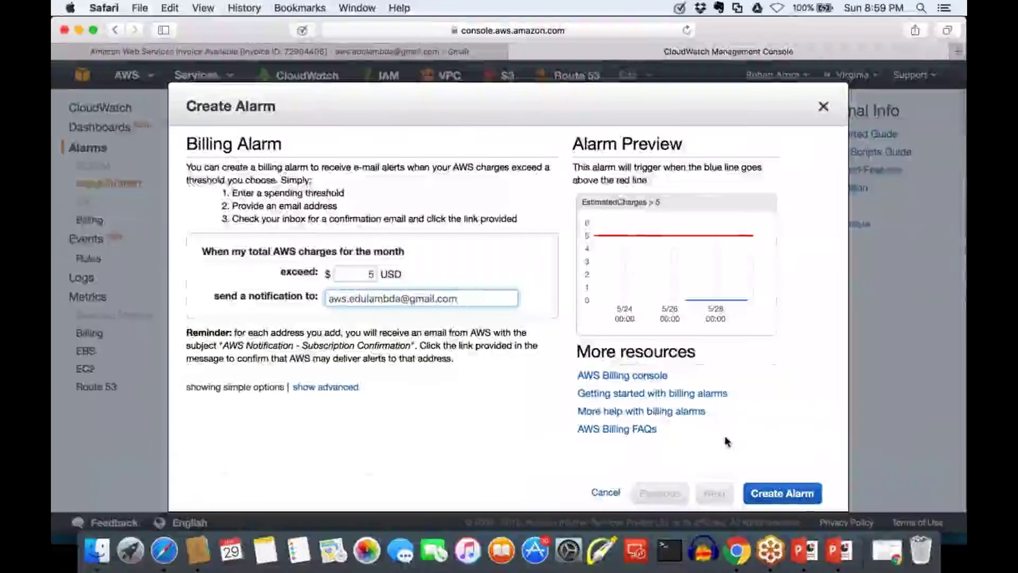
left_click(764, 496)
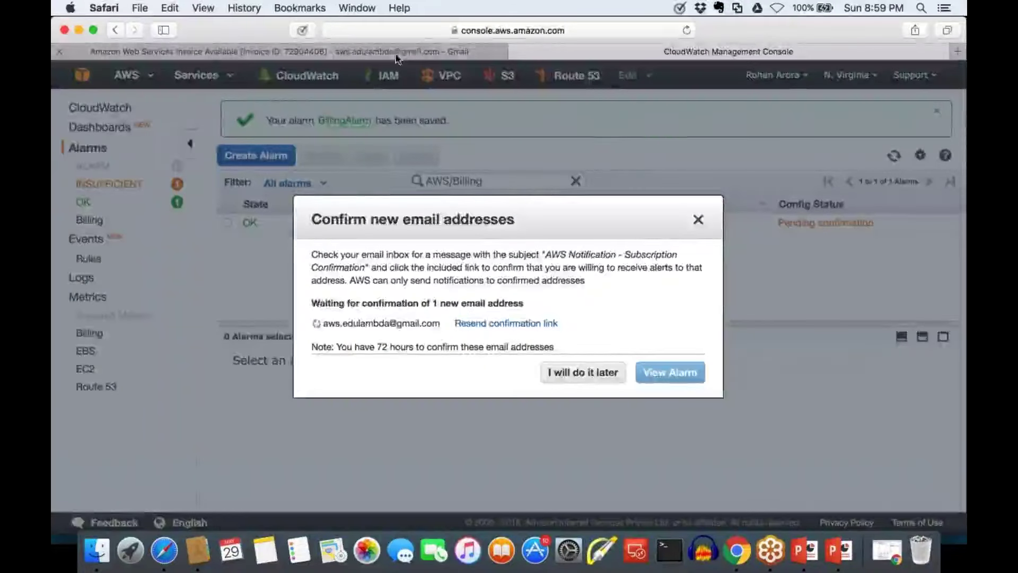
left_click(396, 53)
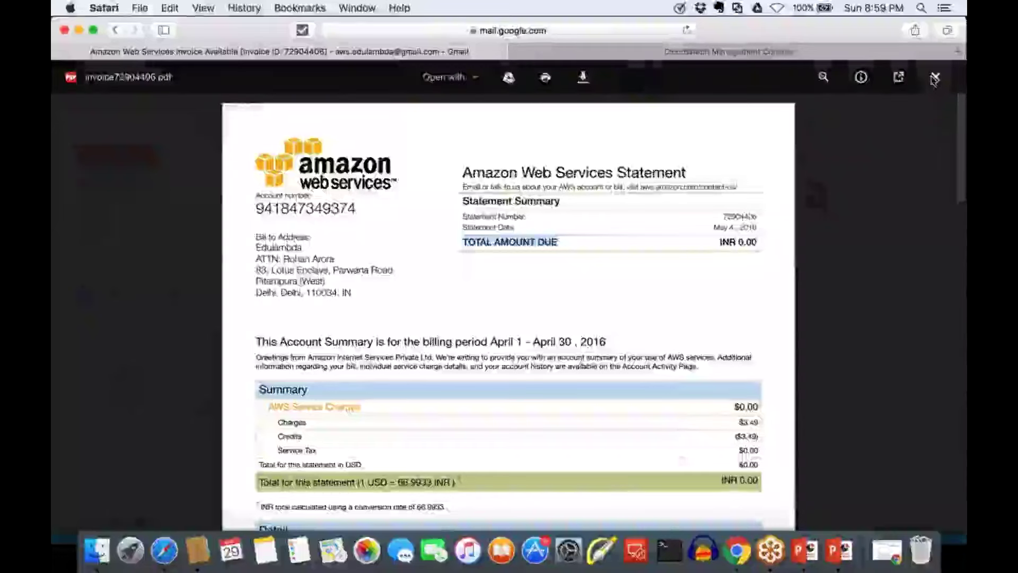
Close the invoice PDF preview and return to the Primary inbox
left_click(934, 78)
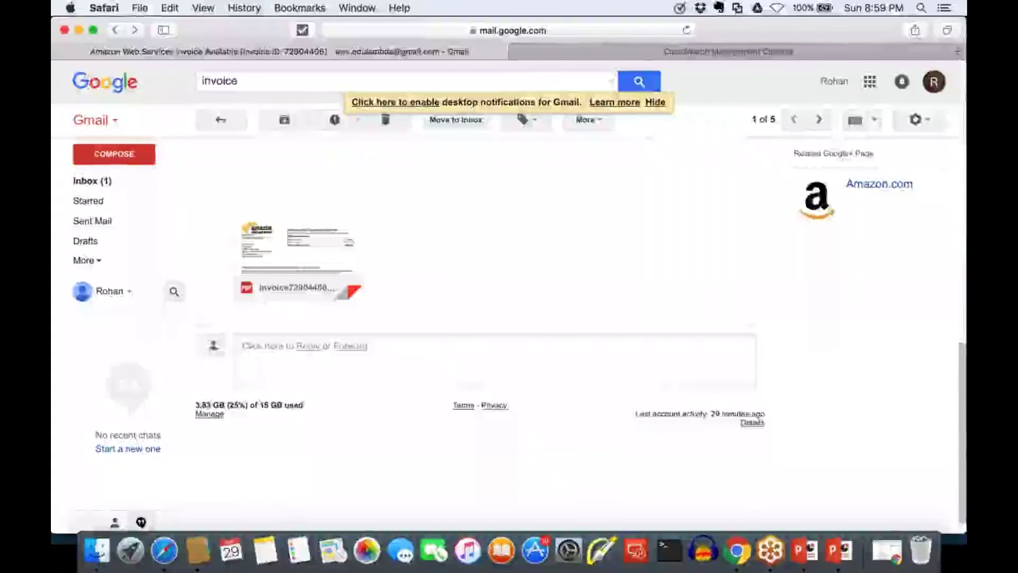
left_click(92, 181)
left_click(689, 162)
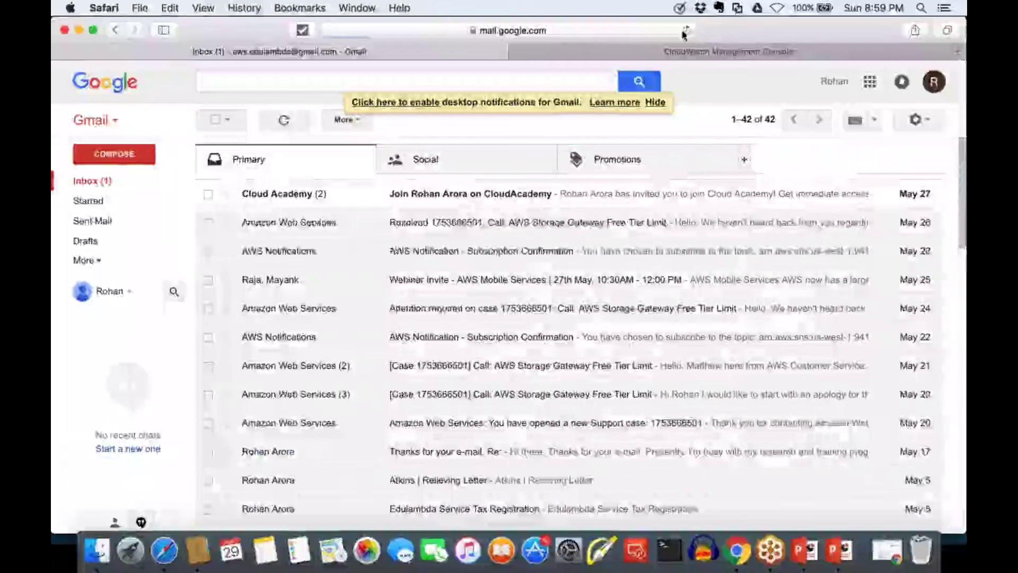
left_click(687, 30)
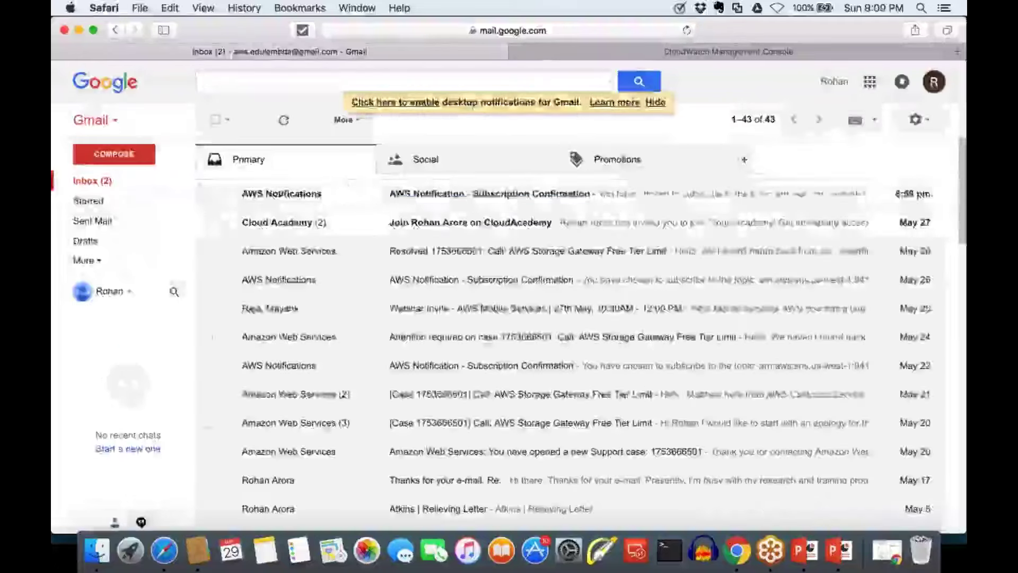
Confirm the SNS subscription from the AWS Notification - Subscription Confirmation email
left_click(281, 194)
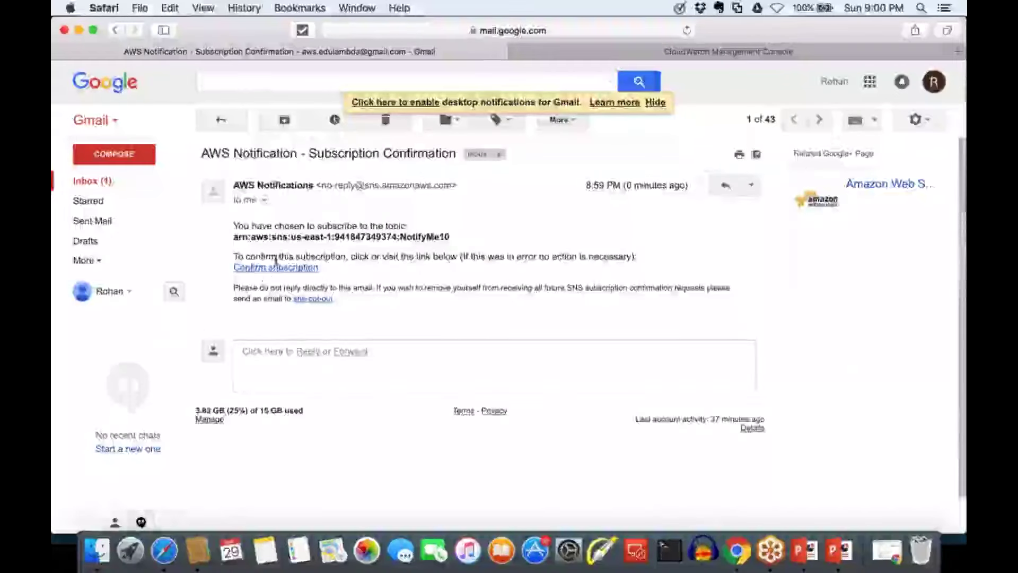
left_click_drag(237, 256, 434, 253)
left_click(400, 283)
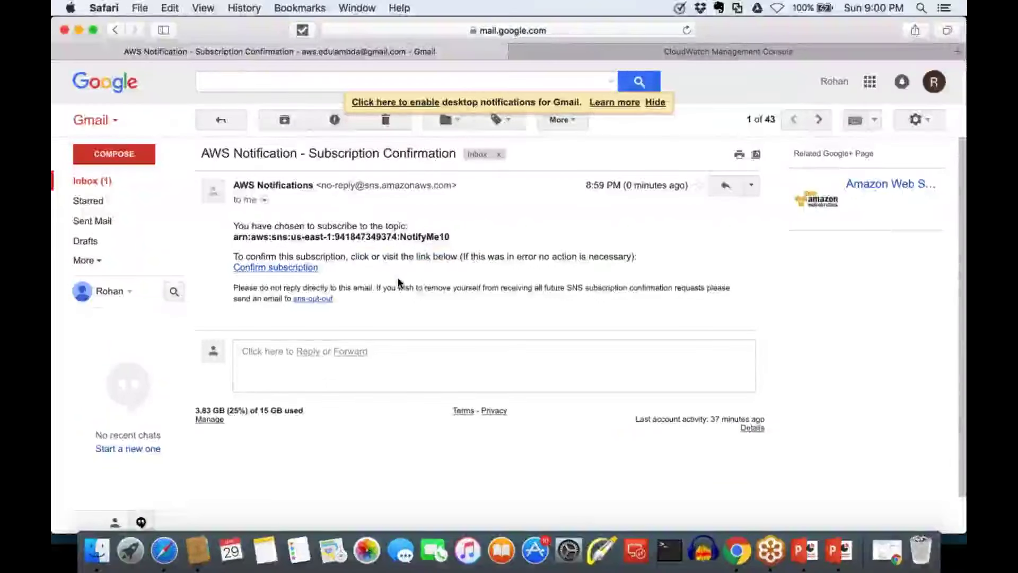
left_click(292, 271)
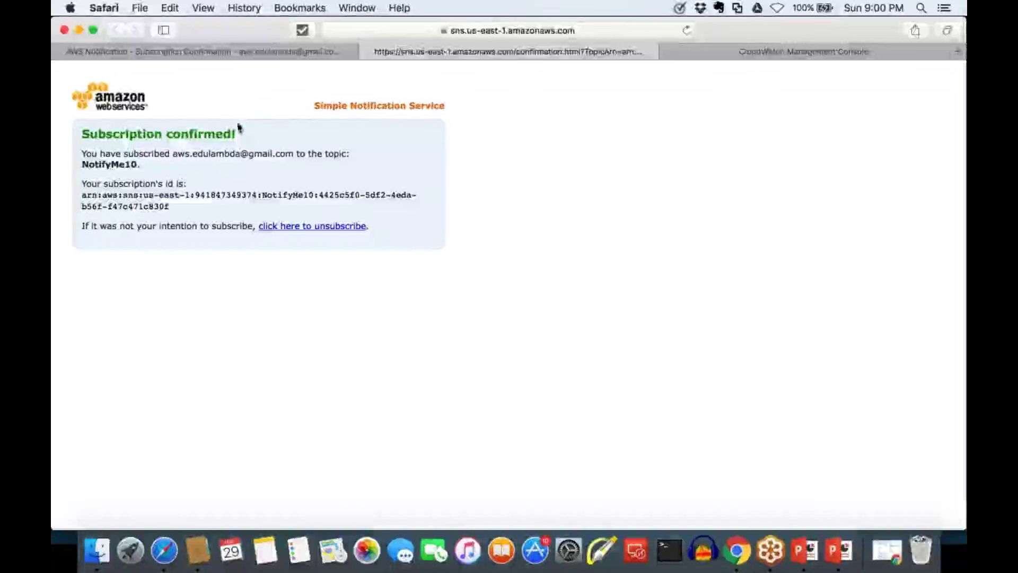
left_click_drag(242, 137, 81, 134)
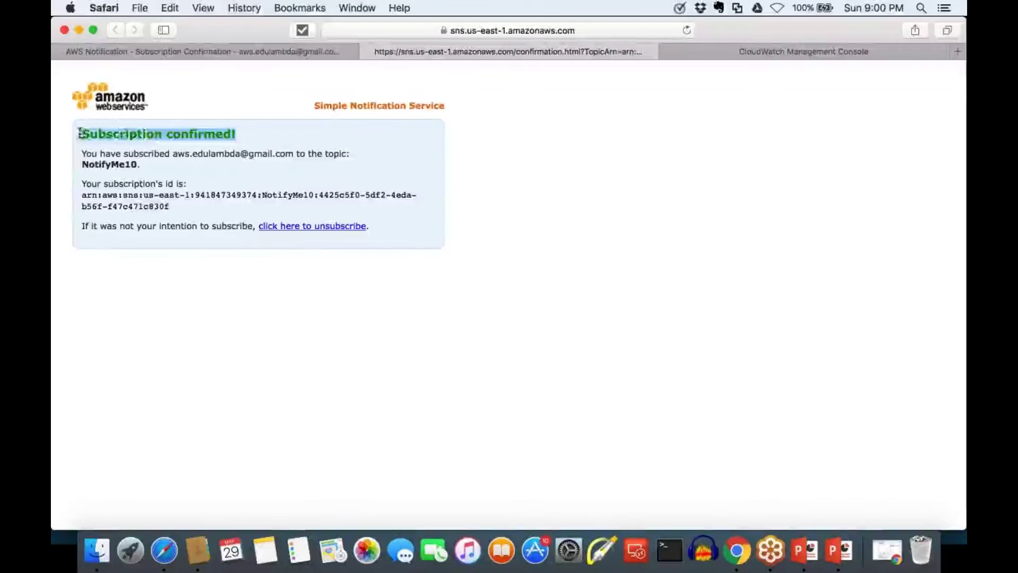
left_click(365, 51)
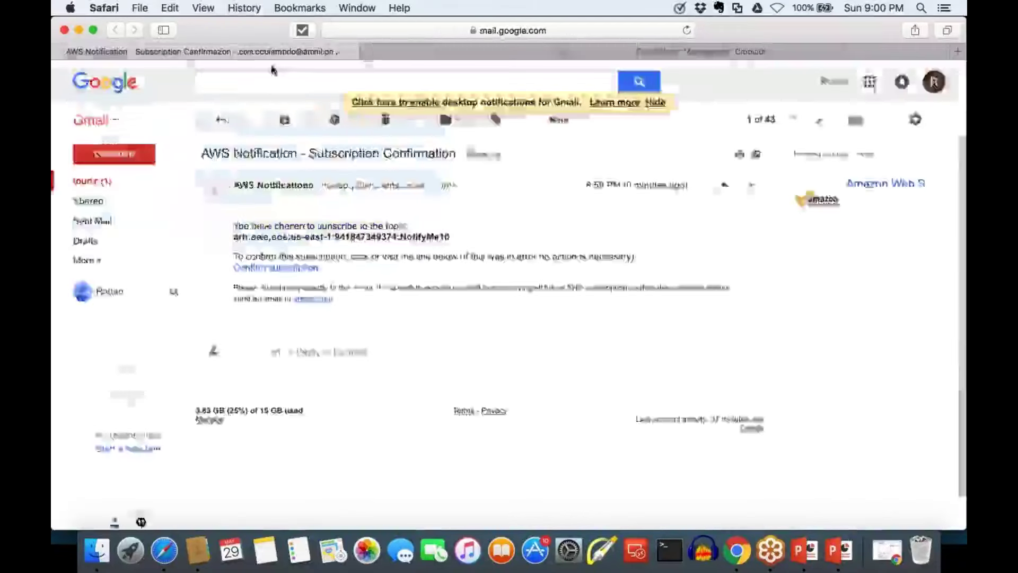
Dismiss the email-confirmation dialog and inspect BillingAlarm's 5 USD threshold and NotifyMe10 action
left_click(765, 51)
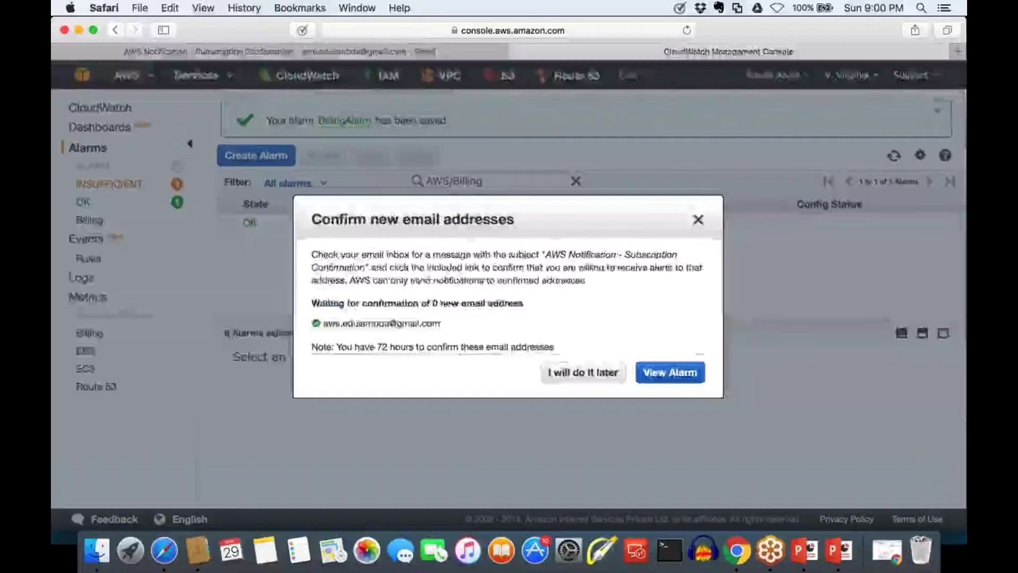
left_click_drag(442, 323, 316, 323)
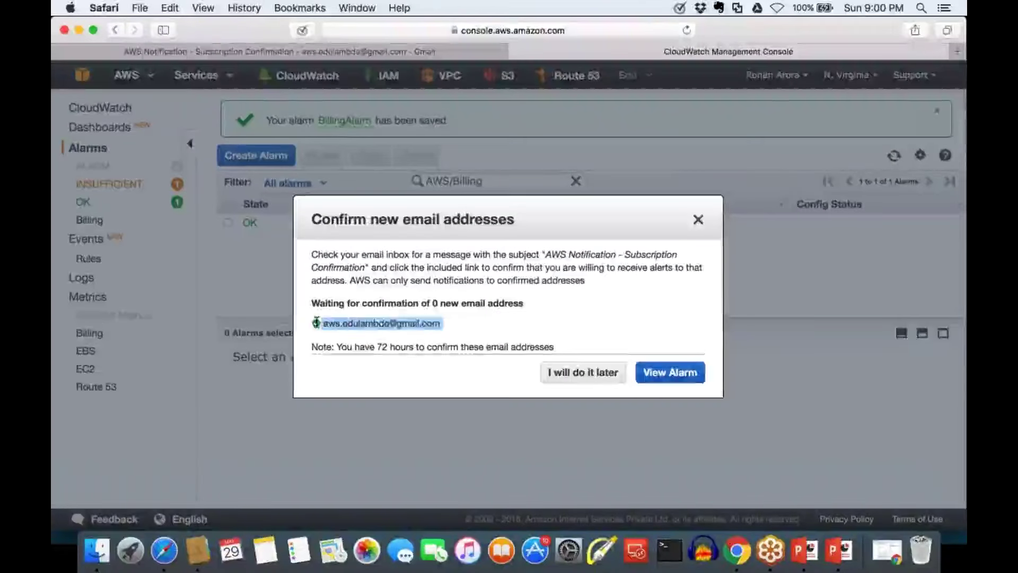
left_click(370, 328)
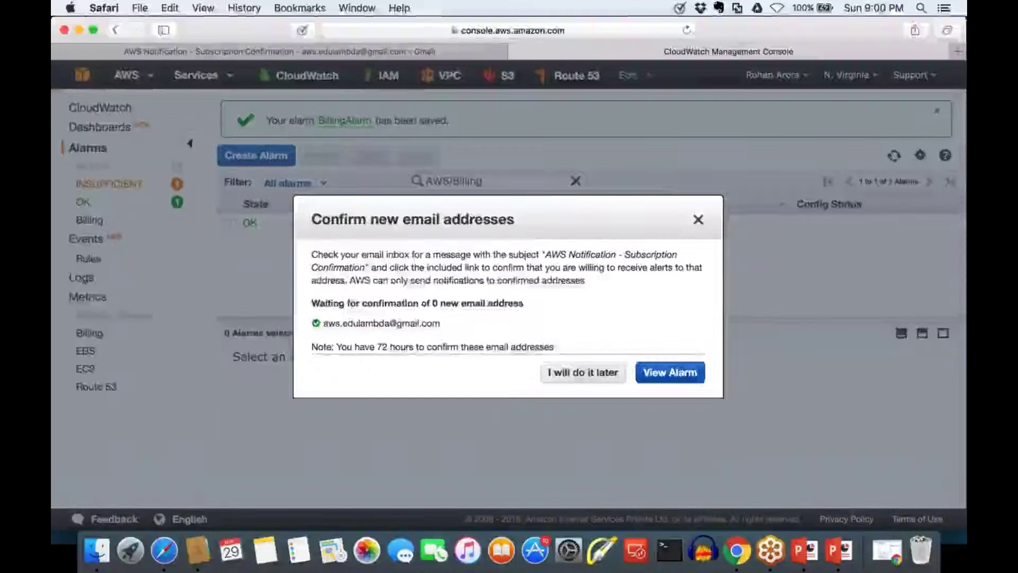
key("Escape")
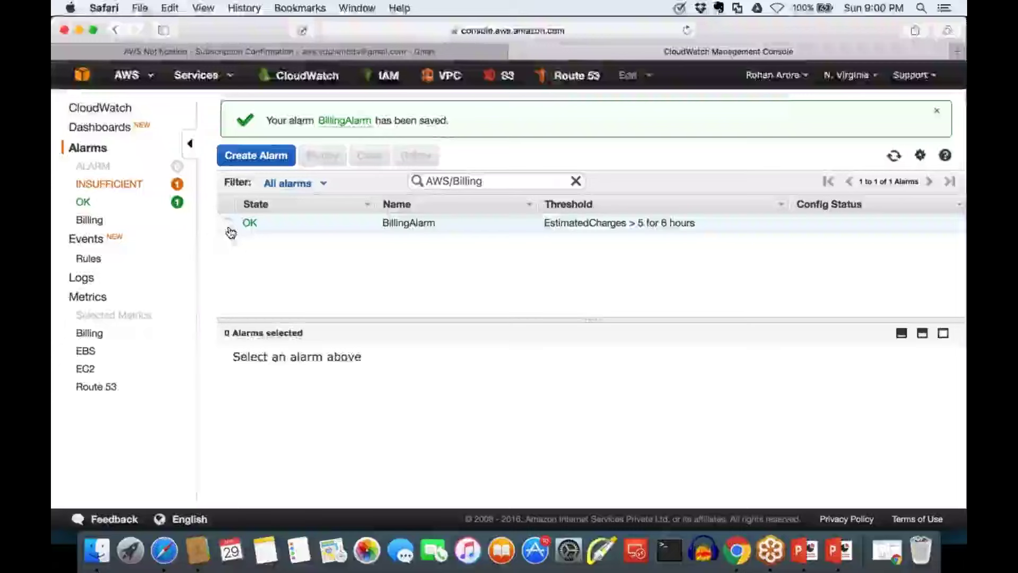
left_click(228, 223)
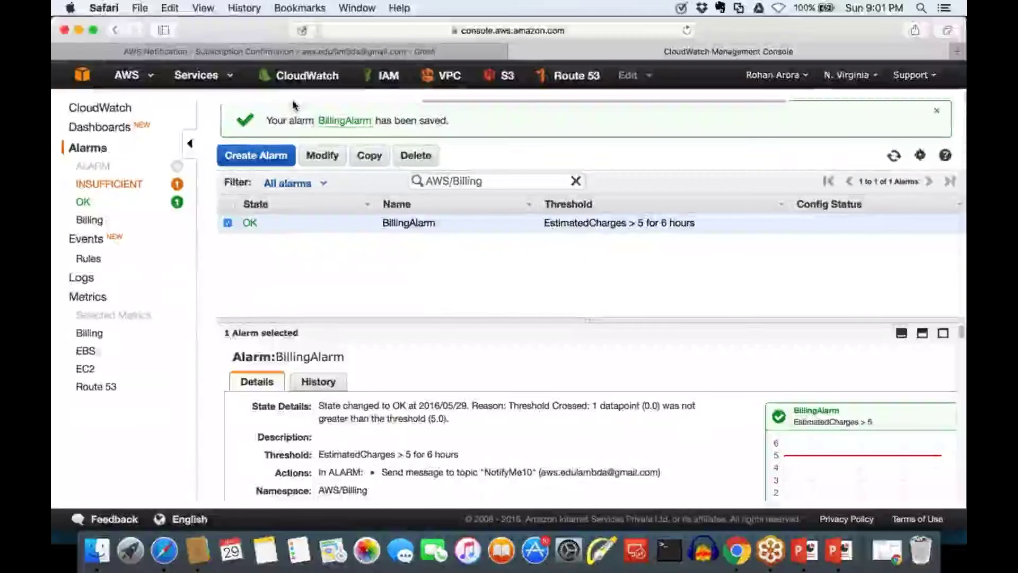
left_click(82, 77)
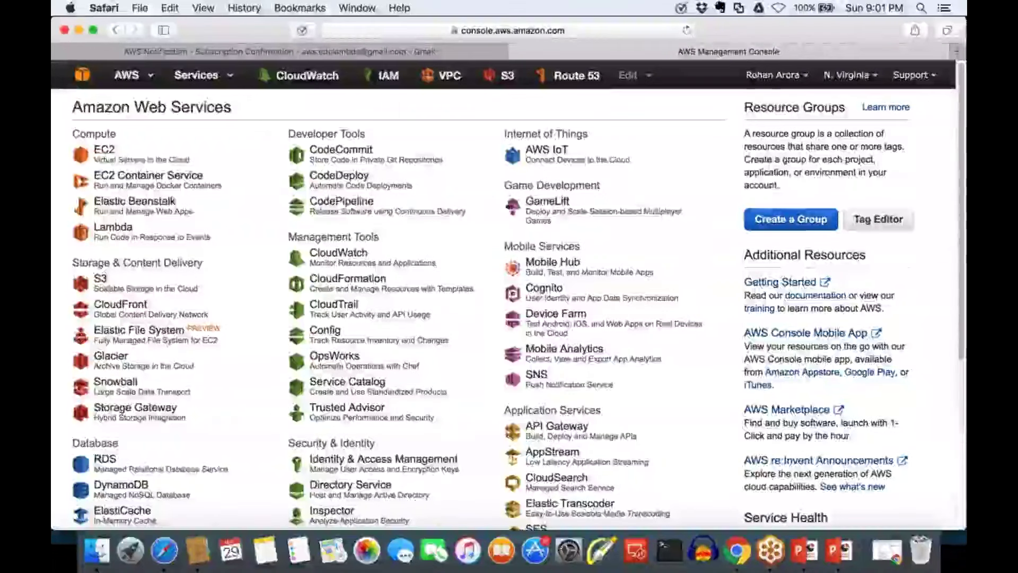
Open the EC2 console, which lists no running instances in N. Virginia
left_click(104, 150)
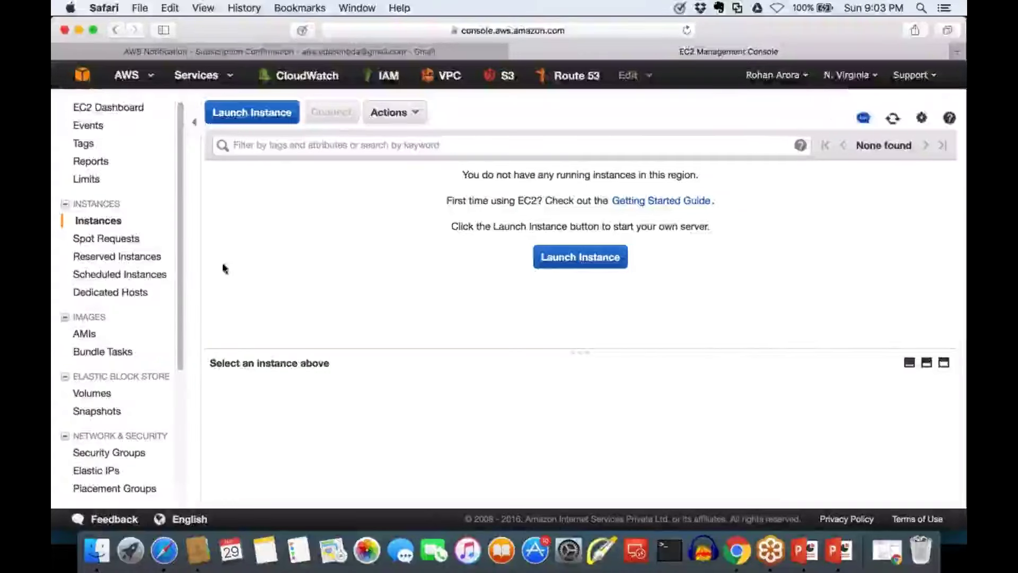
Switch the region to US West (N. California) to show its instances
left_click(847, 77)
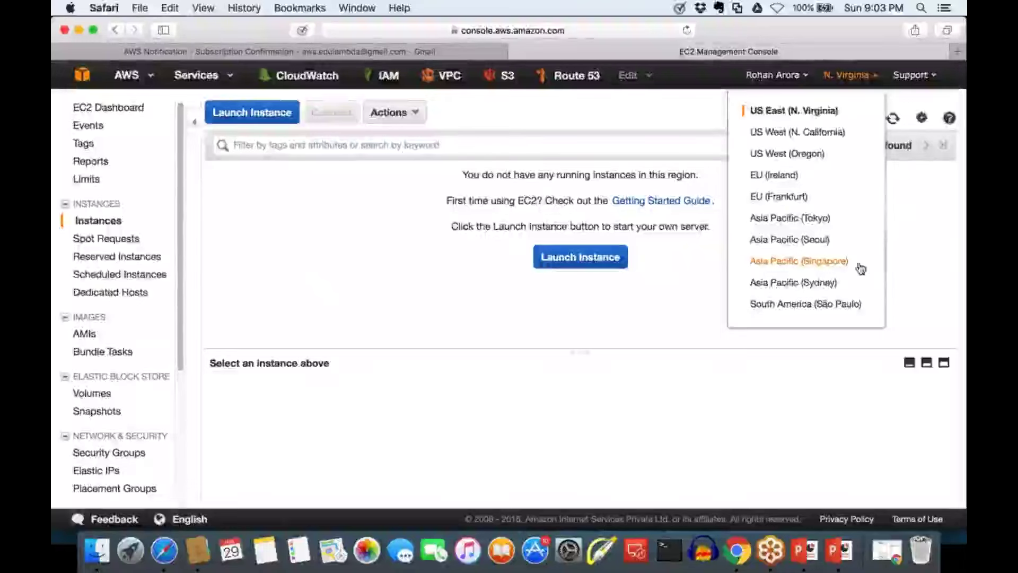
left_click(806, 132)
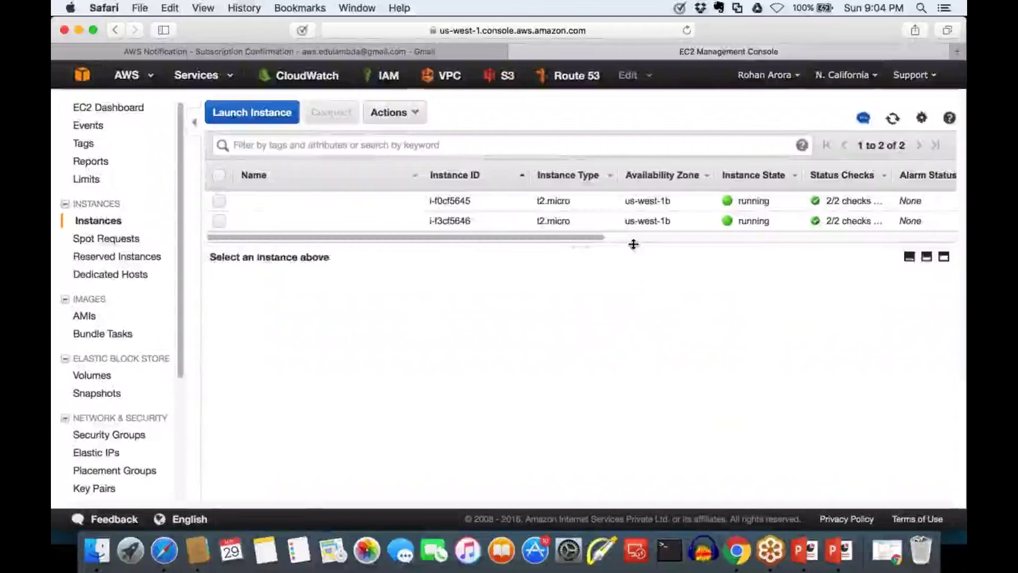
left_click_drag(634, 243, 630, 282)
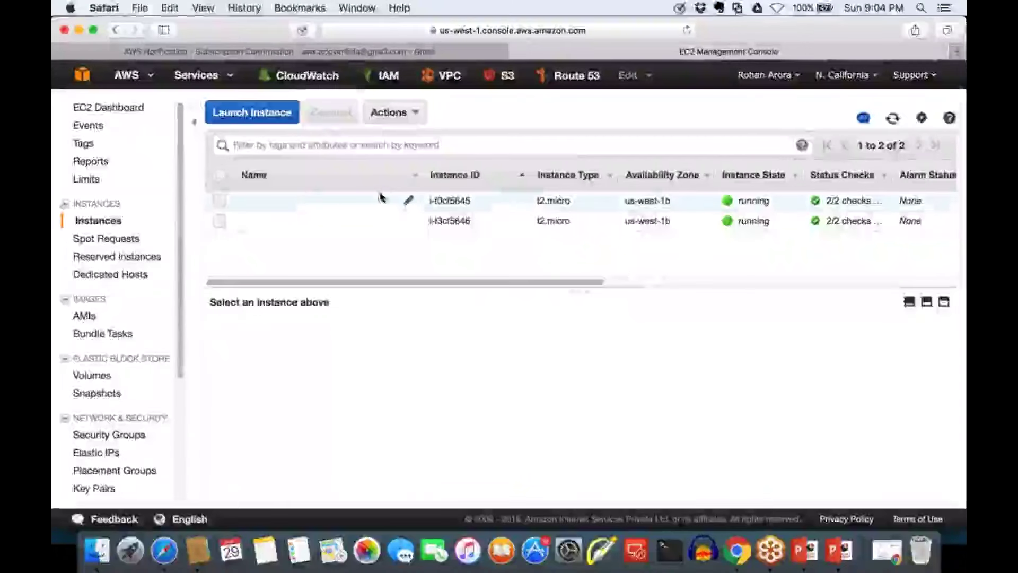
Terminate both running t2.micro instances via Actions > Instance State > Terminate
left_click(219, 176)
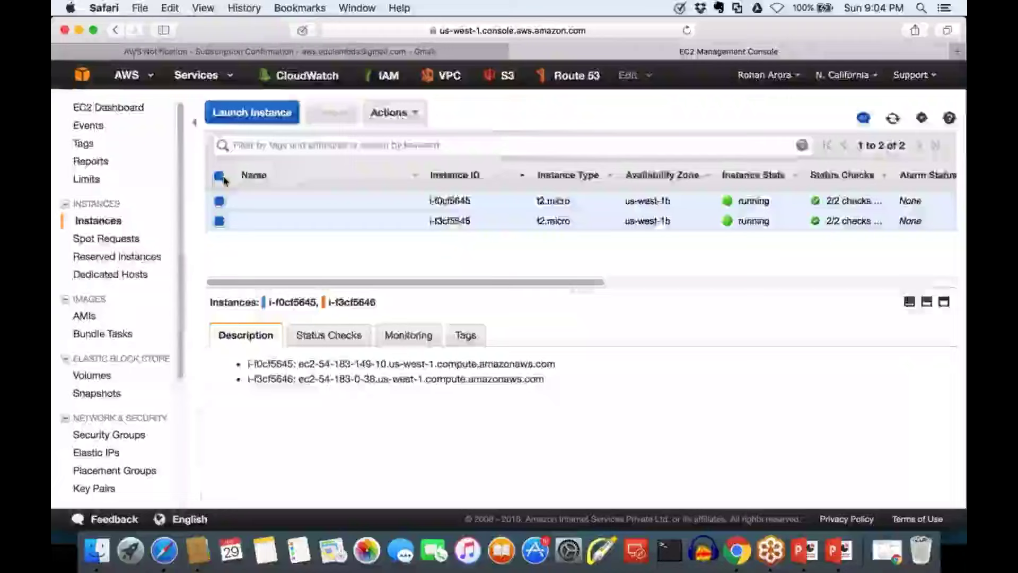
left_click(403, 114)
mouse_move(414, 192)
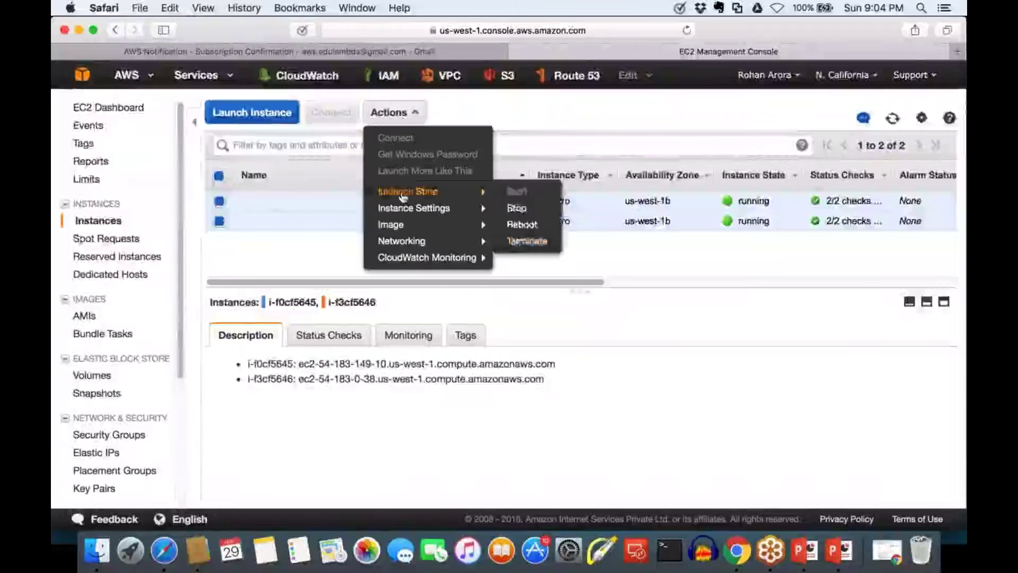
left_click(515, 243)
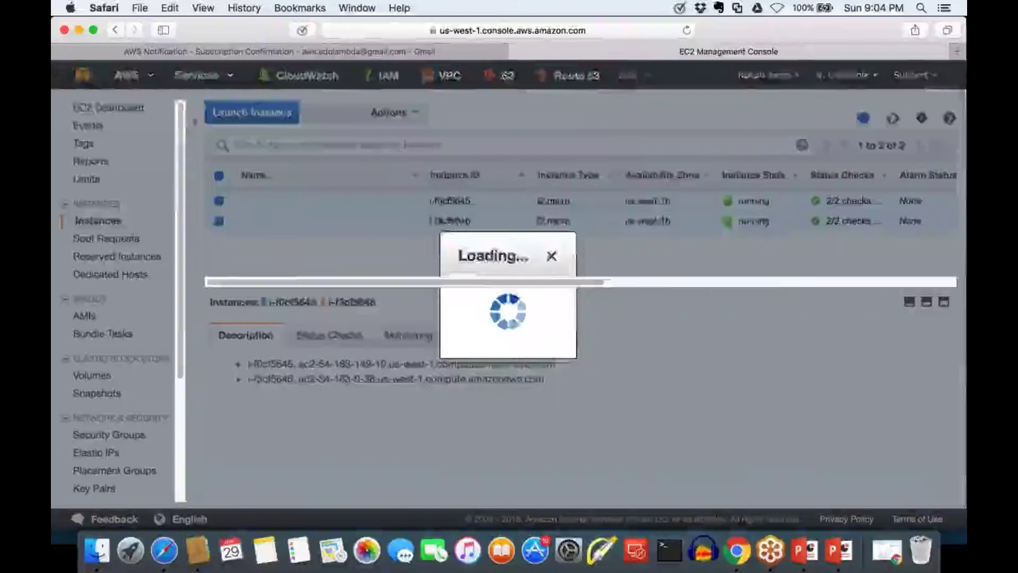
left_click(717, 401)
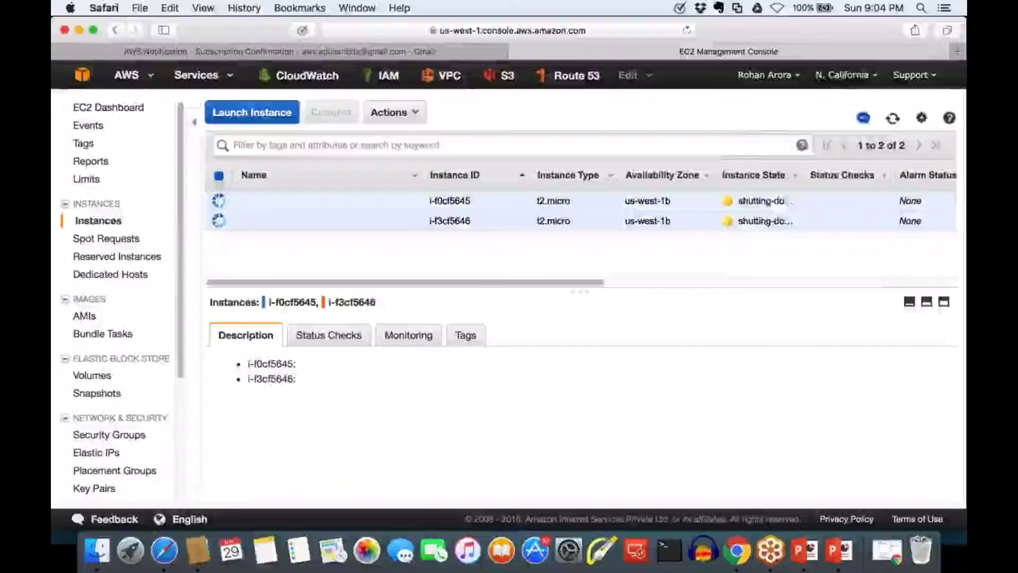
left_click(846, 75)
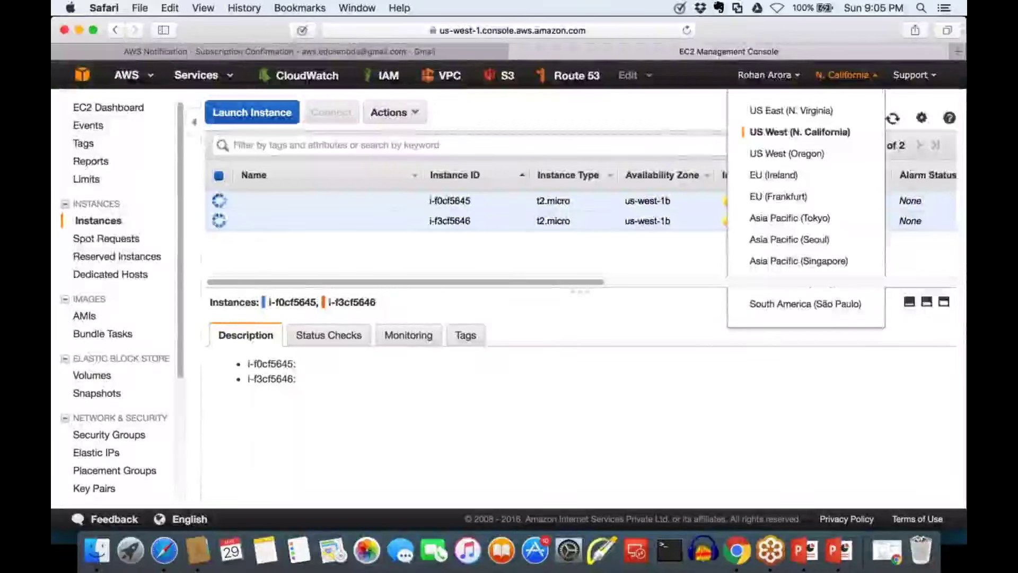
Toggle to US East (N. Virginia) and back to N. California to see both instances terminated
left_click(814, 112)
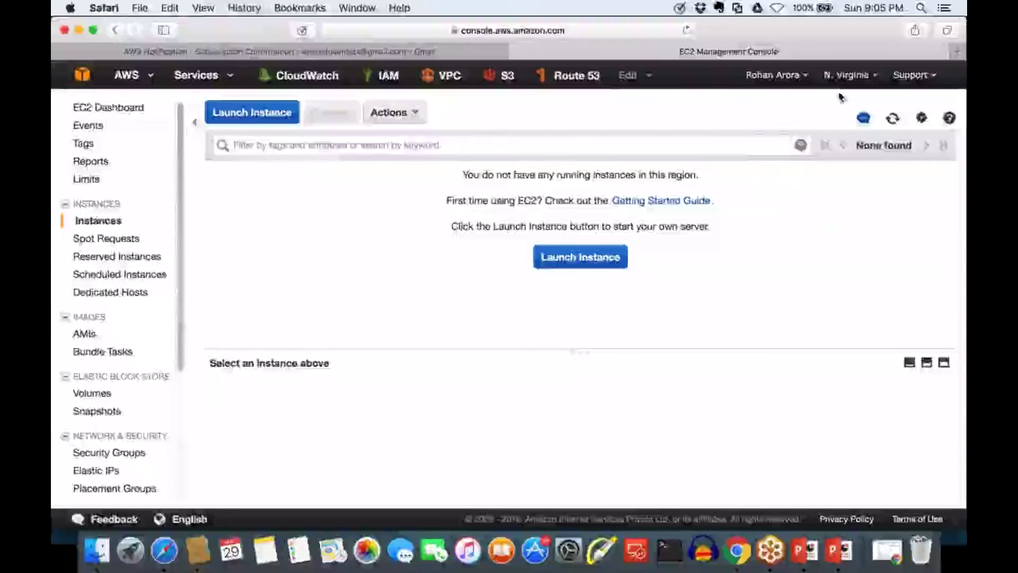
left_click(850, 75)
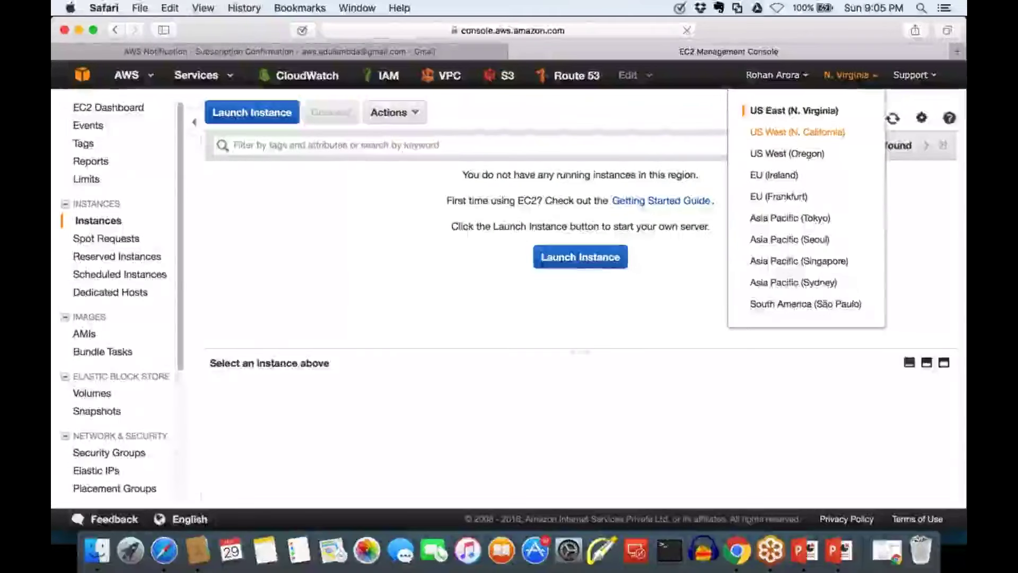
left_click(812, 132)
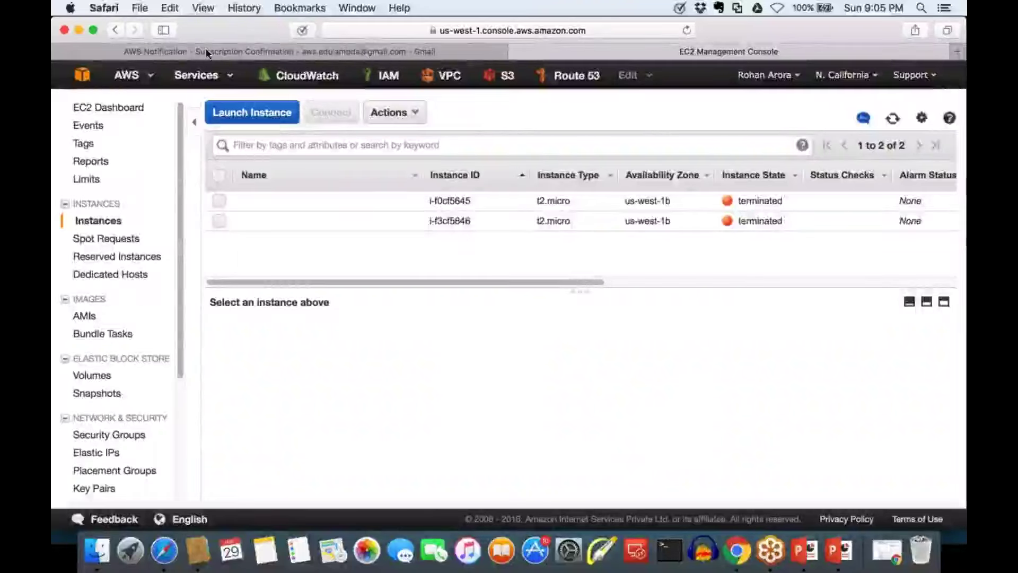
Reload the console home page, scroll through the services list, and open the region menu
key("super+r")
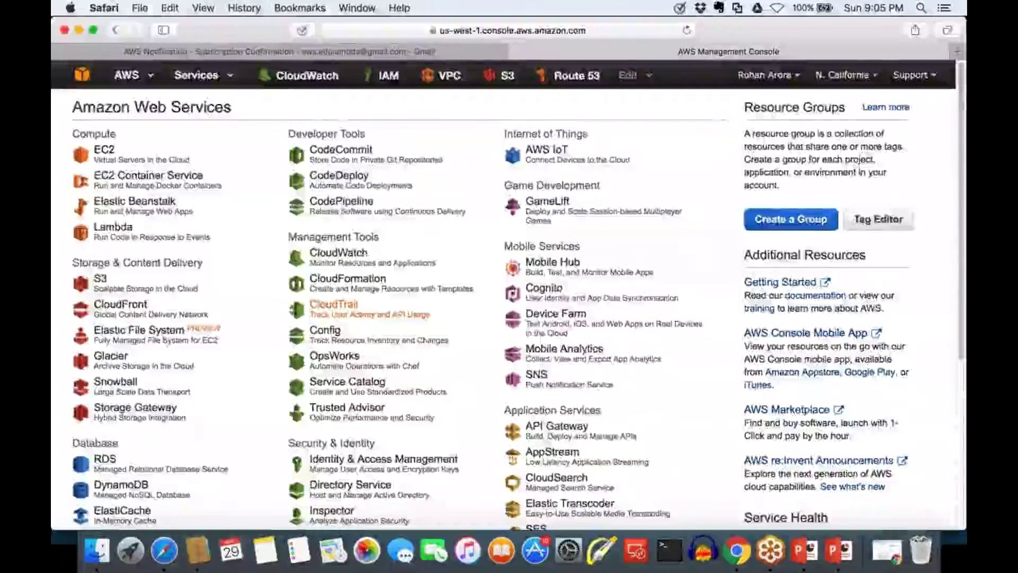
scroll(509, 297, "down", 2)
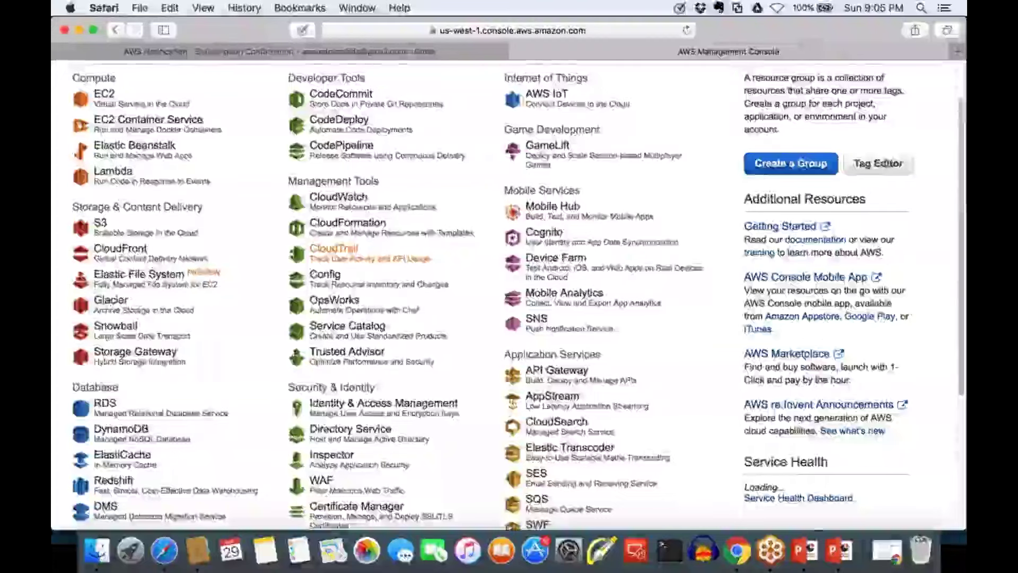
scroll(332, 280, "down", 3)
scroll(333, 280, "up", 5)
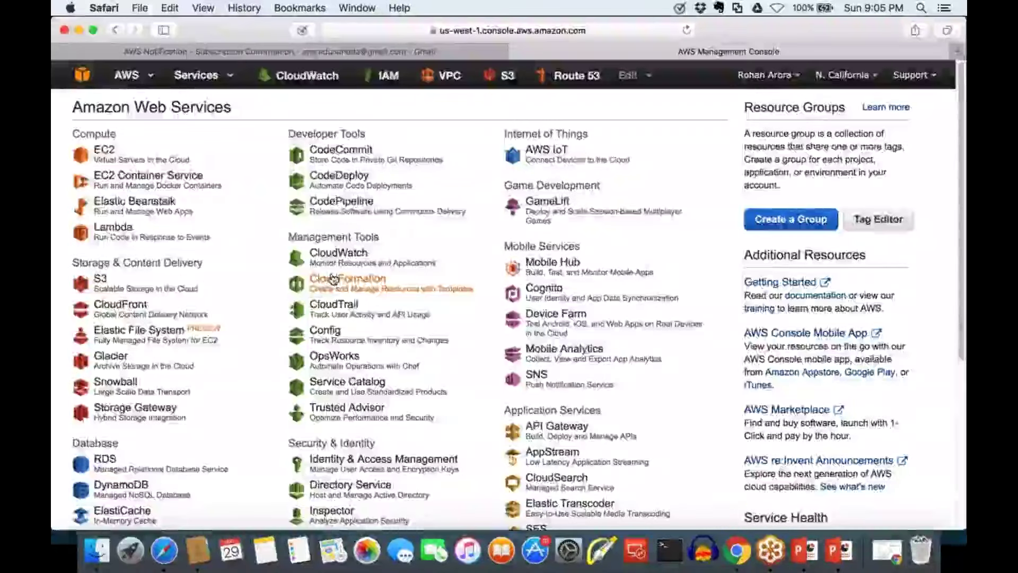
scroll(333, 279, "down", 1)
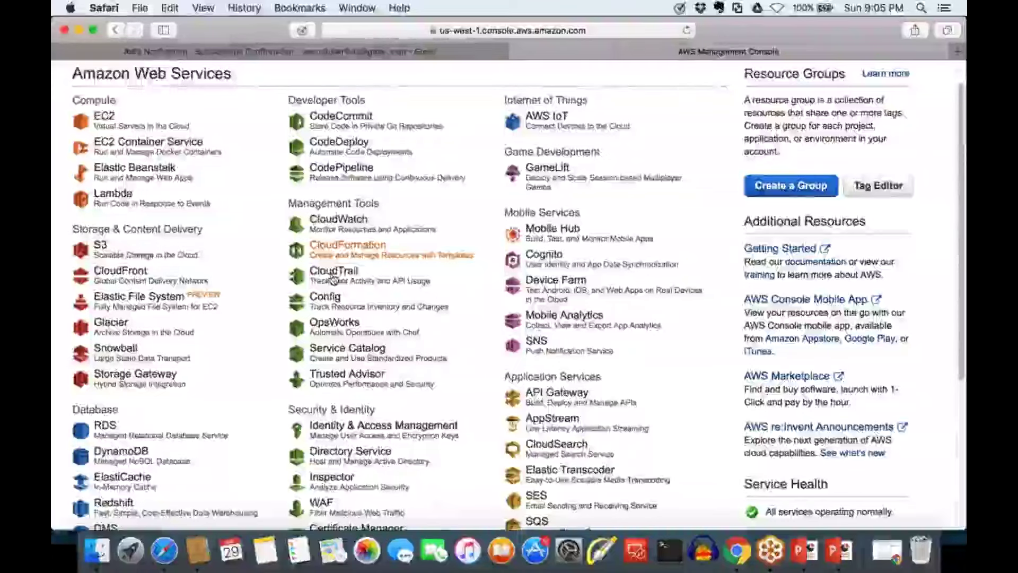
scroll(333, 279, "up", 1)
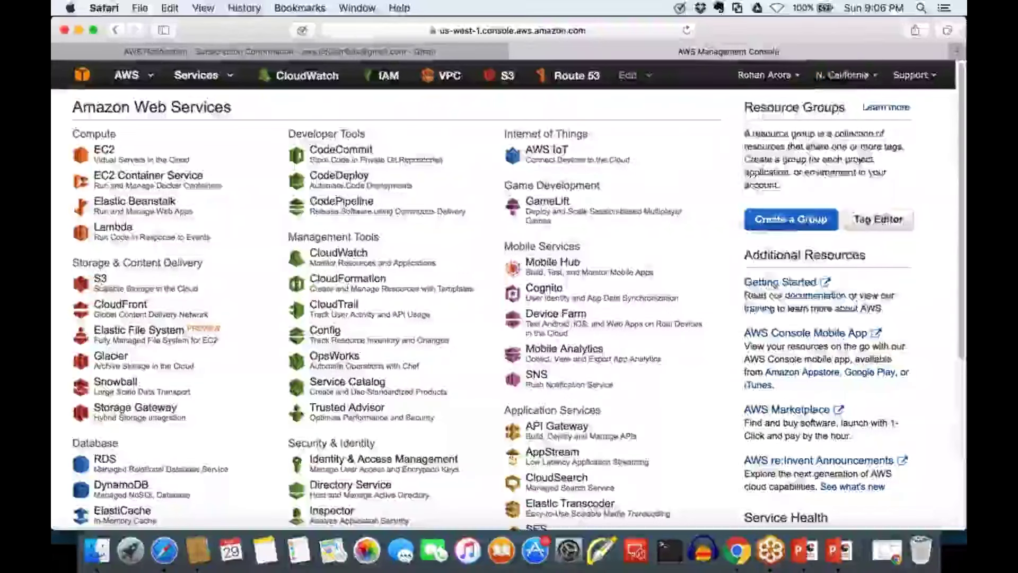
left_click(846, 74)
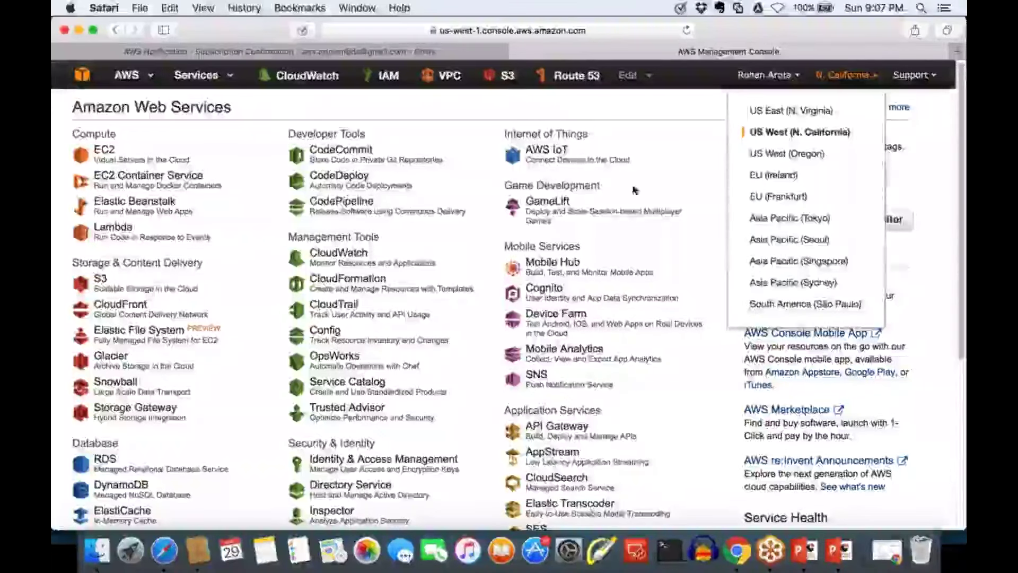
Open Billing & Cost Management from the account menu, showing 0.00 INR month-to-date
left_click(767, 75)
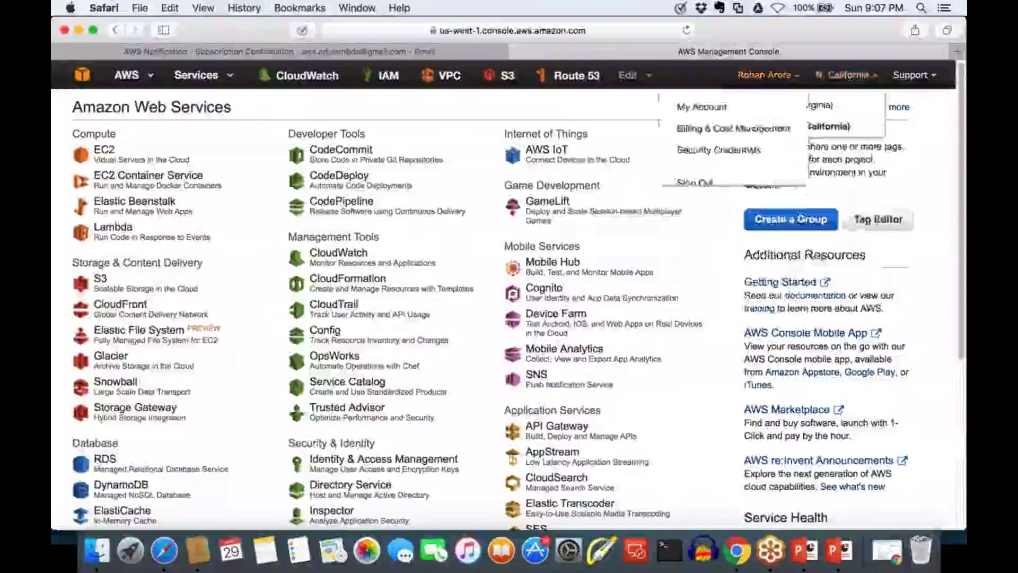
left_click(732, 133)
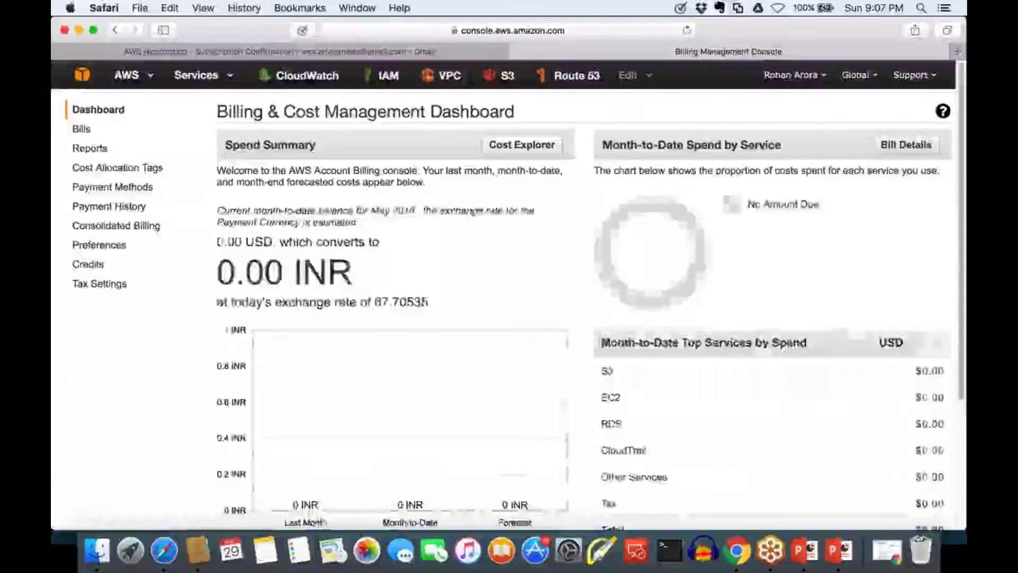
Confirm one billing alert is set and OK, then go to the NotifyMe10 confirmation email in Gmail
scroll(336, 416, "down", 5)
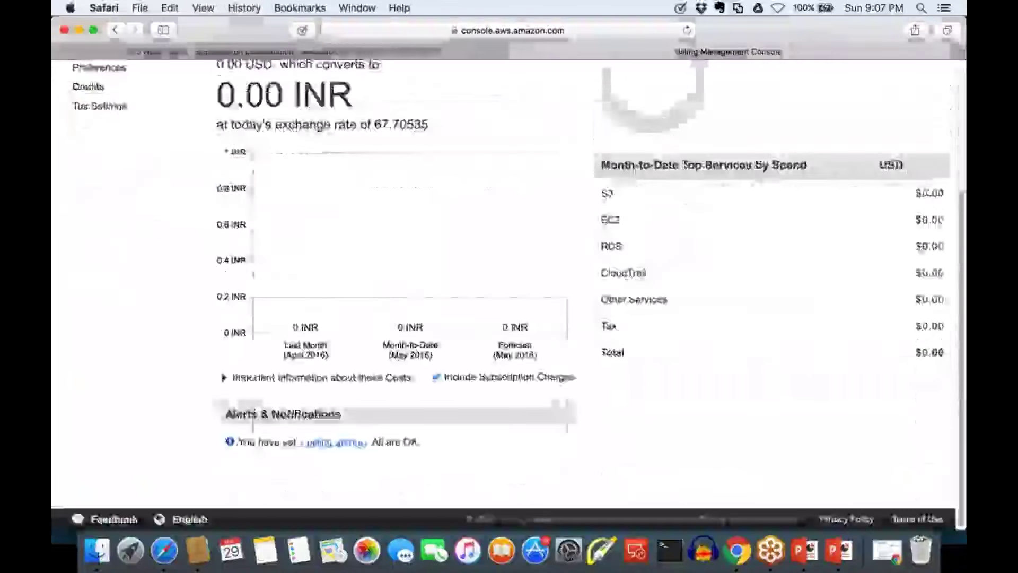
left_click_drag(340, 414, 223, 414)
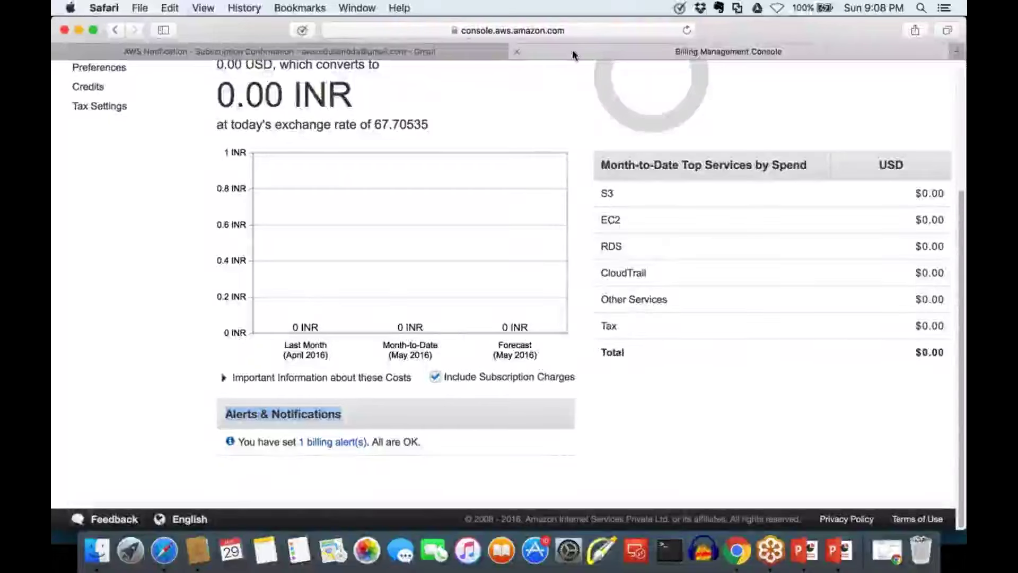
left_click(403, 51)
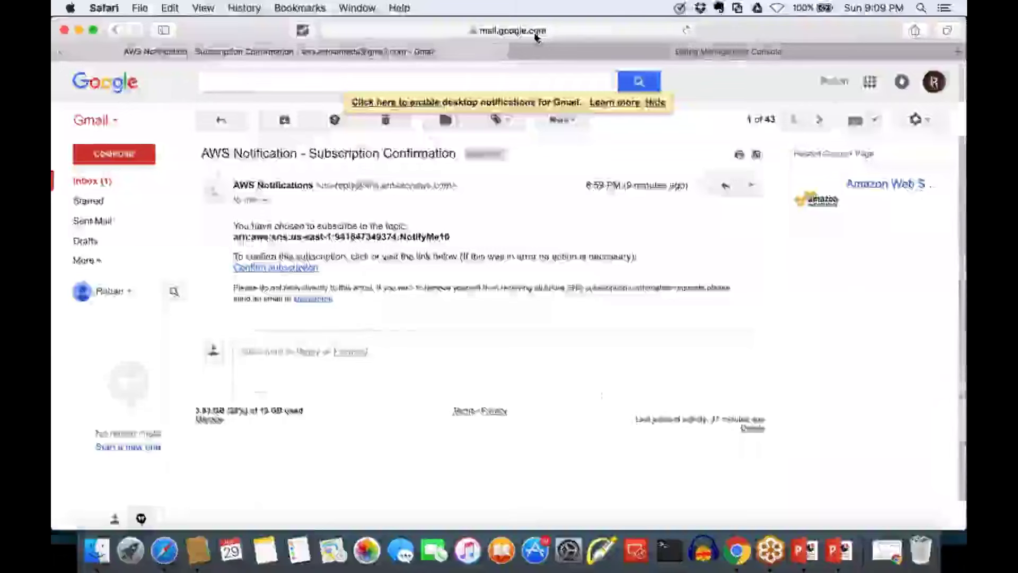
Return from the NotifyMe10 subscription email to the AWS console tab
key("ctrl+Tab")
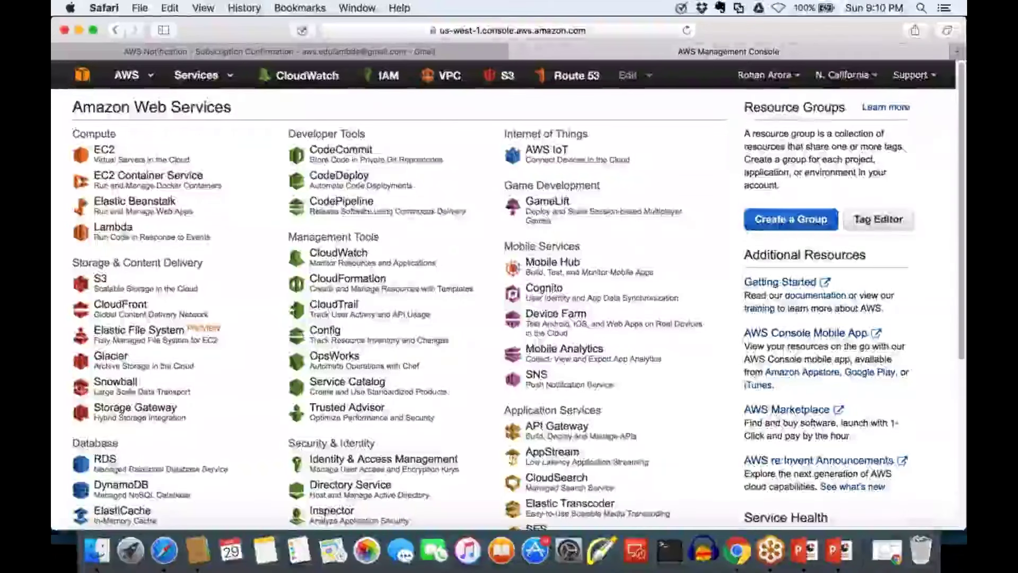
Open CloudWatch from the Management Tools section of the console's service list
scroll(509, 297, "down", 1)
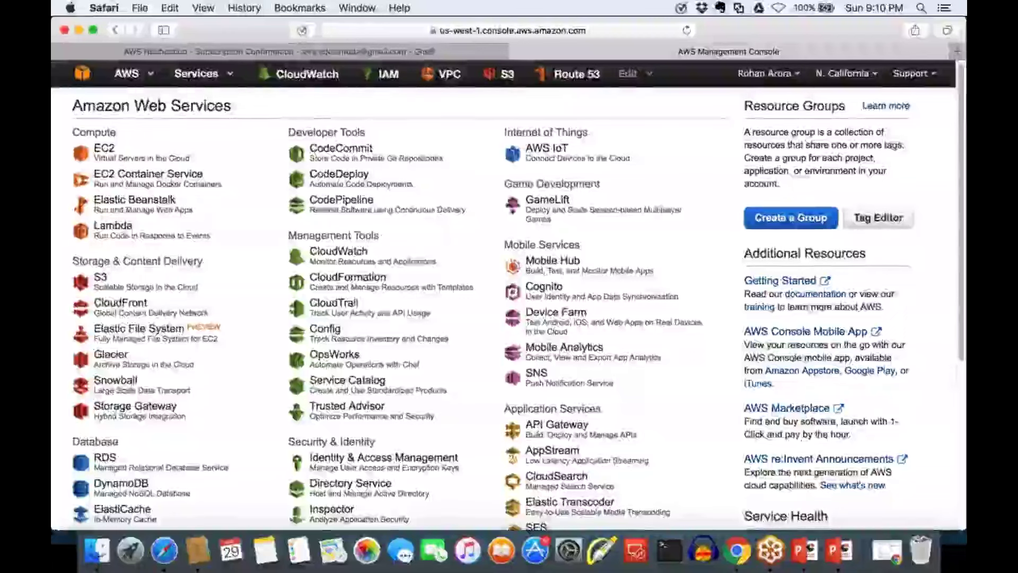
scroll(954, 350, "down", 1)
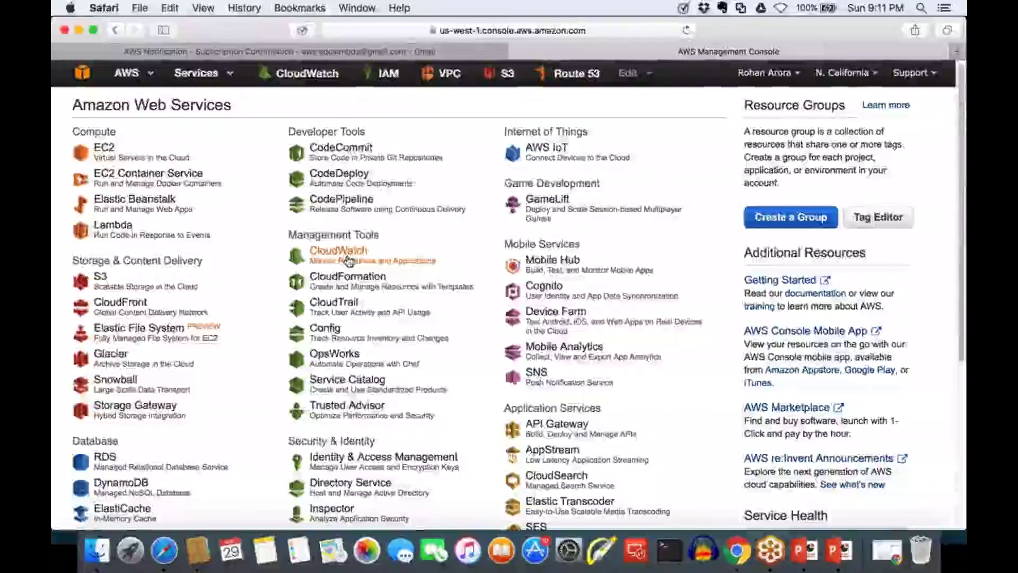
left_click(348, 257)
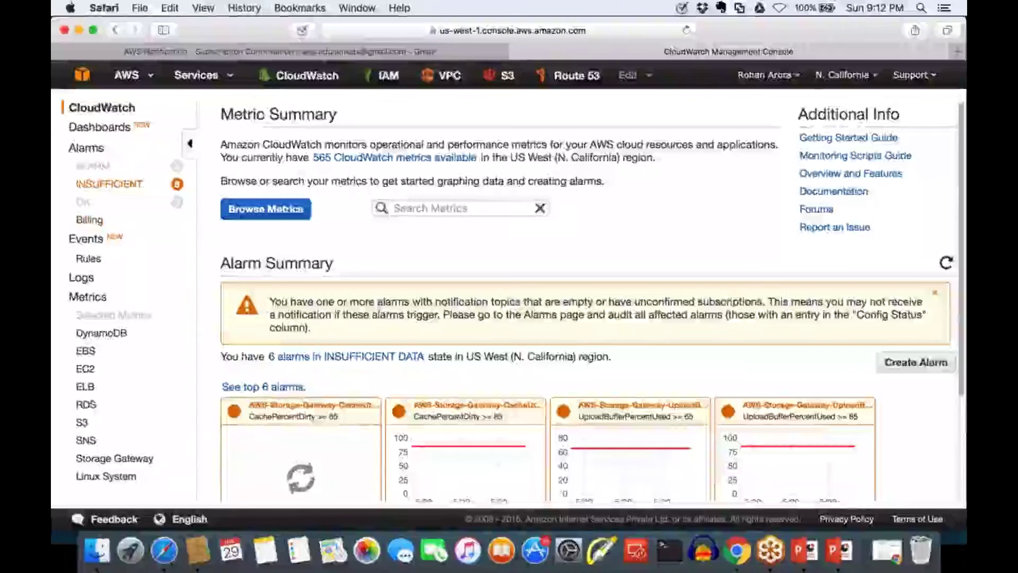
left_click(93, 181)
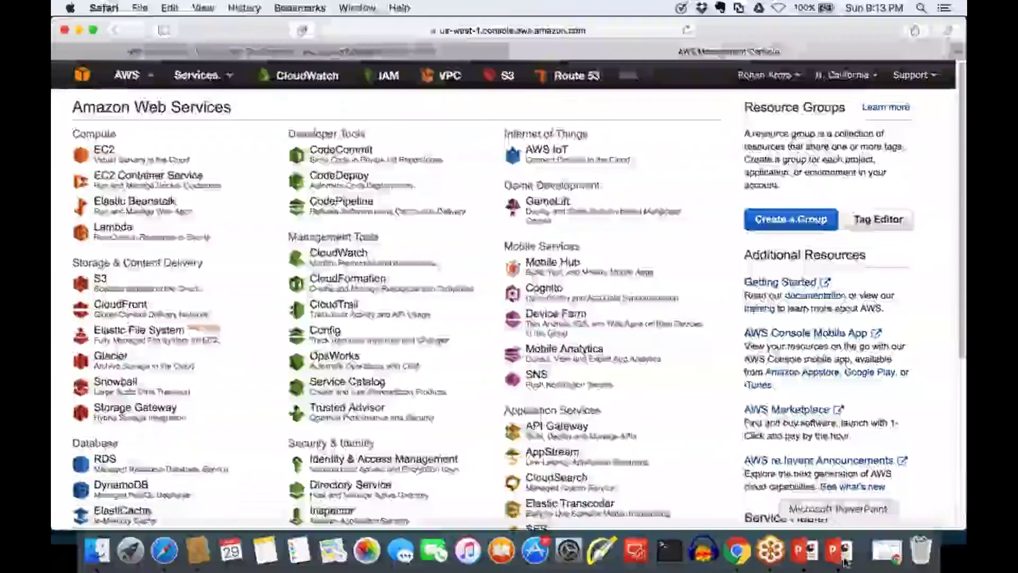
Present the AWS Global Infrastructure deck as a slide show from slide 9, 'What is an EC2 ?'
left_click(842, 557)
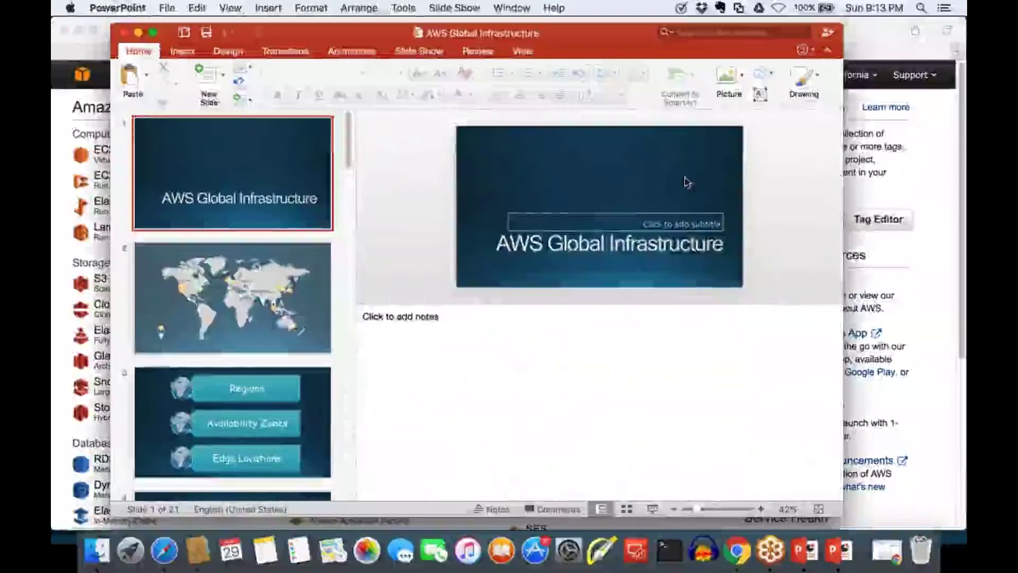
scroll(270, 345, "down", 10)
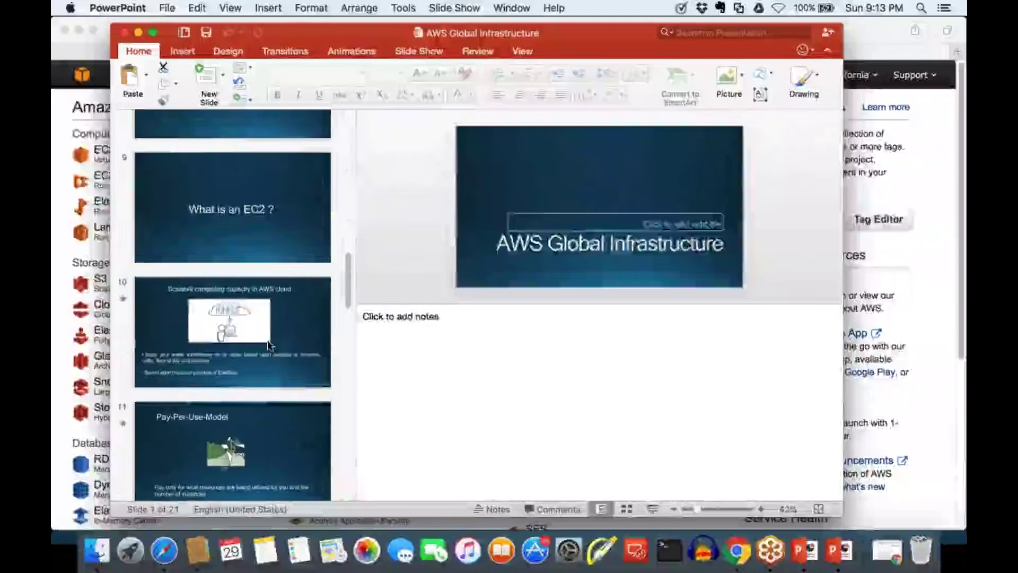
left_click(265, 249)
left_click(651, 508)
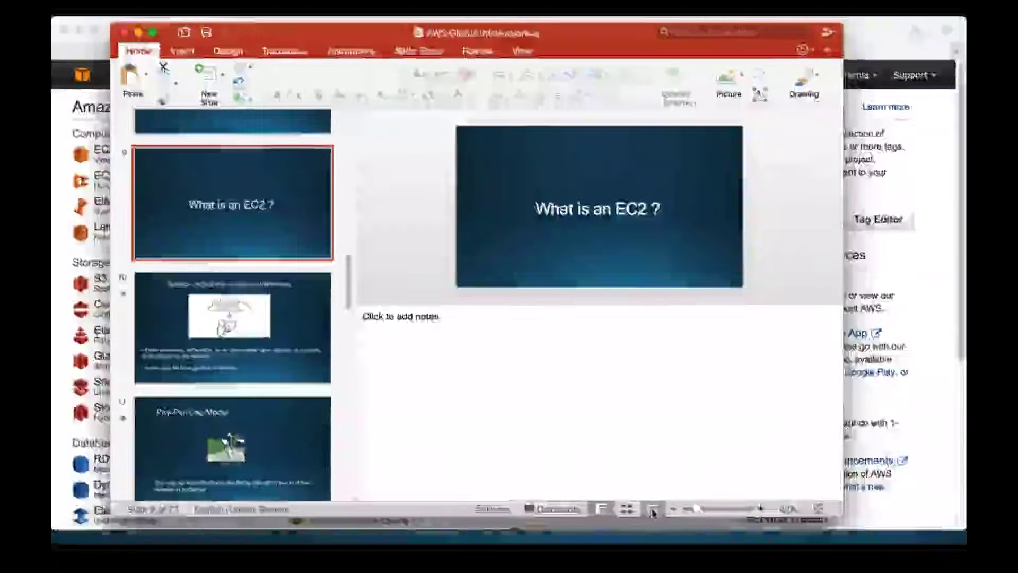
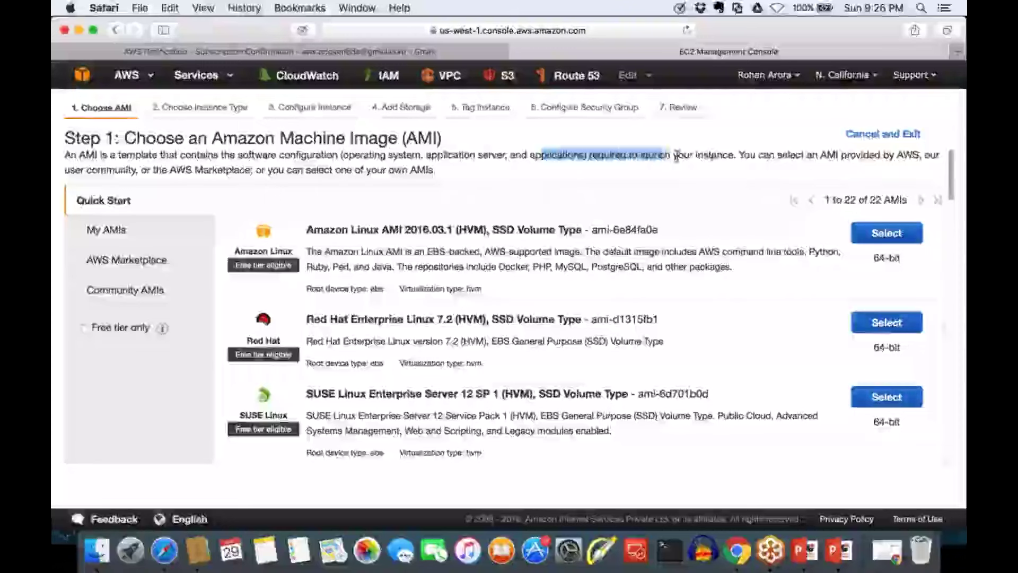
left_click(718, 154)
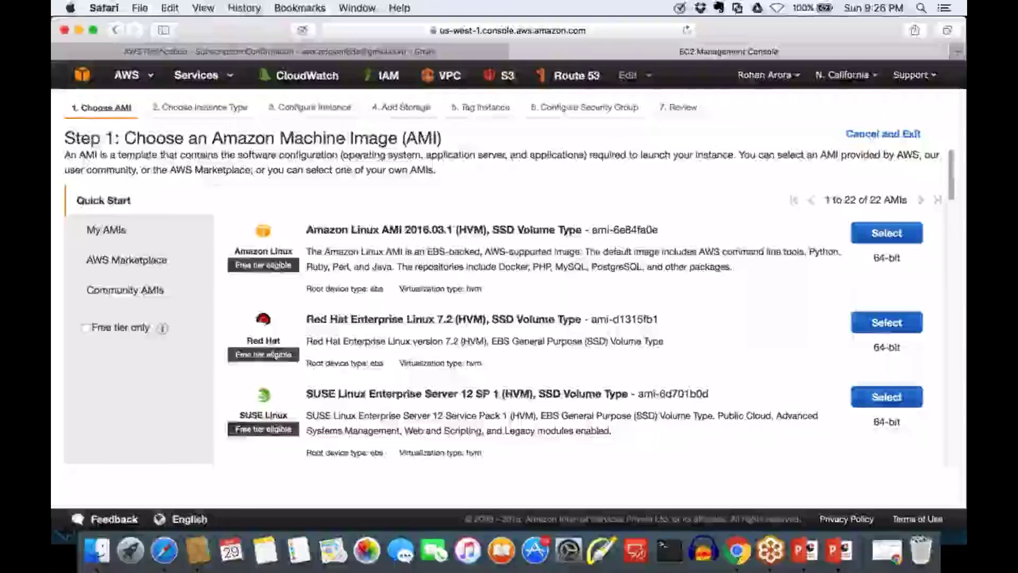
left_click_drag(325, 139, 689, 151)
left_click(377, 154)
left_click(446, 159)
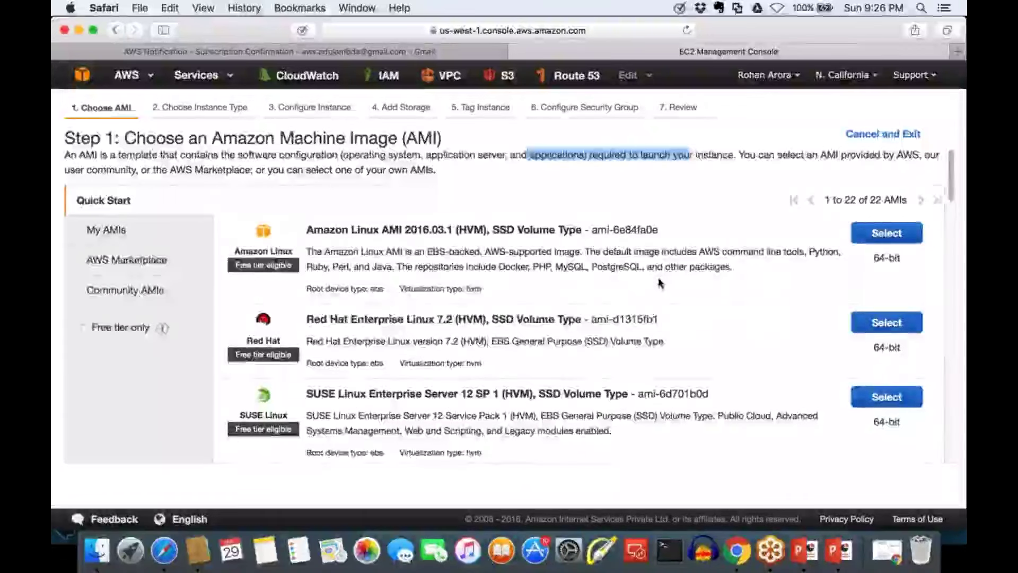
scroll(660, 283, "down", 10)
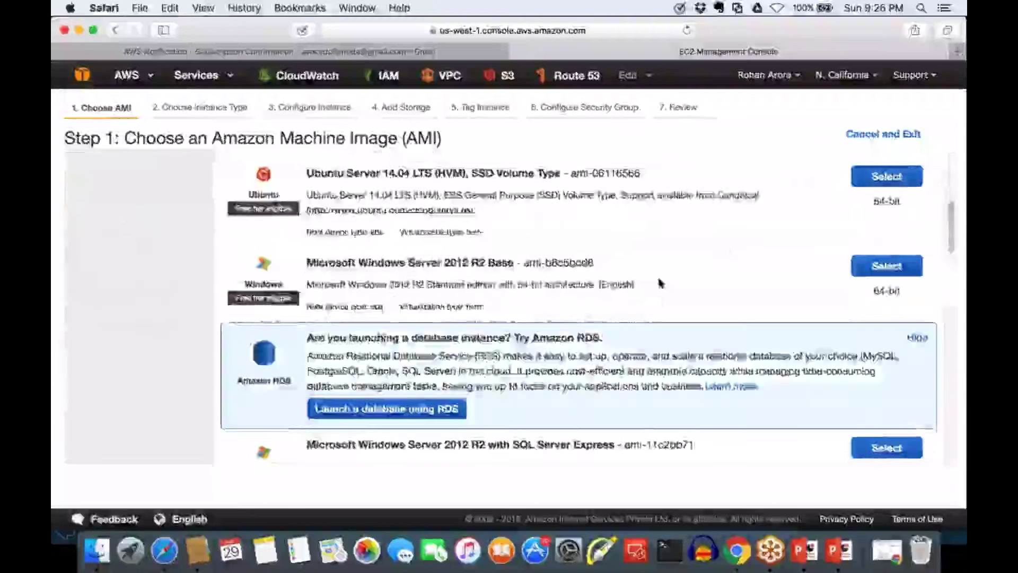
scroll(660, 283, "down", 8)
scroll(660, 283, "down", 3)
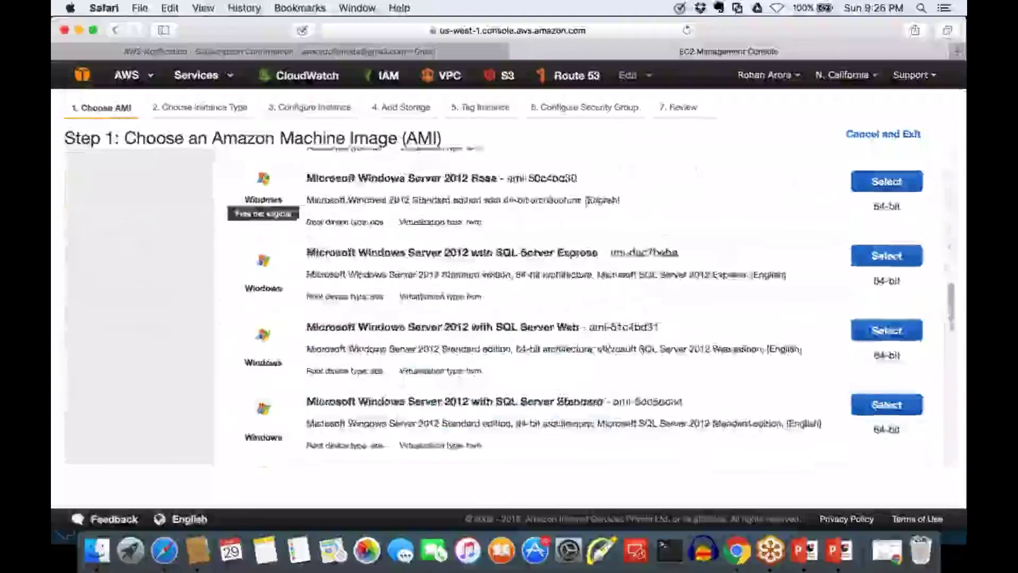
scroll(659, 284, "down", 2)
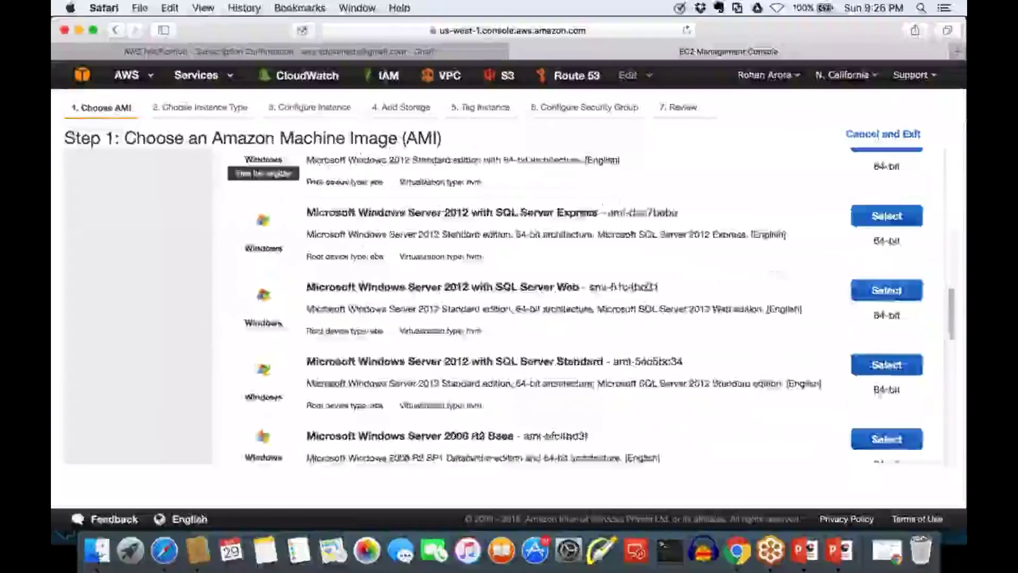
scroll(583, 308, "down", 10)
scroll(583, 307, "up", 20)
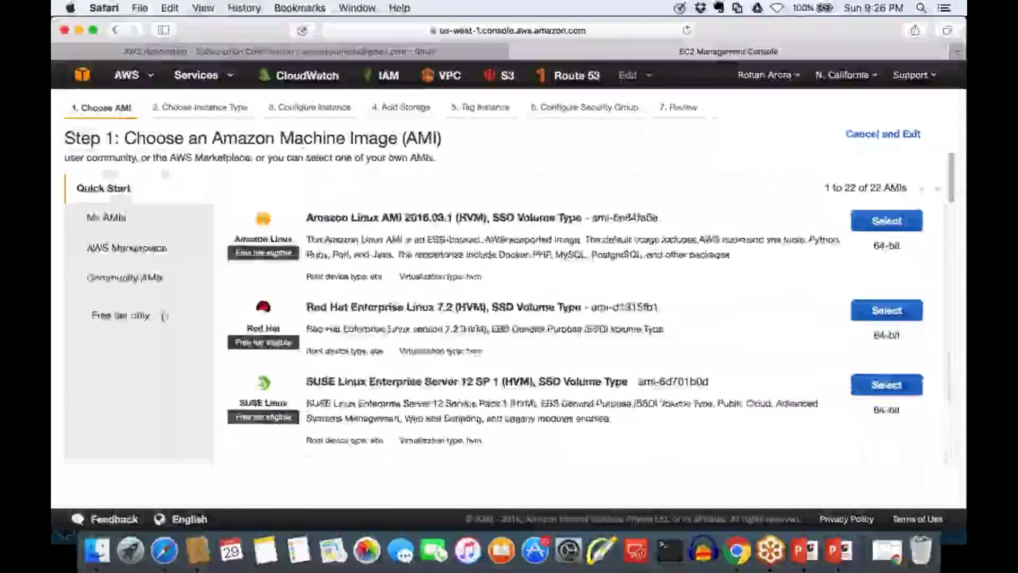
left_click_drag(324, 229, 457, 222)
left_click(457, 223)
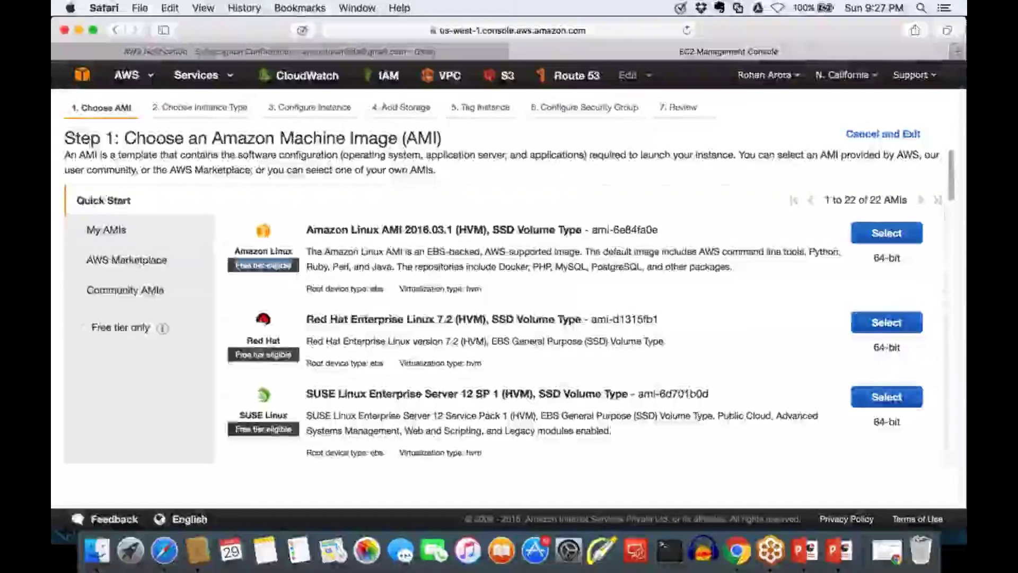
scroll(263, 265, "down", 3)
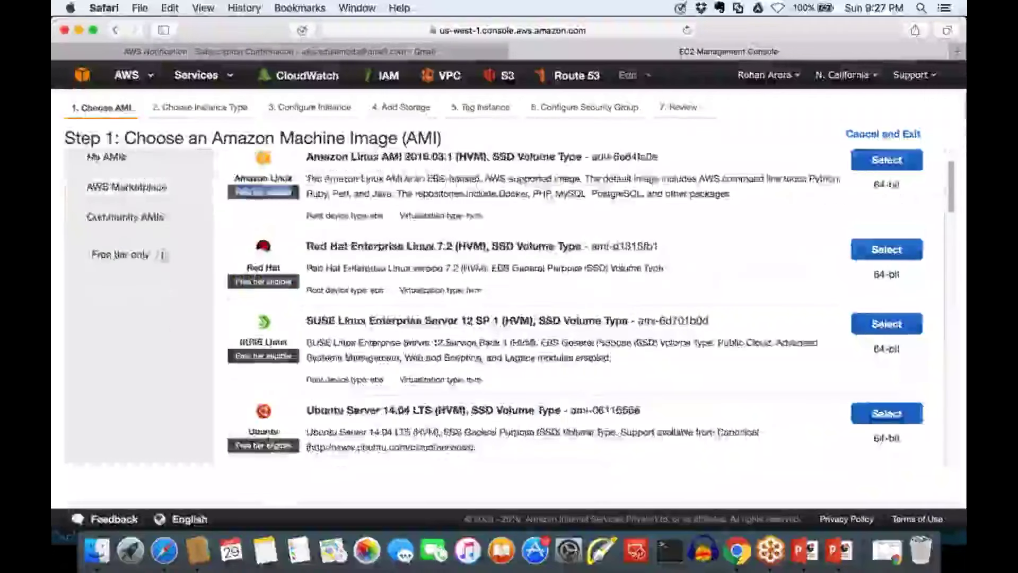
scroll(264, 371, "down", 5)
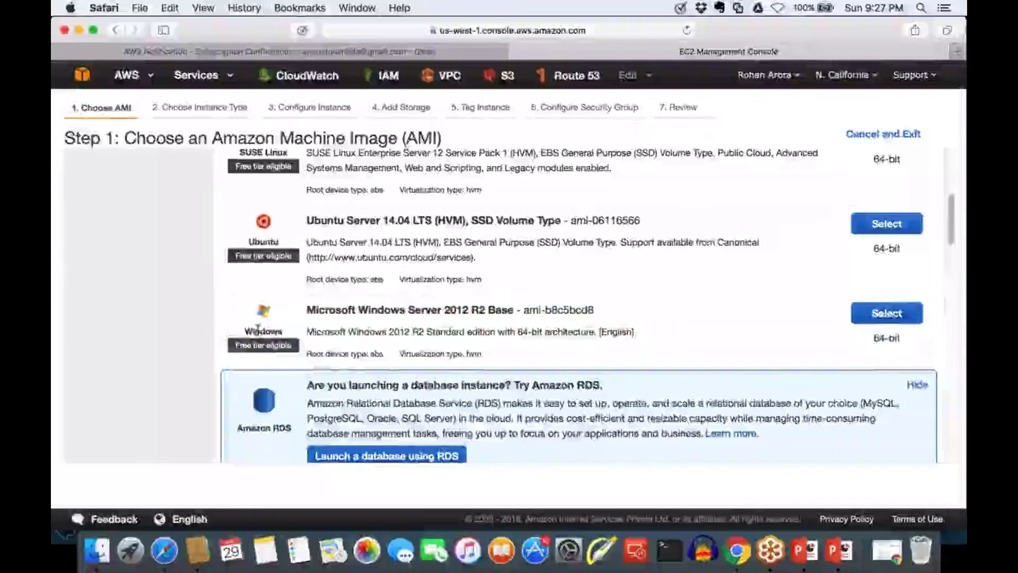
scroll(258, 329, "down", 1)
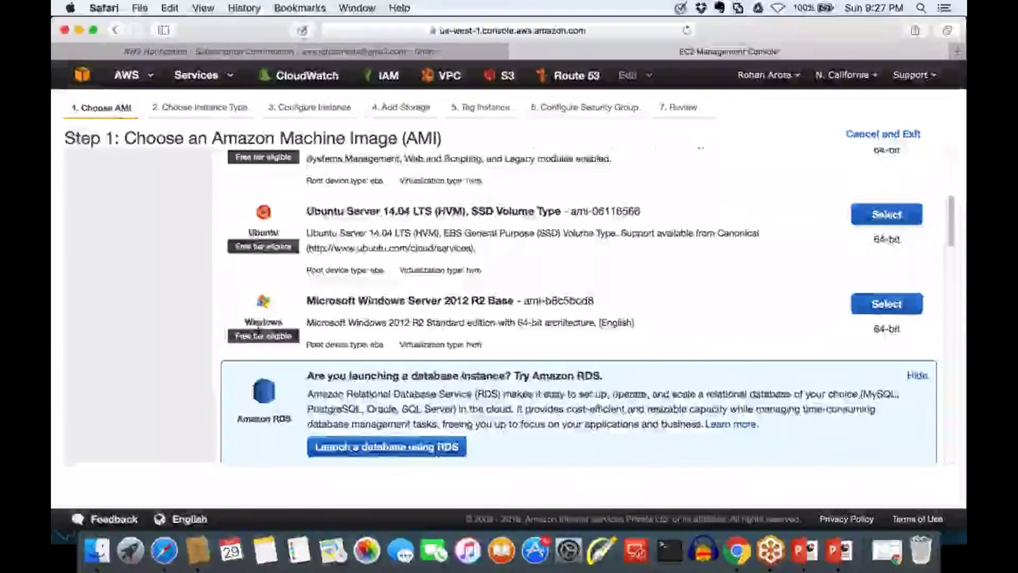
scroll(258, 329, "down", 5)
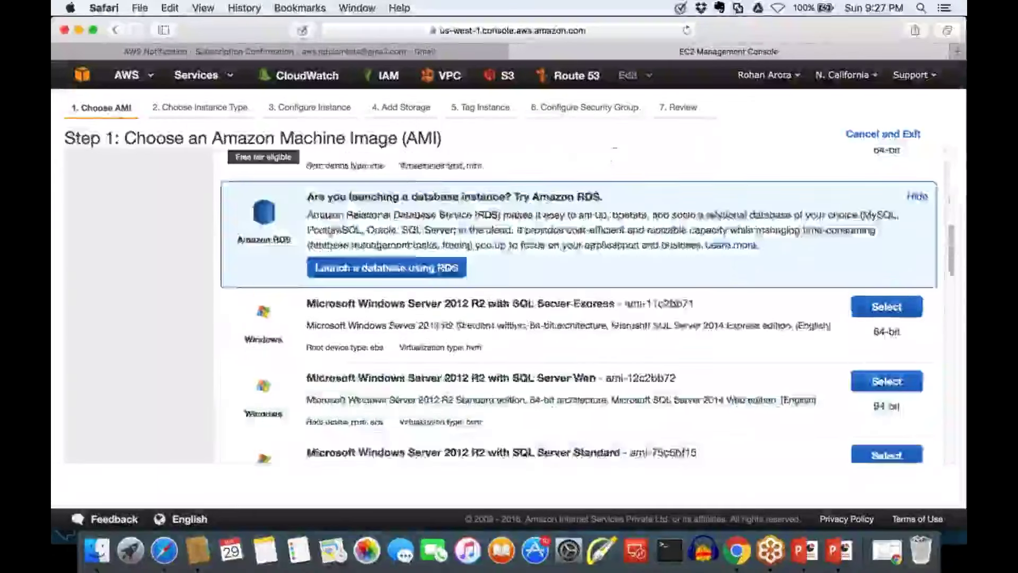
scroll(258, 329, "down", 5)
scroll(258, 329, "up", 1)
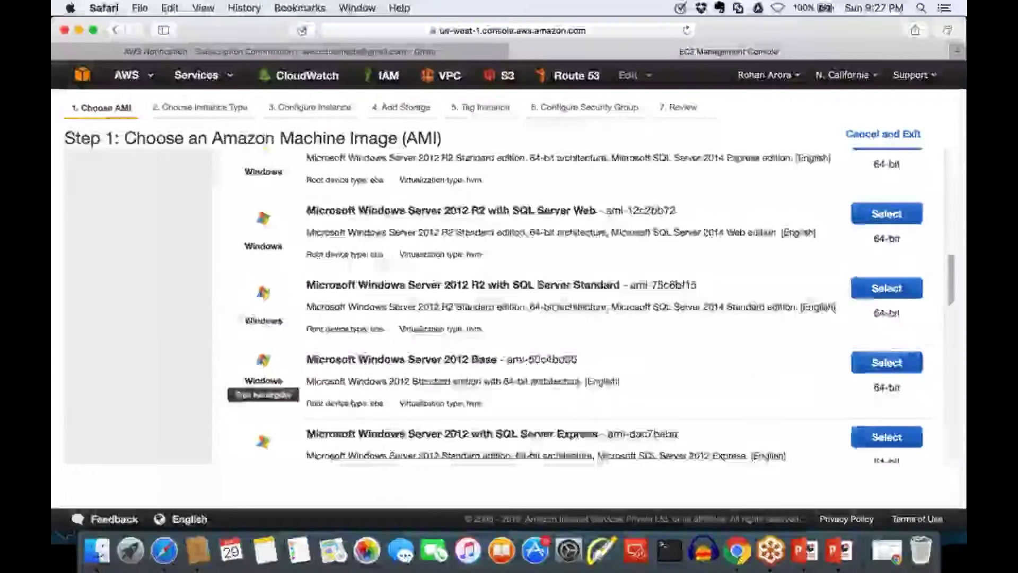
scroll(258, 329, "down", 3)
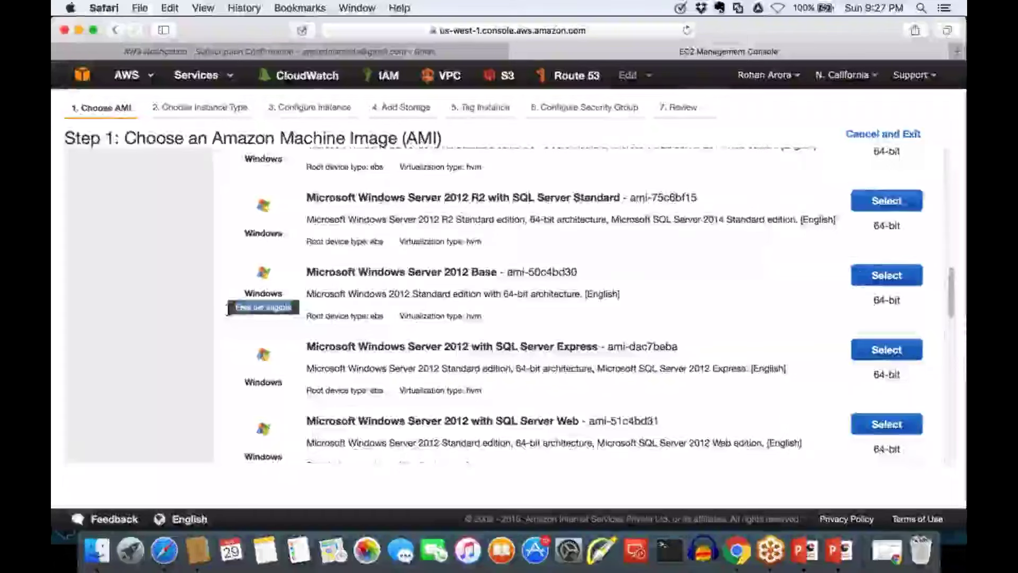
scroll(530, 307, "down", 3)
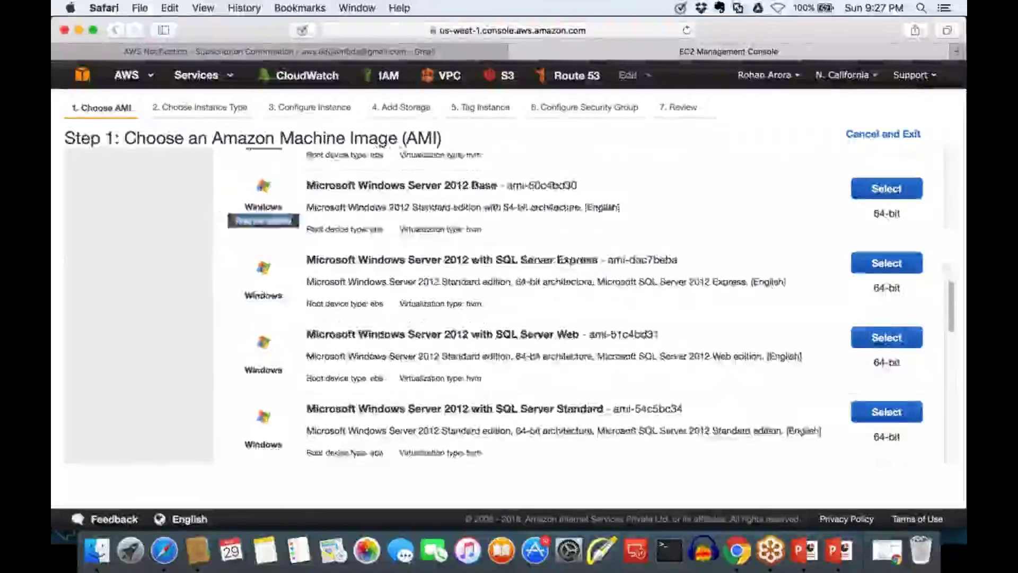
scroll(530, 307, "down", 8)
scroll(477, 404, "up", 10)
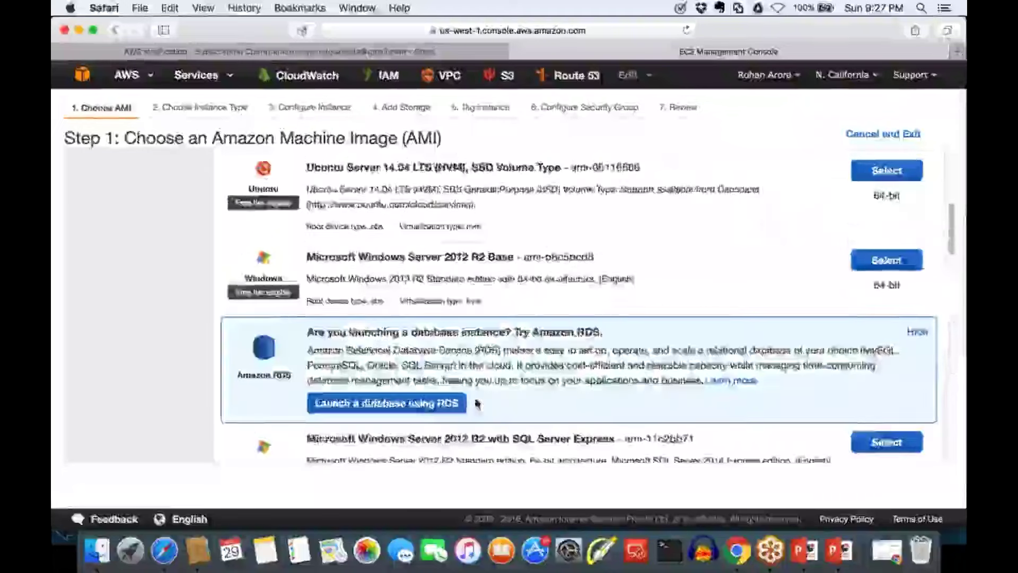
scroll(477, 404, "up", 5)
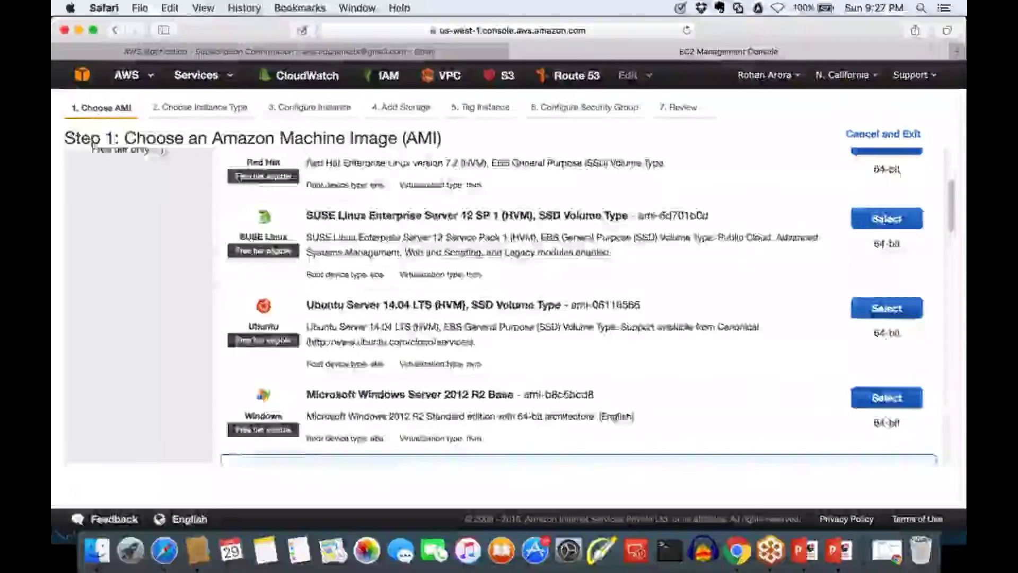
scroll(477, 318, "up", 1)
scroll(571, 289, "down", 5)
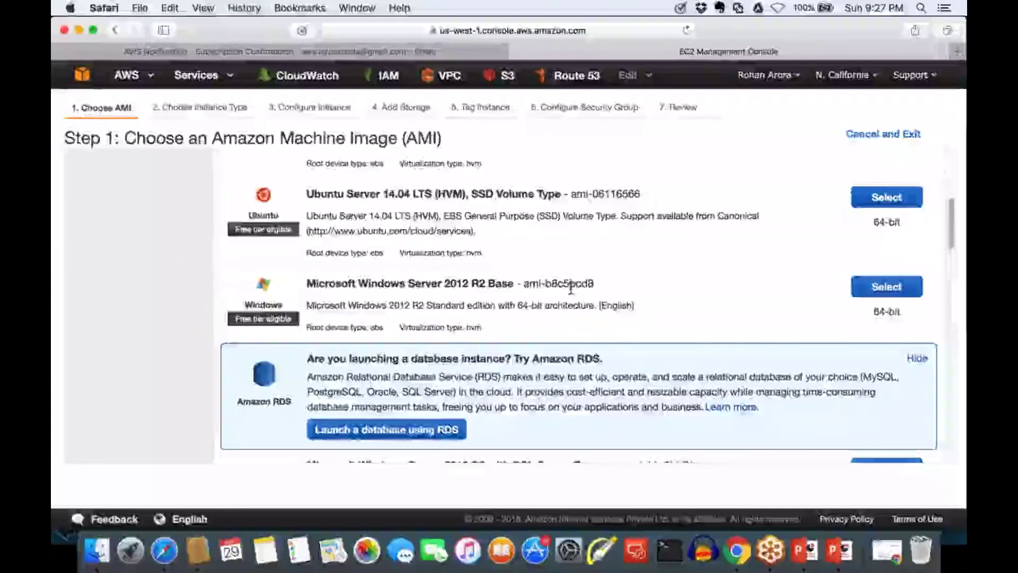
Scroll through the Quick Start AMIs, highlighting the Windows Server 2012 R2 Base AMI ID and other entries
double_click(529, 285)
left_click_drag(529, 284, 595, 286)
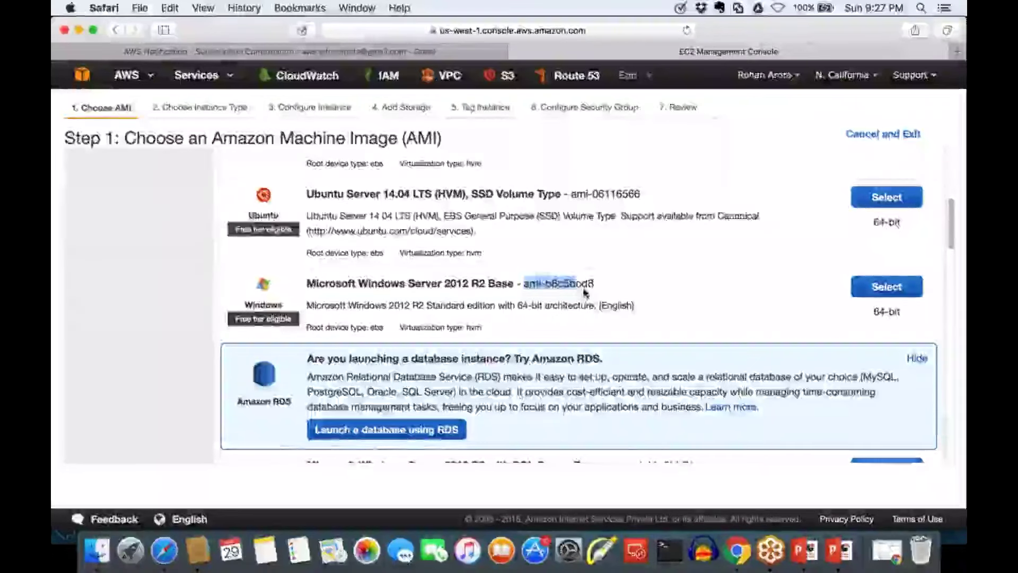
left_click(599, 292)
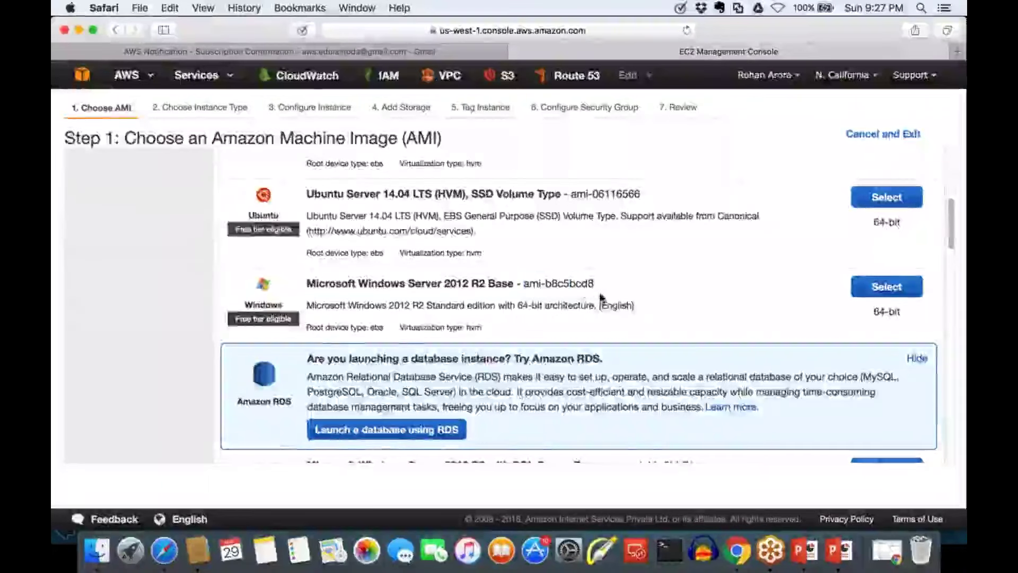
scroll(601, 298, "down", 5)
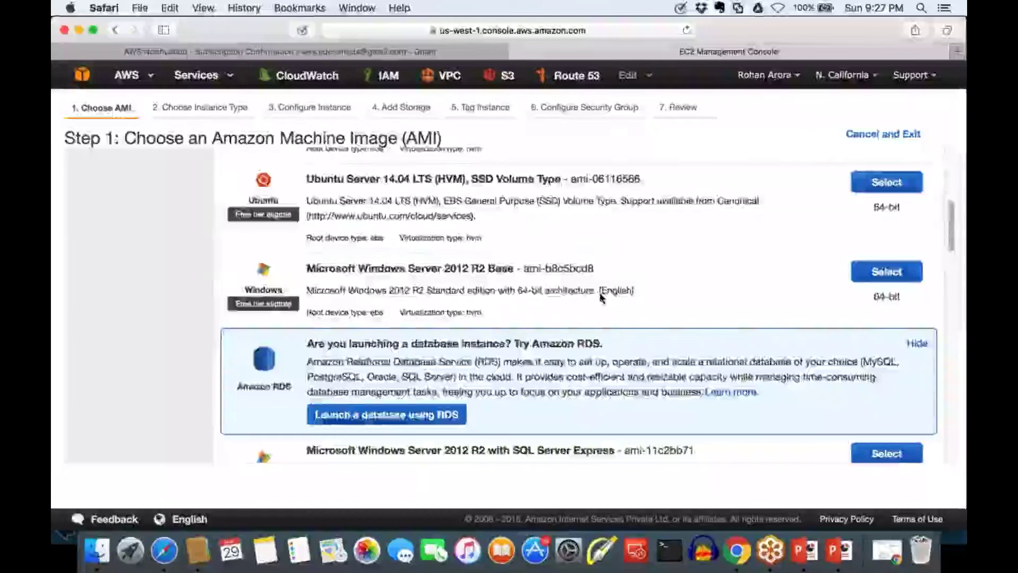
scroll(598, 250, "up", 3)
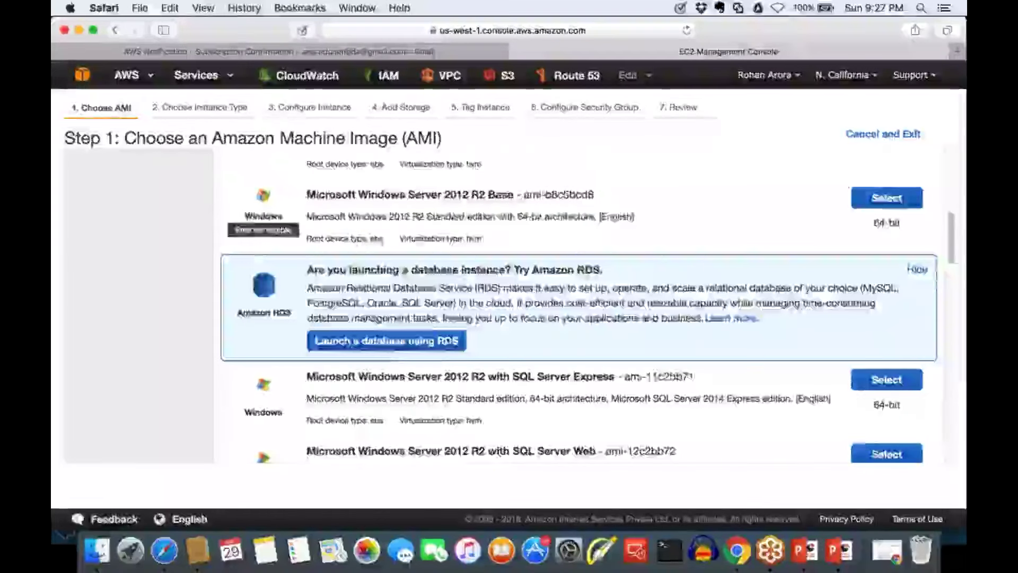
scroll(598, 297, "down", 3)
left_click_drag(512, 309, 685, 309)
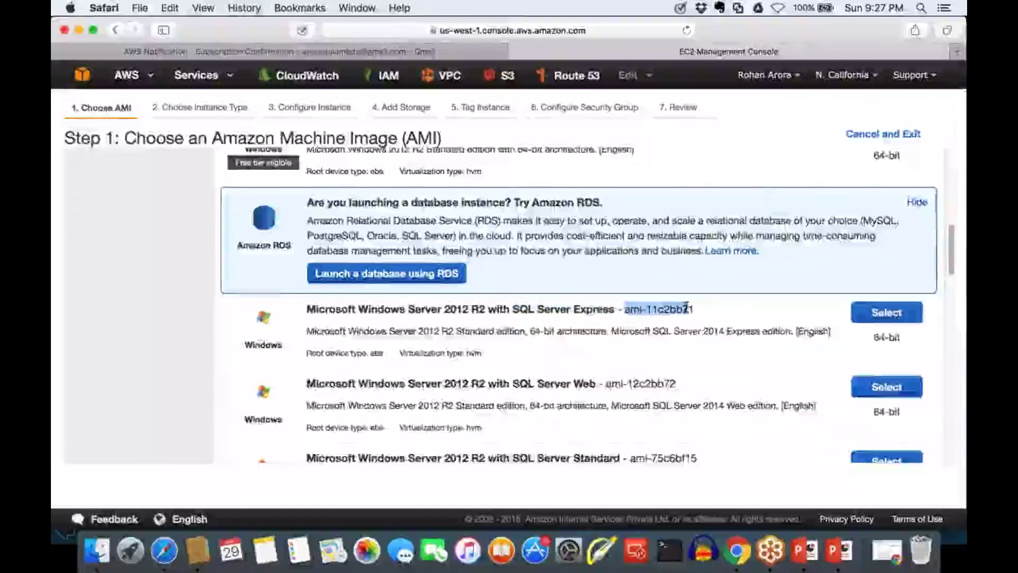
scroll(685, 308, "down", 2)
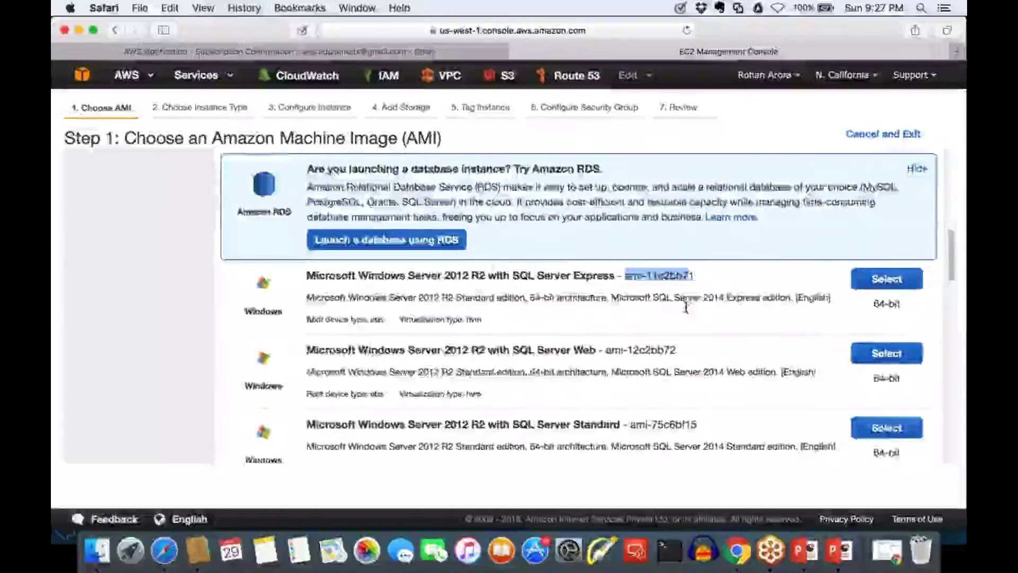
scroll(682, 295, "down", 1)
left_click_drag(358, 319, 583, 320)
scroll(580, 320, "down", 1)
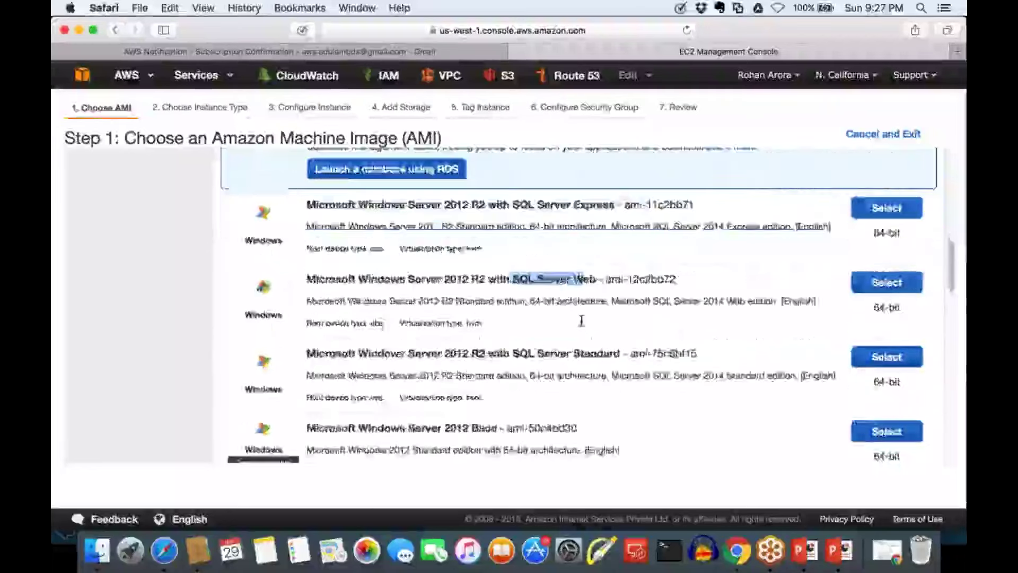
scroll(580, 320, "down", 3)
left_click_drag(529, 248, 588, 247)
scroll(588, 246, "down", 1)
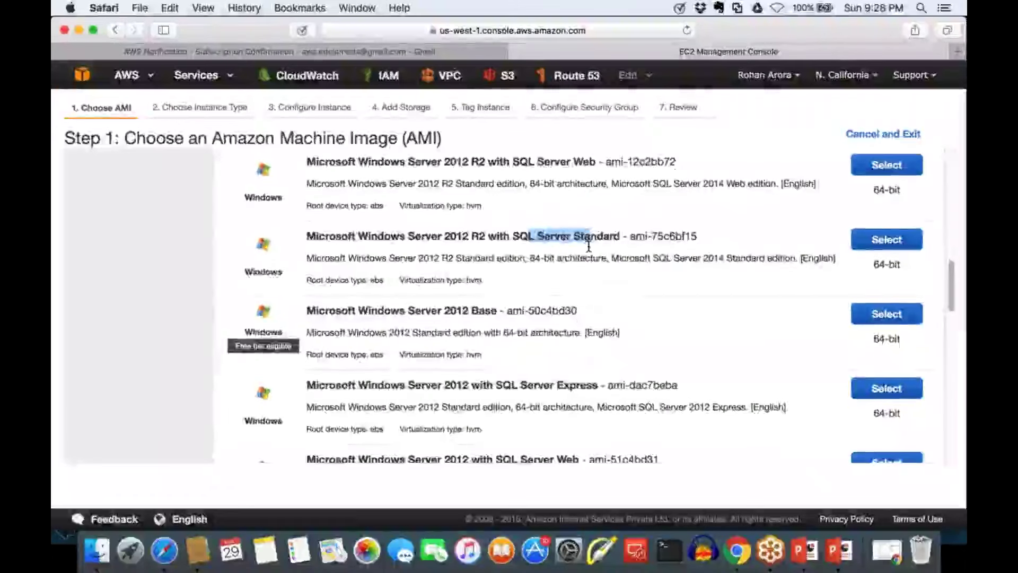
scroll(589, 247, "down", 2)
left_click_drag(391, 220, 496, 218)
scroll(494, 215, "down", 1)
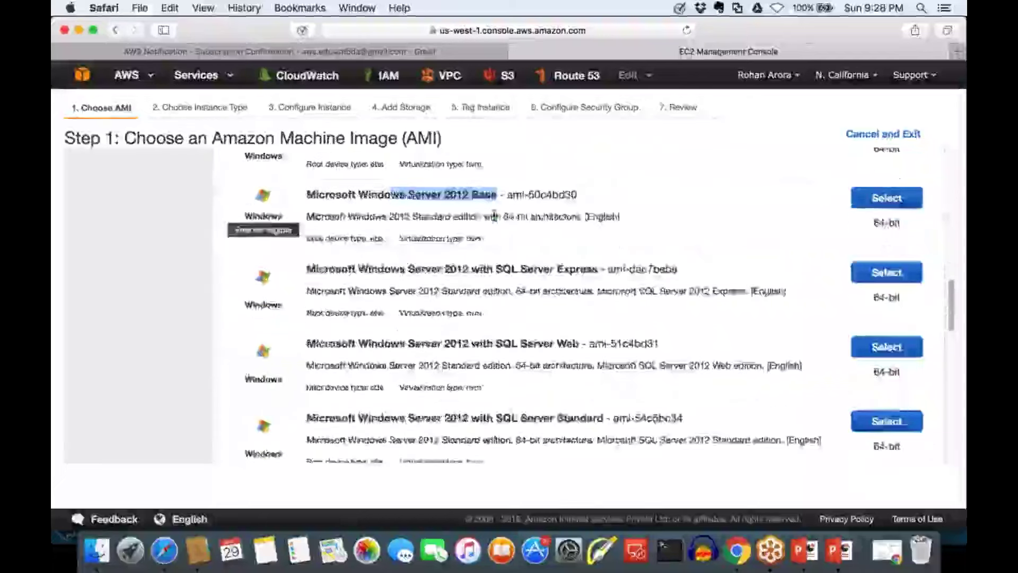
scroll(494, 215, "down", 1)
left_click_drag(520, 224, 565, 234)
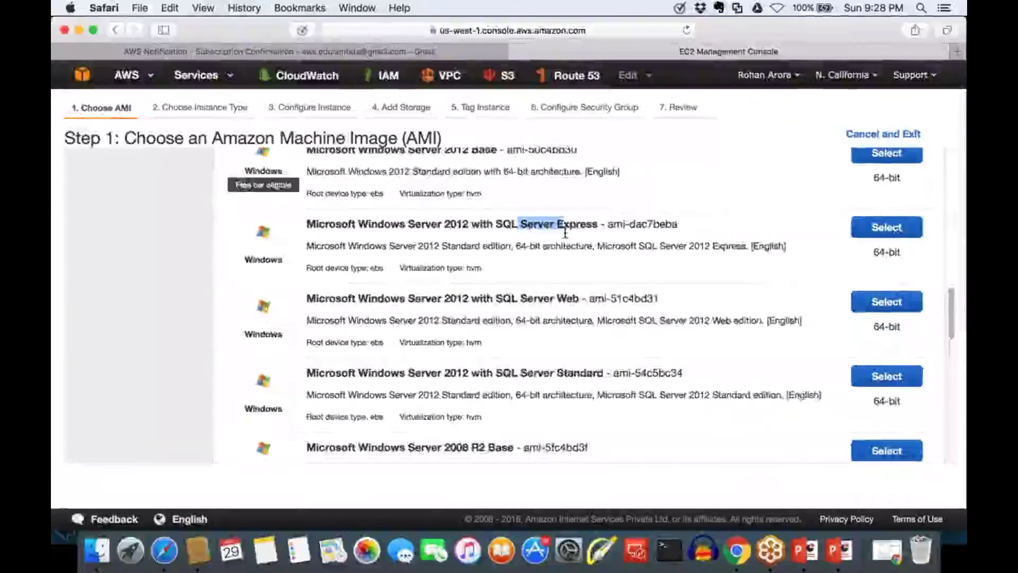
scroll(566, 233, "down", 3)
left_click_drag(371, 296, 469, 296)
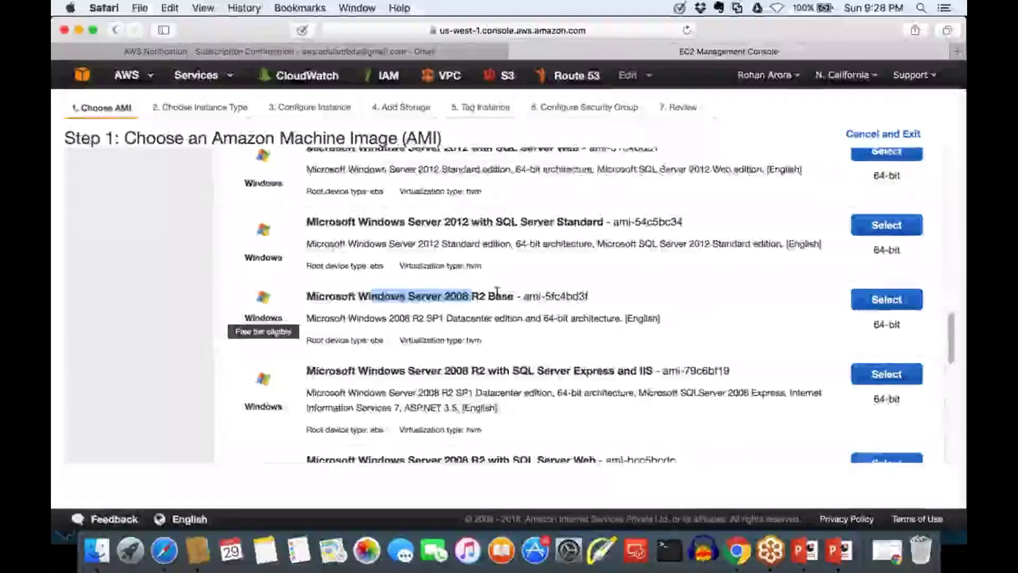
scroll(497, 291, "down", 5)
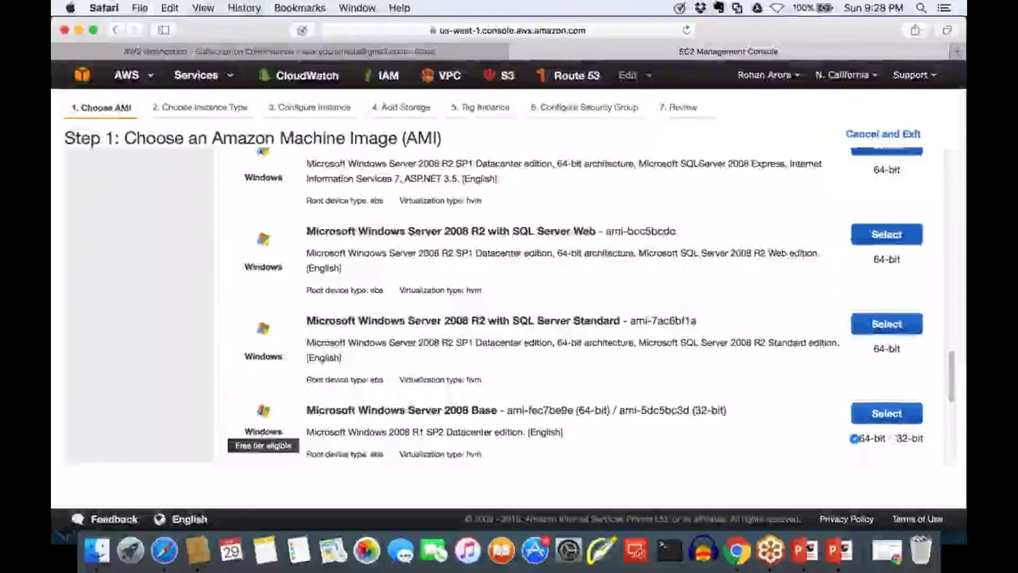
Continue through the Quick Start list, highlighting 'Linux' in the SUSE AMI title
scroll(503, 308, "down", 1)
scroll(509, 303, "down", 5)
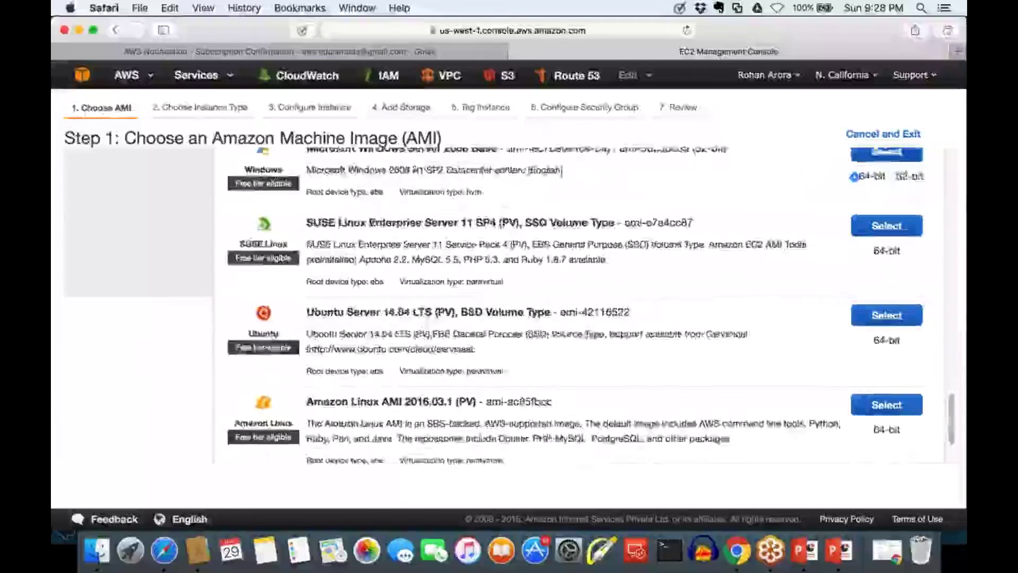
scroll(509, 304, "down", 1)
scroll(369, 391, "up", 10)
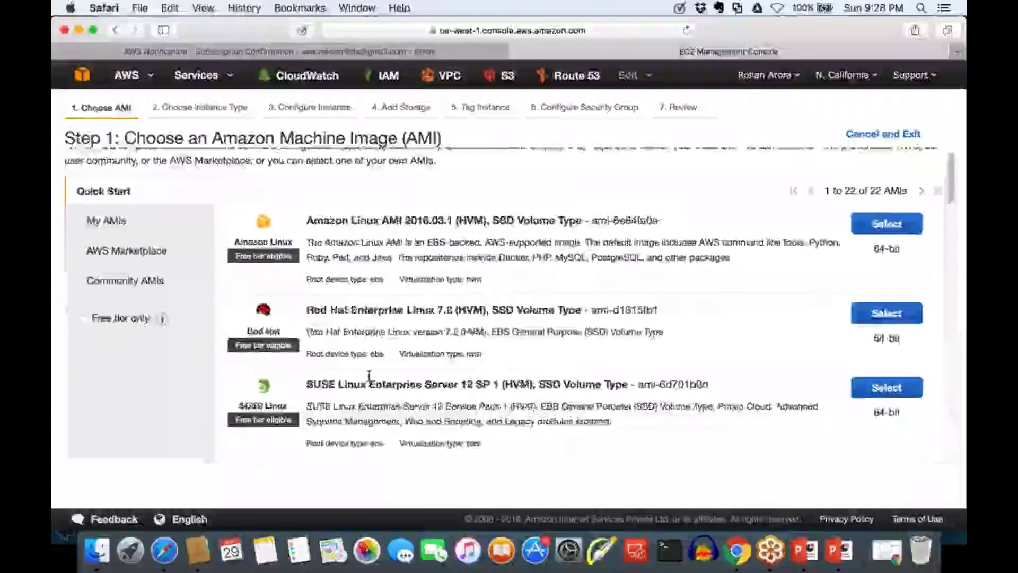
scroll(369, 392, "up", 1)
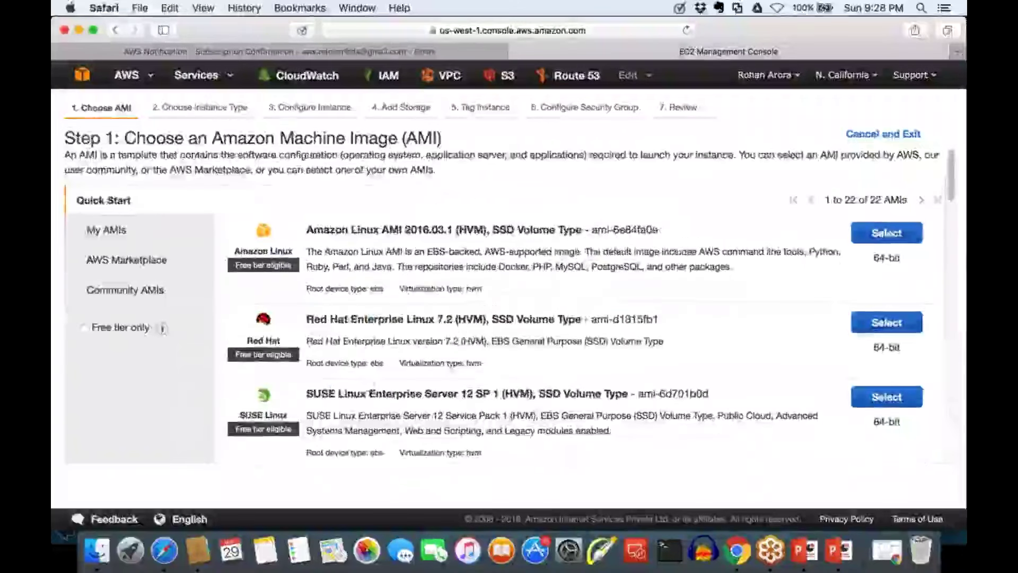
double_click(369, 392)
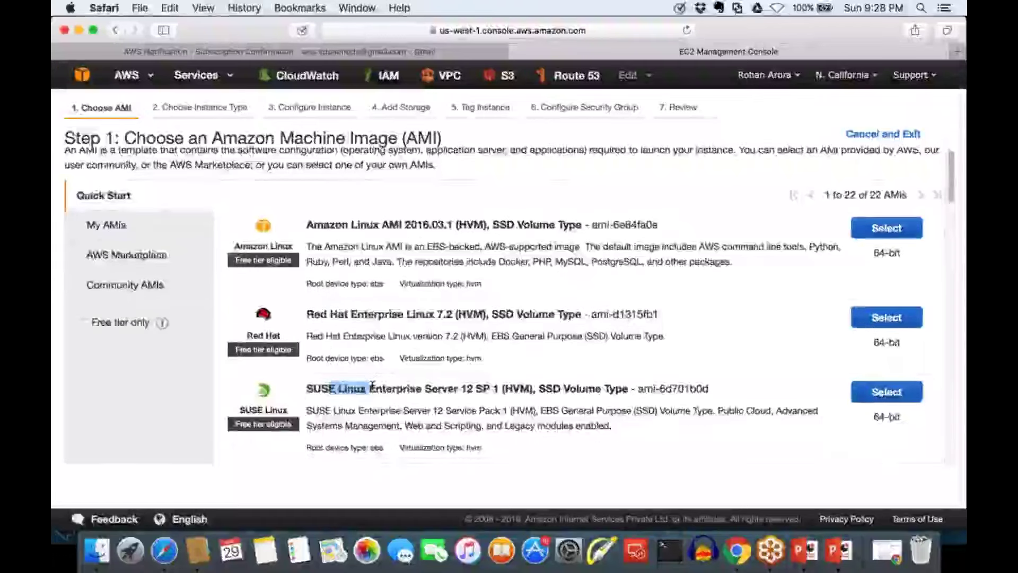
scroll(372, 386, "down", 3)
scroll(373, 386, "down", 5)
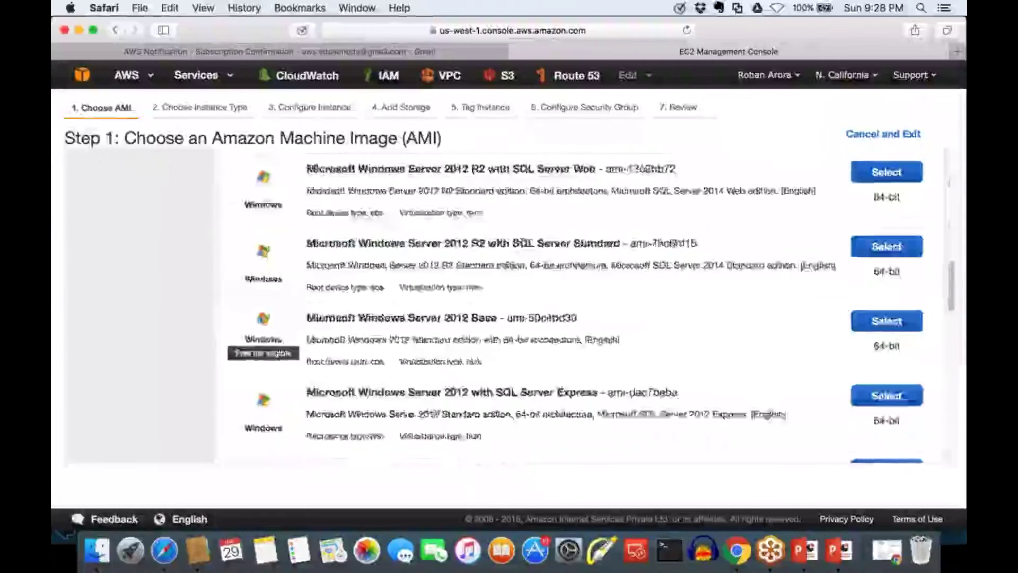
scroll(767, 416, "down", 10)
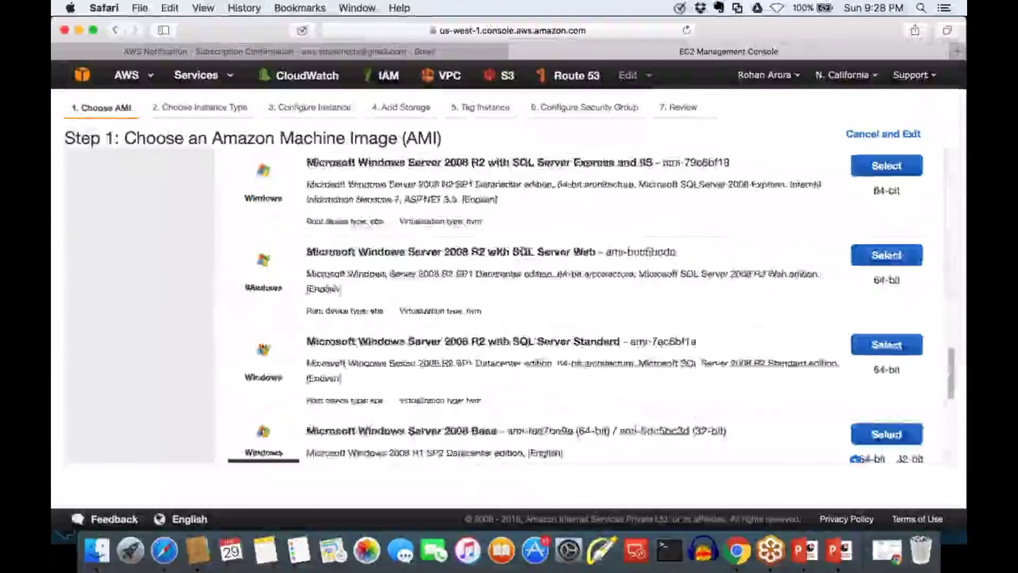
scroll(504, 308, "up", 5)
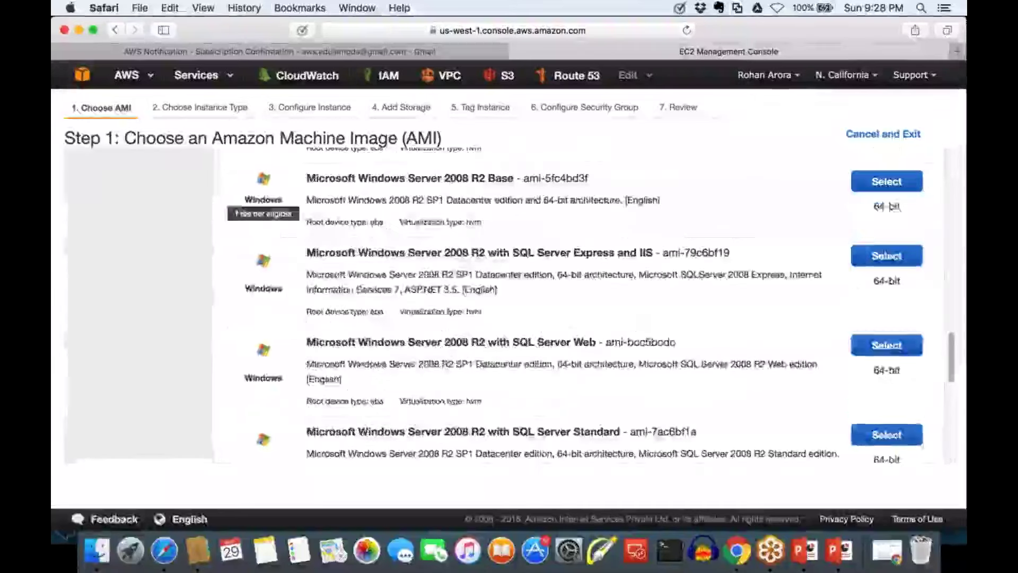
scroll(503, 308, "up", 3)
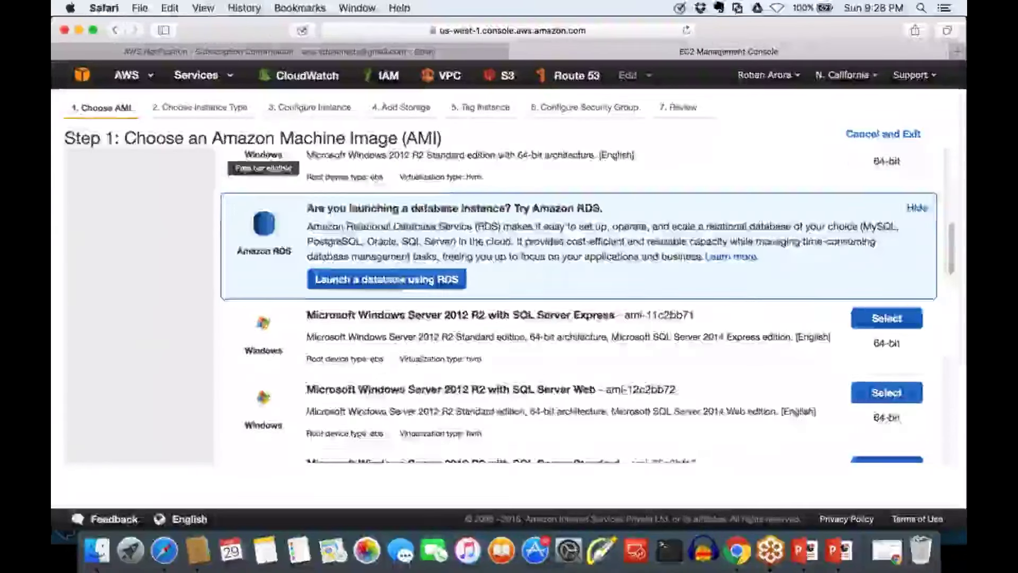
scroll(583, 307, "up", 1)
scroll(583, 307, "up", 5)
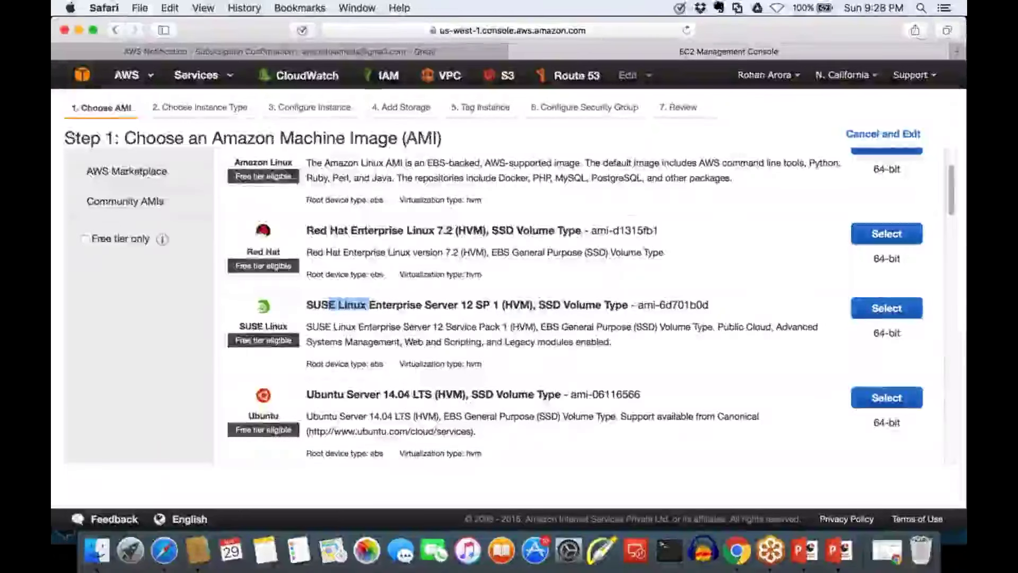
scroll(530, 307, "up", 1)
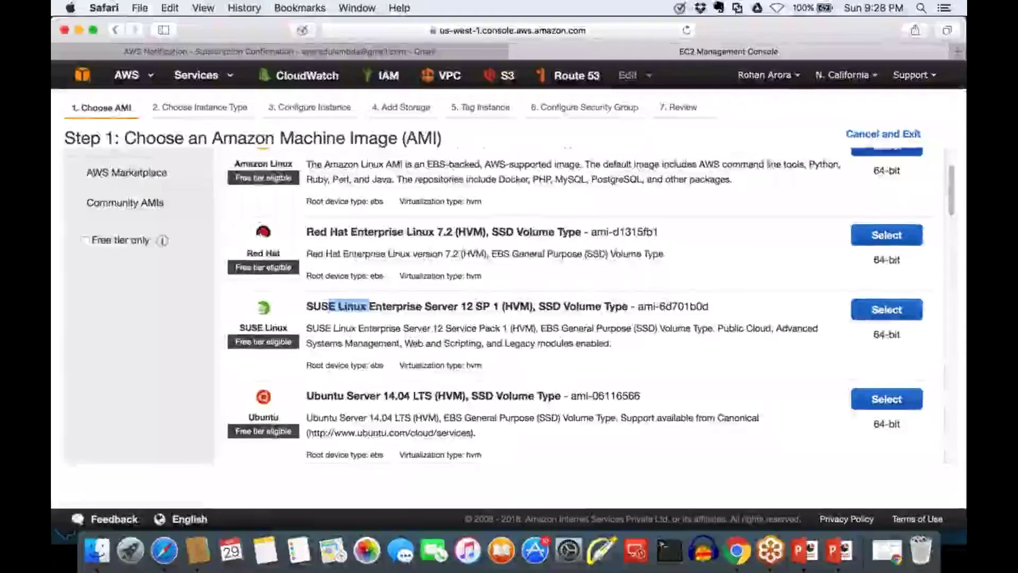
scroll(118, 236, "up", 3)
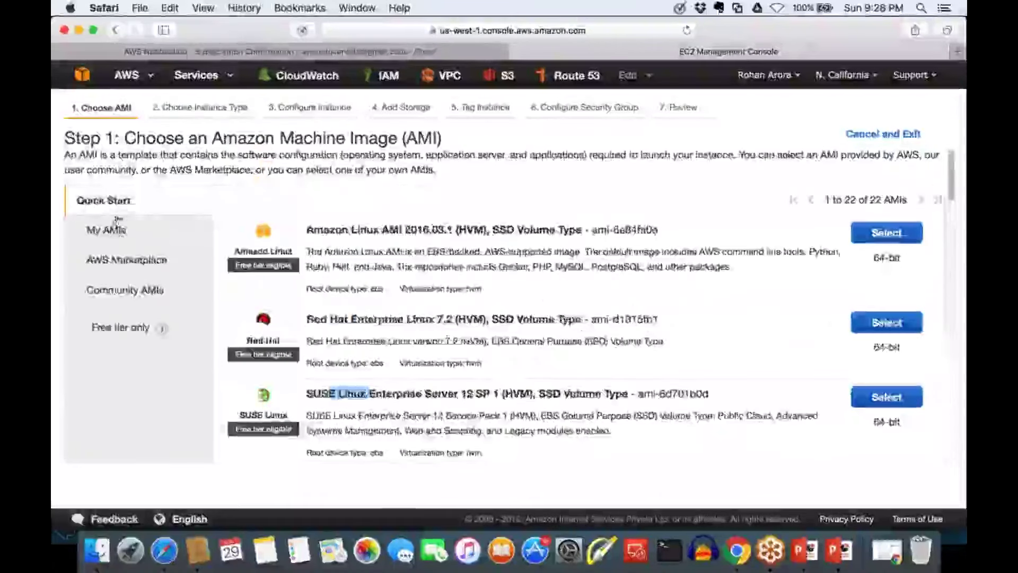
Show the My AMIs list, briefly return to Quick Start, then reopen My AMIs
left_click(116, 233)
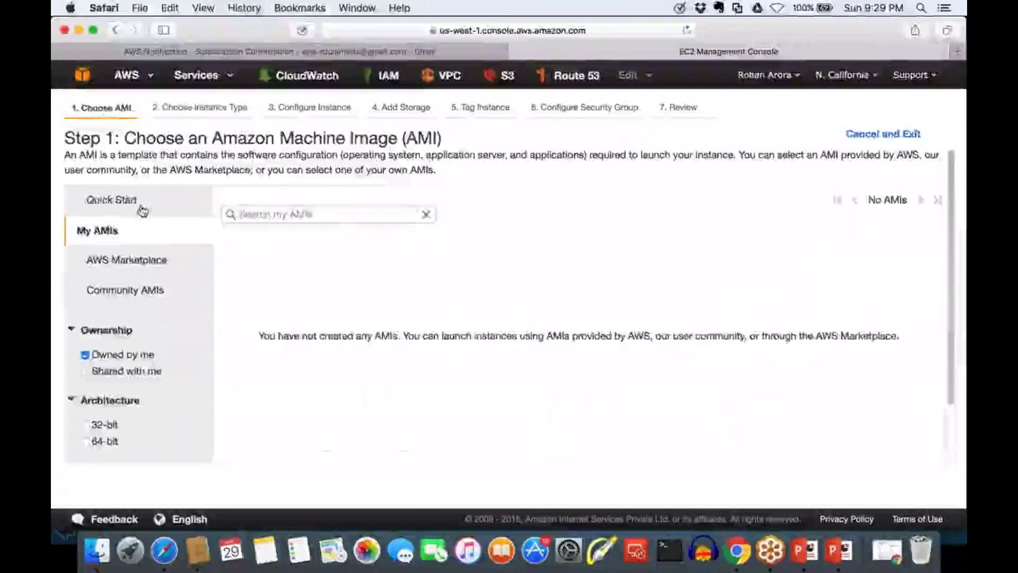
left_click(113, 200)
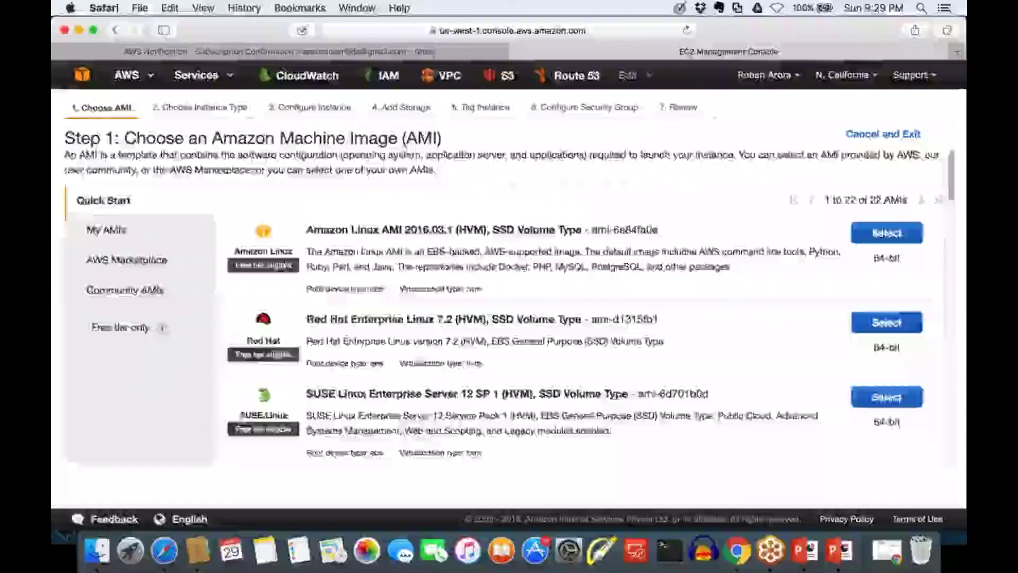
scroll(577, 339, "down", 5)
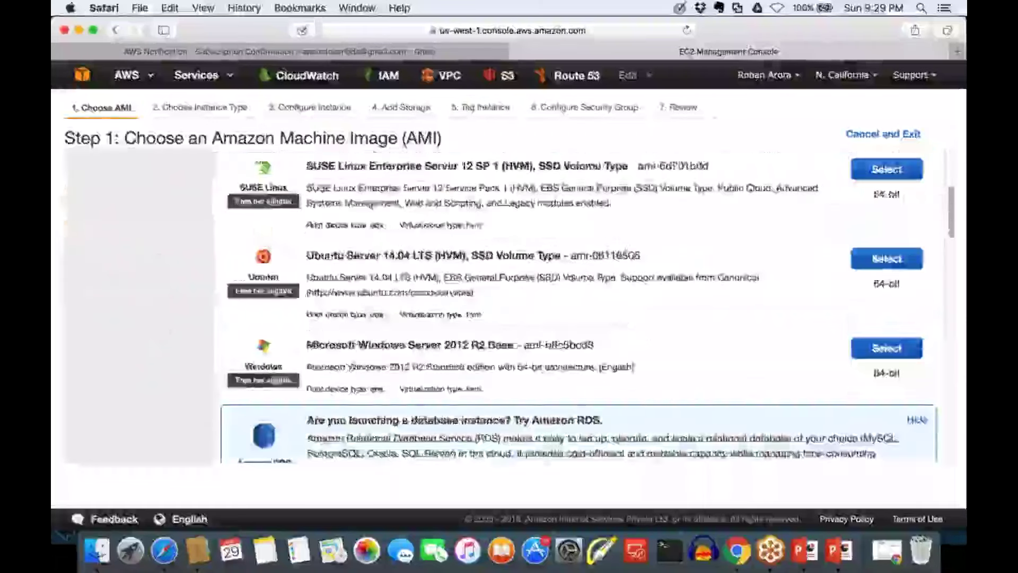
left_click(183, 238)
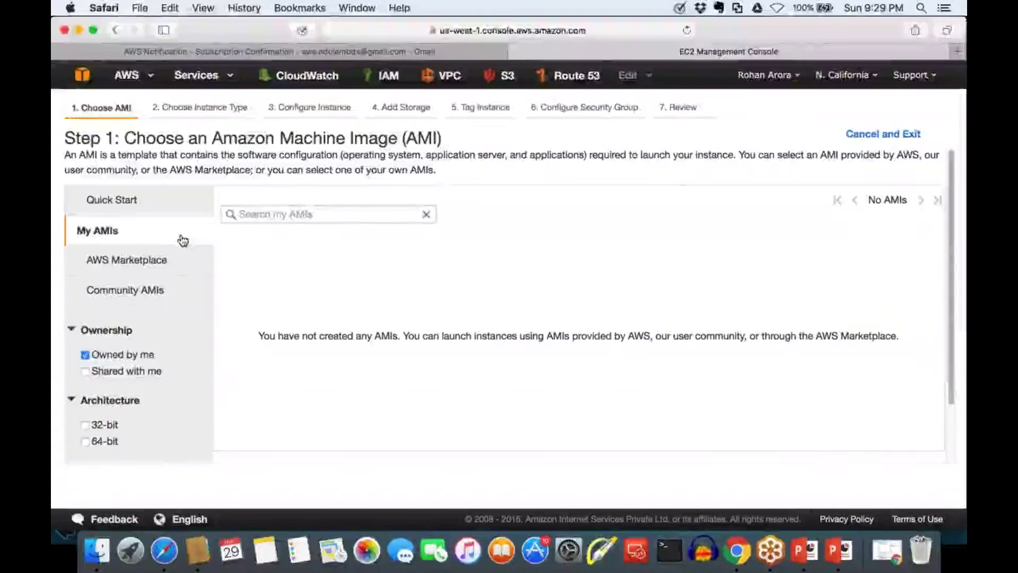
List the AWS Marketplace AMIs and highlight the trusted vendors phrase in its description
left_click(175, 260)
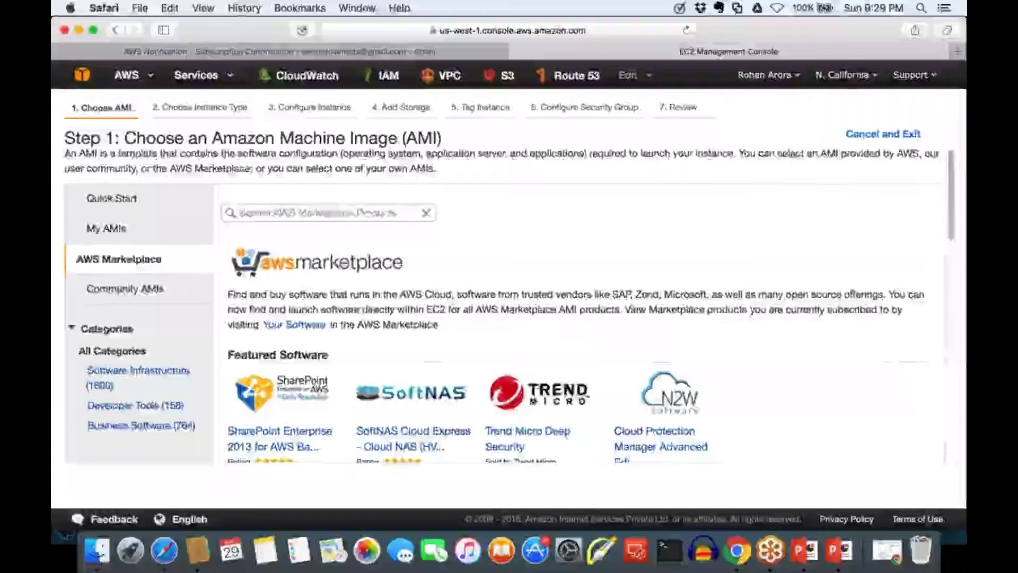
scroll(504, 318, "down", 2)
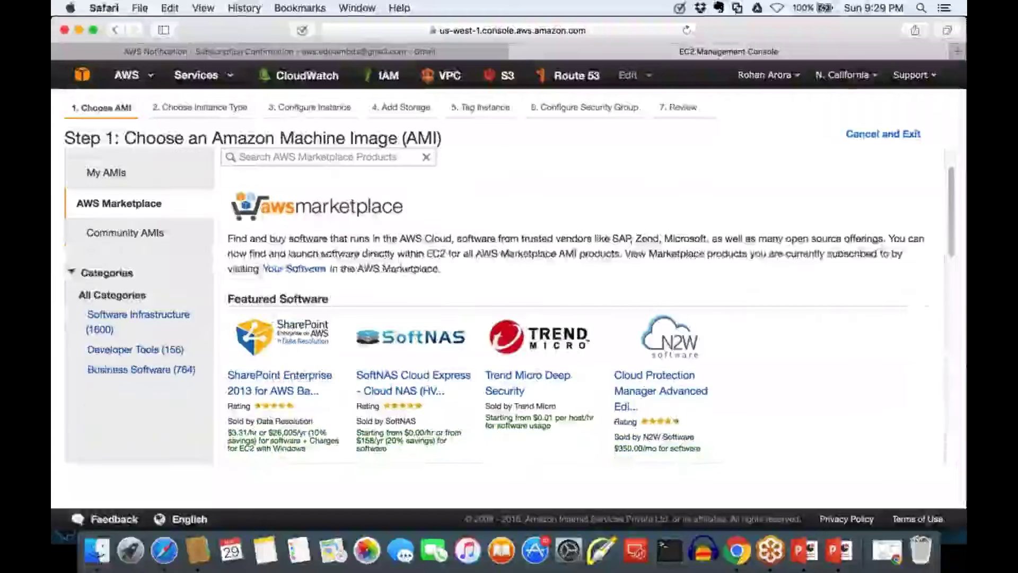
left_click_drag(520, 238, 755, 239)
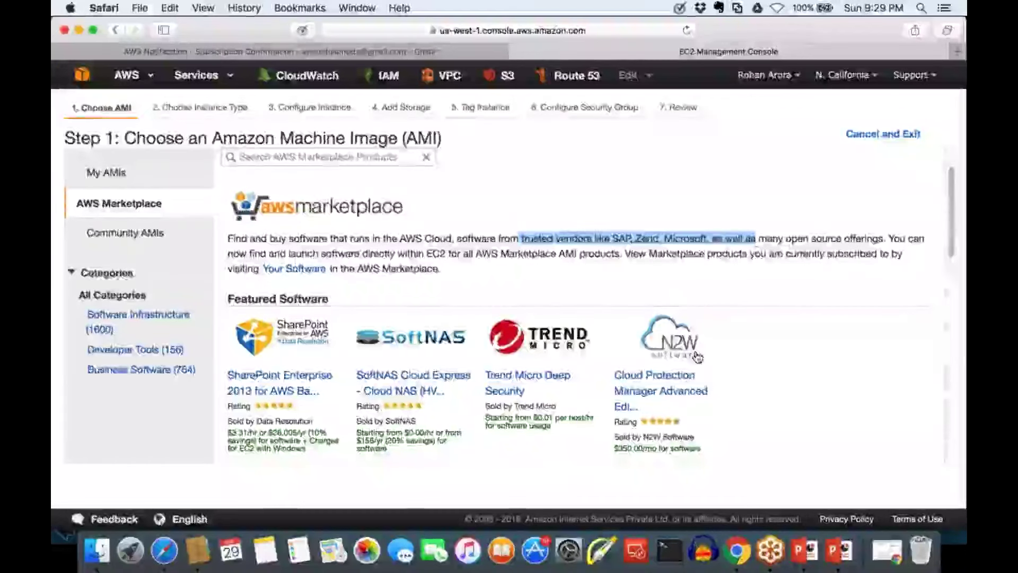
scroll(698, 357, "down", 5)
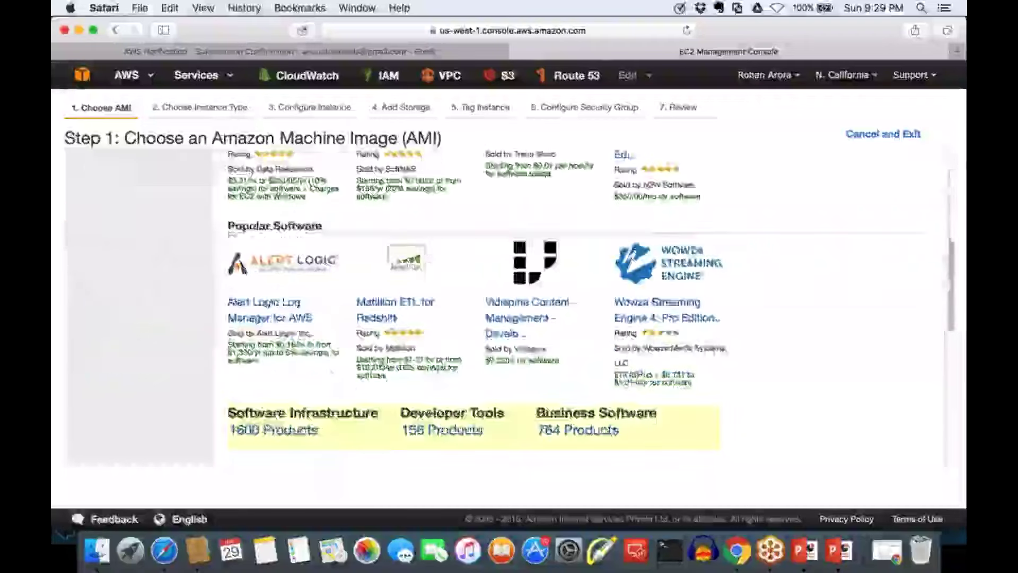
scroll(498, 302, "up", 5)
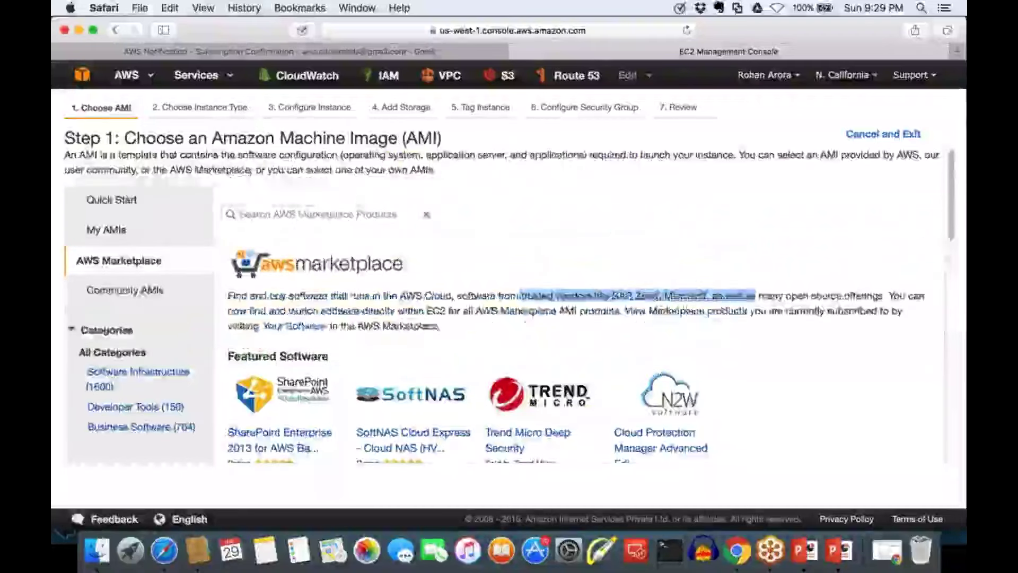
scroll(509, 305, "down", 5)
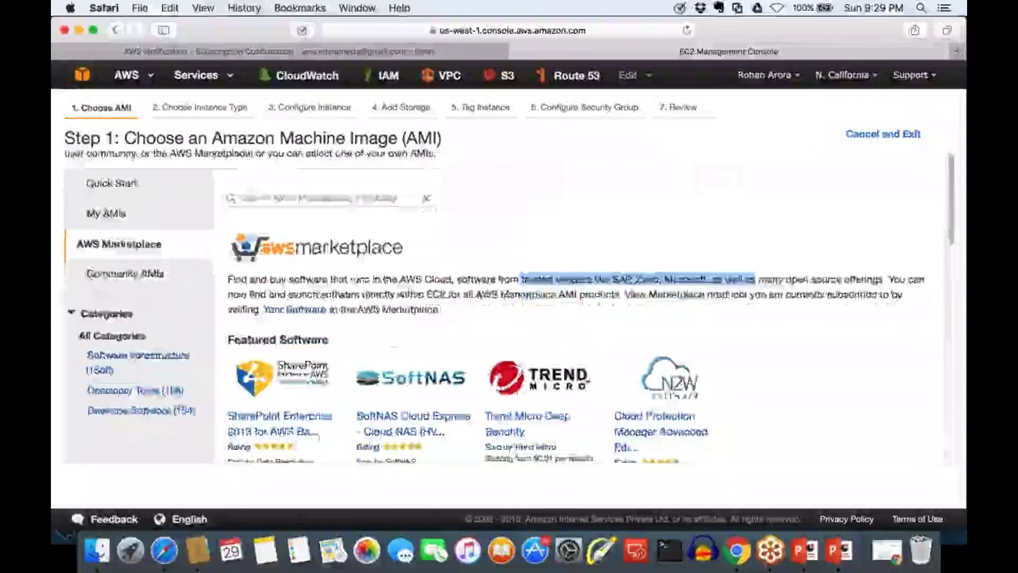
scroll(284, 307, "up", 2)
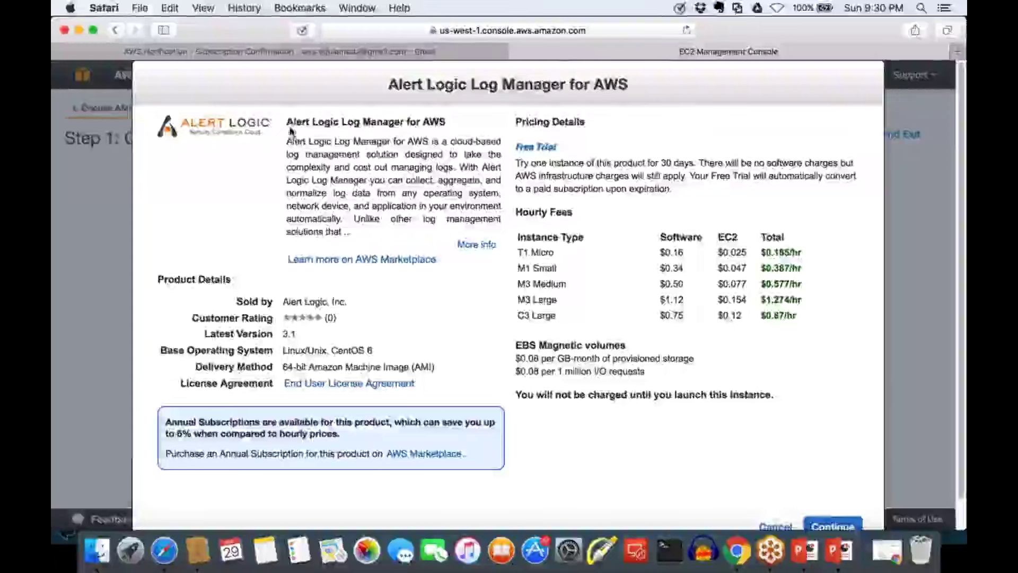
Point out the Alert Logic product name, CentOS 6 base OS, delivery method and 30-day free trial
left_click_drag(286, 121, 452, 122)
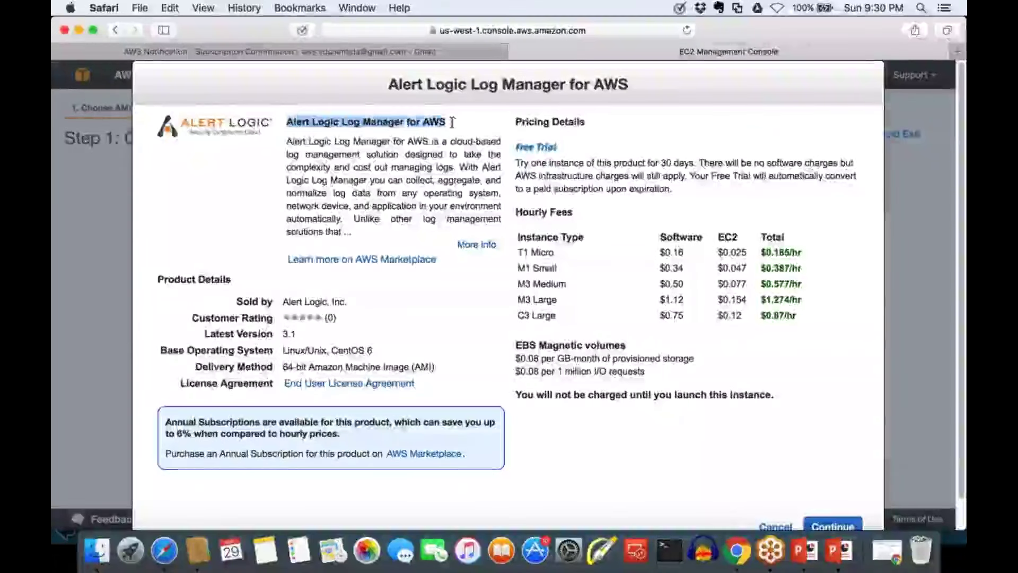
left_click(452, 122)
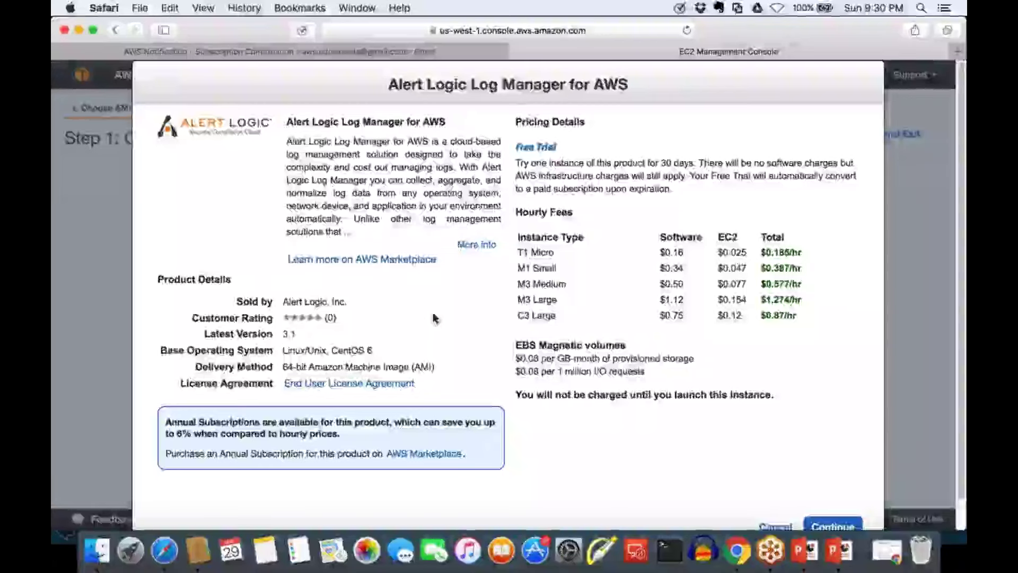
scroll(433, 318, "down", 1)
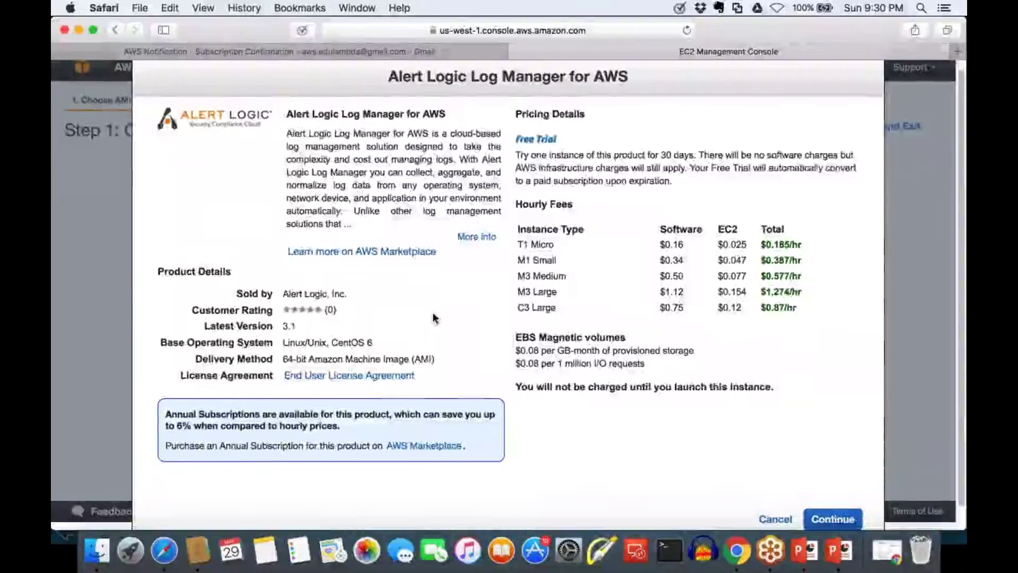
scroll(434, 318, "down", 3)
triple_click(434, 318)
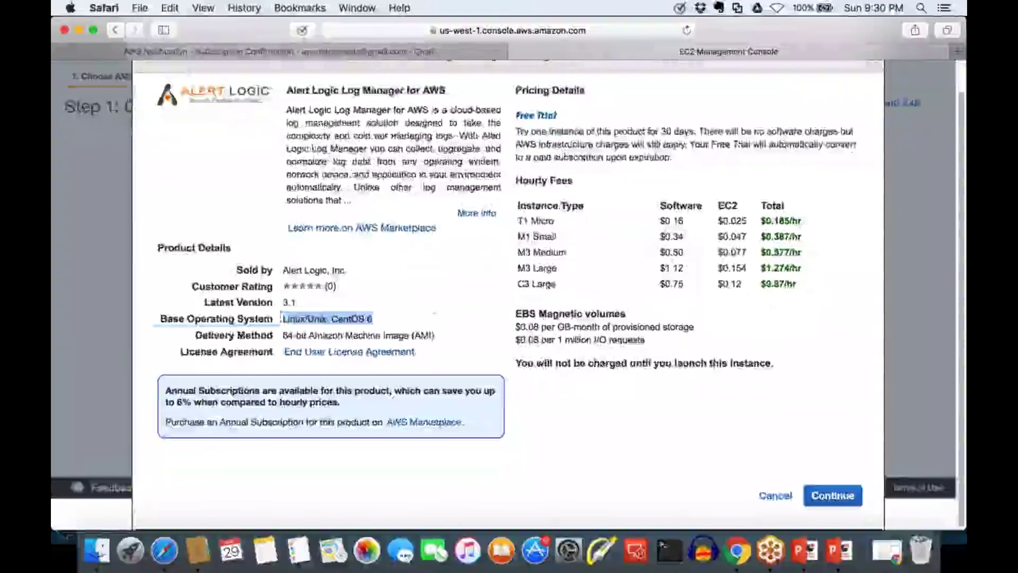
triple_click(434, 335)
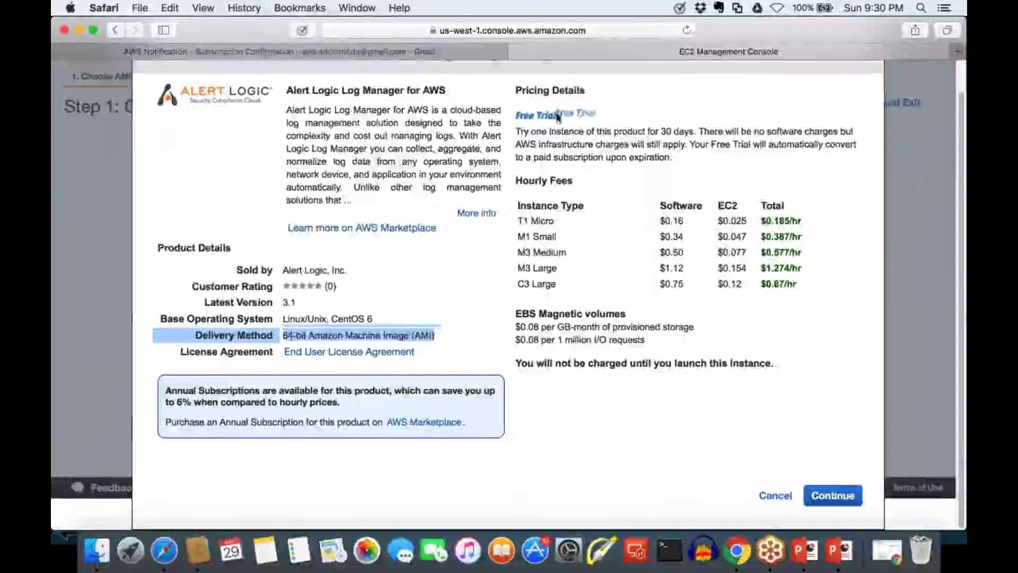
left_click(626, 133)
left_click_drag(627, 133, 699, 133)
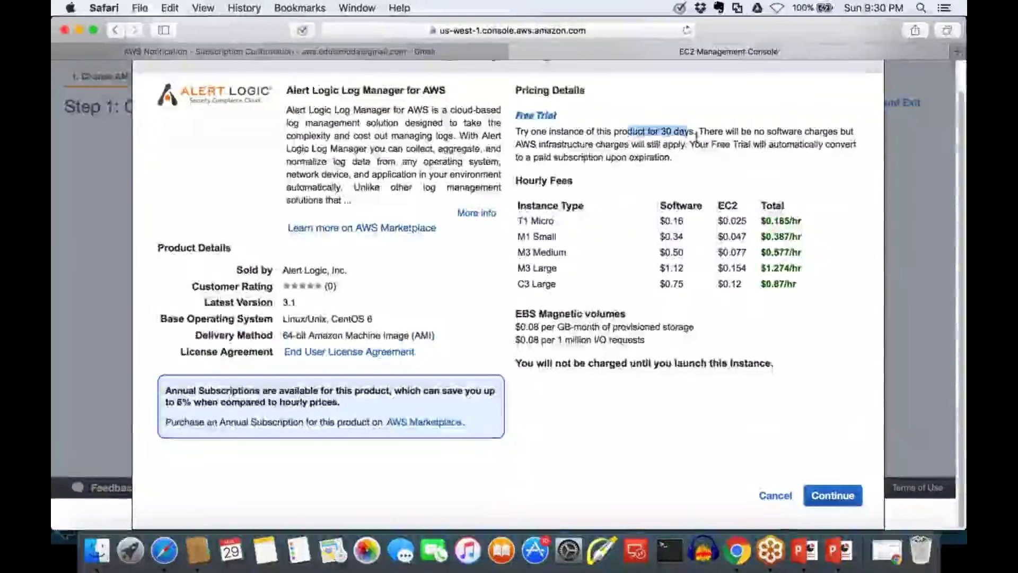
triple_click(700, 133)
left_click(772, 315)
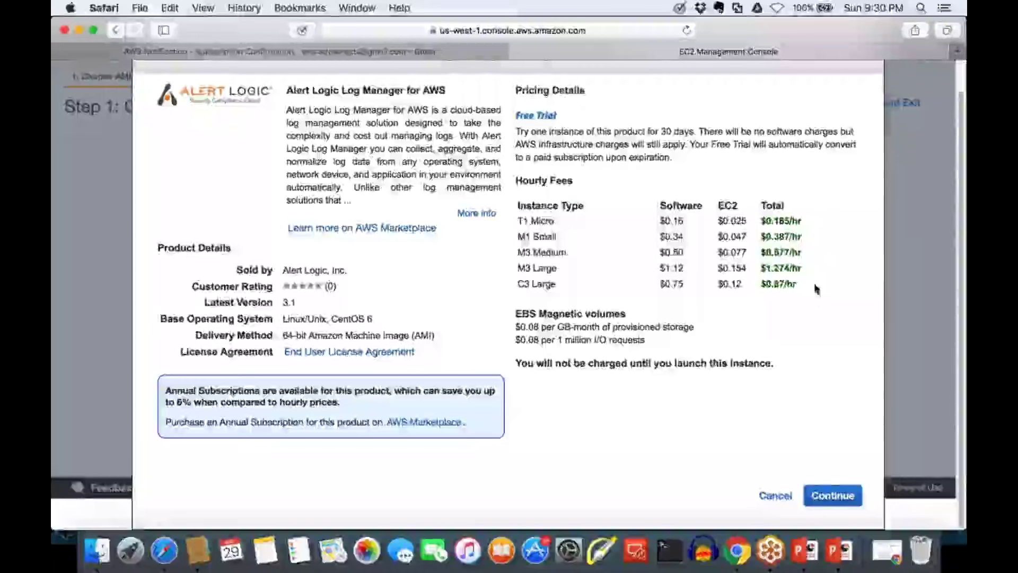
Highlight the Hourly Fees rows, including T1 Micro prices, then cancel the Alert Logic dialog
left_click_drag(523, 205, 522, 220)
left_click(699, 231)
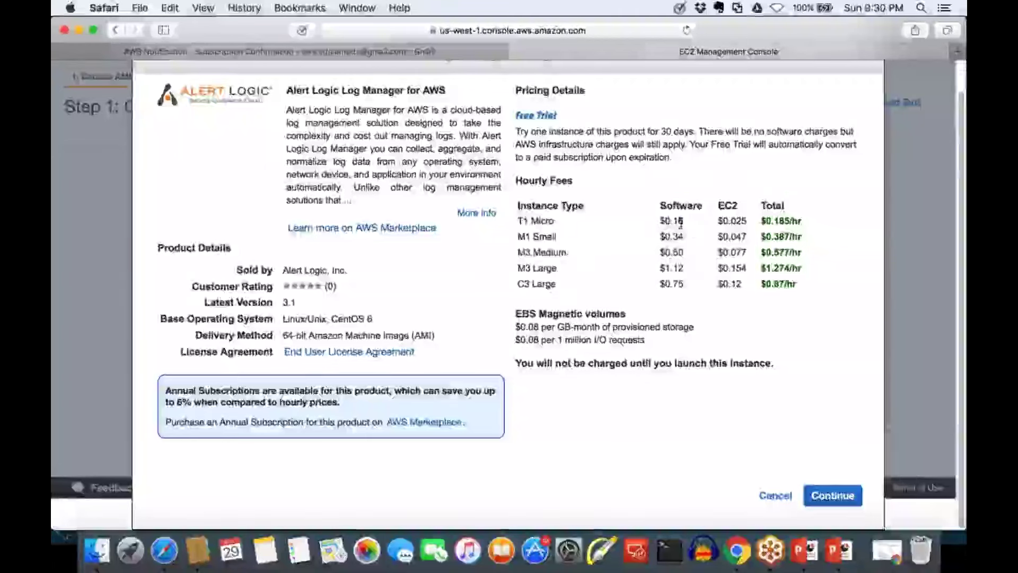
left_click_drag(657, 221, 742, 221)
left_click(764, 222)
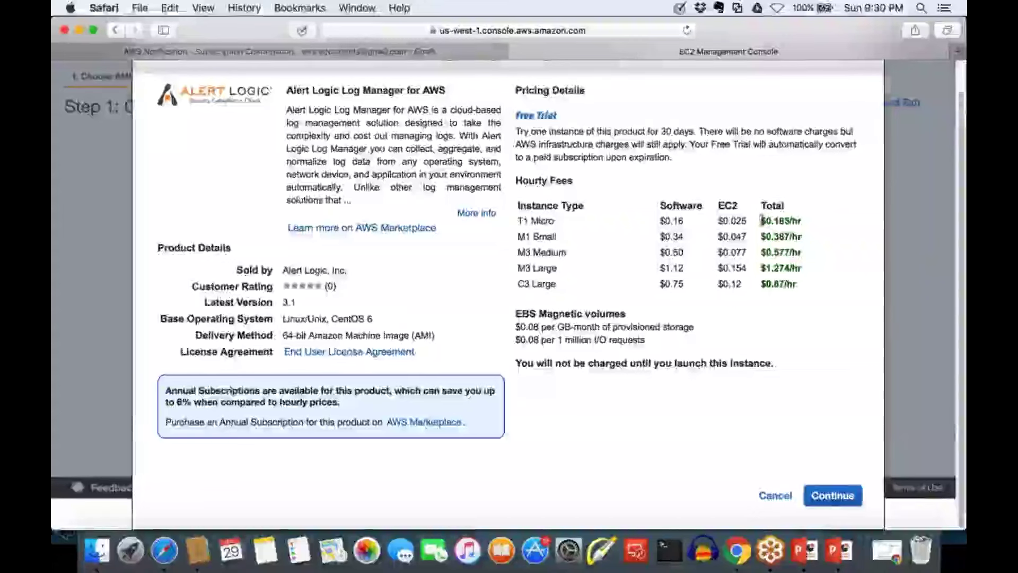
left_click_drag(555, 220, 803, 221)
left_click(804, 227)
left_click(801, 222)
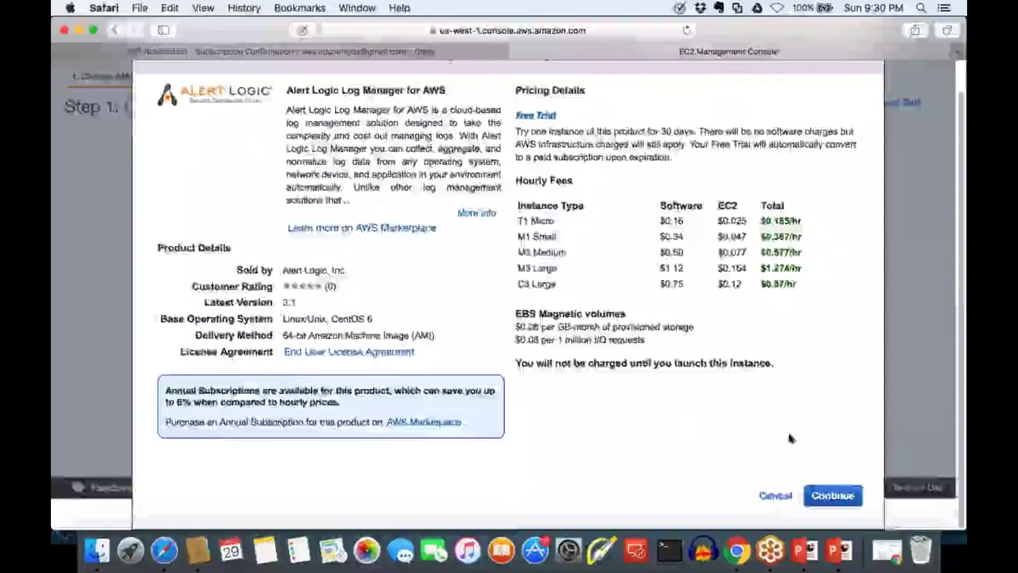
left_click(775, 495)
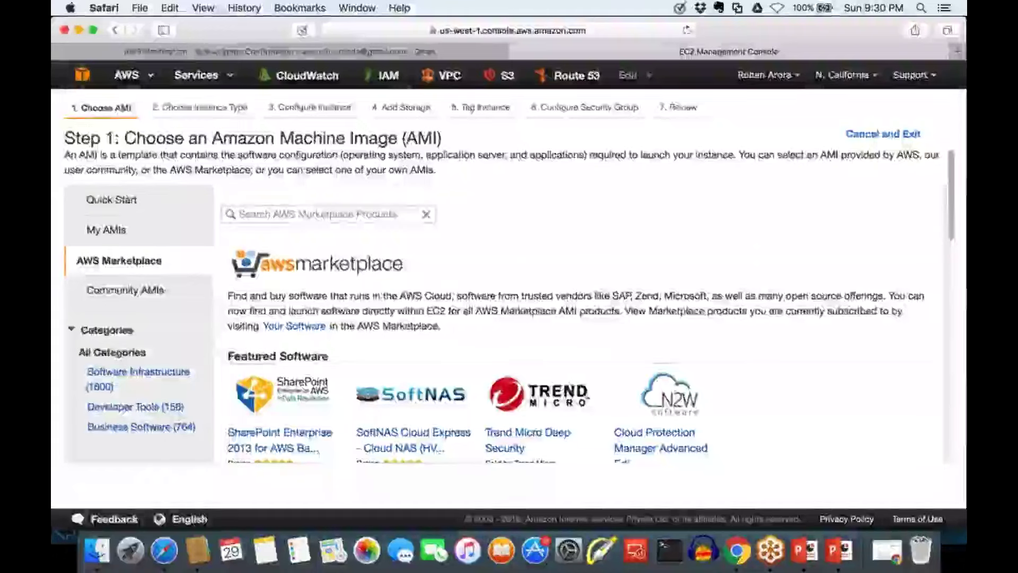
In a new Safari tab, enter the address aws.amazon.com/marketplace
key("super+t")
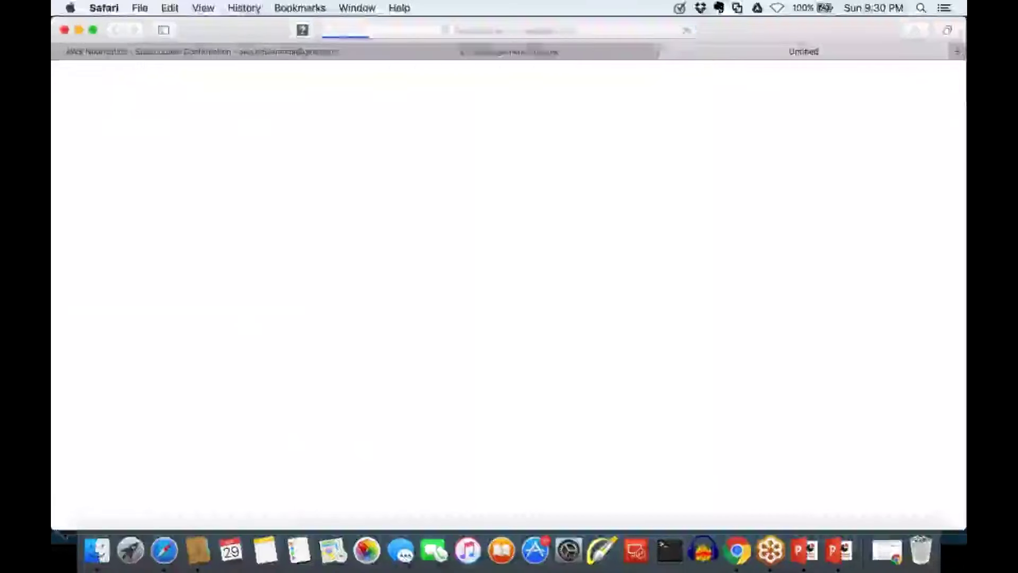
type("aws")
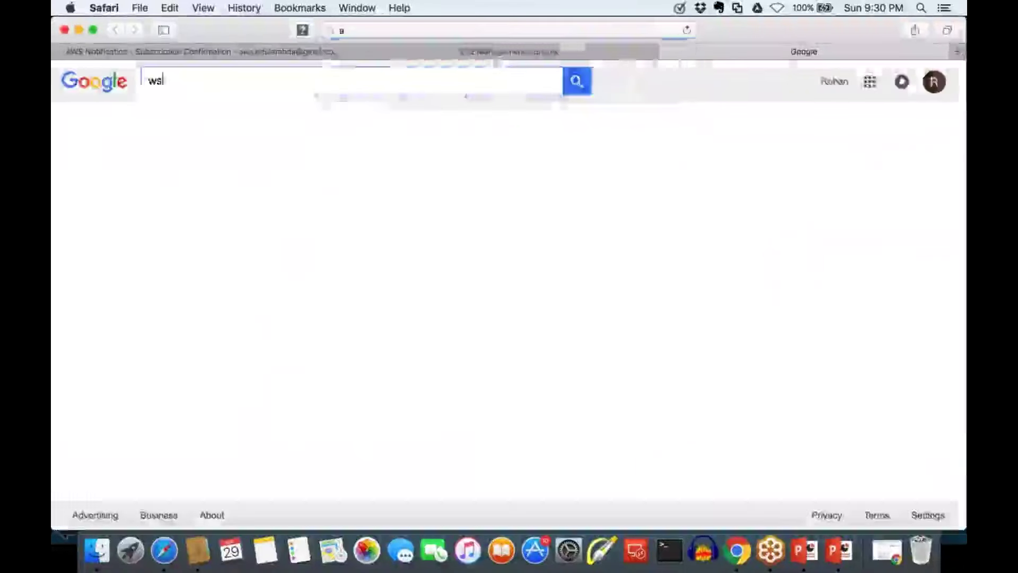
key("super+l")
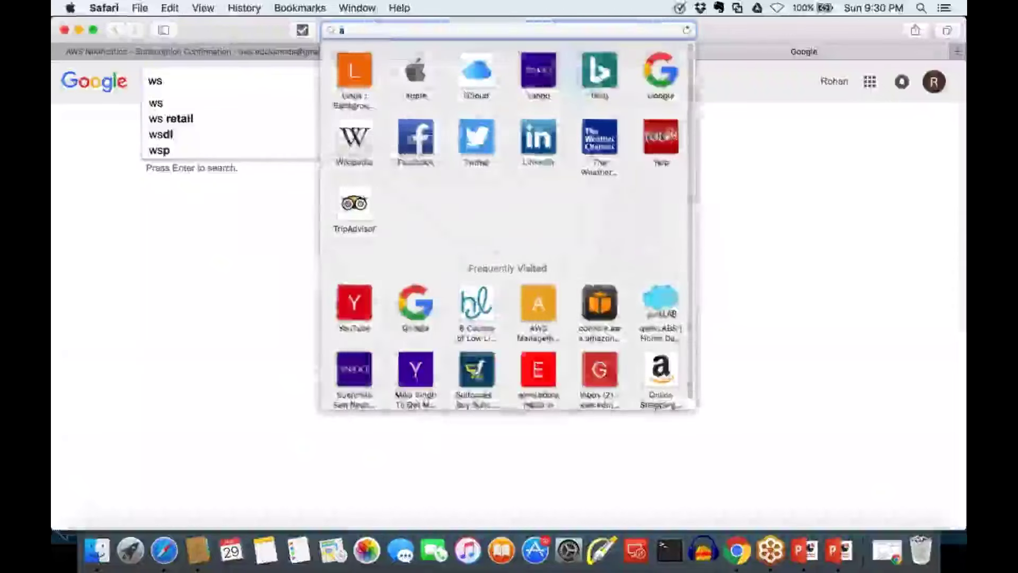
type("w")
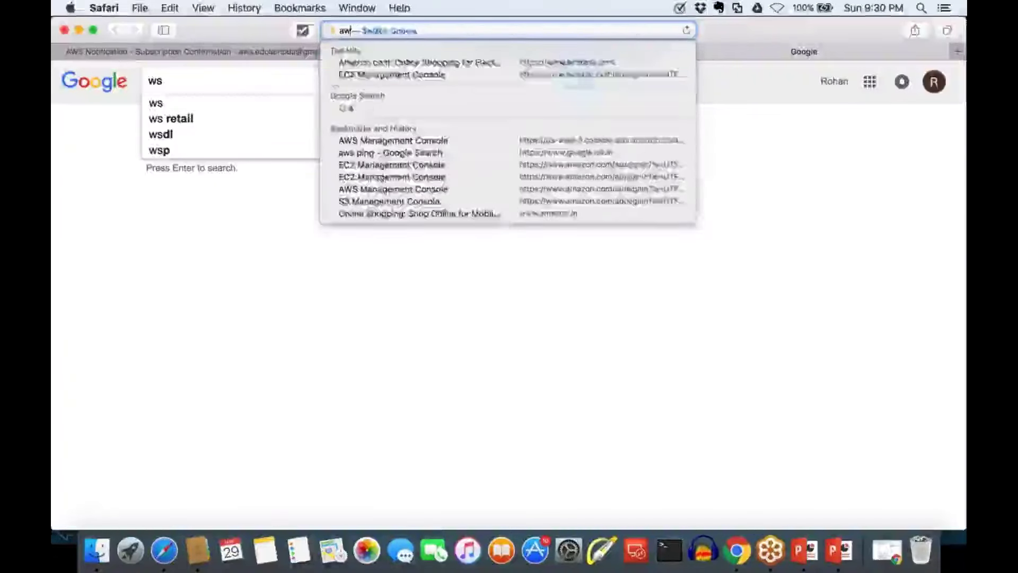
type("s.am")
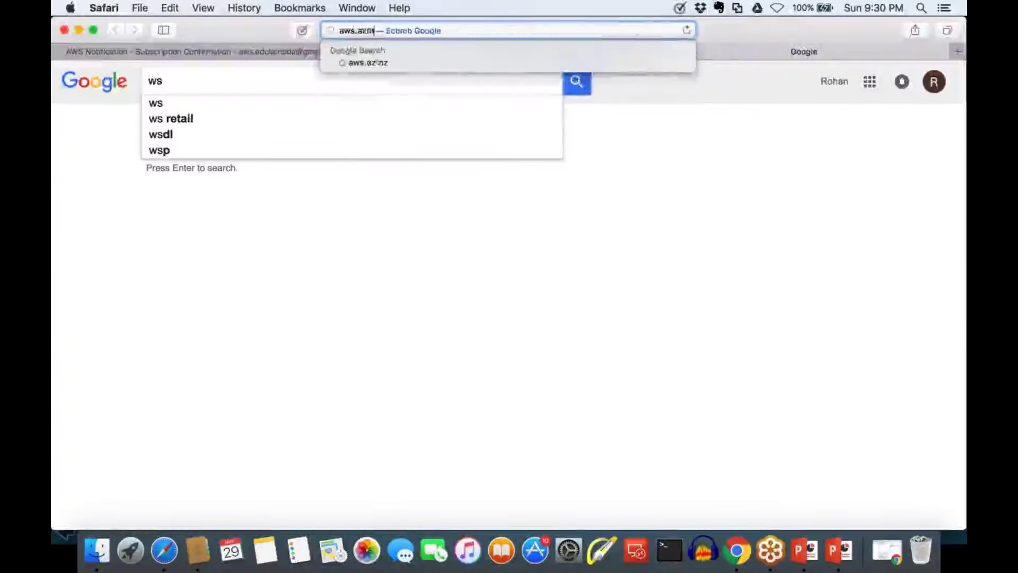
type("az")
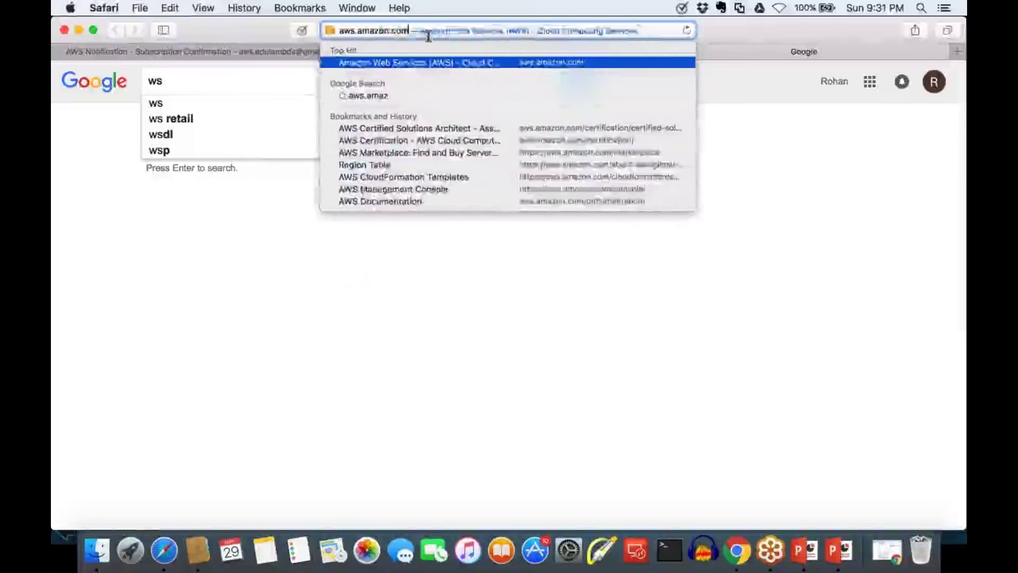
type("on.com/mark")
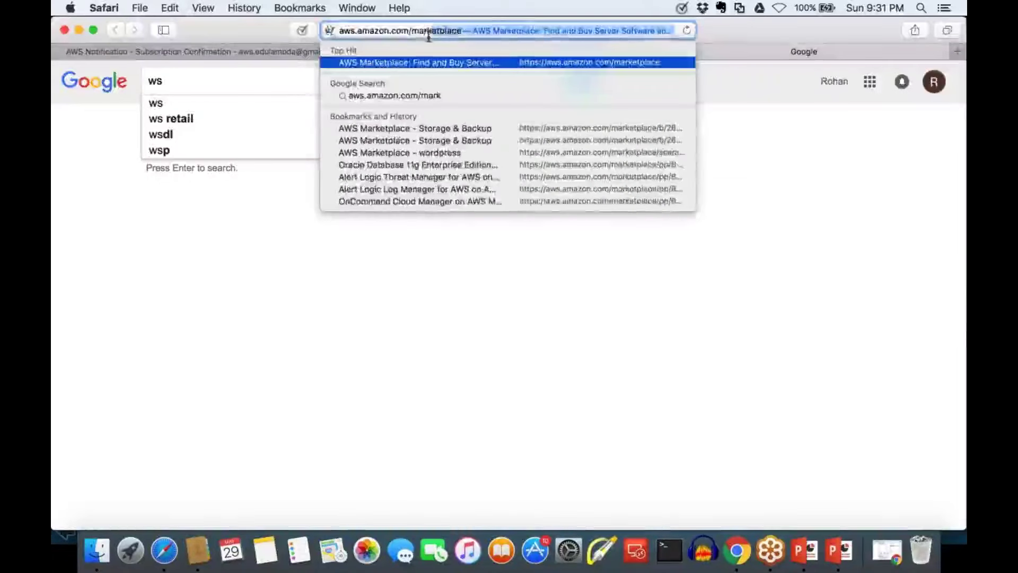
key("Return")
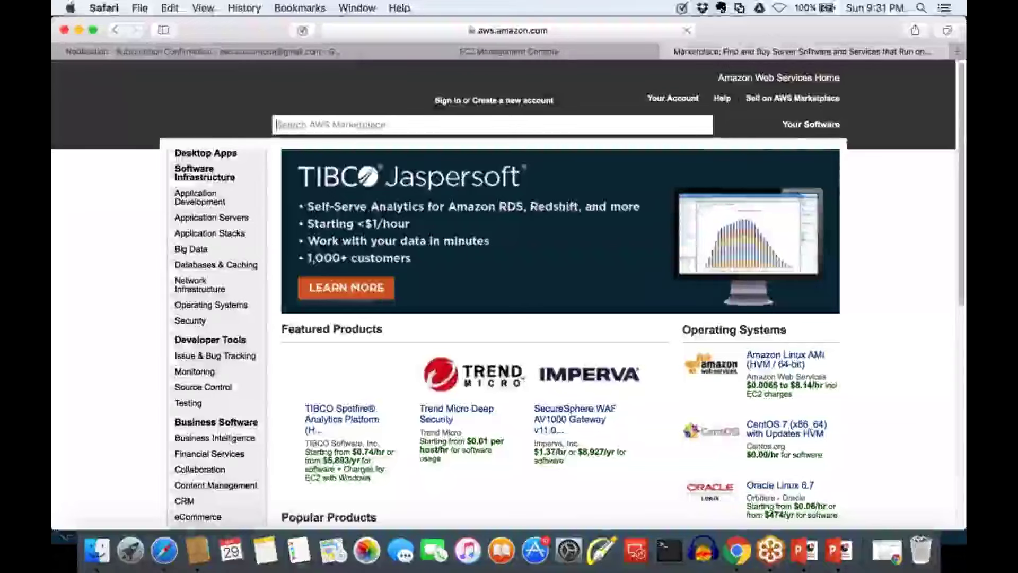
Search the Marketplace for 'wordpress' and open the WordPress powered by Bitnami result
scroll(509, 292, "down", 5)
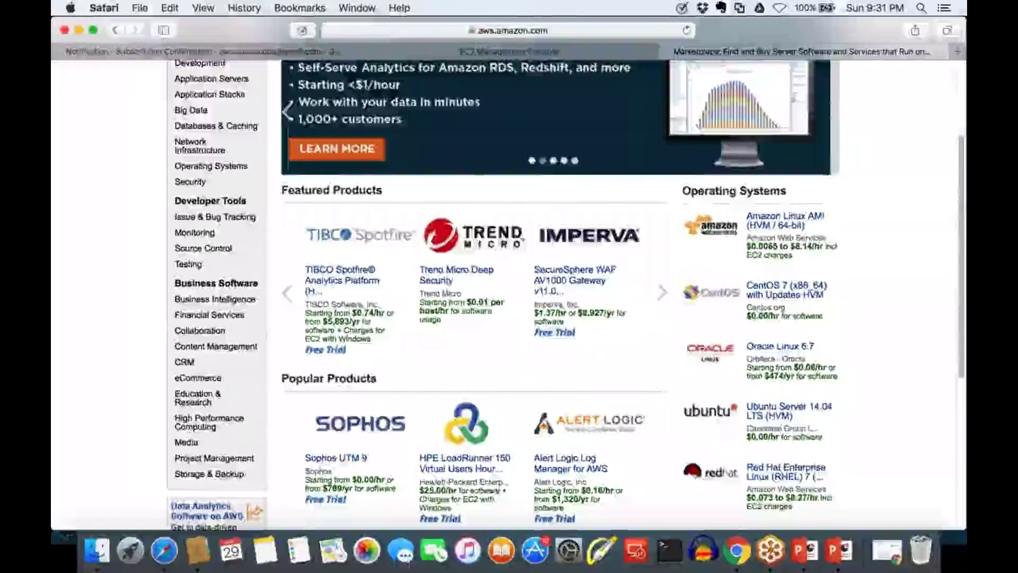
scroll(509, 291, "down", 6)
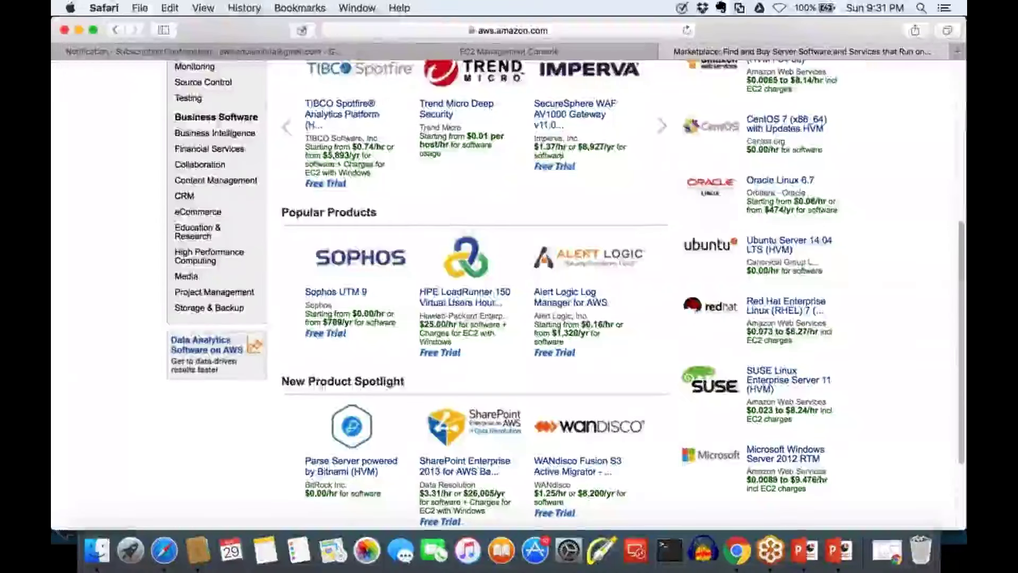
scroll(542, 215, "up", 8)
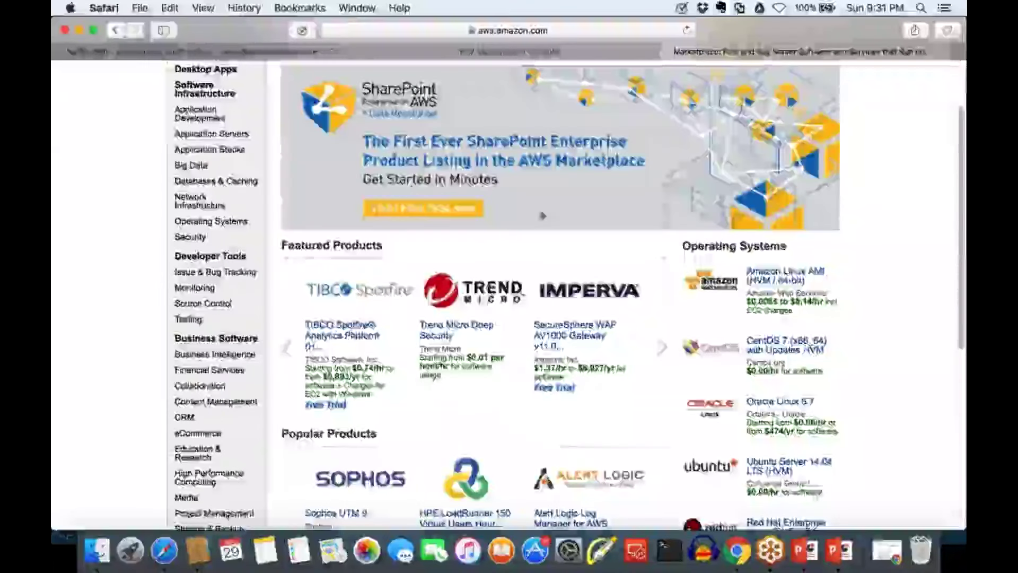
scroll(543, 216, "up", 3)
left_click(346, 126)
type("wo")
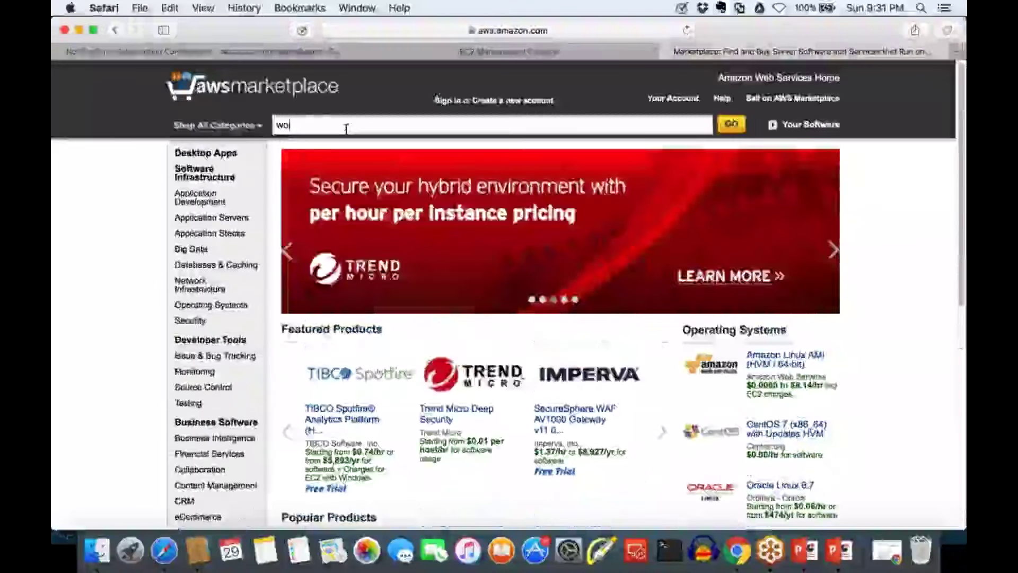
type("rdpress")
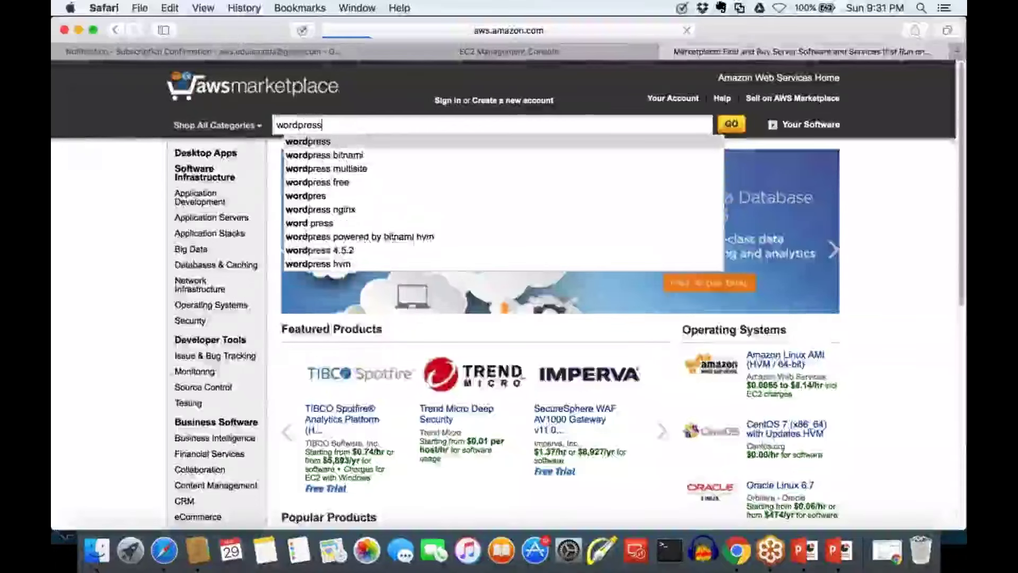
key("Return")
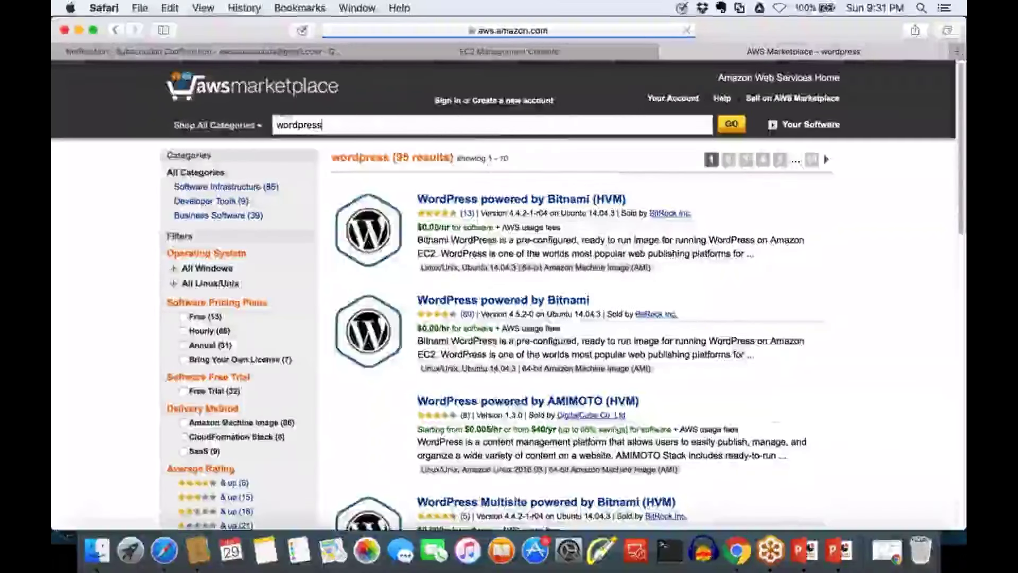
scroll(507, 291, "down", 5)
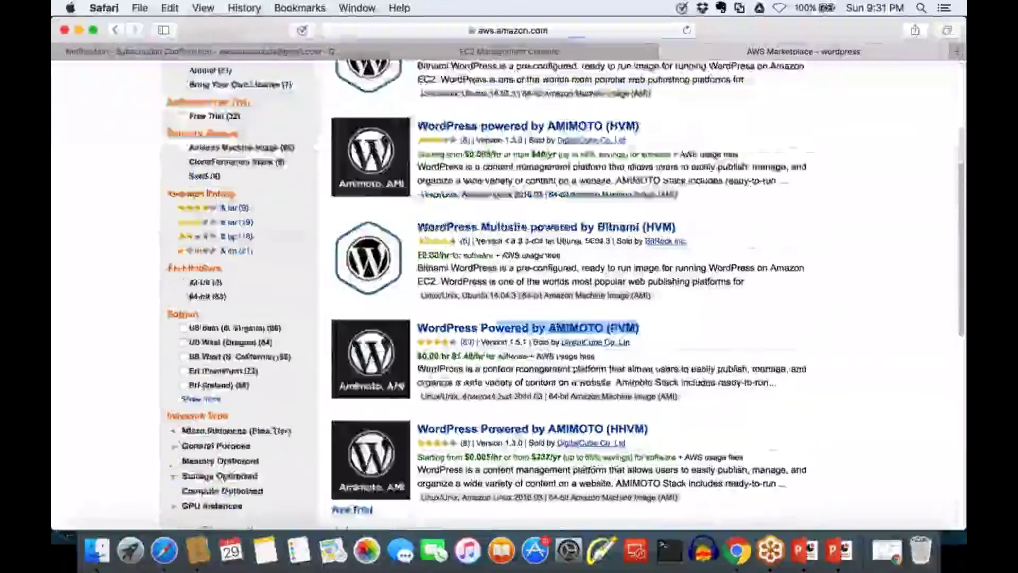
scroll(508, 292, "up", 5)
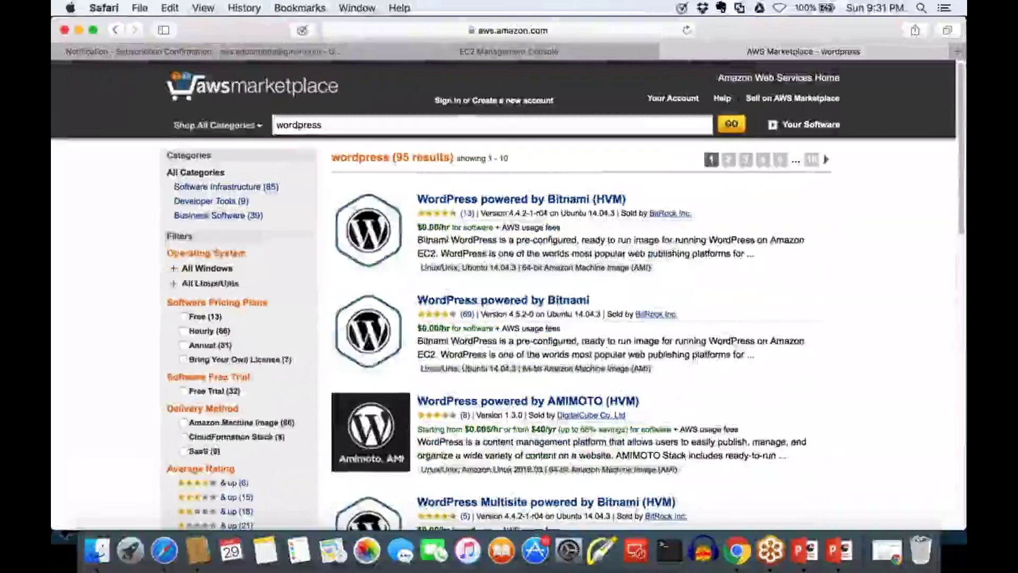
left_click(519, 309)
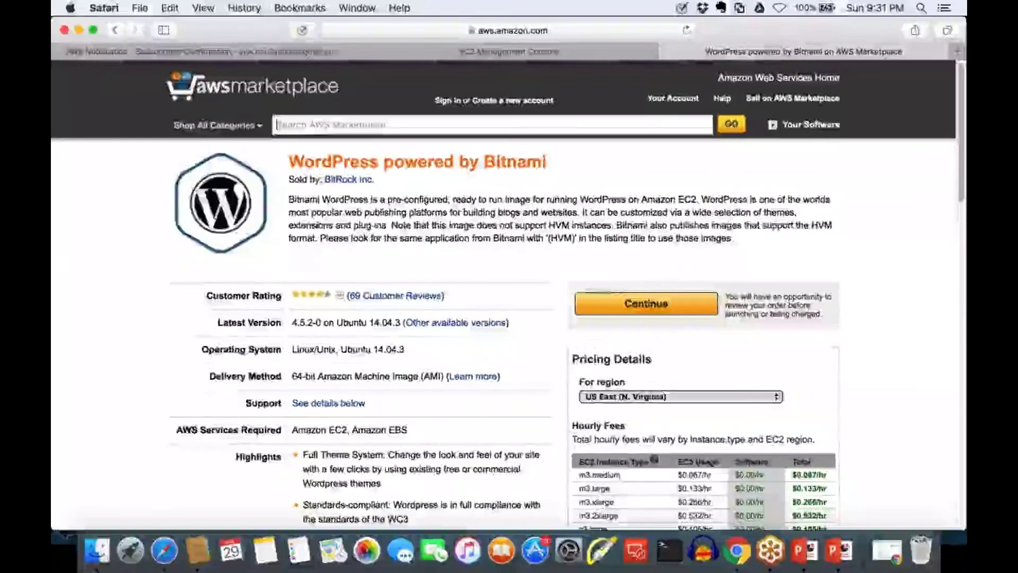
Scroll to the Bitnami WordPress Hourly Fees table and select its rows, showing m3.medium at $0.067/hr
scroll(792, 71, "down", 1)
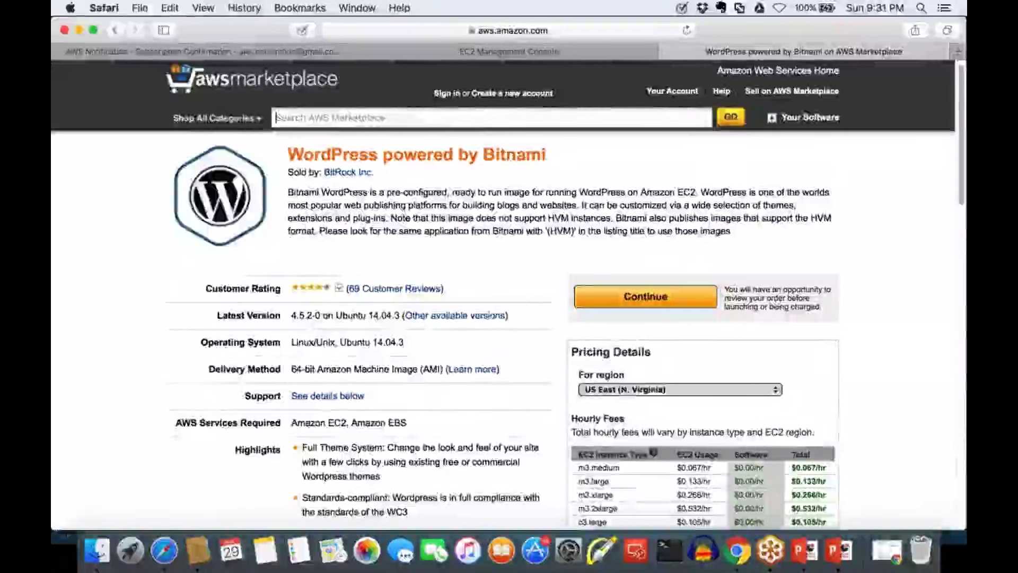
scroll(507, 292, "down", 5)
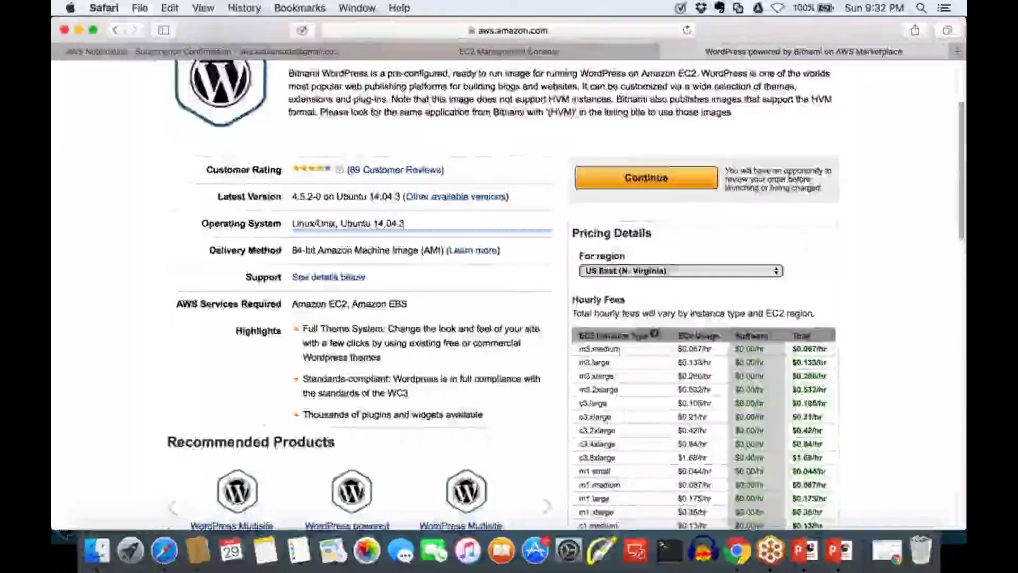
scroll(574, 265, "down", 3)
left_click_drag(827, 459, 508, 49)
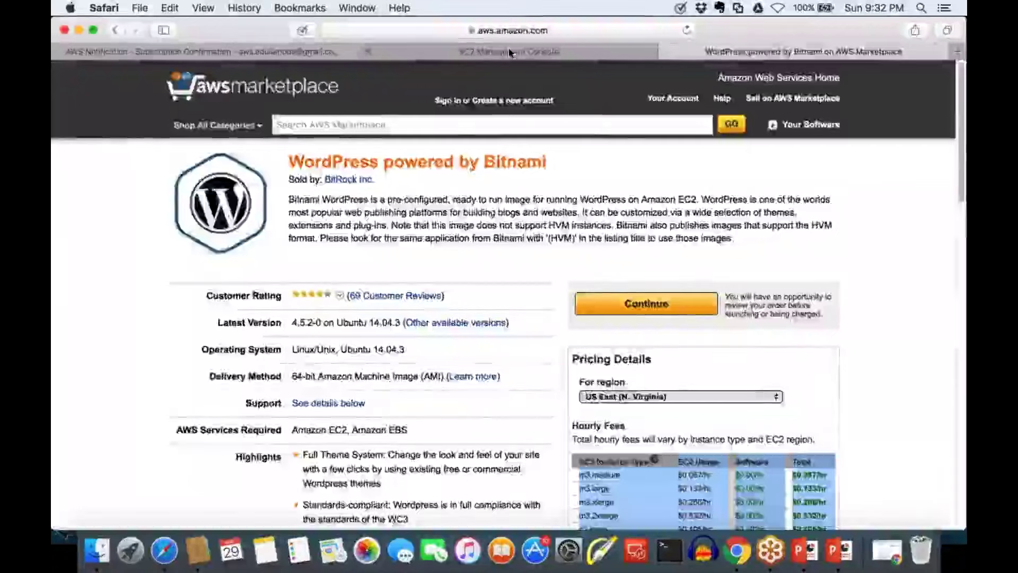
Return to the EC2 launch wizard and scroll through the Community AMIs list
left_click(509, 51)
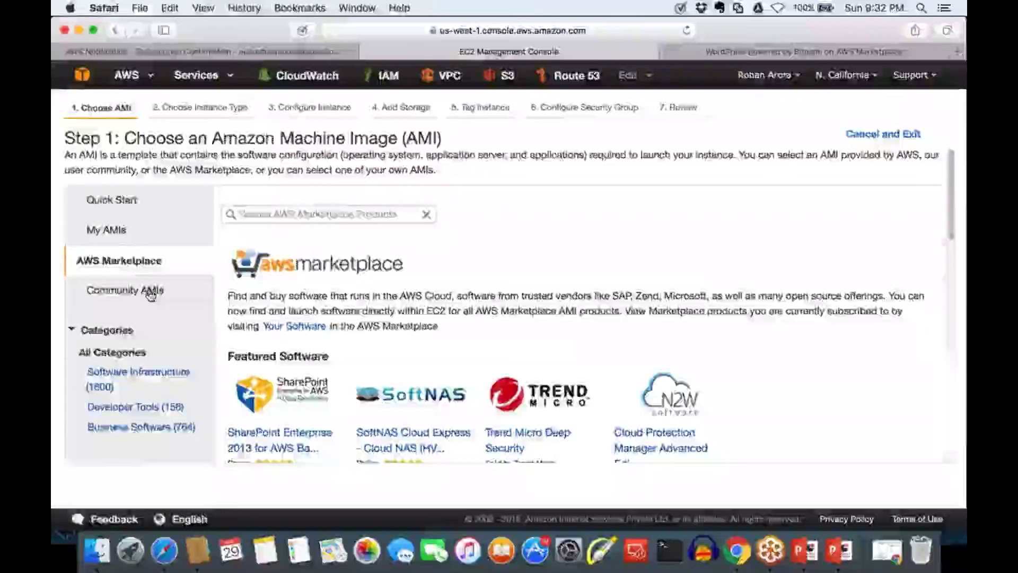
scroll(151, 296, "down", 1)
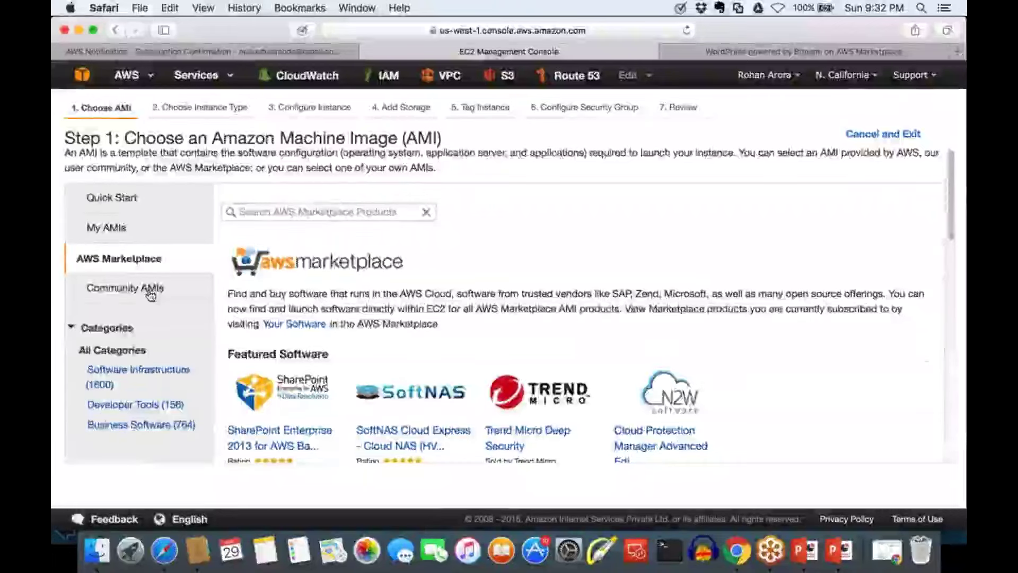
left_click(151, 291)
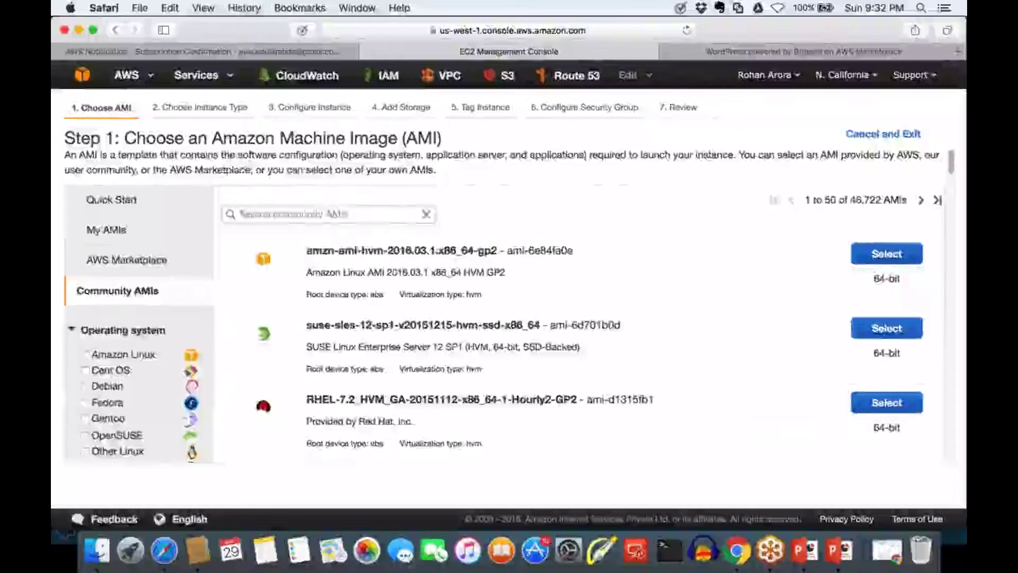
scroll(509, 318, "down", 5)
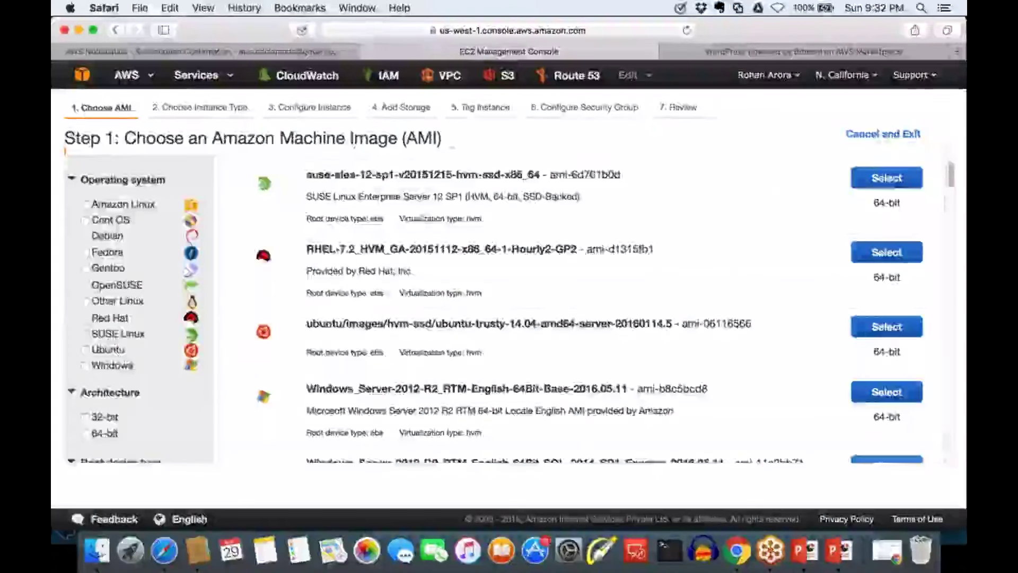
scroll(509, 318, "down", 5)
scroll(508, 318, "up", 10)
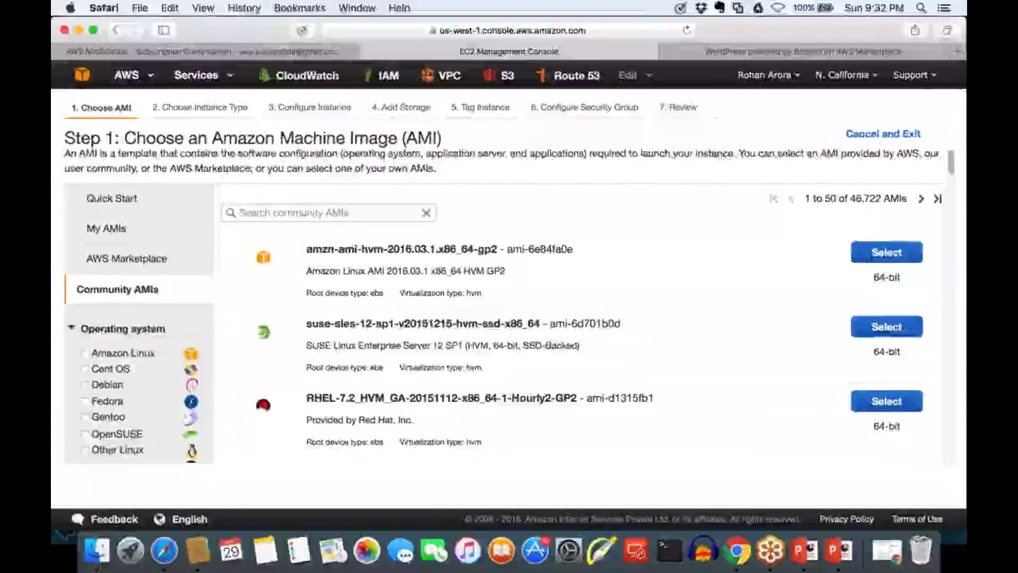
scroll(509, 318, "down", 10)
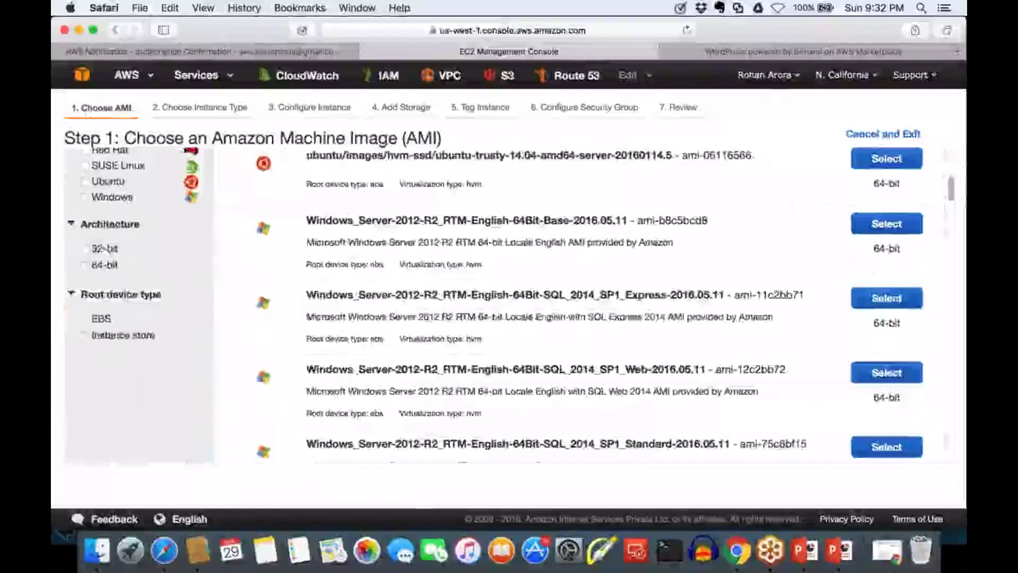
scroll(509, 304, "down", 2)
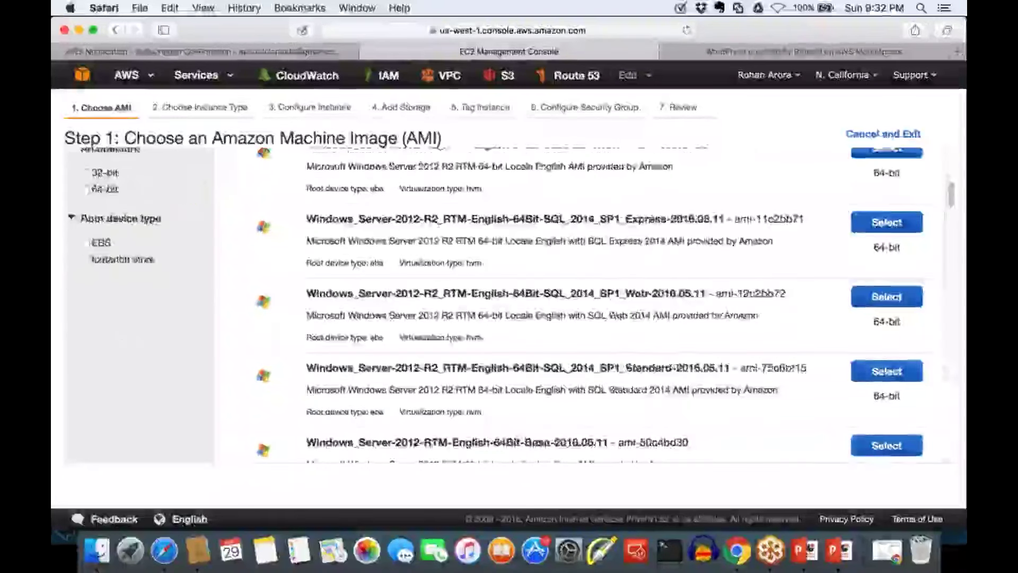
scroll(509, 305, "down", 2)
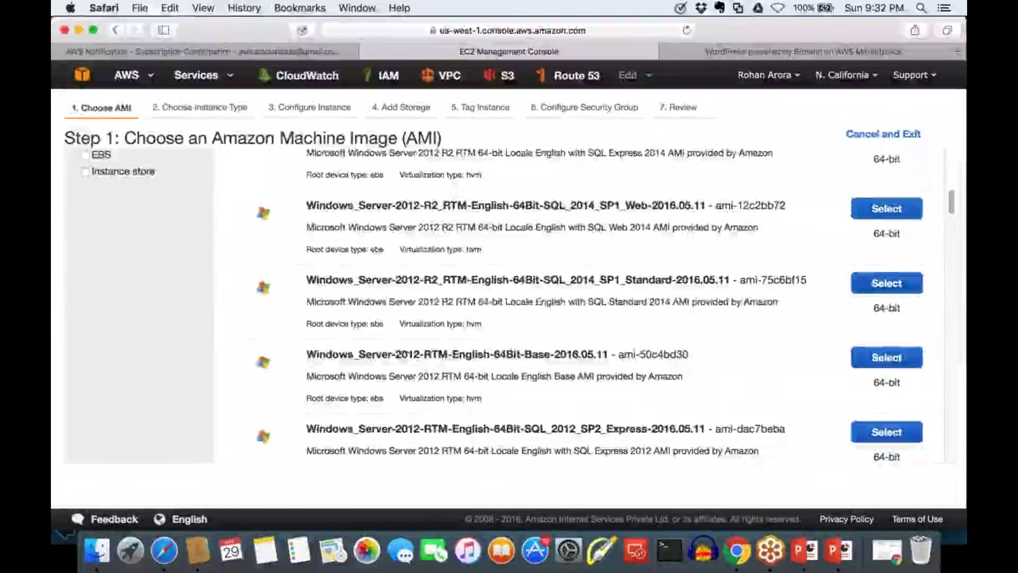
scroll(852, 210, "up", 10)
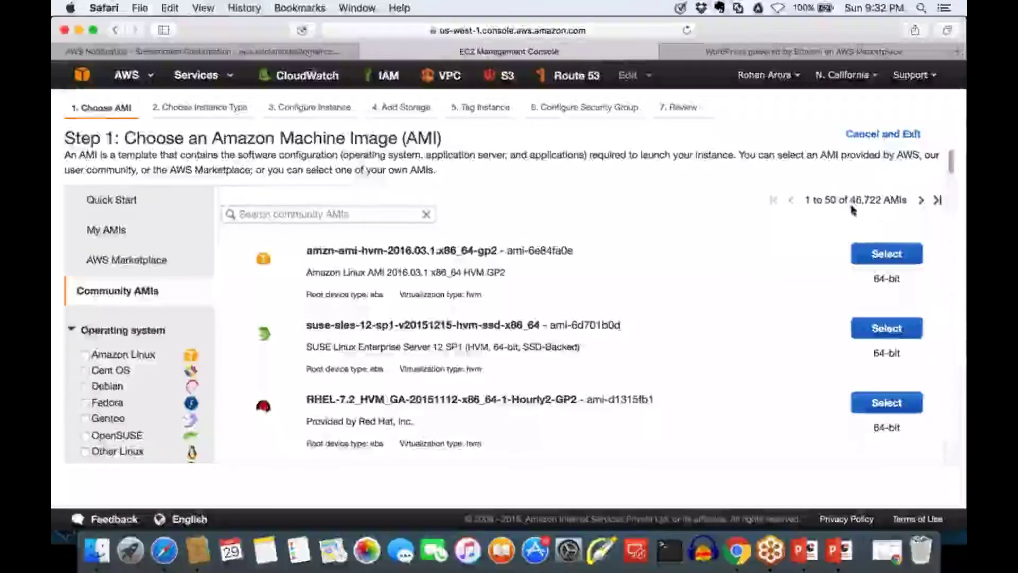
Highlight the total of 46,722 community AMIs and keep scrolling the list
left_click_drag(850, 200, 884, 201)
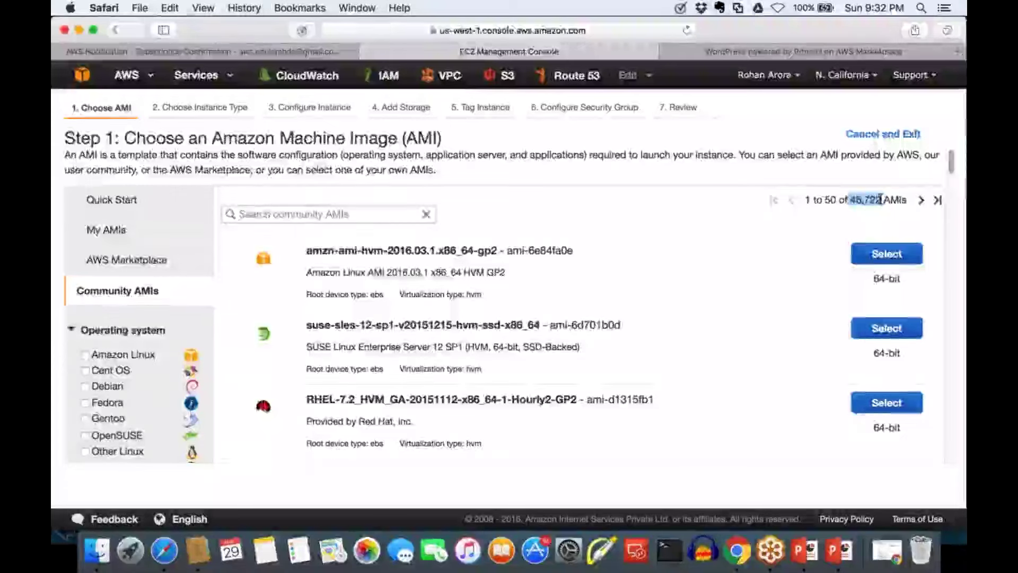
scroll(880, 199, "down", 1)
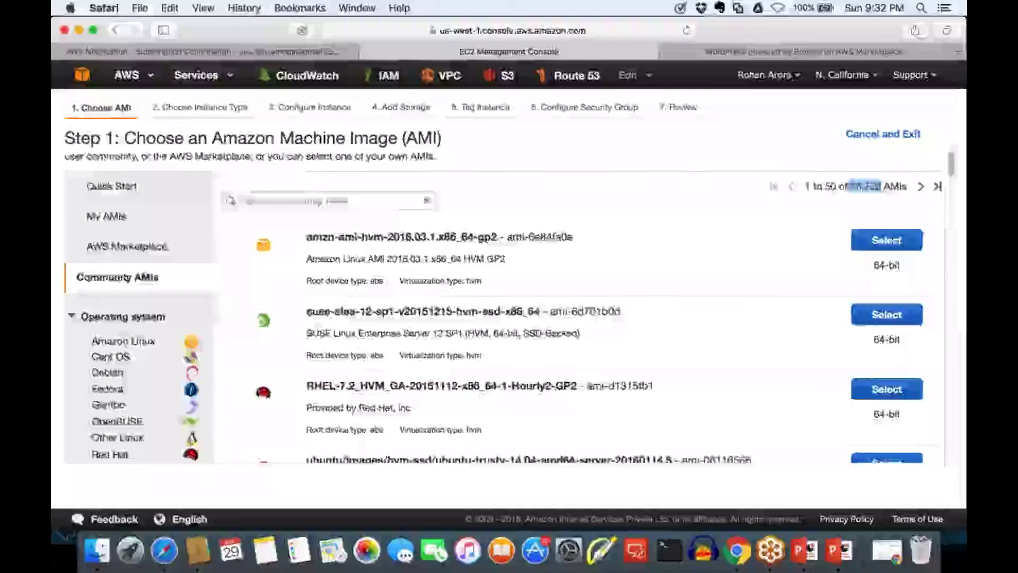
scroll(503, 308, "down", 10)
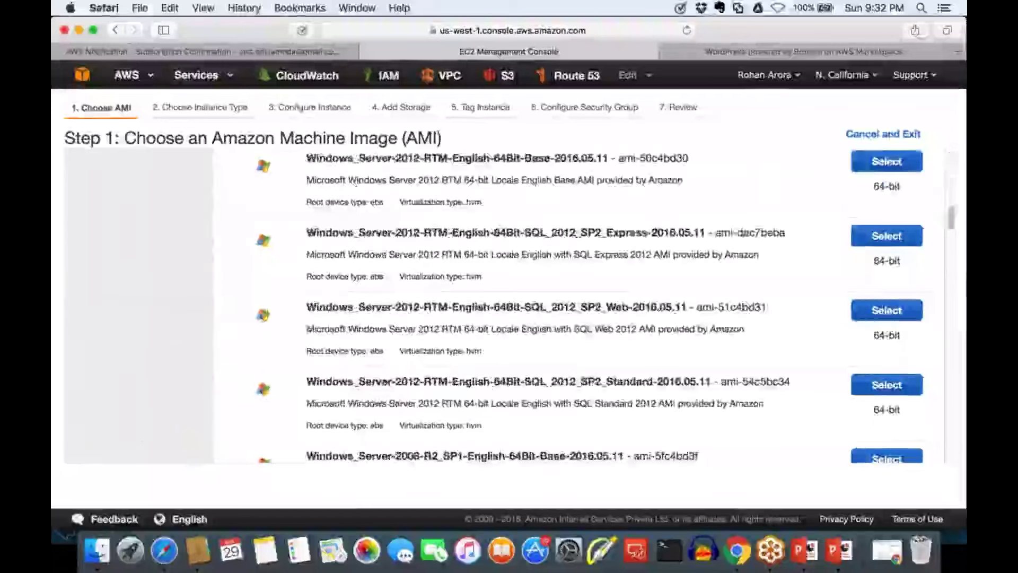
scroll(504, 308, "down", 10)
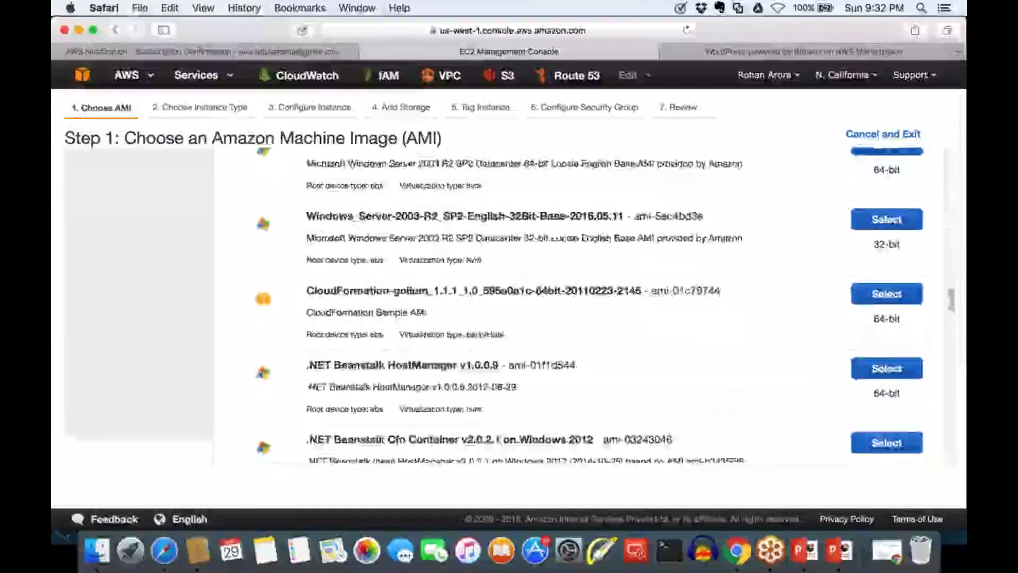
scroll(504, 307, "down", 10)
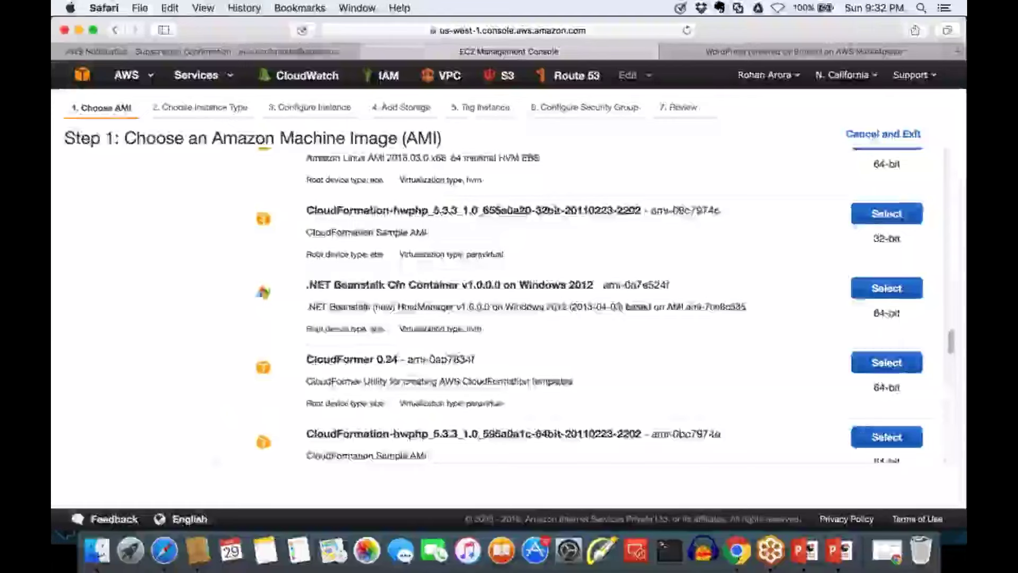
scroll(503, 308, "up", 5)
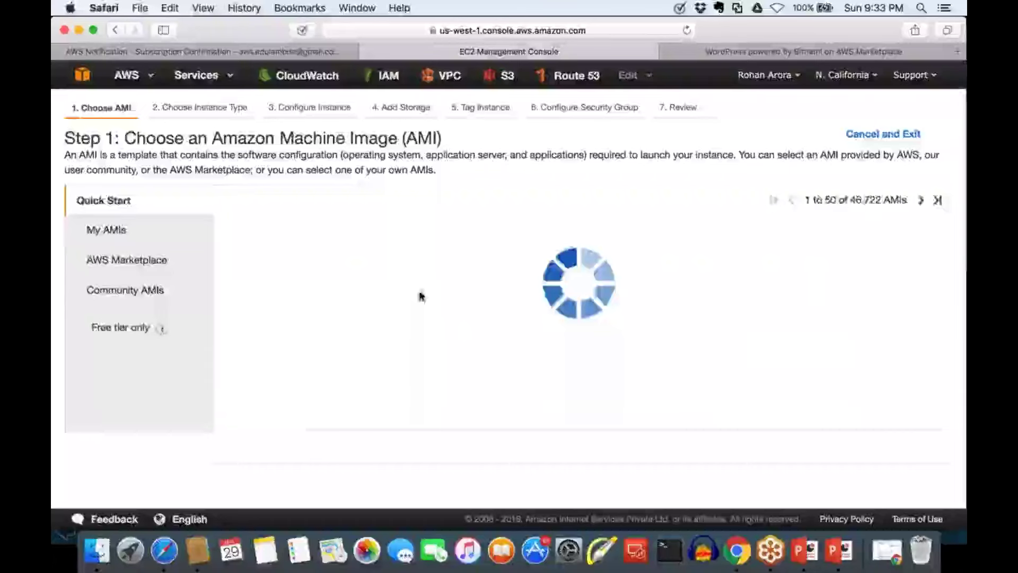
View the empty My AMIs list, then scroll through the AWS Marketplace featured software
left_click(106, 230)
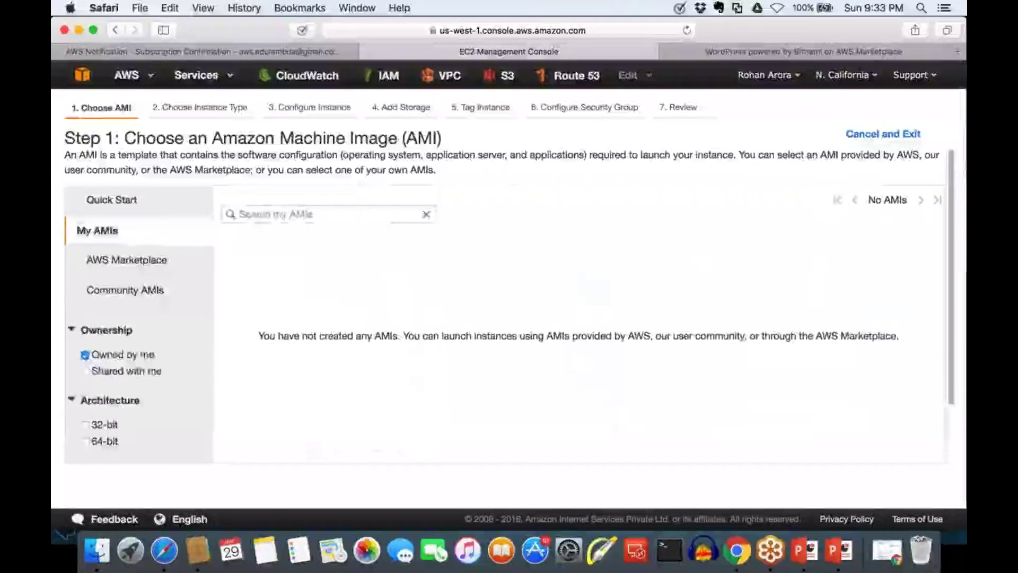
left_click(112, 261)
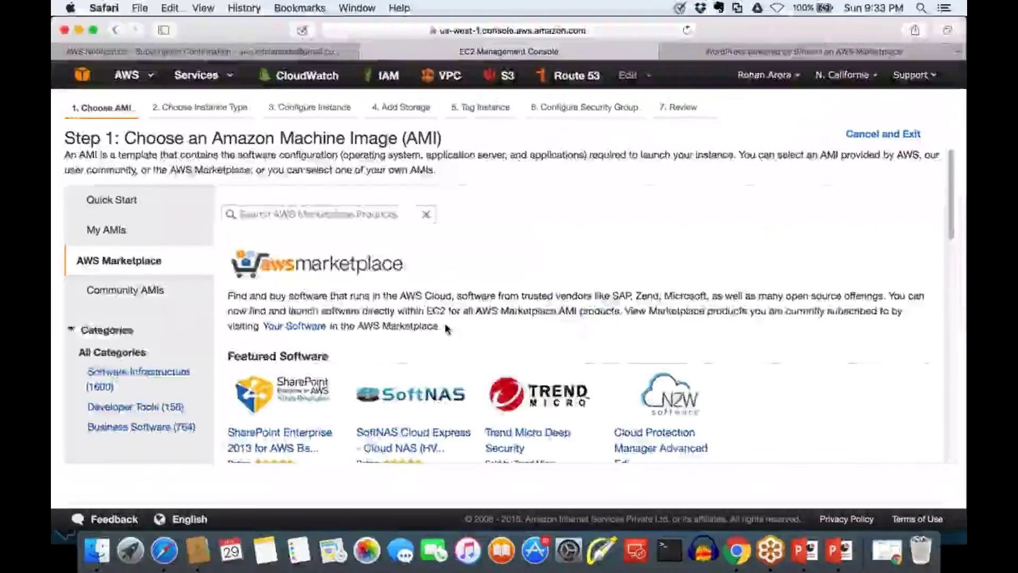
scroll(446, 328, "down", 5)
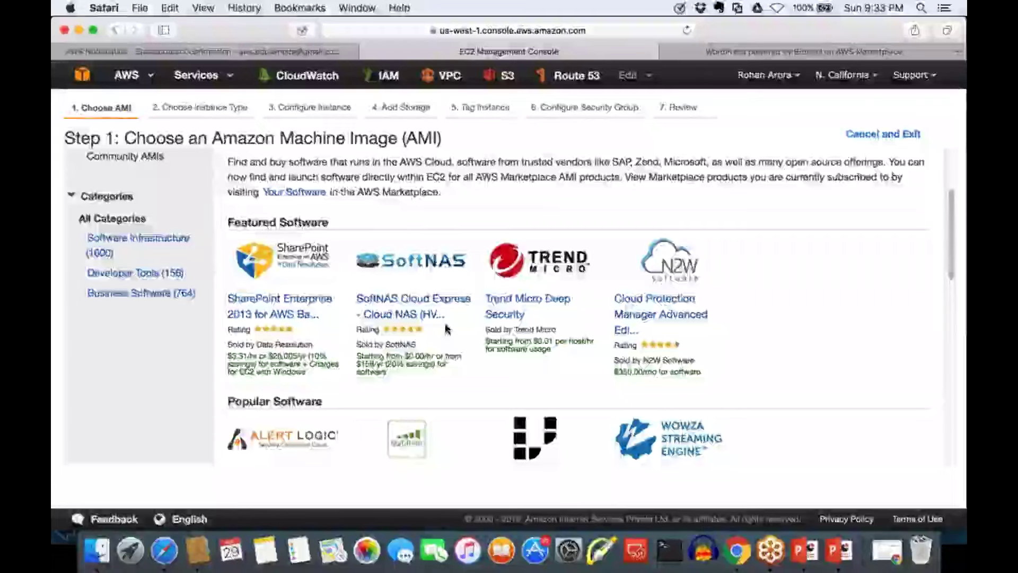
scroll(445, 328, "down", 5)
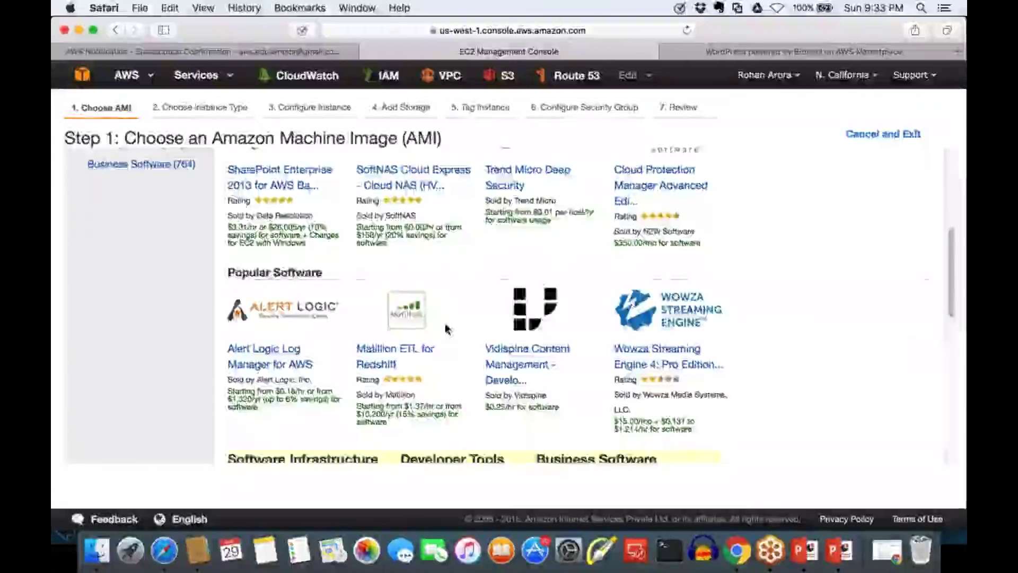
scroll(446, 329, "up", 1)
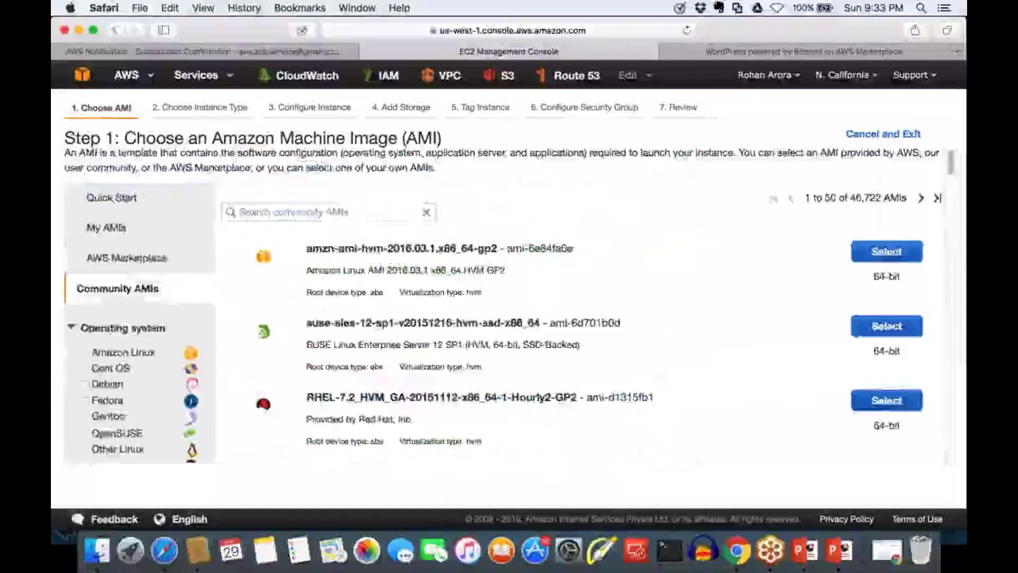
scroll(504, 318, "down", 5)
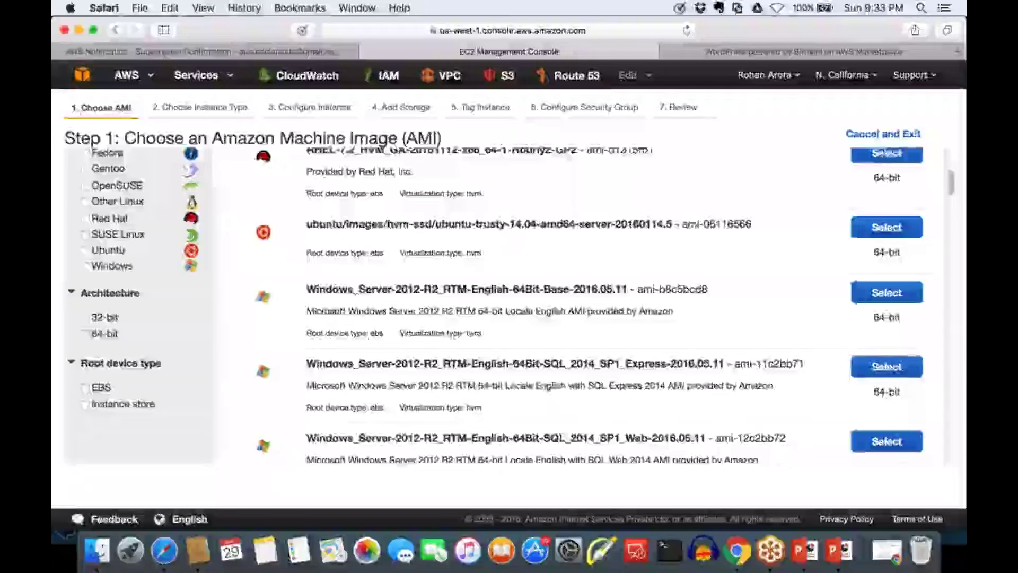
scroll(503, 307, "down", 1)
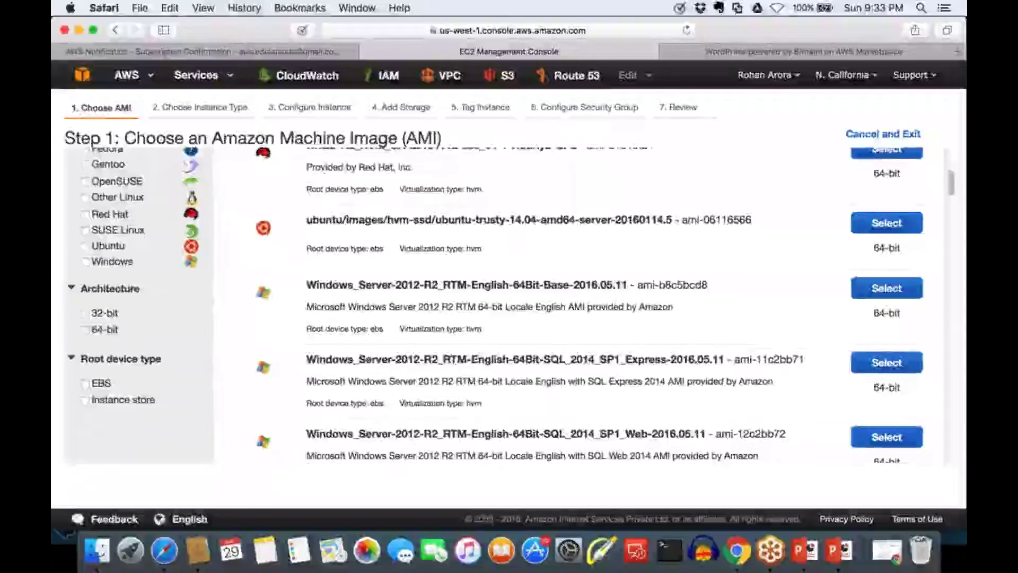
scroll(504, 307, "down", 10)
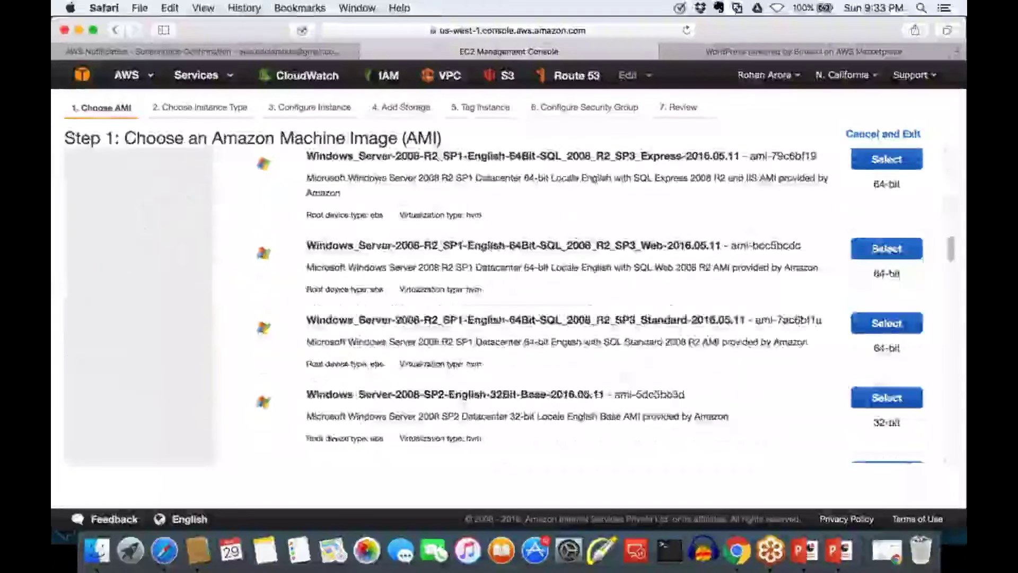
scroll(504, 307, "down", 5)
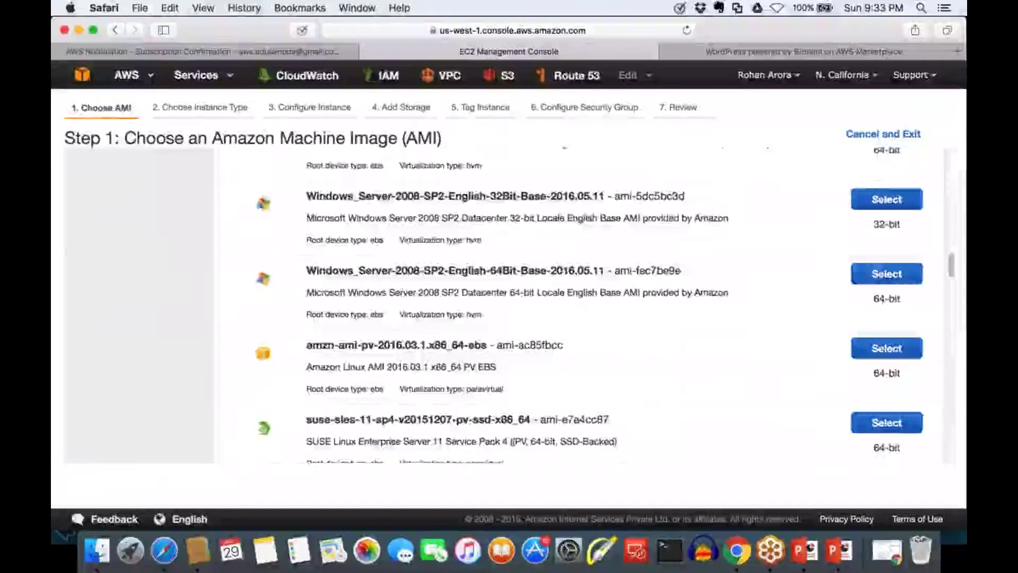
Go from My AMIs back to Quick Start and scroll the 22 AMIs to Windows Server 2012 R2 with SQL Express
left_click(139, 215)
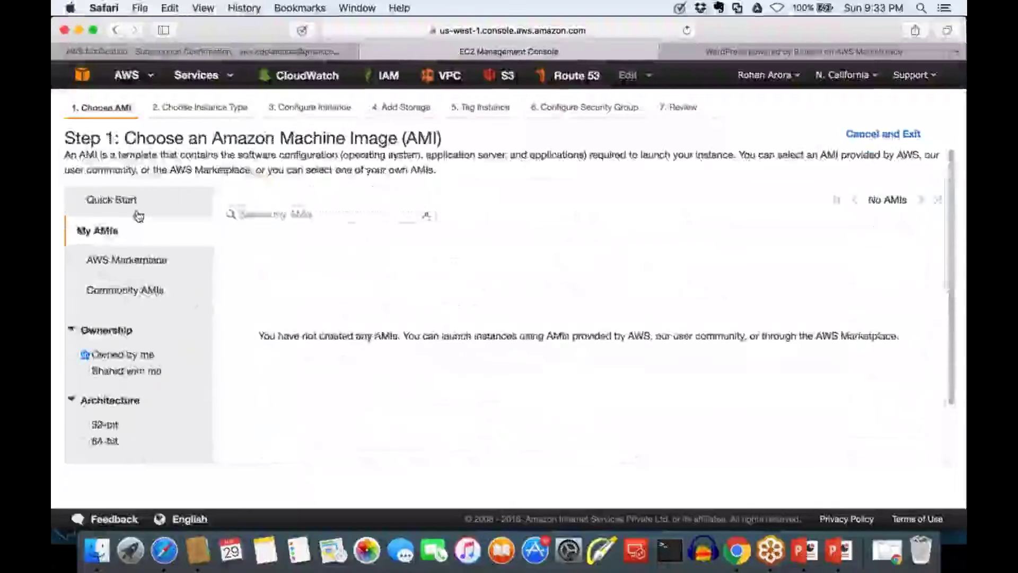
left_click(139, 215)
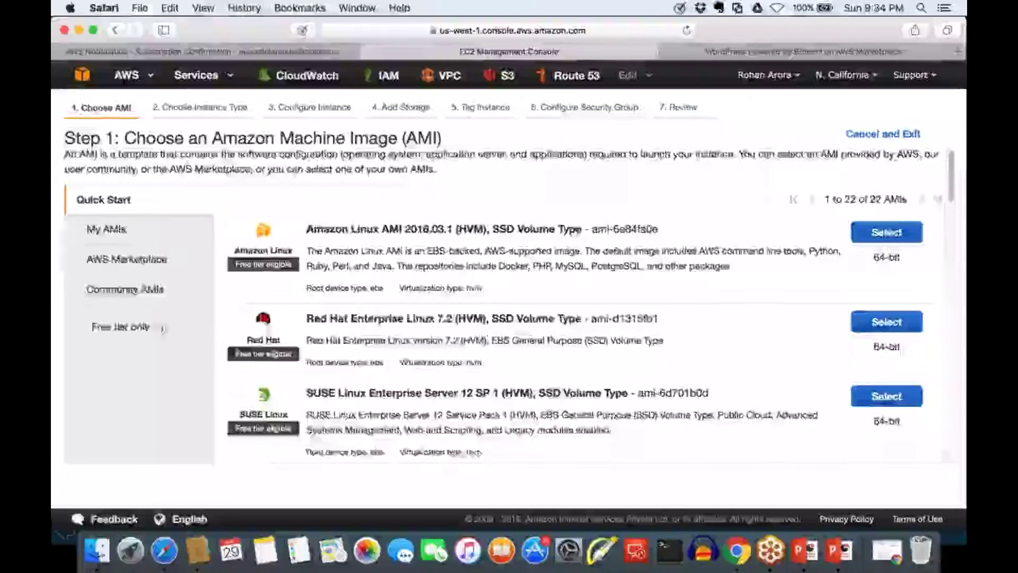
scroll(472, 263, "down", 1)
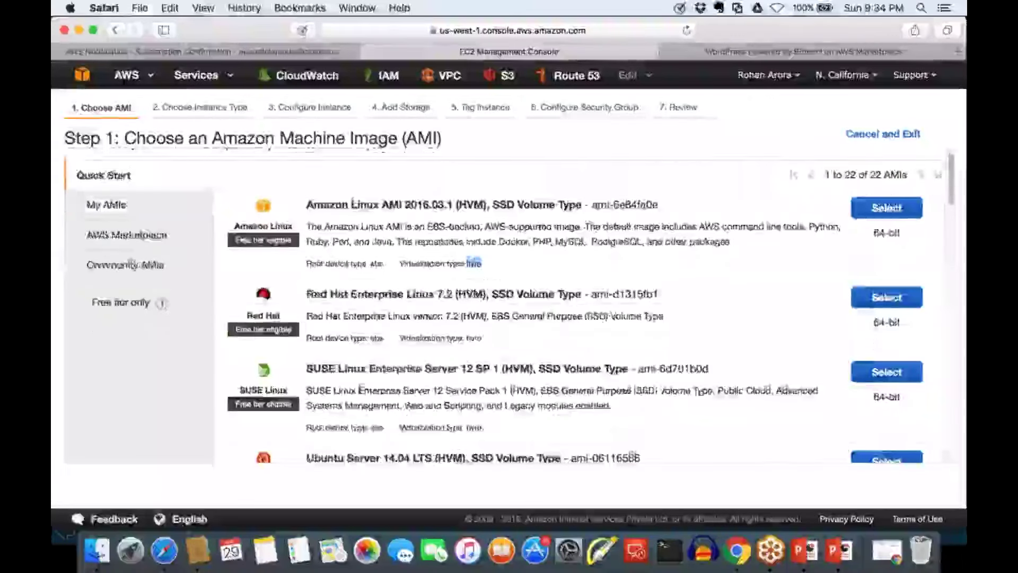
scroll(472, 263, "down", 3)
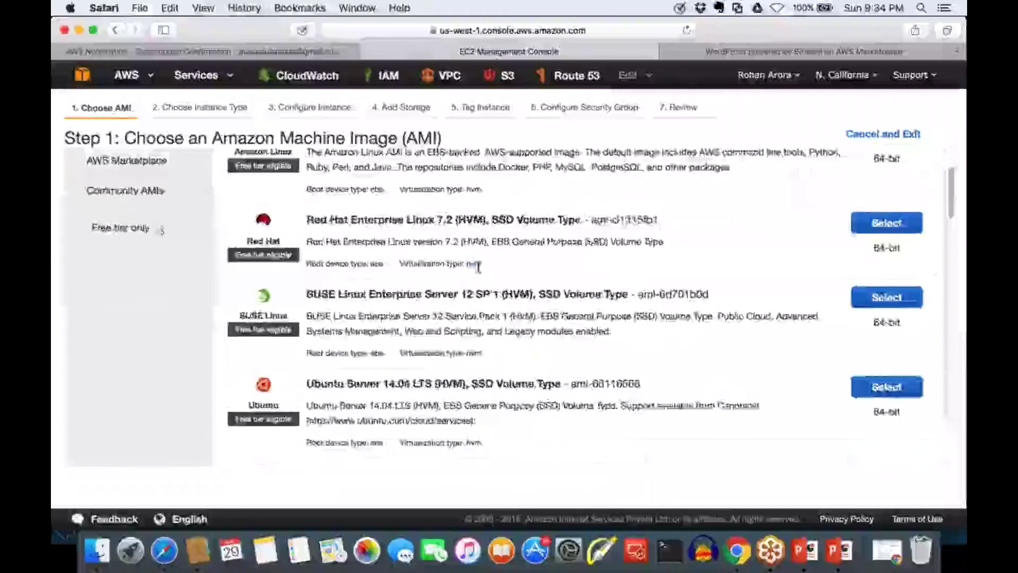
scroll(477, 267, "down", 1)
scroll(466, 264, "down", 8)
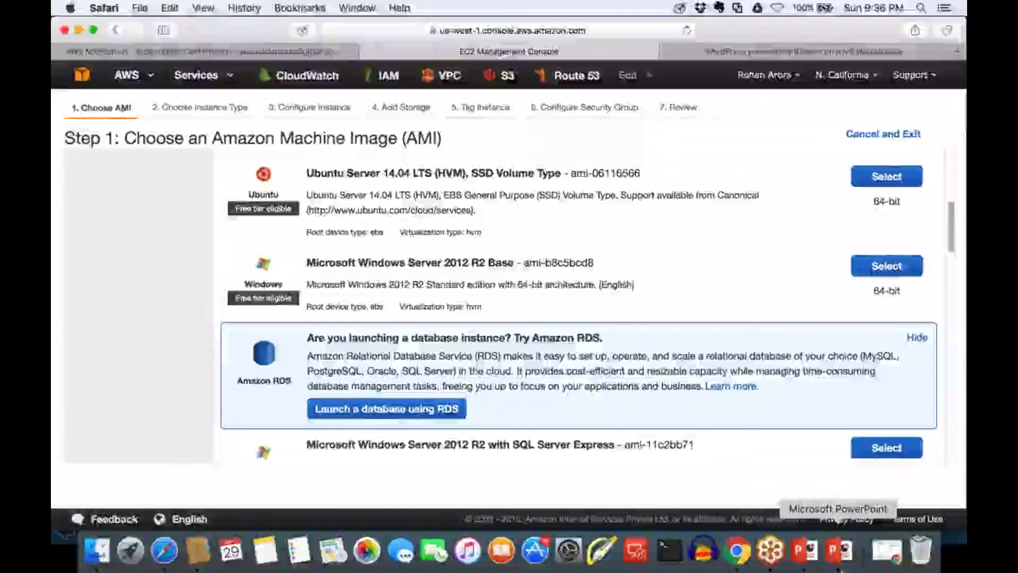
Switch to the PowerPoint slideshow and advance to the Security Groups slide
left_click(843, 554)
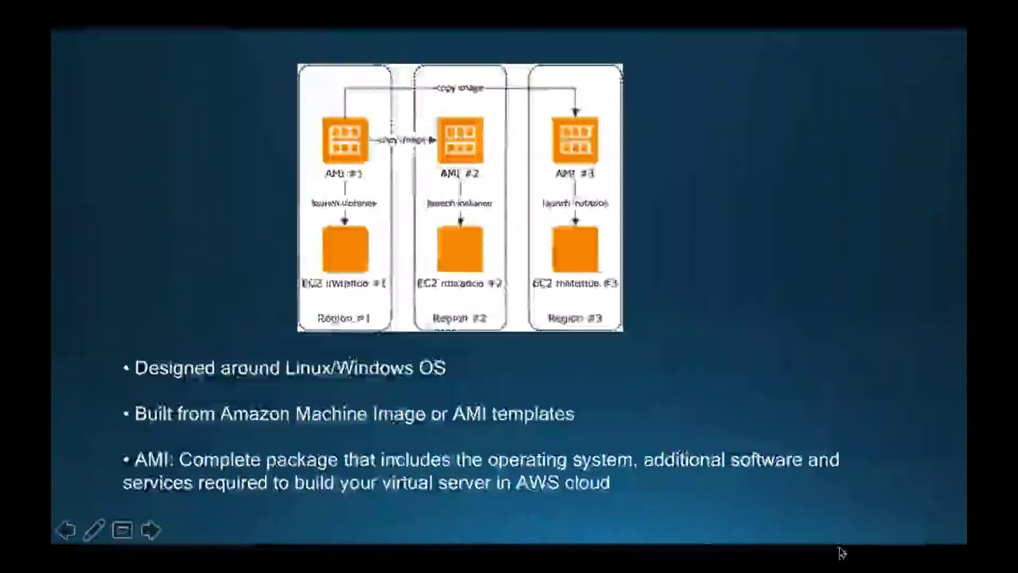
key("Right")
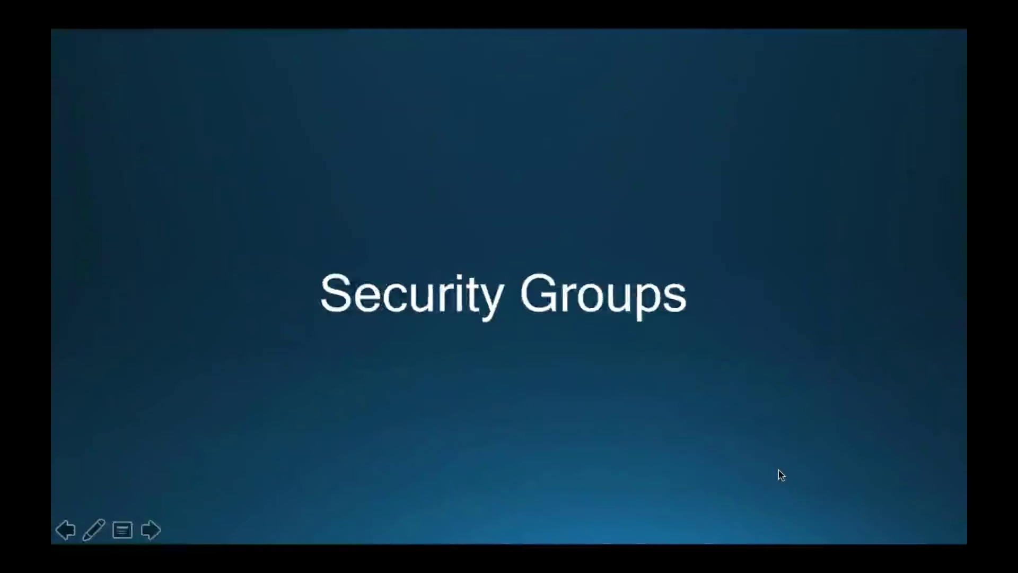
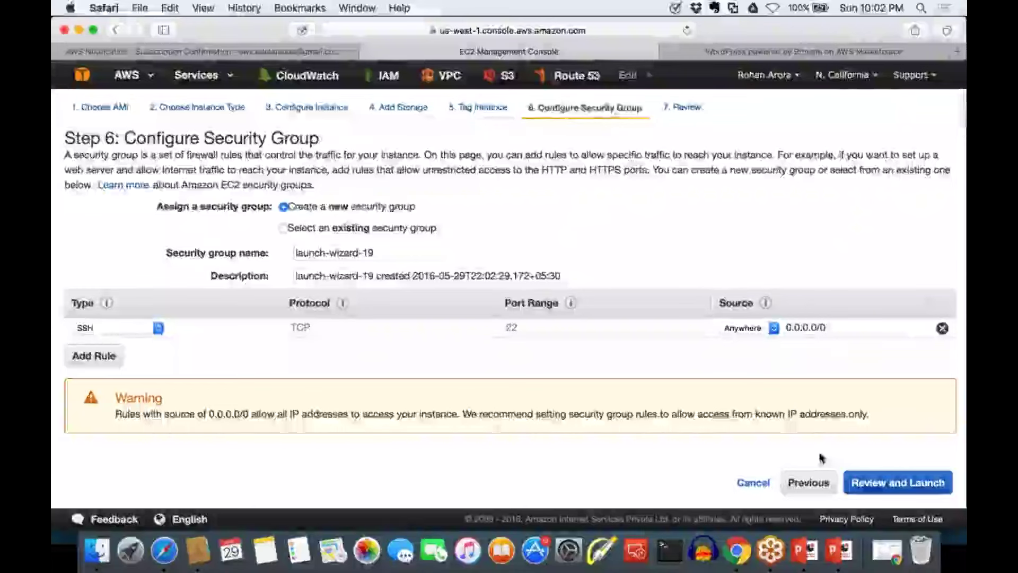
Highlight the security-group introduction text, then switch to selecting an existing security group
left_click_drag(85, 136, 321, 139)
left_click(83, 133)
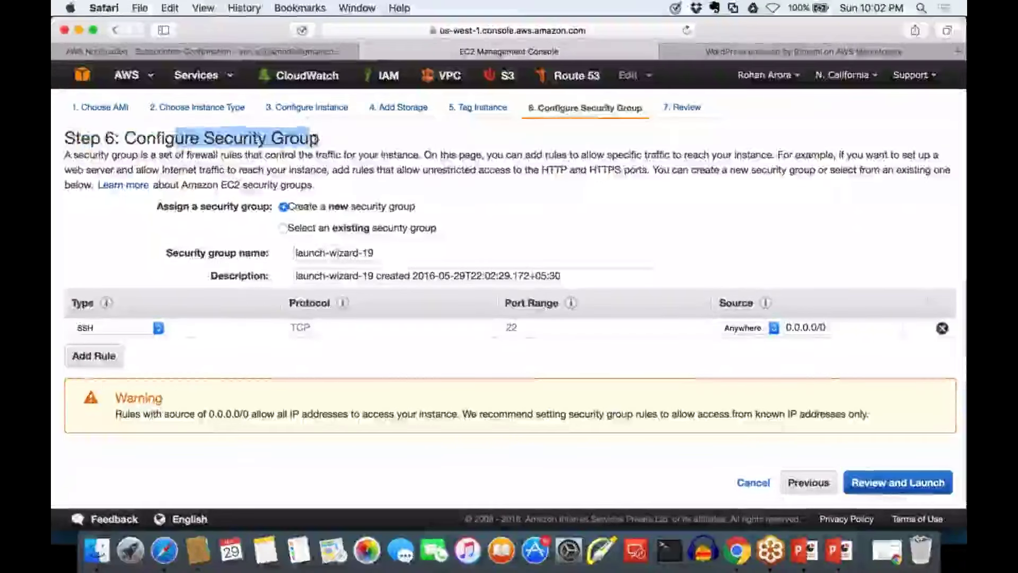
left_click(323, 138)
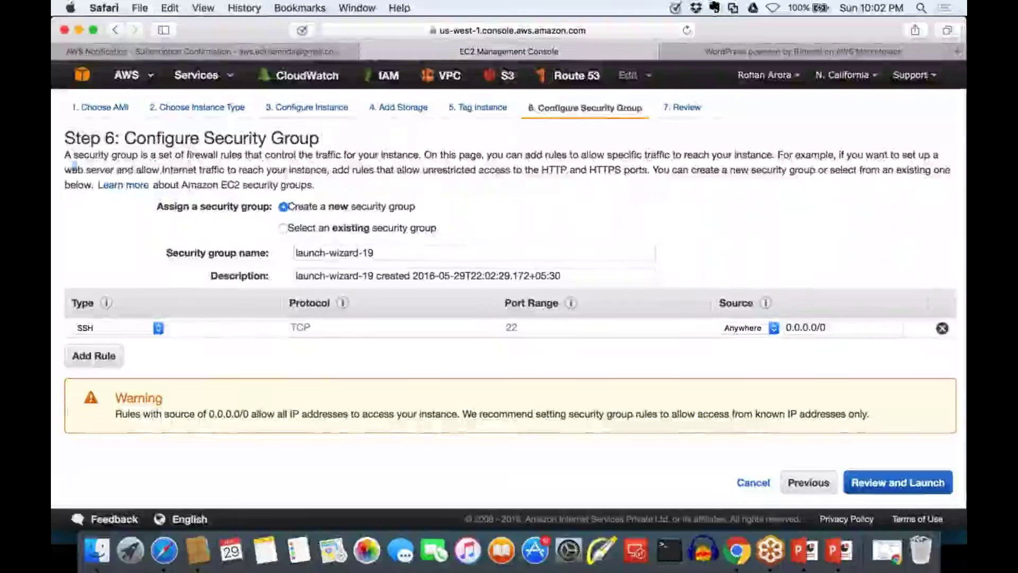
left_click_drag(71, 164, 166, 158)
left_click(201, 154)
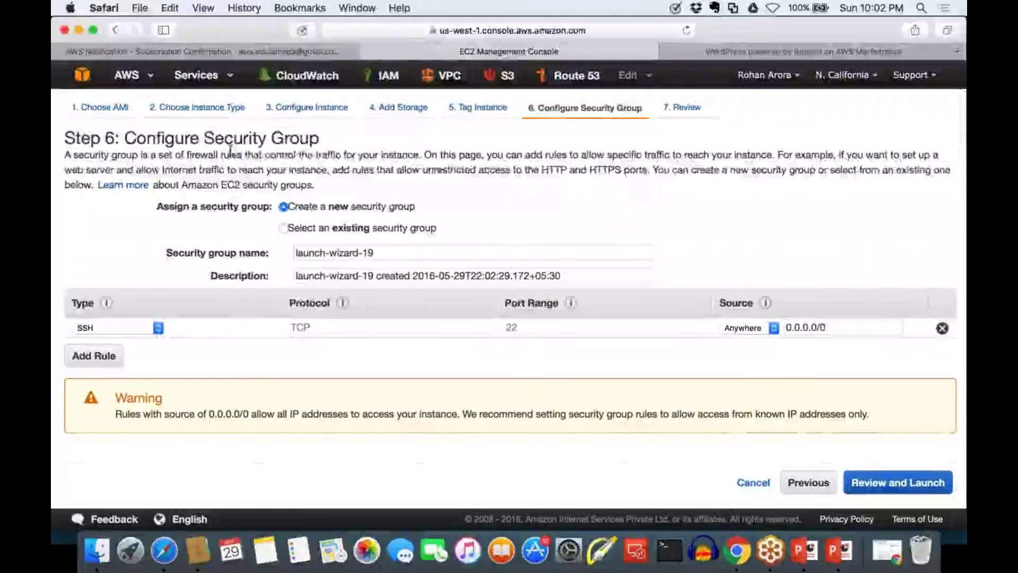
left_click_drag(283, 151, 421, 155)
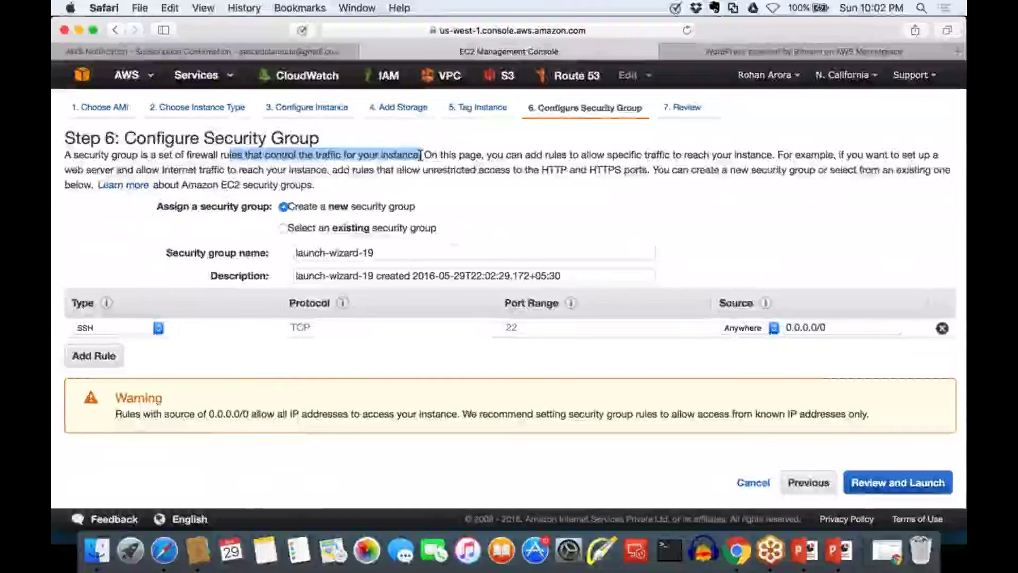
left_click(285, 232)
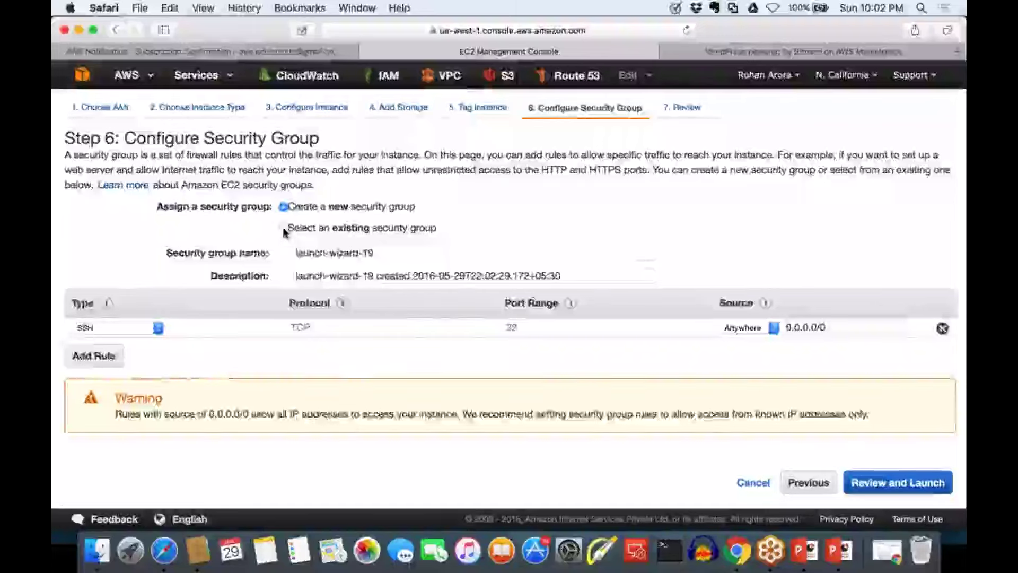
left_click(283, 228)
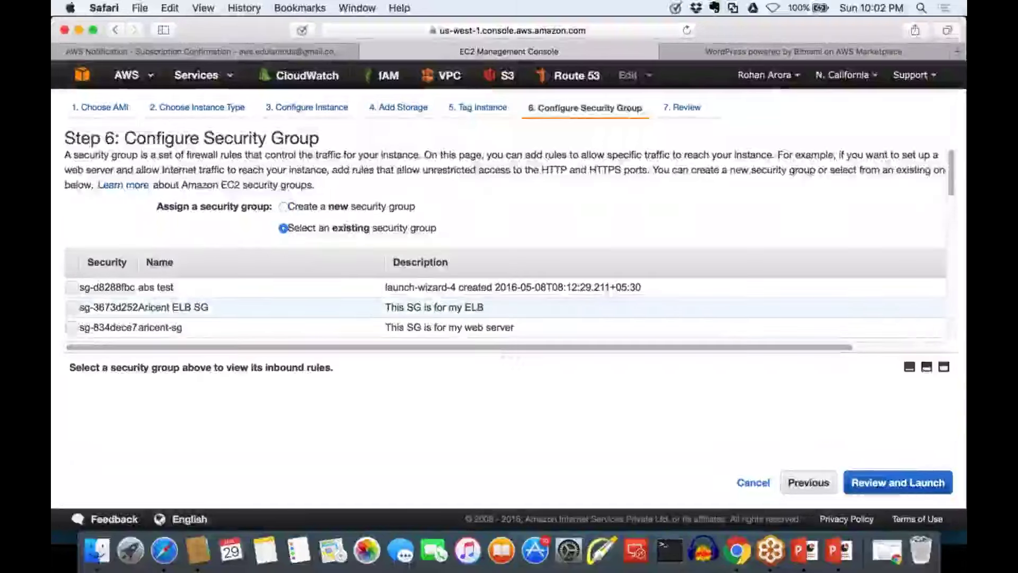
Scroll through the existing groups, then switch back to creating a new security group
scroll(503, 265, "down", 5)
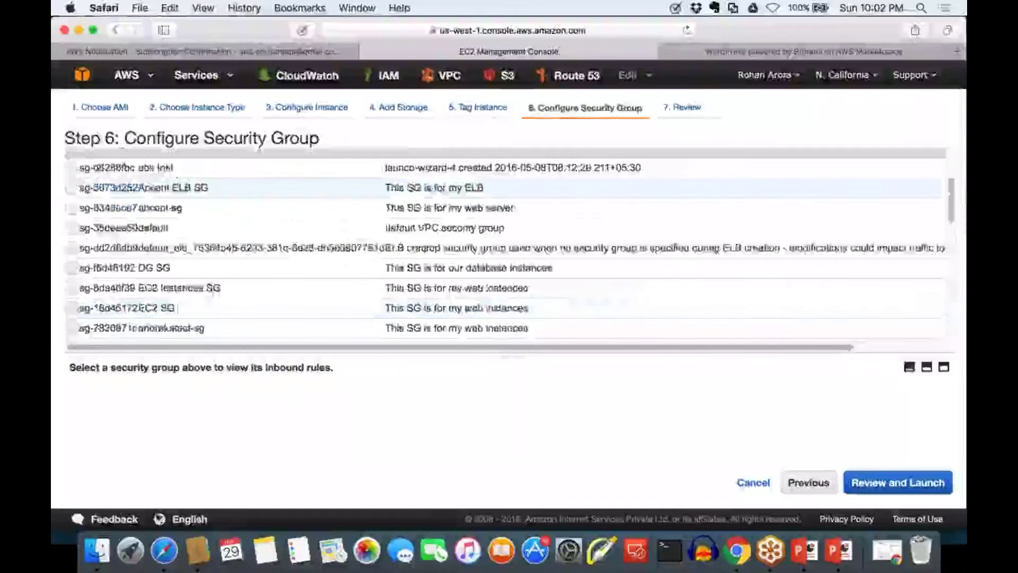
scroll(503, 250, "down", 10)
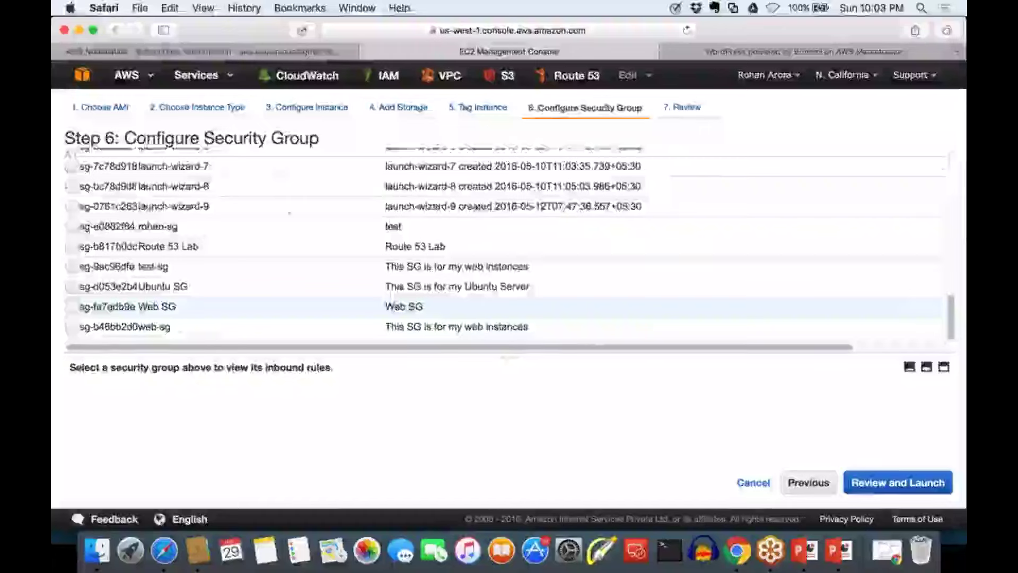
scroll(284, 207, "up", 10)
left_click(284, 207)
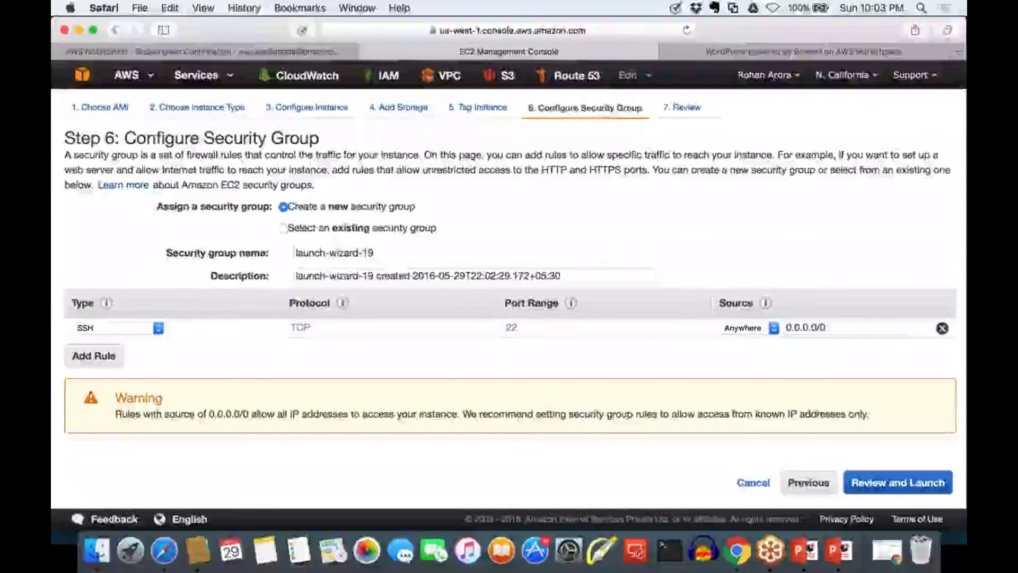
left_click_drag(173, 253, 267, 253)
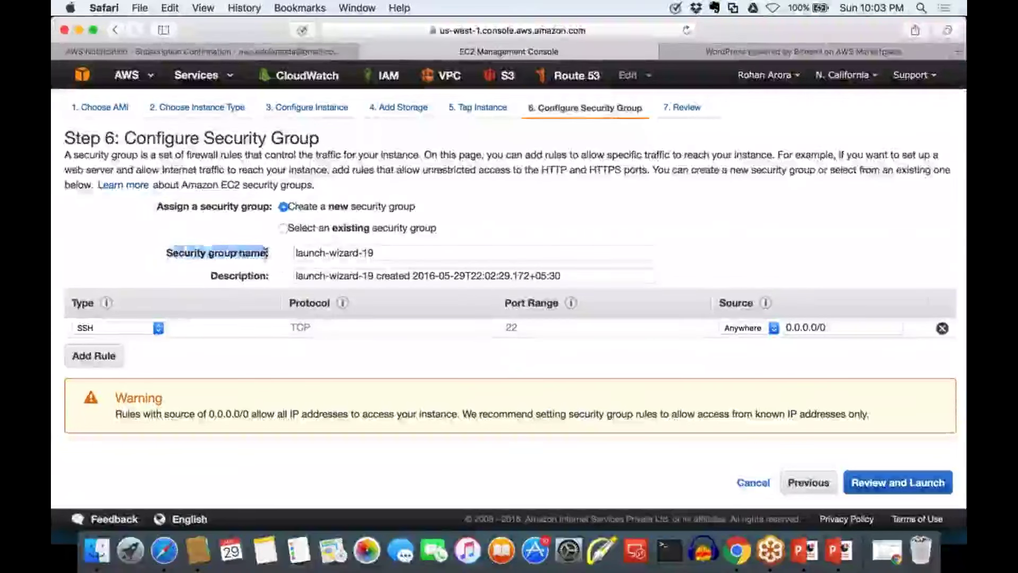
left_click(280, 264)
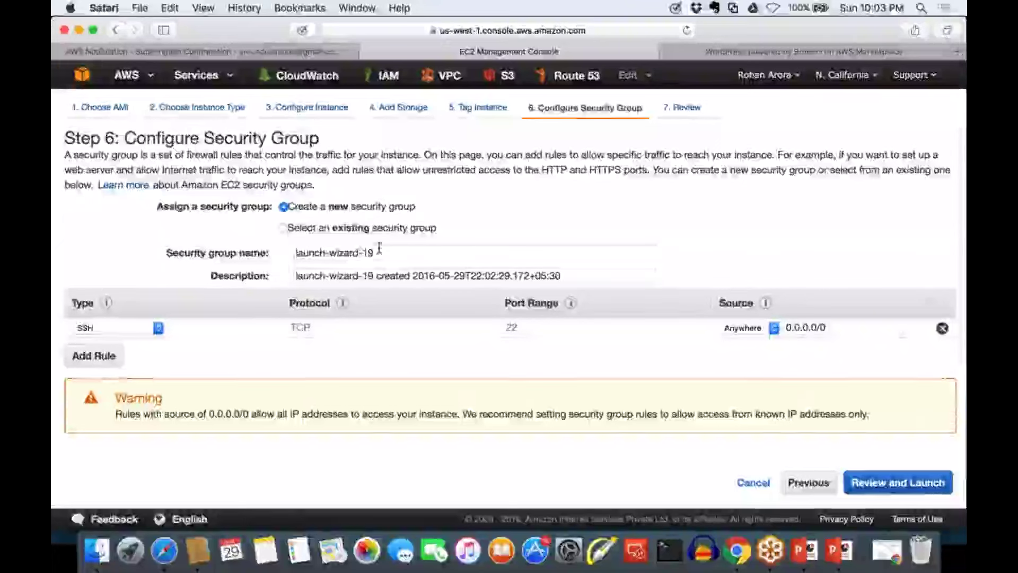
triple_click(410, 248)
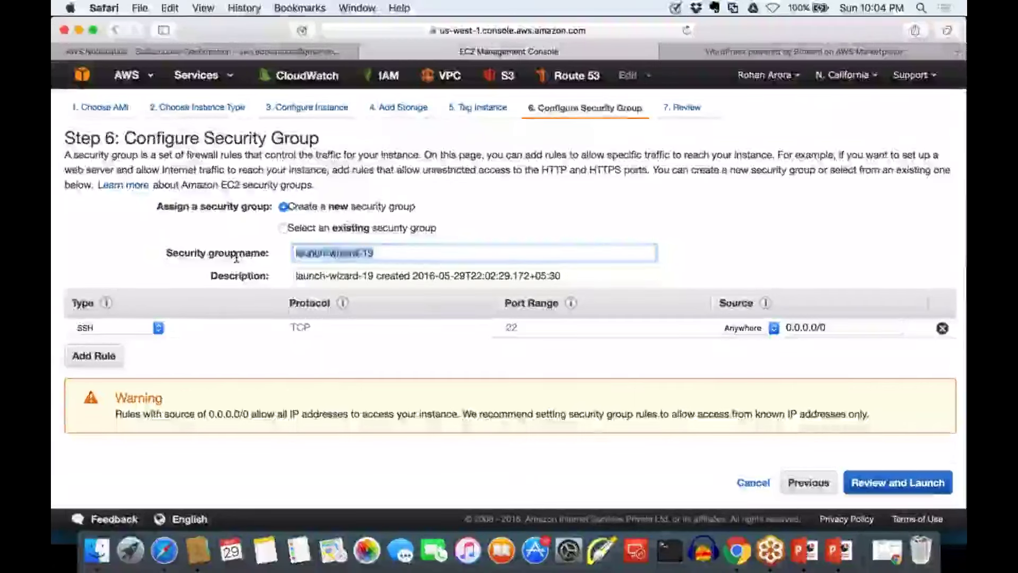
Name the group 'Web Server SG' and replace its description with 'This SG is for our web server'
type("Web Ser")
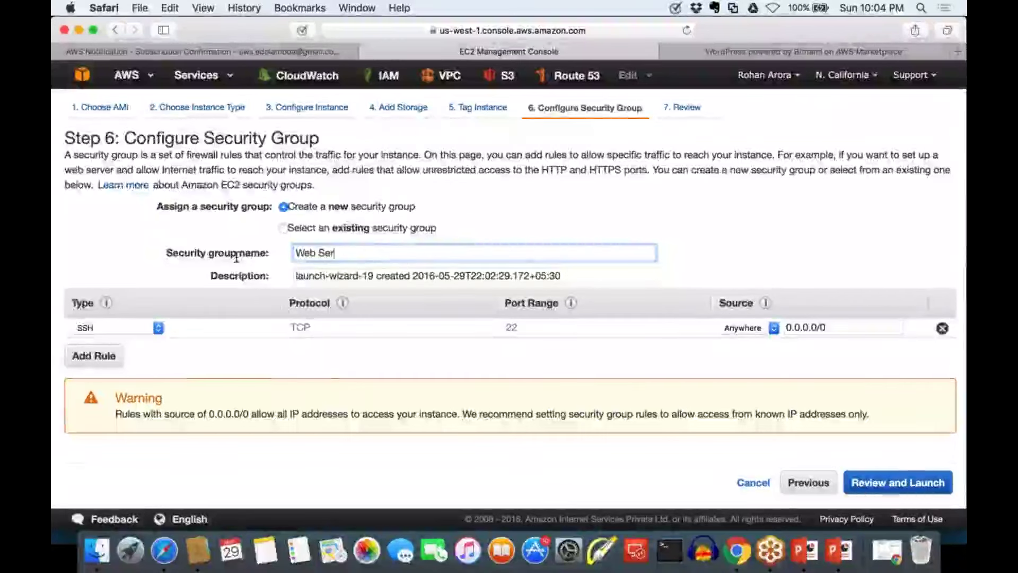
type("ver SG")
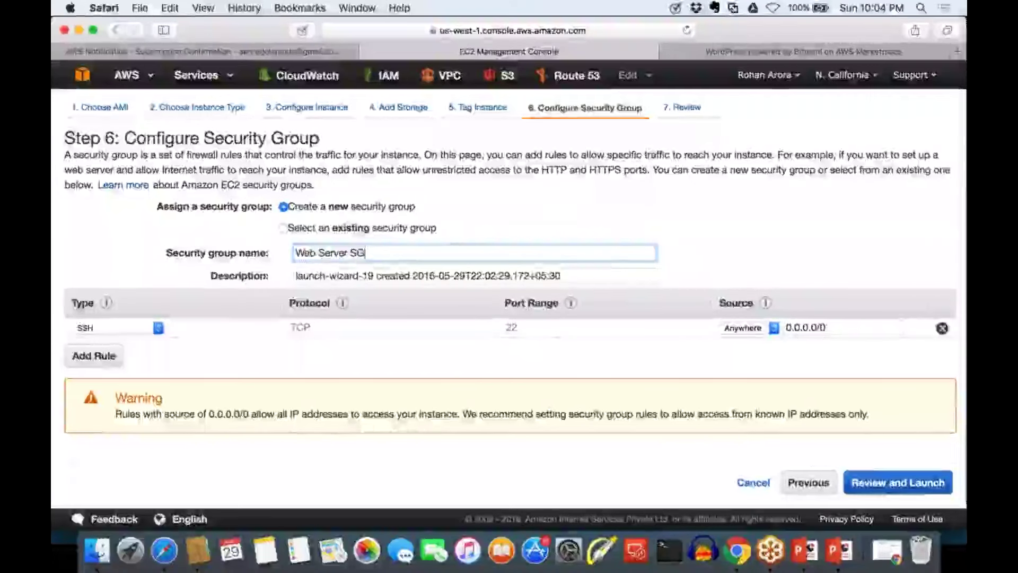
left_click_drag(607, 273, 295, 275)
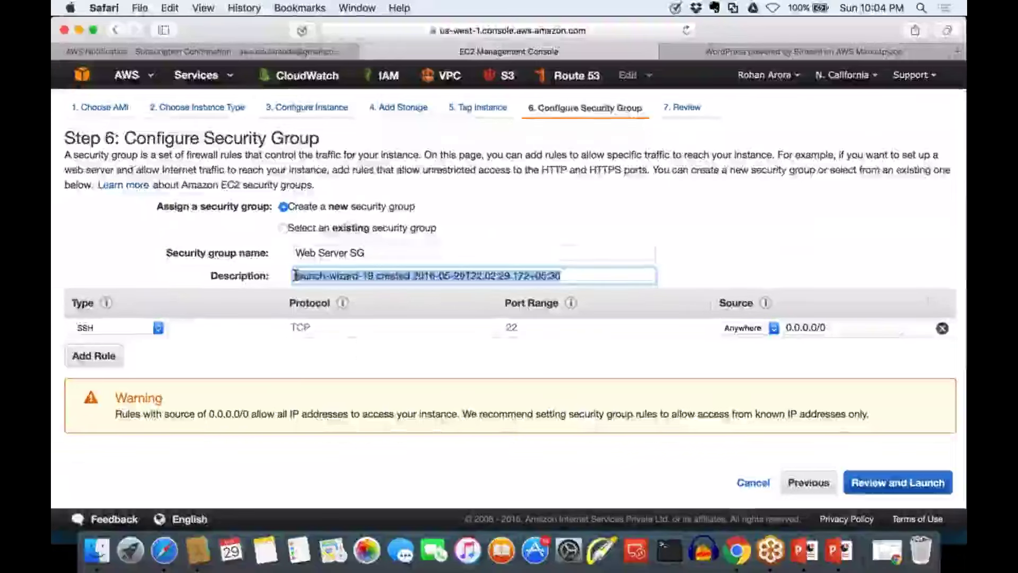
type("This ")
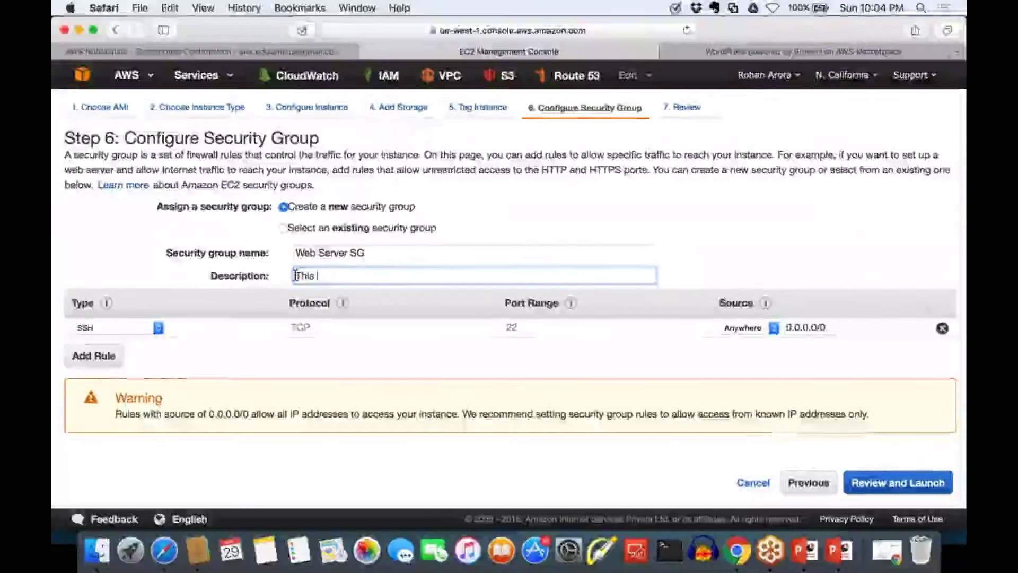
type("SG is for ")
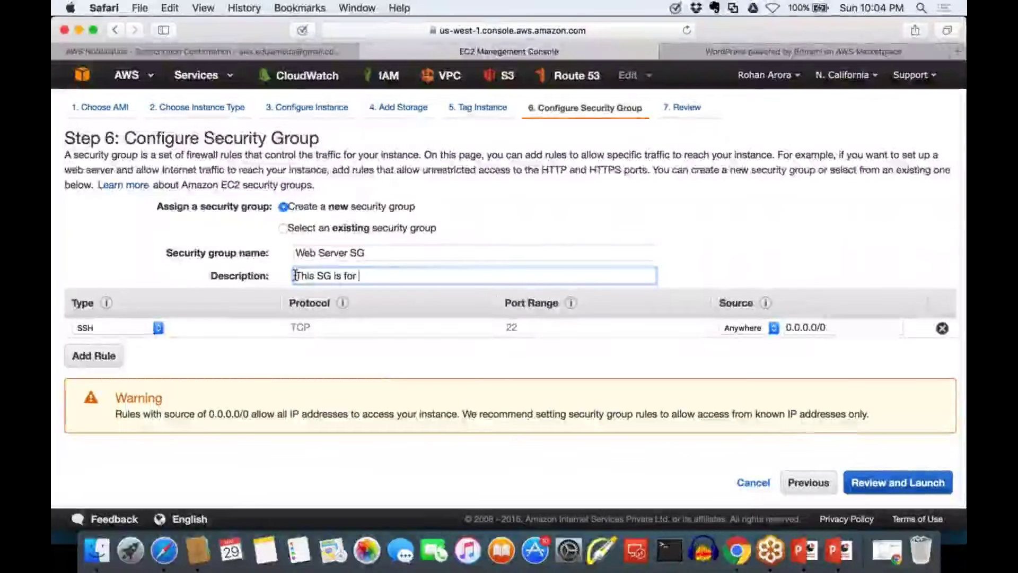
type("our we")
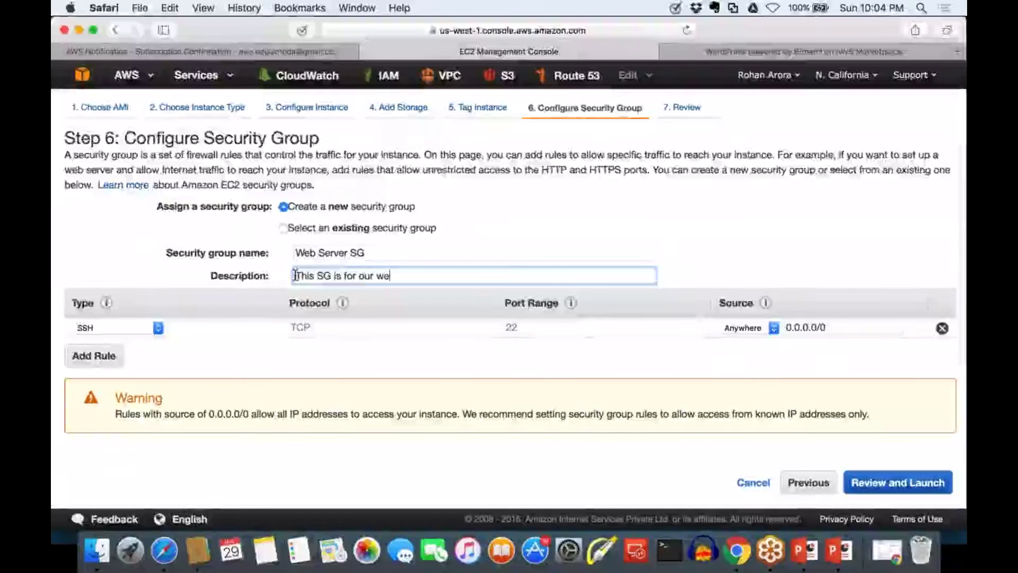
type("b server")
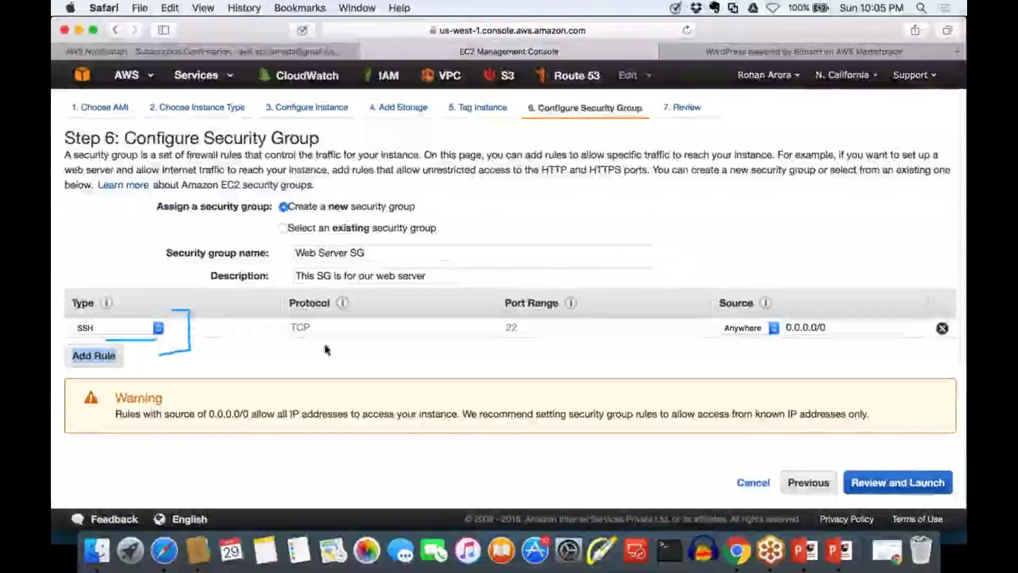
left_click_drag(295, 342, 344, 343)
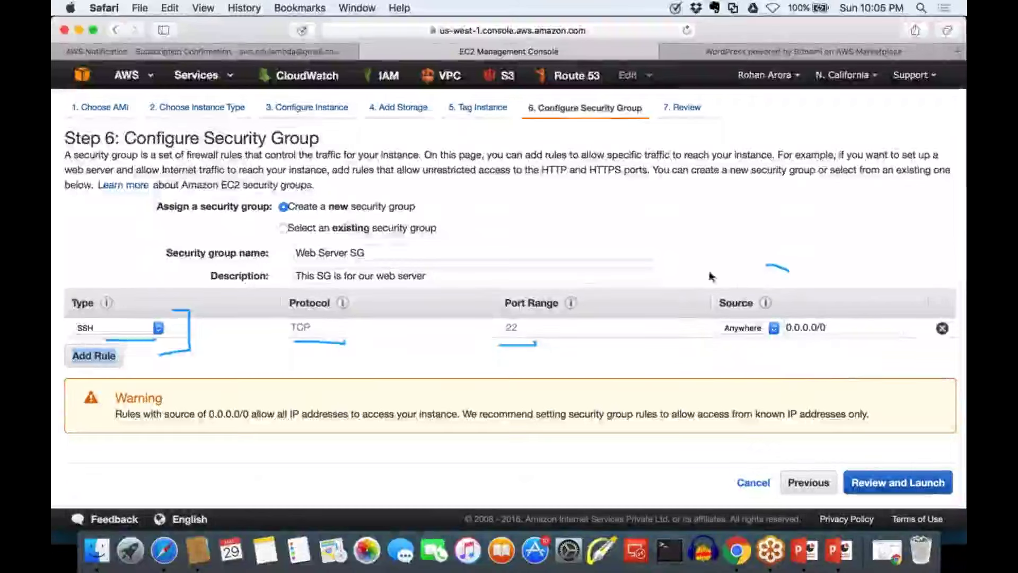
mouse_move(710, 275)
left_mouse_down()
mouse_move(738, 371)
mouse_move(896, 345)
mouse_move(811, 268)
mouse_move(785, 268)
left_mouse_up()
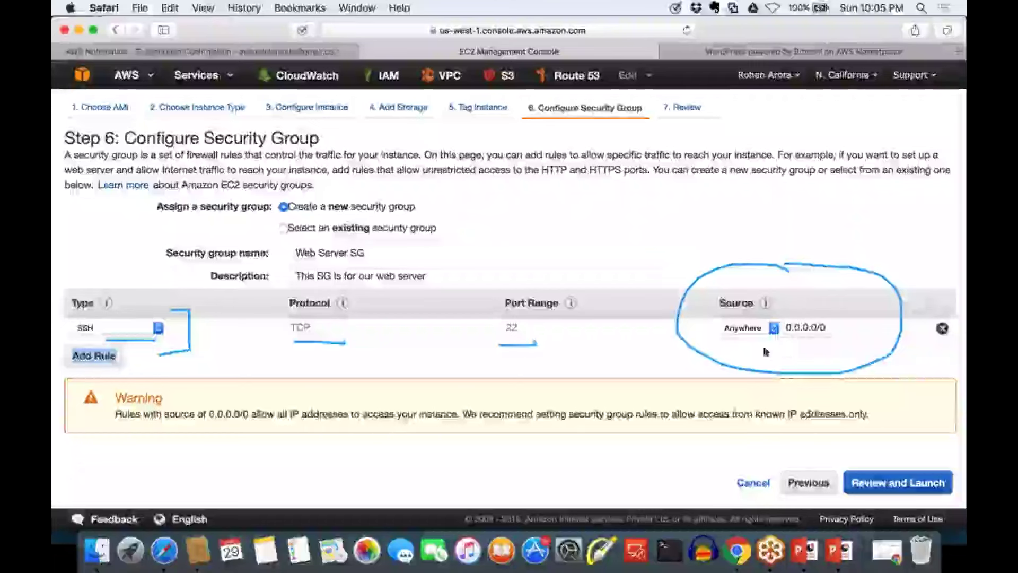
left_click_drag(730, 348, 825, 352)
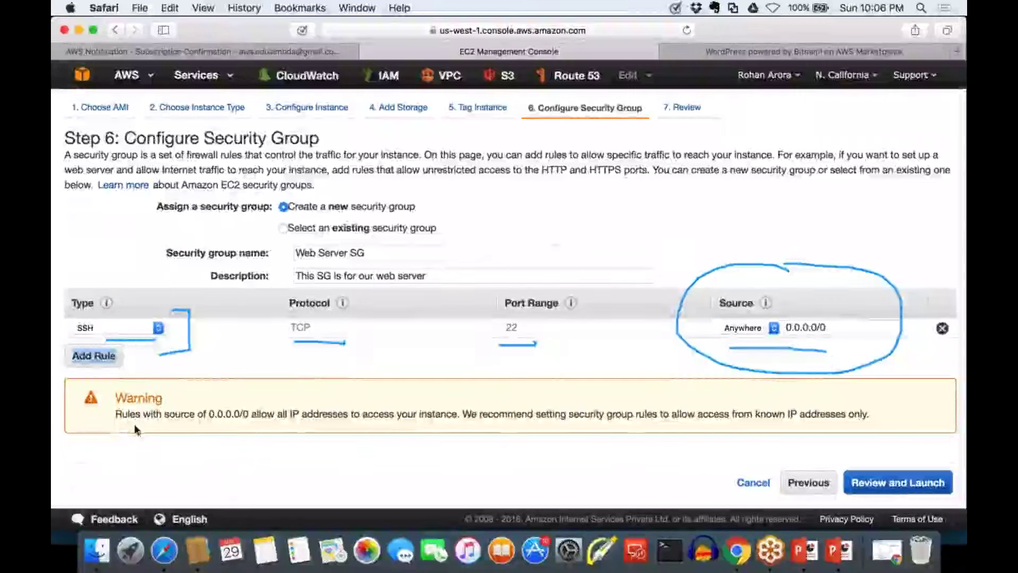
left_click_drag(130, 424, 864, 427)
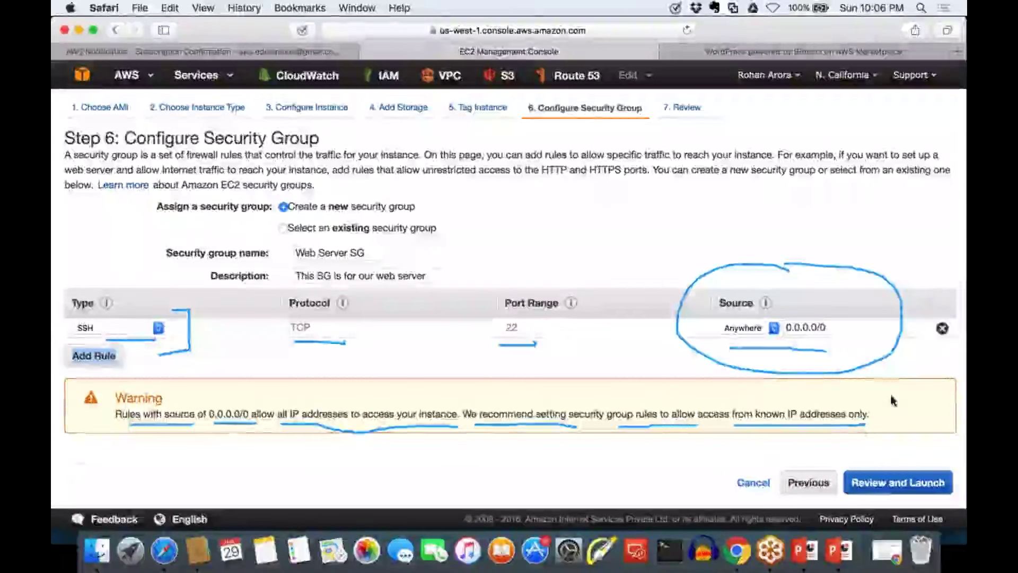
key("Escape")
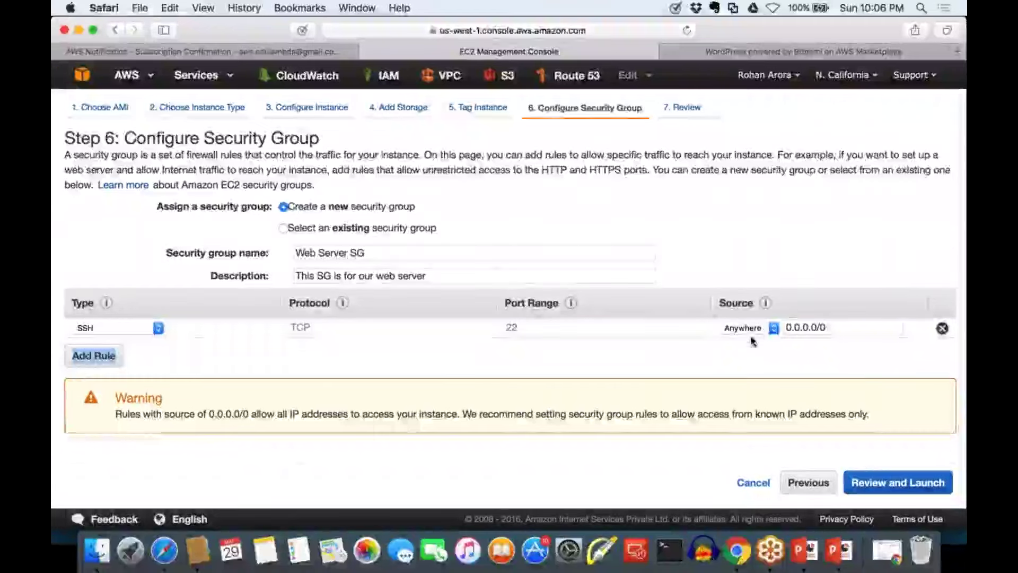
Set the SSH rule's source to My IP and highlight the detected /32 address
left_click(745, 328)
left_click(750, 343)
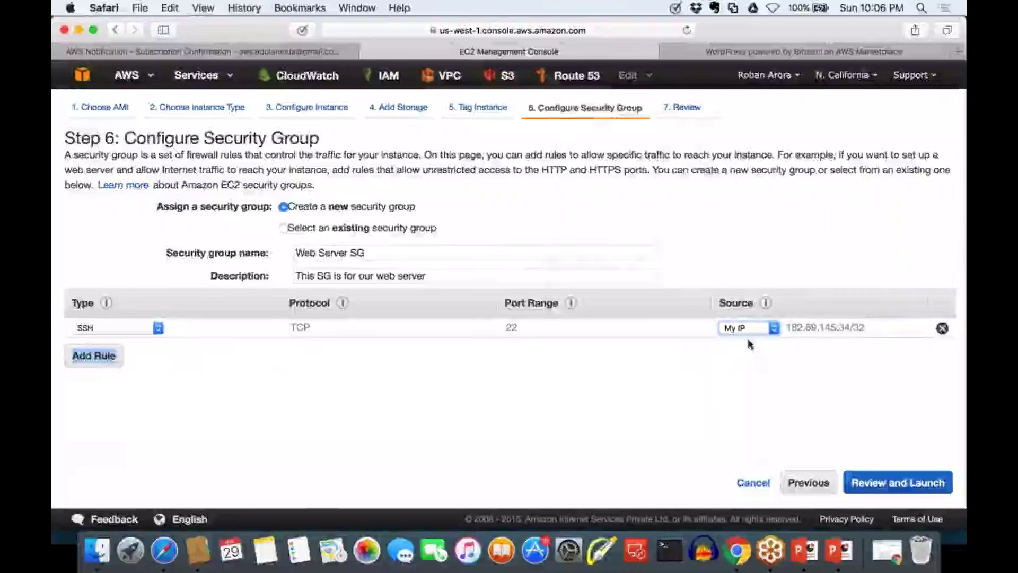
left_click_drag(865, 327, 789, 326)
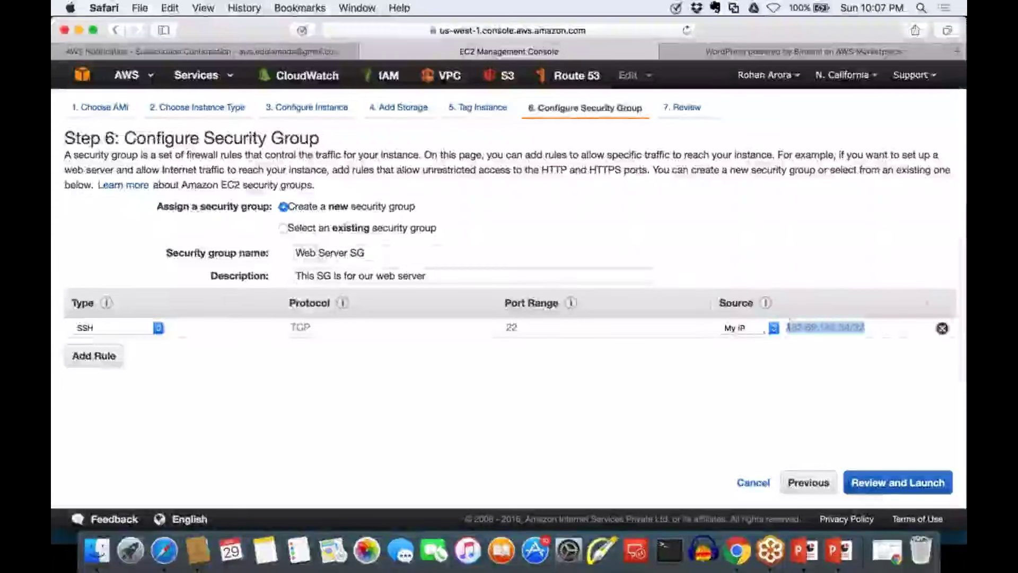
left_click(885, 321)
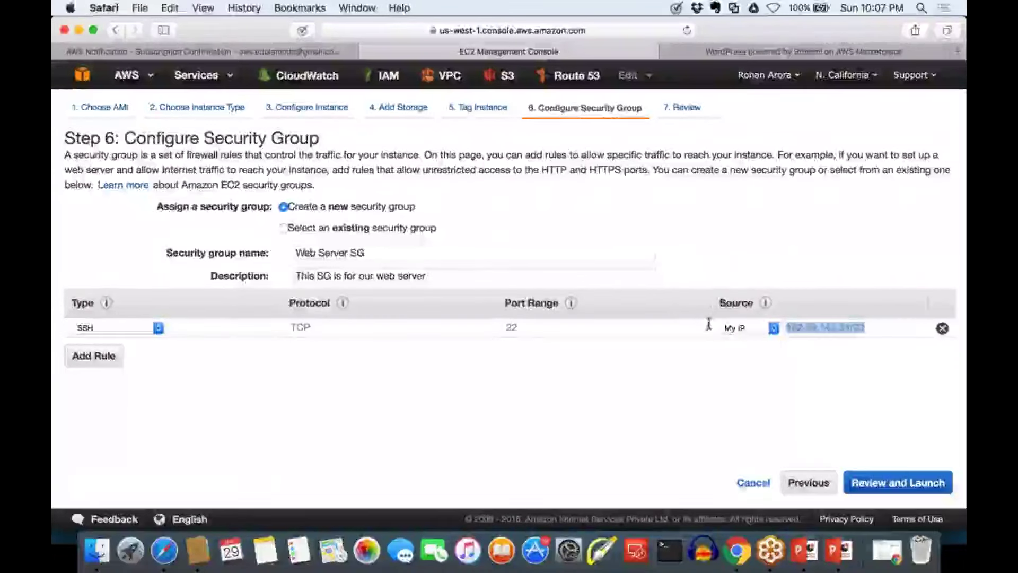
Change the SSH source to Custom IP and edit the address to 182.69.145.0/24
left_click(742, 328)
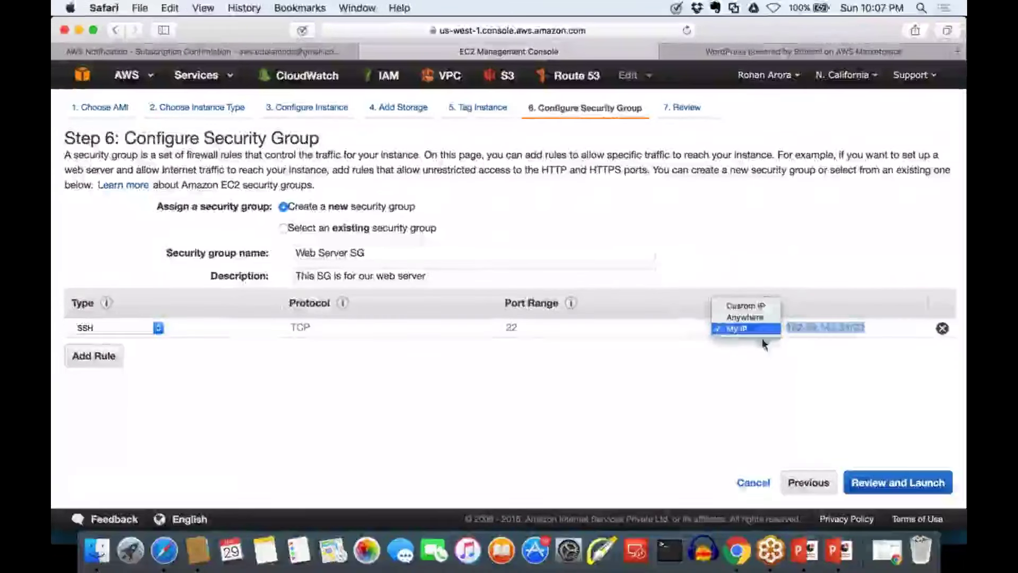
left_click(752, 306)
left_click(854, 326)
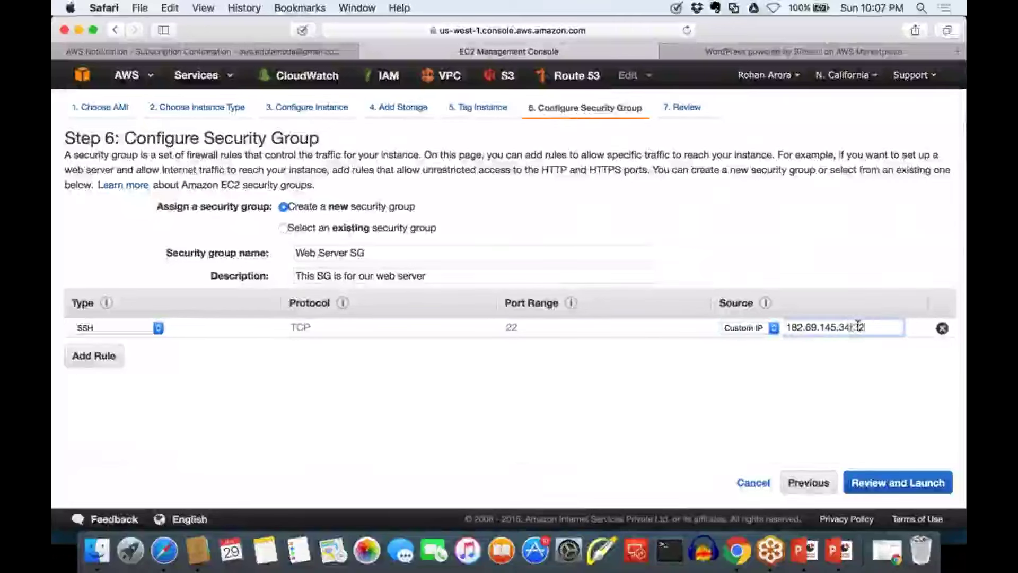
key("BackSpace")
key("BackSpace")
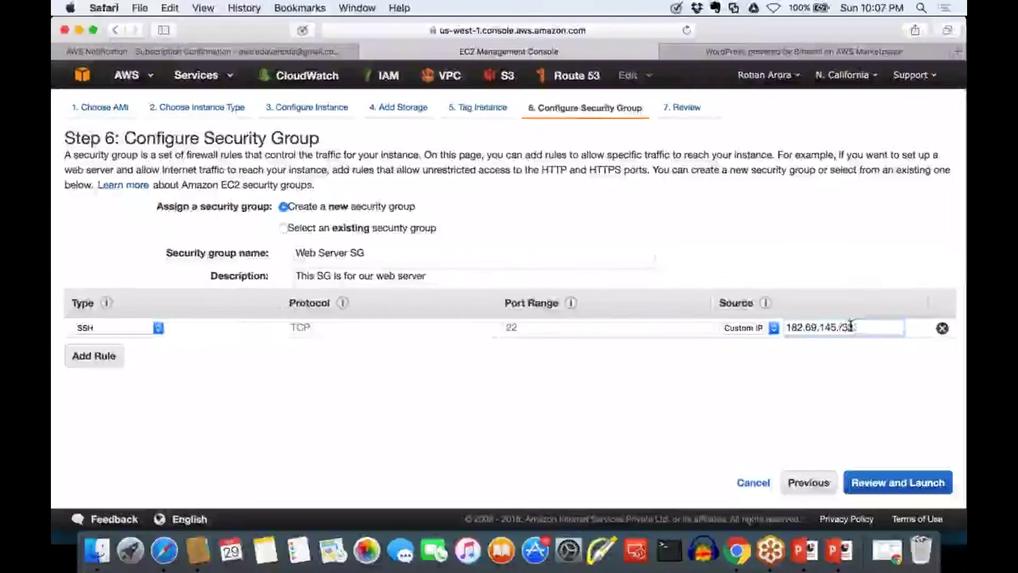
type("58")
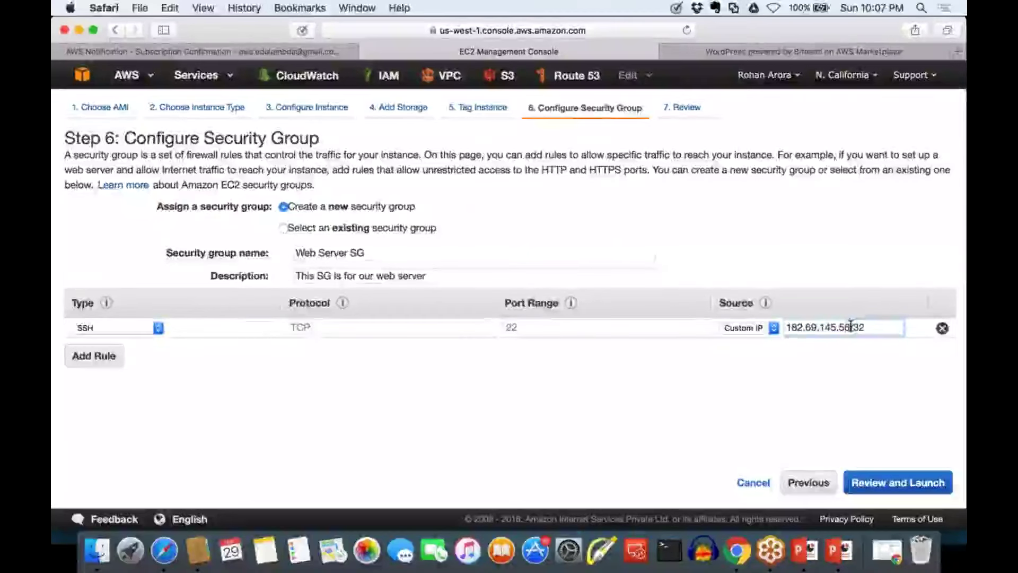
key("BackSpace")
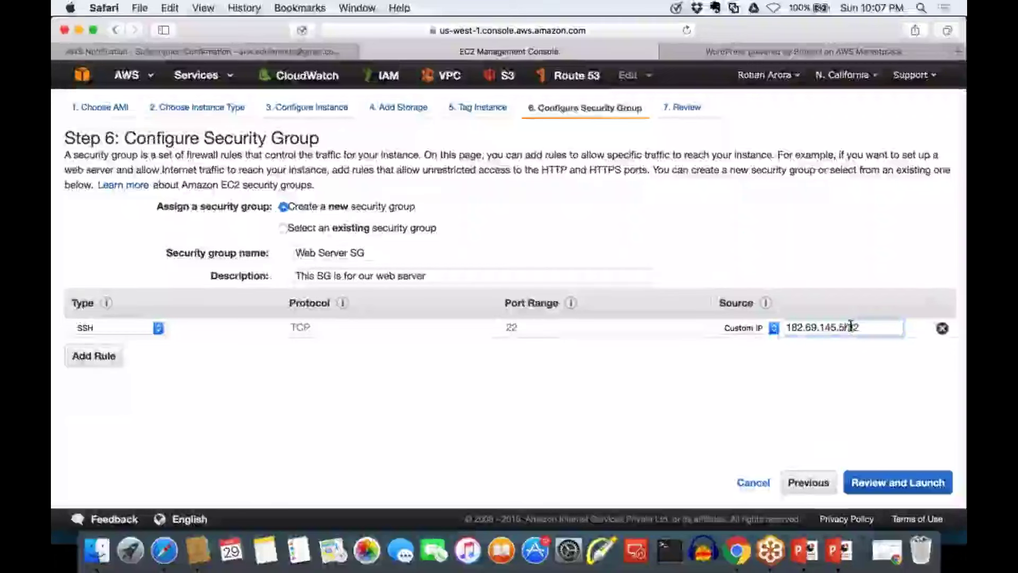
key("BackSpace")
type("0")
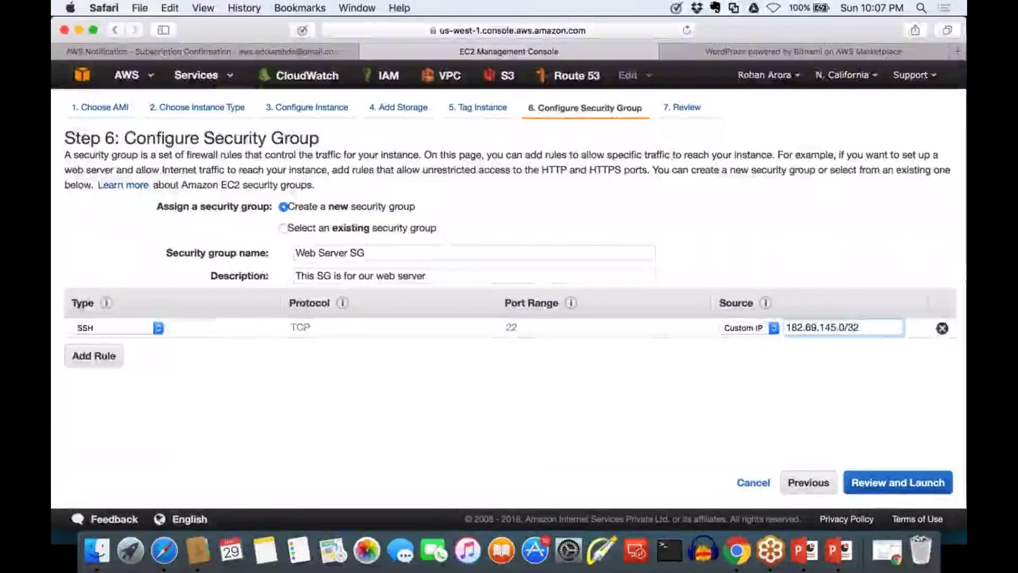
key("BackSpace")
key("BackSpace")
type("24")
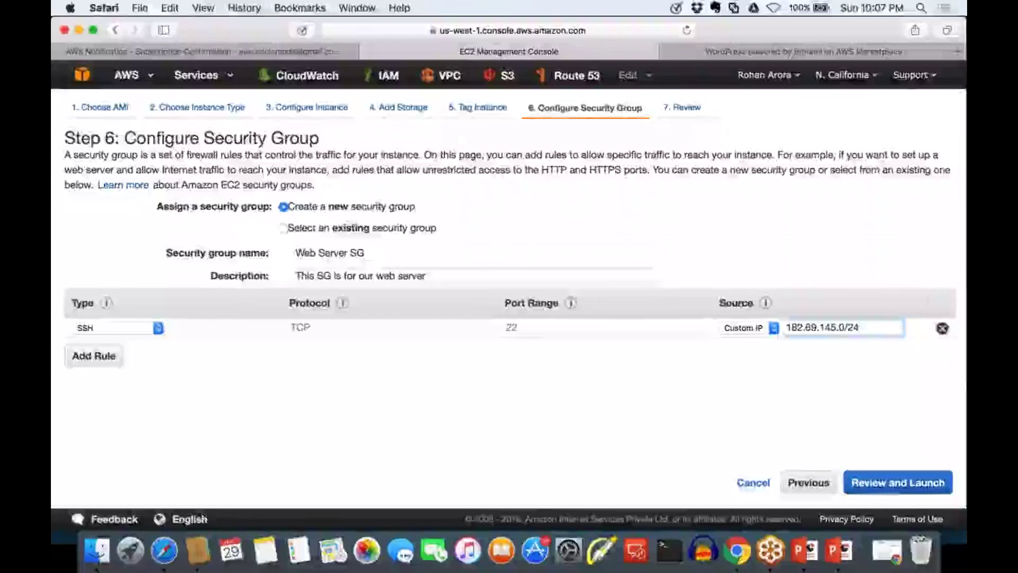
left_click_drag(787, 327, 859, 327)
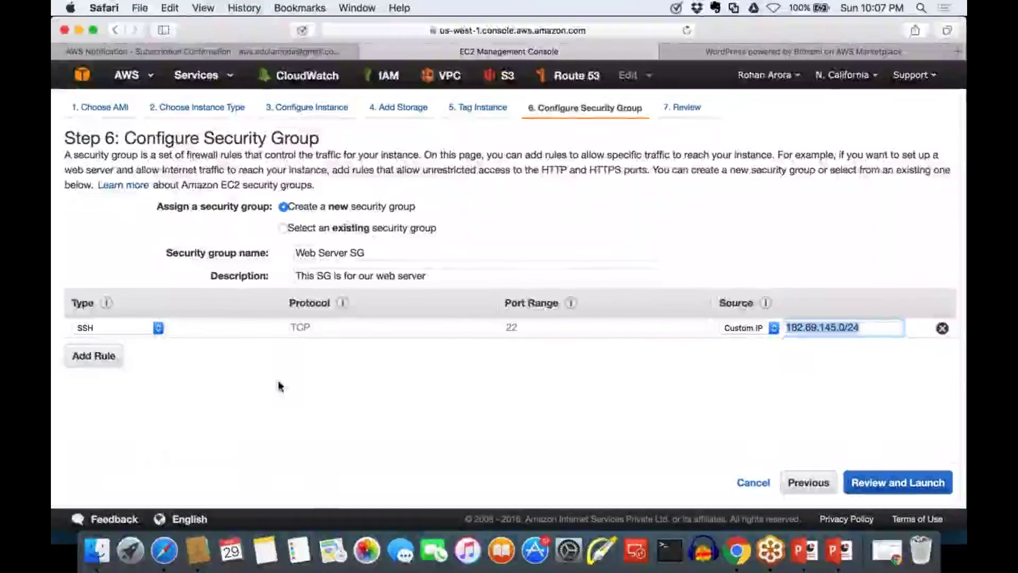
left_click_drag(100, 365, 101, 371)
Add a second inbound rule, leaving its type as Custom TCP Rule on port 0
left_click(102, 359)
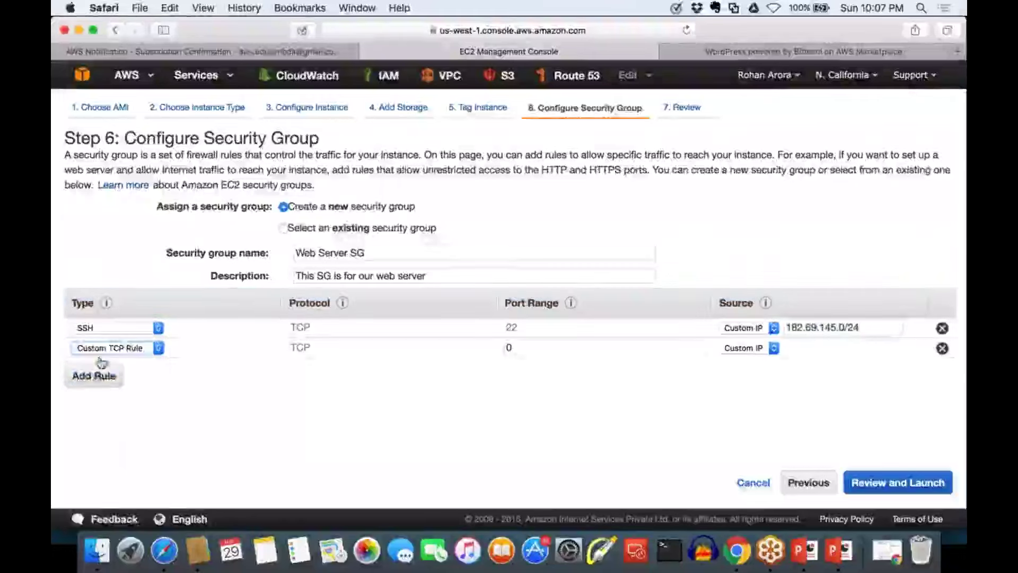
left_click(146, 359)
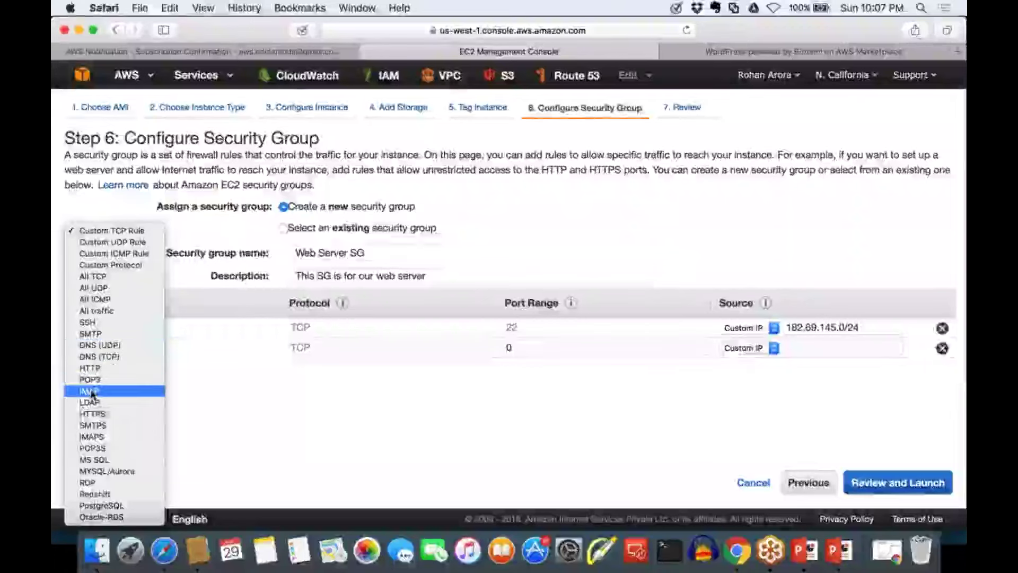
left_click(212, 419)
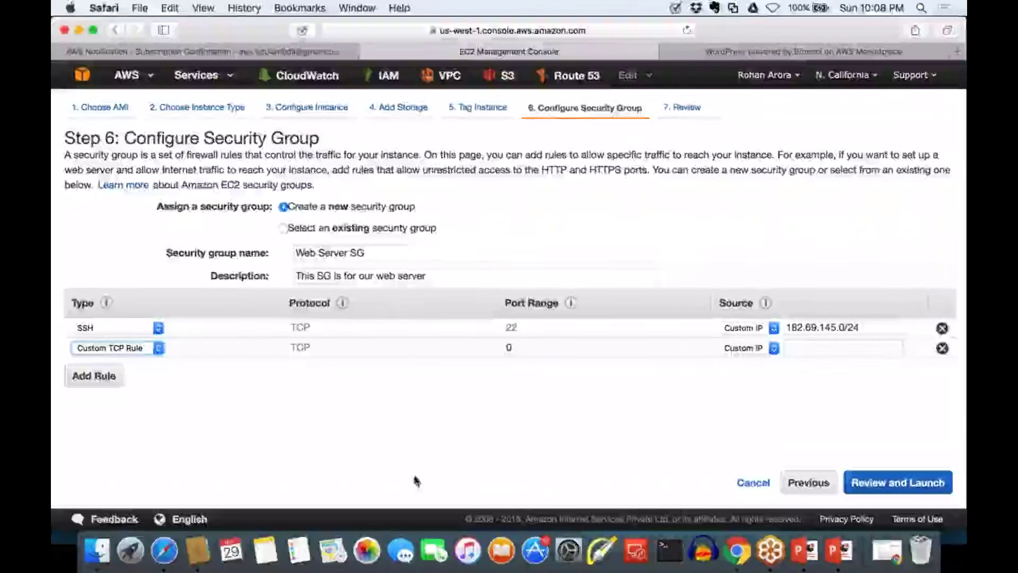
Sketch an AWS cloud with a server inside and circle the SSH source address
left_click_drag(416, 480, 602, 473)
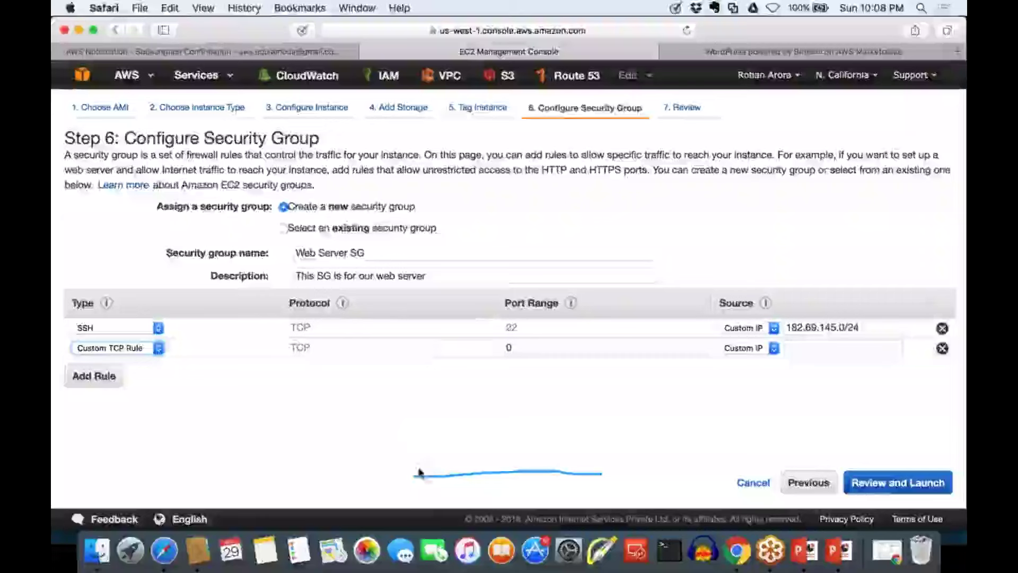
mouse_move(418, 472)
left_mouse_down()
mouse_move(430, 407)
mouse_move(471, 341)
mouse_move(568, 297)
mouse_move(629, 353)
mouse_move(679, 440)
mouse_move(584, 466)
left_mouse_up()
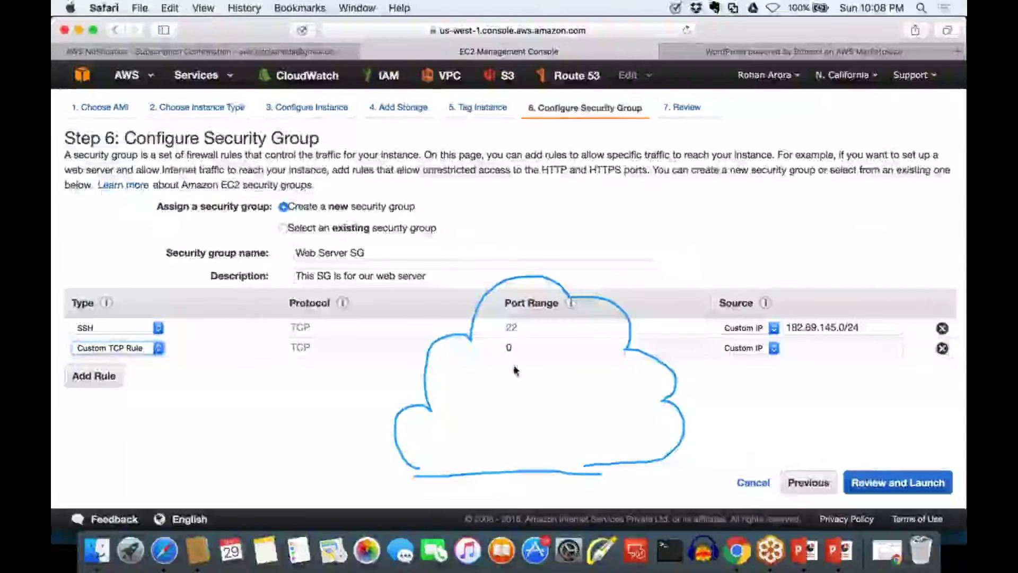
mouse_move(514, 366)
left_mouse_down()
mouse_move(512, 425)
mouse_move(552, 426)
left_mouse_up()
left_click_drag(563, 372, 509, 362)
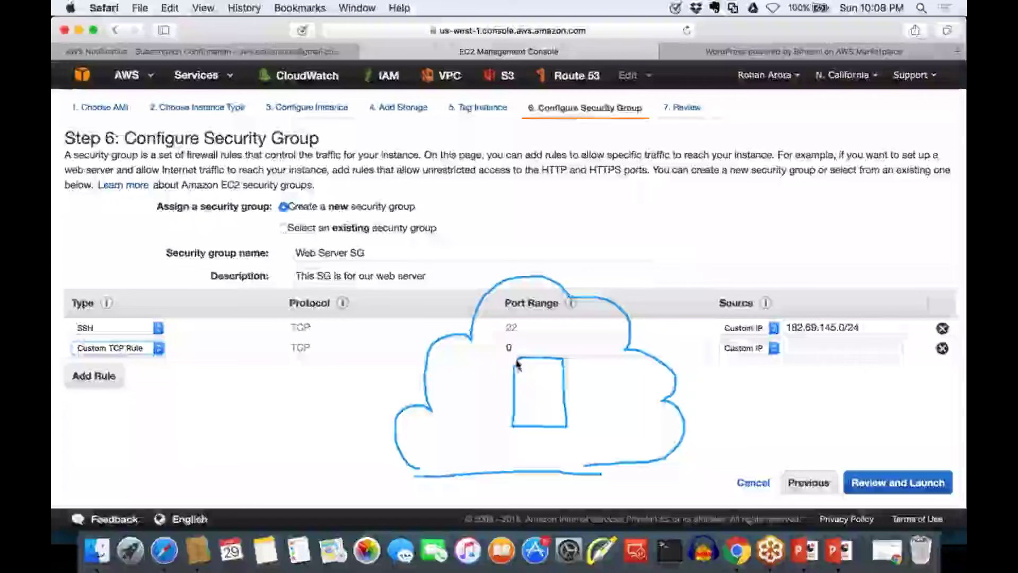
mouse_move(892, 291)
left_mouse_down()
mouse_move(784, 295)
mouse_move(773, 314)
mouse_move(785, 340)
mouse_move(830, 342)
mouse_move(880, 302)
left_mouse_up()
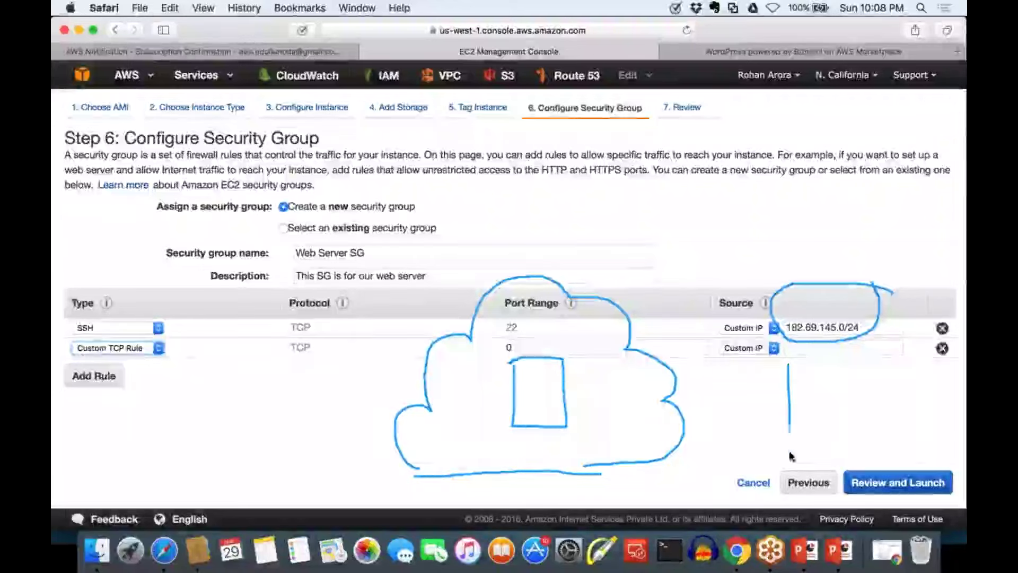
Draw an office building, point at the source address, and link office to server labelled SSH
mouse_move(874, 451)
left_mouse_down()
mouse_move(889, 446)
mouse_move(875, 342)
mouse_move(785, 358)
mouse_move(788, 375)
mouse_move(816, 377)
mouse_move(794, 357)
mouse_move(832, 389)
mouse_move(833, 354)
left_mouse_up()
mouse_move(802, 409)
left_mouse_down()
mouse_move(819, 435)
mouse_move(802, 409)
mouse_move(841, 405)
left_mouse_up()
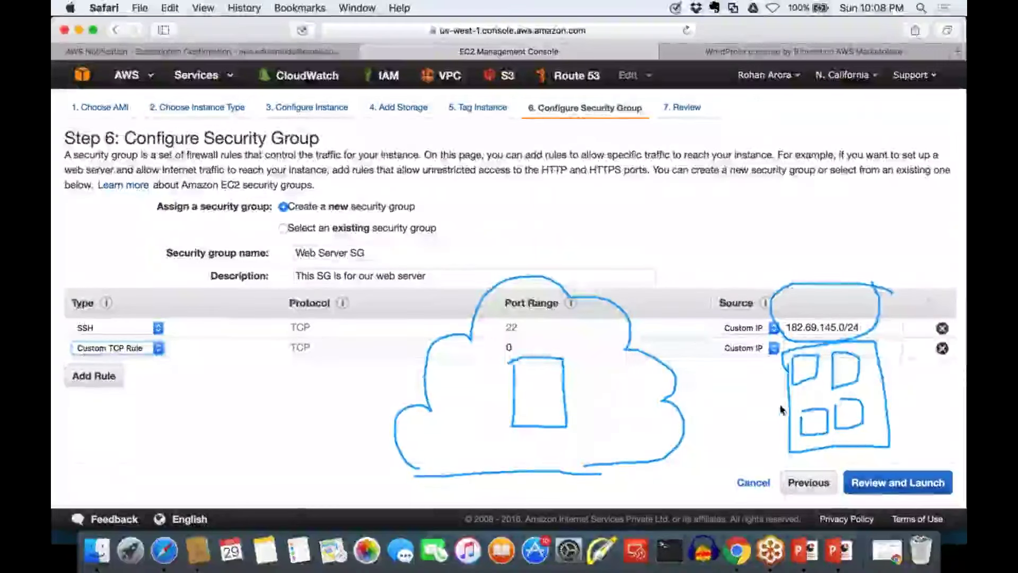
left_click_drag(812, 220, 811, 276)
left_click_drag(791, 258, 828, 262)
left_click_drag(575, 397, 769, 392)
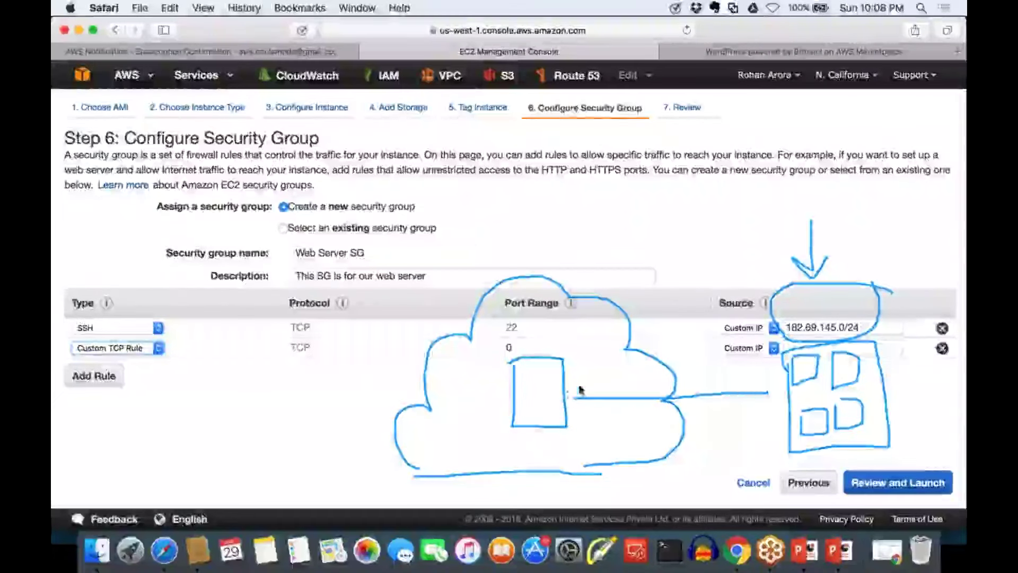
left_click_drag(575, 402, 607, 411)
left_click_drag(651, 412, 713, 450)
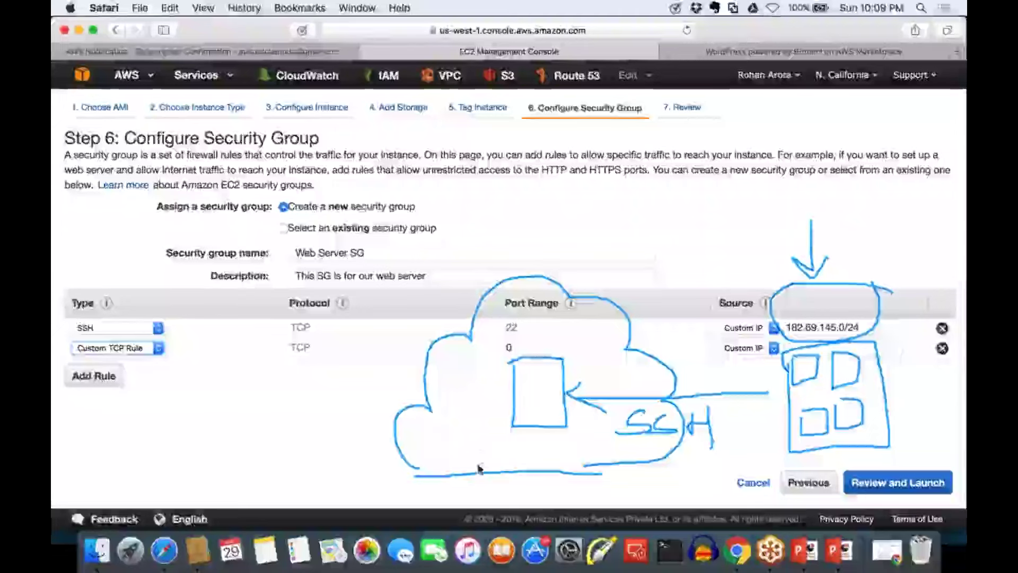
Label the cloud AWS and draw a user with two arrows toward the cloud and server
left_click_drag(478, 469, 493, 467)
mouse_move(496, 459)
left_mouse_down()
mouse_move(506, 464)
mouse_move(519, 443)
mouse_move(538, 458)
left_mouse_up()
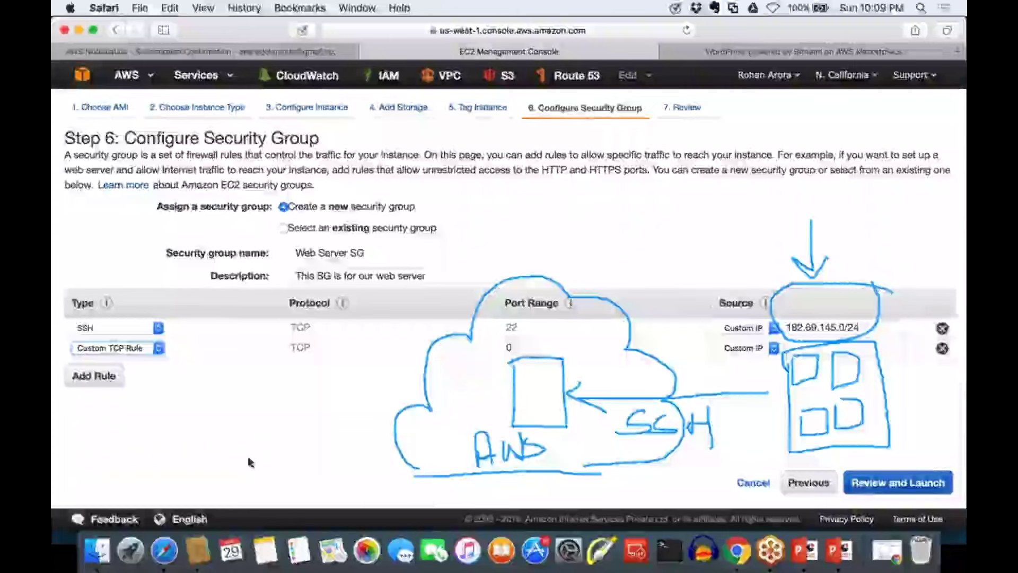
mouse_move(192, 371)
left_mouse_down()
mouse_move(214, 389)
mouse_move(192, 359)
mouse_move(198, 428)
left_mouse_up()
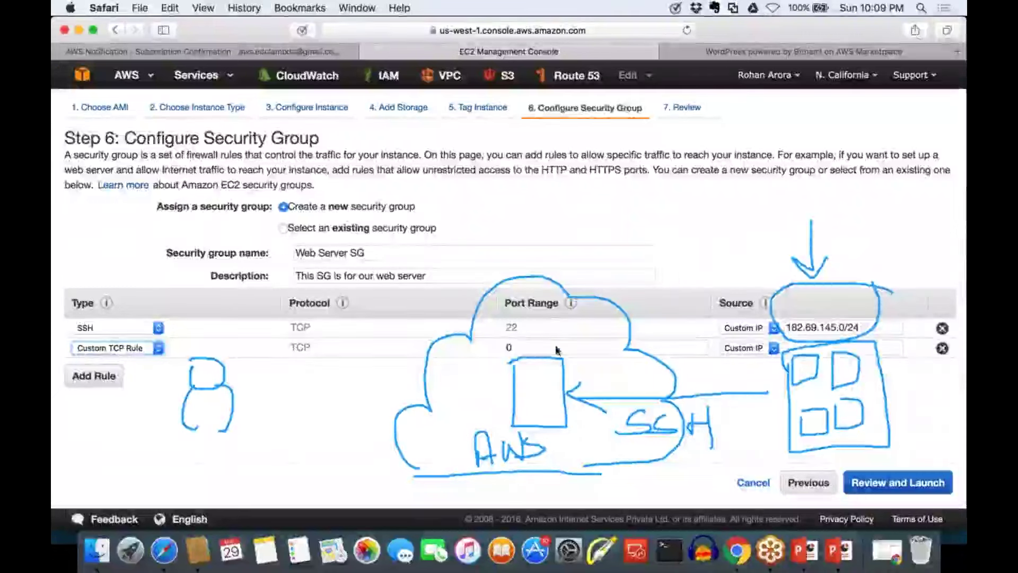
left_click_drag(544, 310, 543, 358)
mouse_move(527, 361)
left_mouse_down()
mouse_move(552, 365)
mouse_move(555, 354)
left_mouse_up()
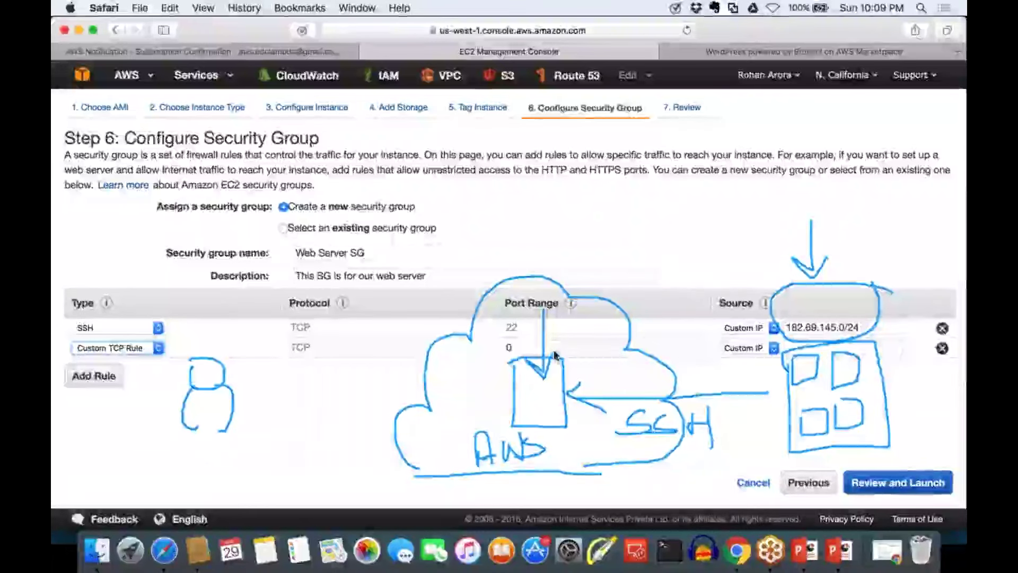
mouse_move(262, 384)
left_mouse_down()
mouse_move(435, 379)
mouse_move(443, 388)
left_mouse_up()
mouse_move(266, 432)
left_mouse_down()
mouse_move(439, 434)
mouse_move(420, 445)
left_mouse_up()
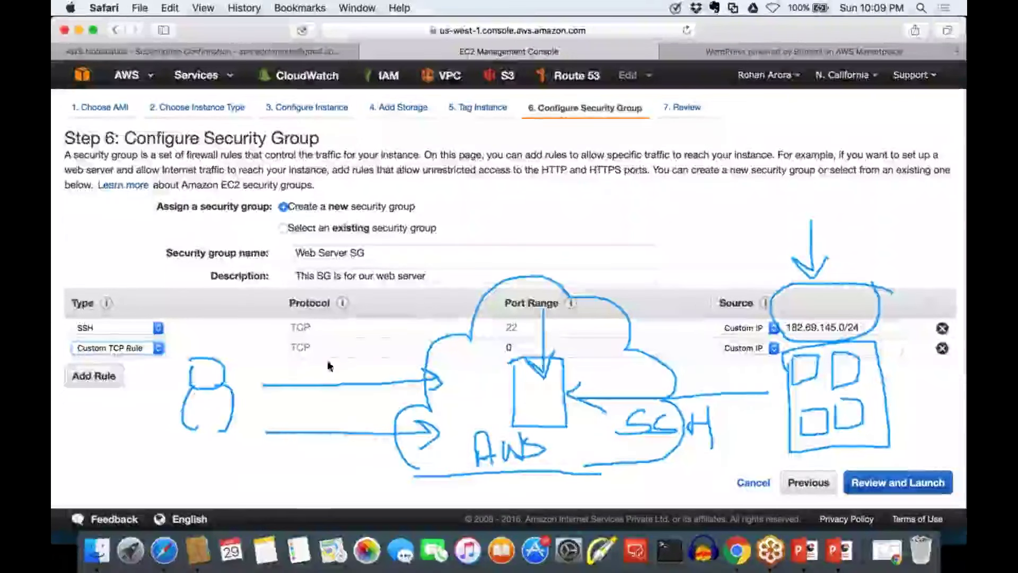
Label the user's upper arrow HTTP and the lower arrow HTTPS
left_click_drag(323, 361, 344, 360)
mouse_move(345, 339)
left_mouse_down()
mouse_move(346, 367)
mouse_move(378, 331)
left_mouse_up()
mouse_move(369, 333)
left_mouse_down()
mouse_move(371, 361)
mouse_move(409, 322)
left_mouse_up()
mouse_move(404, 324)
left_mouse_down()
mouse_move(405, 355)
mouse_move(430, 322)
mouse_move(424, 347)
left_mouse_up()
left_click_drag(431, 310, 432, 331)
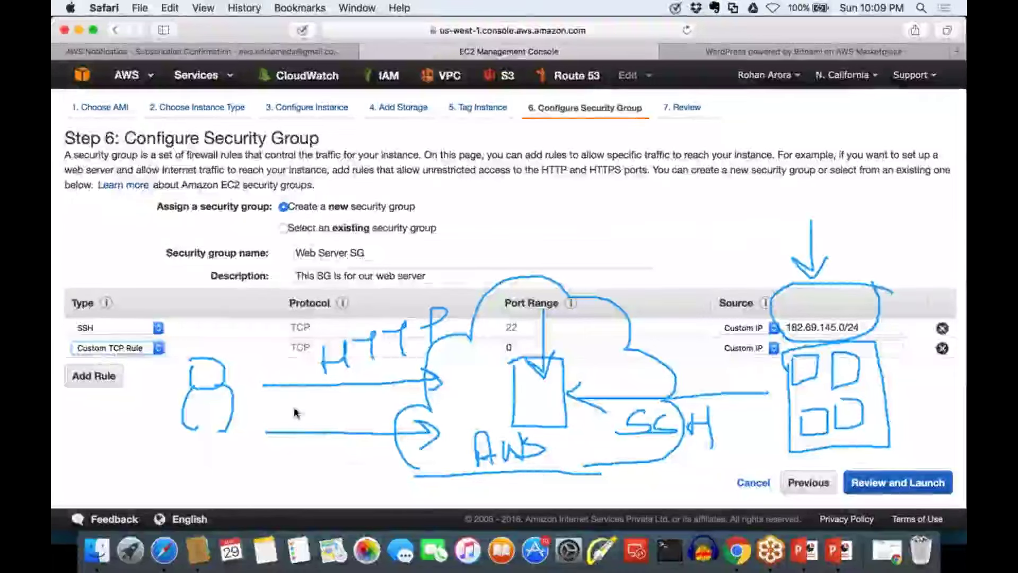
left_click_drag(294, 403, 294, 442)
left_click_drag(298, 424, 336, 442)
left_click_drag(332, 399, 335, 444)
mouse_move(351, 408)
left_mouse_down()
mouse_move(370, 404)
mouse_move(362, 430)
left_mouse_up()
mouse_move(371, 398)
left_mouse_down()
mouse_move(386, 392)
mouse_move(376, 428)
left_mouse_up()
mouse_move(391, 387)
left_mouse_down()
mouse_move(393, 418)
mouse_move(392, 401)
mouse_move(407, 411)
left_mouse_up()
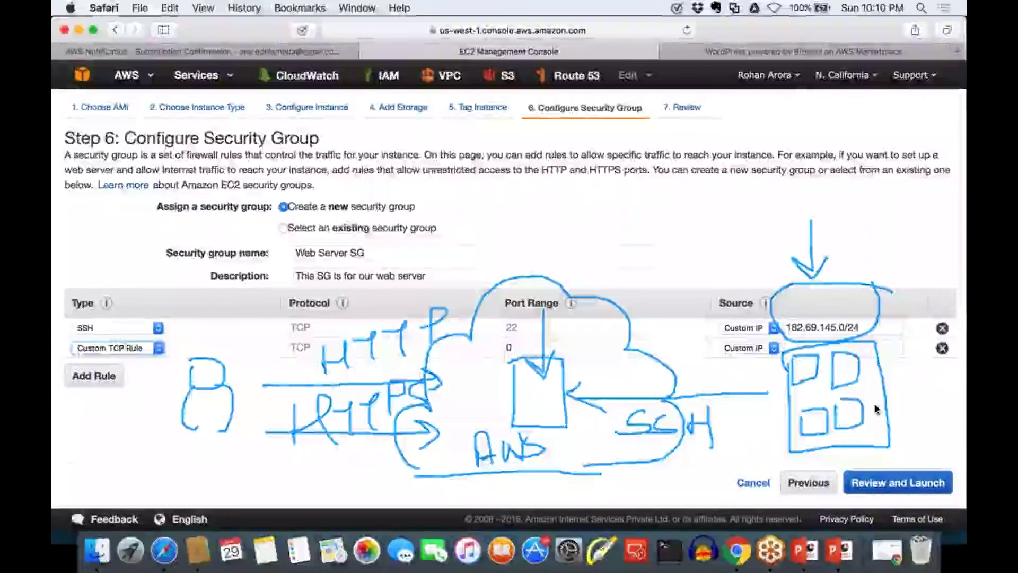
Erase all annotations and select the SSH rule's source address text
key("Escape")
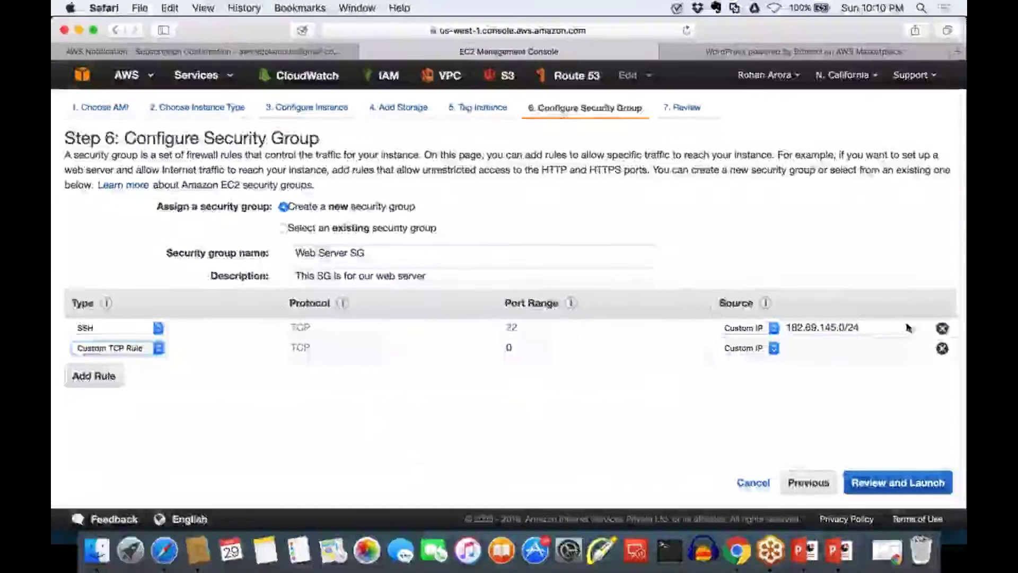
left_click(869, 325)
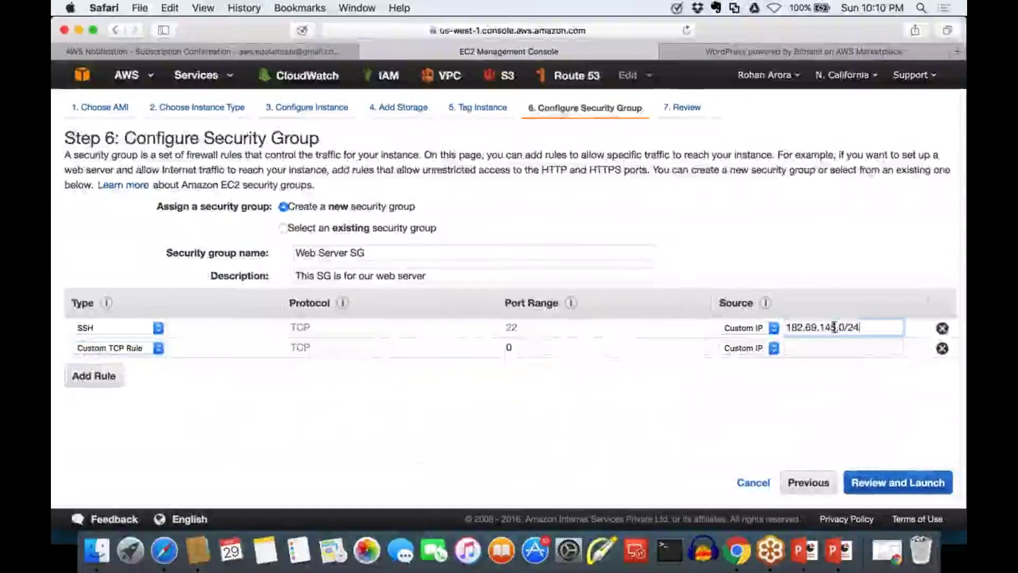
key("super+a")
Make the second inbound rule an HTTP rule on port 80
left_click(139, 349)
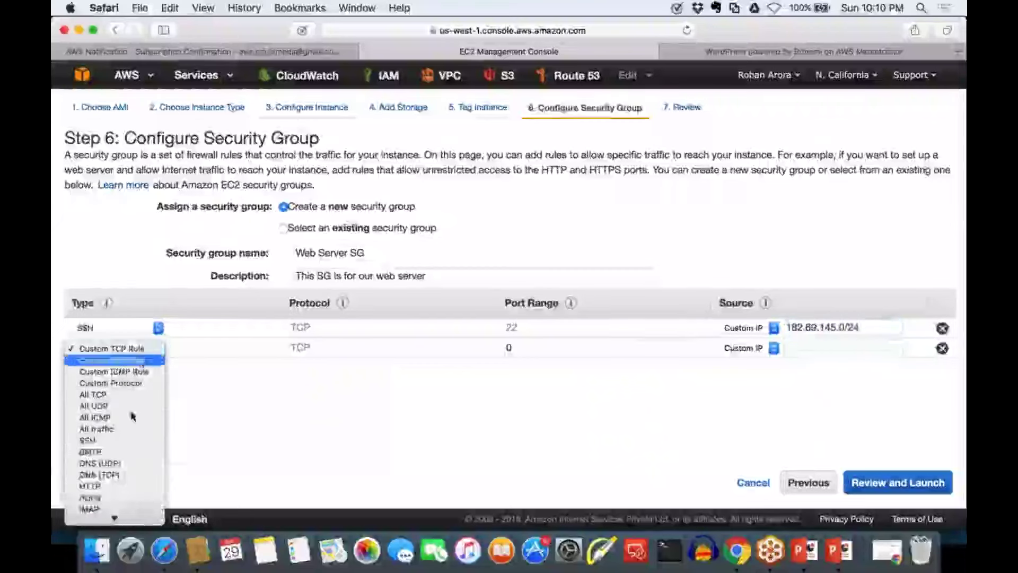
scroll(115, 430, "down", 5)
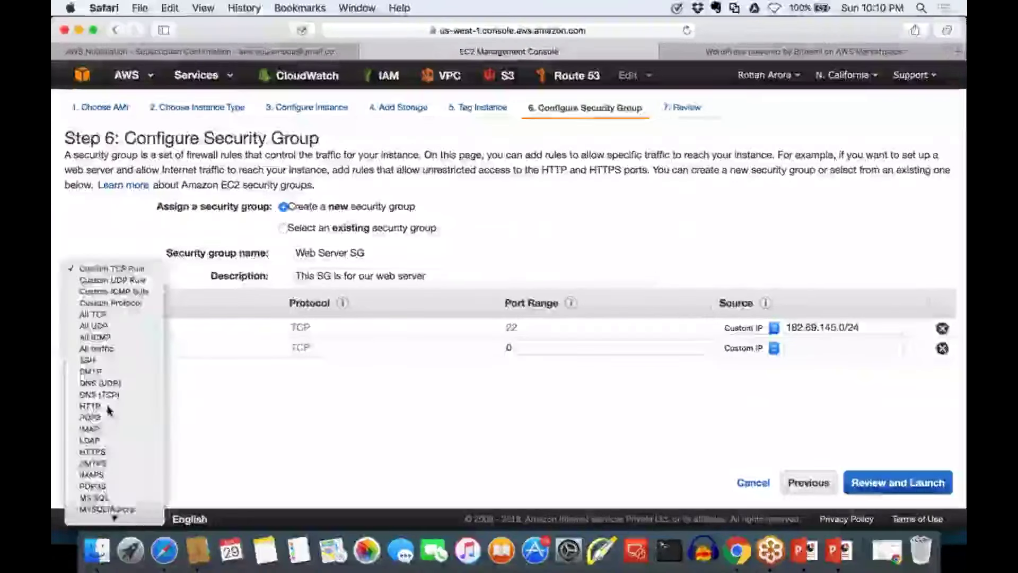
left_click(109, 406)
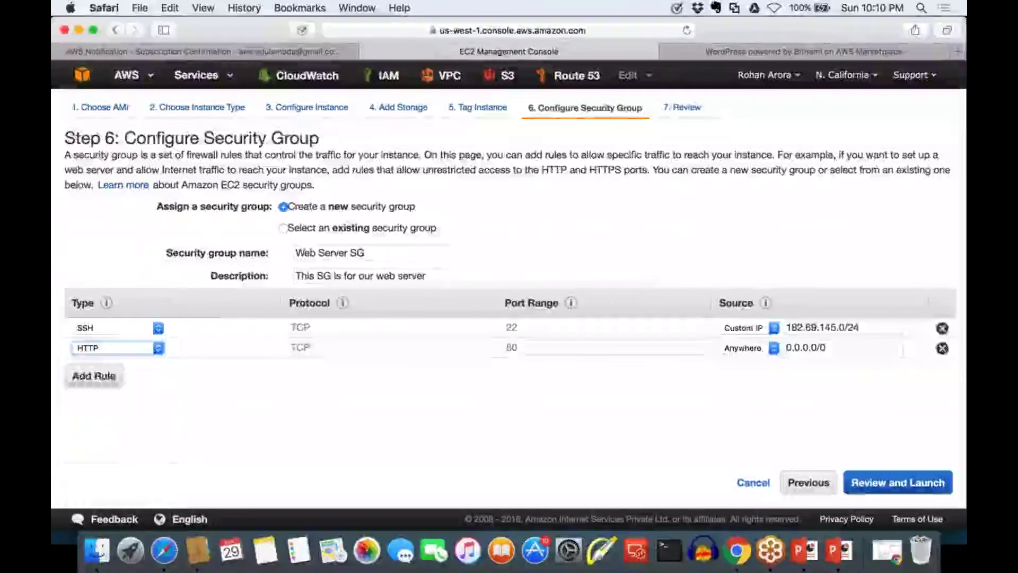
Add a third inbound rule of type HTTPS on port 443 from 0.0.0.0/0
left_click(109, 377)
left_click(119, 366)
scroll(110, 504, "down", 3)
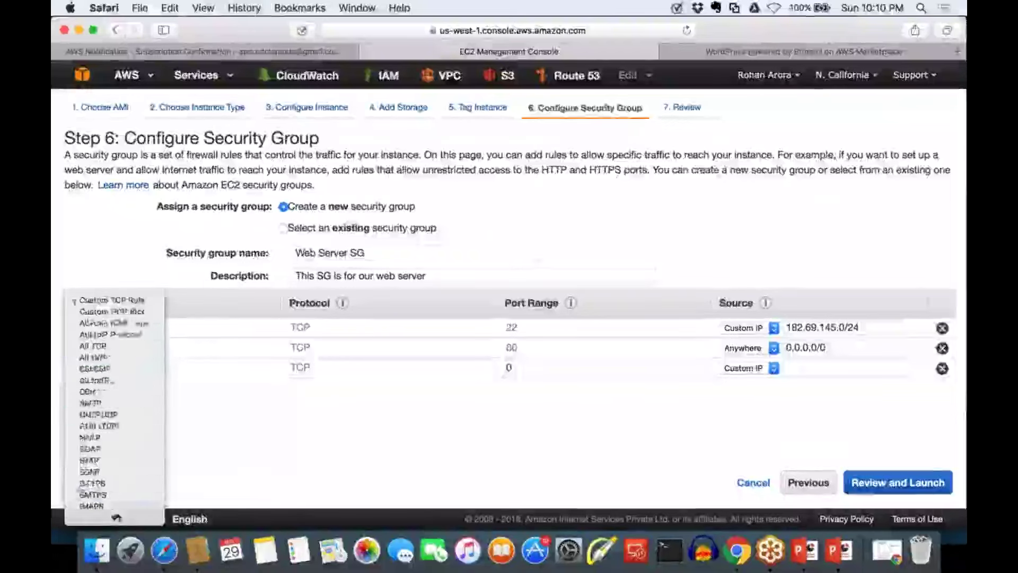
left_click(118, 468)
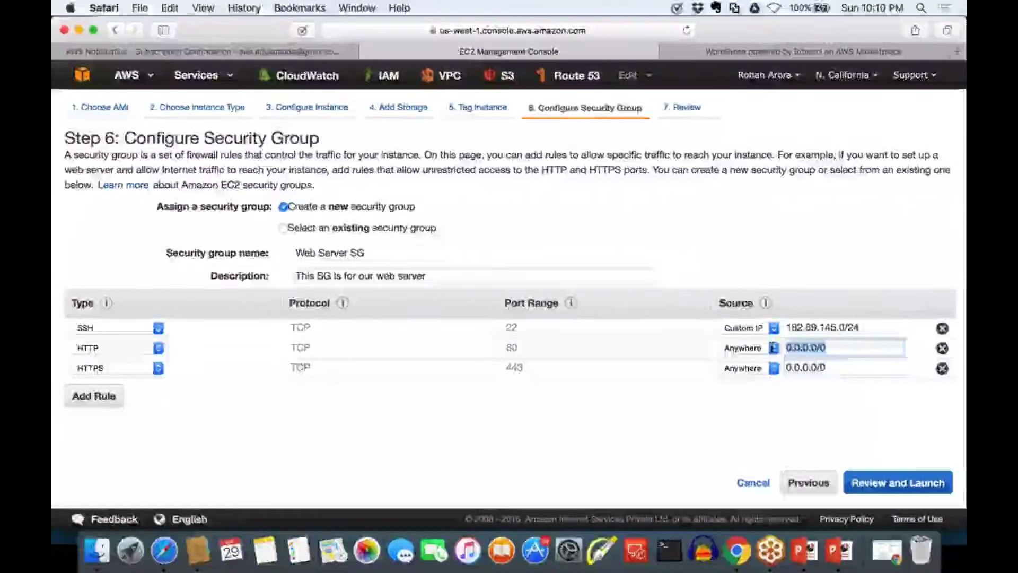
left_click(844, 371)
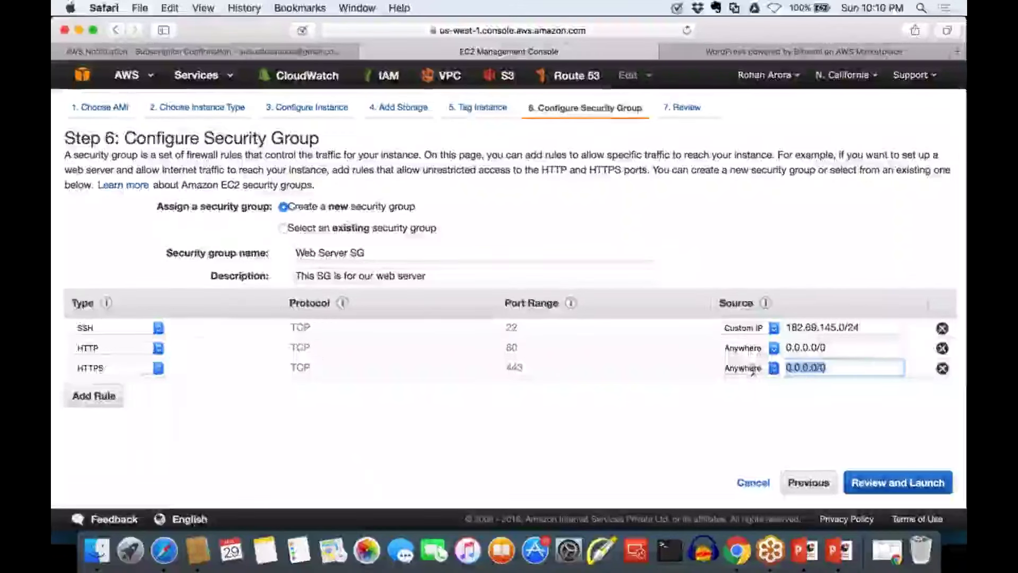
Switch the first rule's type from SSH to RDP on port 3389
left_click(144, 333)
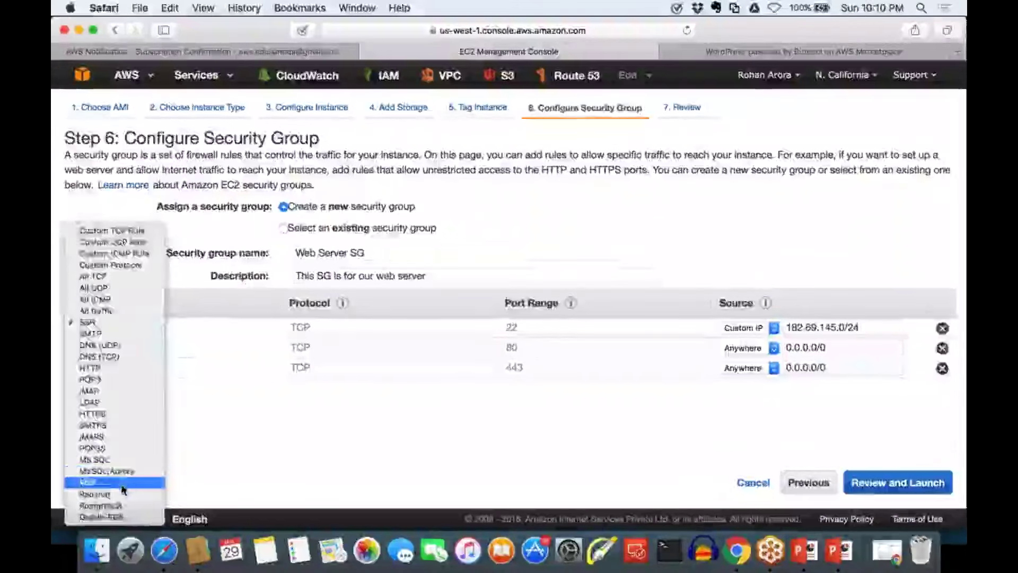
key("Escape")
key("r")
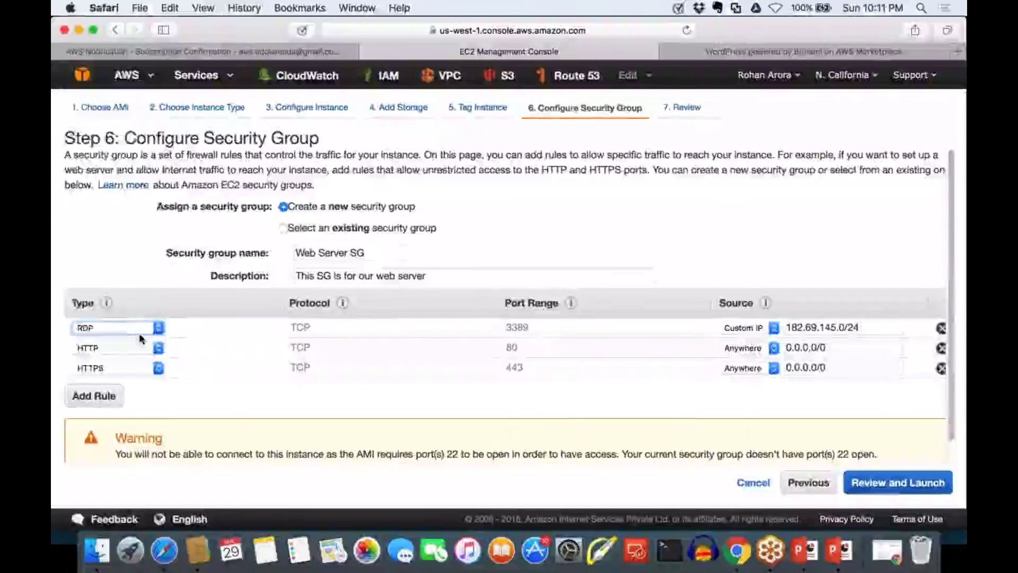
left_click(141, 333)
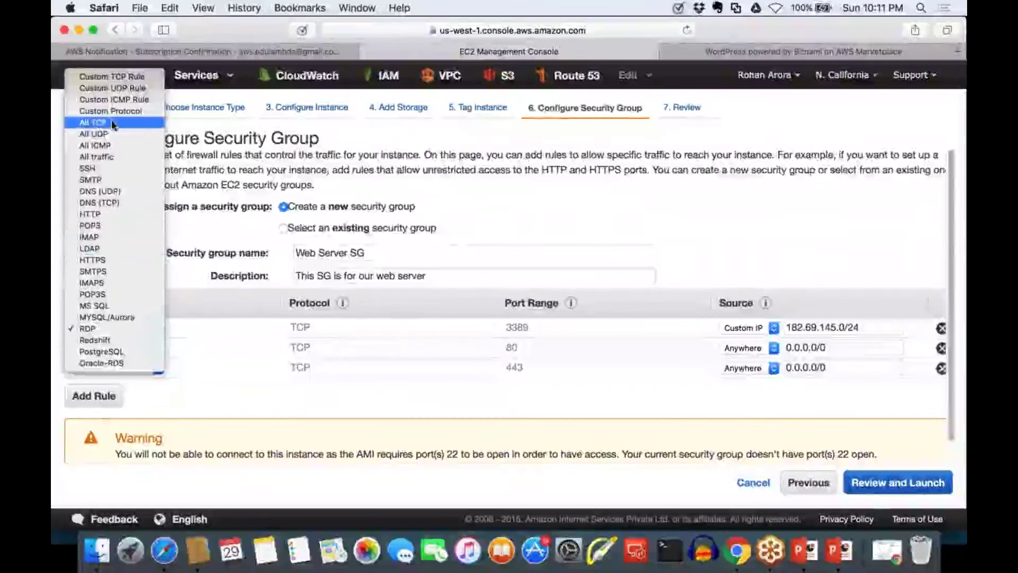
Change the first rule's type back to SSH on TCP port 22 from 182.69.145.0/24
left_click(90, 168)
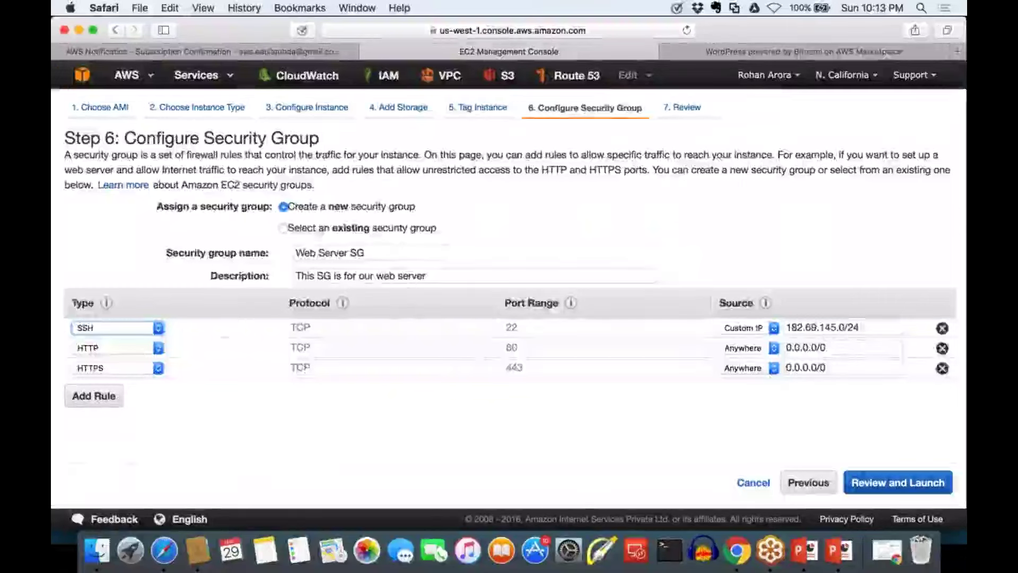
left_click_drag(861, 327, 782, 322)
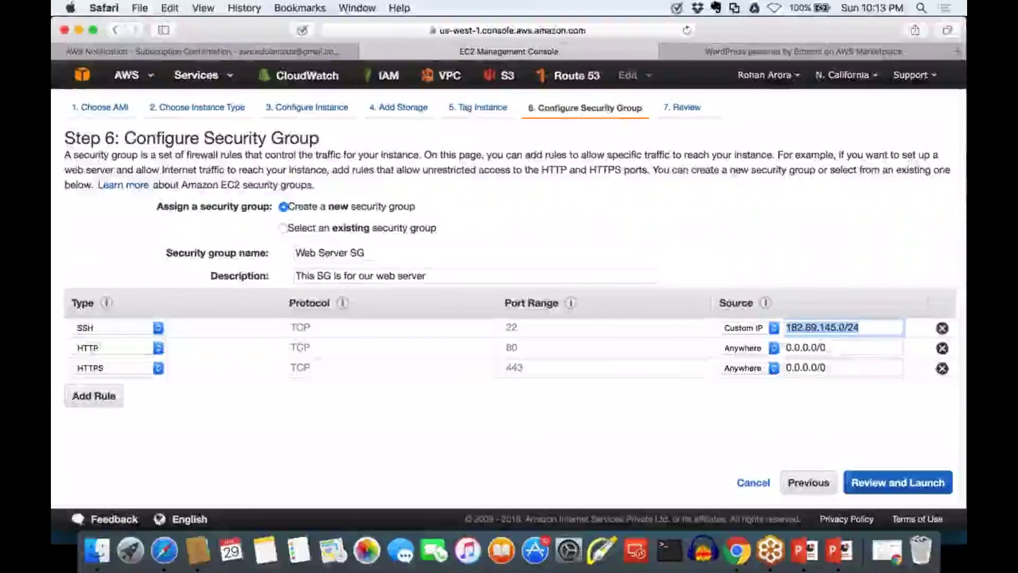
left_click(824, 327)
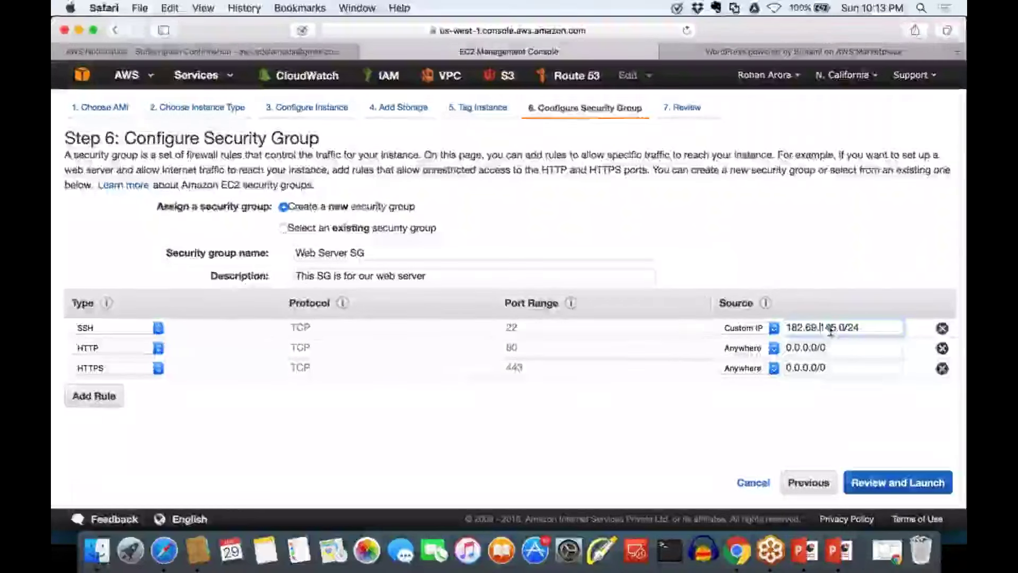
left_click_drag(820, 329, 846, 329)
key("super+shift+Left")
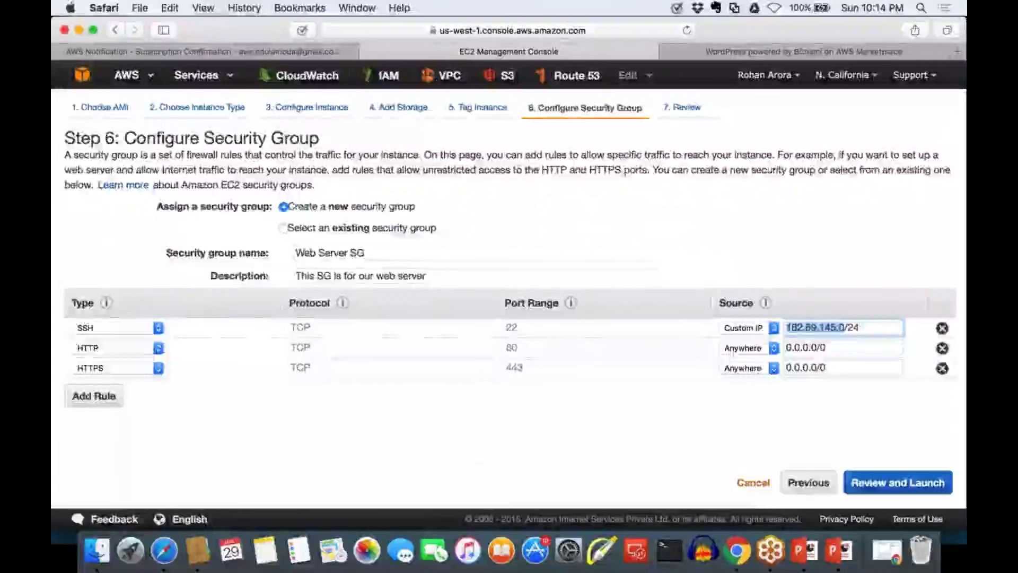
Cancel the launch wizard and open the Security Groups page listing 34 groups
left_click(753, 481)
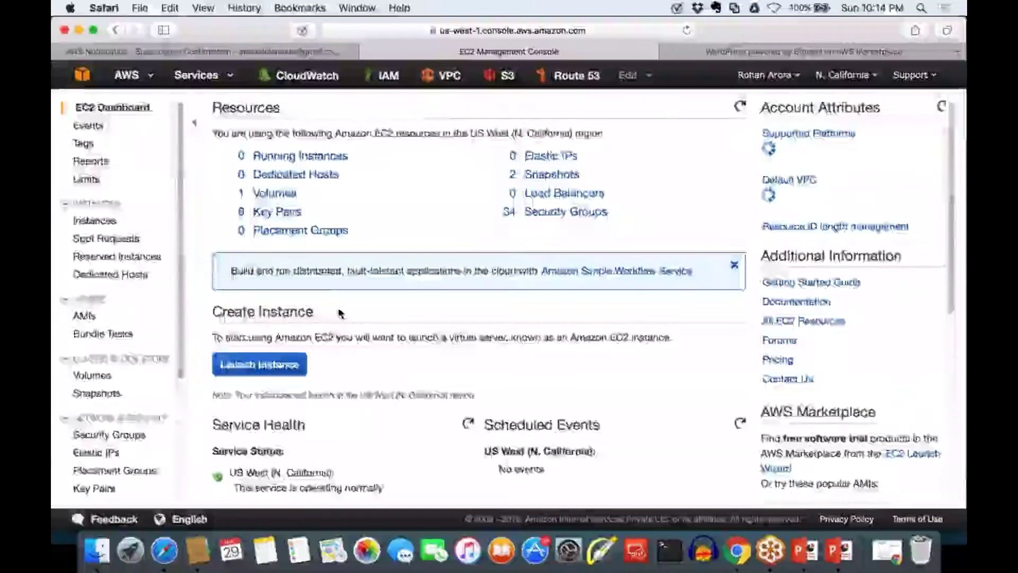
scroll(340, 312, "down", 5)
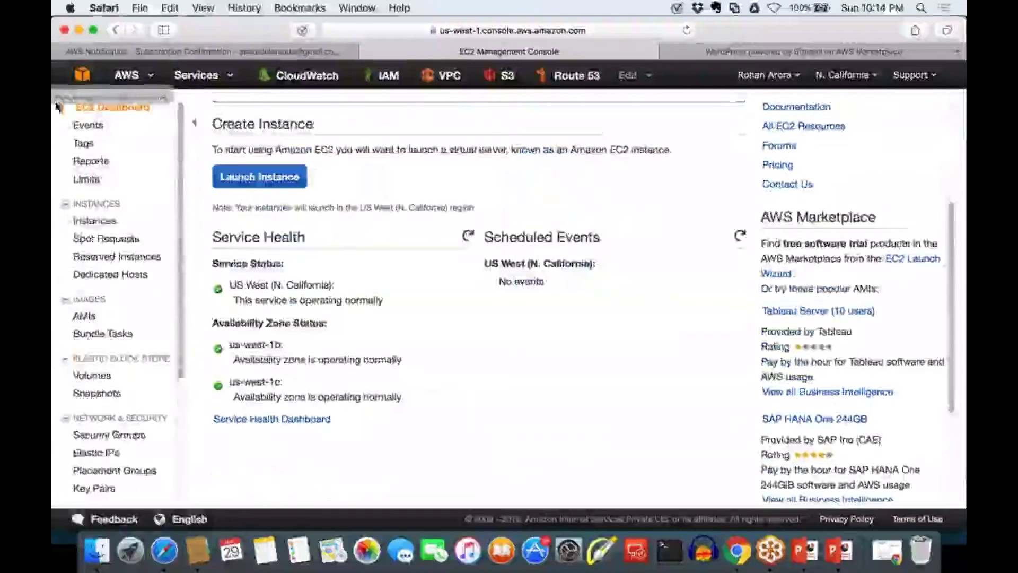
scroll(57, 106, "down", 1)
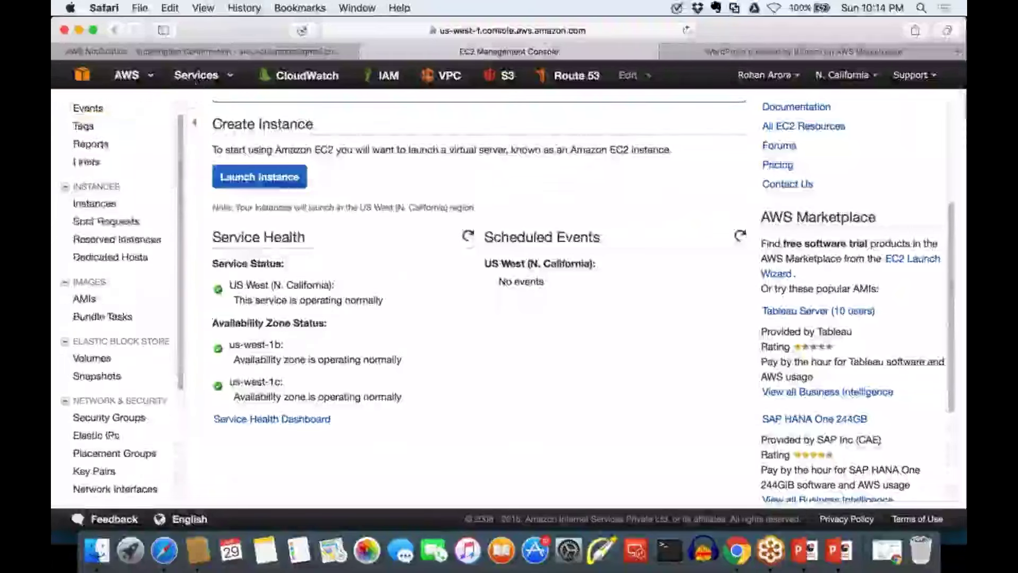
scroll(84, 212, "up", 1)
left_click(85, 207)
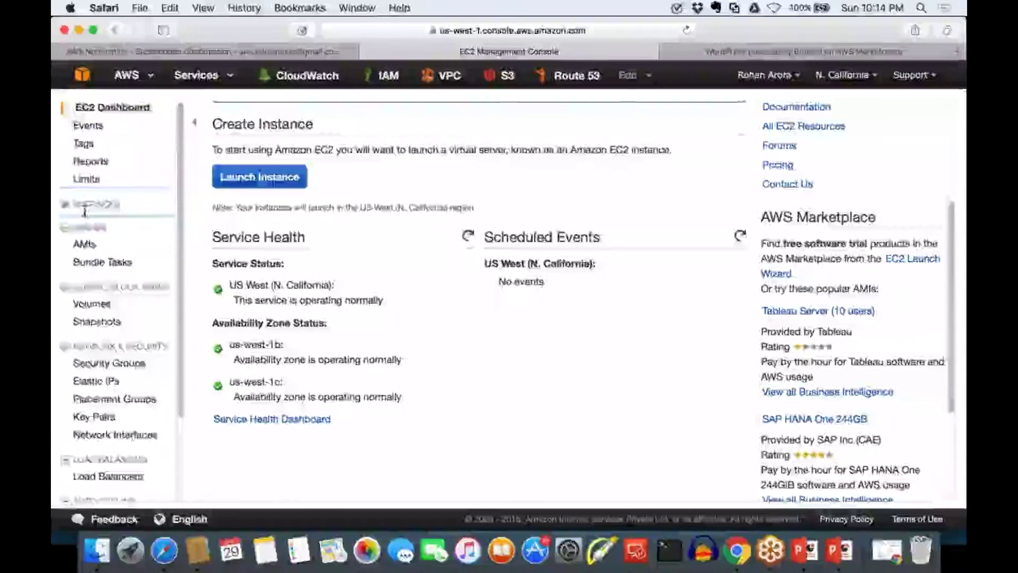
scroll(85, 211, "down", 5)
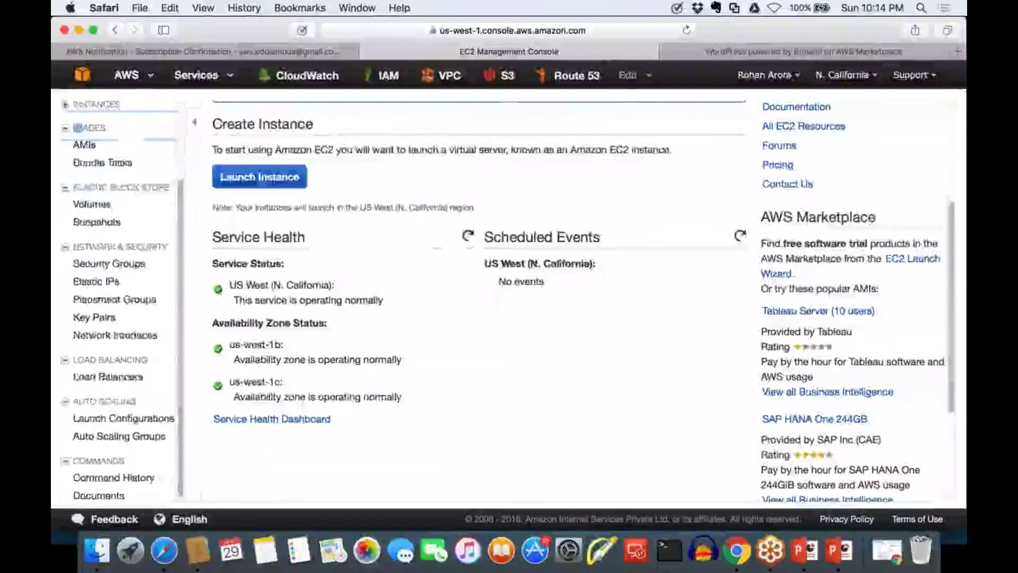
scroll(83, 262, "up", 1)
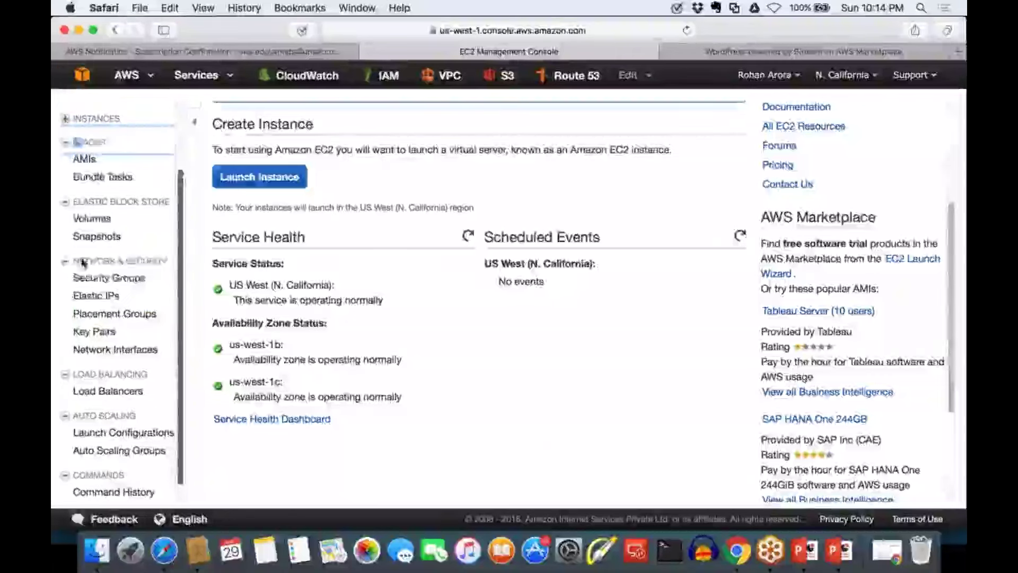
left_click(111, 279)
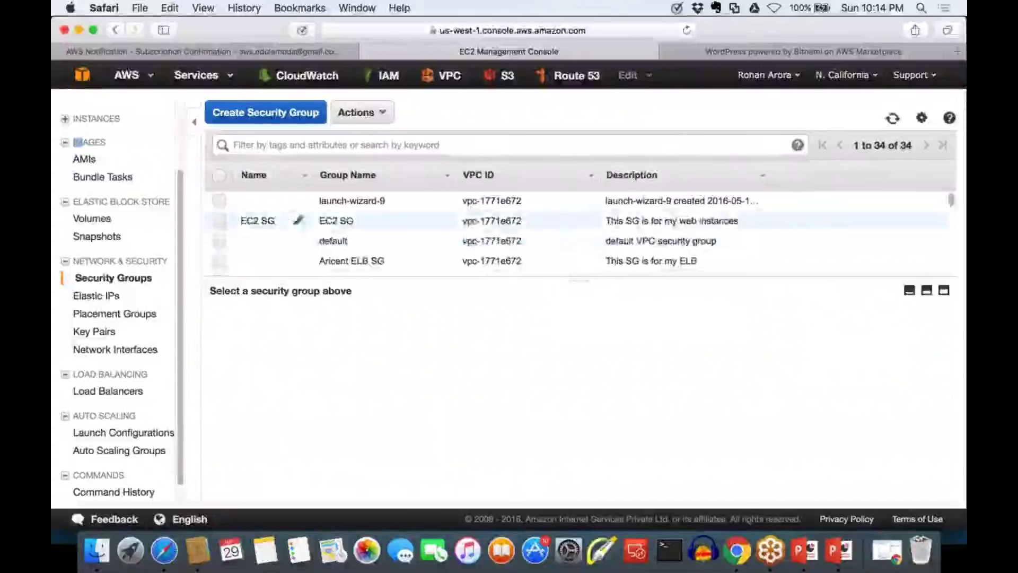
Select the EC2 SG row to show its details as the web-instances group
left_click_drag(446, 276, 445, 398)
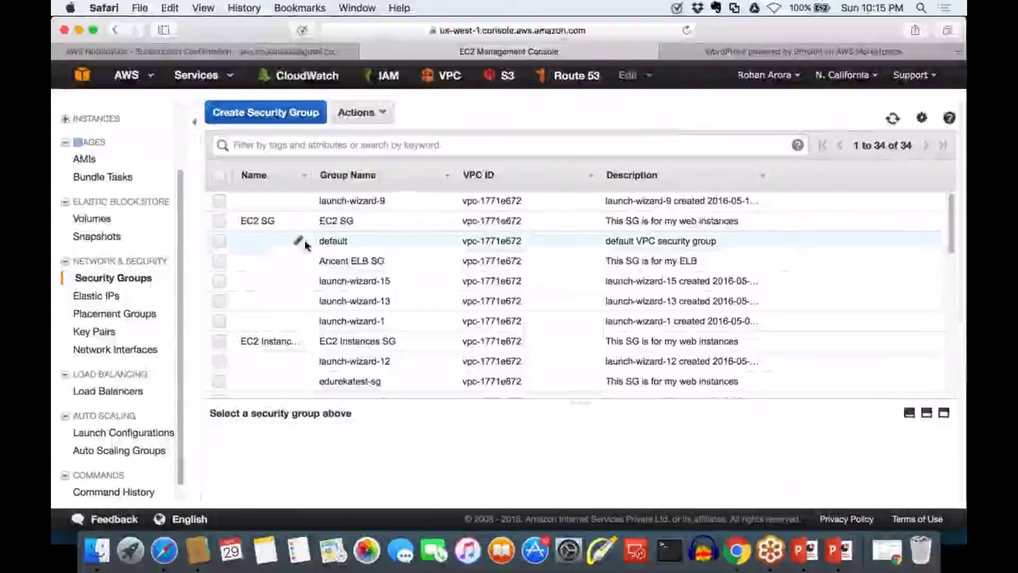
left_click(220, 221)
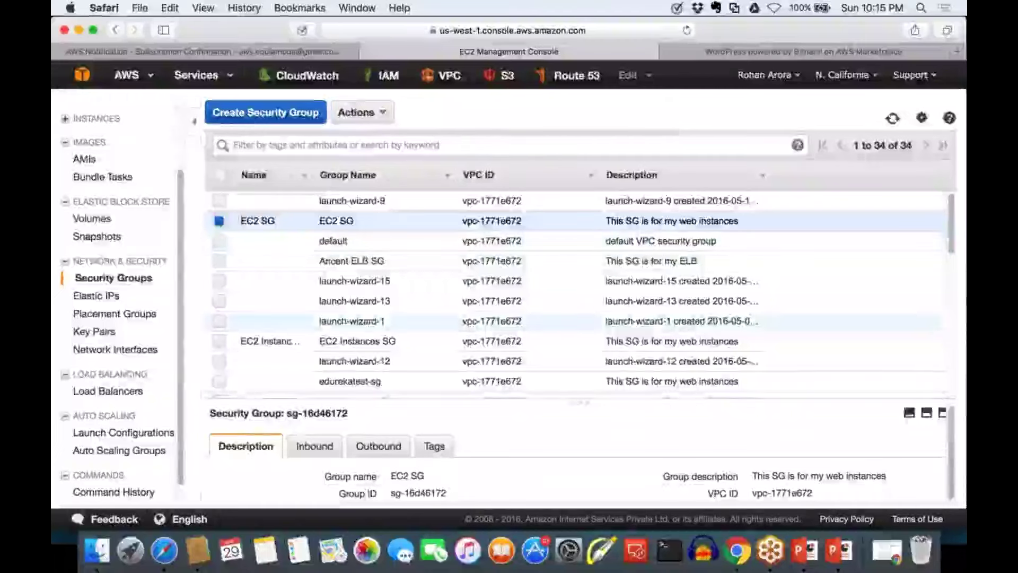
scroll(598, 282, "down", 5)
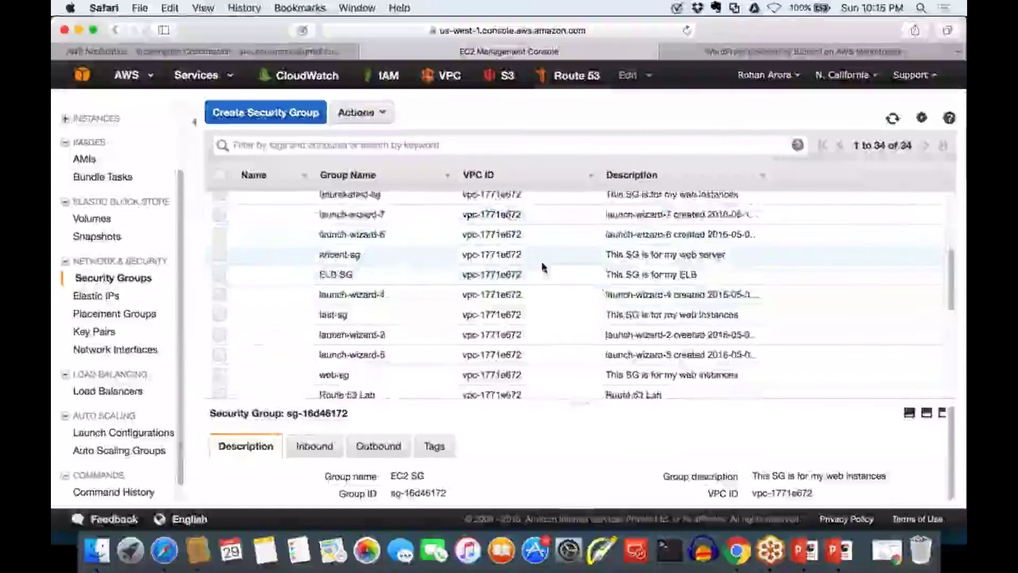
scroll(543, 267, "up", 5)
left_click(846, 75)
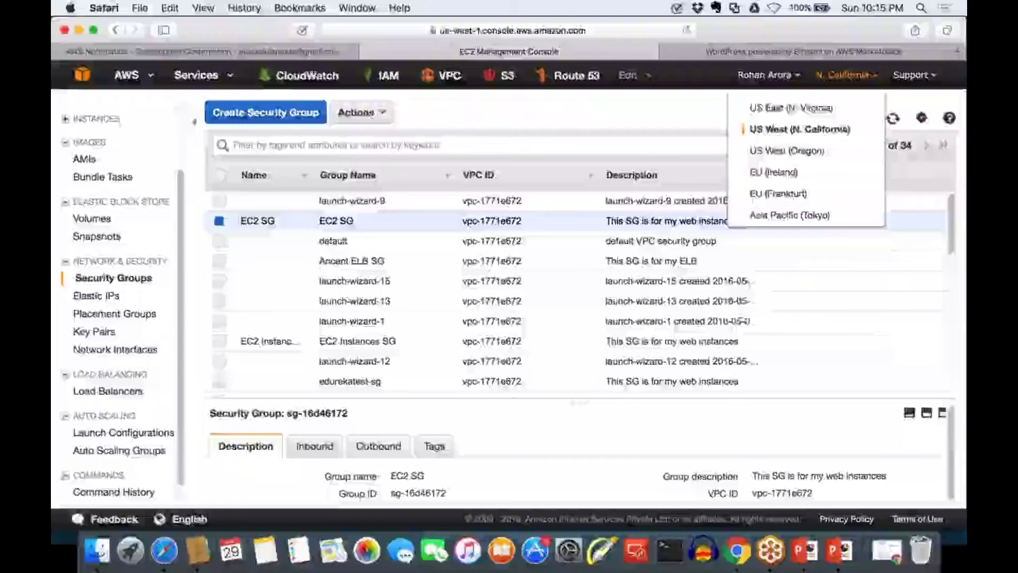
left_click(825, 113)
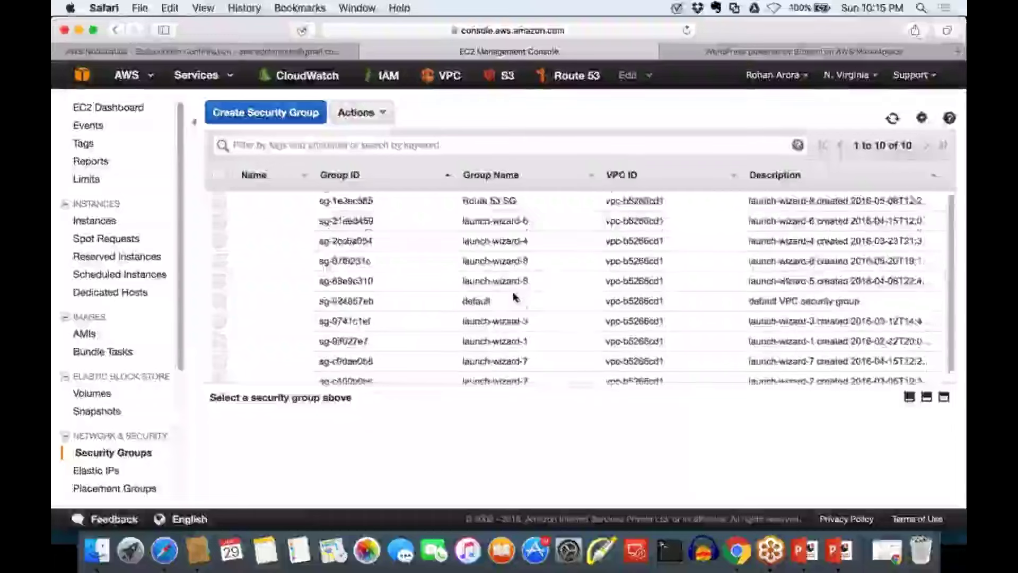
scroll(513, 297, "down", 1)
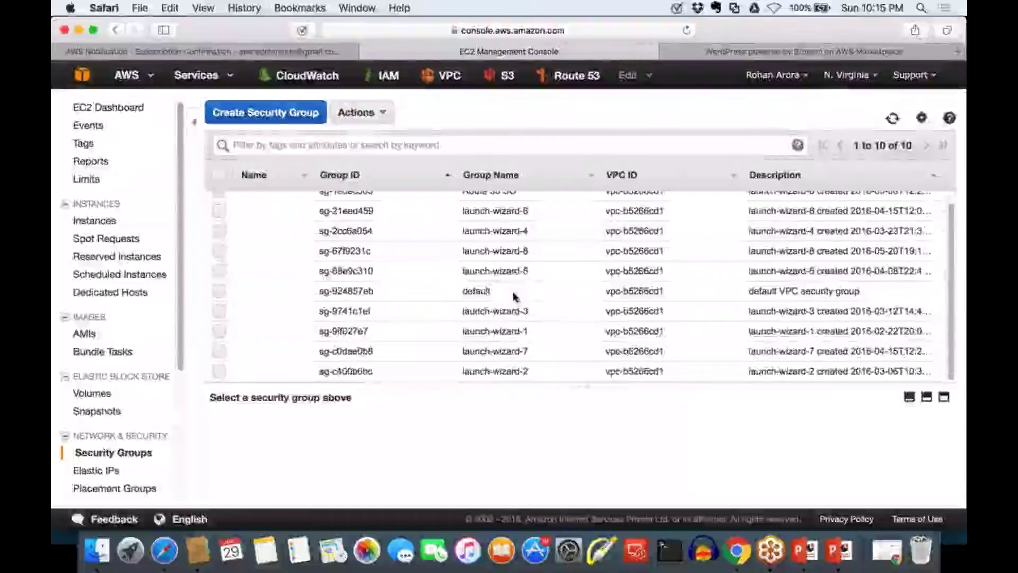
scroll(514, 297, "up", 1)
scroll(513, 296, "down", 2)
left_click(846, 74)
left_click(795, 129)
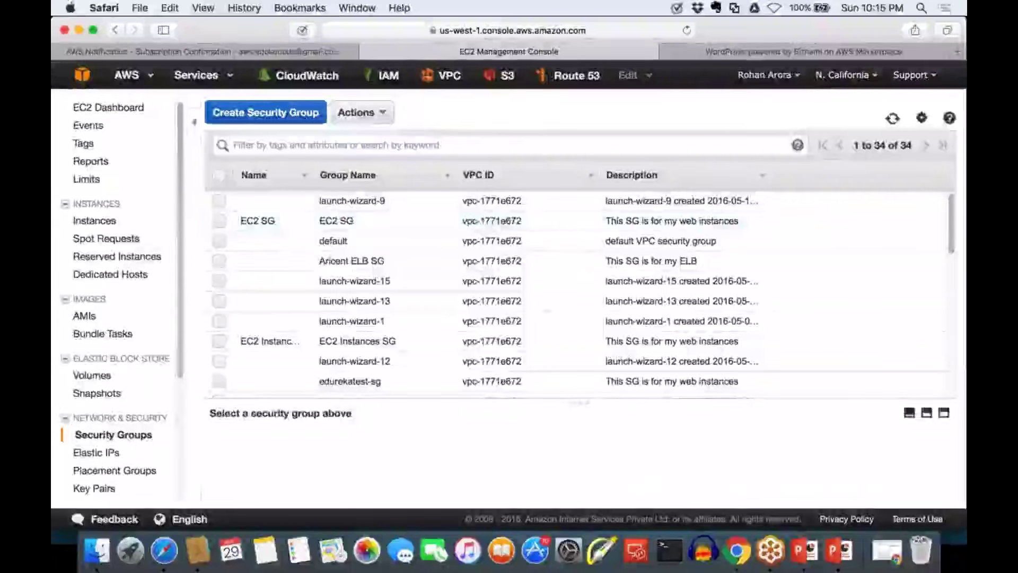
left_click(220, 223)
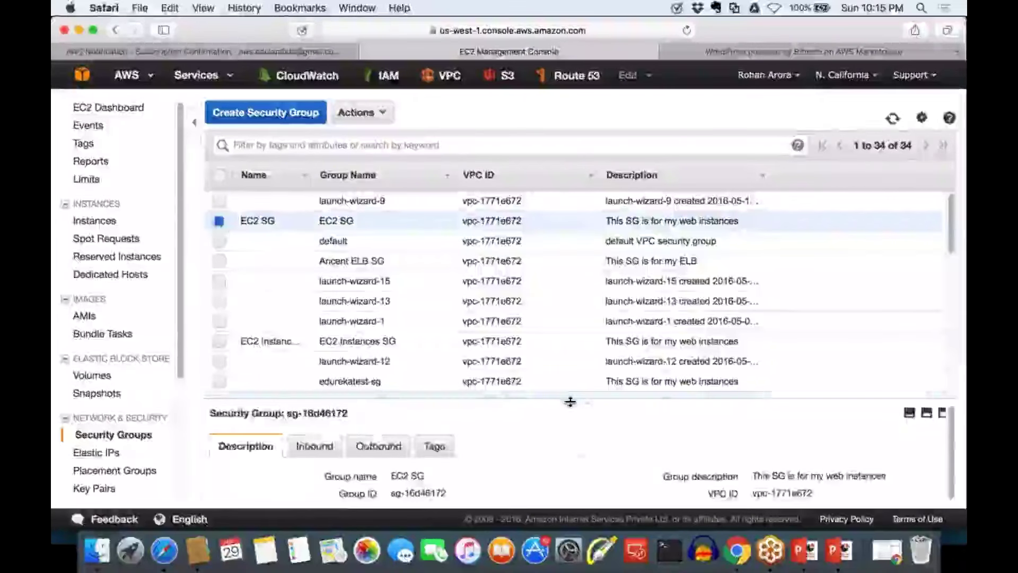
Enlarge the details area, view EC2 SG's inbound and outbound rules, then deselect it
left_click_drag(570, 402, 577, 232)
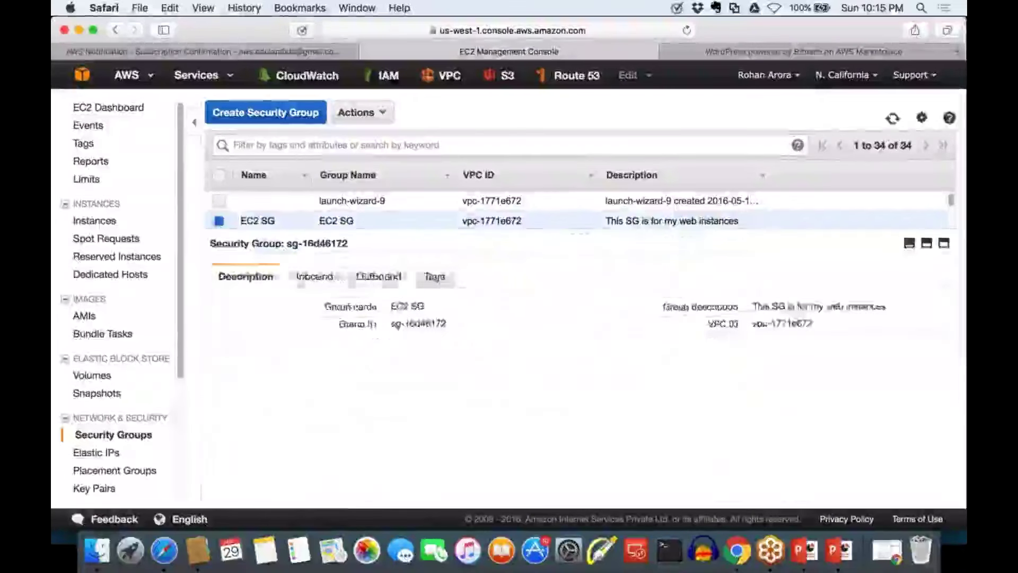
left_click(316, 276)
left_click(377, 279)
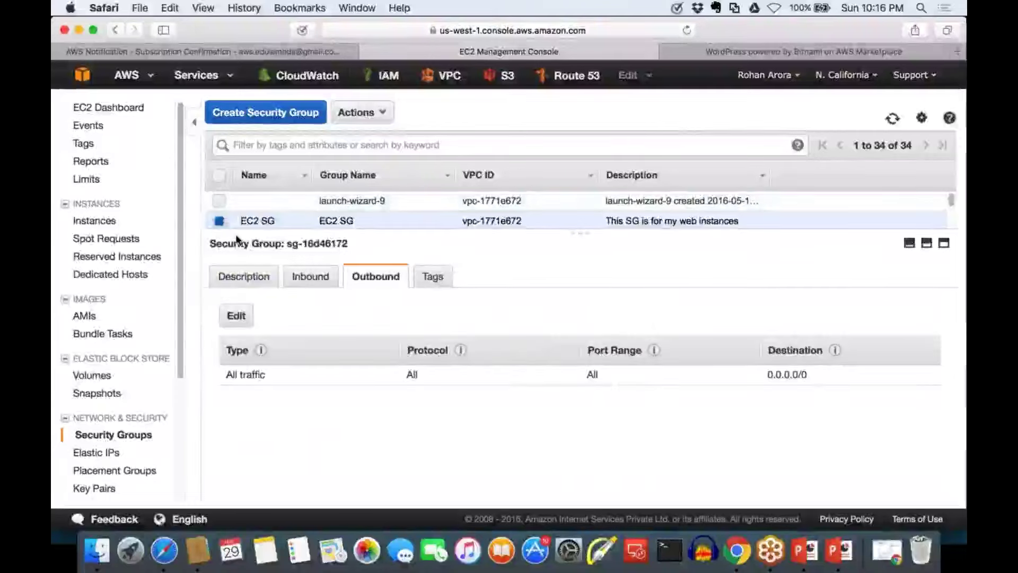
left_click(219, 220)
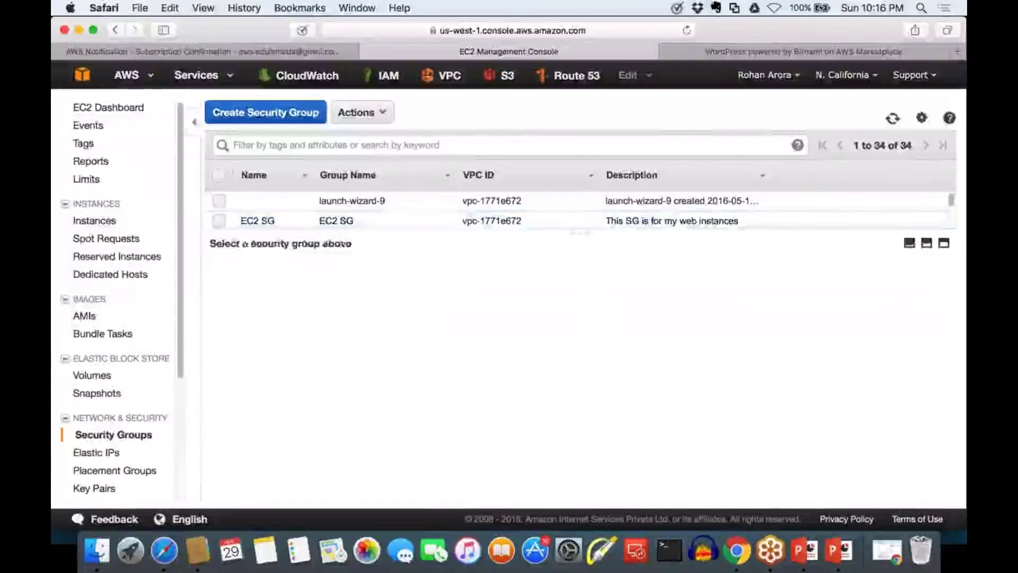
Show more rows of the list and briefly select the Ancient ELB SG group
left_click_drag(579, 241, 575, 343)
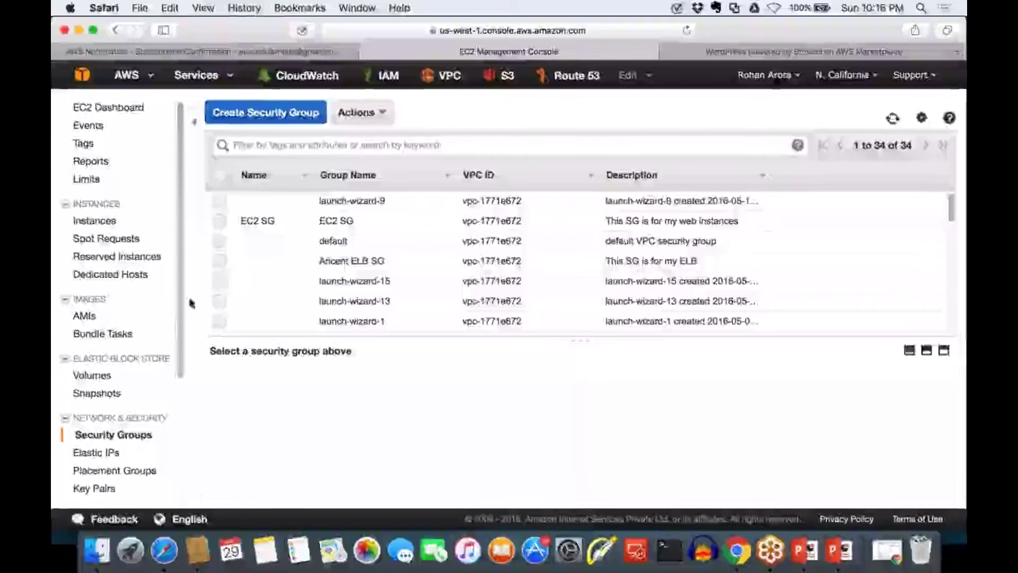
left_click(220, 262)
left_click(219, 261)
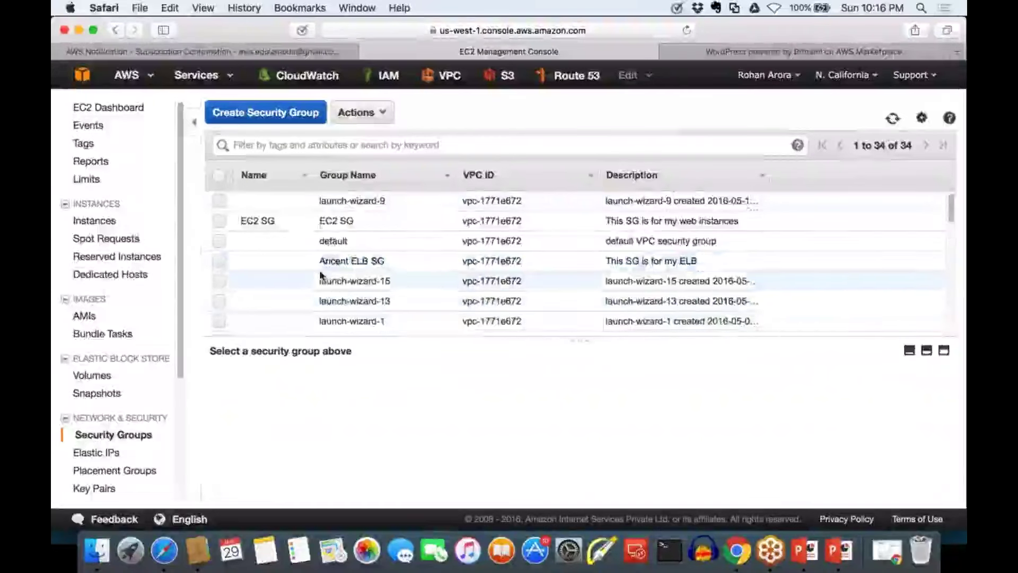
scroll(321, 274, "down", 2)
scroll(318, 268, "down", 2)
scroll(323, 286, "up", 3)
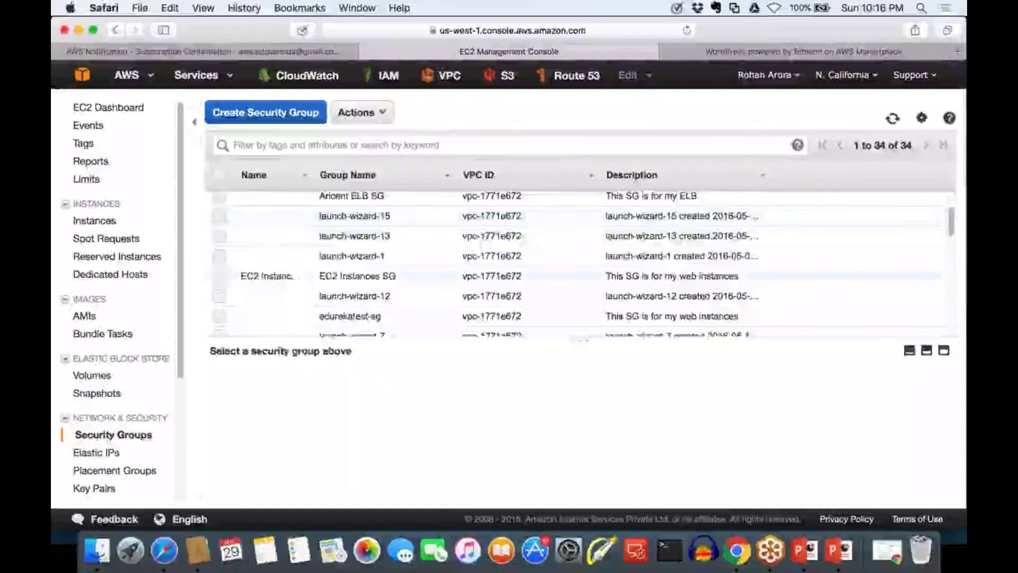
Check EC2 Instances SG, then switch the selection to Ubuntu SG (sg-d053e2b4)
left_click(299, 276)
scroll(255, 297, "down", 5)
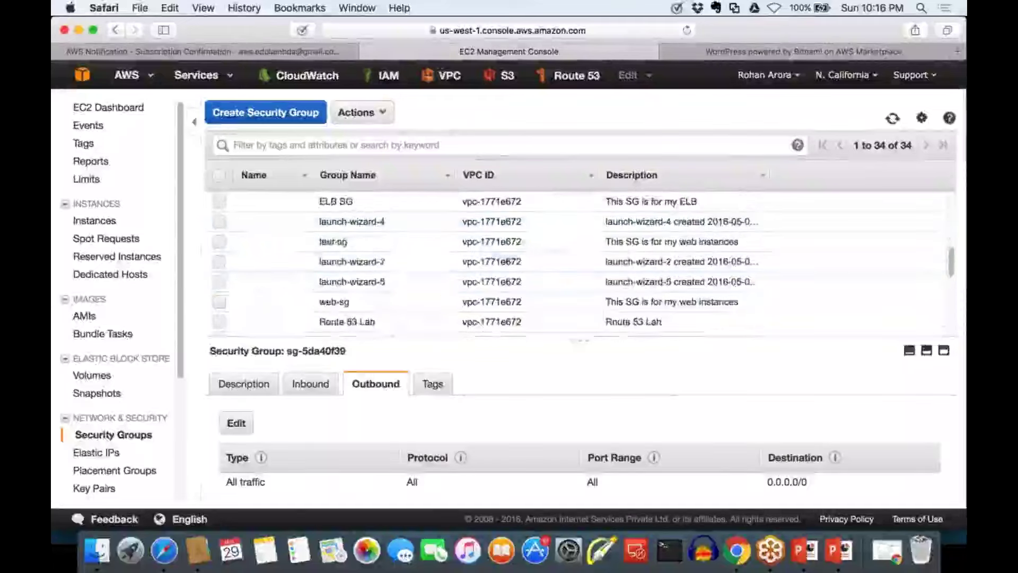
scroll(251, 303, "up", 2)
scroll(228, 254, "up", 3)
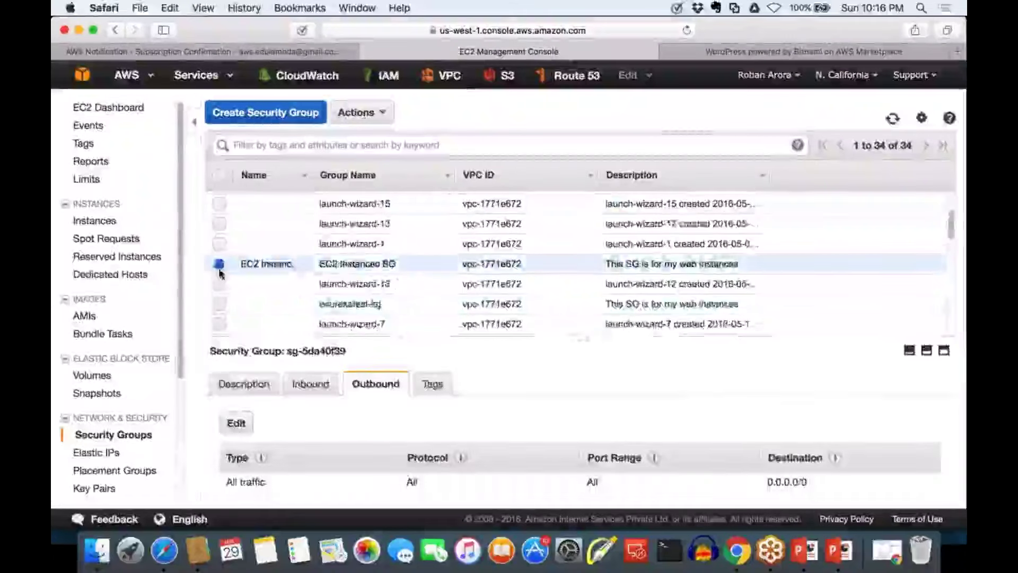
left_click(220, 266)
scroll(220, 270, "down", 5)
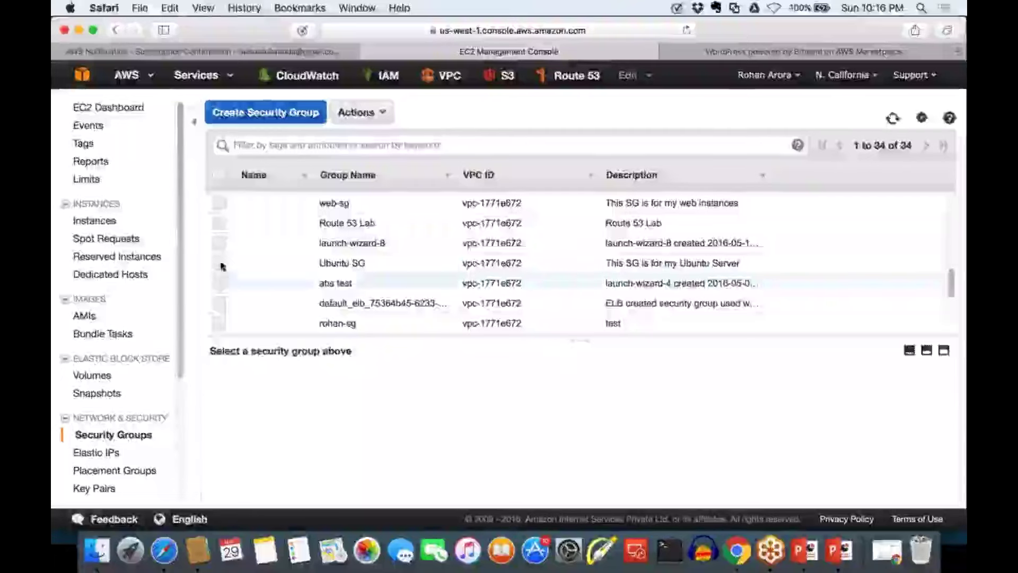
left_click(219, 263)
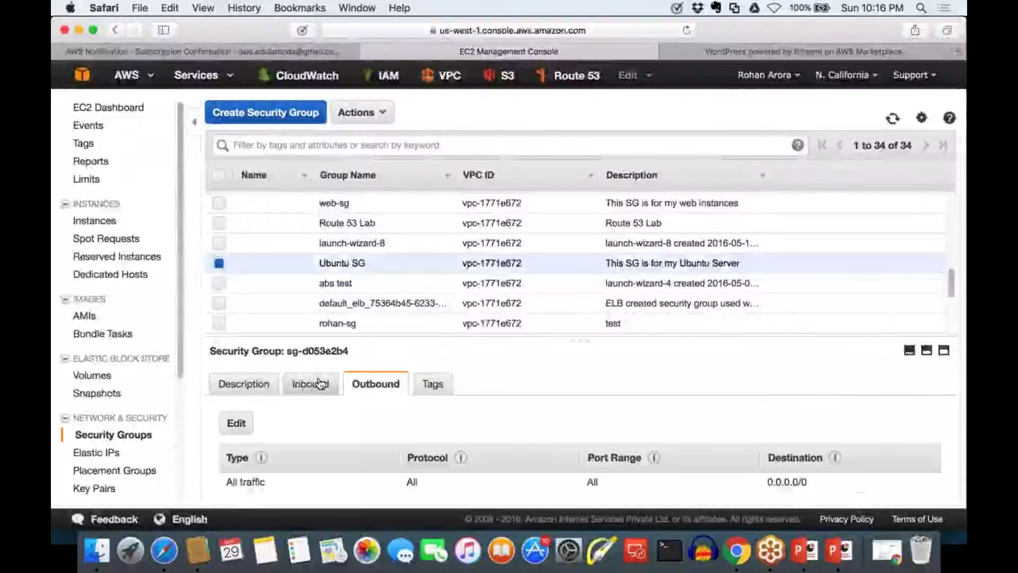
Show all of Ubuntu SG's inbound rules and highlight its group ID sg-d053e2b4
left_click(337, 383)
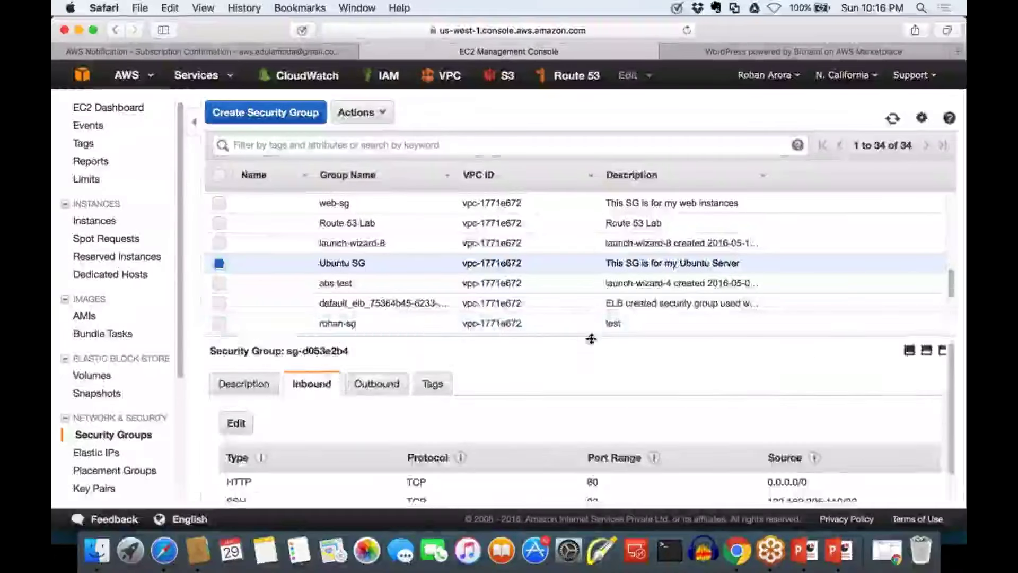
left_click_drag(590, 336, 583, 232)
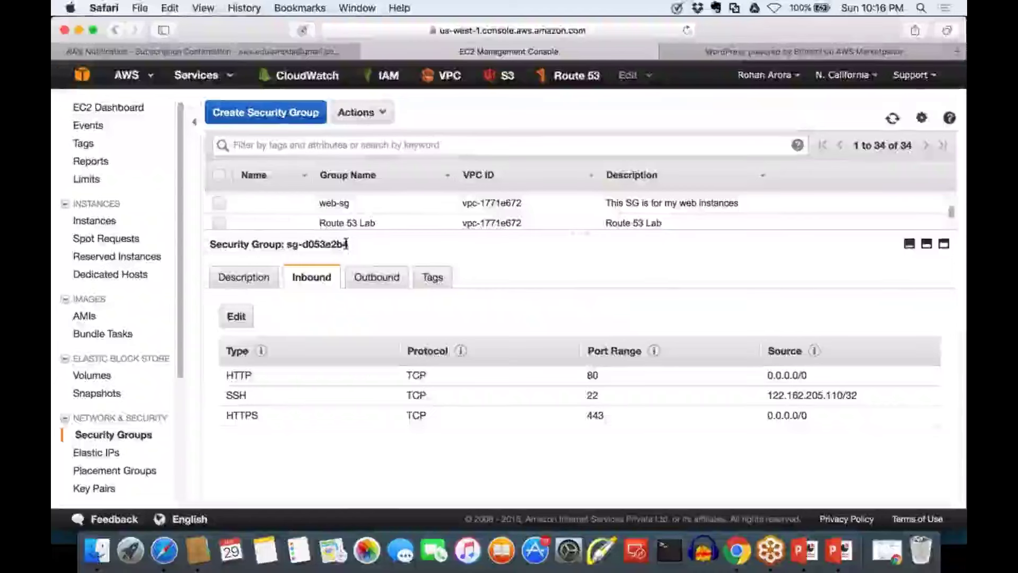
left_click_drag(345, 244, 288, 244)
left_click(289, 244)
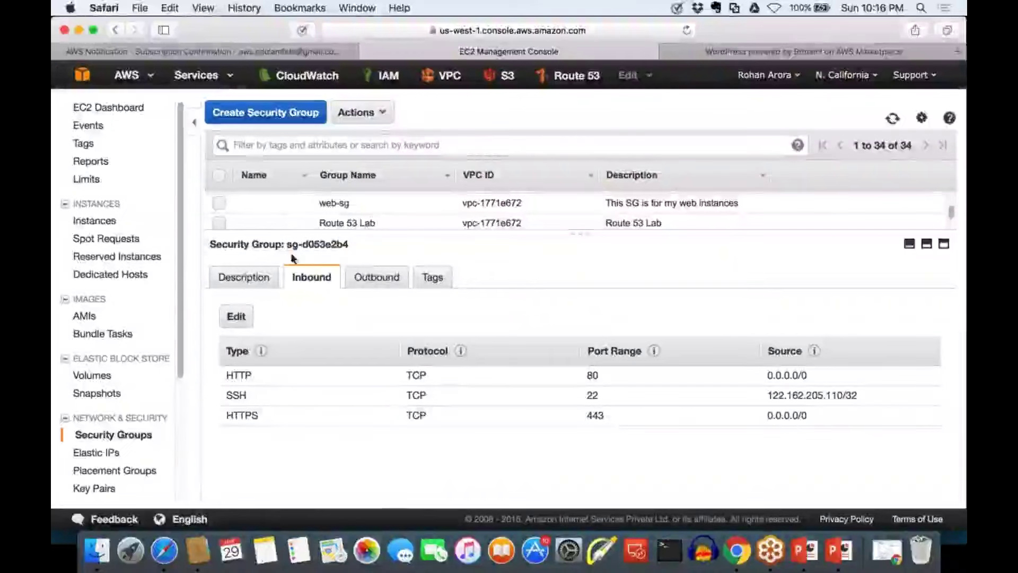
left_click_drag(322, 242, 349, 244)
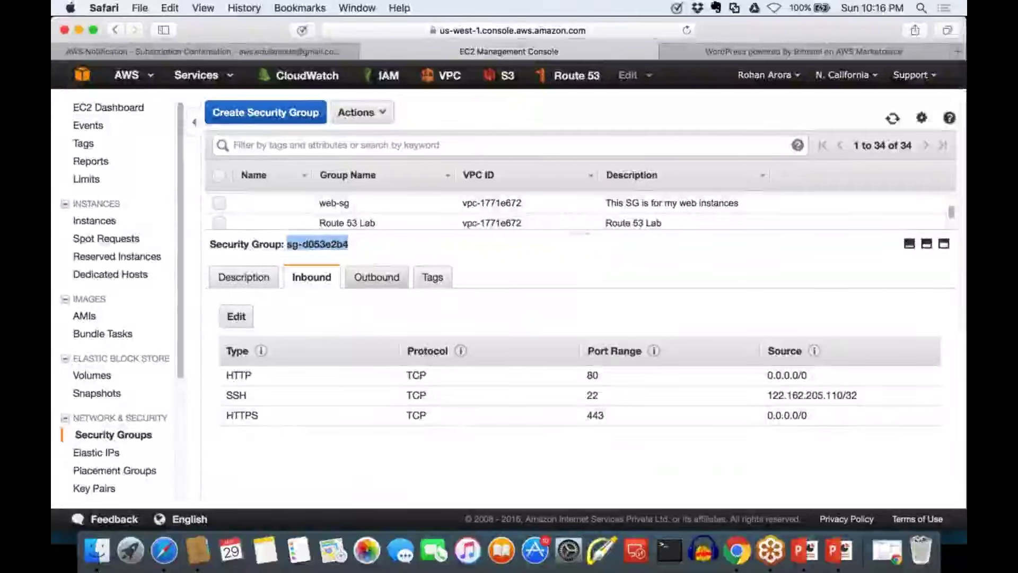
left_click(844, 428)
Highlight the SSH and HTTPS rules, then show the all-traffic outbound rule to 0.0.0.0/0
left_click_drag(766, 417, 448, 374)
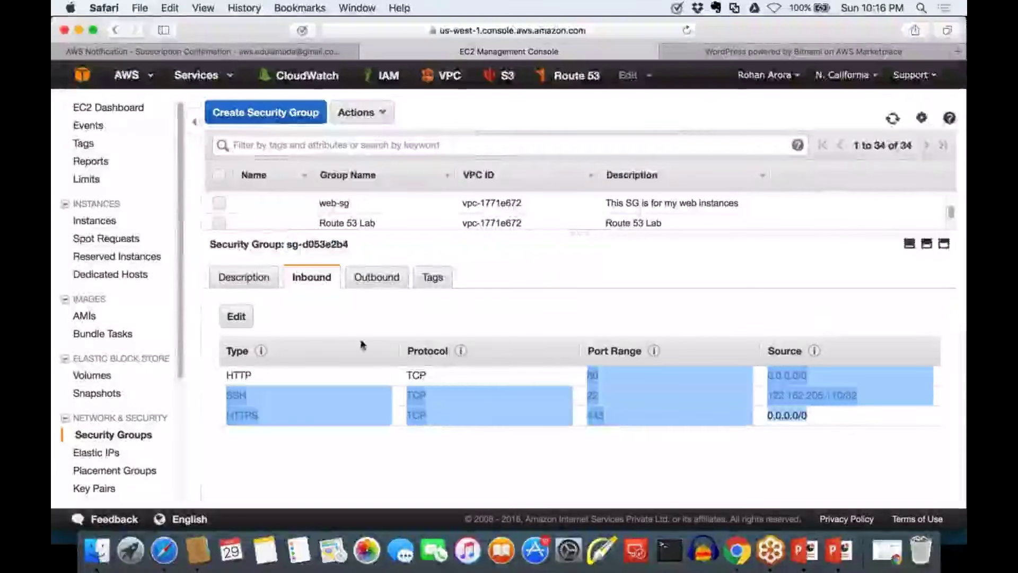
left_click(396, 312)
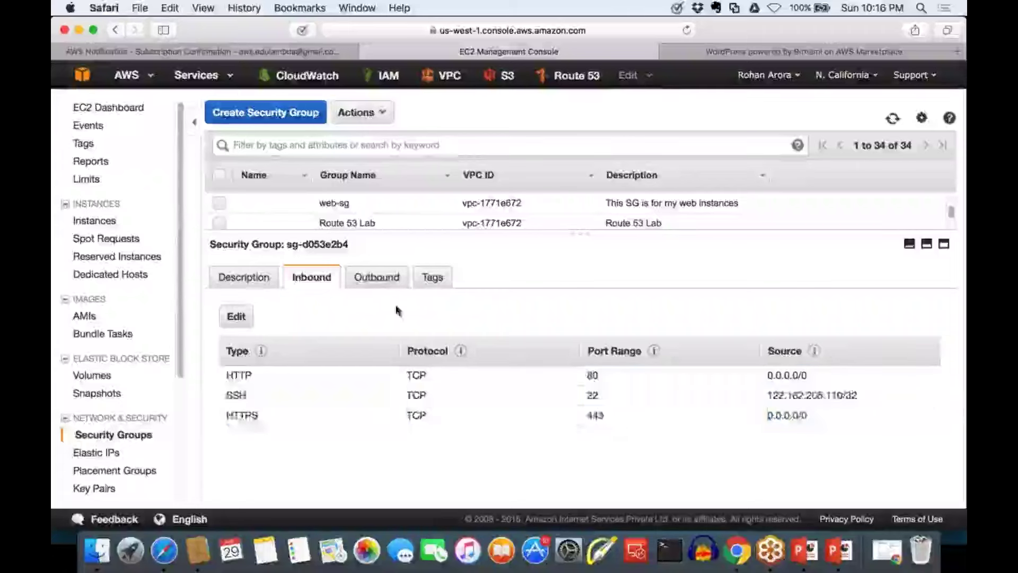
left_click(397, 281)
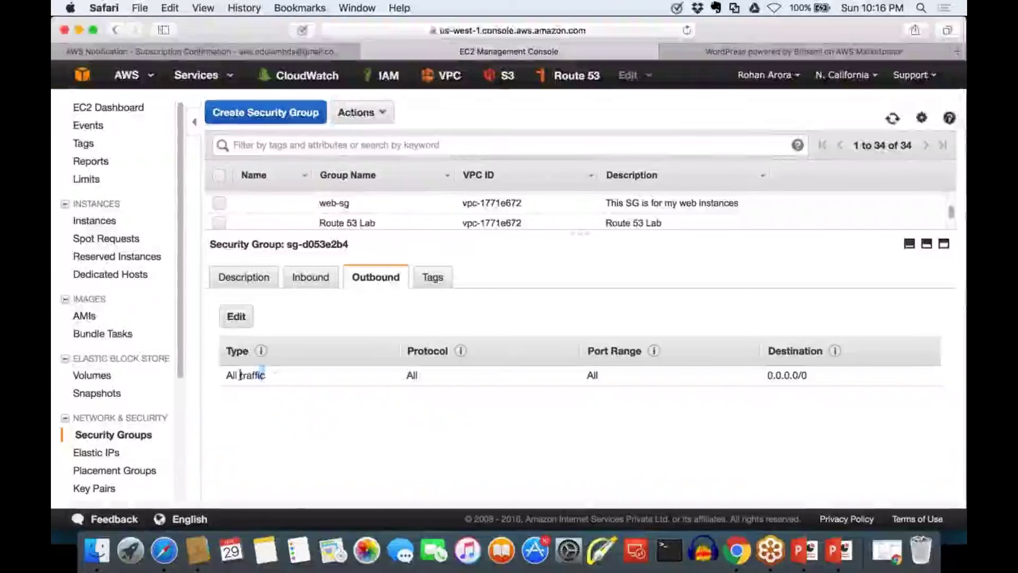
left_click_drag(240, 374, 245, 375)
left_click(311, 423)
left_click_drag(431, 375, 399, 373)
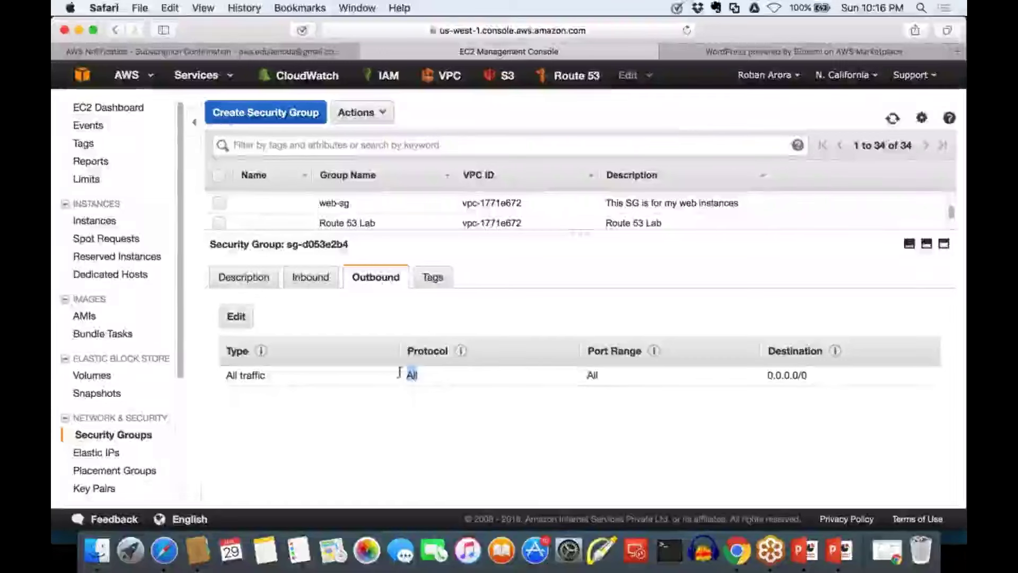
left_click(573, 377)
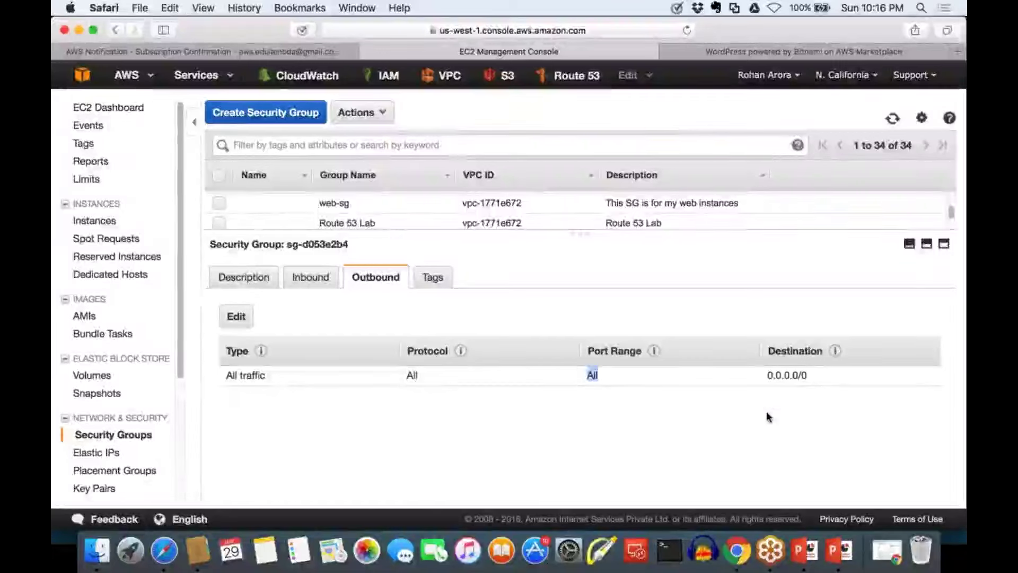
left_click(816, 377)
left_click_drag(816, 377, 744, 375)
left_click(791, 387)
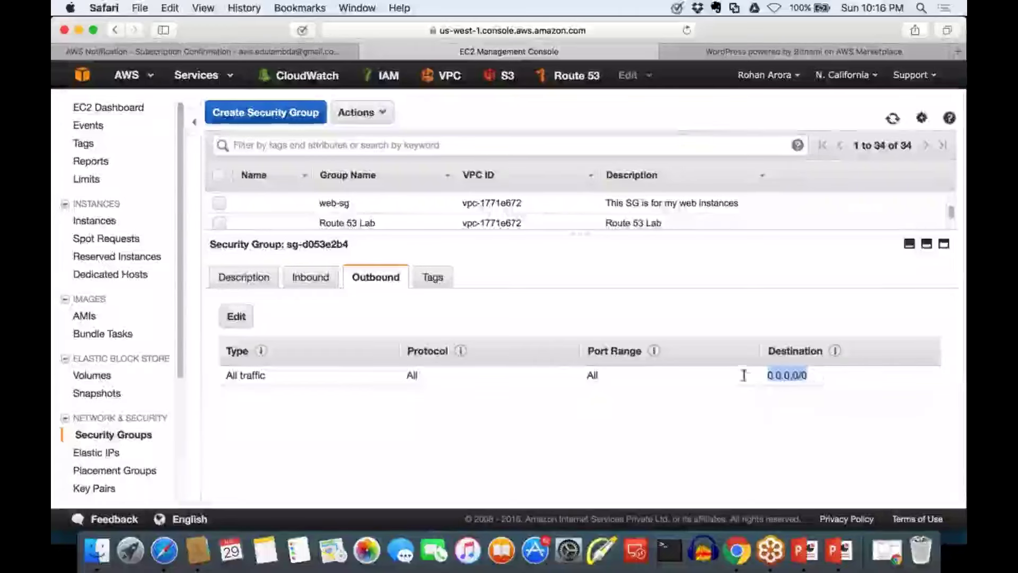
left_click(770, 431)
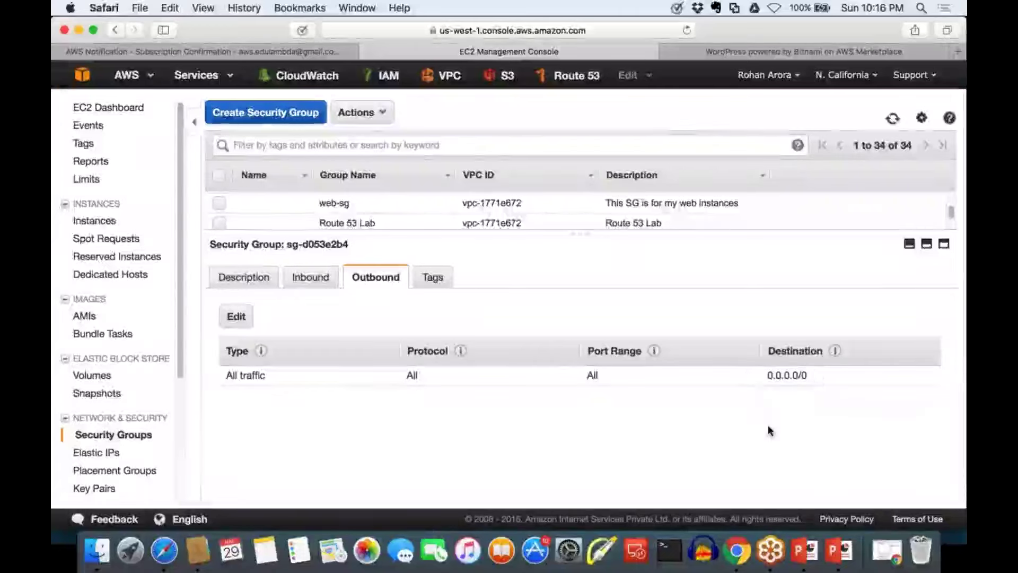
left_click(237, 317)
left_click(259, 301)
Close the outbound rule editor unsaved and advance PowerPoint to the Key Pairs slide
left_click(244, 301)
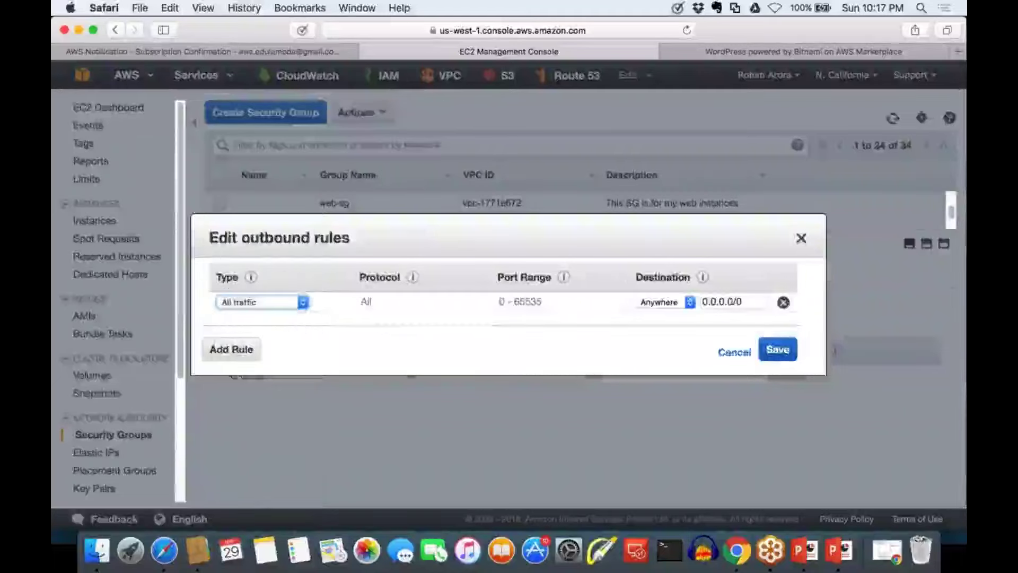
left_click(801, 239)
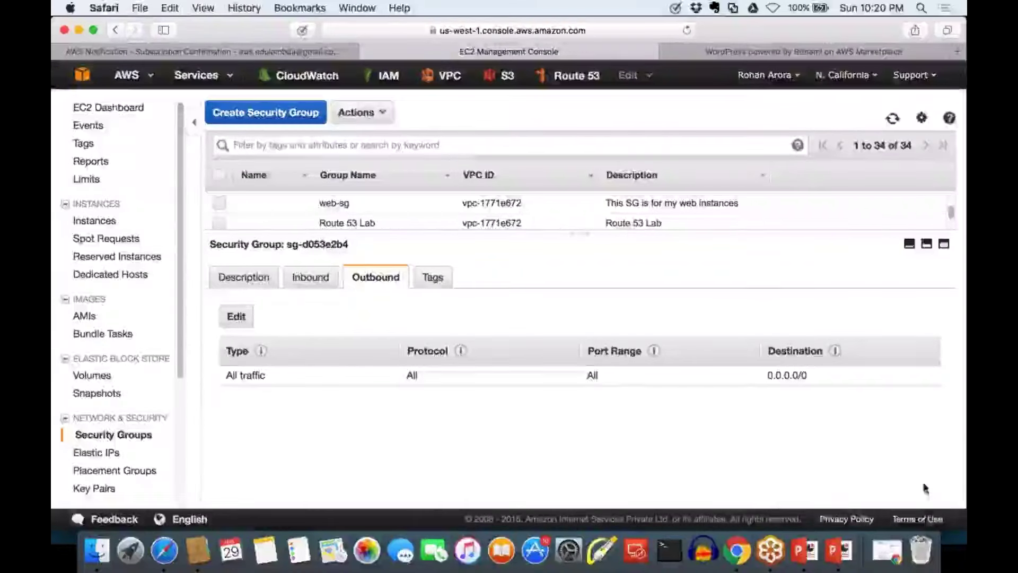
left_click(839, 550)
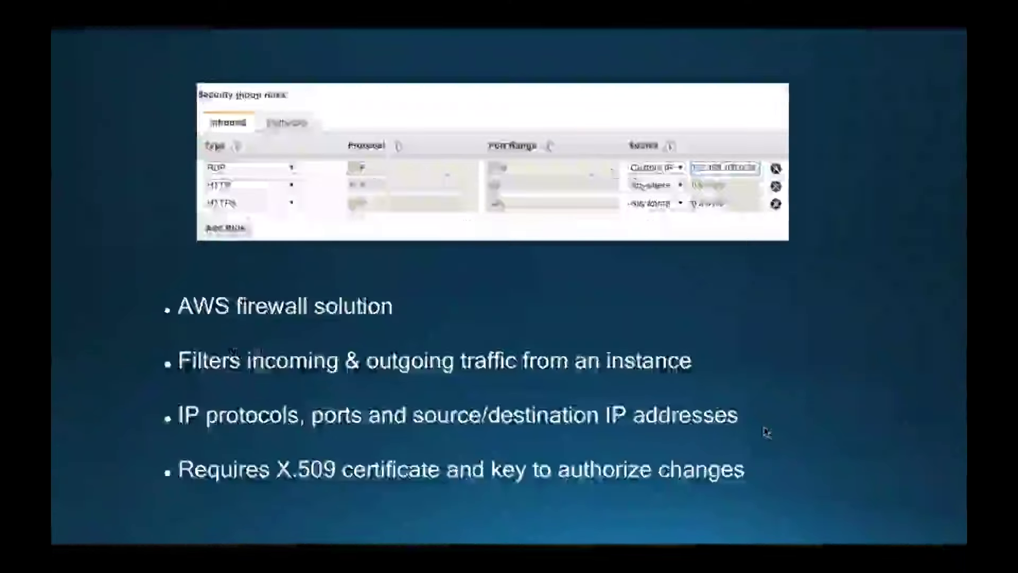
key("Right")
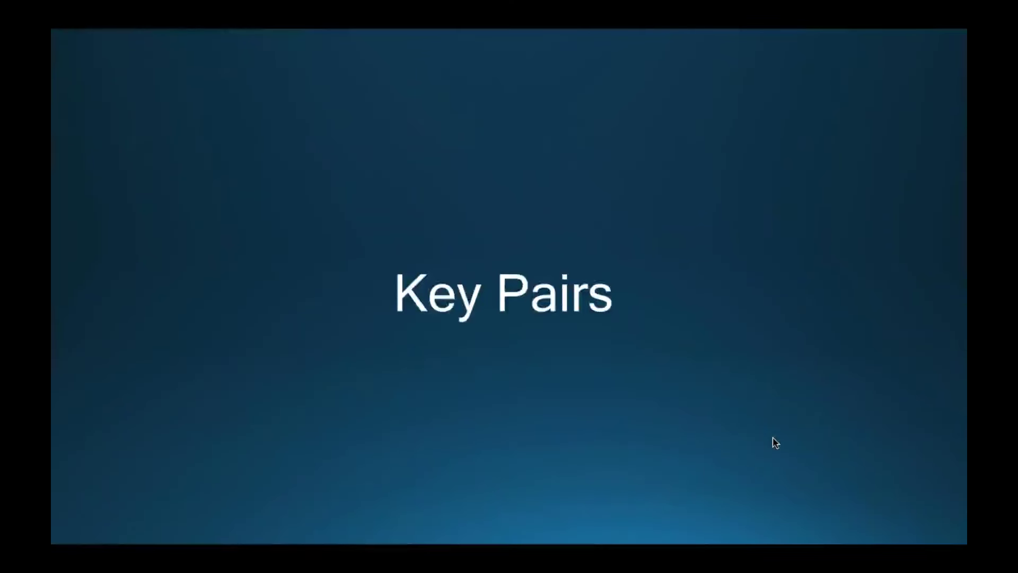
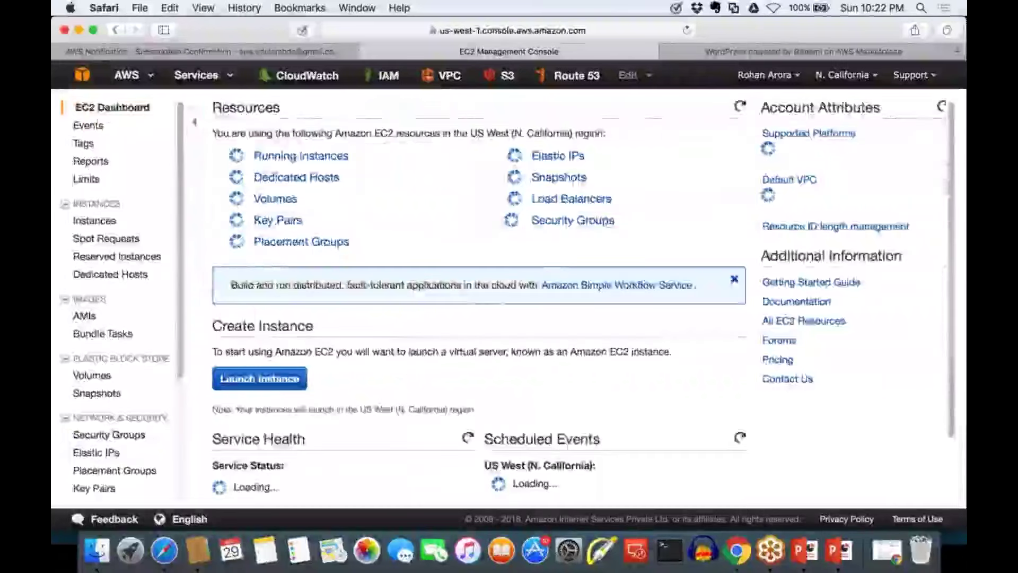
Start the Launch Instance wizard from the EC2 Dashboard in N. California
left_click(301, 383)
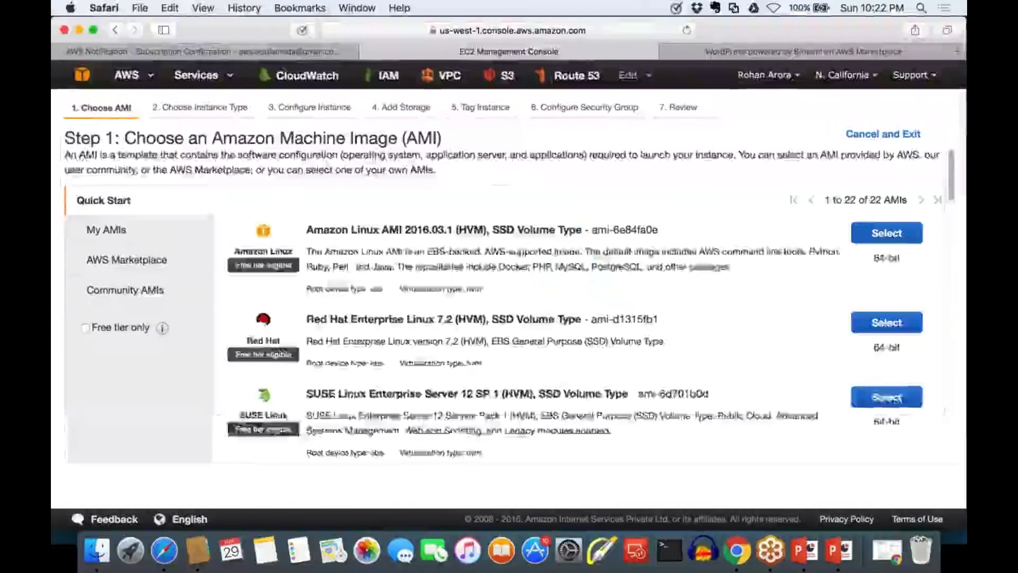
Pick the Amazon Linux AMI 2016.03.1 and keep t2.micro through the steps to review, then launch
left_click(883, 238)
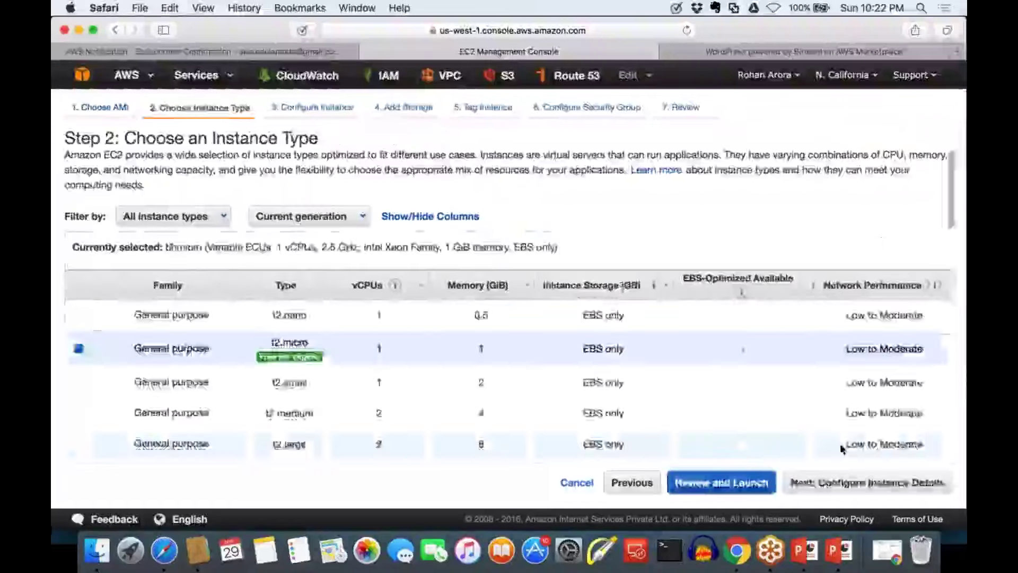
left_click(918, 484)
left_click(918, 483)
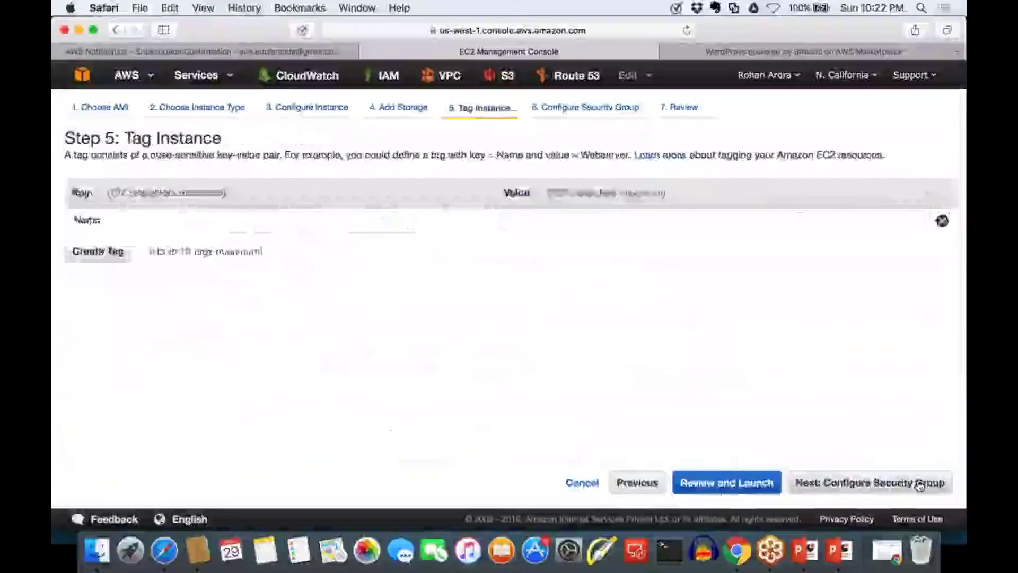
left_click(919, 484)
left_click(900, 483)
left_click(903, 484)
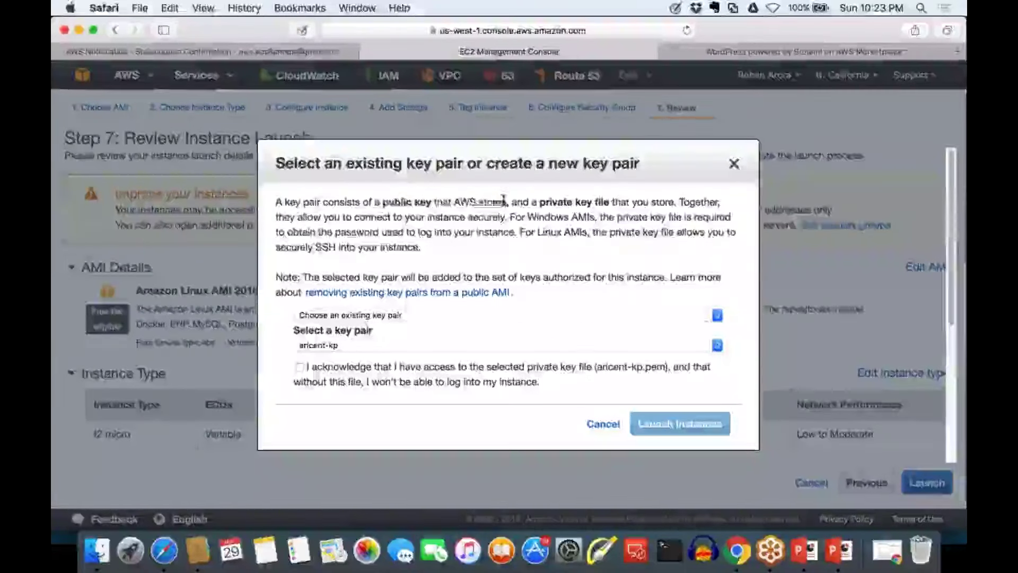
Highlight the key pair definition, the stored public key and the private key file phrases, then expand the key pair choices
left_click_drag(504, 200, 382, 203)
left_click(380, 202)
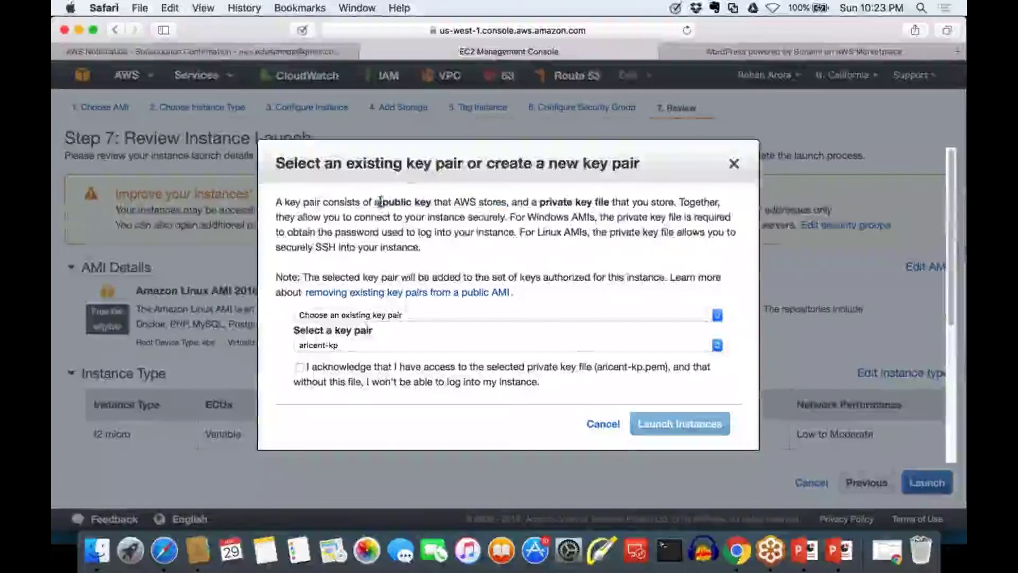
left_click_drag(277, 201, 505, 200)
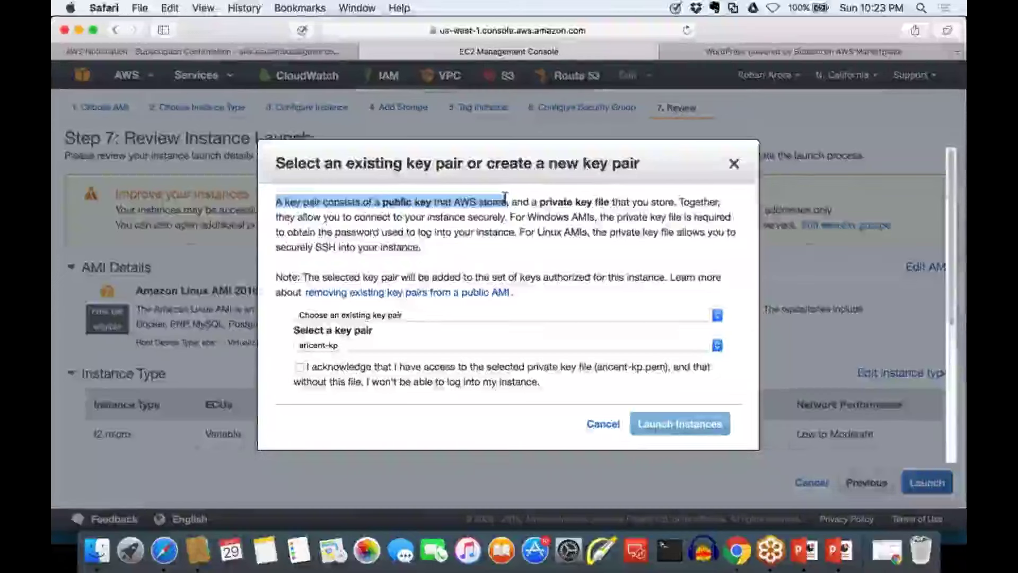
left_click_drag(505, 201, 380, 204)
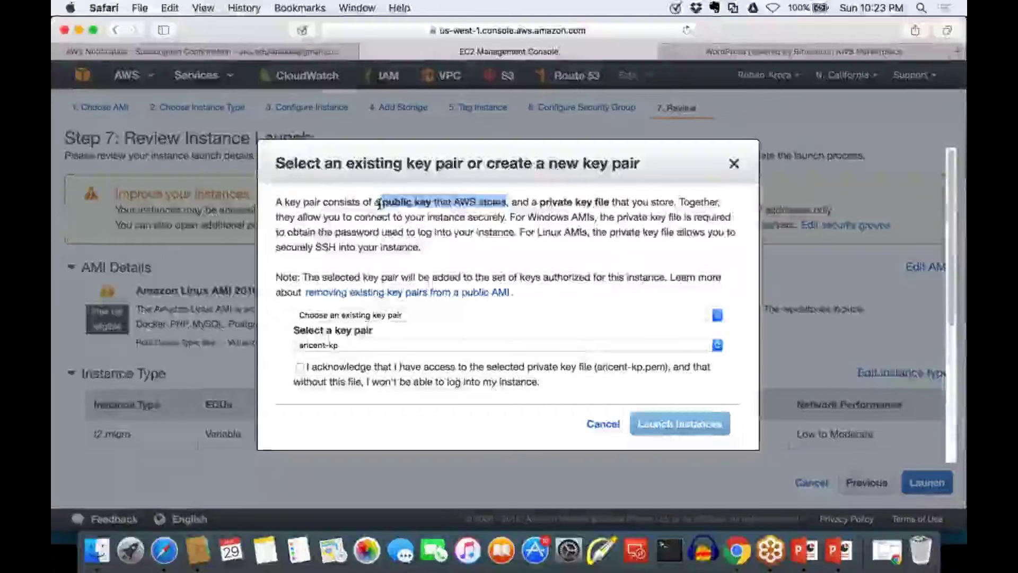
left_click_drag(540, 202, 671, 202)
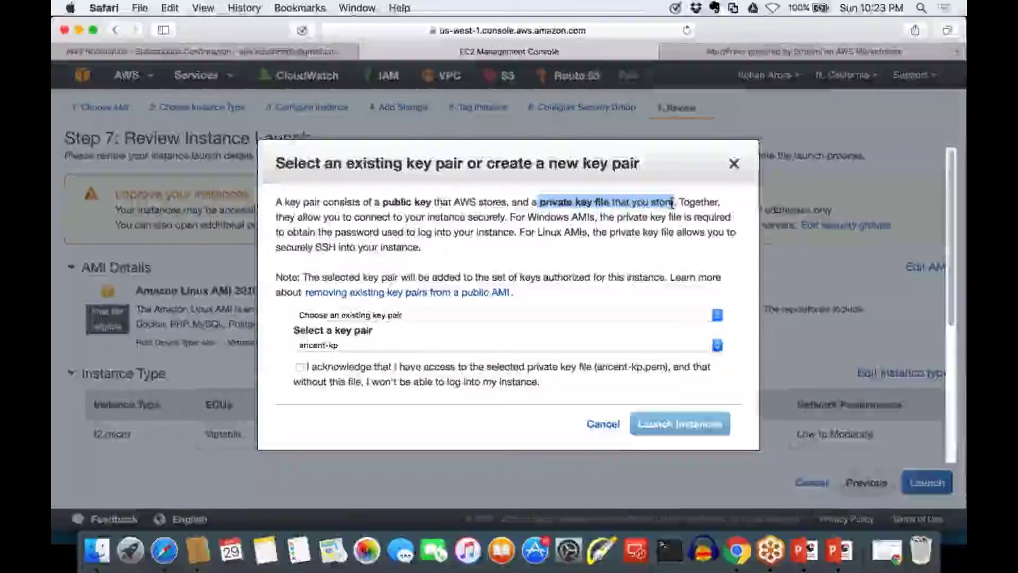
left_click(393, 316)
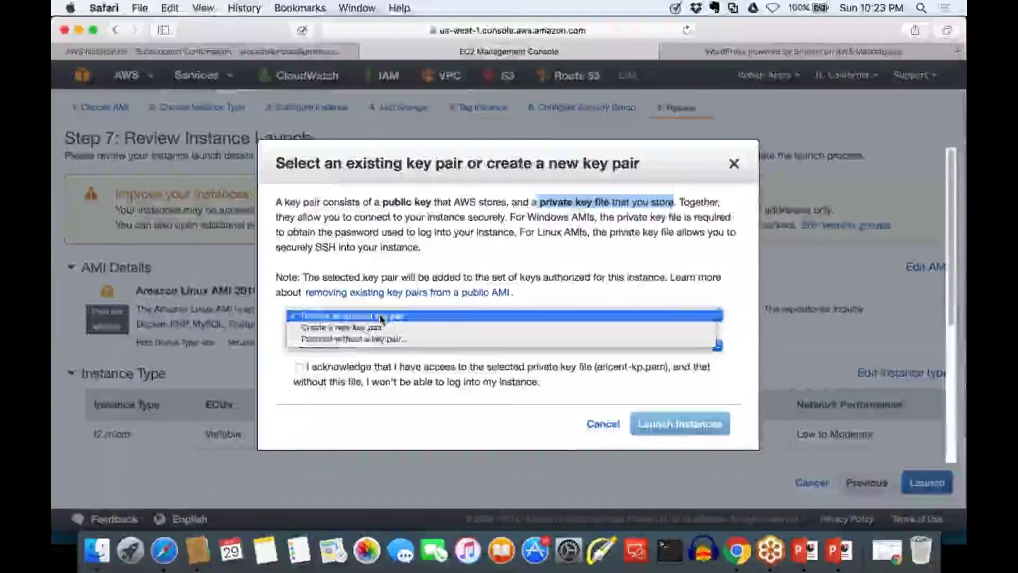
Browse the existing key pairs, keeping aricent-kp selected
left_click(380, 317)
left_click(374, 345)
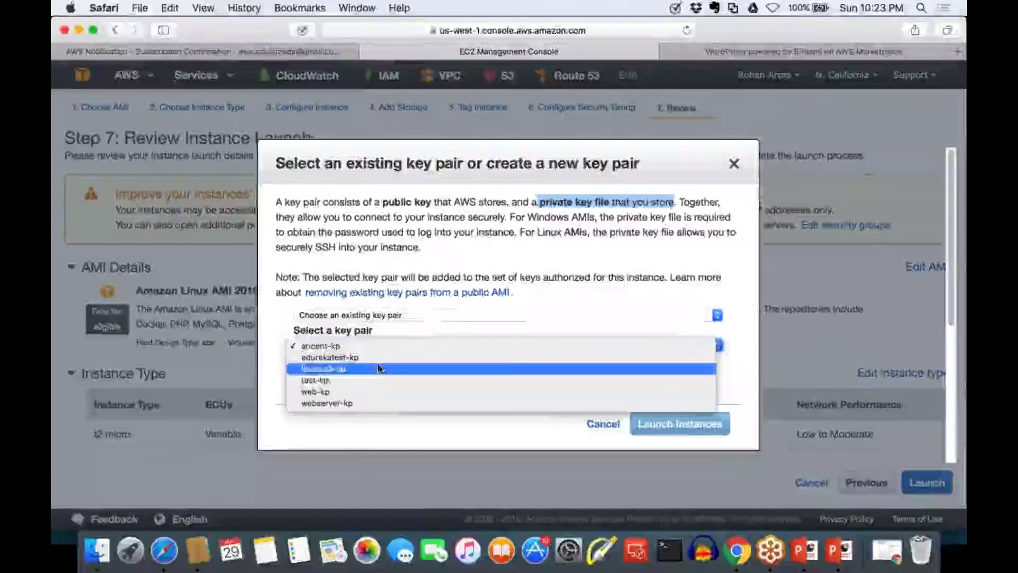
left_click(432, 316)
left_click(431, 316)
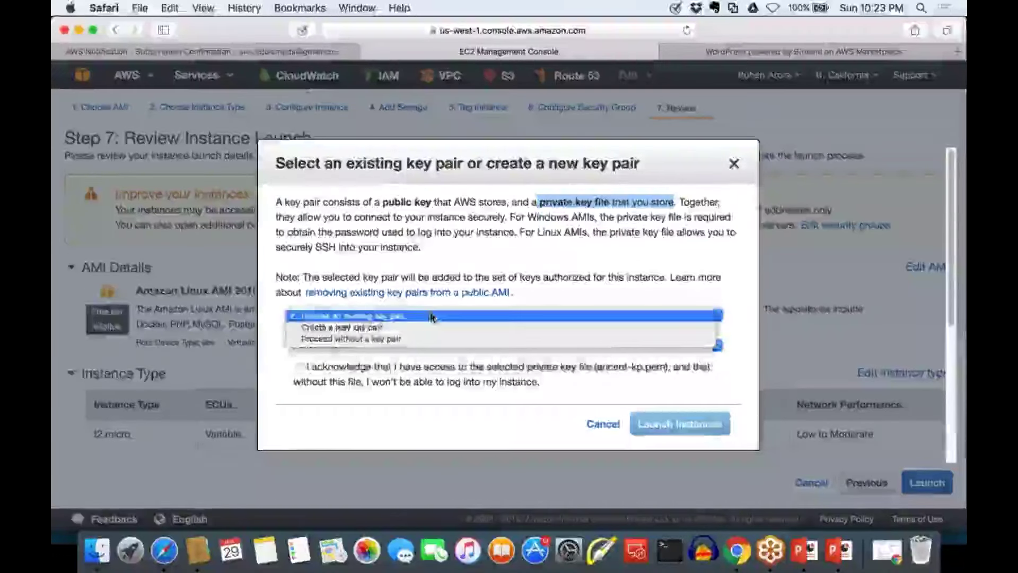
Try 'Proceed without a key pair', then settle on 'Create a new key pair'
left_click(424, 327)
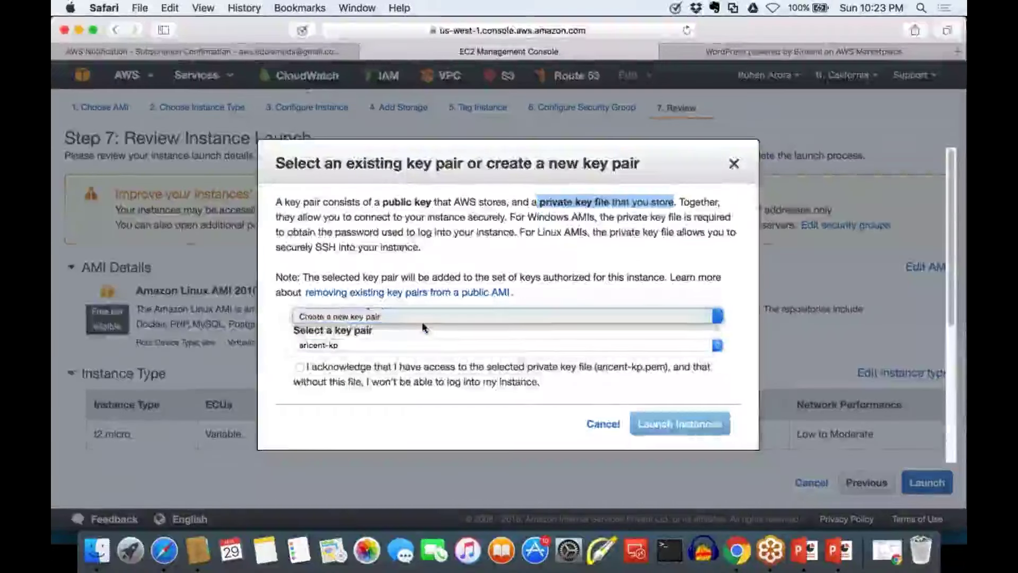
left_click(424, 316)
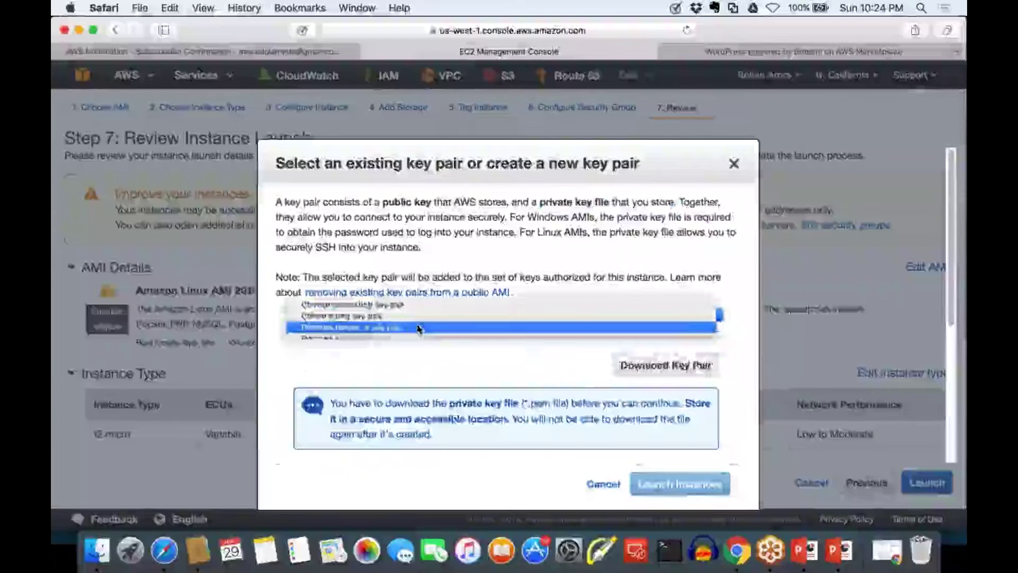
left_click(424, 325)
left_click(438, 327)
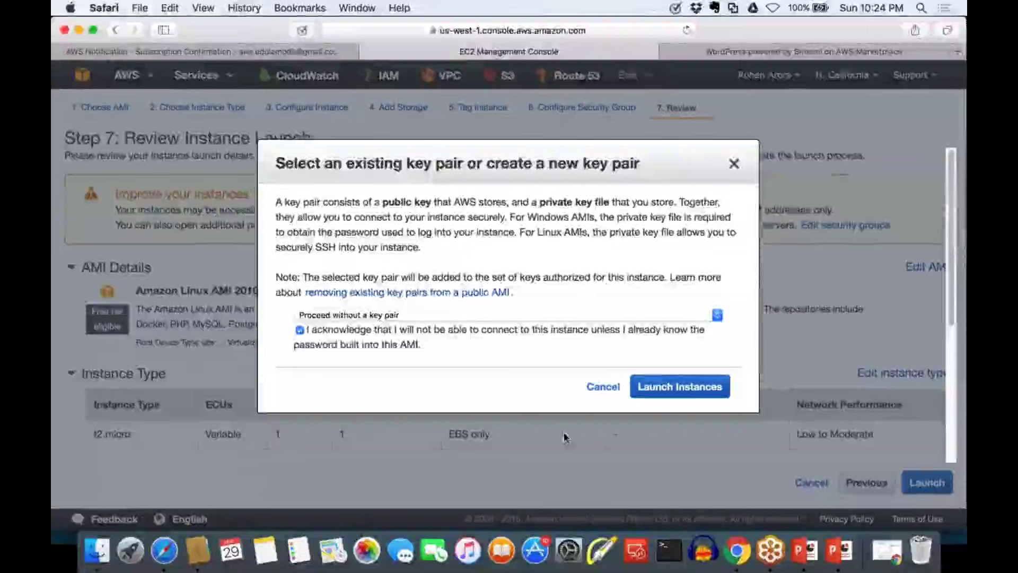
left_click(470, 317)
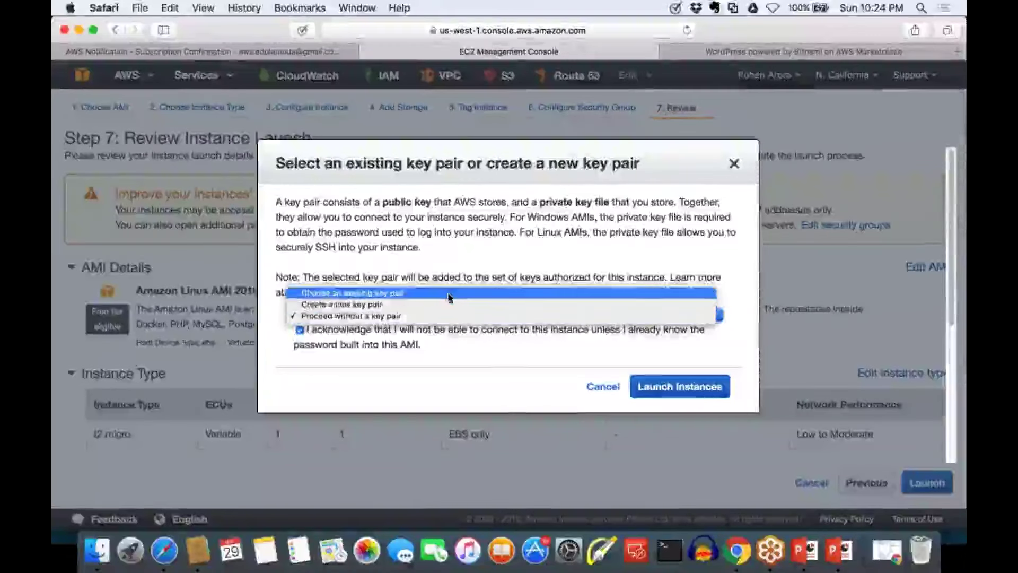
left_click(448, 295)
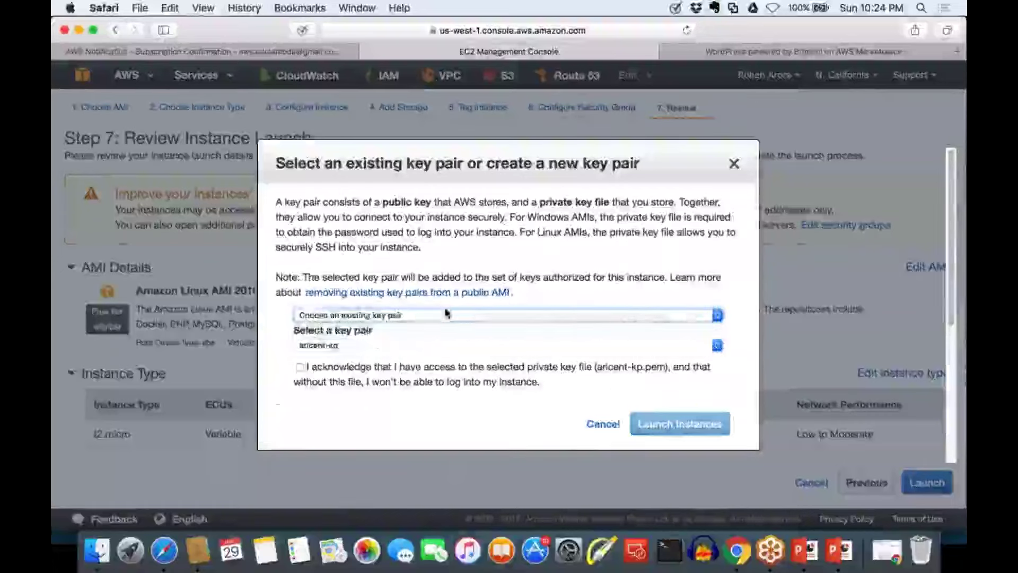
left_click(447, 313)
left_click(438, 328)
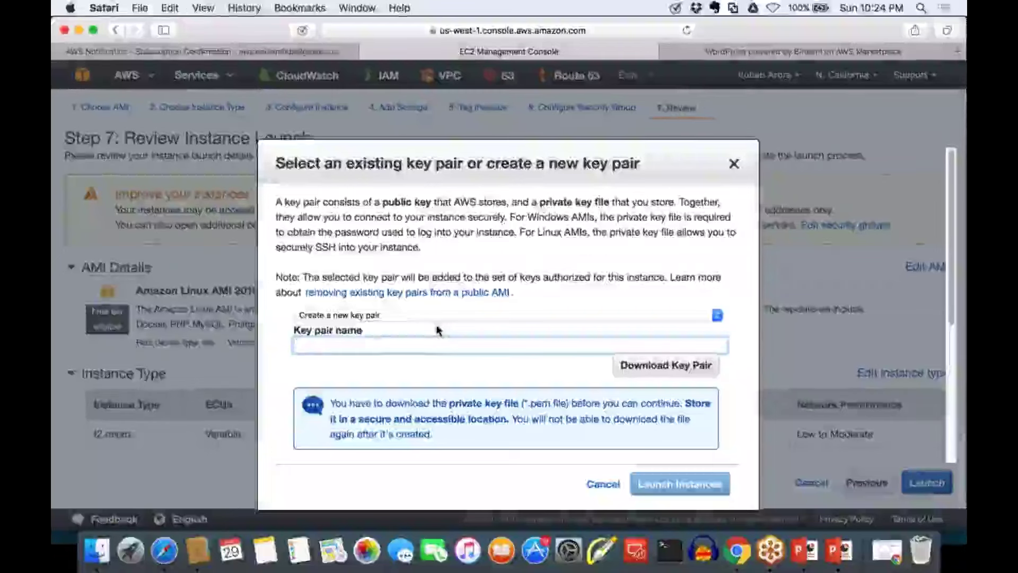
Name the new key pair webservertest-kp, annotate the .pem notice, and download the key pair
type("webservertest-kp")
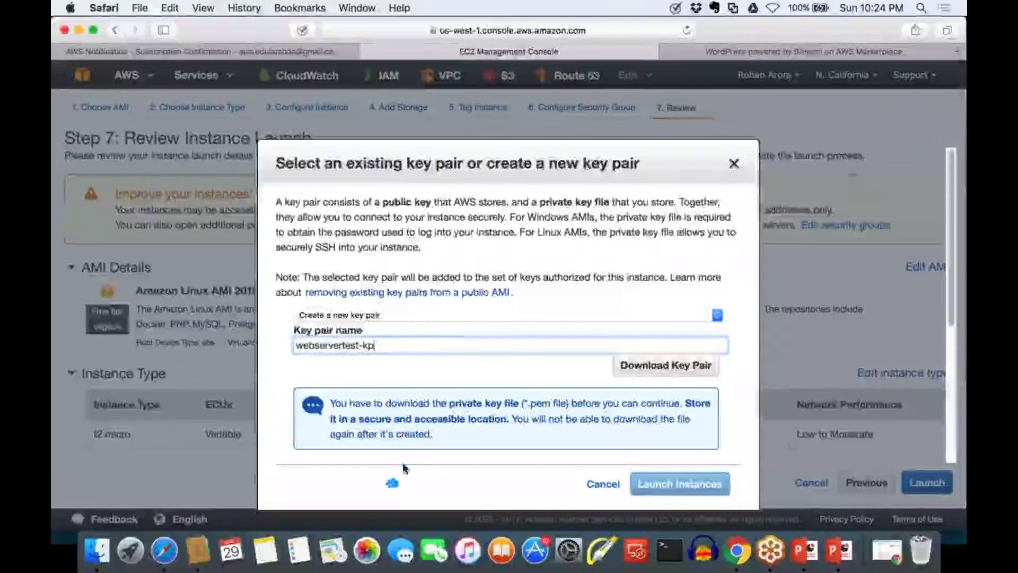
mouse_move(402, 463)
left_mouse_down()
mouse_move(397, 472)
mouse_move(440, 455)
mouse_move(444, 464)
left_mouse_up()
mouse_move(424, 480)
left_mouse_down()
mouse_move(451, 477)
mouse_move(469, 454)
mouse_move(492, 470)
left_mouse_up()
left_click_drag(415, 499, 493, 491)
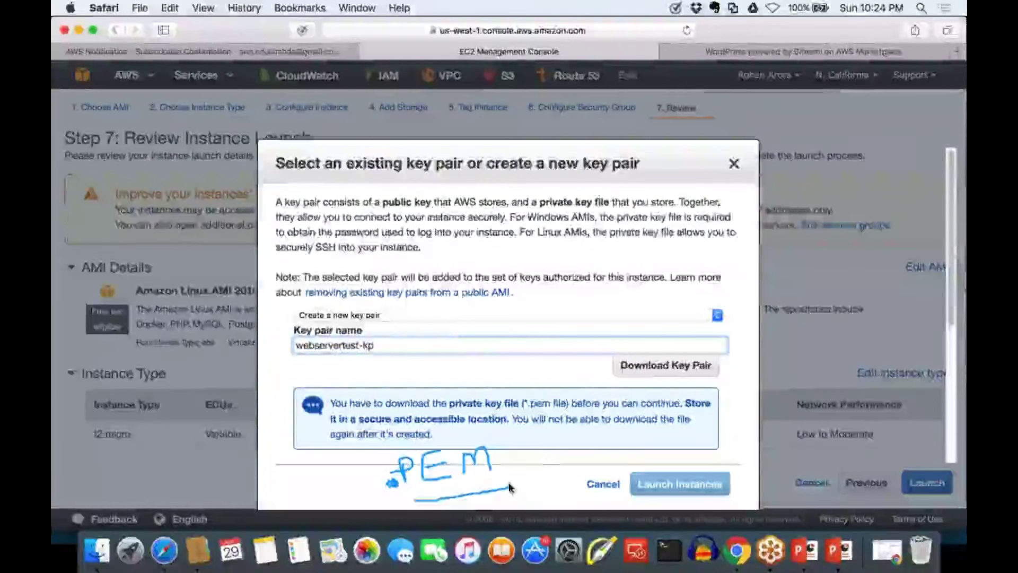
left_click_drag(462, 411, 570, 408)
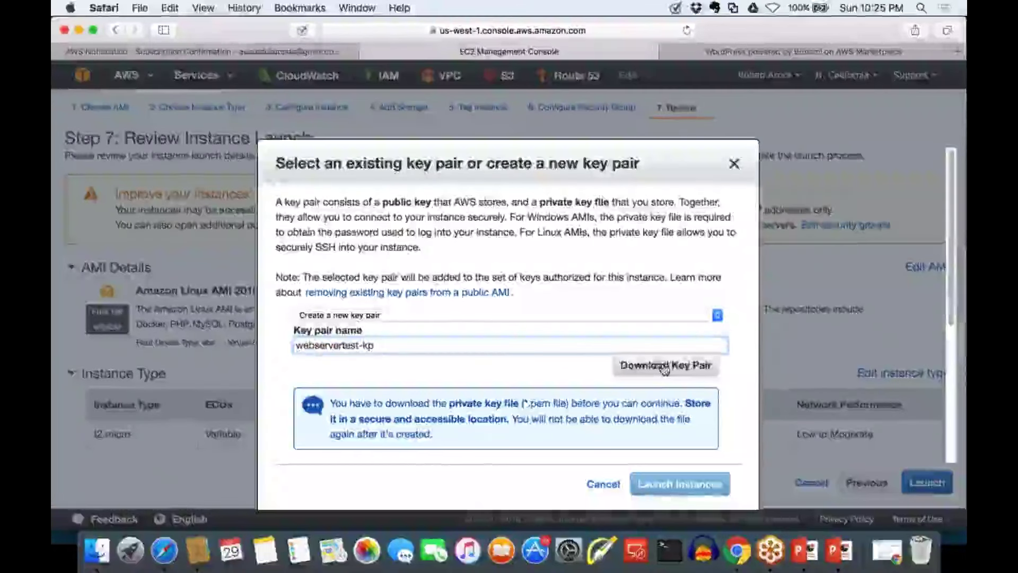
left_click(664, 366)
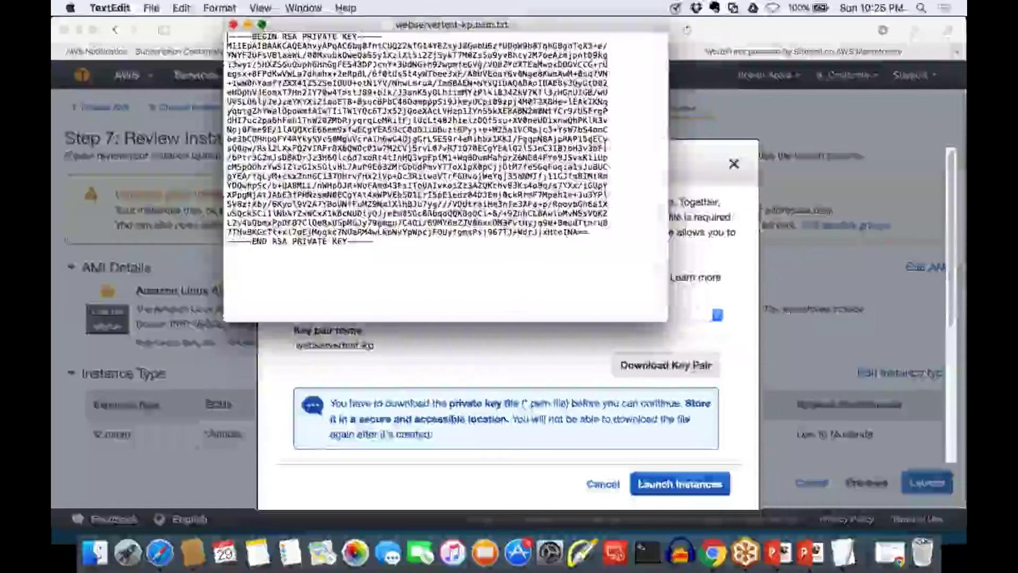
Maximize the downloaded key file in TextEdit and inspect the RSA private key text
left_click(263, 25)
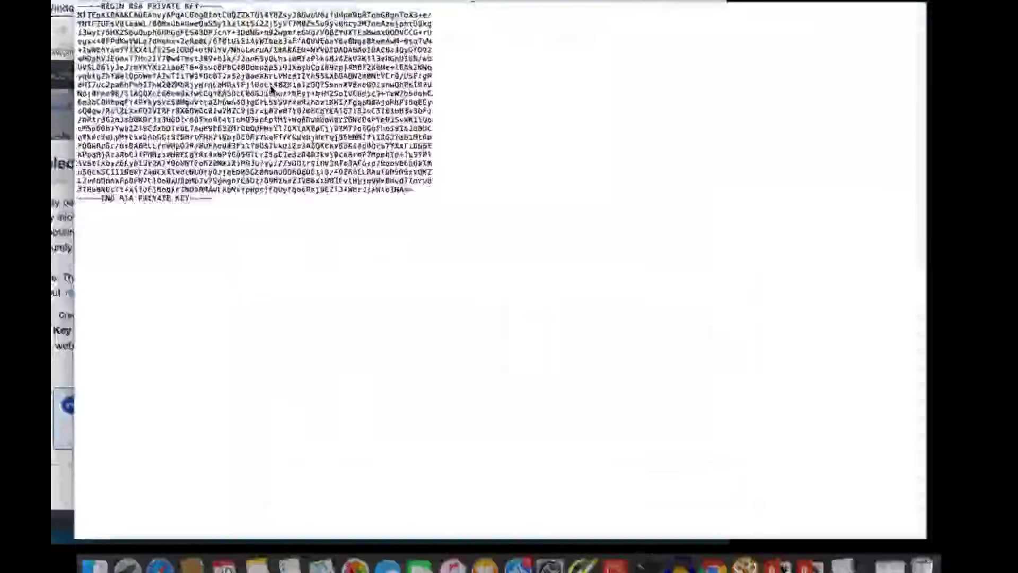
left_click_drag(329, 263, 53, 189)
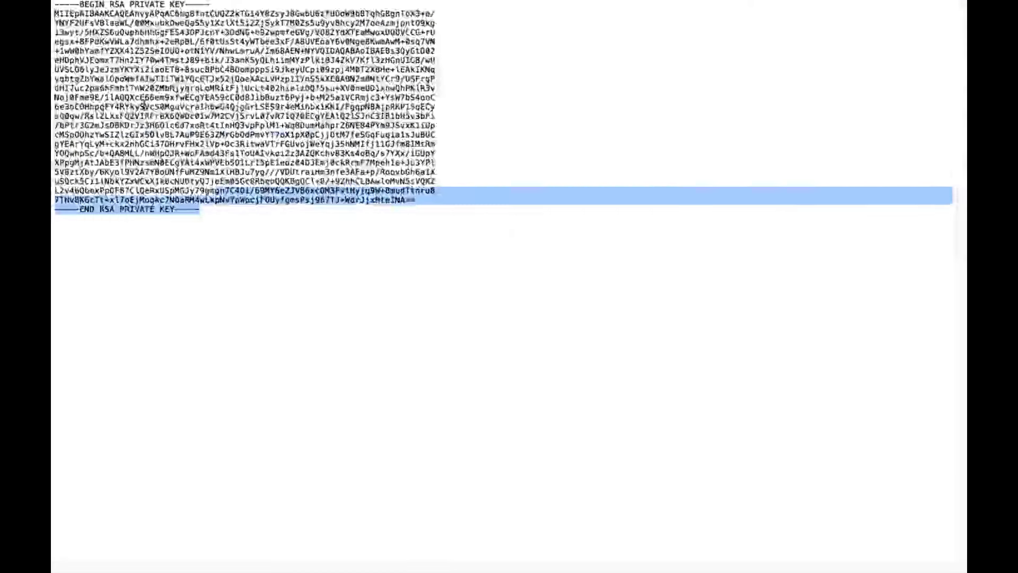
left_click_drag(144, 106, 79, 22)
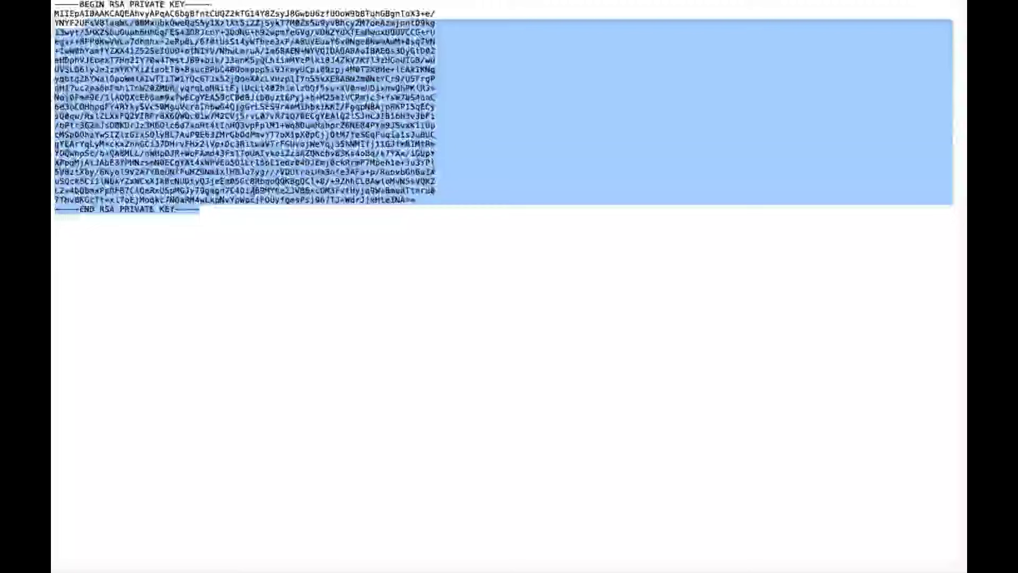
left_click(241, 209)
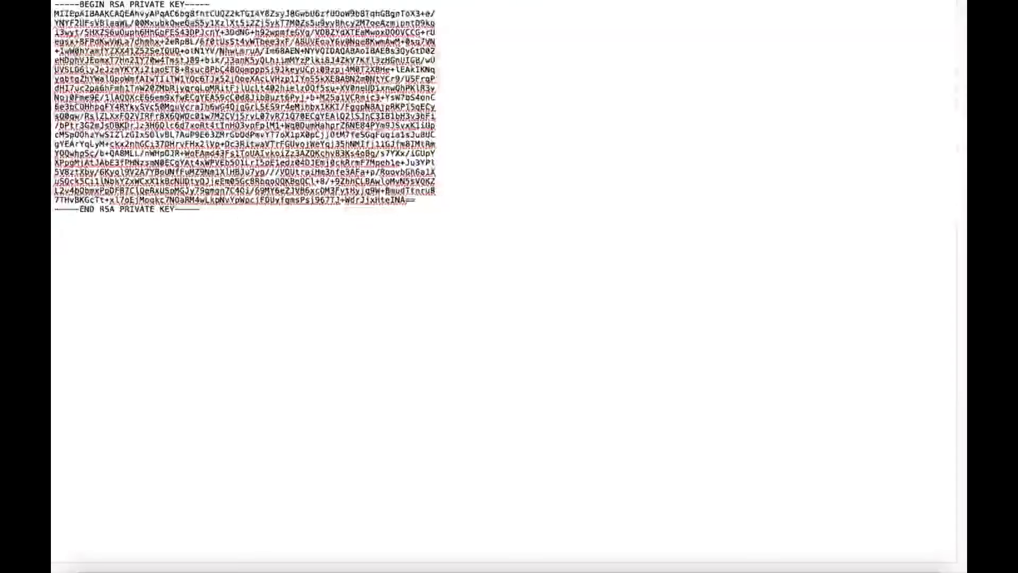
key("super+a")
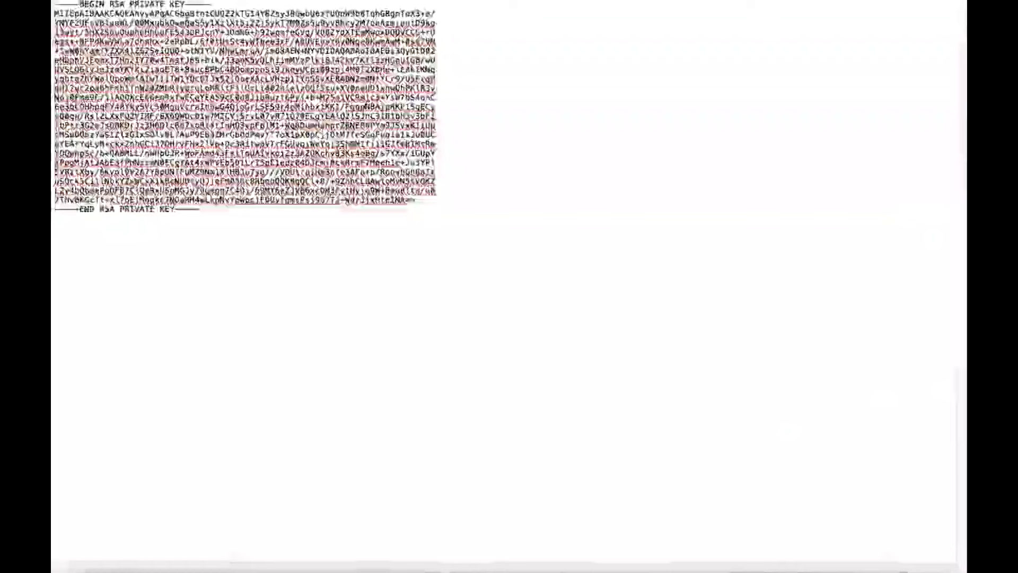
key("ctrl+Up")
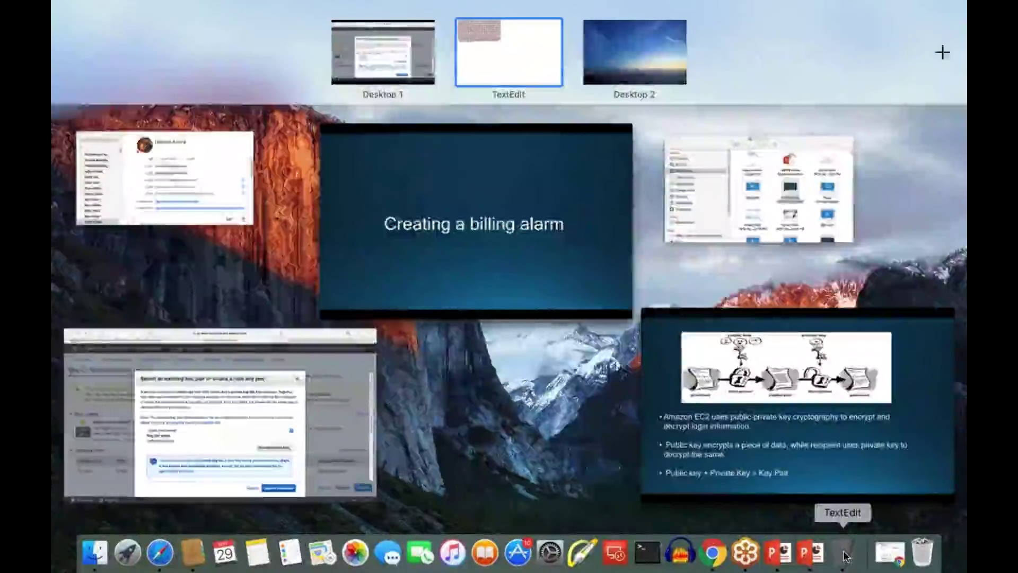
left_click(844, 554)
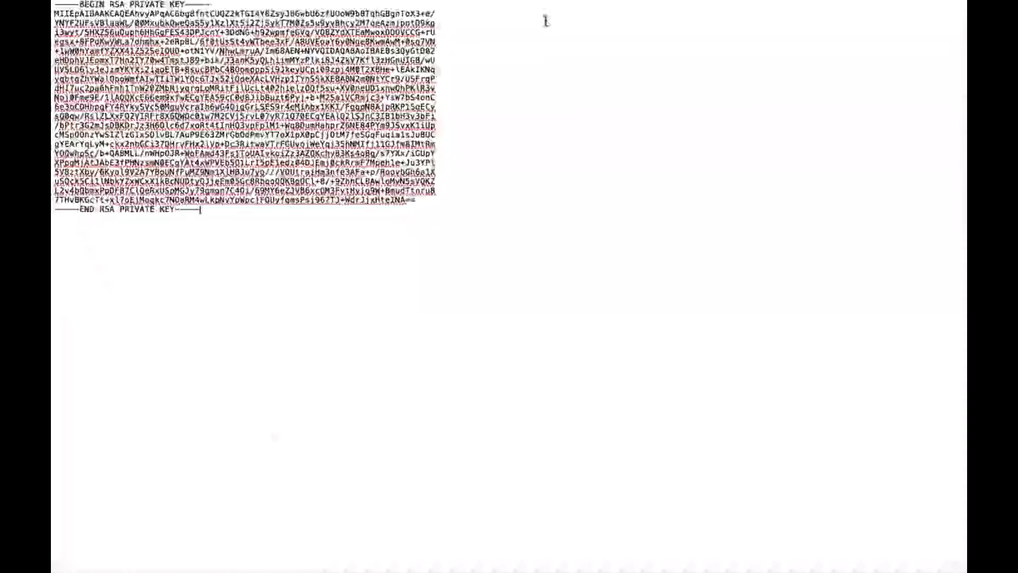
key("Escape")
left_click(435, 50)
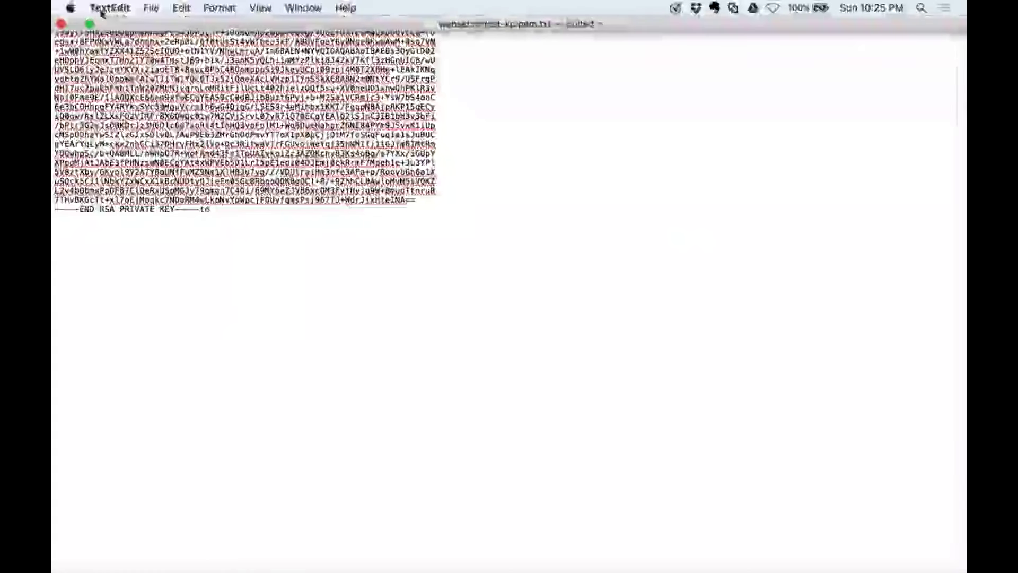
Quit TextEdit and cancel the key pair prompt without launching
left_click(101, 8)
left_click(128, 140)
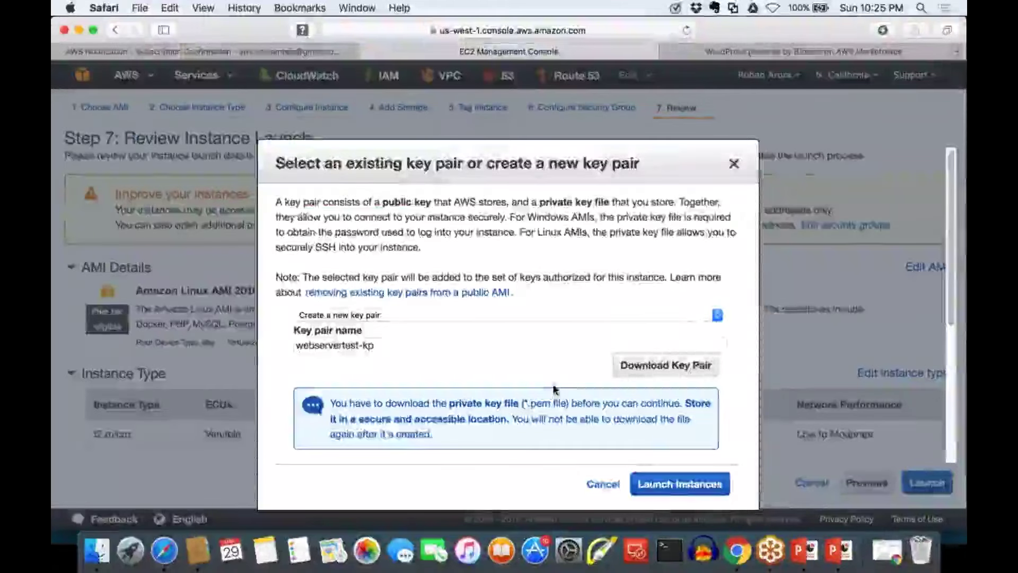
left_click(601, 485)
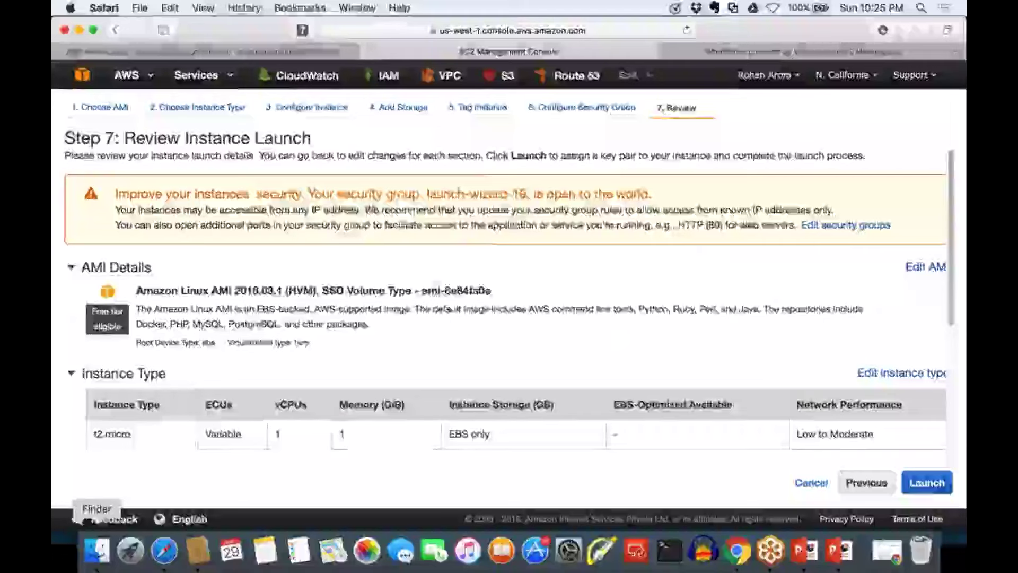
Move webservertest-kp.pem.txt from Downloads to the Desktop in Finder
left_click(97, 550)
left_click(289, 282)
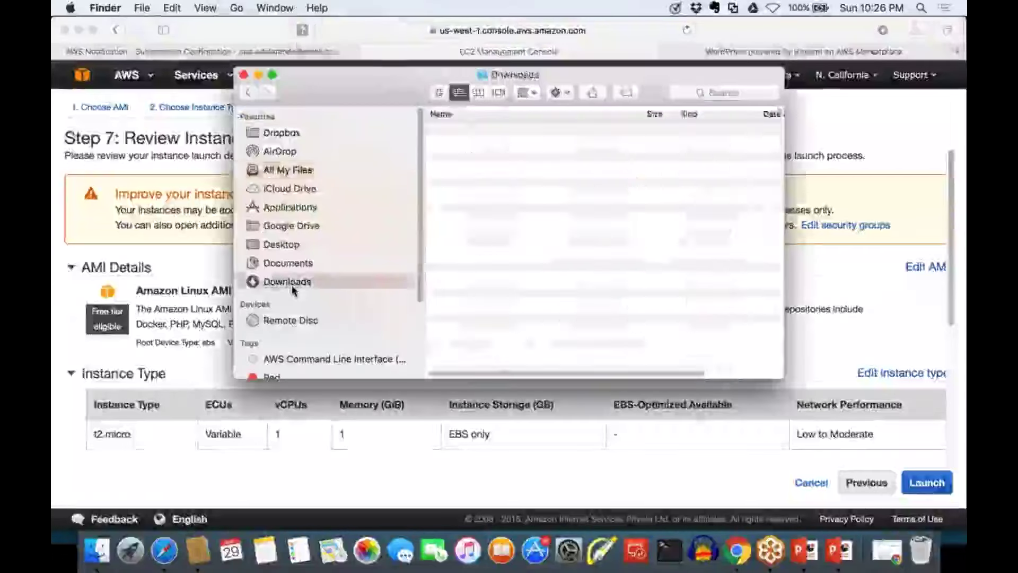
left_click(482, 132)
left_click_drag(482, 133, 293, 248)
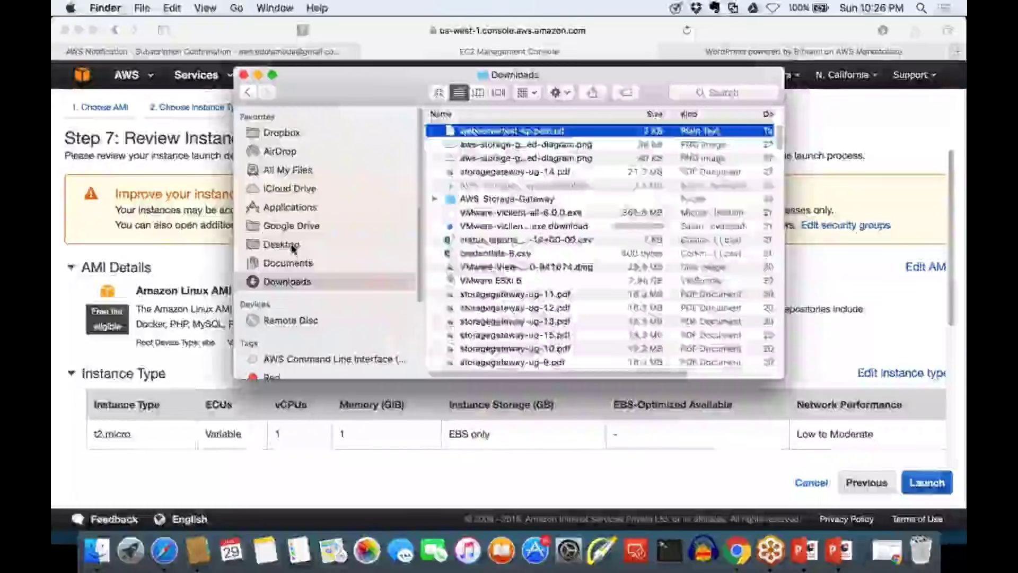
Rename the Desktop key file to webservertest-kp.pem, keeping .pem, then bring up the key pair slides
left_click(289, 245)
left_click(669, 133)
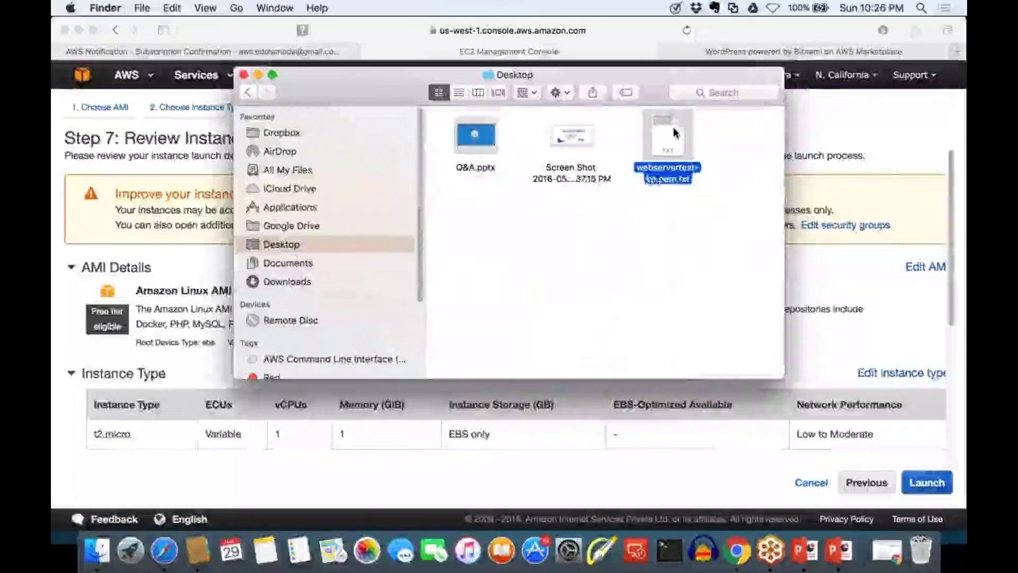
right_click(674, 132)
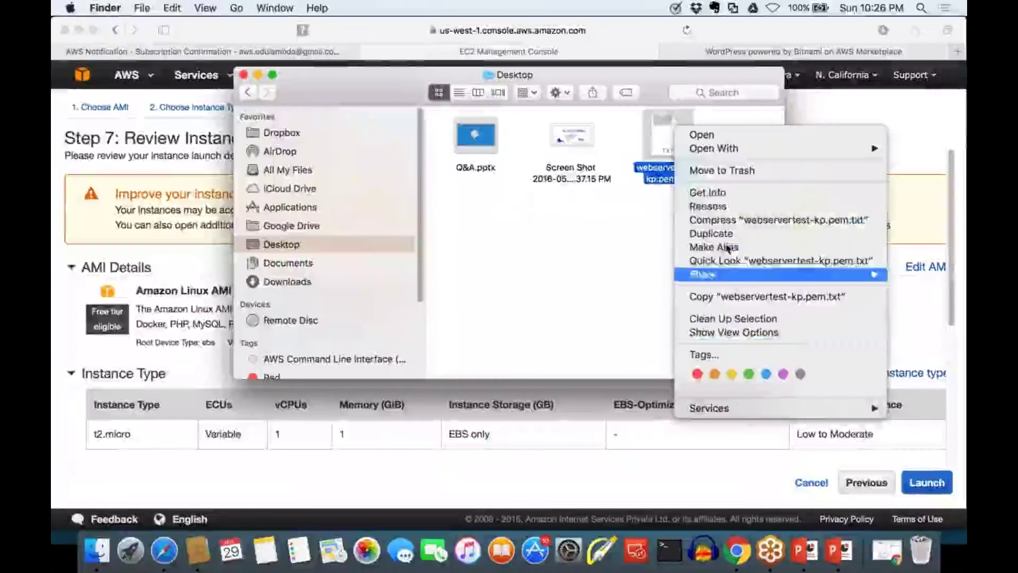
left_click(707, 205)
key("Right")
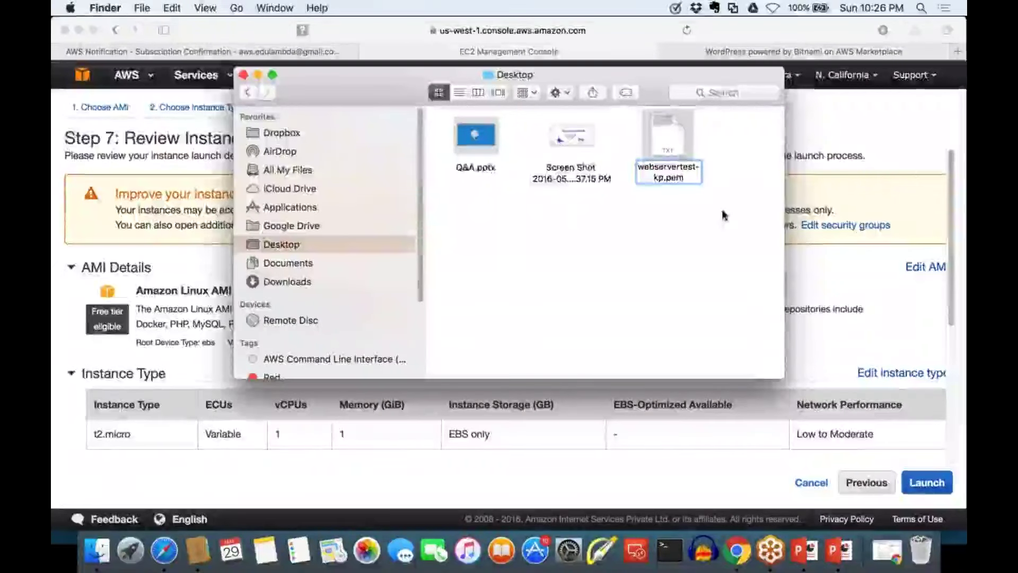
key("Return")
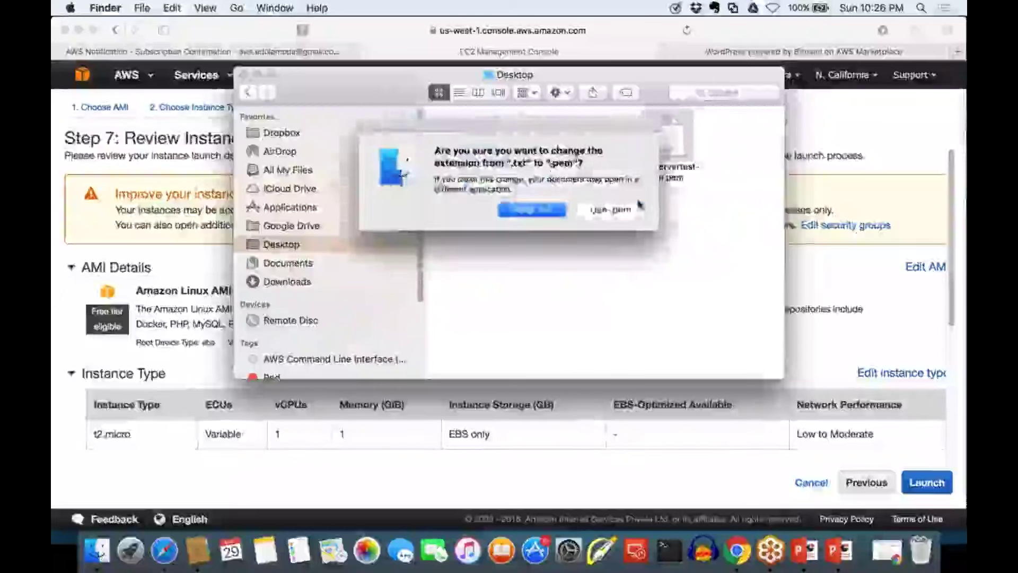
left_click(622, 214)
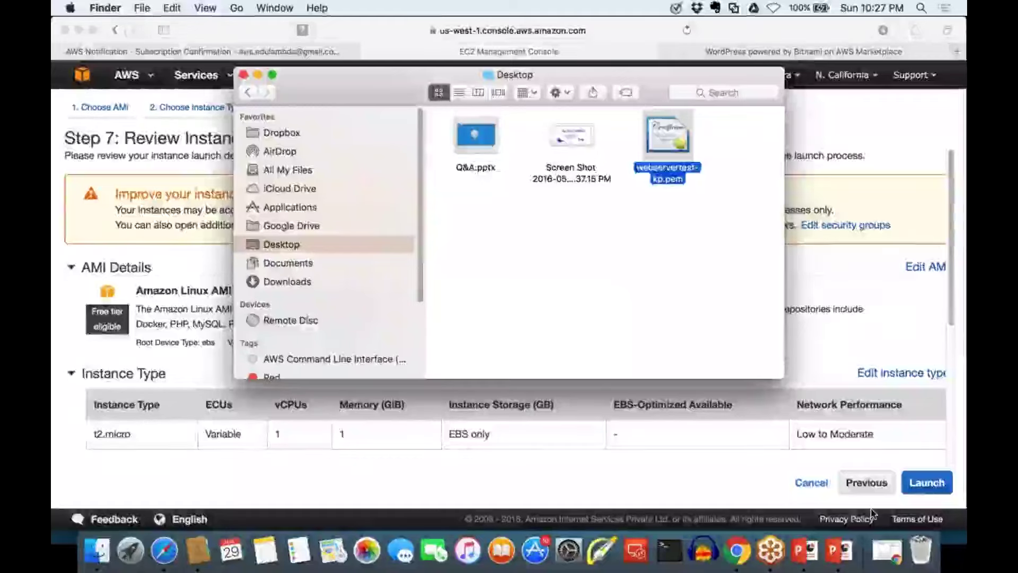
left_click(848, 550)
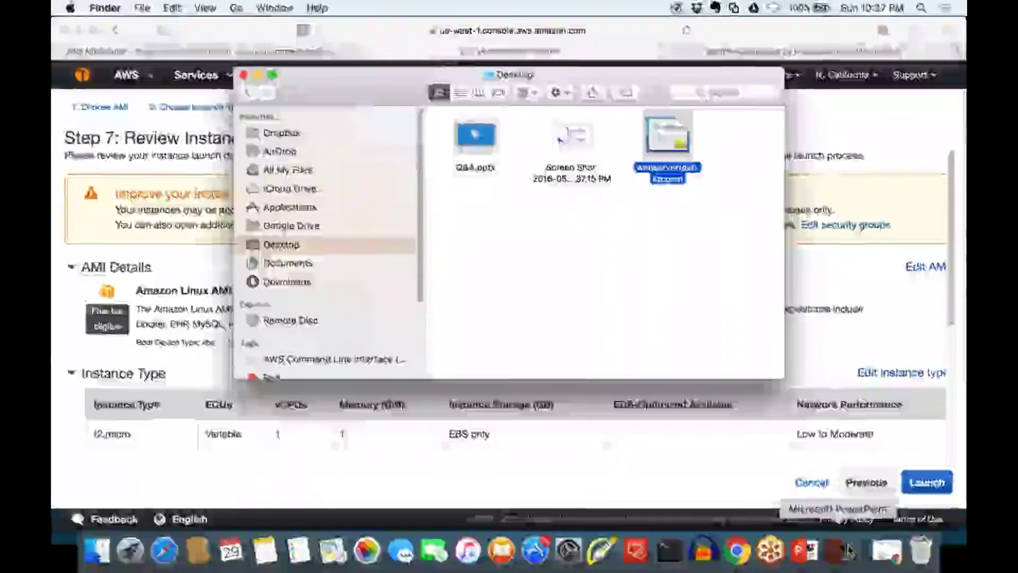
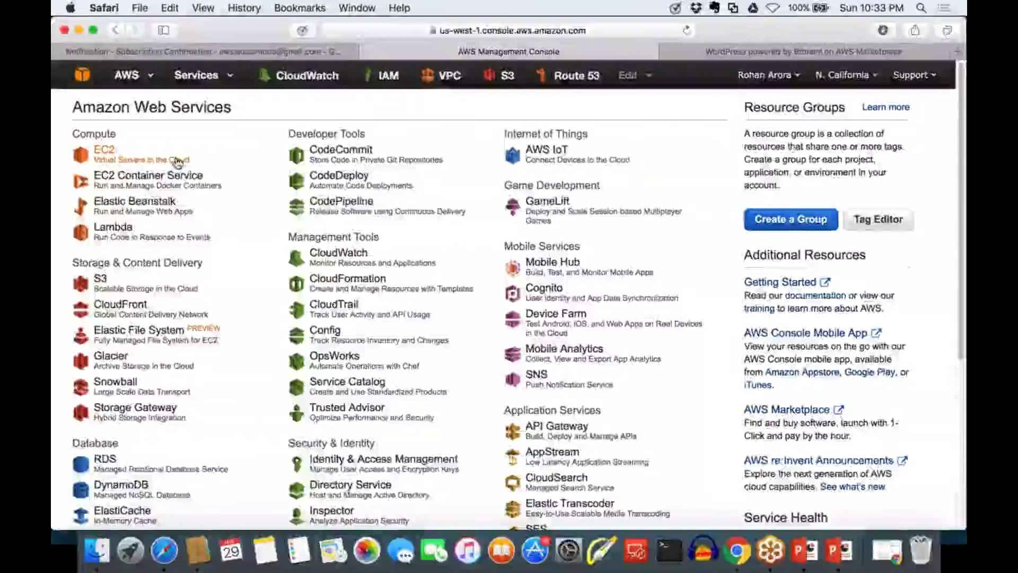
Open the EC2 service and scroll through its dashboard
left_click(104, 150)
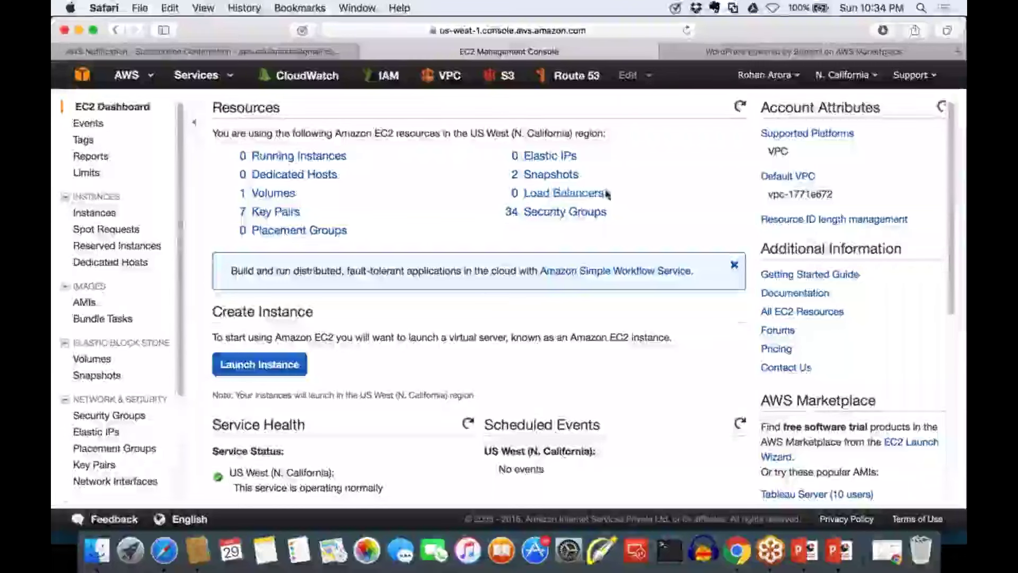
left_click(560, 191)
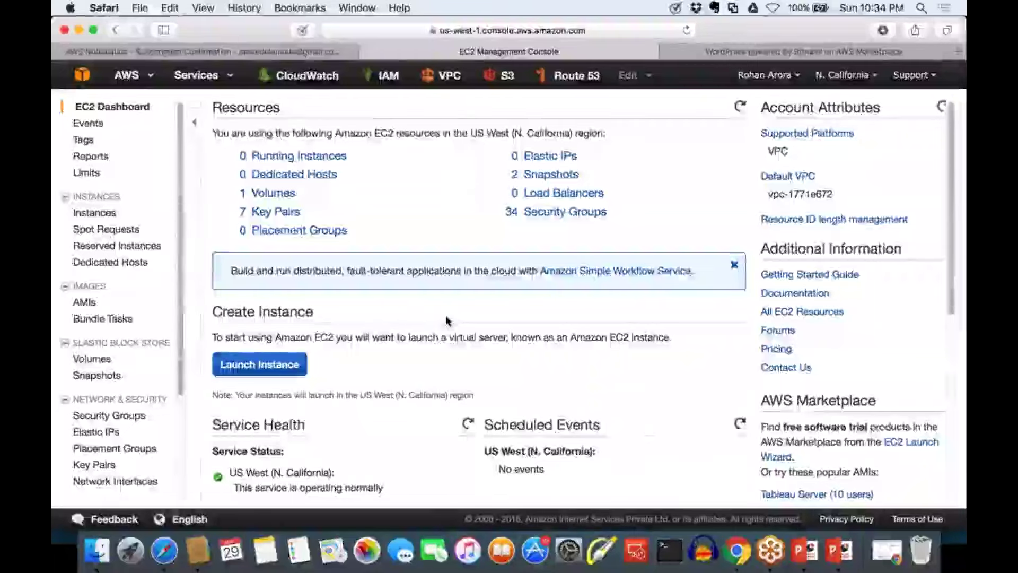
scroll(445, 315, "down", 1)
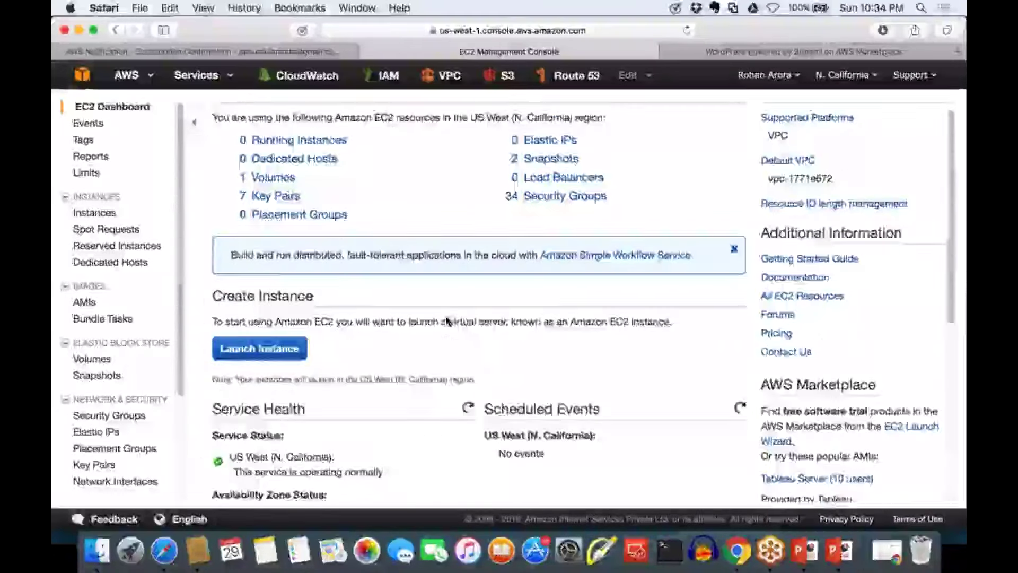
scroll(448, 321, "down", 2)
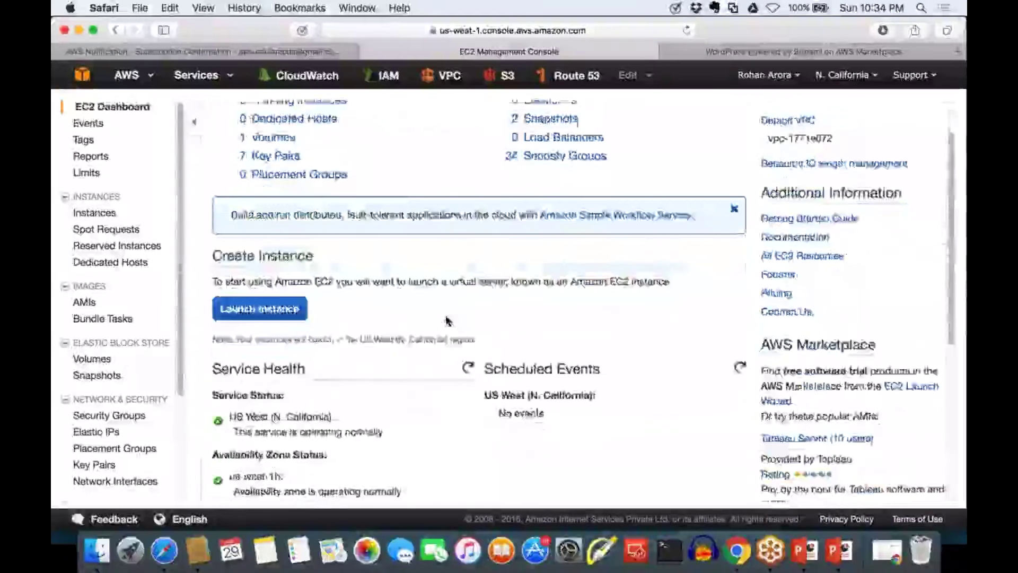
scroll(448, 321, "down", 5)
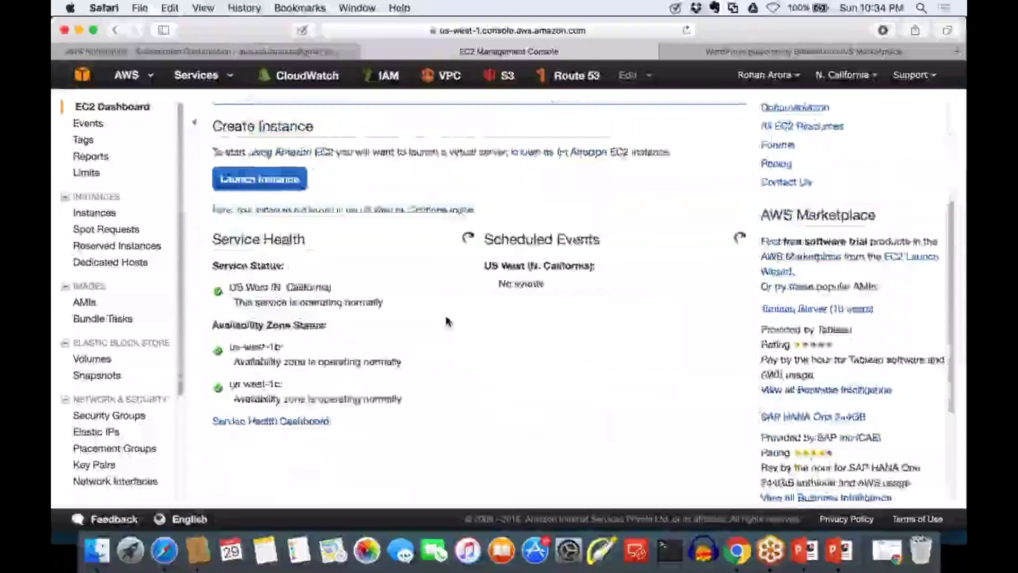
scroll(448, 321, "up", 6)
Check the region list, keeping US West (N. California), and review the dashboard
left_click(845, 75)
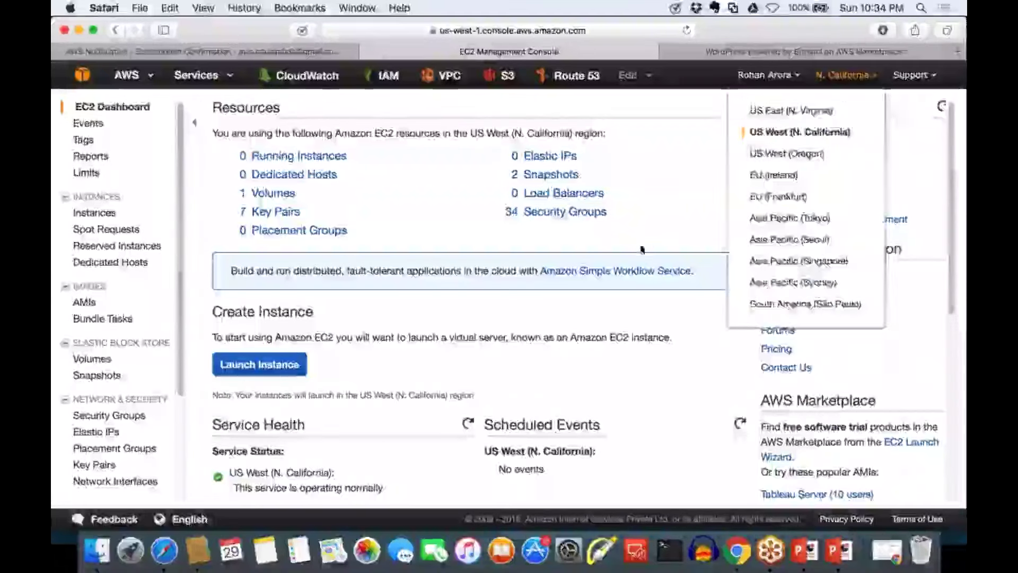
left_click(651, 238)
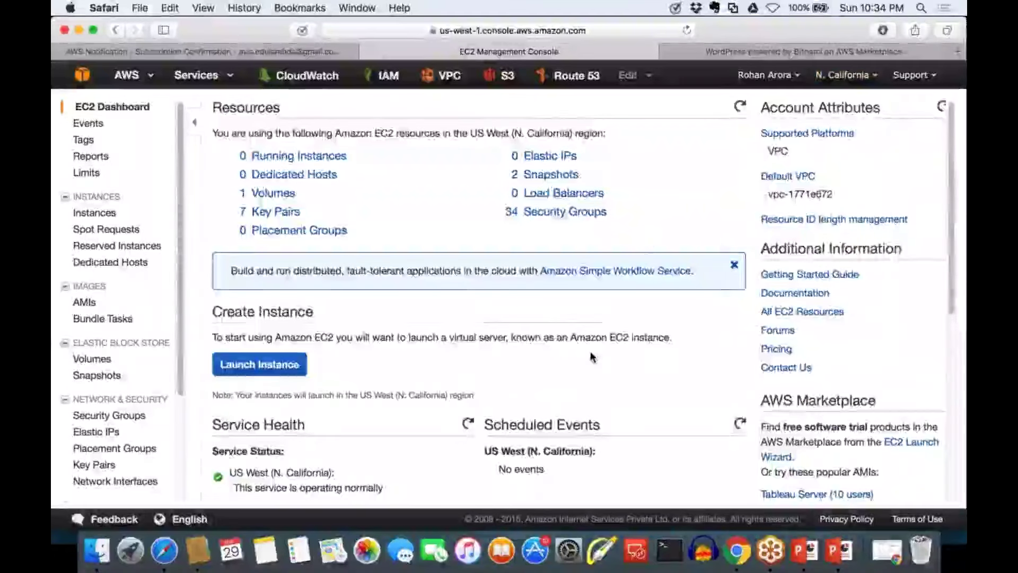
scroll(590, 351, "down", 3)
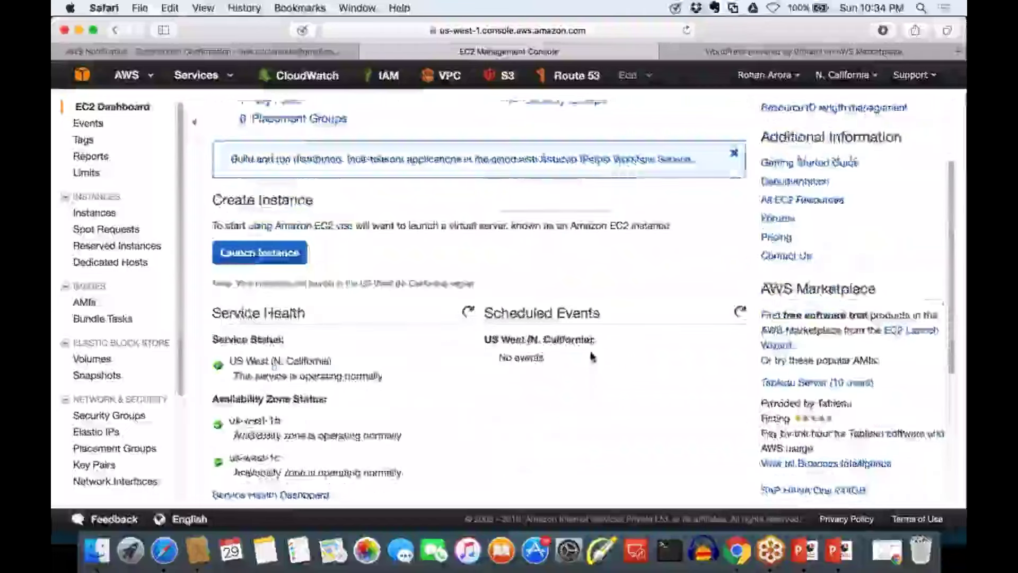
scroll(424, 265, "down", 3)
left_click_drag(334, 232, 235, 232)
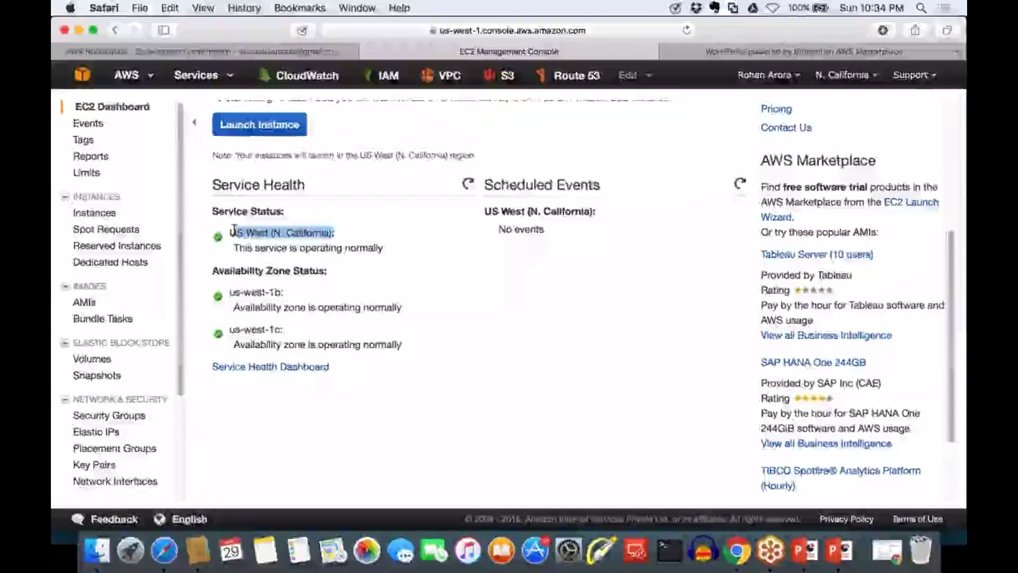
left_click(487, 295)
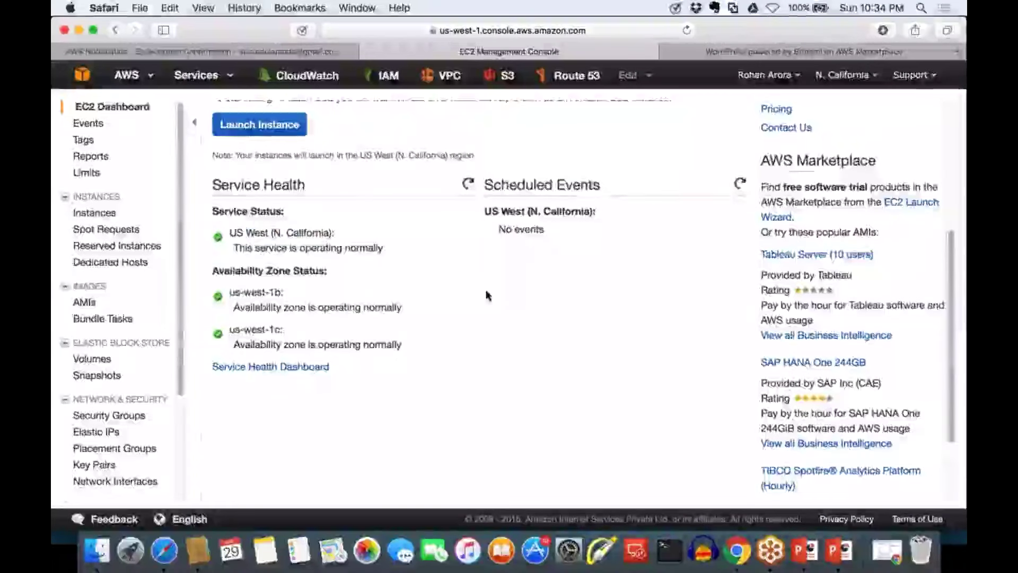
scroll(487, 295, "up", 5)
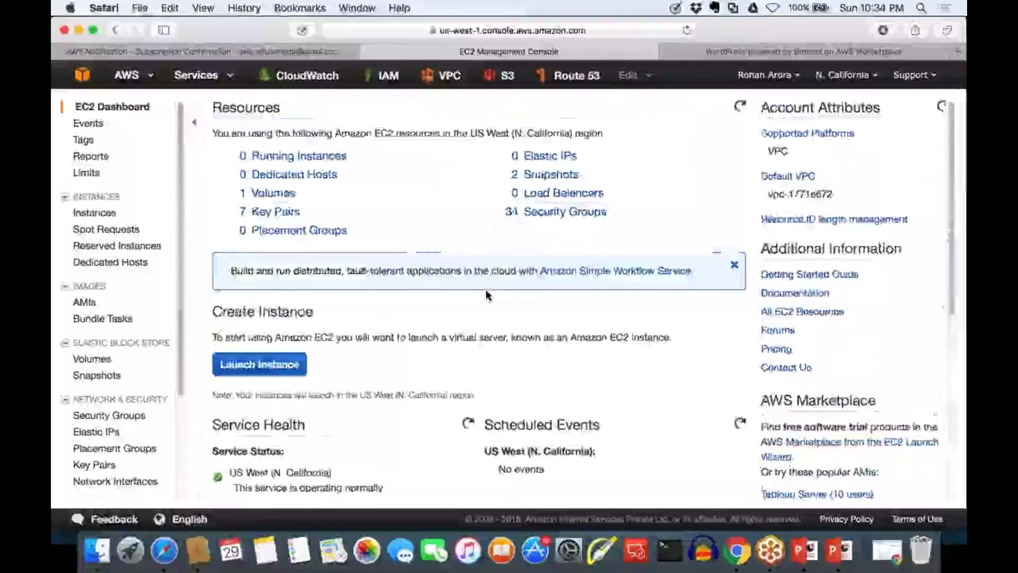
scroll(488, 295, "down", 1)
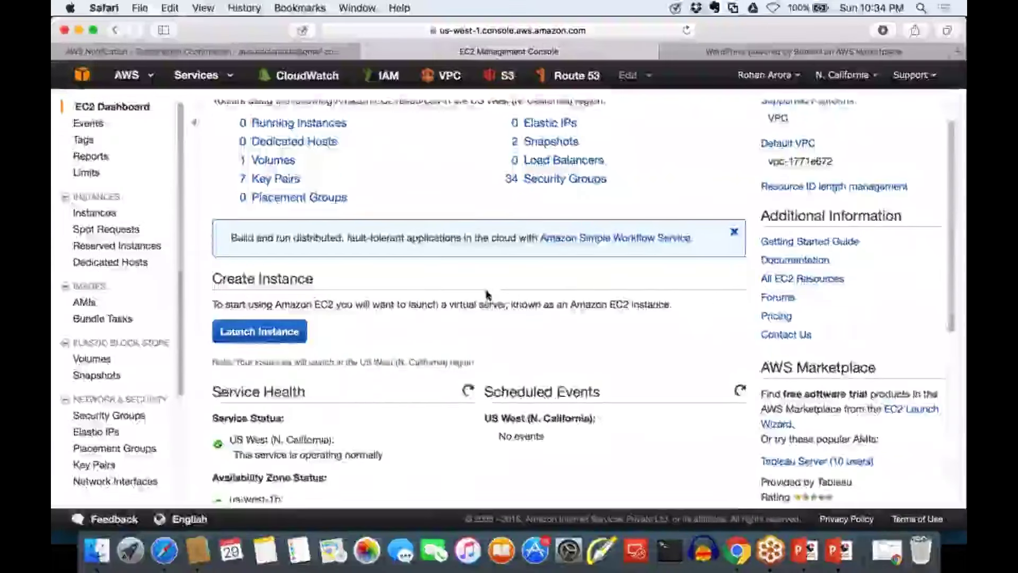
scroll(292, 335, "down", 1)
Launch a new instance and select the Microsoft Windows Server 2012 R2 Base AMI
left_click(292, 335)
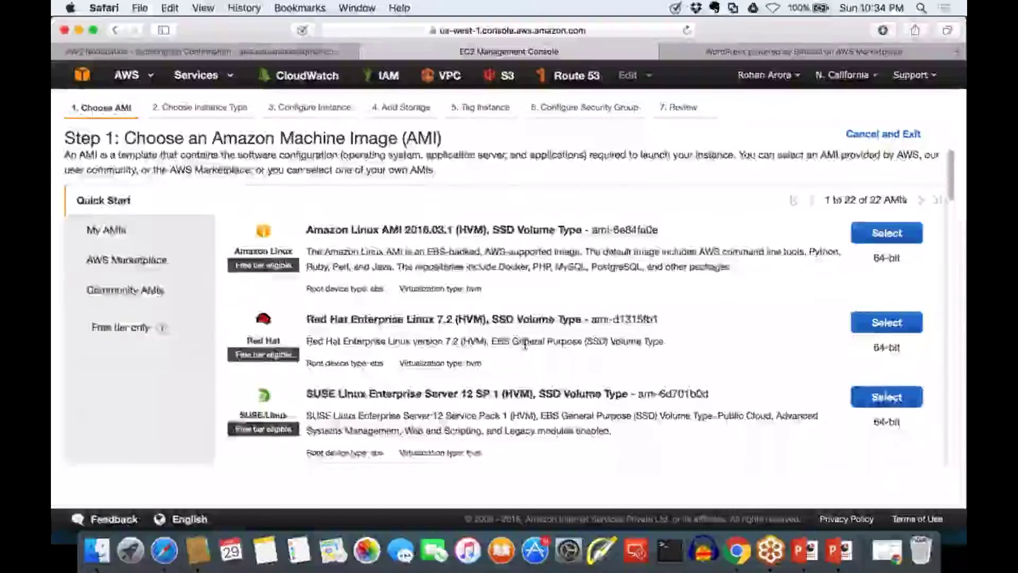
scroll(525, 343, "down", 5)
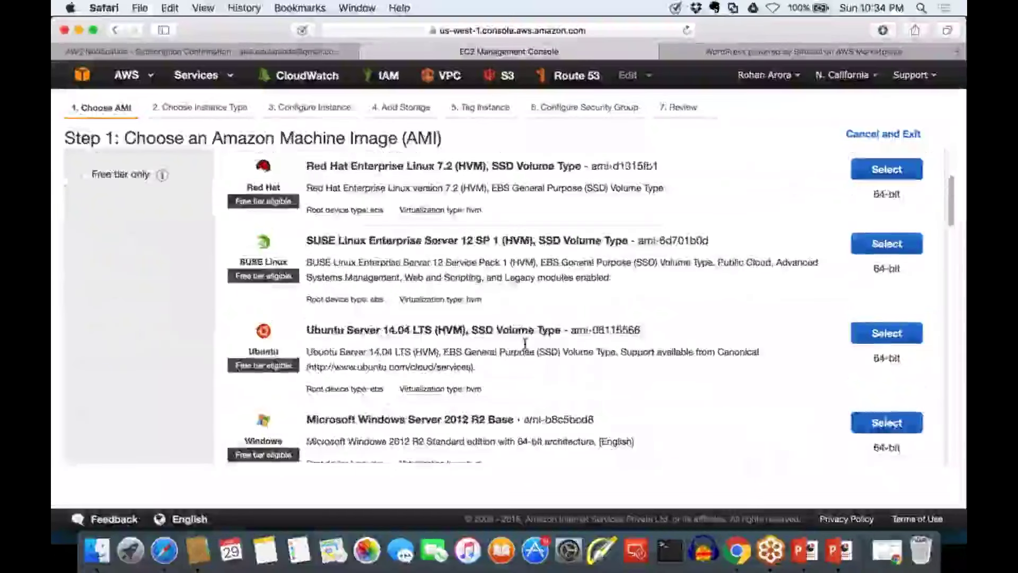
scroll(525, 344, "down", 4)
scroll(525, 343, "down", 2)
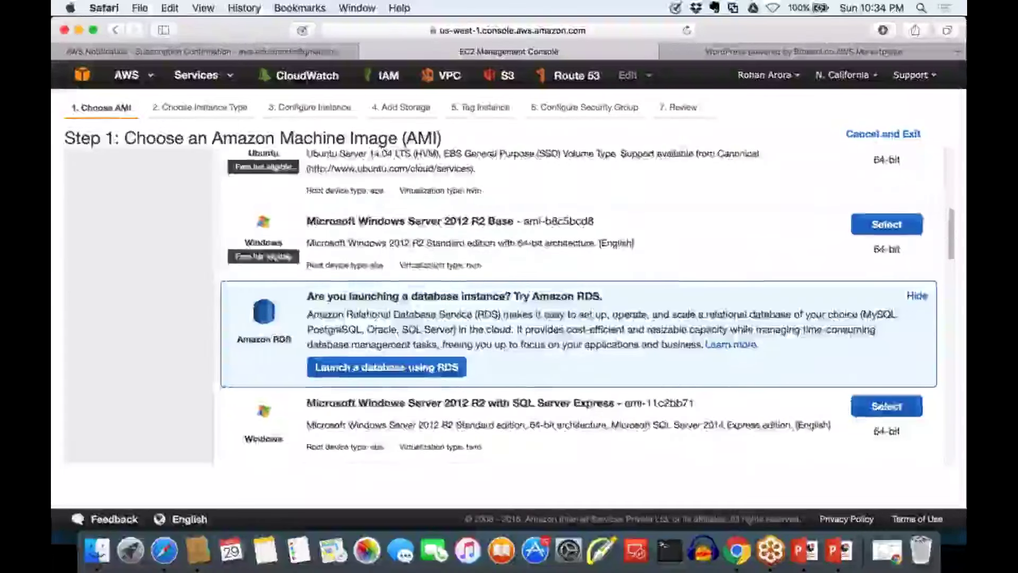
scroll(795, 390, "down", 4)
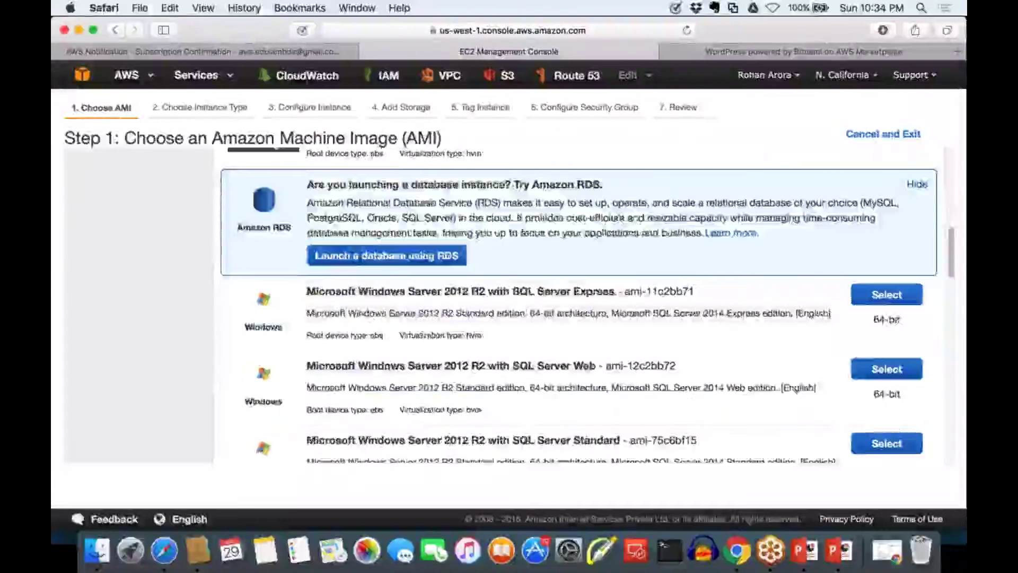
scroll(795, 391, "up", 5)
left_click_drag(307, 240, 557, 243)
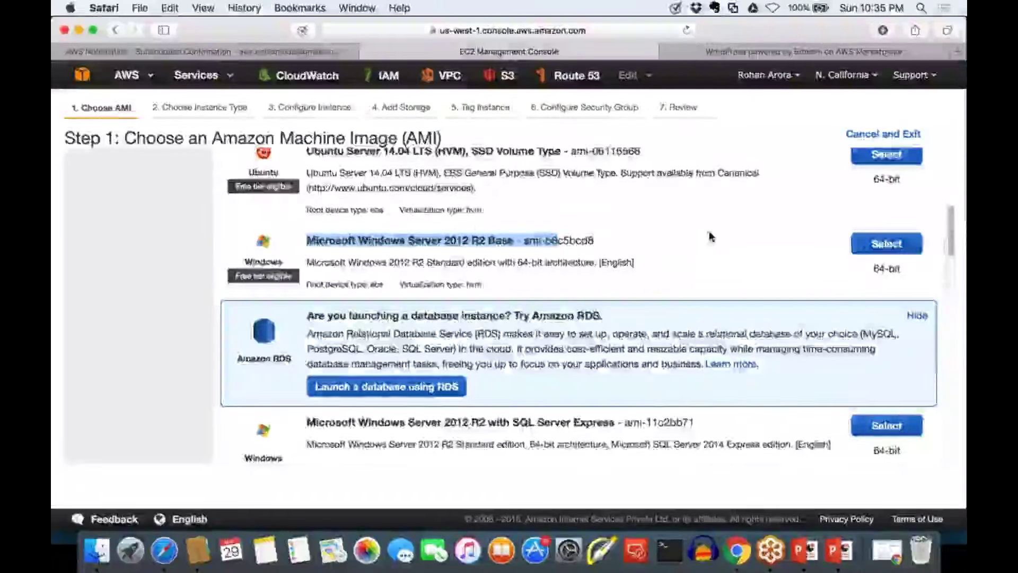
left_click(886, 243)
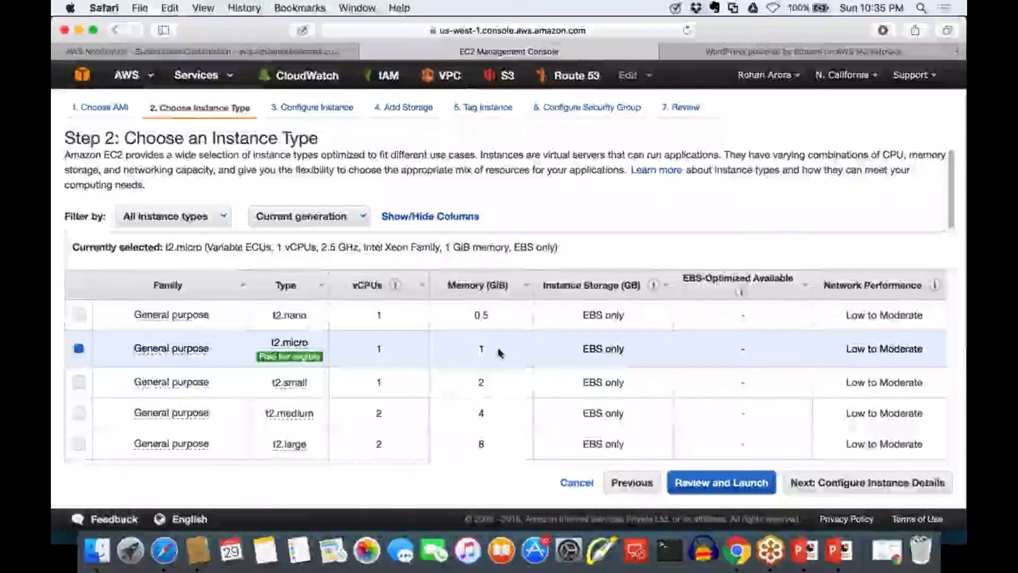
left_click_drag(499, 352, 478, 347)
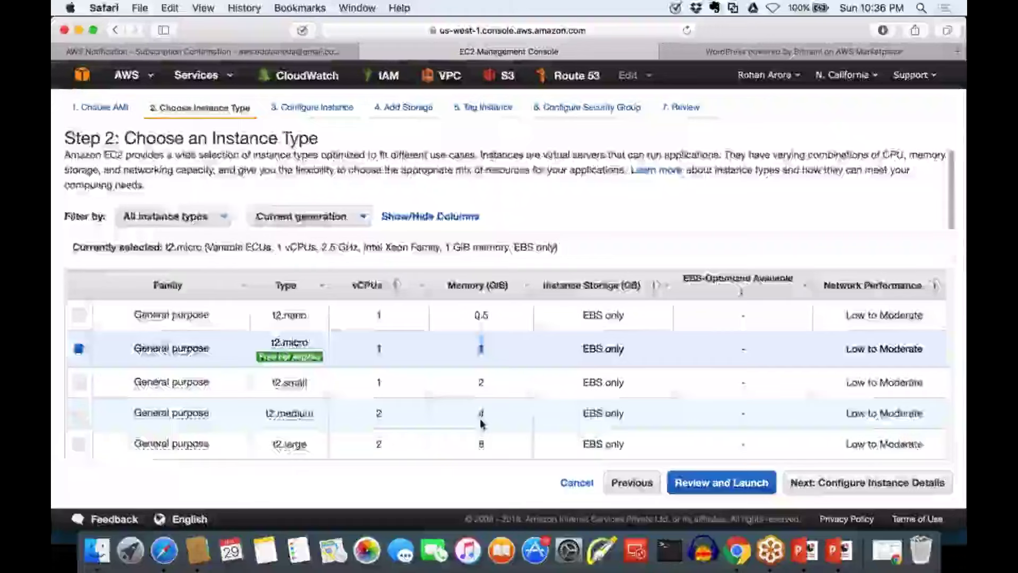
scroll(481, 423, "down", 4)
scroll(481, 424, "down", 5)
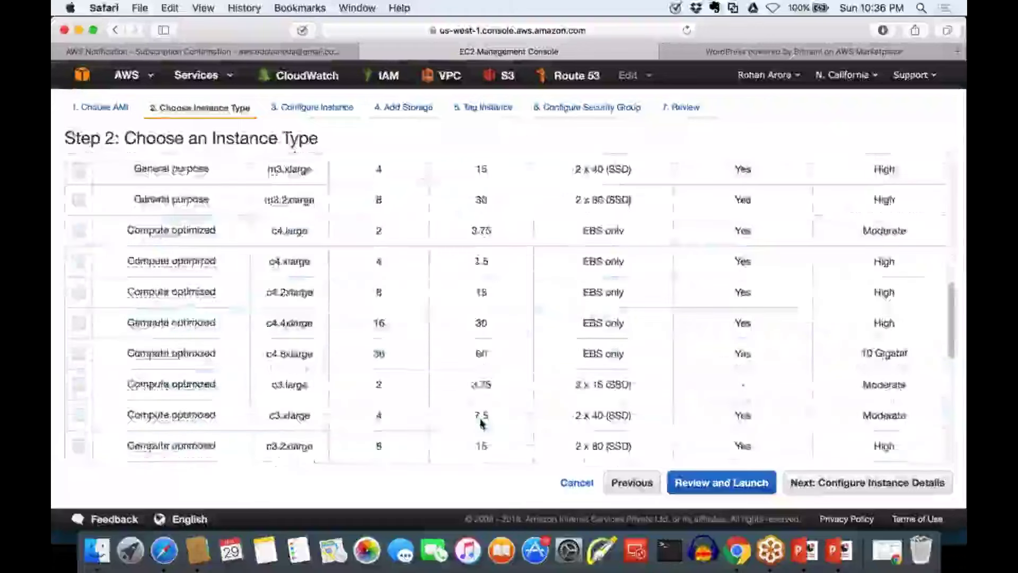
scroll(481, 423, "down", 10)
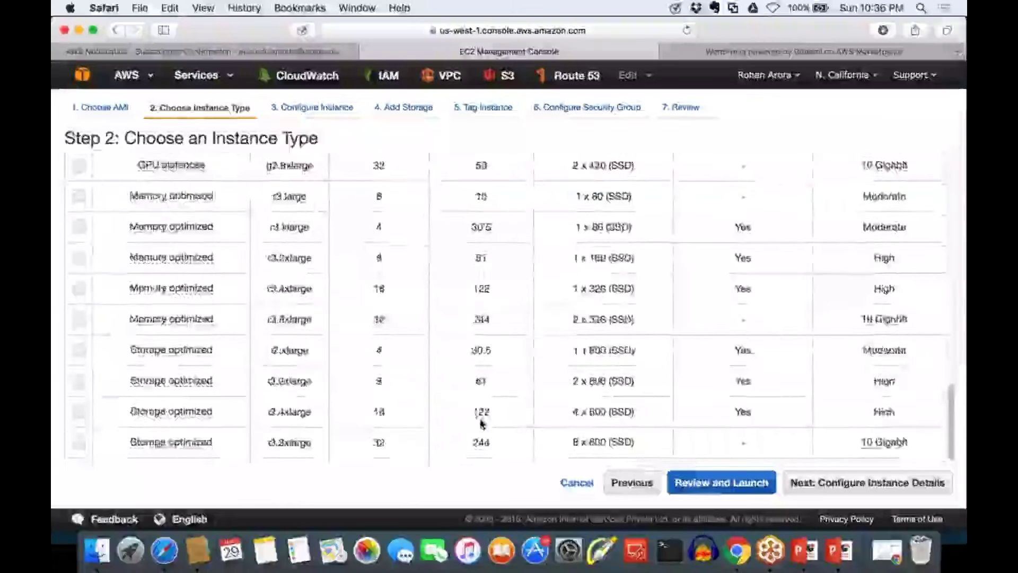
scroll(481, 302, "up", 20)
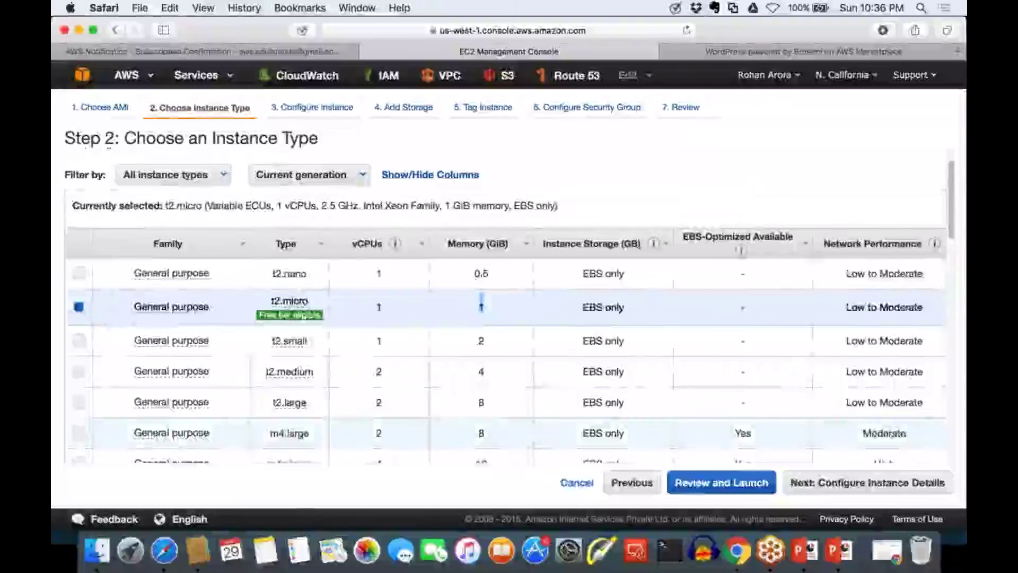
scroll(481, 302, "down", 1)
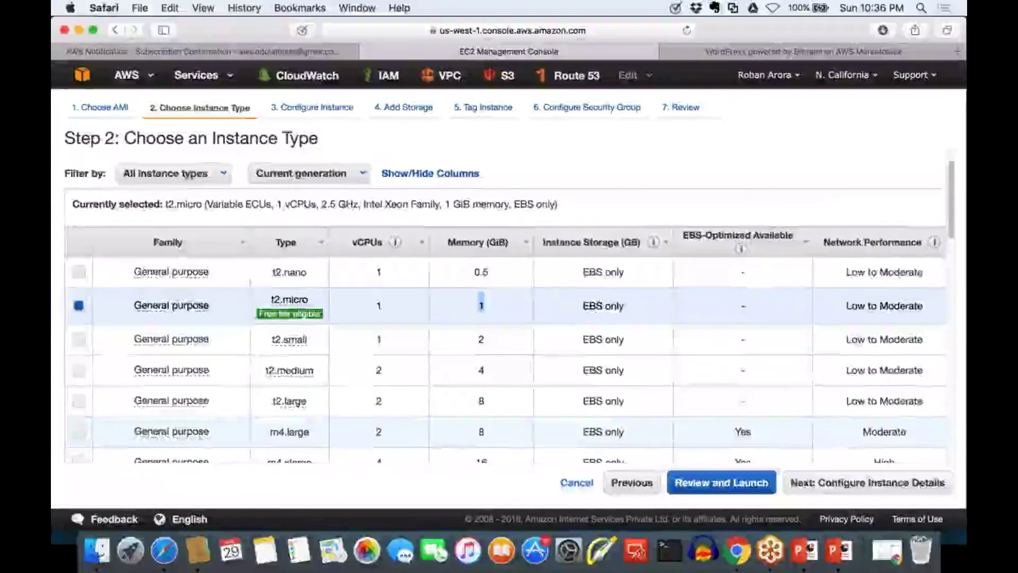
scroll(481, 302, "down", 10)
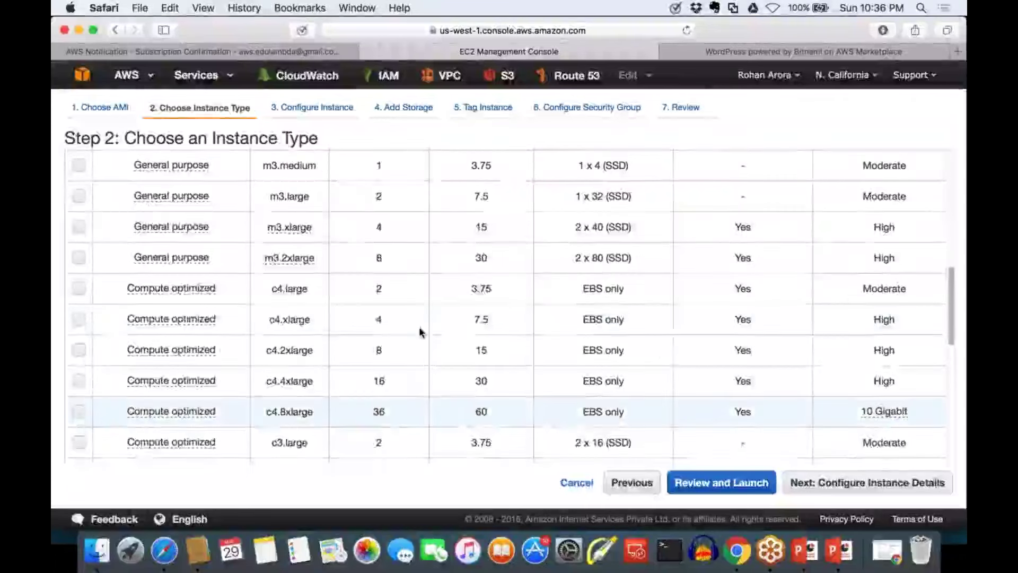
mouse_move(222, 347)
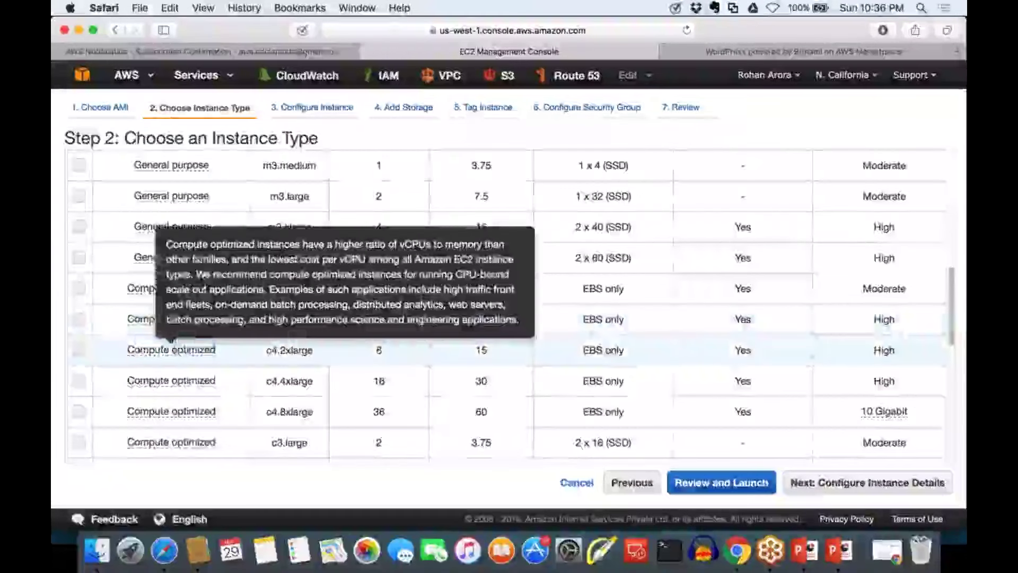
left_click_drag(216, 349, 136, 348)
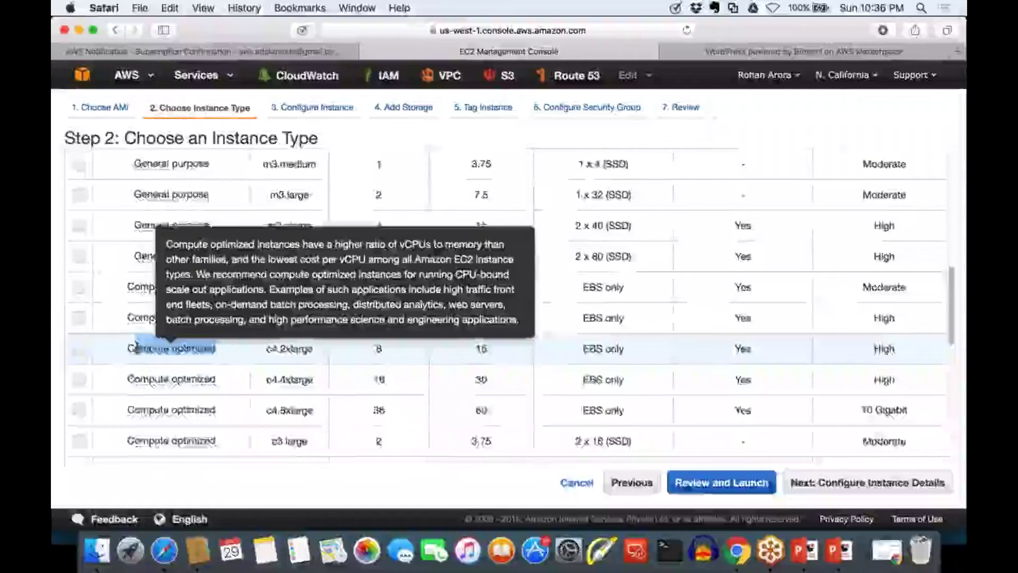
scroll(137, 347, "down", 5)
scroll(137, 347, "down", 4)
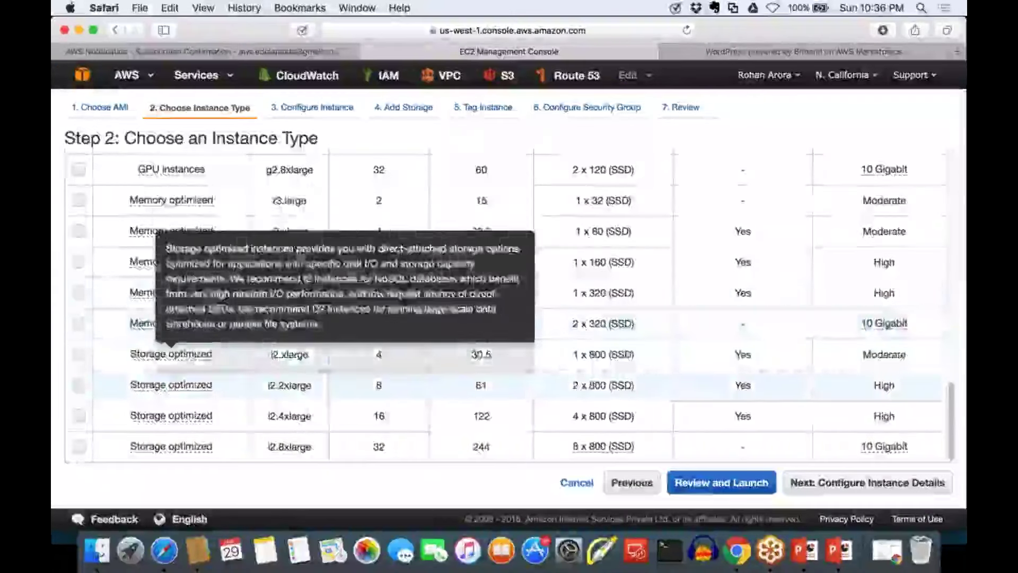
Try the r3.2xlarge and then r3.xlarge instance types
mouse_move(160, 293)
left_click(143, 262)
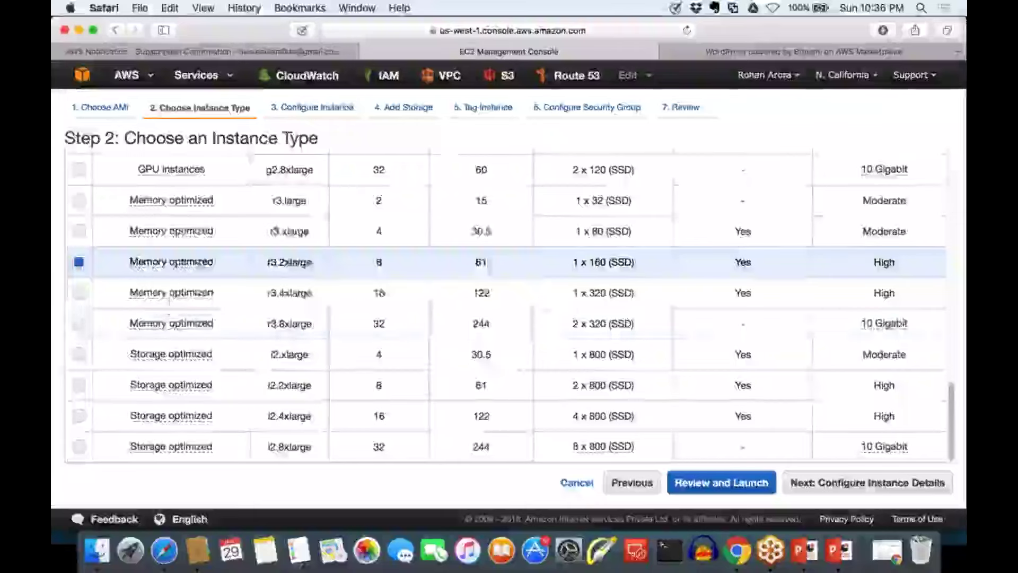
mouse_move(171, 323)
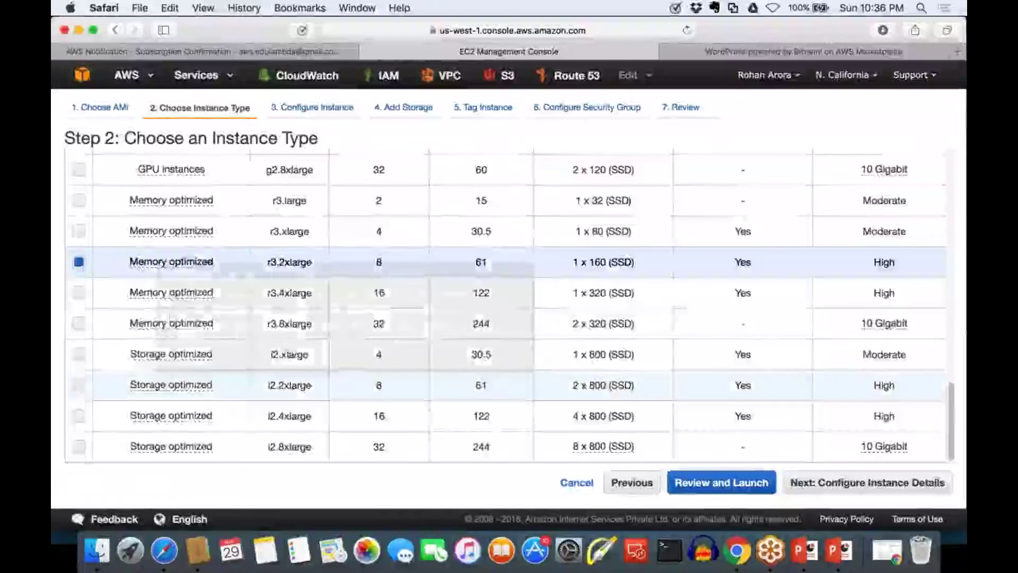
mouse_move(171, 415)
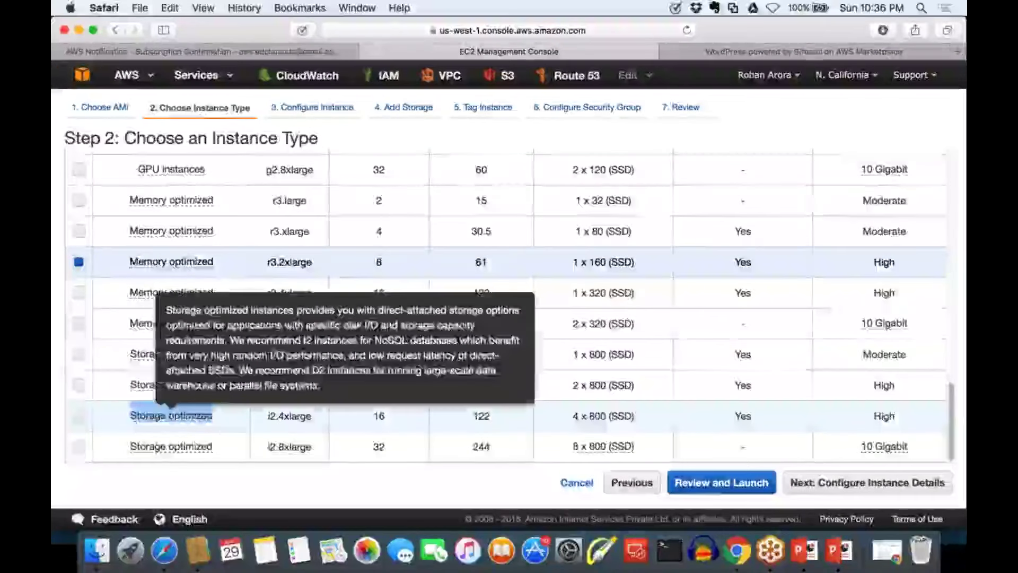
mouse_move(193, 325)
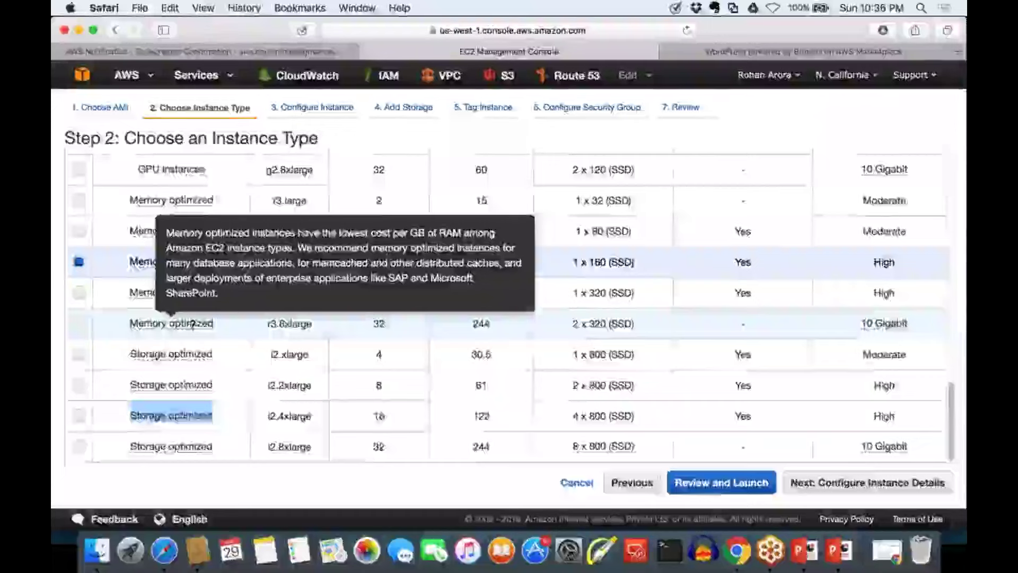
scroll(193, 325, "up", 3)
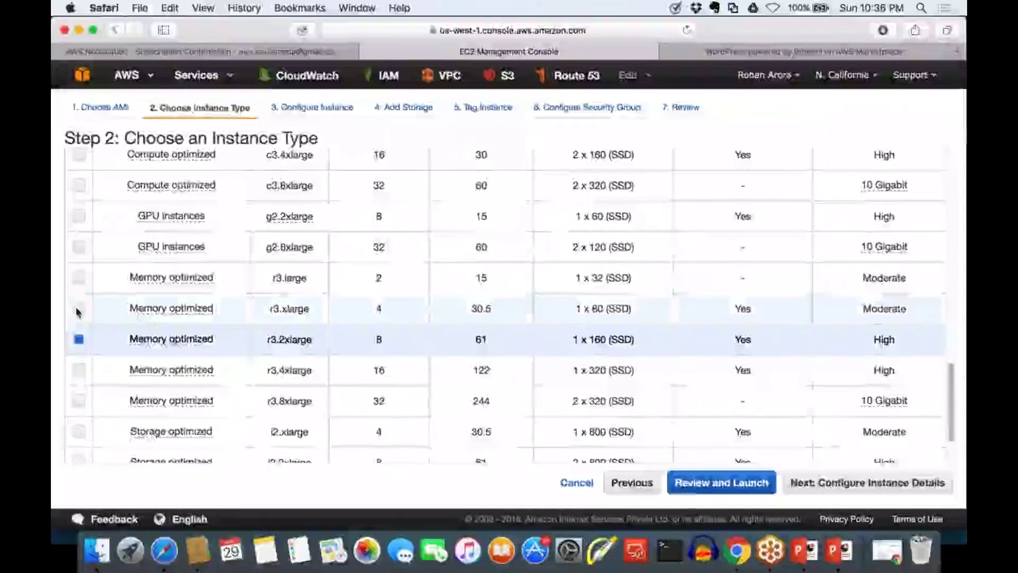
left_click(78, 310)
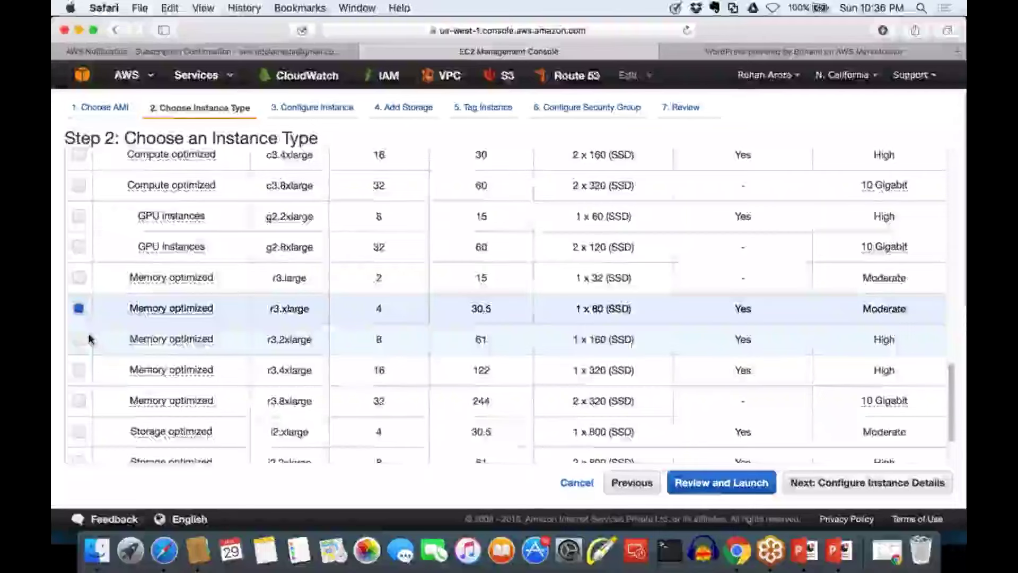
Return to the table's top and select t2.micro, highlighting its name
scroll(89, 339, "up", 8)
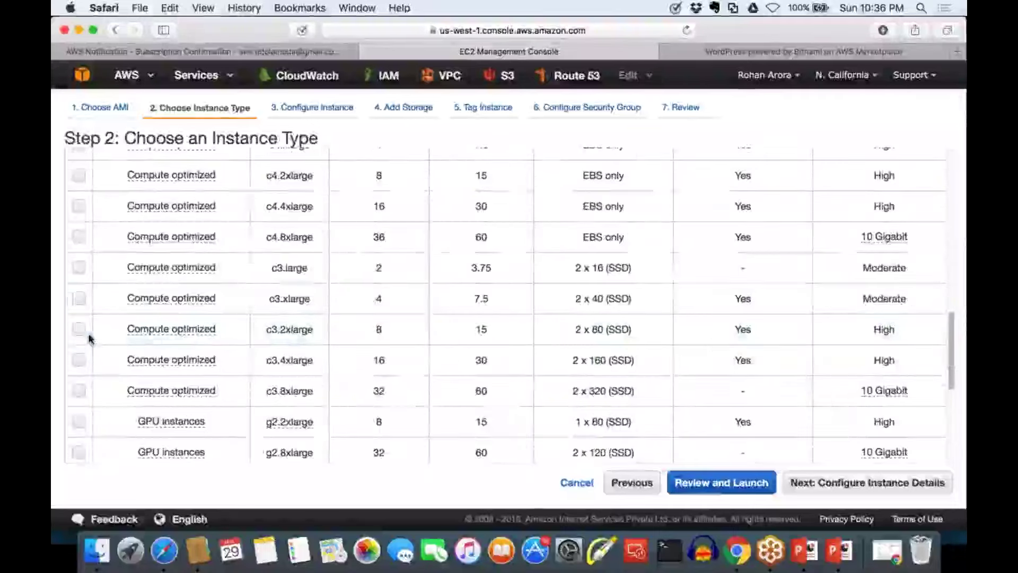
scroll(89, 339, "up", 1)
scroll(89, 339, "up", 10)
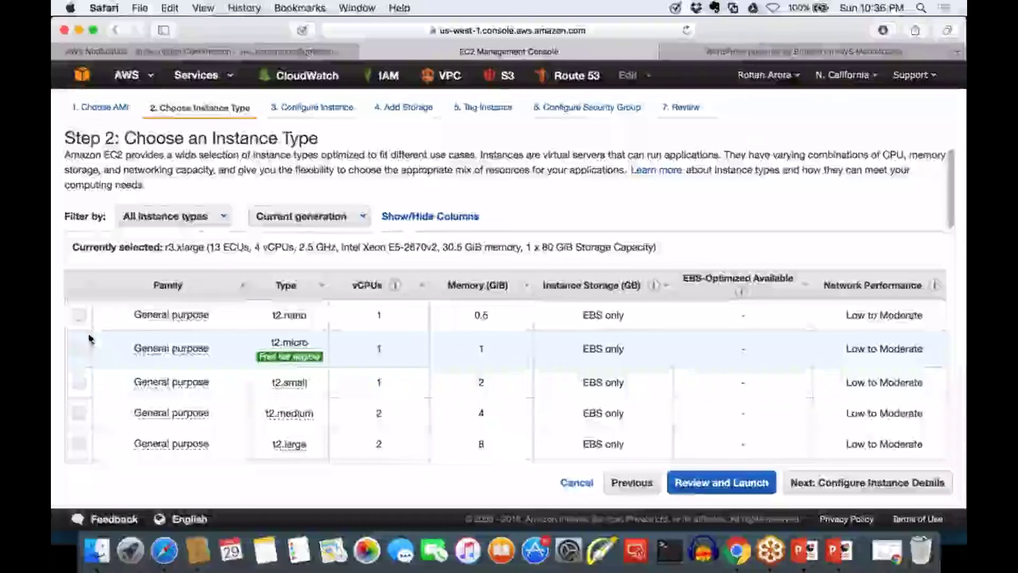
left_click(80, 349)
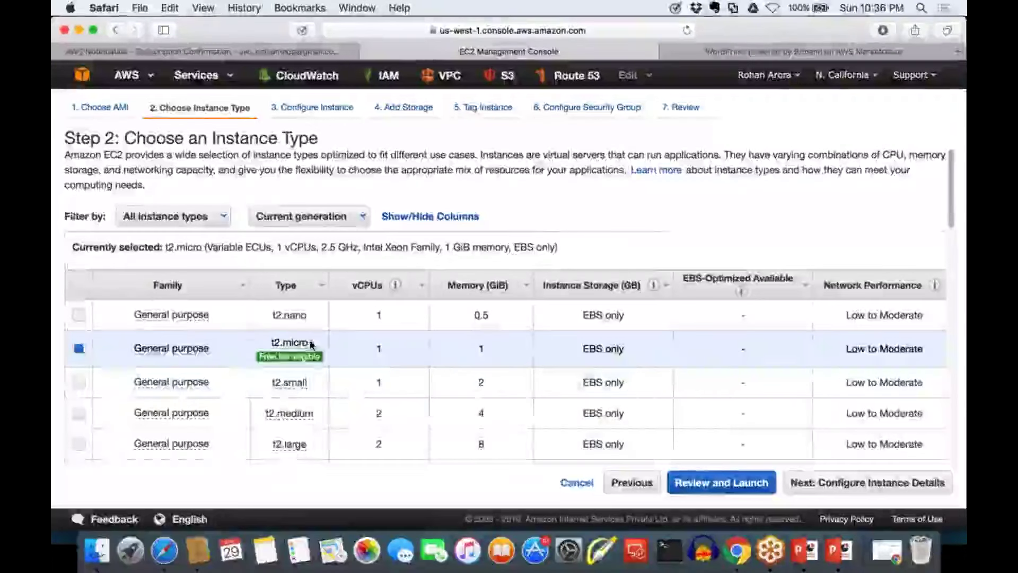
mouse_move(310, 344)
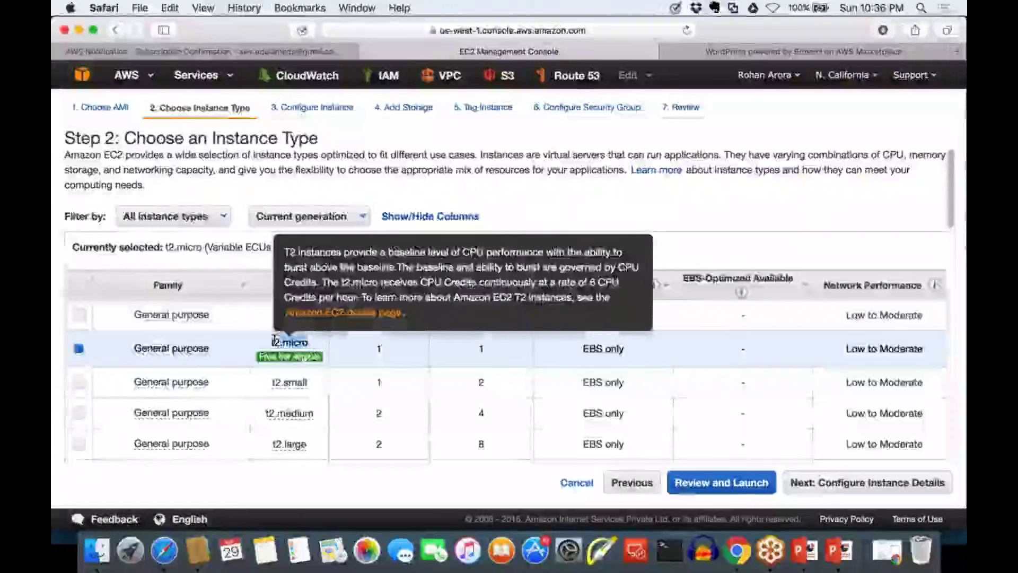
left_click_drag(310, 344, 272, 339)
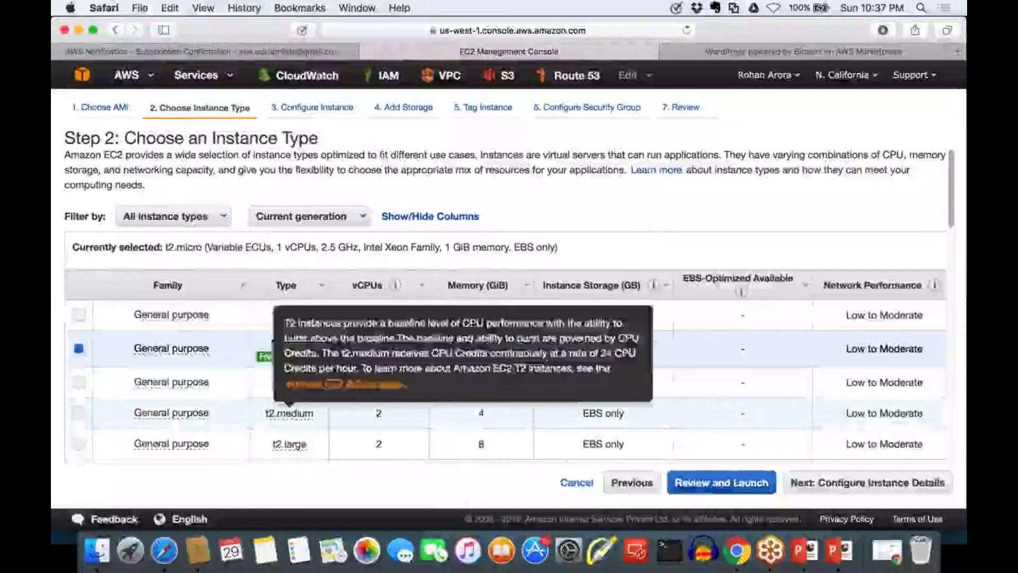
Advance to Step 3, Configure Instance Details, and inspect the Number of instances value of 1
left_click(835, 487)
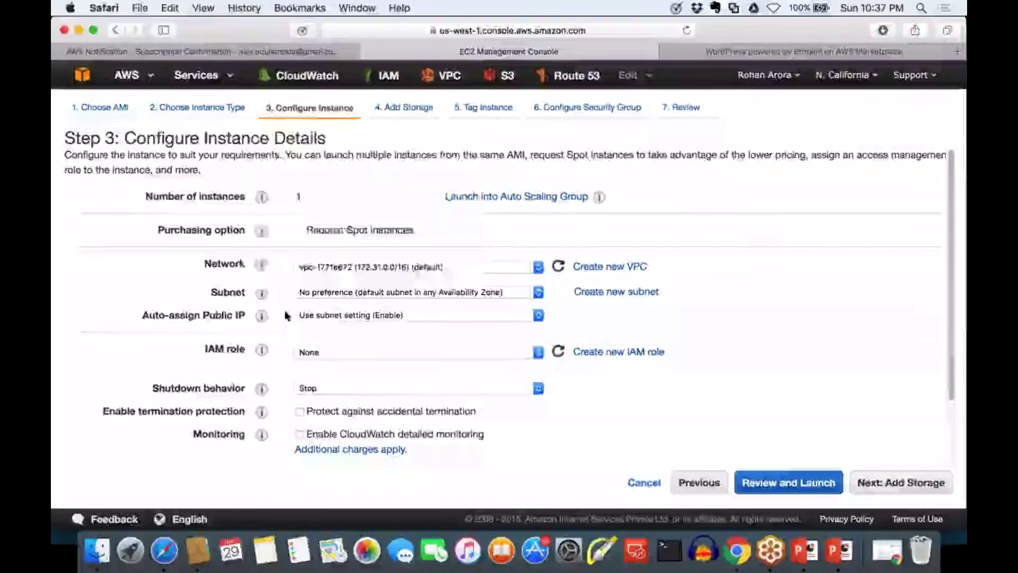
left_click(318, 196)
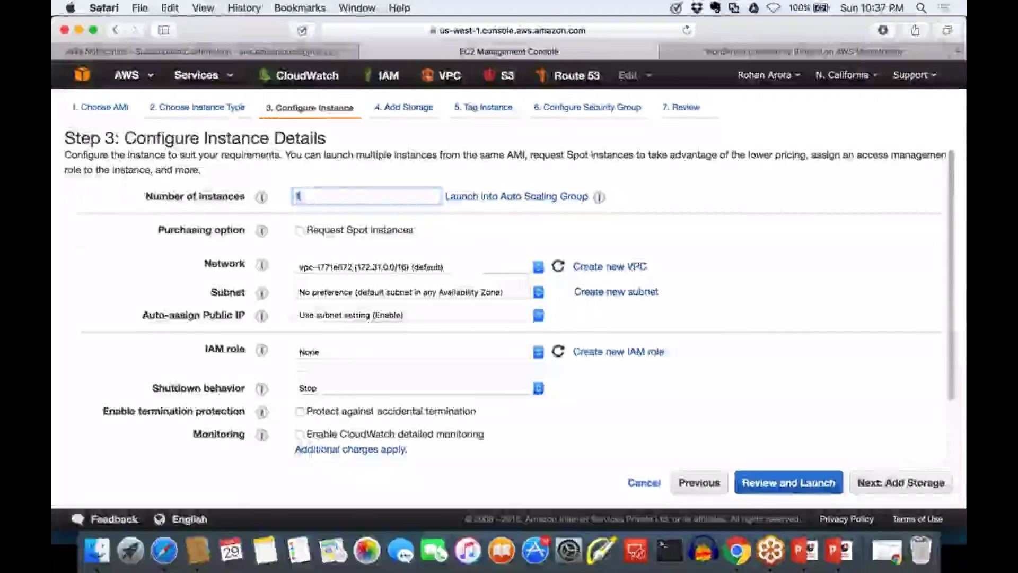
left_click(350, 197)
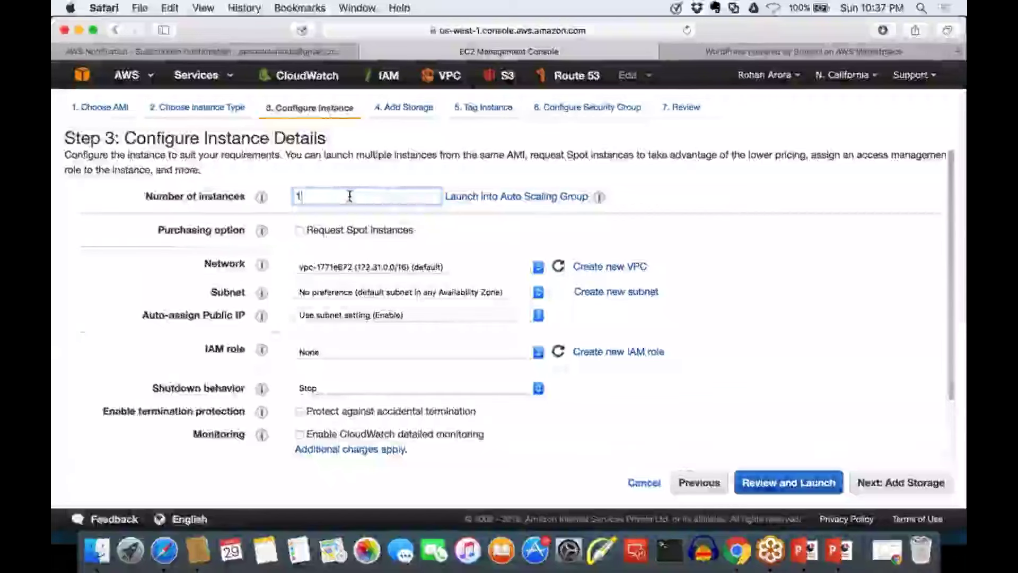
key("BackSpace")
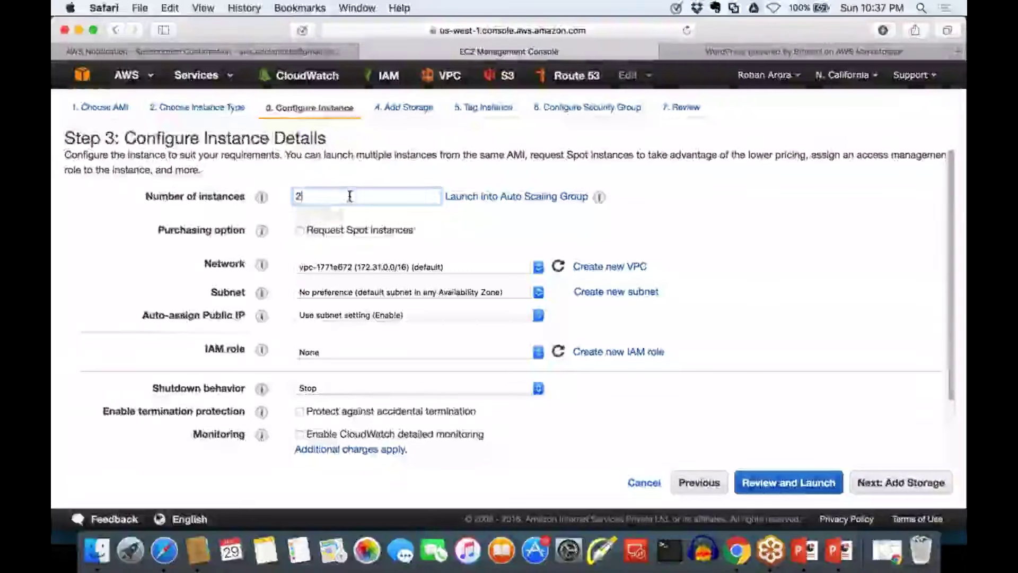
key("BackSpace")
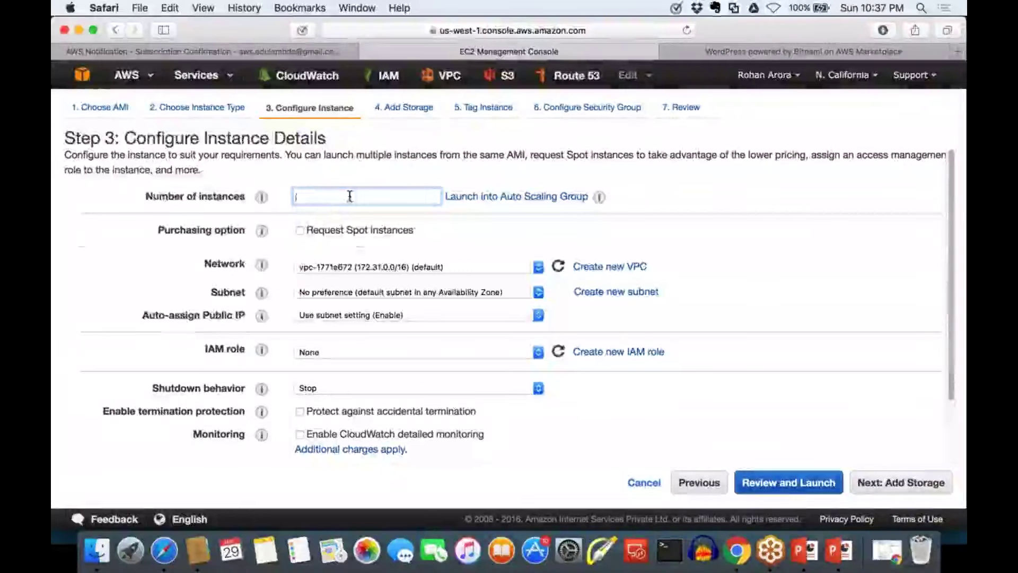
type("1")
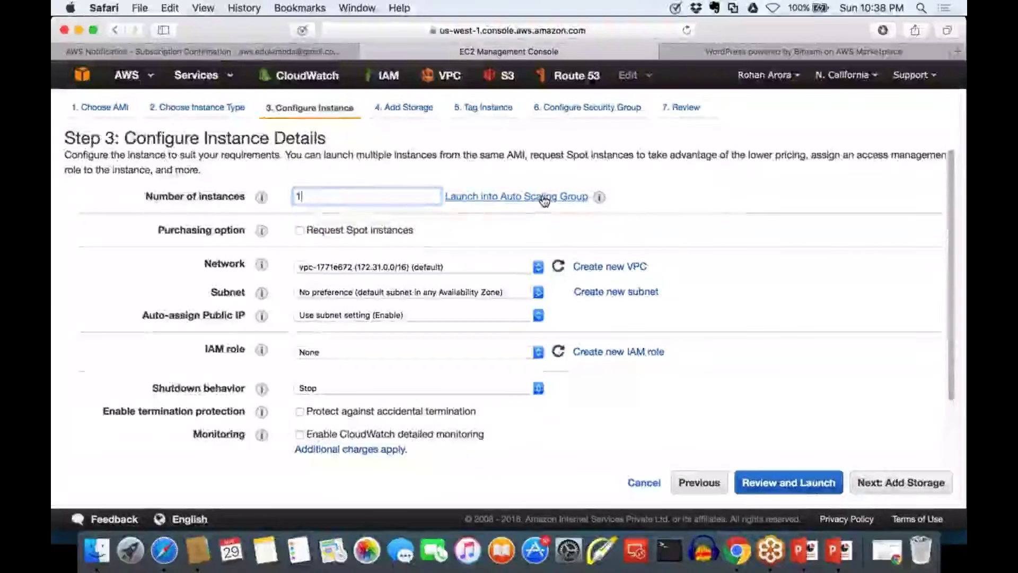
left_click_drag(324, 198, 277, 199)
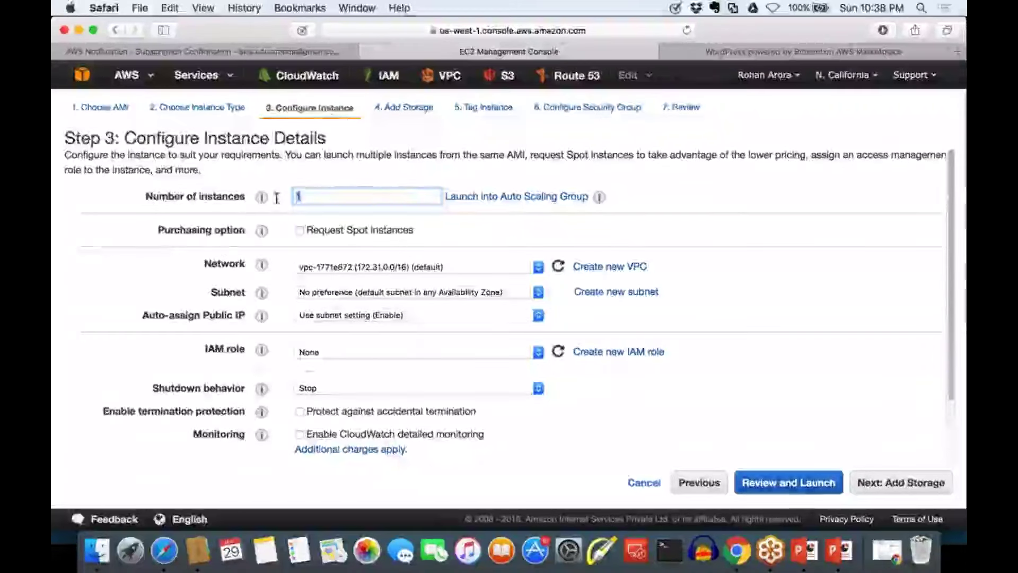
left_click_drag(166, 230, 244, 229)
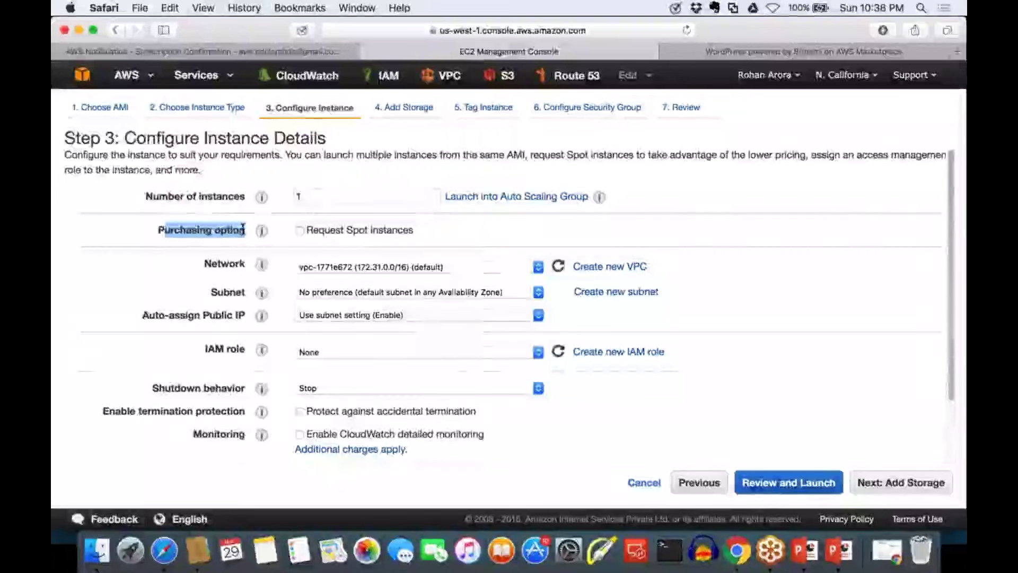
left_click(233, 249)
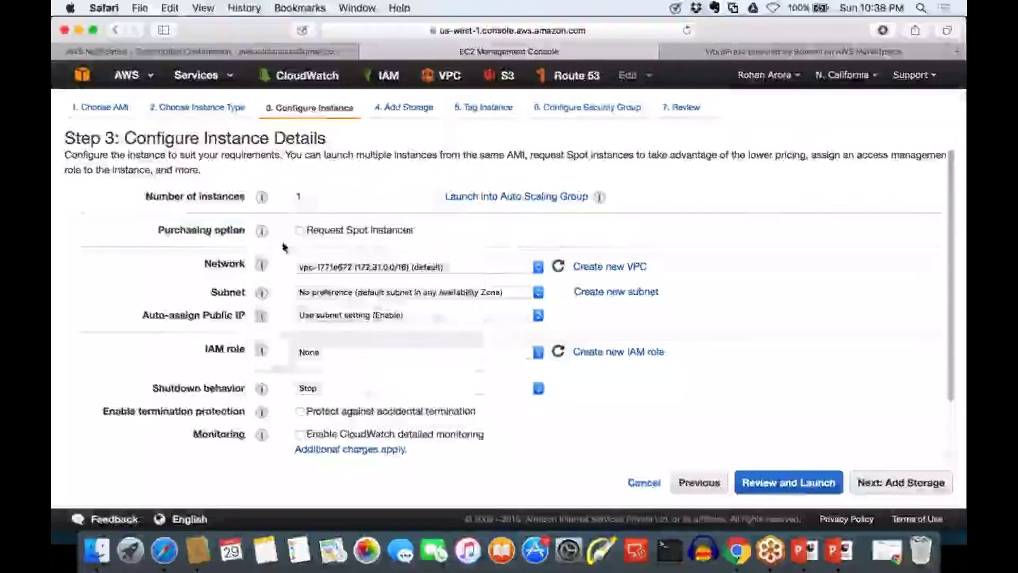
left_click_drag(413, 229, 308, 227)
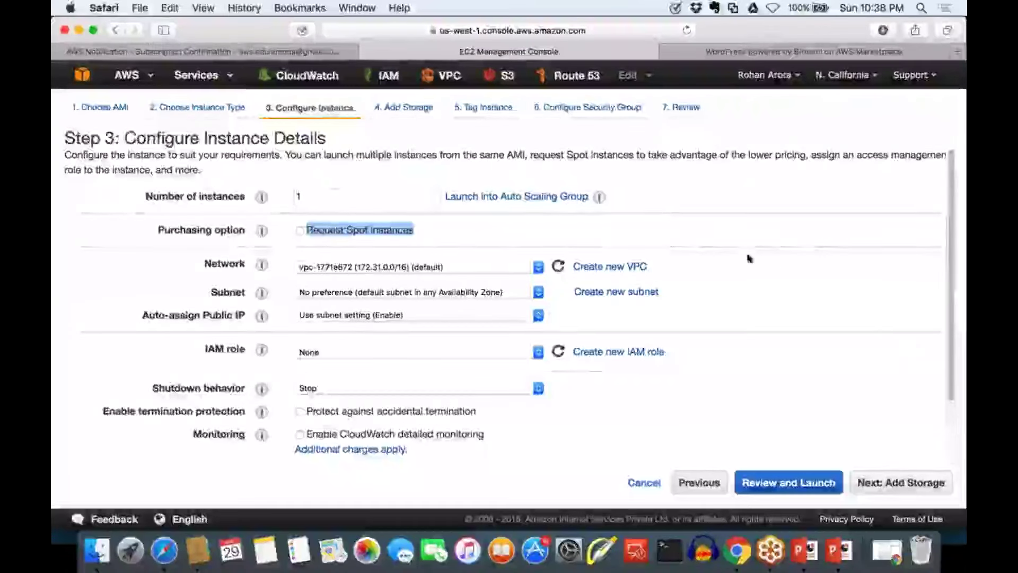
mouse_move(669, 204)
left_mouse_down()
mouse_move(663, 222)
mouse_move(751, 202)
left_mouse_up()
mouse_move(745, 168)
left_mouse_down()
mouse_move(742, 203)
mouse_move(822, 201)
mouse_move(852, 183)
mouse_move(855, 200)
mouse_move(880, 200)
mouse_move(884, 187)
left_mouse_up()
left_click(783, 188)
left_click_drag(891, 147, 895, 188)
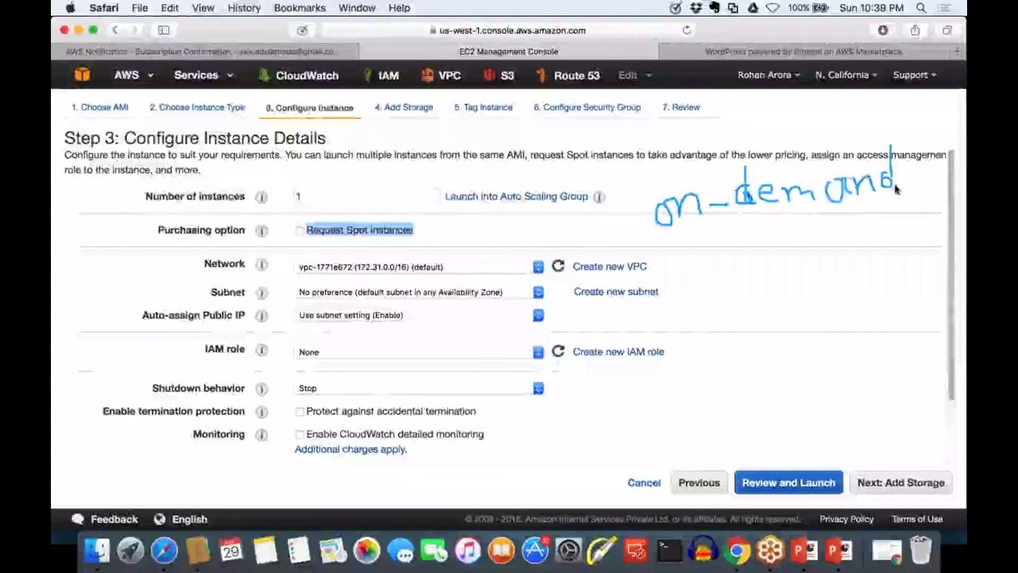
left_click_drag(747, 224, 863, 213)
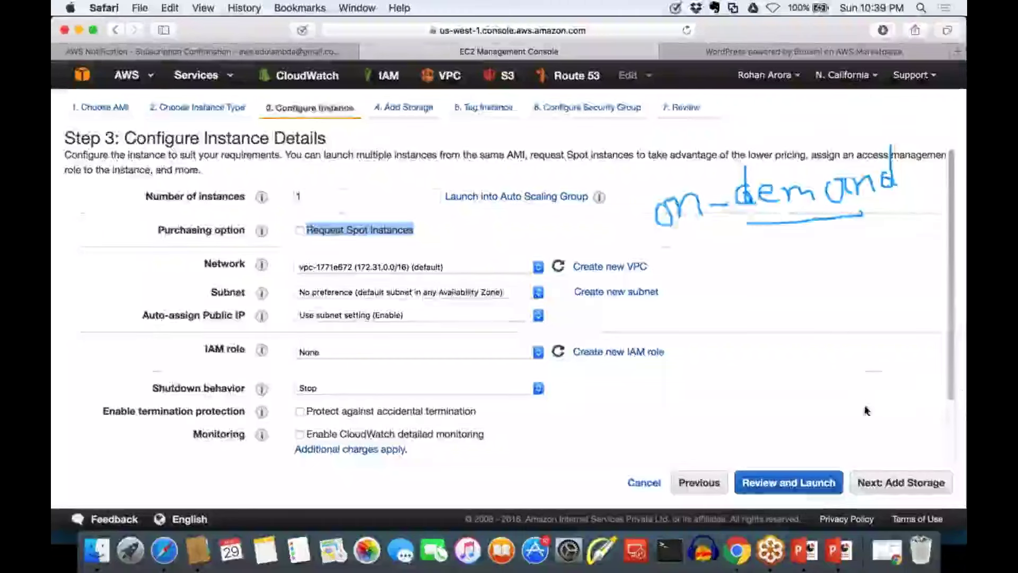
key("Escape")
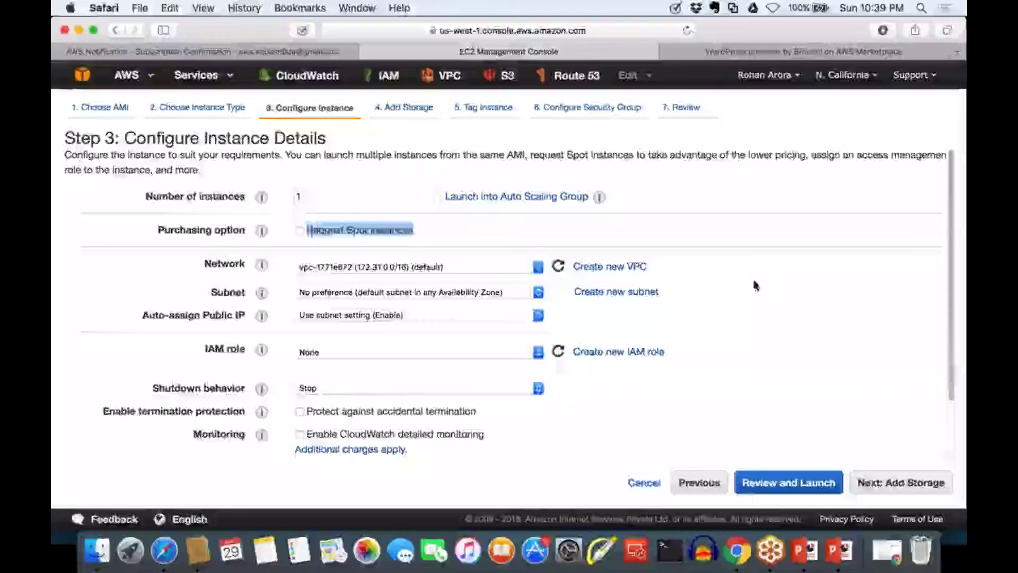
Keep the default VPC, pick the us-west-1b default subnet, then bring Notes forward
left_click(326, 272)
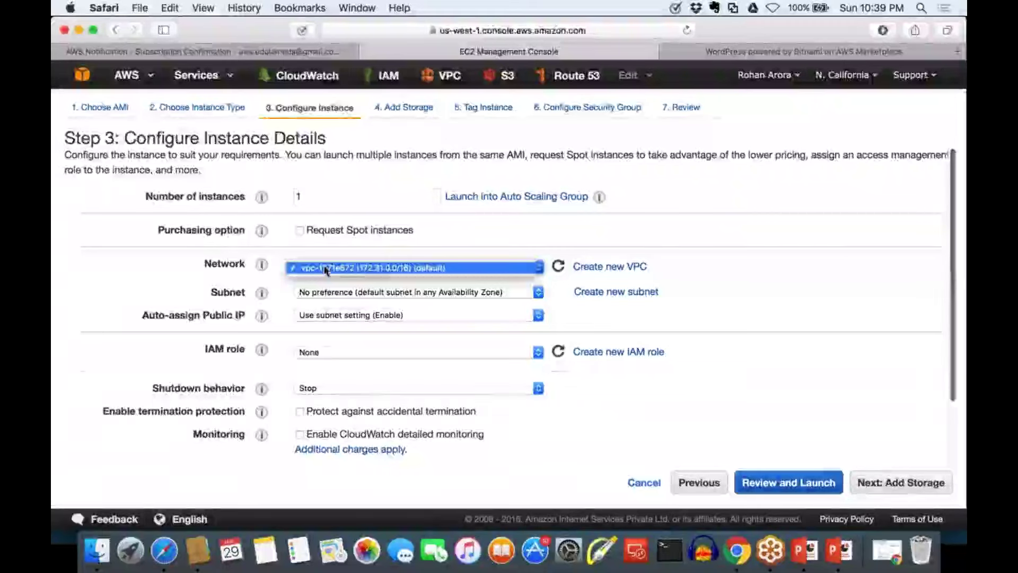
left_click(326, 268)
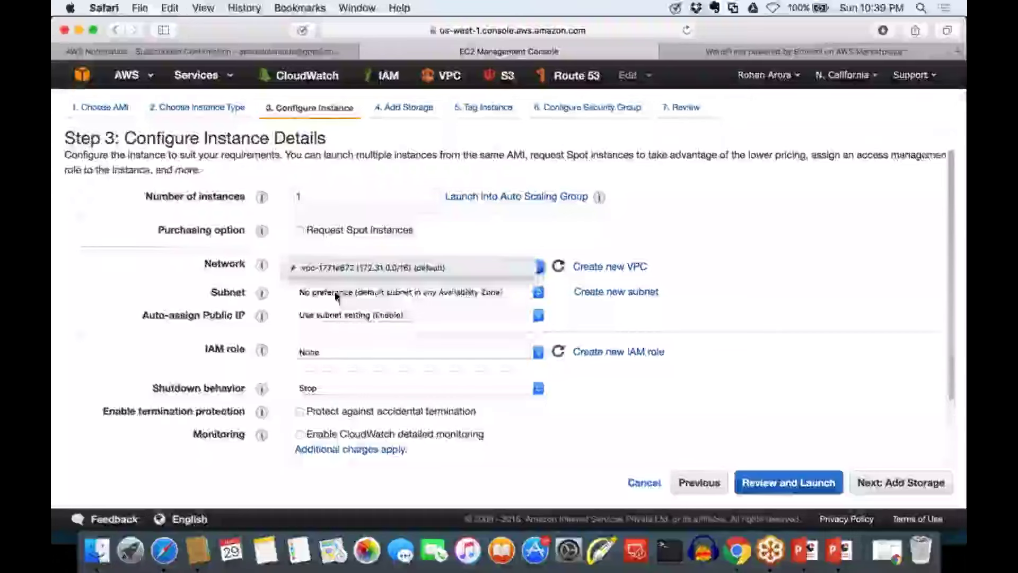
left_click(335, 292)
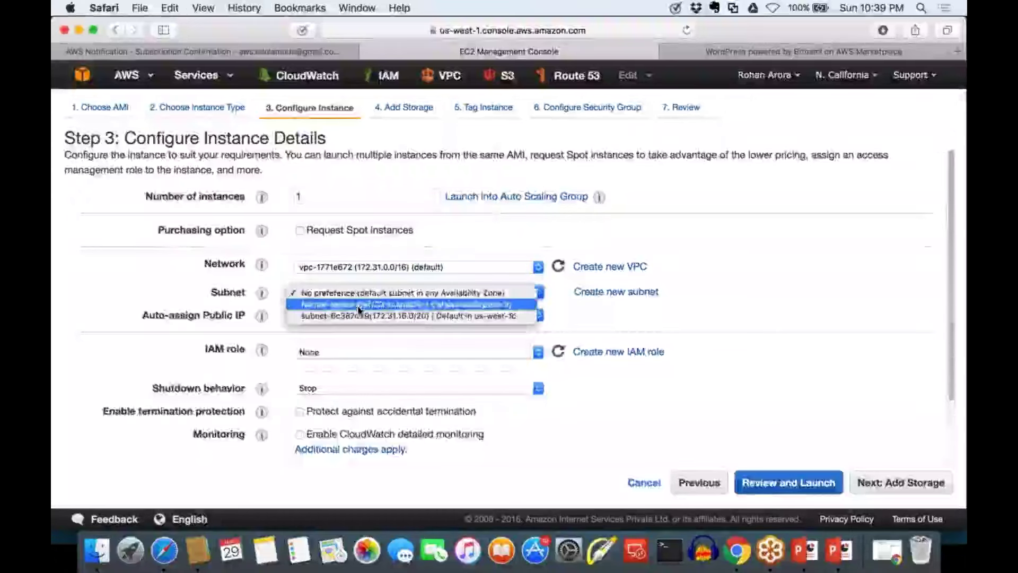
left_click(358, 306)
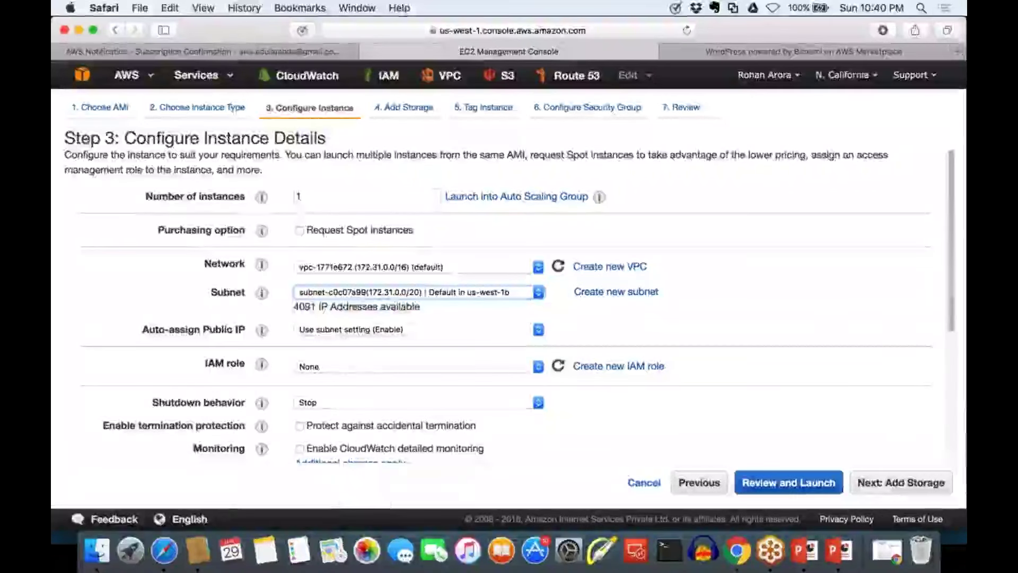
left_click(264, 551)
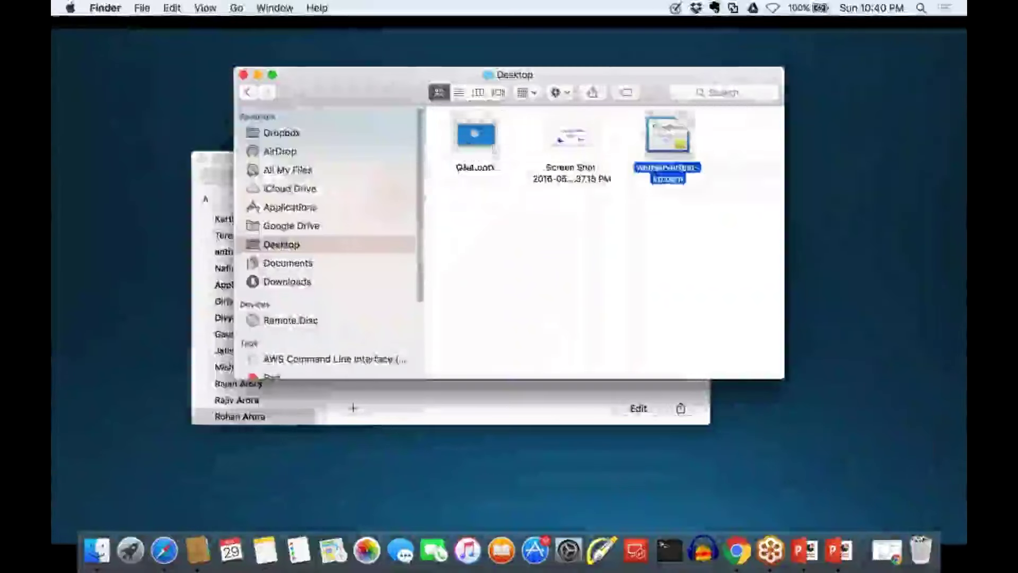
Search 'aws' from Safari's address bar to reach aws.amazon.com
left_click(496, 123)
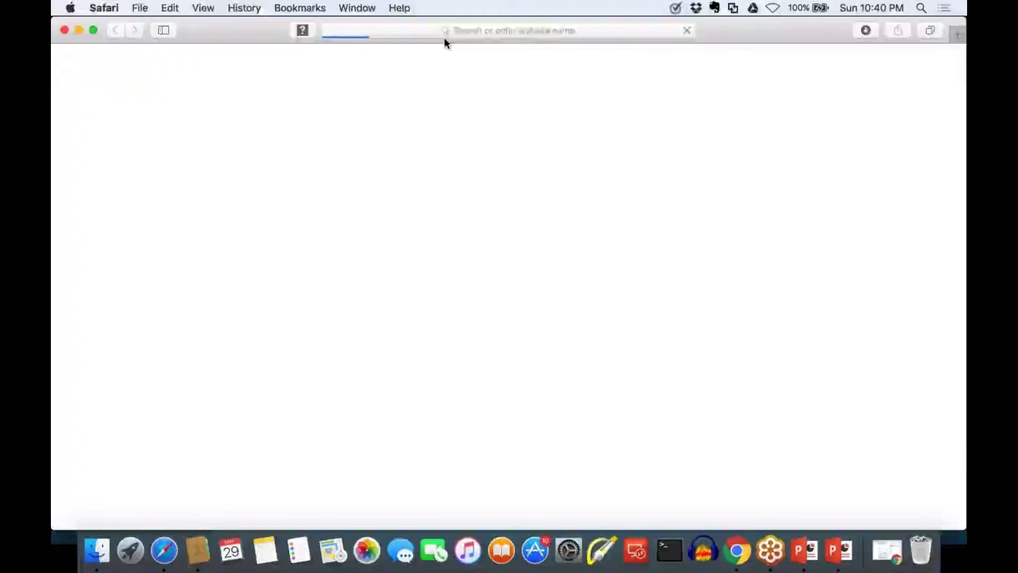
left_click(444, 35)
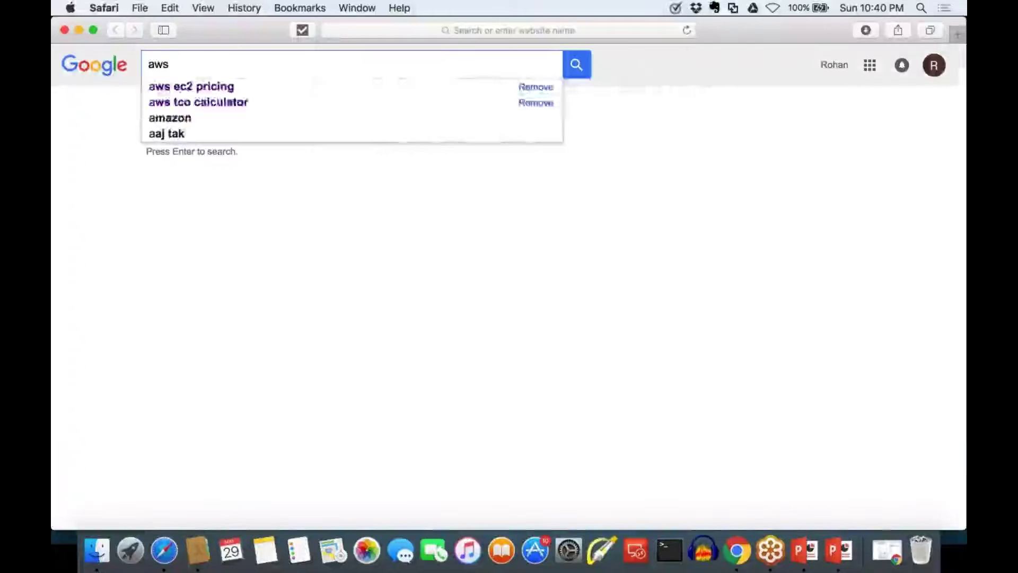
left_click(477, 30)
type("aws")
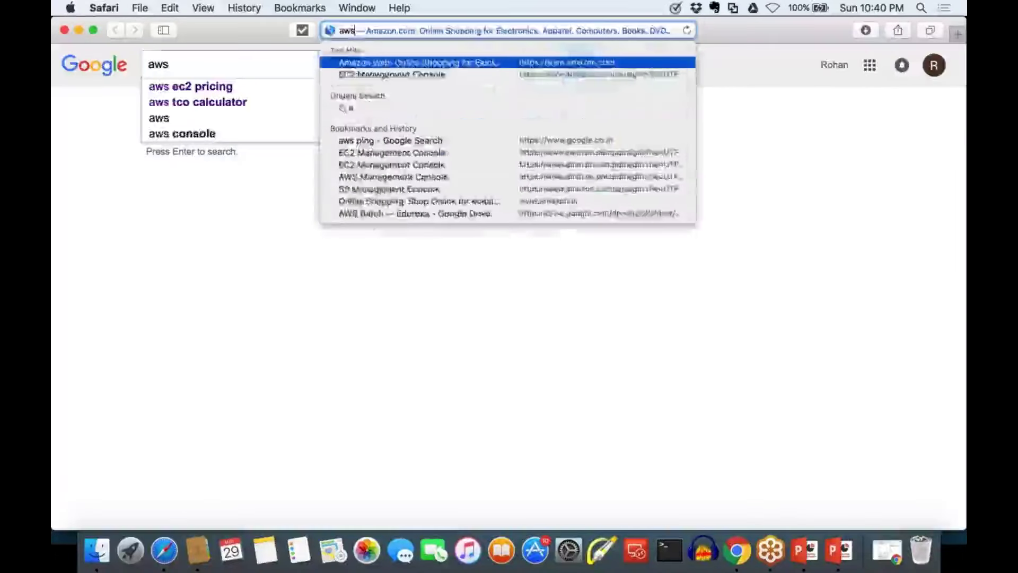
key("Return")
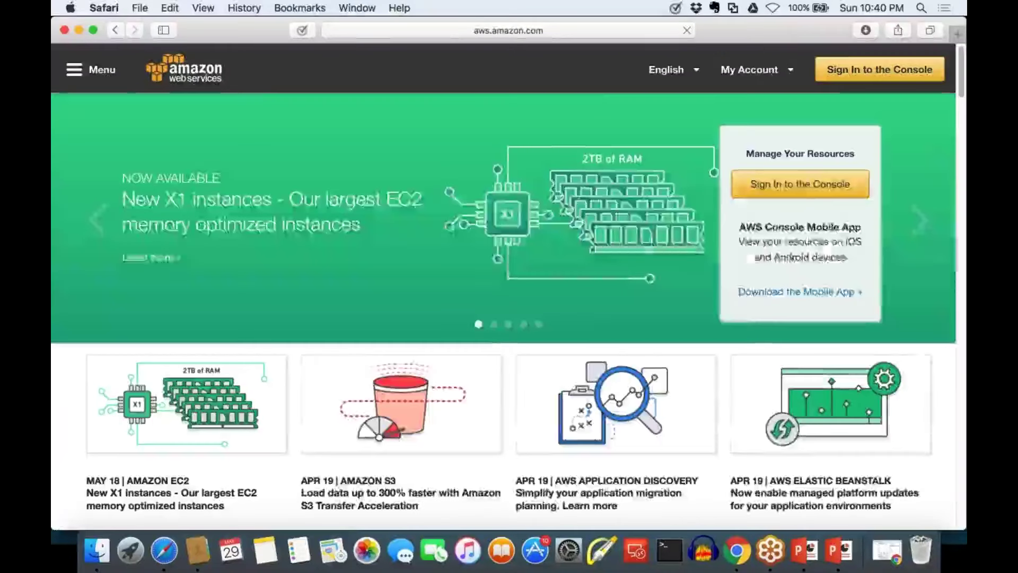
Launch Microsoft Word from Launchpad and create a Blank Document
key("F4")
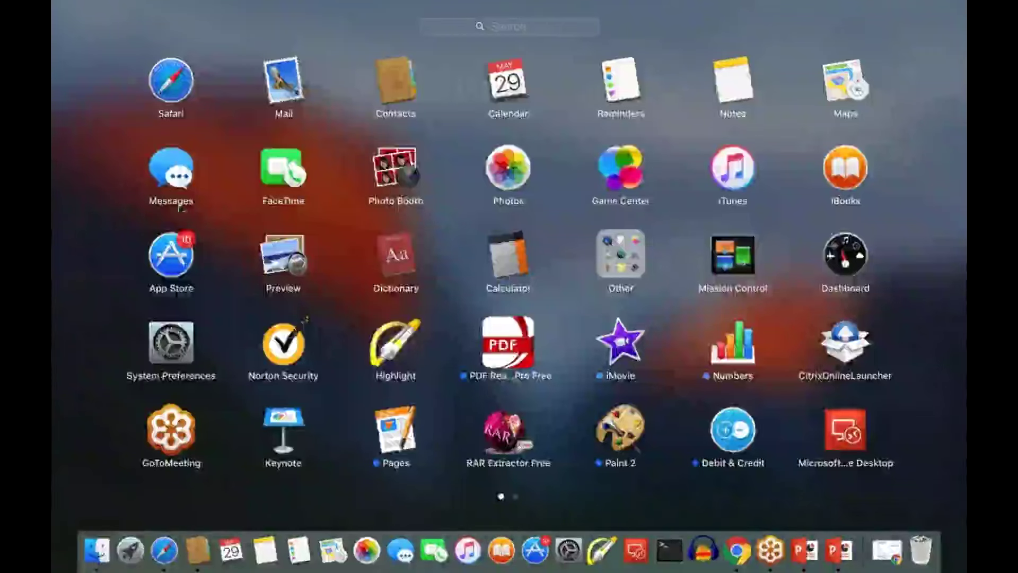
scroll(215, 280, "right", 3)
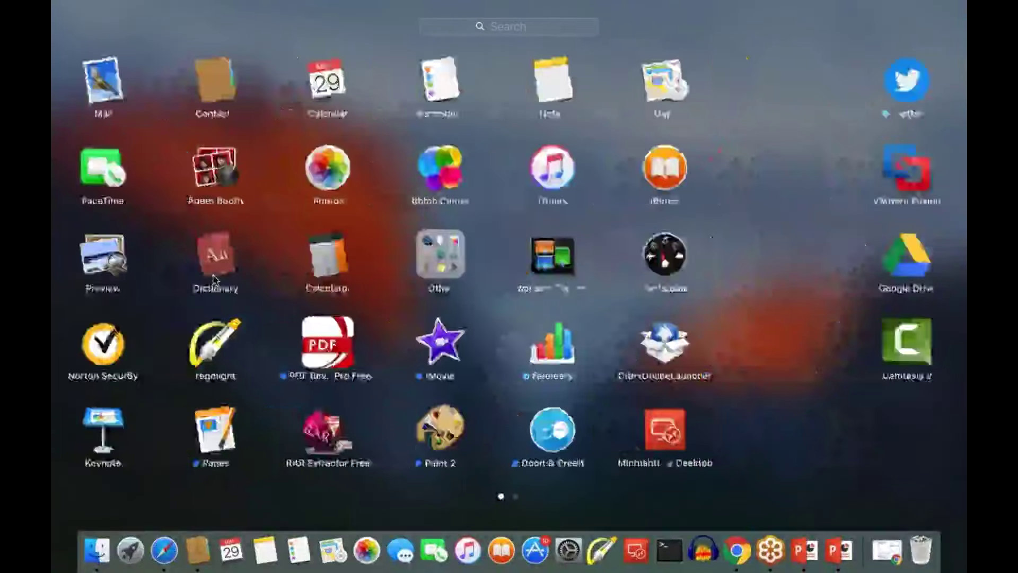
scroll(215, 280, "right", 2)
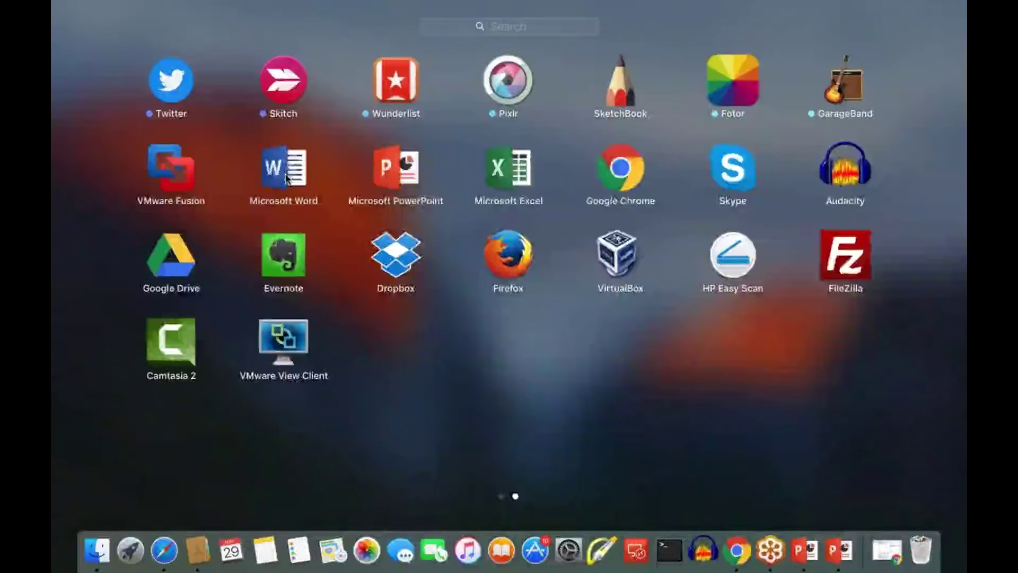
left_click(286, 177)
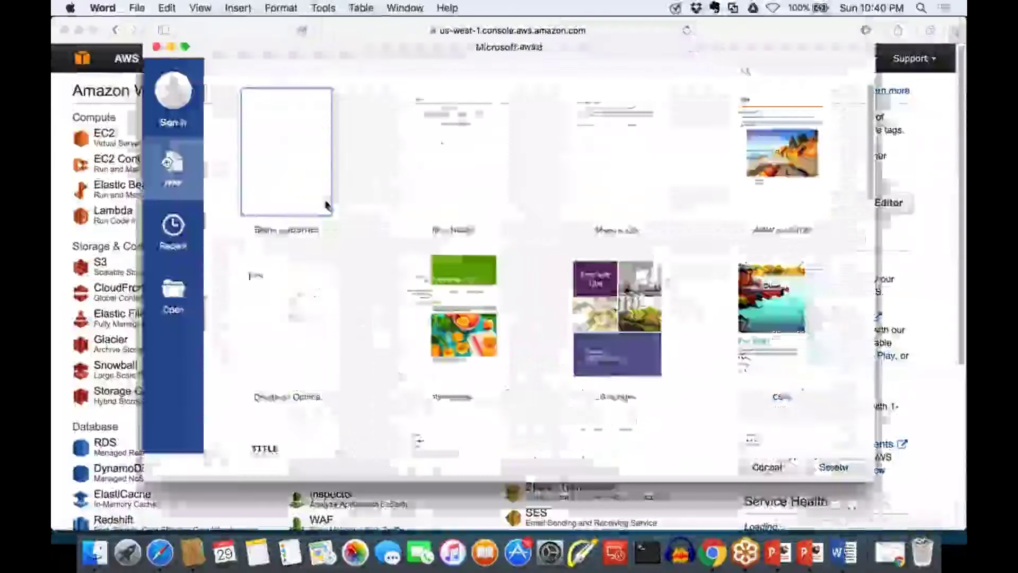
double_click(325, 203)
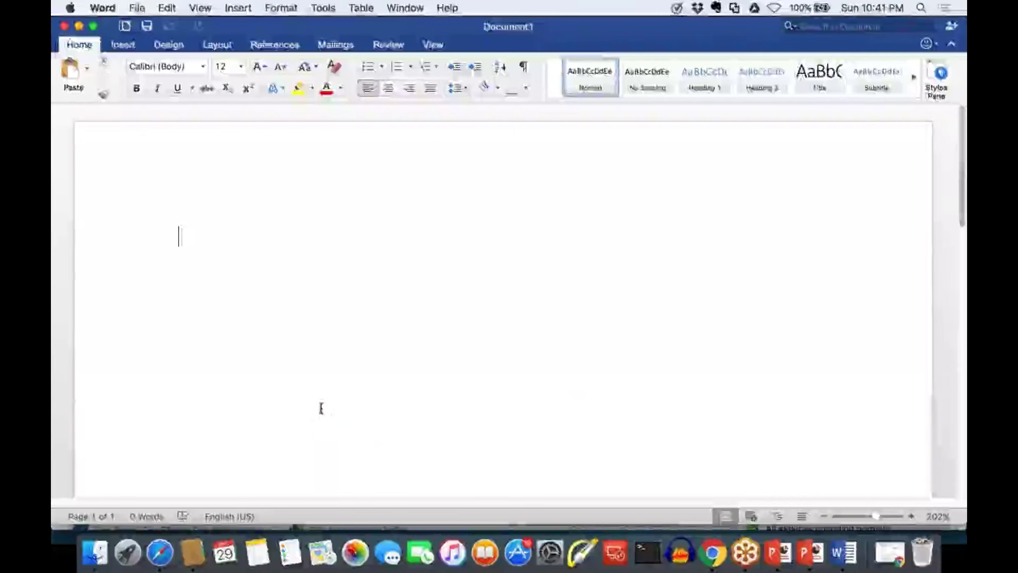
Ink a cloud outline and handwrite 'Region : VPC' beneath it
left_click_drag(380, 410, 689, 406)
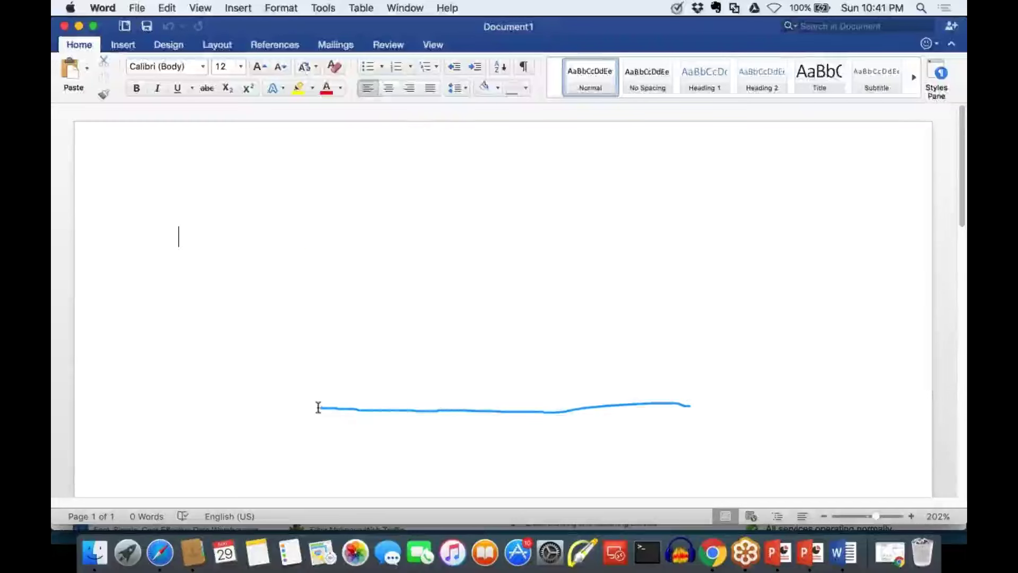
mouse_move(318, 407)
left_mouse_down()
mouse_move(368, 211)
mouse_move(419, 116)
mouse_move(444, 131)
mouse_move(598, 96)
mouse_move(604, 120)
mouse_move(676, 142)
mouse_move(779, 254)
mouse_move(774, 289)
mouse_move(705, 400)
mouse_move(675, 402)
left_mouse_up()
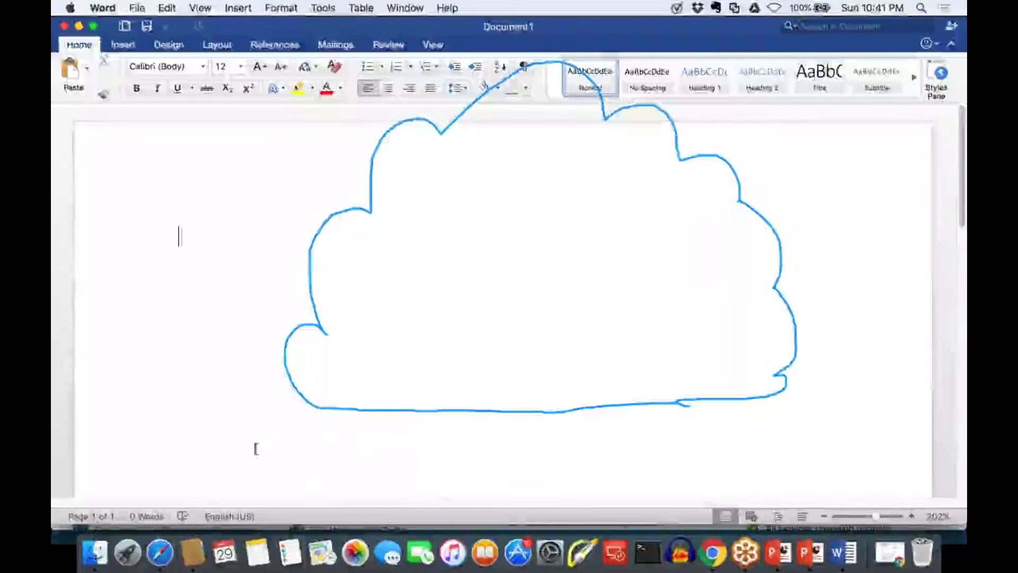
mouse_move(296, 431)
left_mouse_down()
mouse_move(297, 477)
mouse_move(362, 474)
mouse_move(366, 488)
mouse_move(389, 462)
mouse_move(419, 460)
mouse_move(427, 475)
left_mouse_up()
left_click(397, 457)
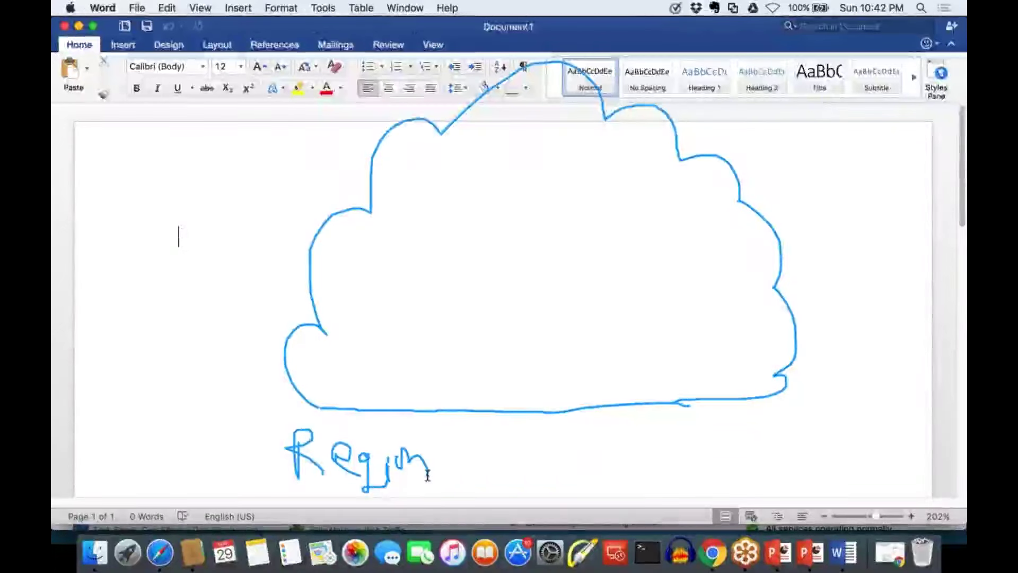
left_click(457, 444)
left_click(454, 463)
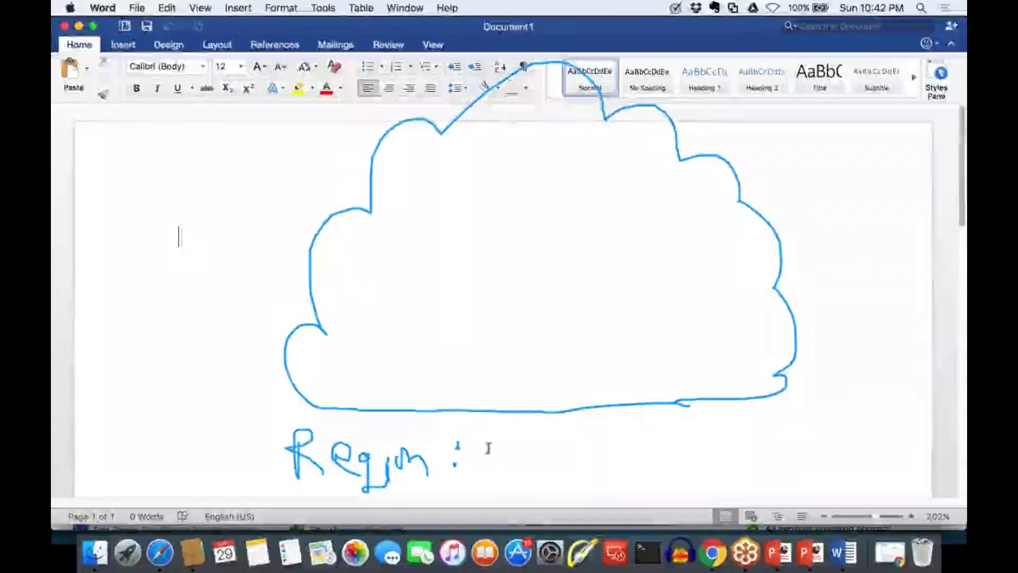
mouse_move(481, 432)
left_mouse_down()
mouse_move(489, 453)
mouse_move(509, 427)
mouse_move(514, 464)
left_mouse_up()
mouse_move(513, 430)
left_mouse_down()
mouse_move(518, 446)
mouse_move(556, 455)
mouse_move(600, 436)
mouse_move(600, 452)
left_mouse_up()
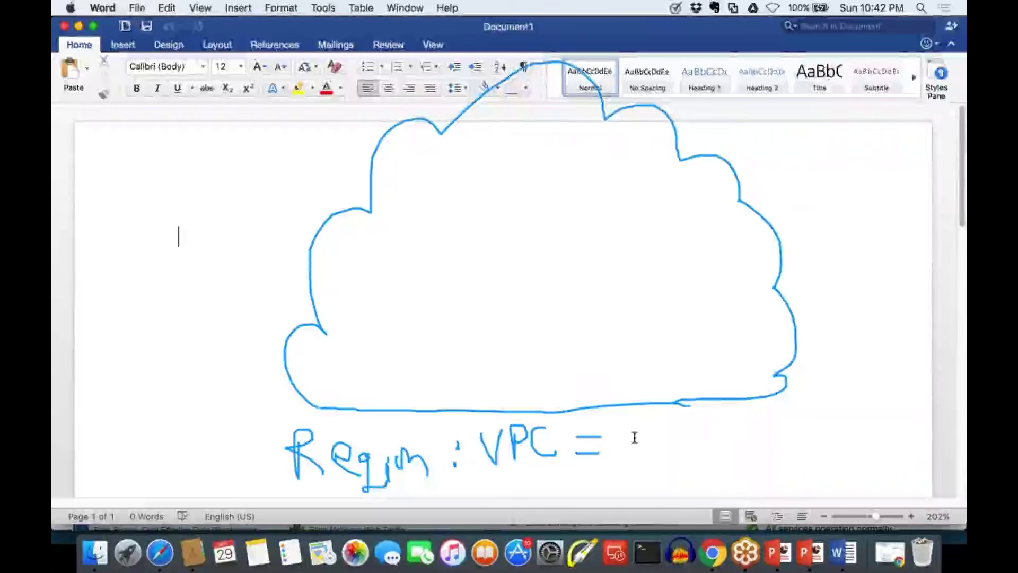
Write '= 172.16.0.0/16' after VPC and underline the second-octet 16
mouse_move(632, 432)
left_mouse_down()
mouse_move(635, 460)
mouse_move(660, 439)
mouse_move(659, 460)
mouse_move(689, 444)
mouse_move(693, 459)
mouse_move(727, 459)
left_mouse_up()
left_click(703, 457)
left_click_drag(718, 459, 738, 458)
mouse_move(749, 428)
left_mouse_down()
mouse_move(749, 454)
mouse_move(828, 432)
left_mouse_up()
left_click(769, 450)
left_click(806, 442)
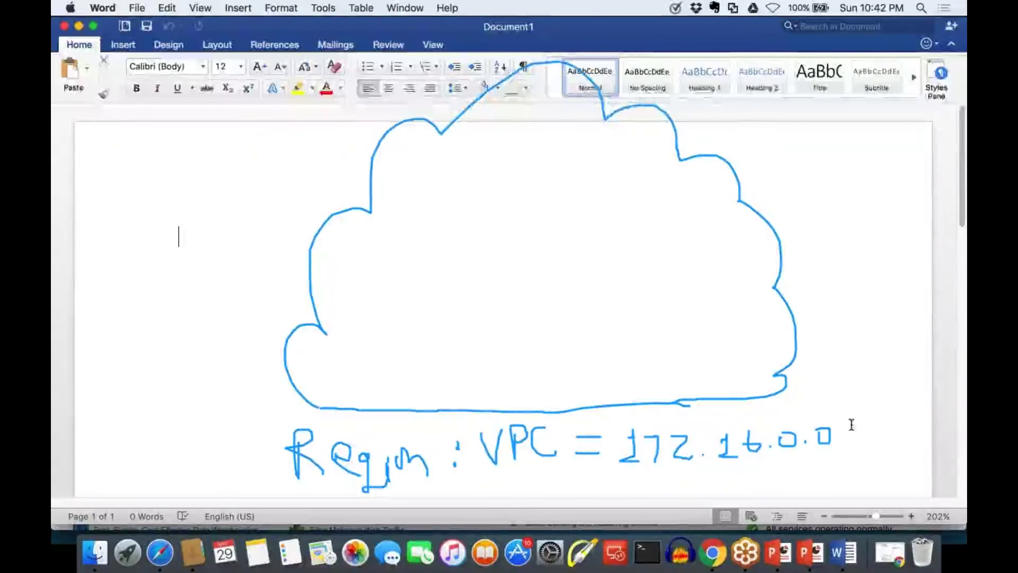
left_click_drag(845, 399, 844, 460)
mouse_move(852, 423)
left_mouse_down()
mouse_move(860, 415)
mouse_move(860, 452)
left_mouse_up()
left_click_drag(850, 454, 887, 446)
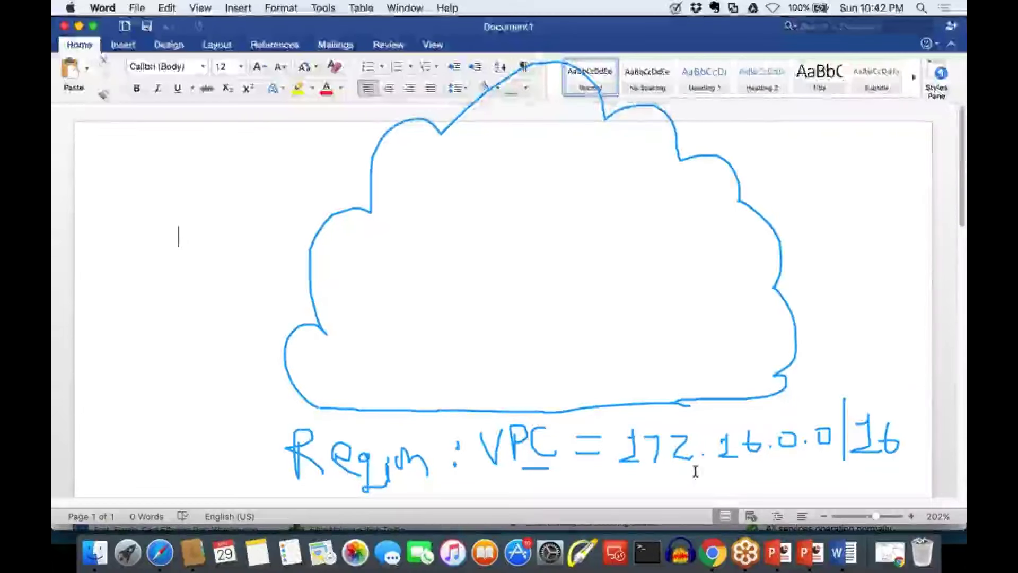
left_click_drag(702, 475, 776, 476)
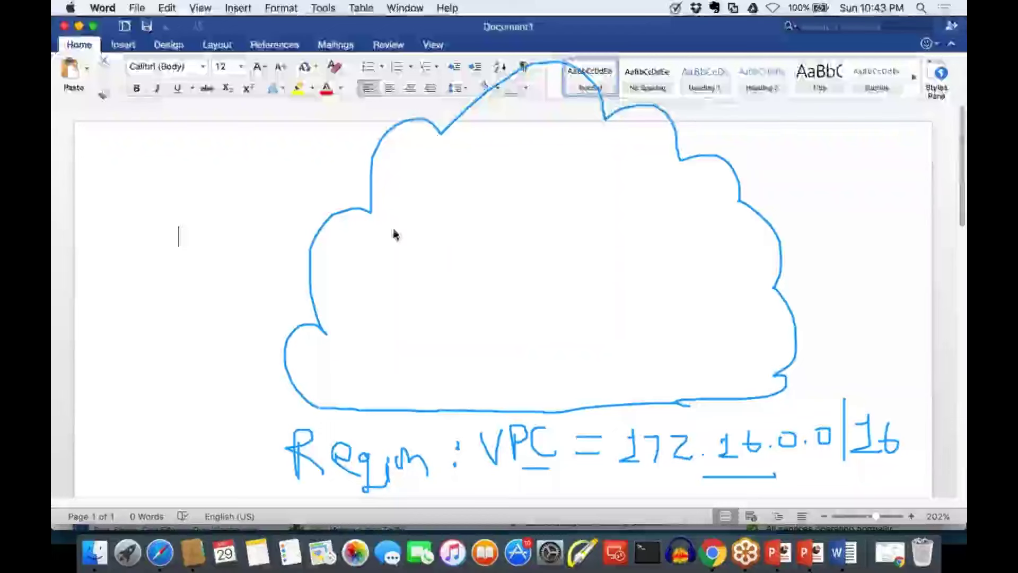
Draw two boxes in the cloud and label them Subnet A and Subnet B
mouse_move(394, 226)
left_mouse_down()
mouse_move(395, 352)
mouse_move(522, 358)
mouse_move(516, 216)
mouse_move(392, 218)
left_mouse_up()
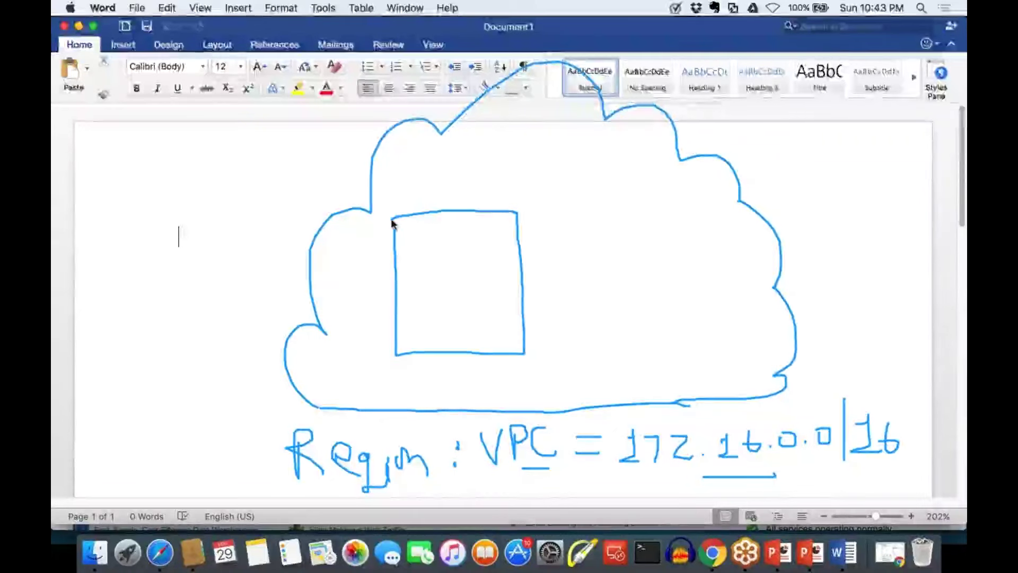
left_click_drag(586, 200, 587, 230)
mouse_move(584, 275)
left_mouse_down()
mouse_move(634, 327)
mouse_move(706, 324)
mouse_move(714, 291)
mouse_move(703, 192)
mouse_move(586, 202)
left_mouse_up()
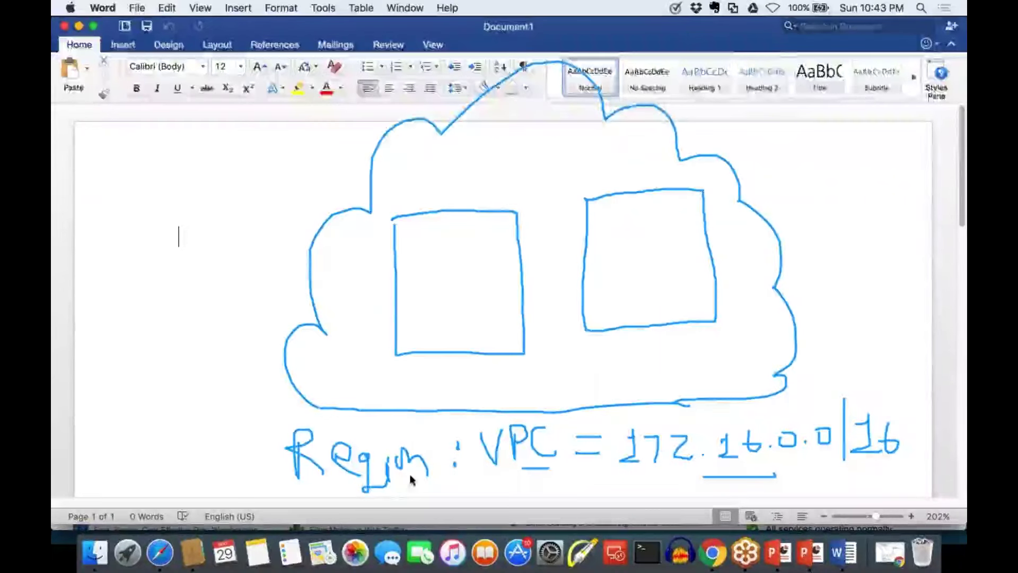
left_click_drag(379, 375, 364, 377)
mouse_move(392, 378)
left_mouse_down()
mouse_move(432, 392)
mouse_move(439, 377)
mouse_move(464, 373)
mouse_move(465, 388)
mouse_move(471, 371)
mouse_move(494, 390)
mouse_move(502, 382)
left_mouse_up()
mouse_move(588, 345)
left_mouse_down()
mouse_move(603, 380)
mouse_move(631, 347)
mouse_move(681, 366)
mouse_move(700, 363)
mouse_move(707, 349)
mouse_move(727, 368)
left_mouse_up()
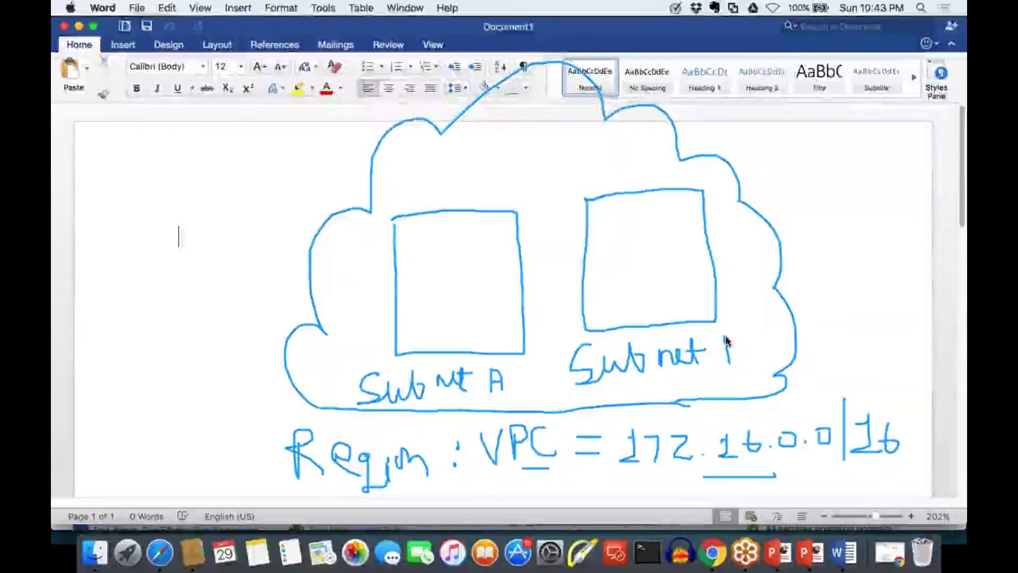
mouse_move(725, 332)
left_mouse_down()
mouse_move(729, 352)
mouse_move(713, 376)
left_mouse_up()
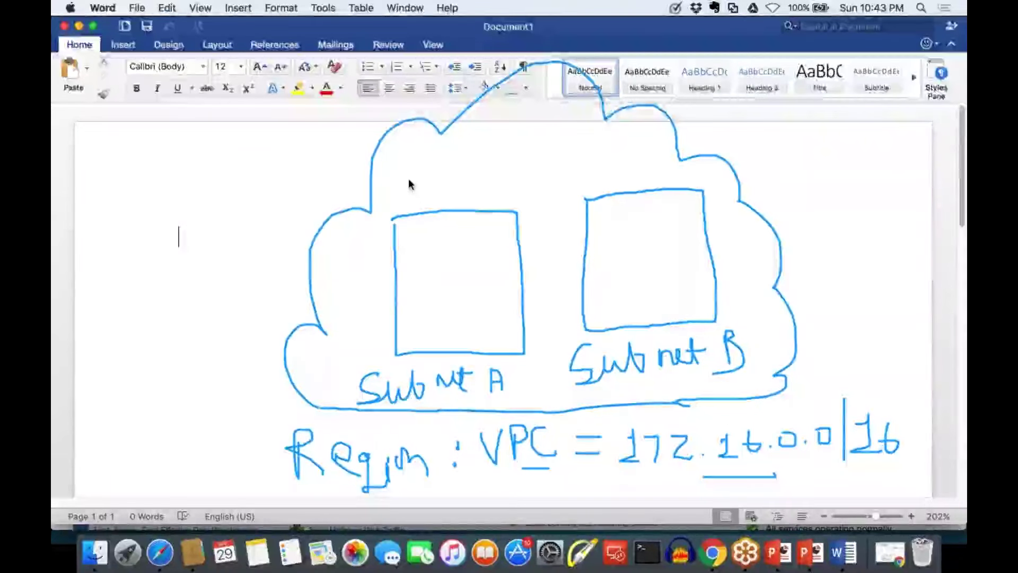
Write zone labels AZA and AZB above the boxes and outline each zone
mouse_move(409, 207)
left_mouse_down()
mouse_move(411, 168)
mouse_move(424, 199)
mouse_move(428, 186)
mouse_move(492, 186)
mouse_move(496, 176)
left_mouse_up()
left_click(470, 168)
left_click(471, 181)
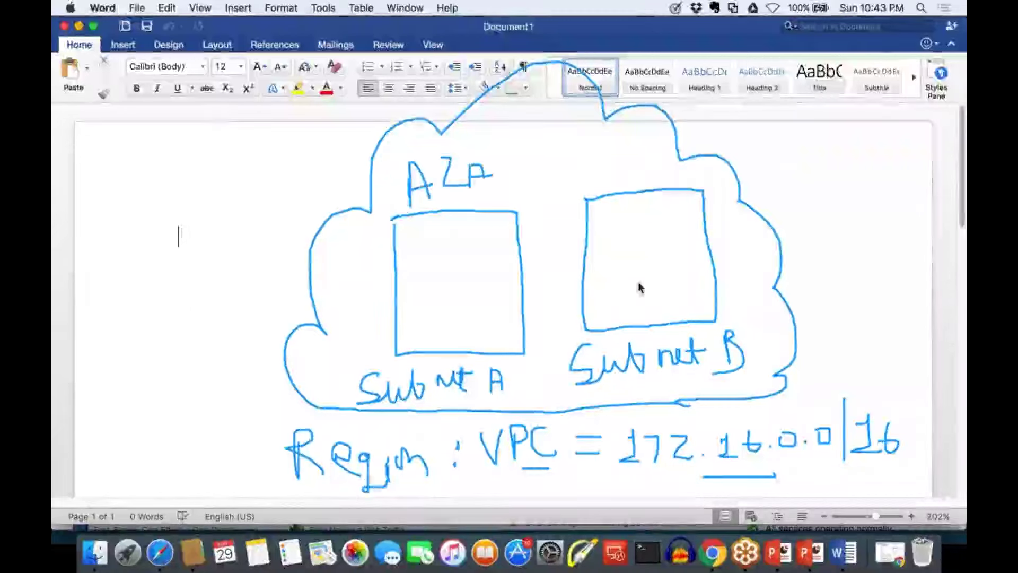
mouse_move(741, 320)
left_mouse_down()
mouse_move(755, 300)
mouse_move(686, 175)
left_mouse_up()
mouse_move(599, 187)
left_mouse_down()
mouse_move(608, 154)
mouse_move(620, 186)
mouse_move(620, 173)
mouse_move(631, 185)
mouse_move(647, 174)
left_mouse_up()
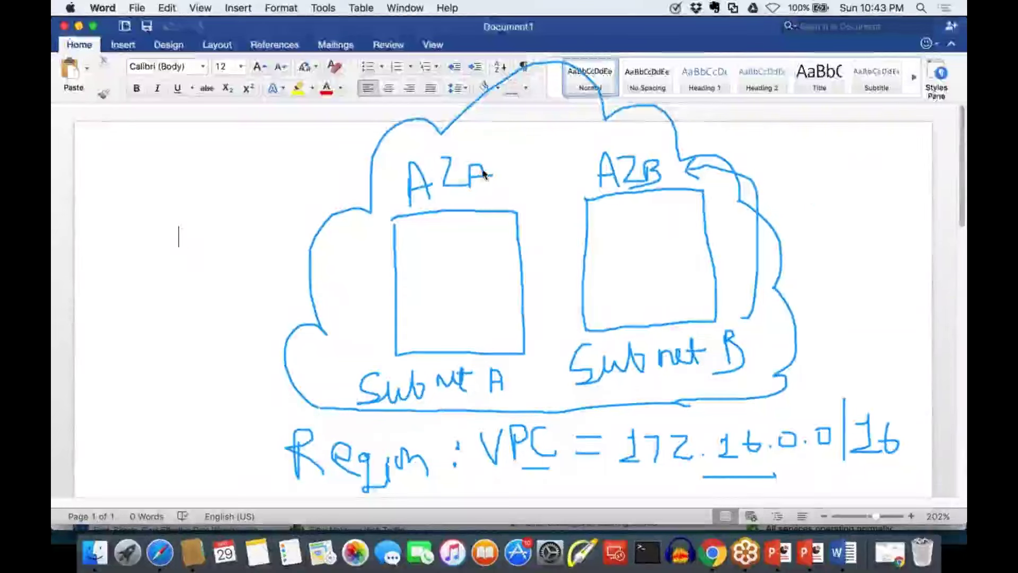
mouse_move(480, 125)
left_mouse_down()
mouse_move(480, 150)
mouse_move(480, 139)
mouse_move(502, 153)
left_mouse_up()
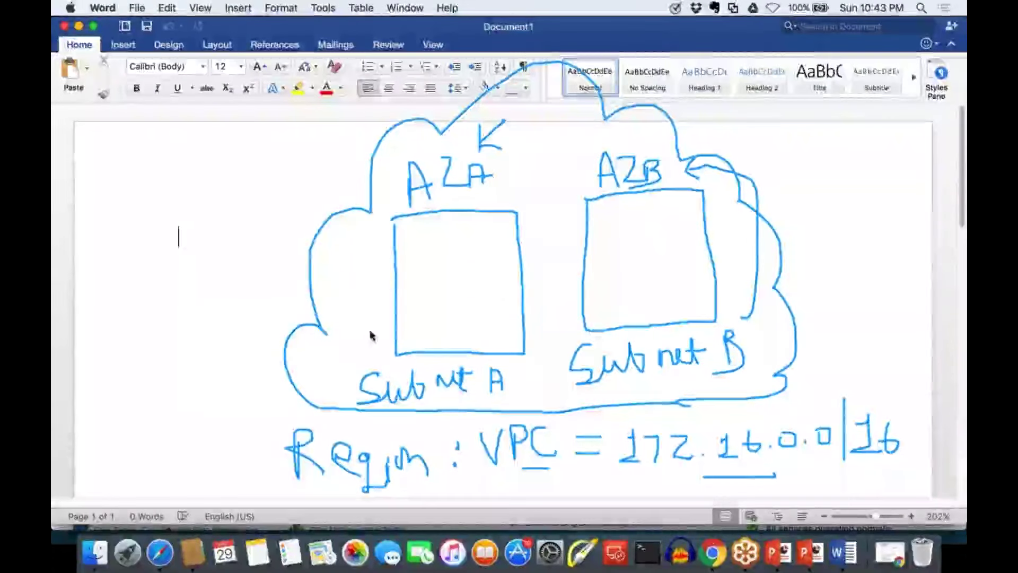
mouse_move(390, 219)
left_mouse_down()
mouse_move(341, 307)
mouse_move(370, 354)
mouse_move(366, 368)
left_mouse_up()
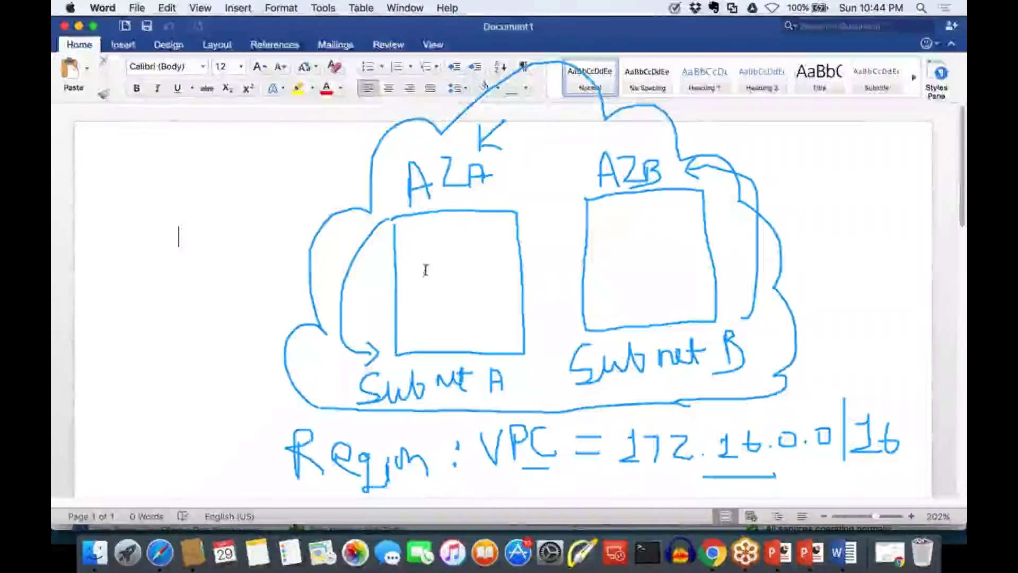
Draw pink squares and curved arrows inside Subnet A and Subnet B
mouse_move(424, 252)
left_mouse_down()
mouse_move(423, 290)
mouse_move(460, 251)
mouse_move(446, 317)
mouse_move(472, 281)
mouse_move(445, 281)
left_mouse_up()
mouse_move(616, 220)
left_mouse_down()
mouse_move(616, 257)
mouse_move(652, 219)
left_mouse_up()
left_click_drag(616, 220, 652, 219)
mouse_move(640, 254)
left_mouse_down()
mouse_move(654, 288)
mouse_move(643, 254)
left_mouse_up()
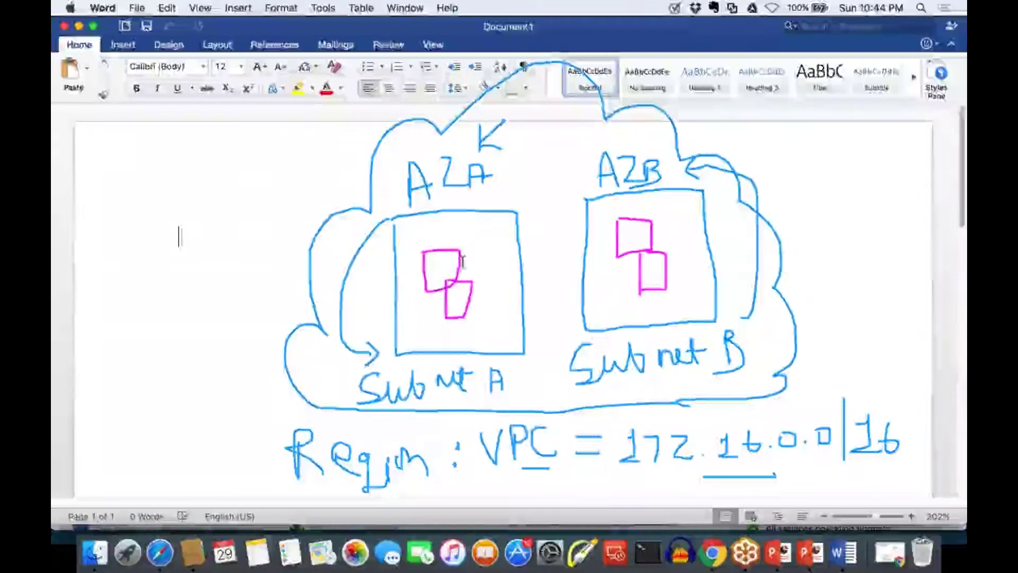
mouse_move(464, 265)
left_mouse_down()
mouse_move(507, 281)
mouse_move(488, 335)
mouse_move(507, 339)
left_mouse_up()
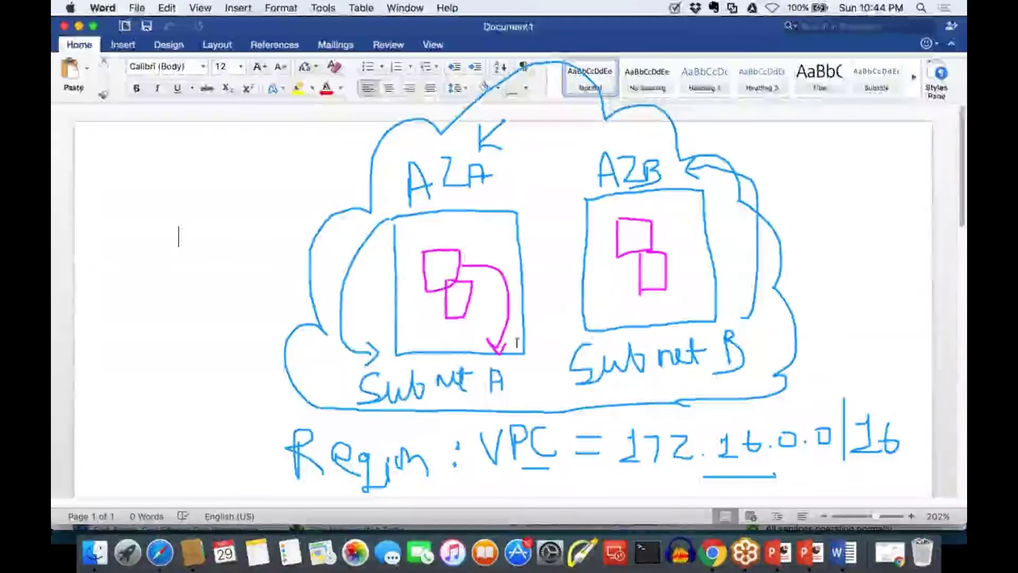
left_click_drag(720, 272, 764, 332)
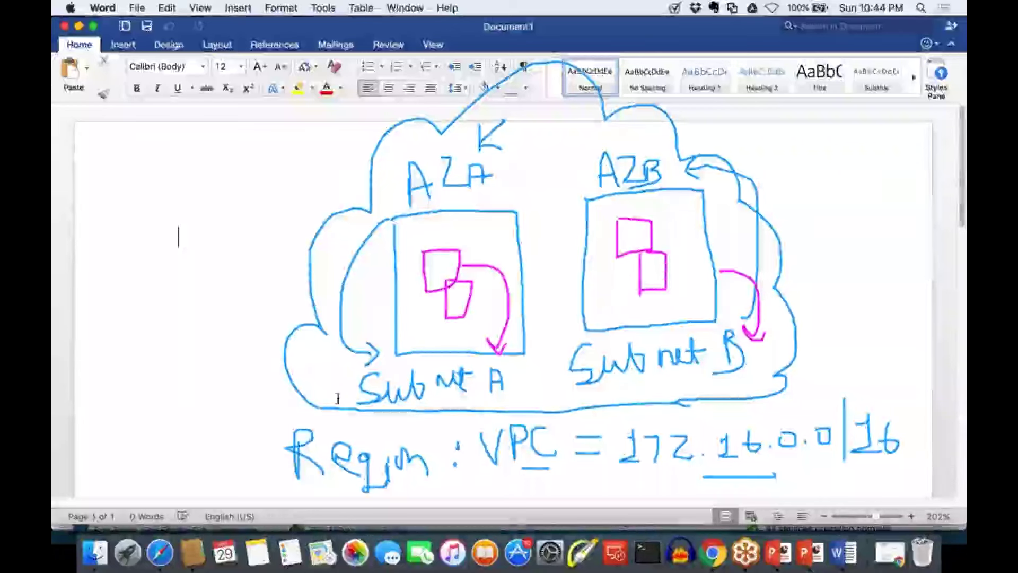
left_click_drag(356, 391, 282, 392)
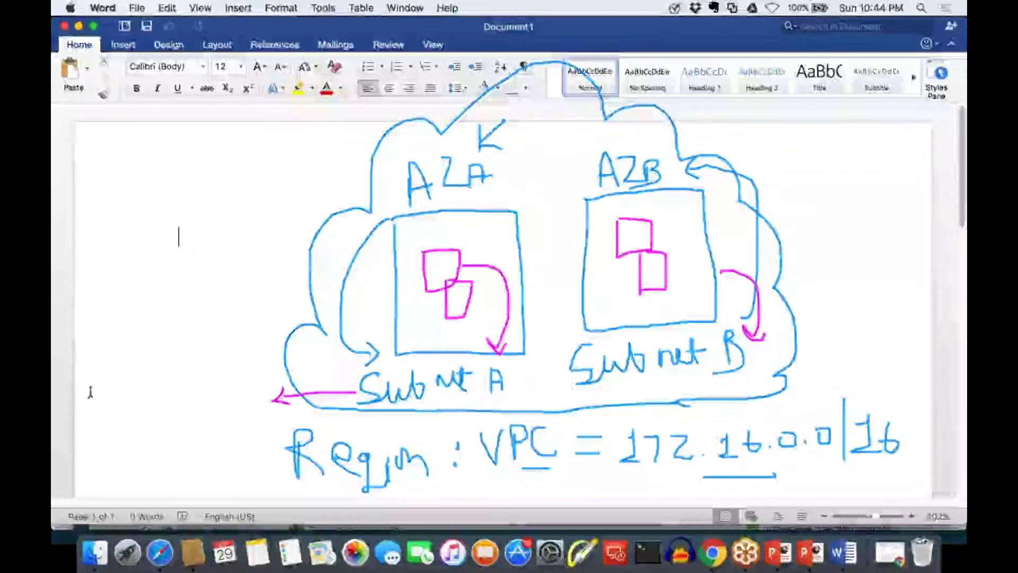
Write 172.31.0.0/24 beside Subnet A and add a check mark by Subnet B
mouse_move(83, 383)
left_mouse_down()
mouse_move(101, 412)
mouse_move(131, 378)
mouse_move(176, 381)
mouse_move(162, 396)
left_mouse_up()
left_click(150, 394)
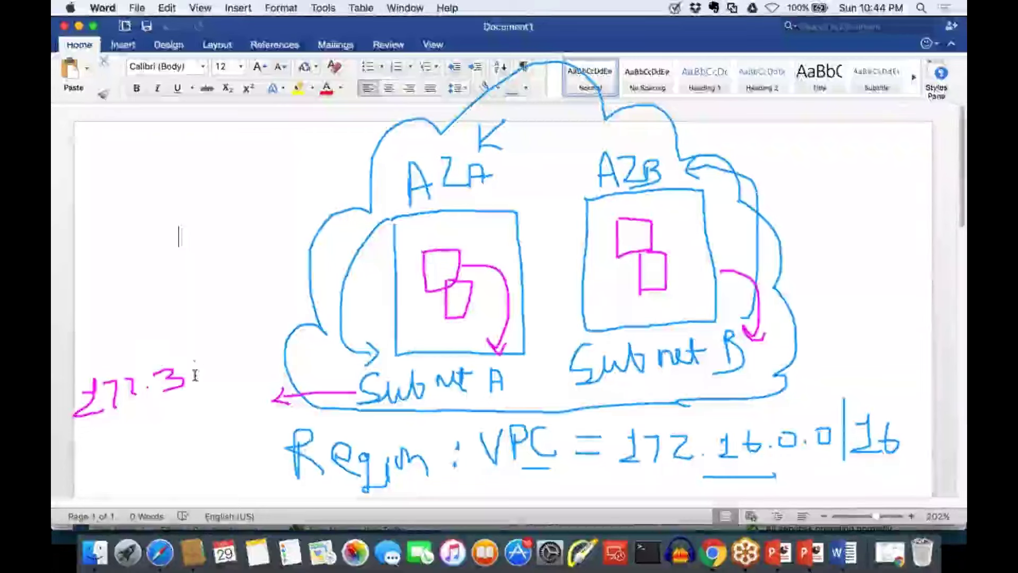
mouse_move(194, 360)
left_mouse_down()
mouse_move(196, 379)
mouse_move(261, 356)
left_mouse_up()
left_click(248, 365)
left_click_drag(275, 317, 275, 401)
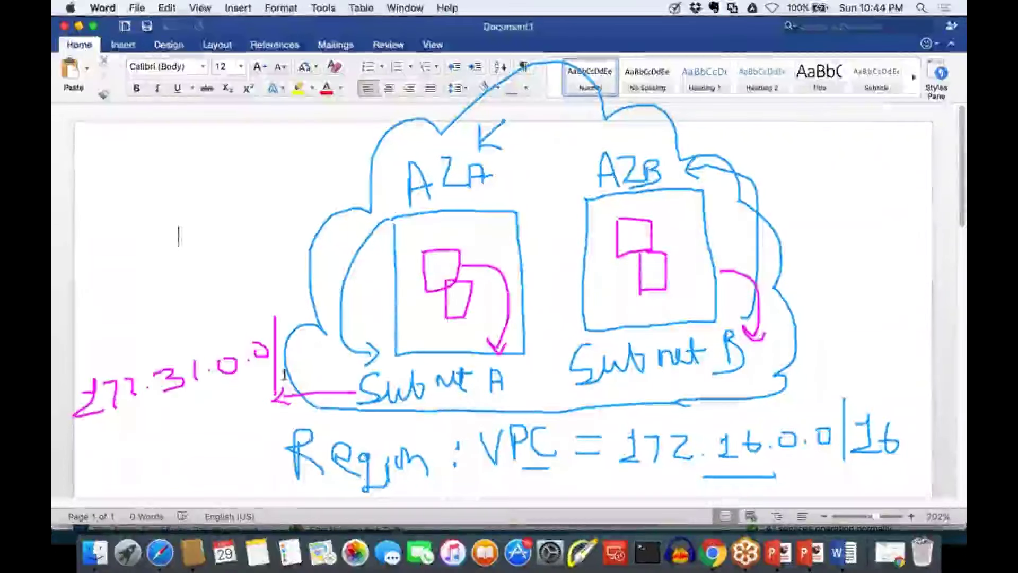
mouse_move(287, 349)
left_mouse_down()
mouse_move(292, 365)
mouse_move(325, 361)
left_mouse_up()
left_click_drag(322, 345, 328, 378)
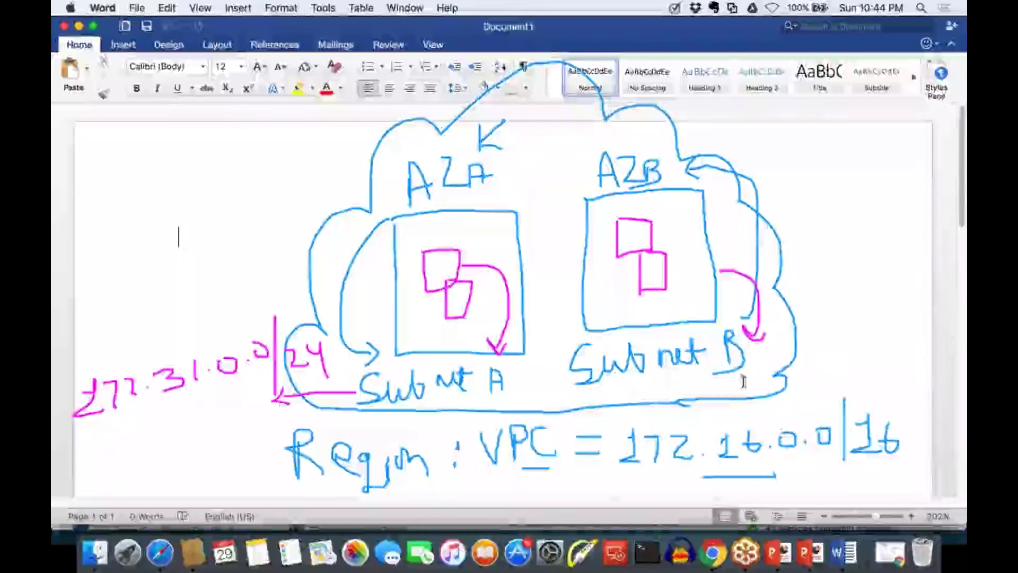
left_click_drag(773, 299, 803, 271)
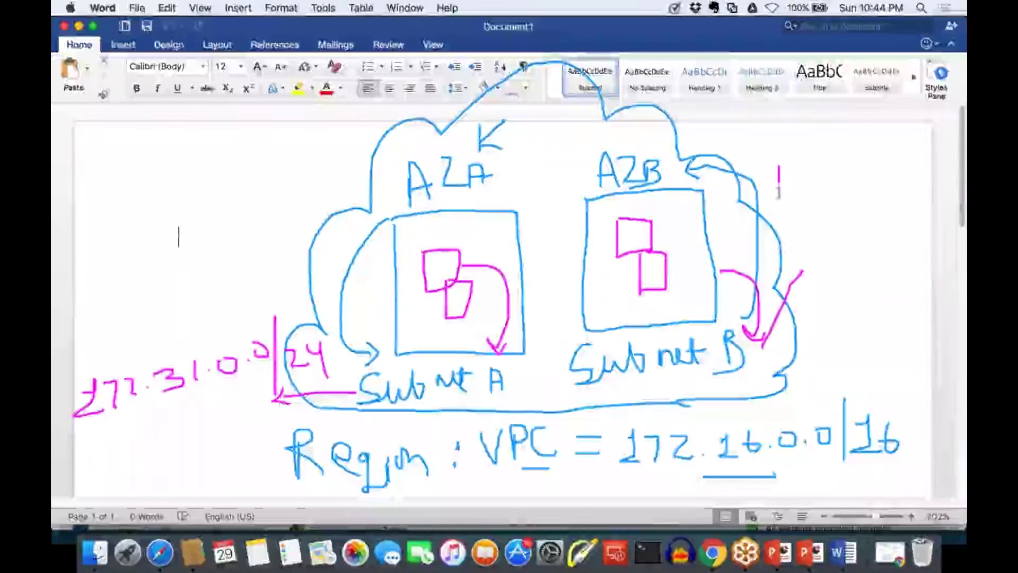
Write 172.16.0.0/24 at top right for Subnet B and circle the VPC's 16
mouse_move(787, 160)
left_mouse_down()
mouse_move(799, 187)
mouse_move(907, 156)
mouse_move(915, 178)
left_mouse_up()
left_click(833, 170)
left_click(872, 168)
left_click(900, 155)
mouse_move(924, 139)
left_mouse_down()
mouse_move(934, 161)
mouse_move(947, 154)
mouse_move(943, 167)
left_mouse_up()
left_click_drag(843, 202, 896, 188)
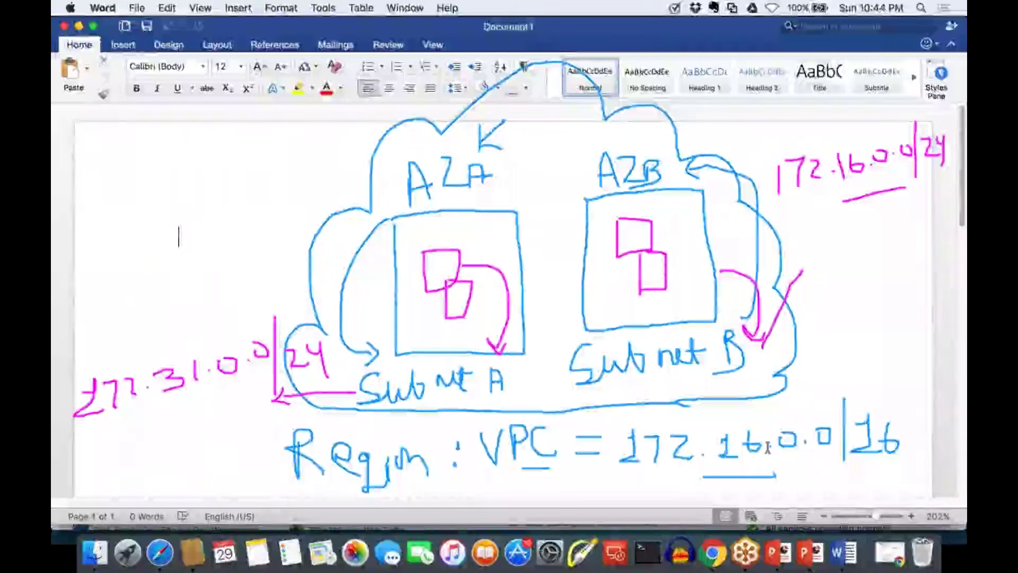
mouse_move(741, 441)
left_mouse_down()
mouse_move(766, 444)
mouse_move(725, 450)
left_mouse_up()
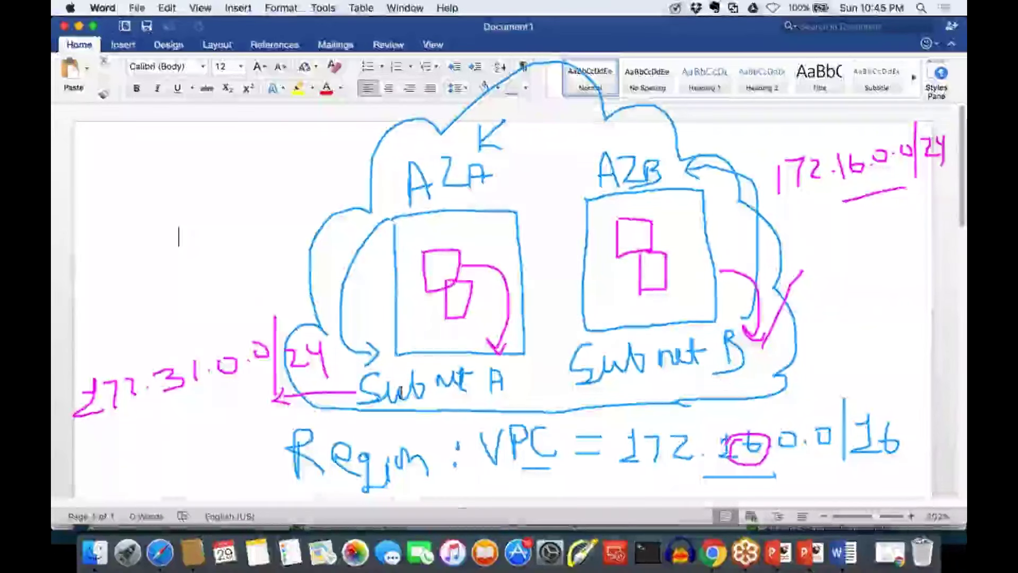
Add the last arrows under Region and in Subnet A, then erase the whole VPC sketch
mouse_move(494, 479)
left_mouse_down()
mouse_move(532, 478)
mouse_move(419, 491)
mouse_move(440, 498)
left_mouse_up()
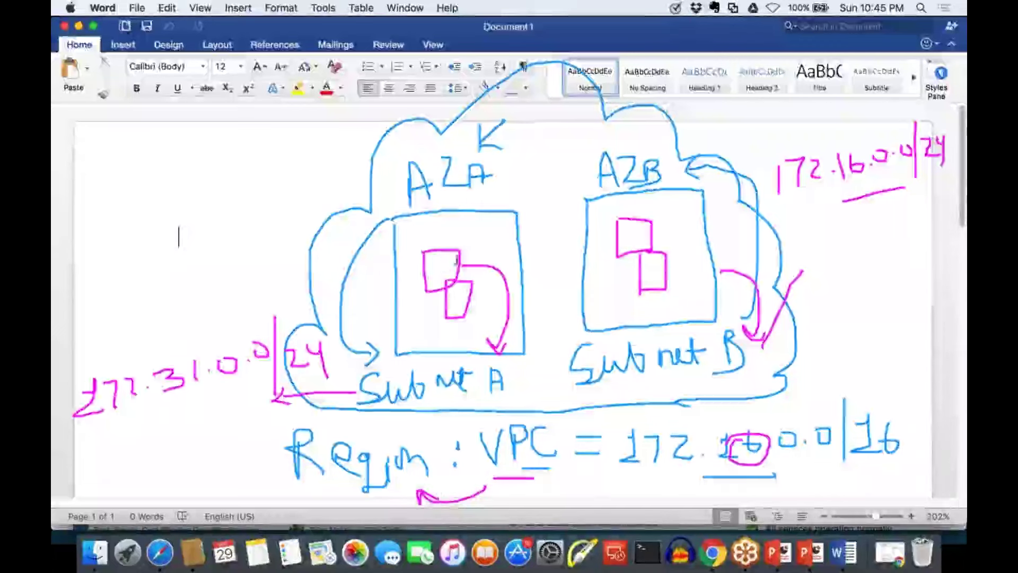
left_click_drag(456, 208, 457, 265)
left_click_drag(446, 230, 467, 221)
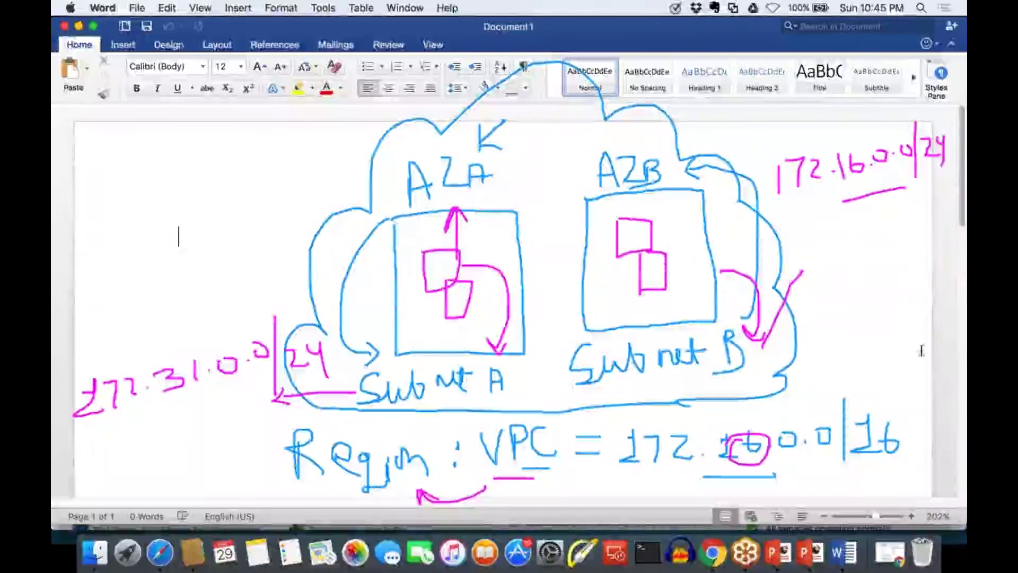
key("Escape")
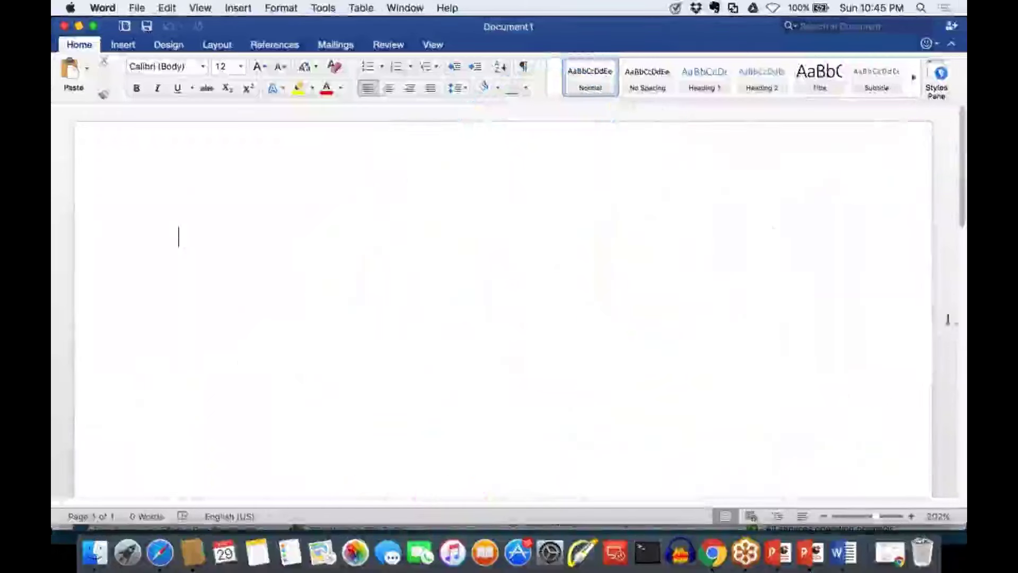
Open EC2 in Safari, pick an AMI, keep t2.micro and go to Configure Instance Details
left_click(160, 551)
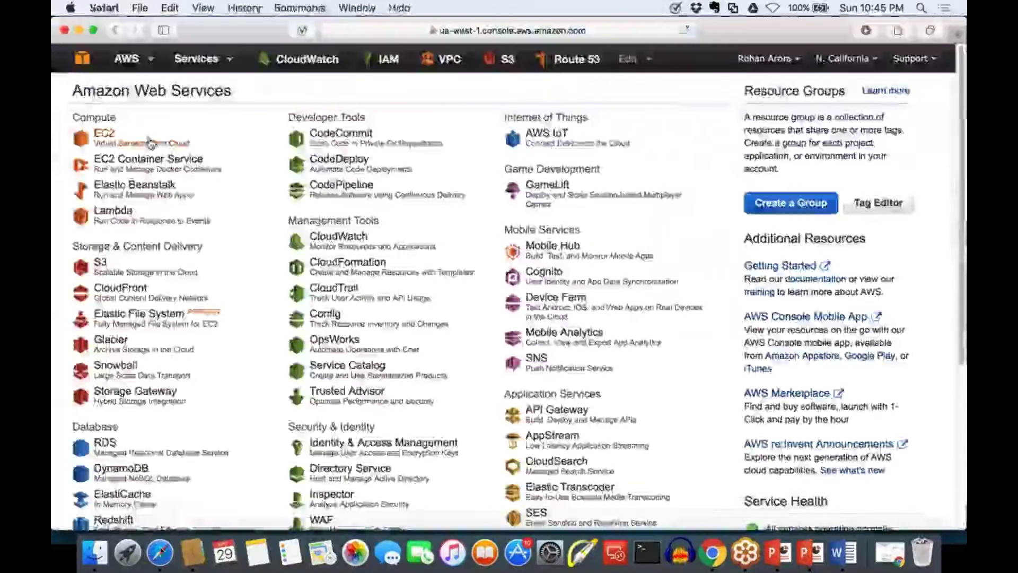
left_click(105, 133)
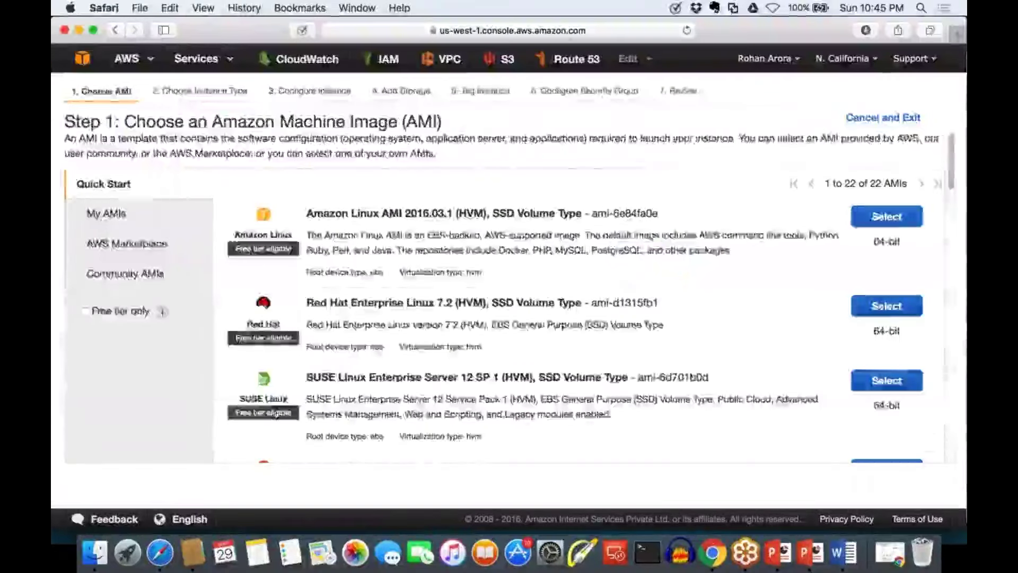
scroll(868, 267, "down", 6)
left_click(868, 265)
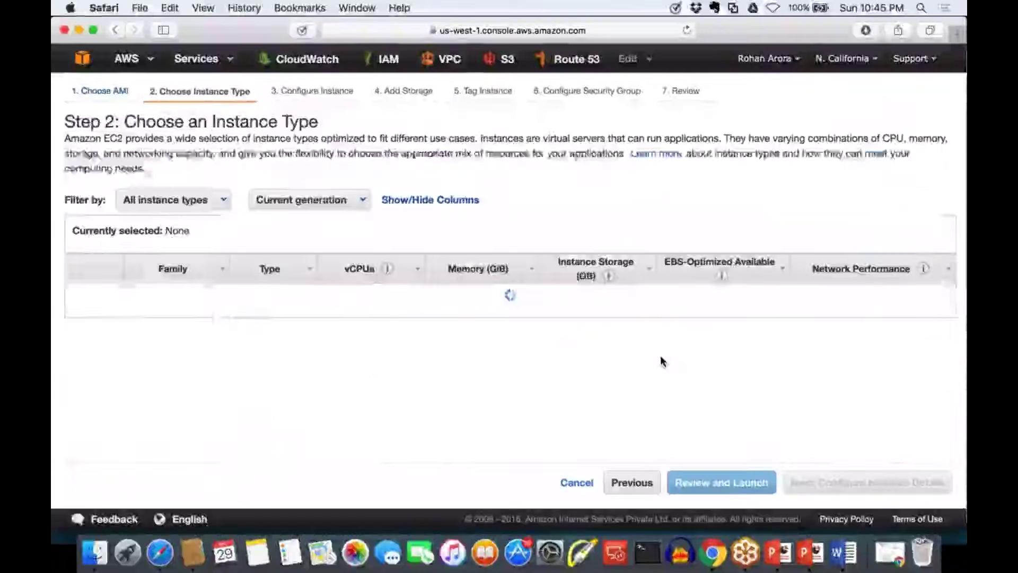
left_click(874, 483)
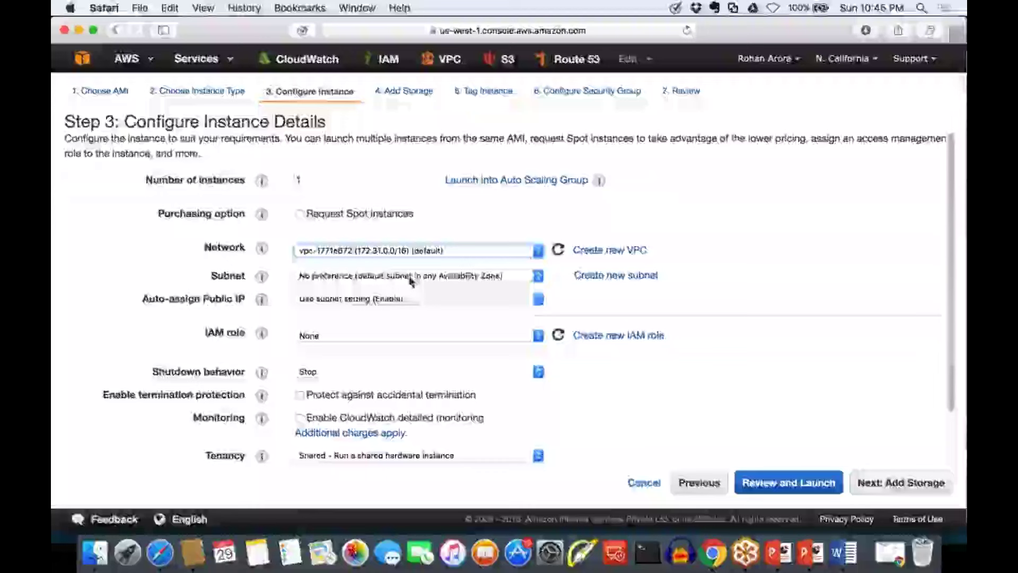
Try the us-west-1c subnet, then switch the subnet back to No preference
left_click(414, 275)
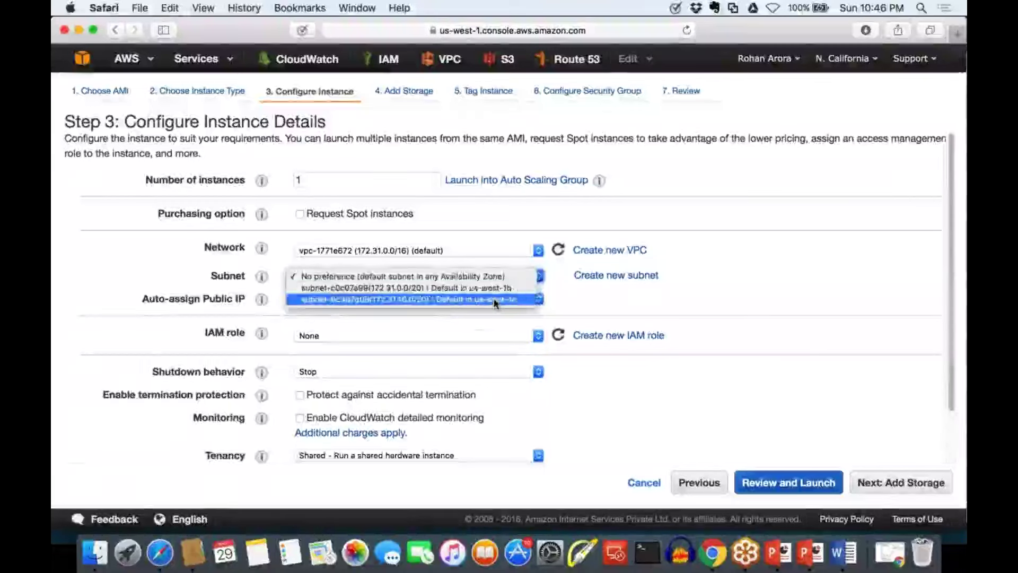
left_click(494, 301)
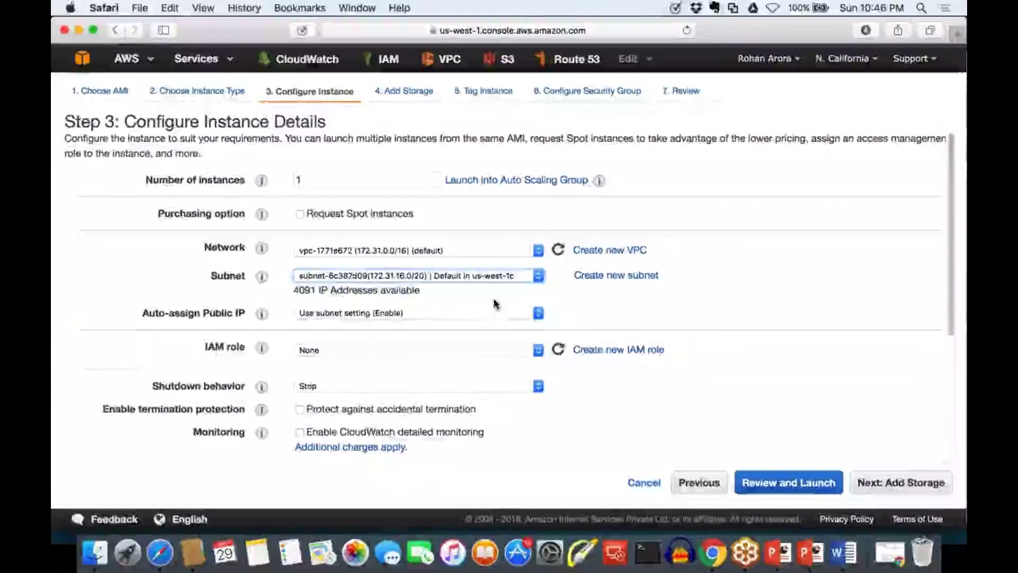
left_click(477, 276)
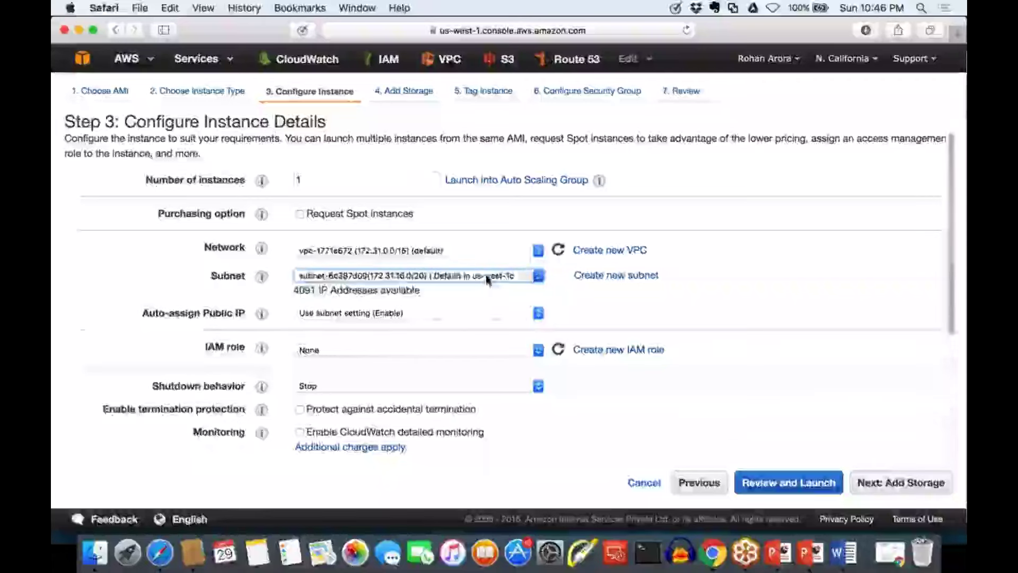
left_click(467, 256)
left_click(450, 277)
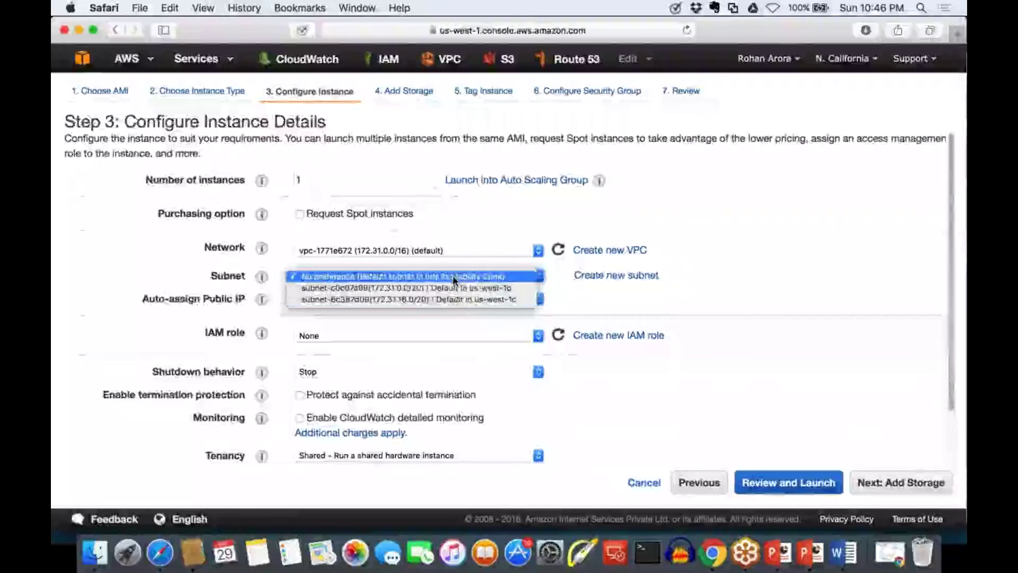
left_click(456, 277)
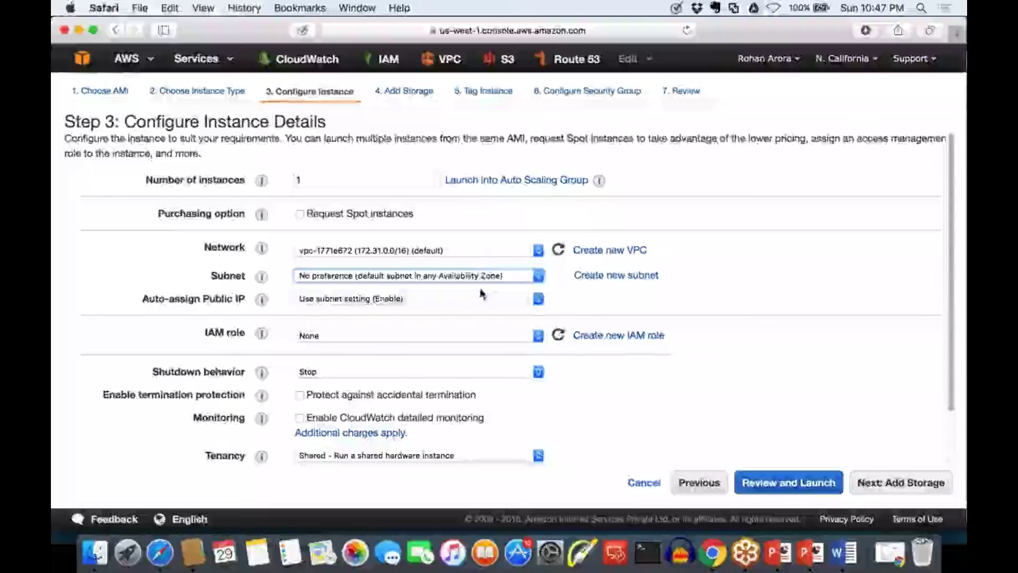
Select the default us-west-1b subnet (172.31.0.0/20) and keep the default VPC as the network
left_click(453, 276)
left_click(452, 287)
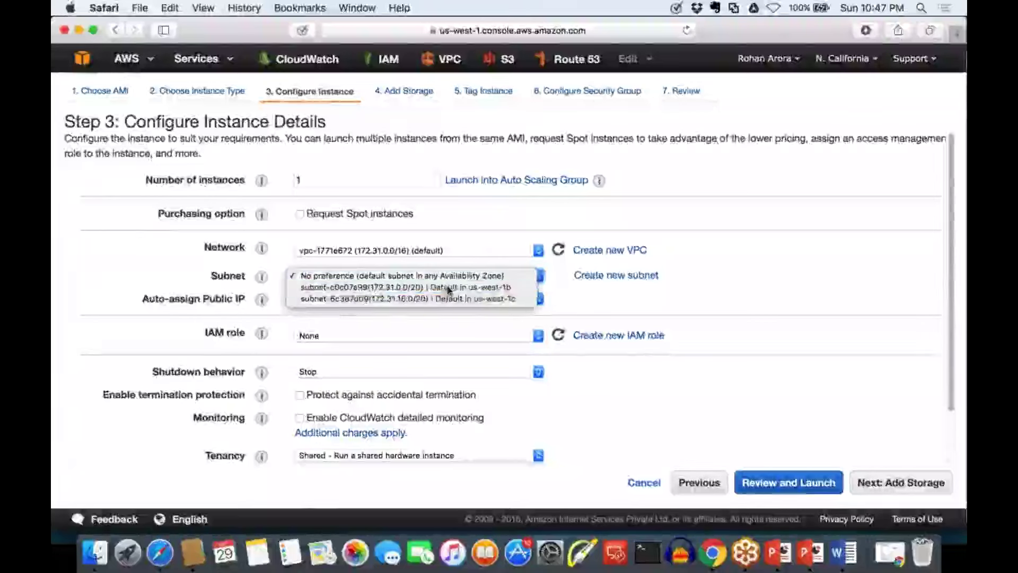
left_click(438, 254)
left_click(438, 254)
left_click(424, 277)
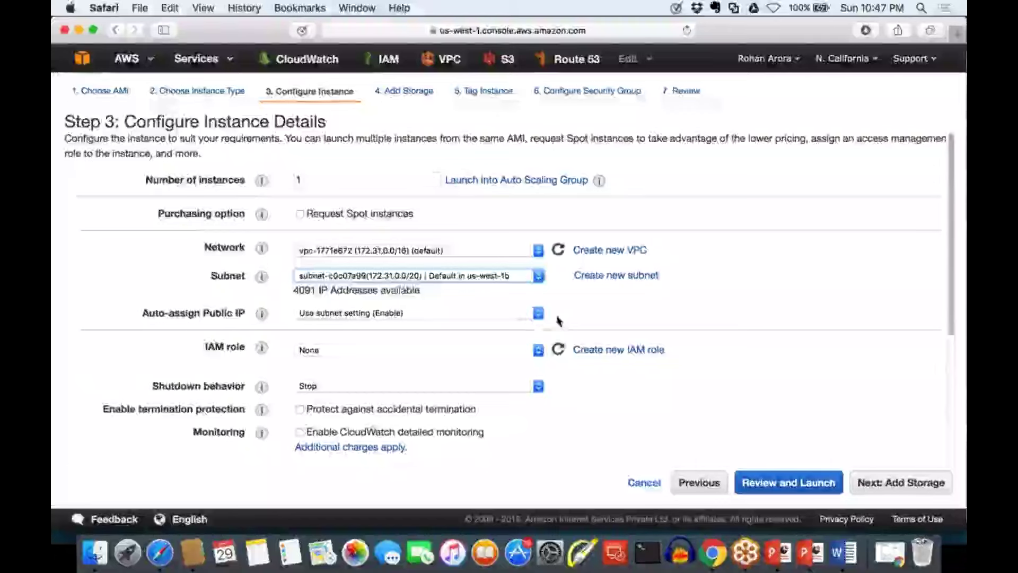
left_click(597, 310)
scroll(597, 309, "down", 1)
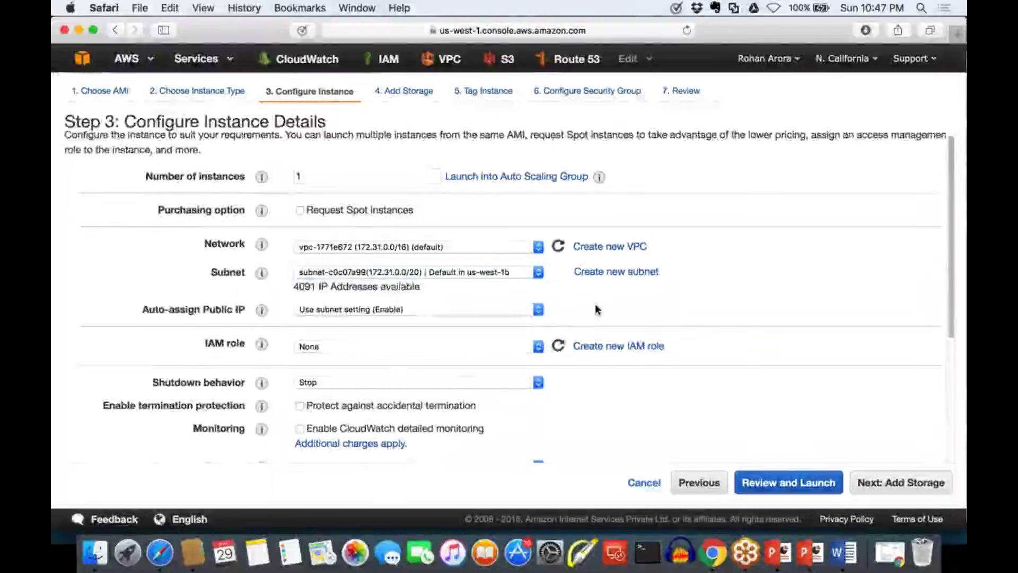
scroll(159, 302, "down", 2)
left_click_drag(143, 281, 251, 281)
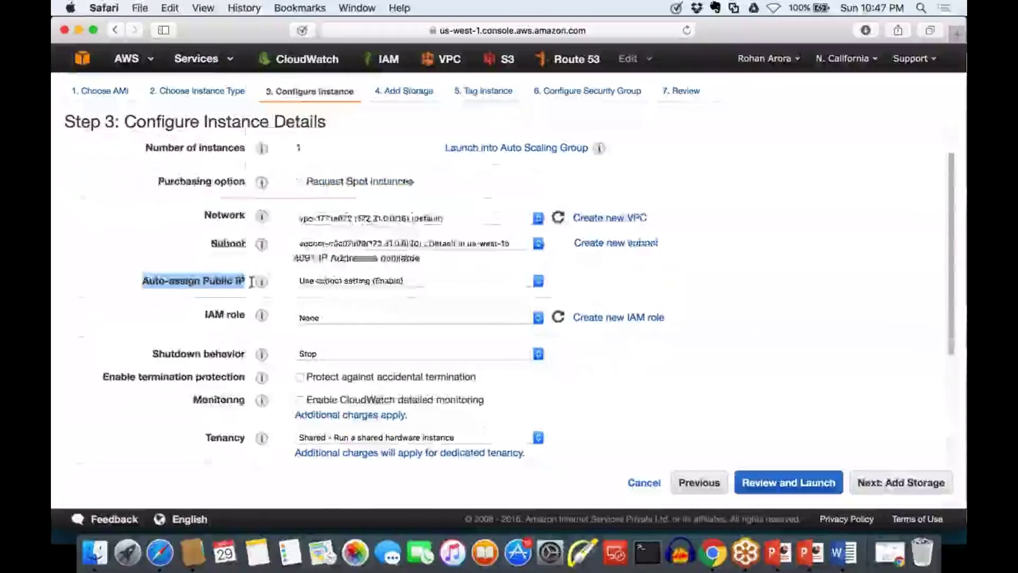
left_click(381, 281)
left_click(259, 296)
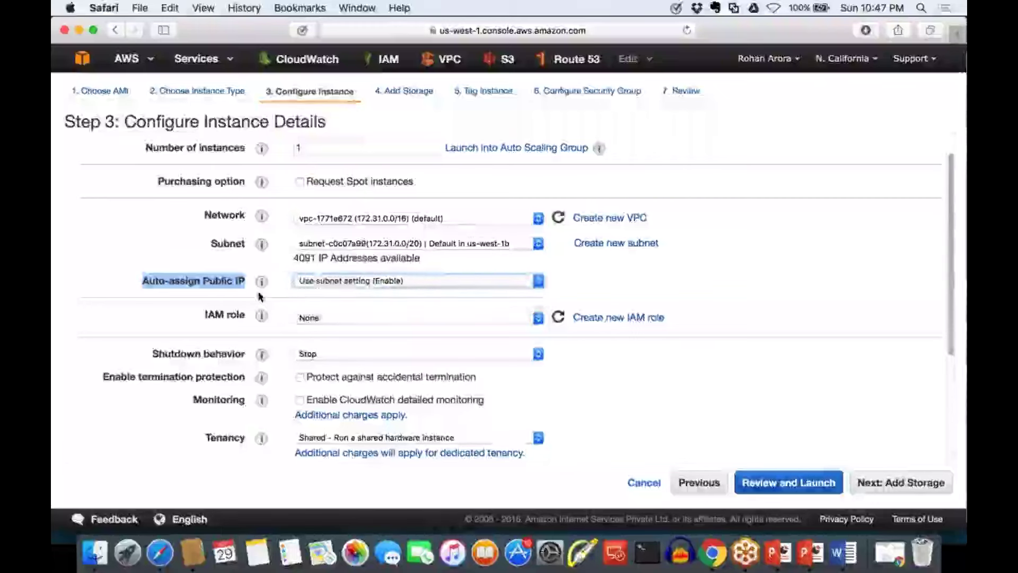
left_click(249, 292)
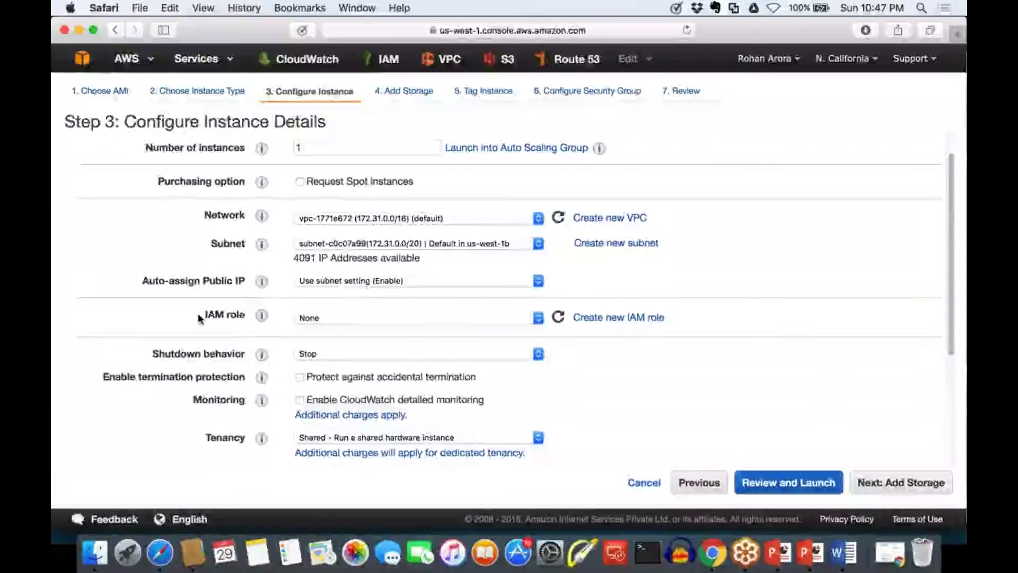
left_click_drag(204, 315, 247, 313)
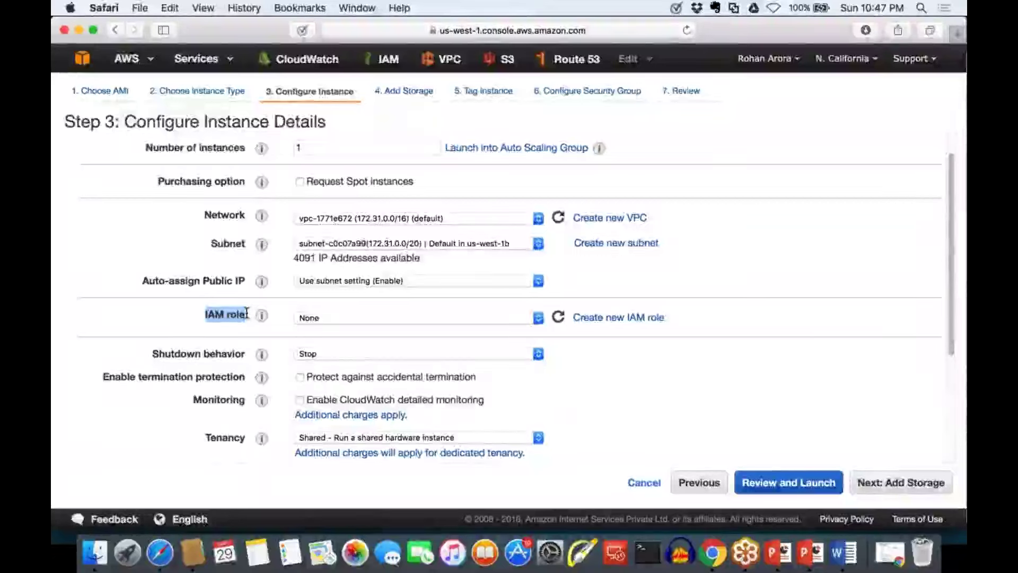
left_click(315, 319)
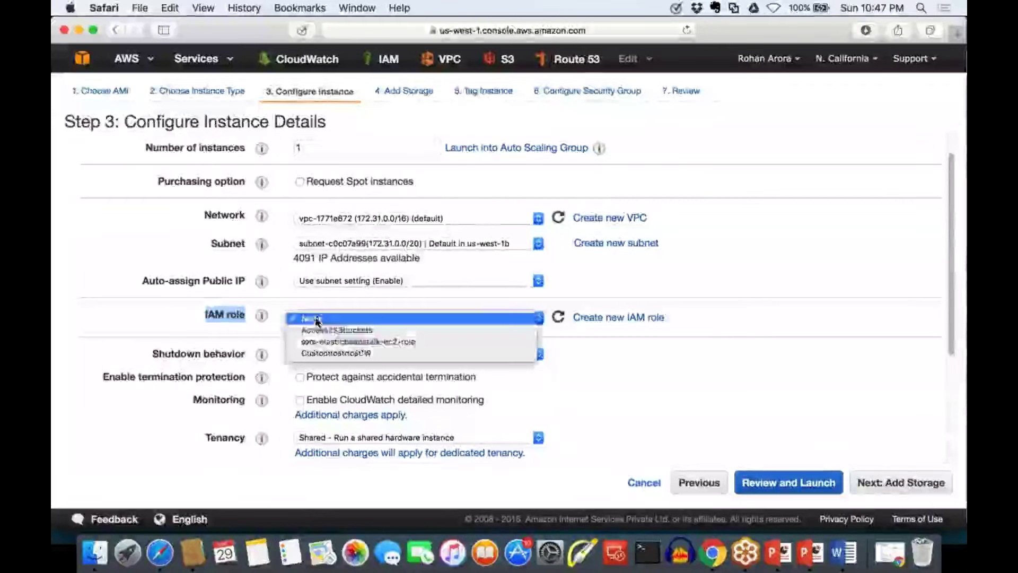
left_click(316, 320)
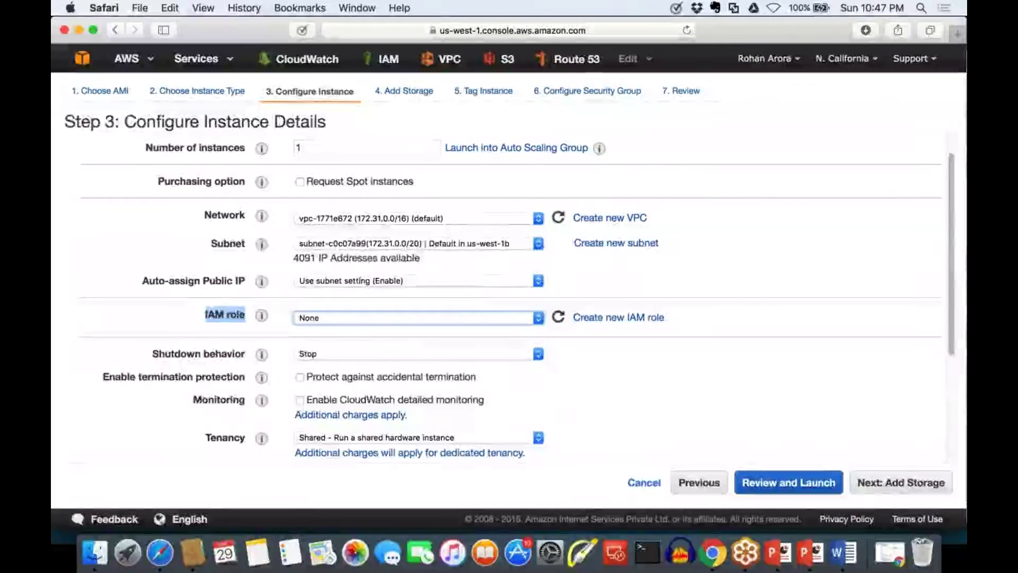
left_click(320, 319)
left_click(320, 321)
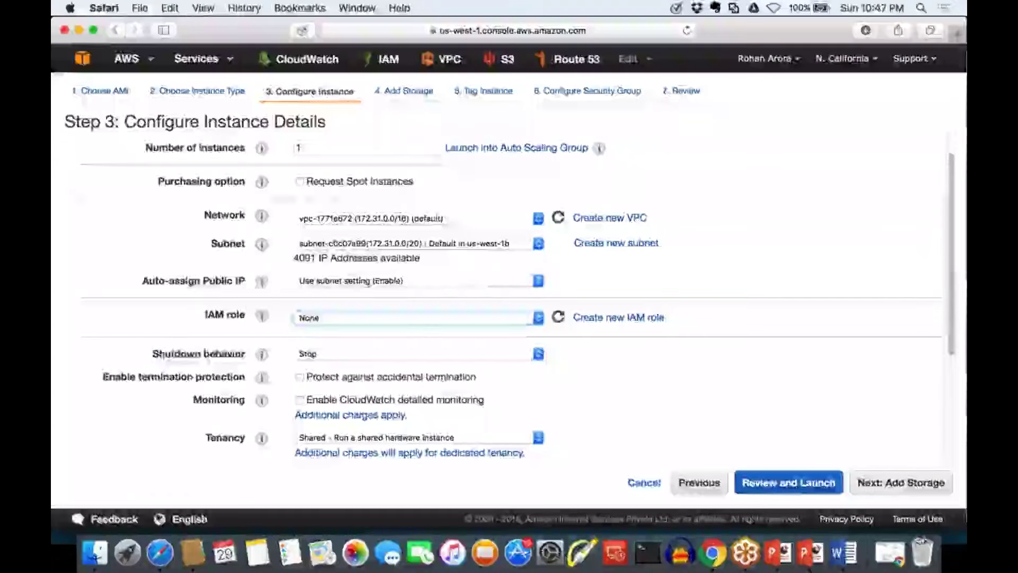
left_click_drag(152, 353, 249, 349)
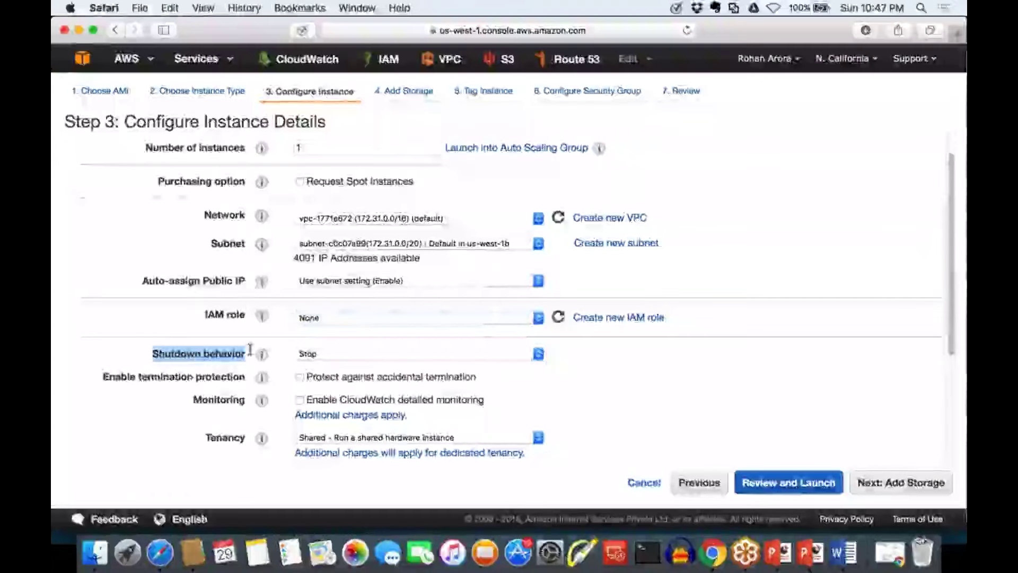
left_click(332, 354)
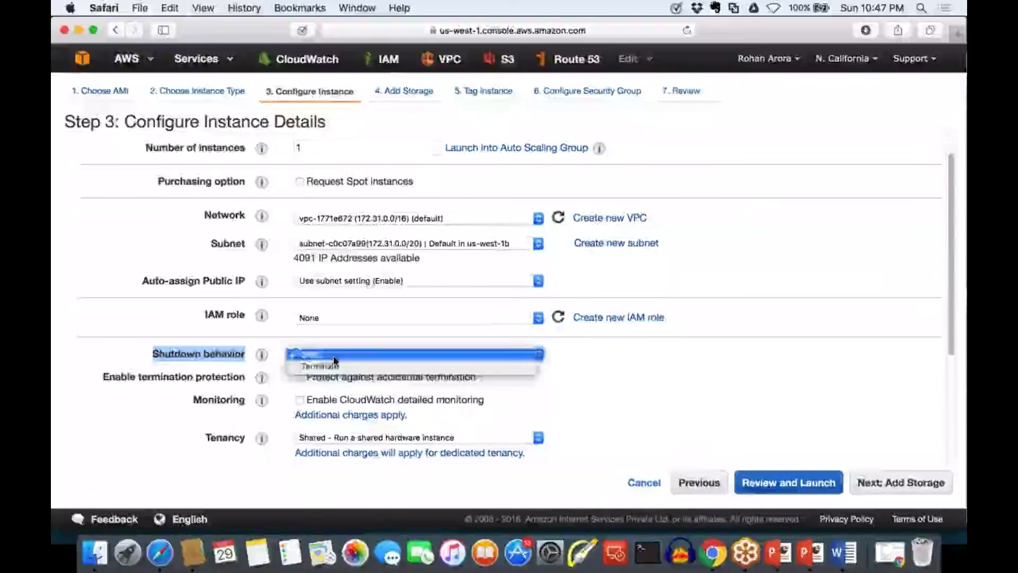
left_click(333, 354)
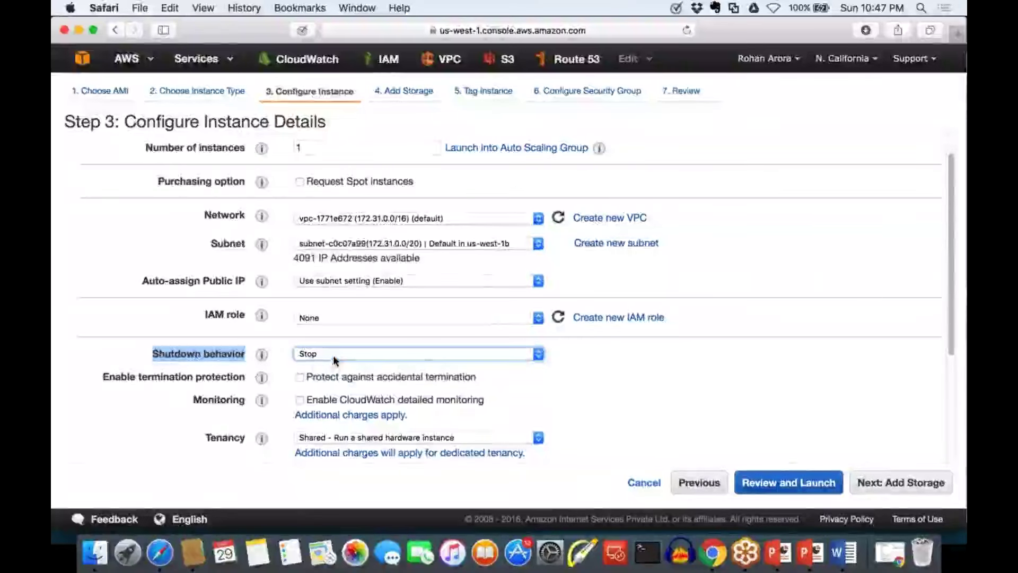
left_click(333, 354)
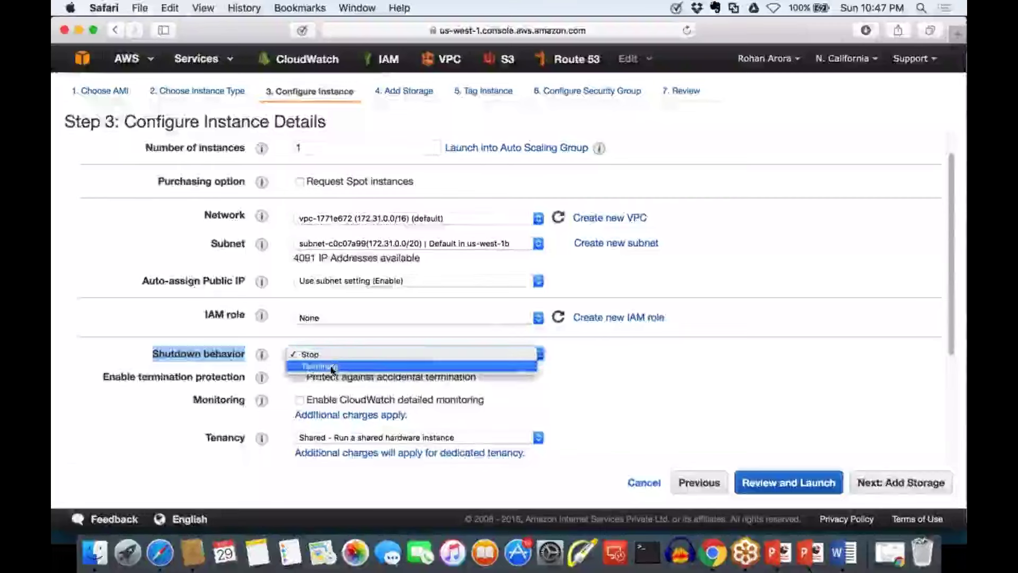
left_click(333, 367)
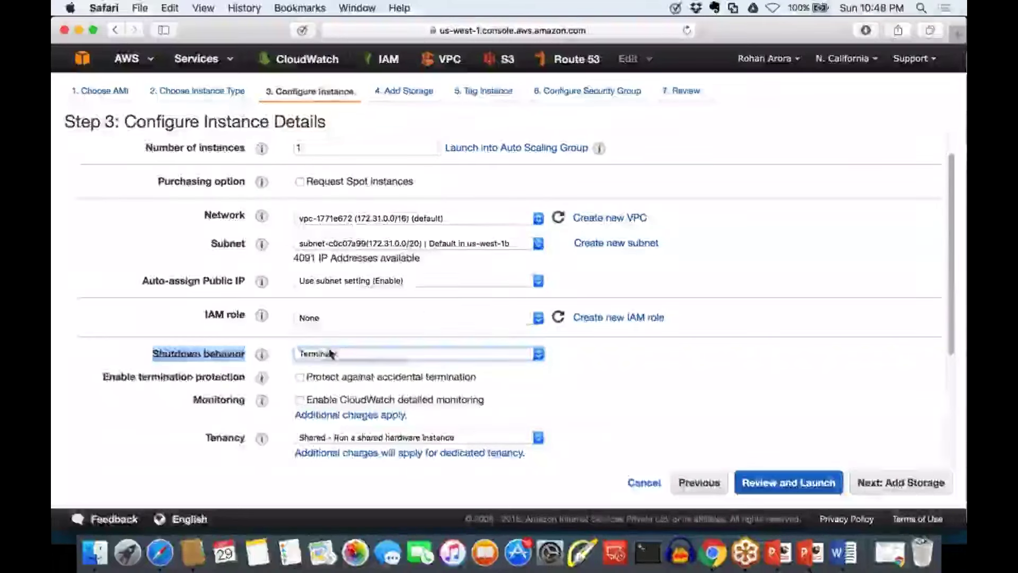
left_click(330, 353)
left_click(329, 342)
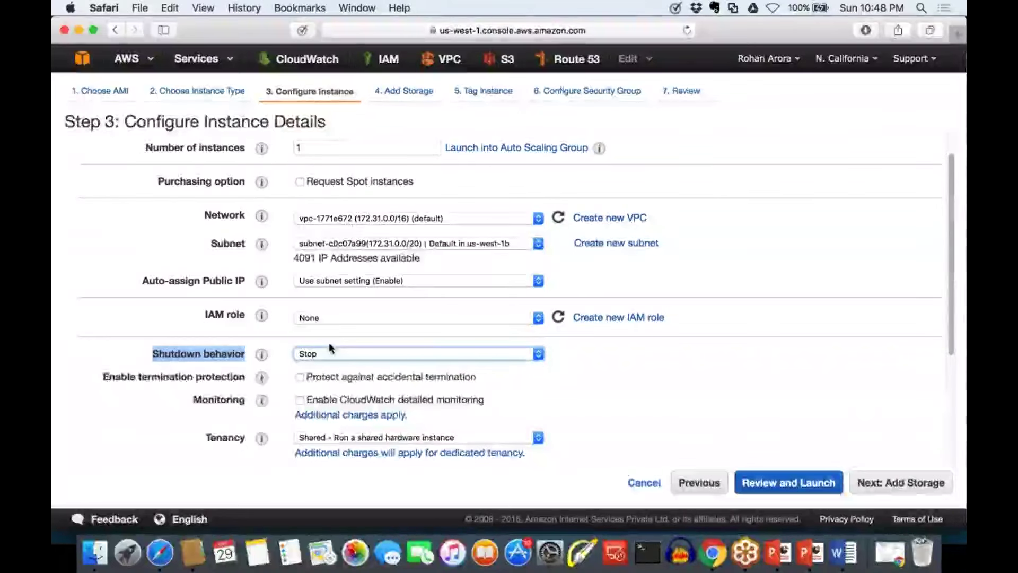
left_click(518, 398)
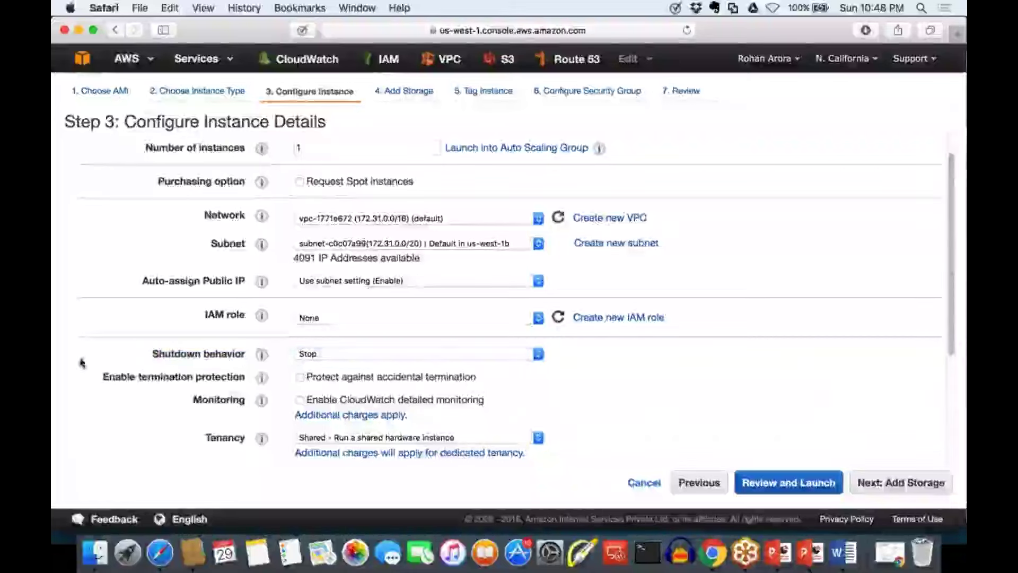
left_click_drag(99, 380, 248, 378)
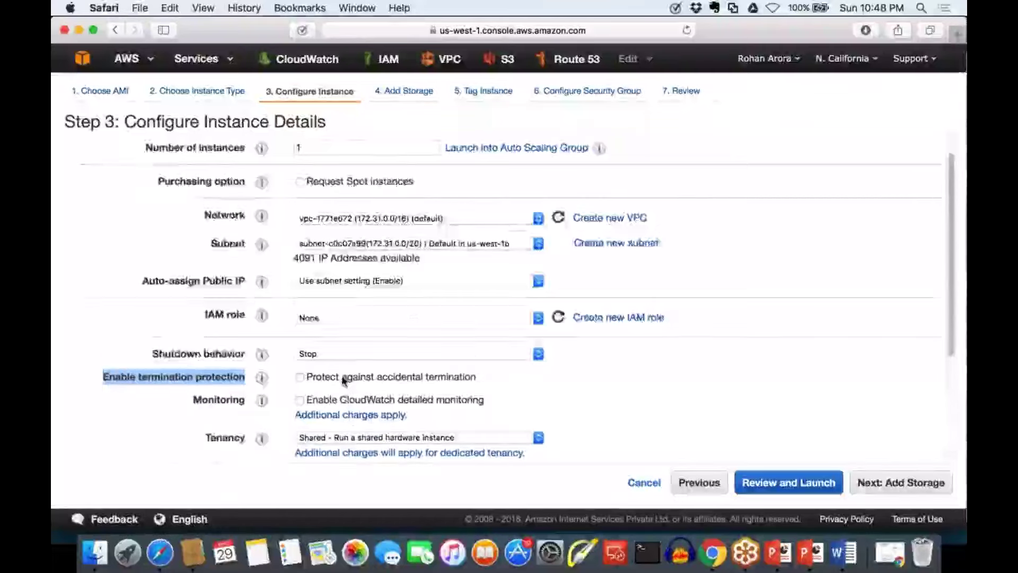
scroll(342, 377, "down", 2)
scroll(343, 380, "down", 3)
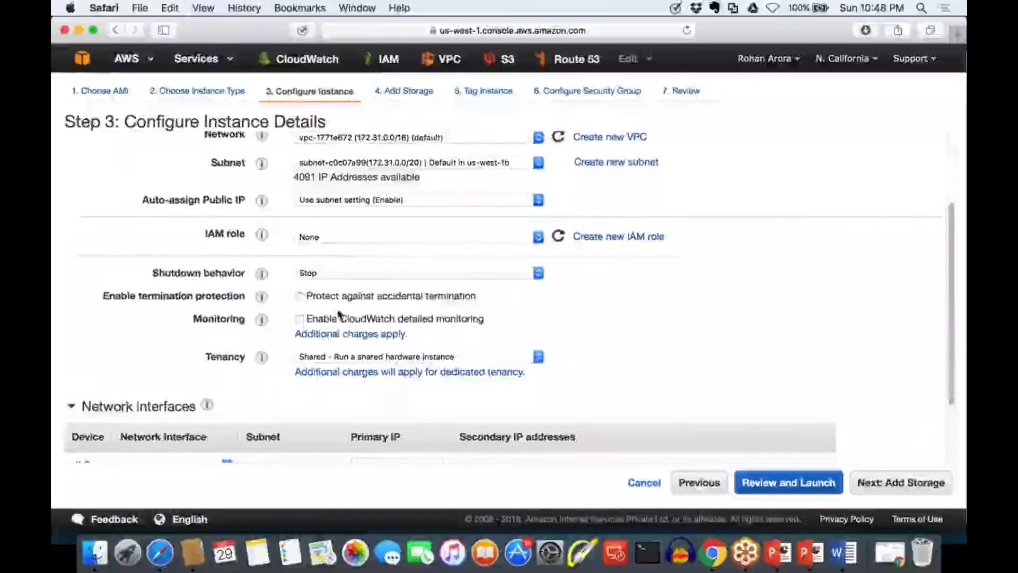
left_click(300, 296)
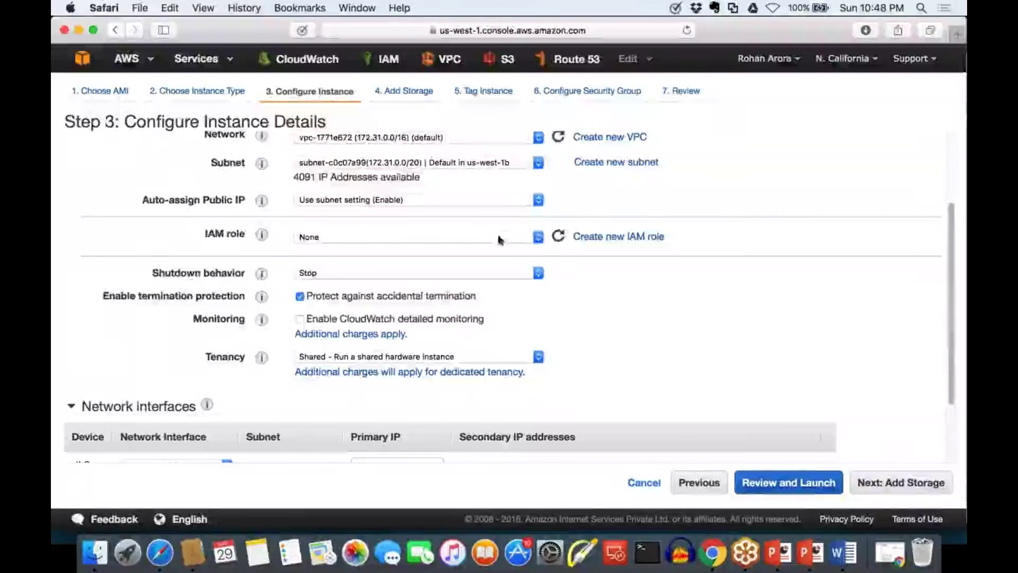
left_click_drag(479, 302, 430, 296)
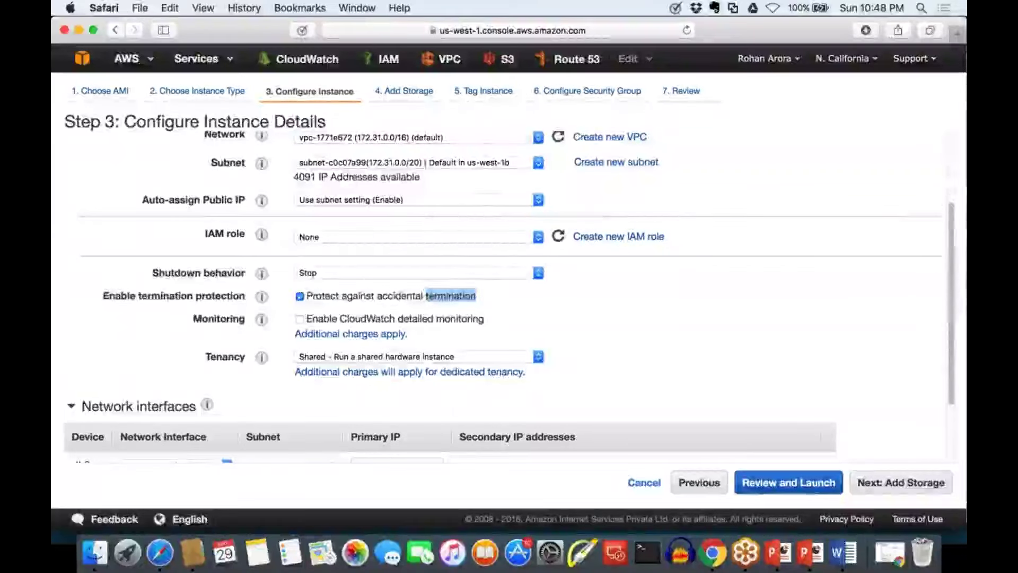
double_click(241, 319)
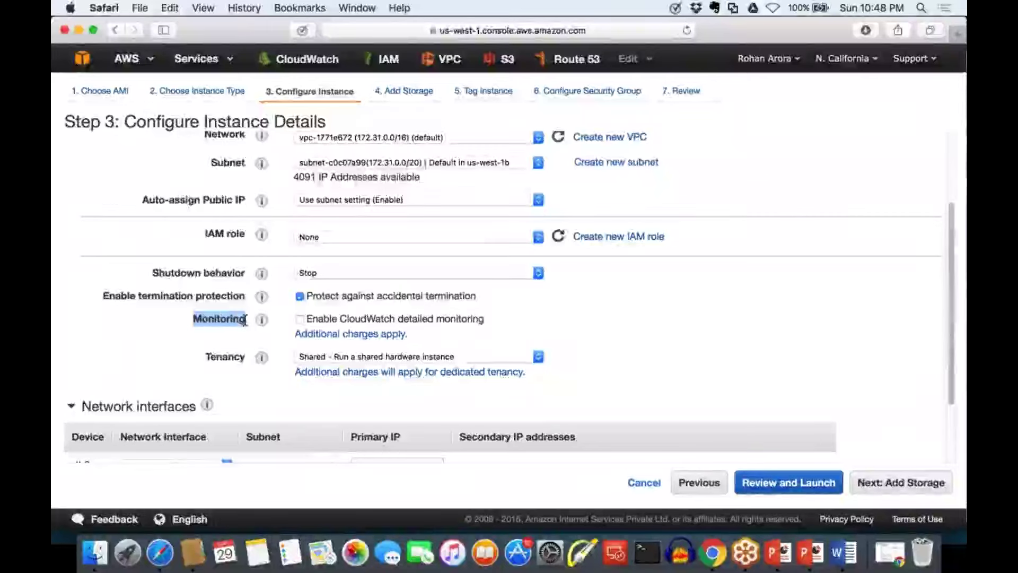
left_click(256, 342)
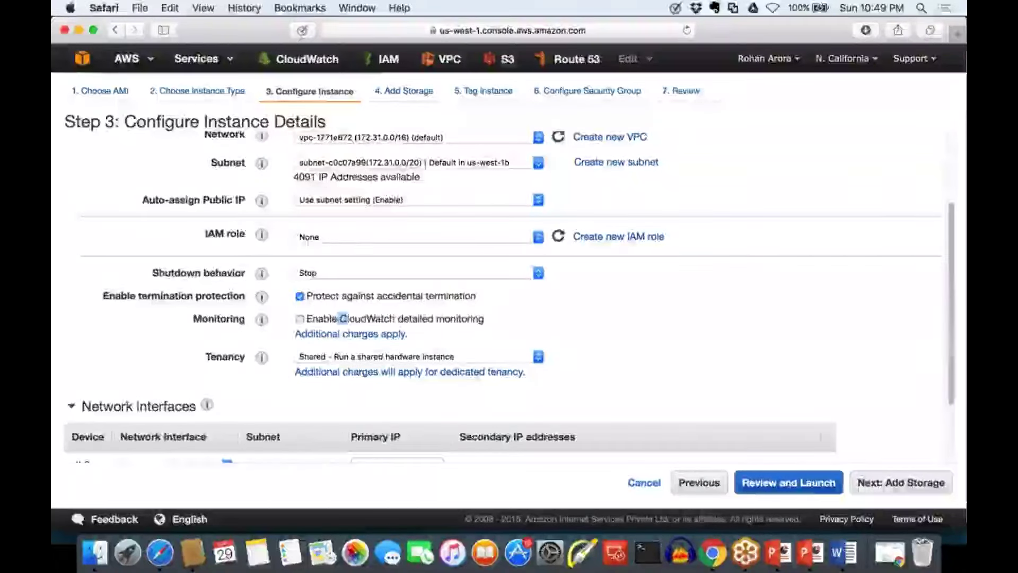
left_click_drag(339, 320, 396, 309)
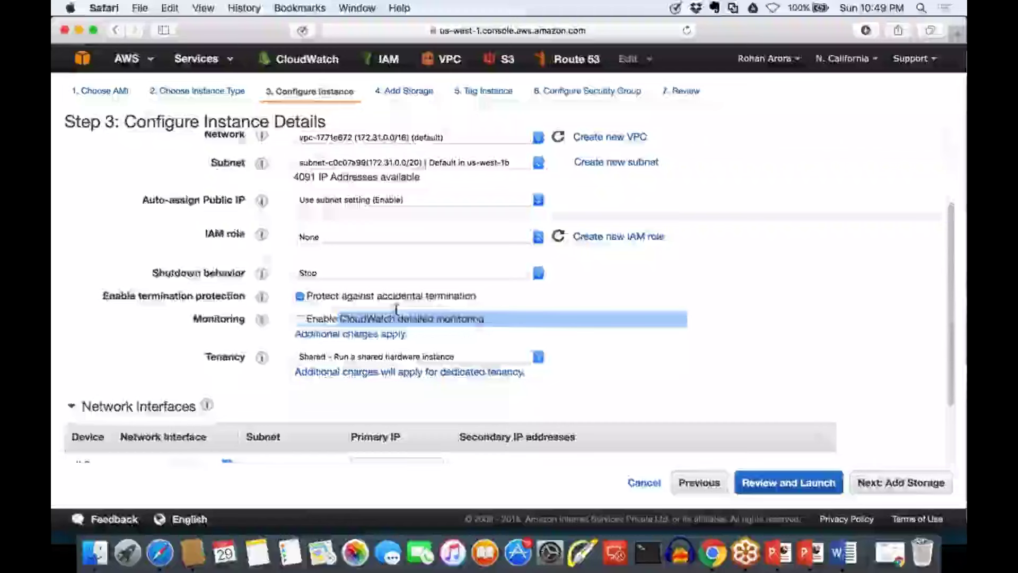
left_click(651, 344)
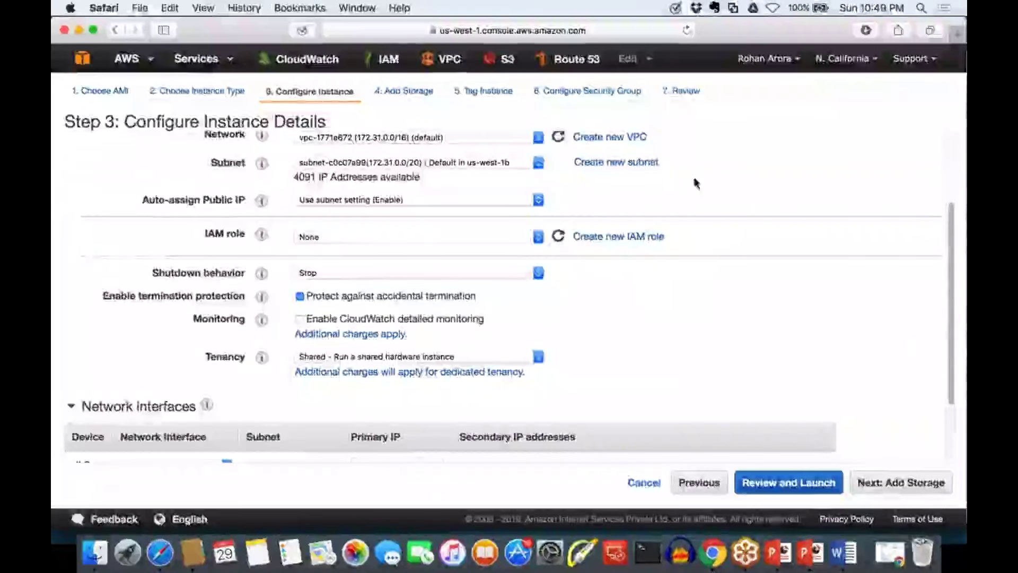
mouse_move(742, 127)
left_mouse_down()
mouse_move(743, 153)
mouse_move(773, 151)
mouse_move(787, 119)
left_mouse_up()
left_click_drag(745, 158, 787, 160)
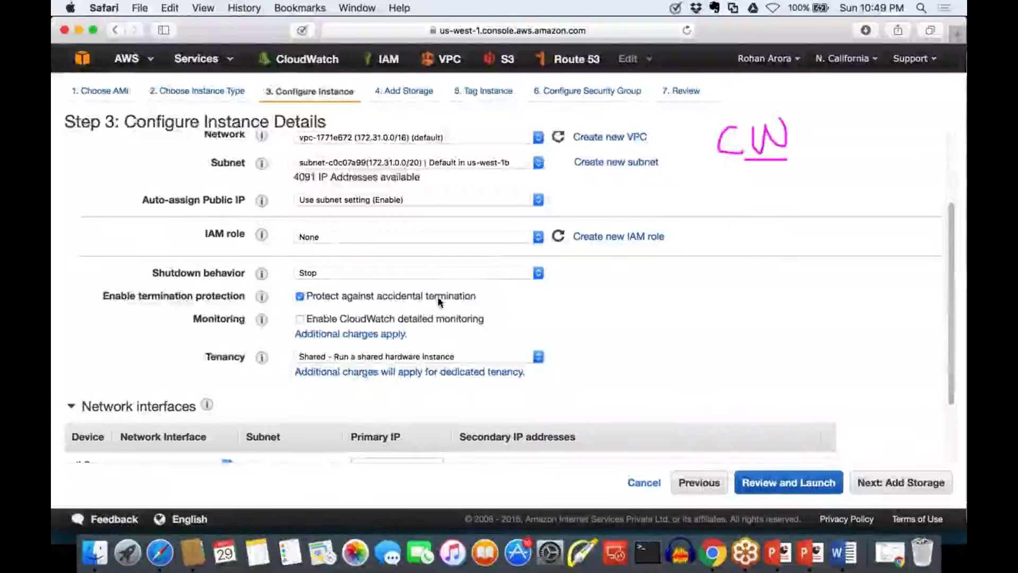
left_click_drag(352, 324, 382, 325)
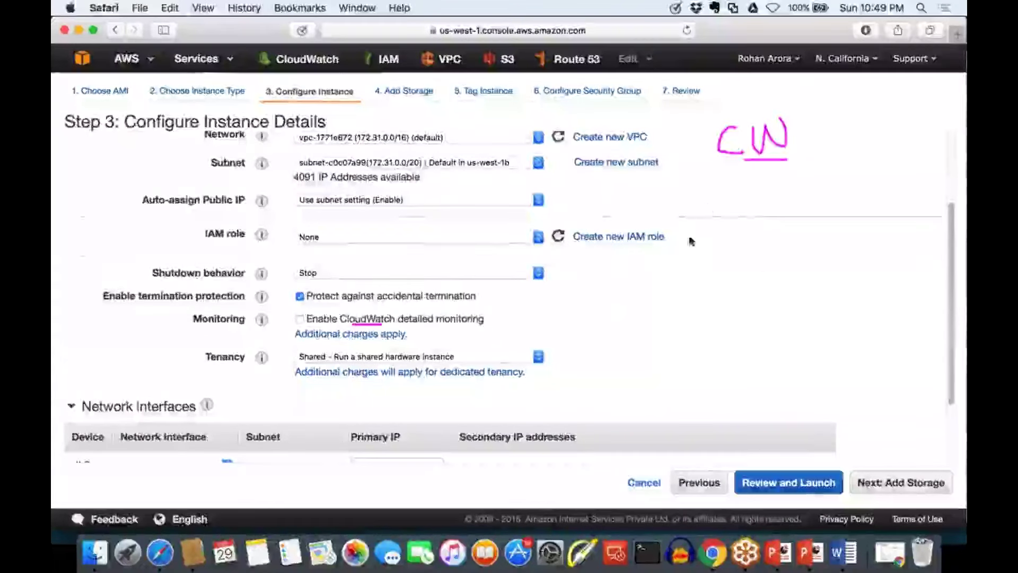
mouse_move(762, 177)
left_mouse_down()
mouse_move(762, 216)
mouse_move(775, 211)
left_mouse_up()
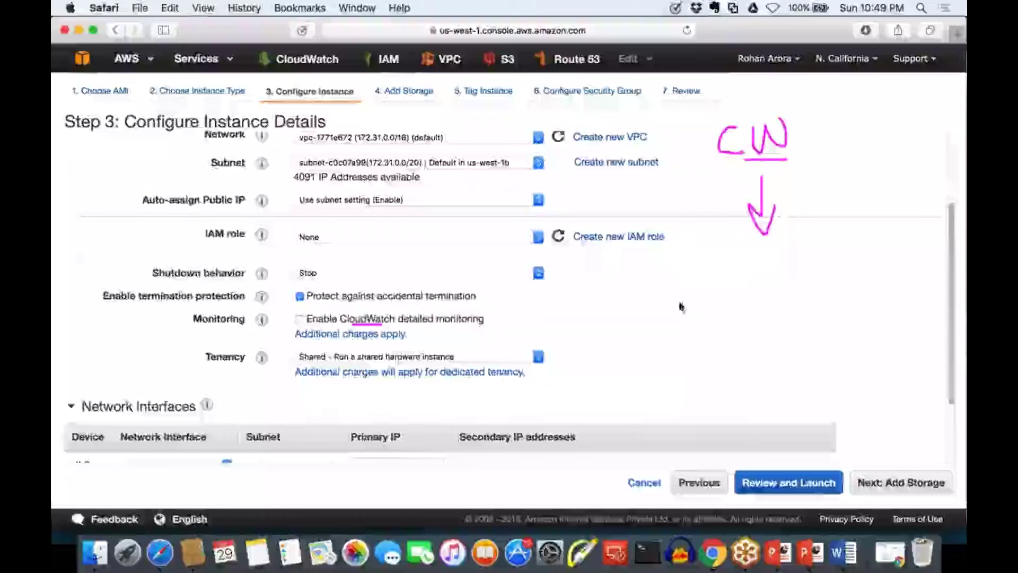
mouse_move(659, 298)
left_mouse_down()
mouse_move(606, 333)
mouse_move(664, 325)
mouse_move(689, 305)
mouse_move(744, 301)
mouse_move(758, 289)
mouse_move(776, 297)
mouse_move(814, 287)
left_mouse_up()
left_click_drag(821, 231, 859, 264)
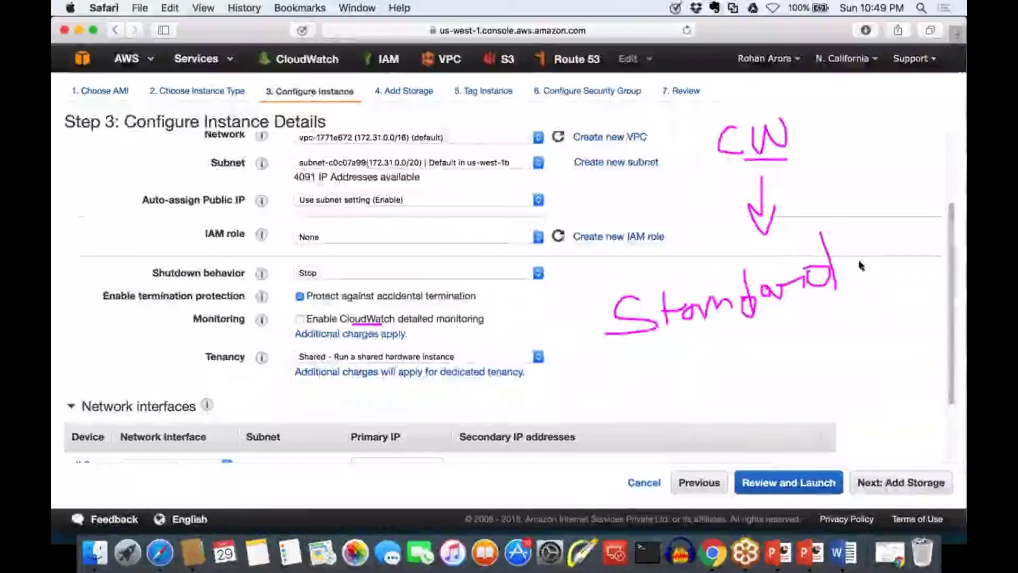
mouse_move(641, 364)
left_mouse_down()
mouse_move(644, 416)
mouse_move(654, 403)
mouse_move(729, 416)
left_mouse_up()
mouse_move(708, 377)
left_mouse_down()
mouse_move(792, 339)
mouse_move(803, 358)
mouse_move(815, 318)
mouse_move(844, 351)
left_mouse_up()
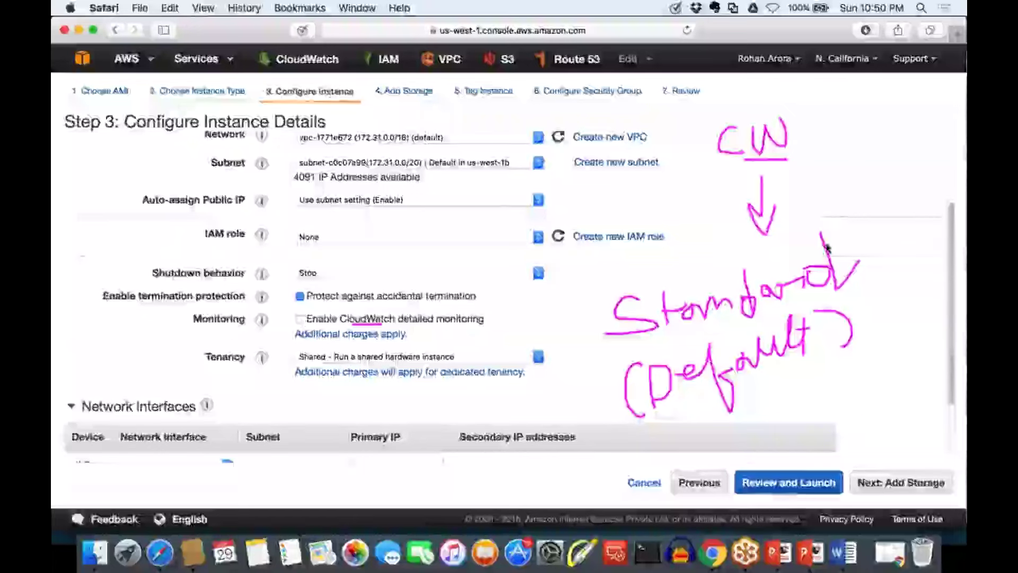
mouse_move(825, 244)
left_mouse_down()
mouse_move(837, 161)
mouse_move(851, 178)
left_mouse_up()
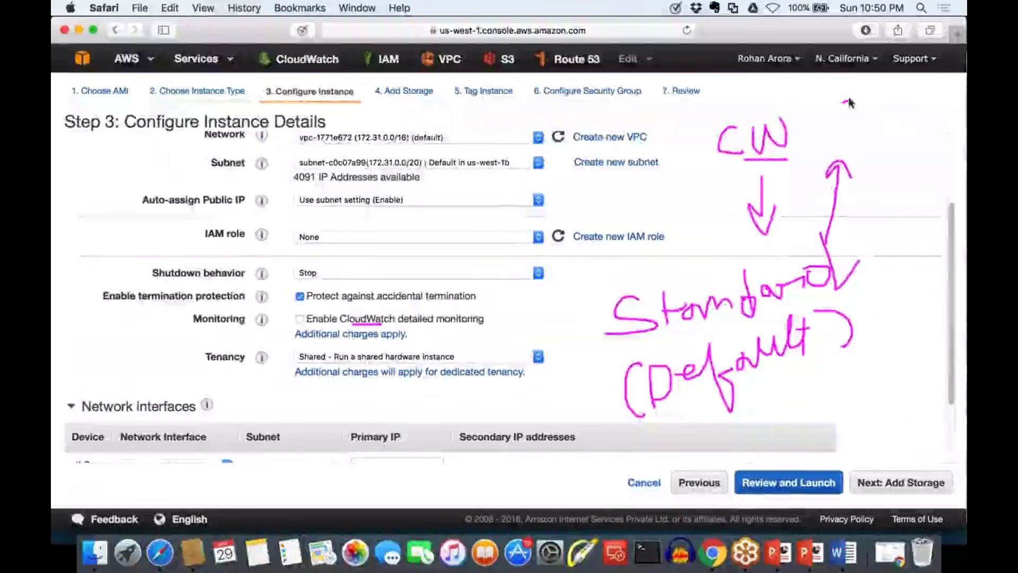
mouse_move(843, 103)
left_mouse_down()
mouse_move(848, 128)
mouse_move(879, 113)
mouse_move(911, 122)
left_mouse_up()
mouse_move(913, 122)
left_mouse_down()
mouse_move(927, 100)
mouse_move(928, 112)
left_mouse_up()
left_click(899, 90)
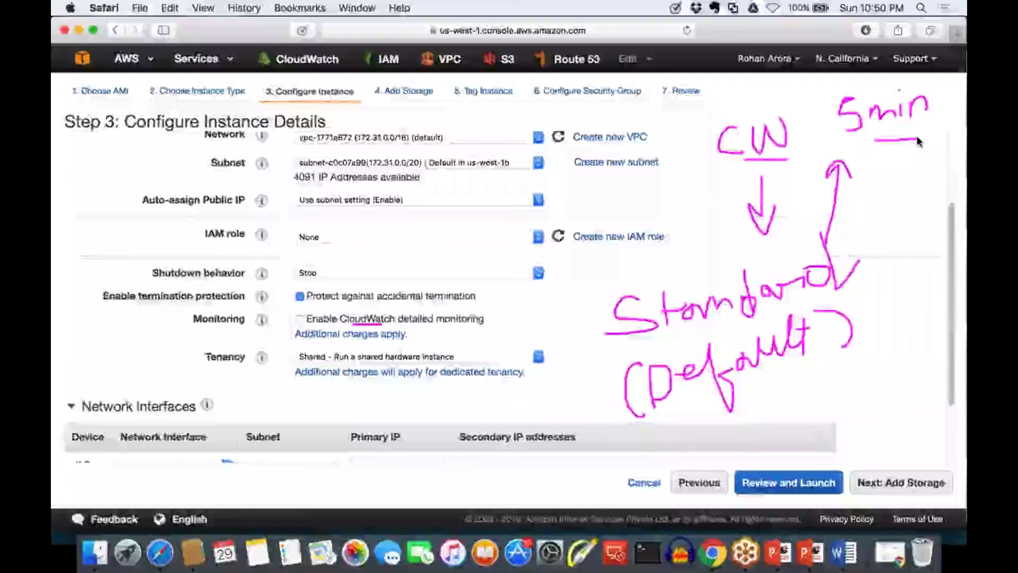
left_click_drag(875, 141, 917, 139)
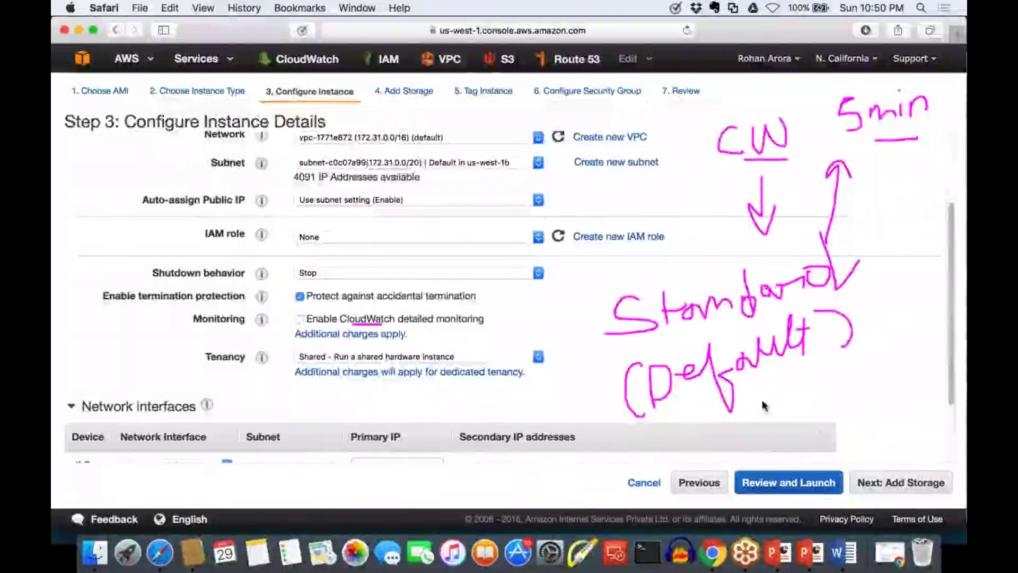
left_click_drag(748, 402, 875, 350)
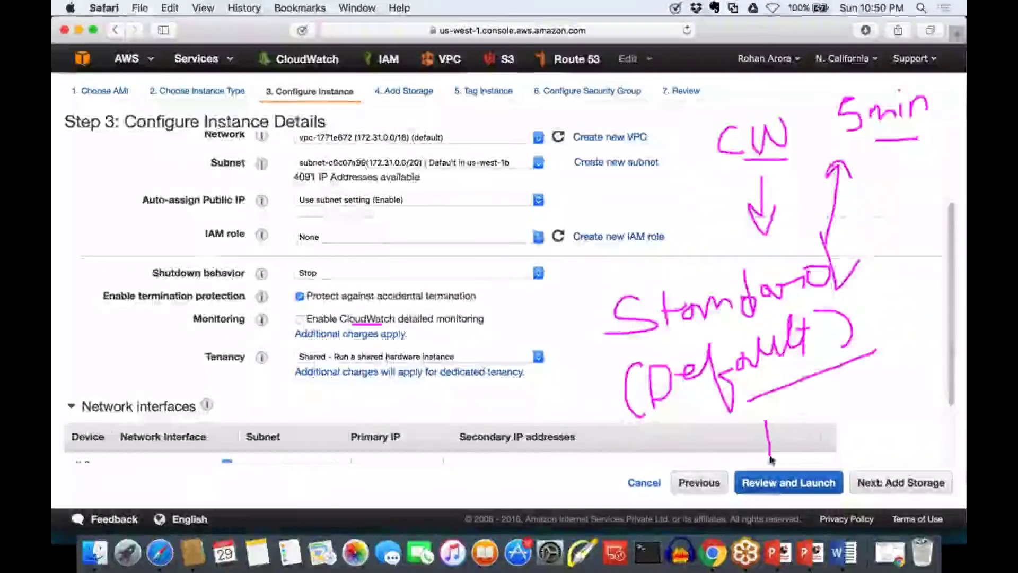
mouse_move(800, 392)
left_mouse_down()
mouse_move(763, 419)
mouse_move(769, 453)
mouse_move(793, 455)
mouse_move(852, 405)
mouse_move(848, 422)
mouse_move(864, 437)
left_mouse_up()
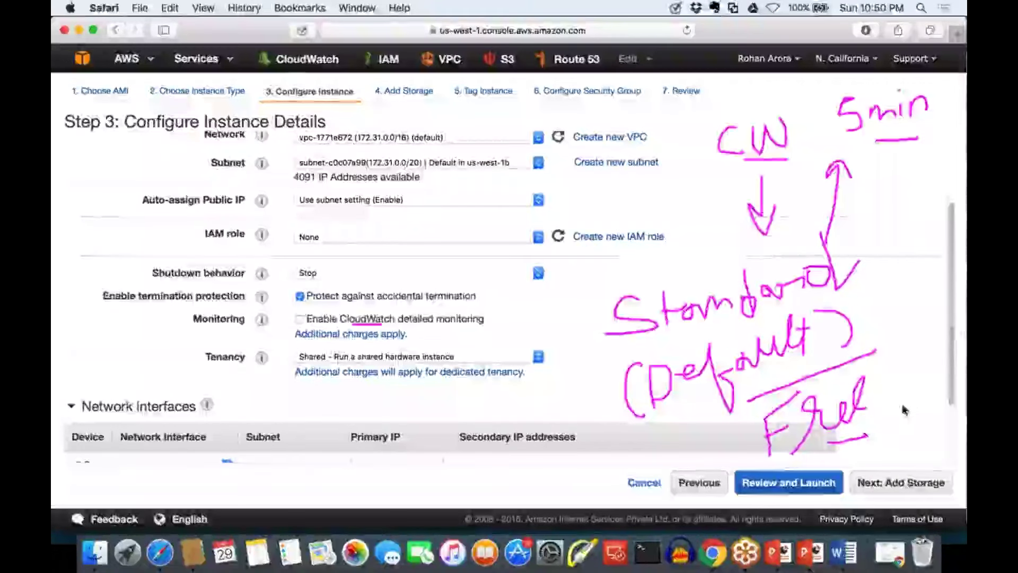
key("Escape")
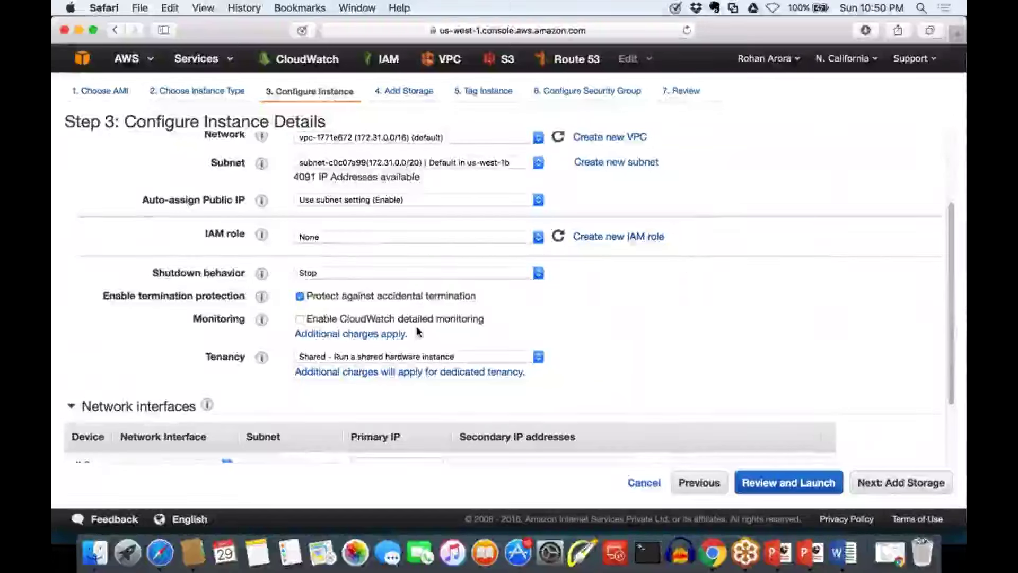
Underline detailed monitoring and write 'Detailed (enhanced)' beside the form with a bracket arrow
left_click_drag(412, 324, 449, 324)
mouse_move(608, 290)
left_mouse_down()
mouse_move(595, 345)
mouse_move(636, 302)
mouse_move(644, 310)
mouse_move(660, 254)
mouse_move(668, 275)
mouse_move(713, 270)
mouse_move(716, 191)
mouse_move(762, 234)
mouse_move(777, 212)
mouse_move(769, 180)
mouse_move(781, 204)
left_mouse_up()
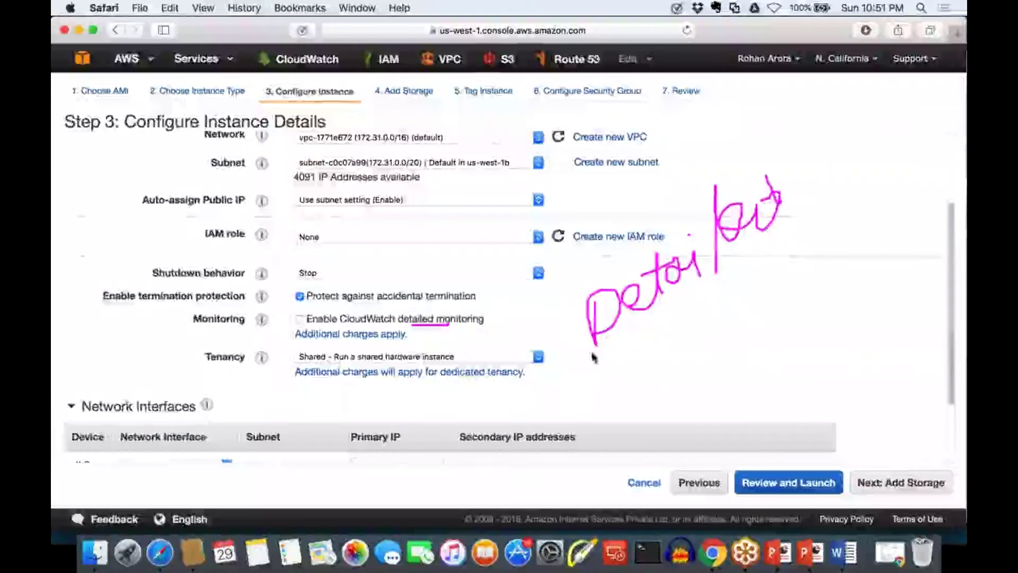
left_click_drag(604, 354, 616, 418)
mouse_move(611, 380)
left_mouse_down()
mouse_move(630, 393)
mouse_move(682, 371)
mouse_move(695, 336)
mouse_move(711, 350)
mouse_move(744, 329)
mouse_move(763, 334)
mouse_move(843, 265)
left_mouse_up()
left_click_drag(819, 230, 847, 265)
mouse_move(843, 215)
left_mouse_down()
mouse_move(870, 228)
mouse_move(877, 261)
left_mouse_up()
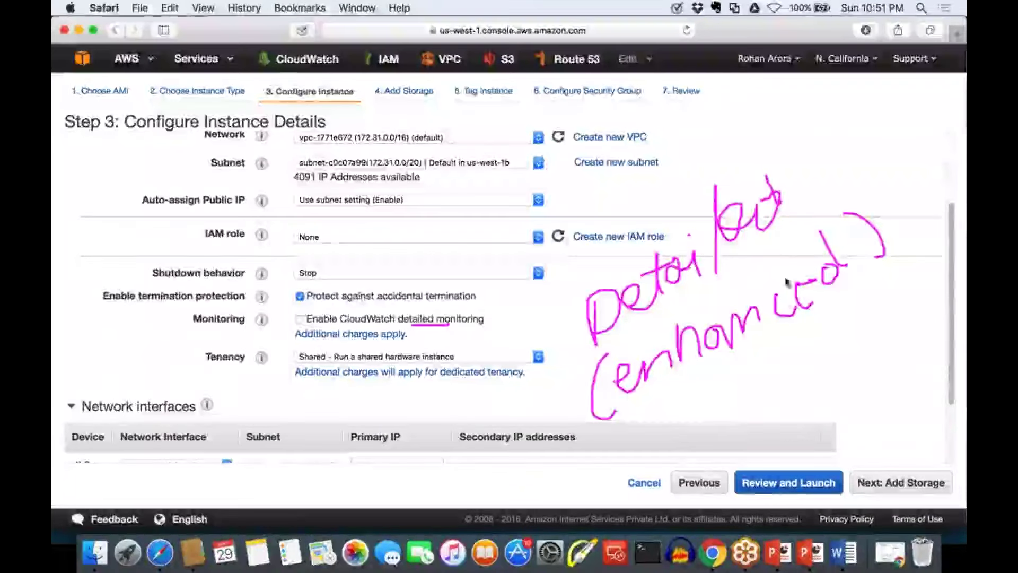
mouse_move(801, 154)
left_mouse_down()
mouse_move(845, 123)
mouse_move(865, 268)
left_mouse_up()
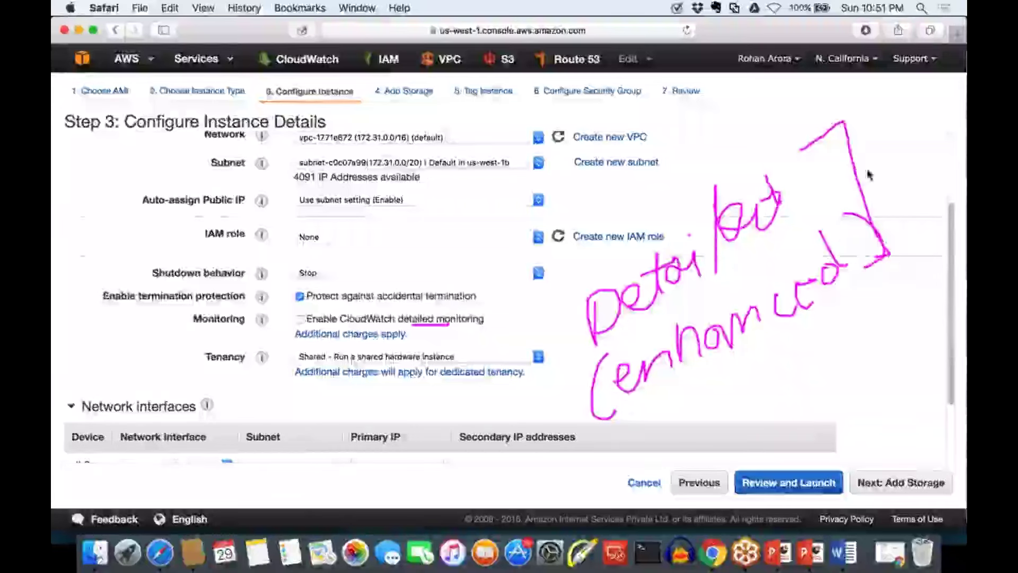
Write and underline '1 min' notes for the monitoring interval
left_click_drag(860, 94, 852, 143)
mouse_move(847, 145)
left_mouse_down()
mouse_move(883, 137)
mouse_move(916, 105)
mouse_move(923, 125)
mouse_move(932, 108)
mouse_move(941, 125)
left_mouse_up()
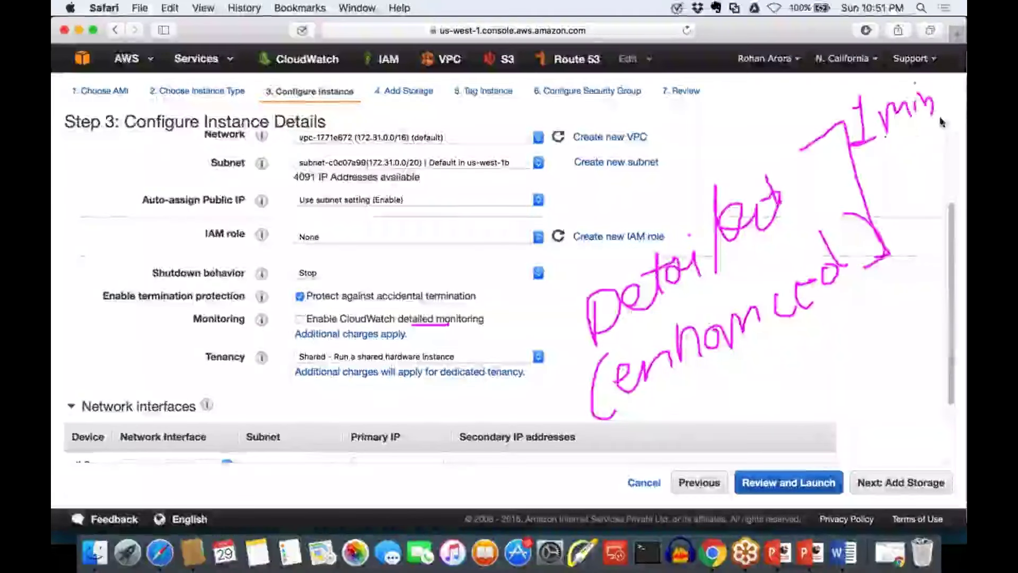
left_click_drag(884, 138, 941, 113)
mouse_move(663, 411)
left_mouse_down()
mouse_move(670, 439)
mouse_move(765, 418)
mouse_move(782, 392)
mouse_move(813, 409)
left_mouse_up()
left_click(764, 376)
left_click_drag(727, 449, 764, 447)
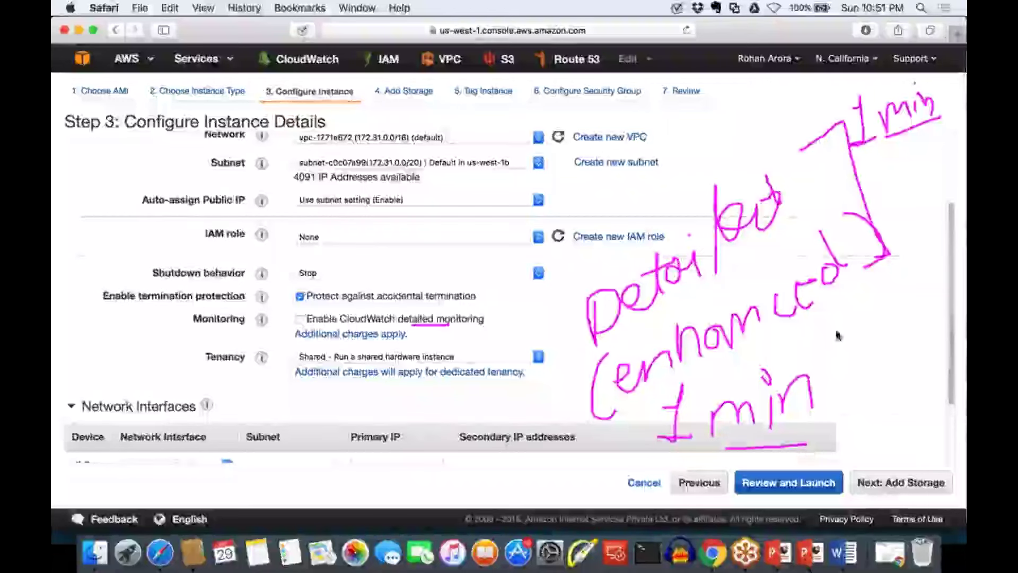
Add a divider and a '$' sign to mark detailed monitoring as paid
left_click_drag(836, 326, 836, 461)
left_click_drag(901, 350, 875, 408)
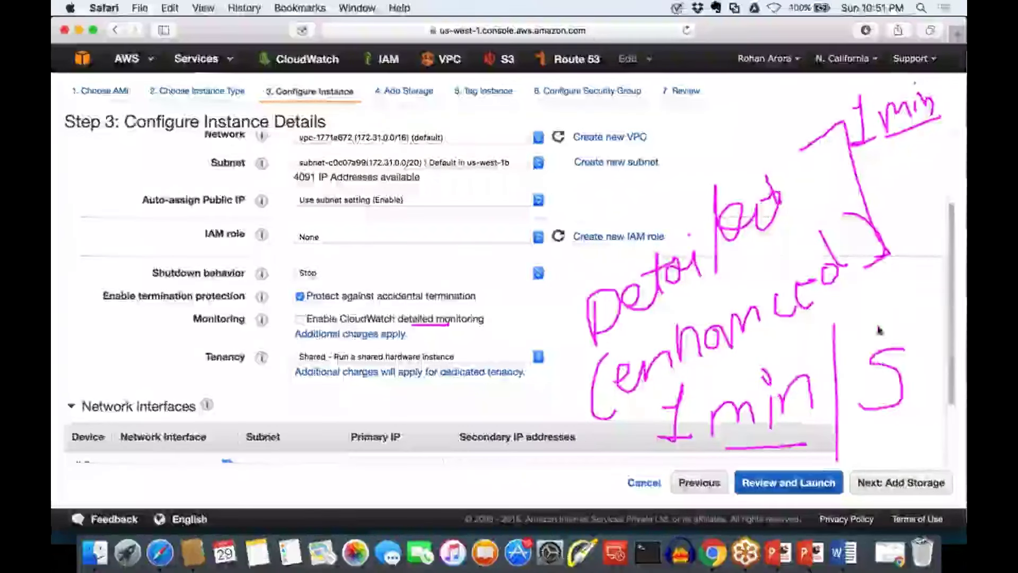
left_click_drag(877, 326, 879, 441)
left_click_drag(887, 331, 890, 443)
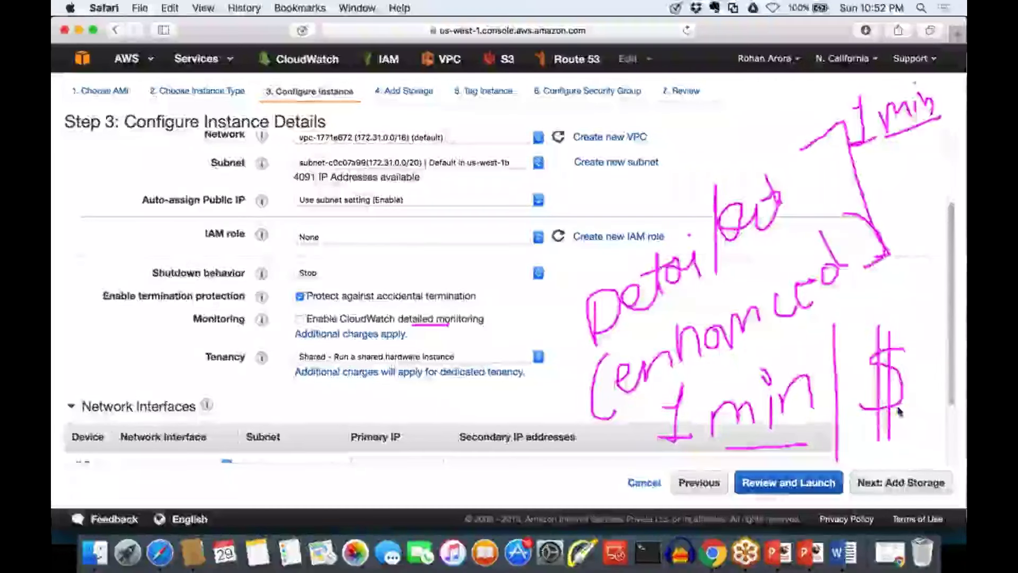
Erase the ink and uncheck Enable CloudWatch detailed monitoring
key("Escape")
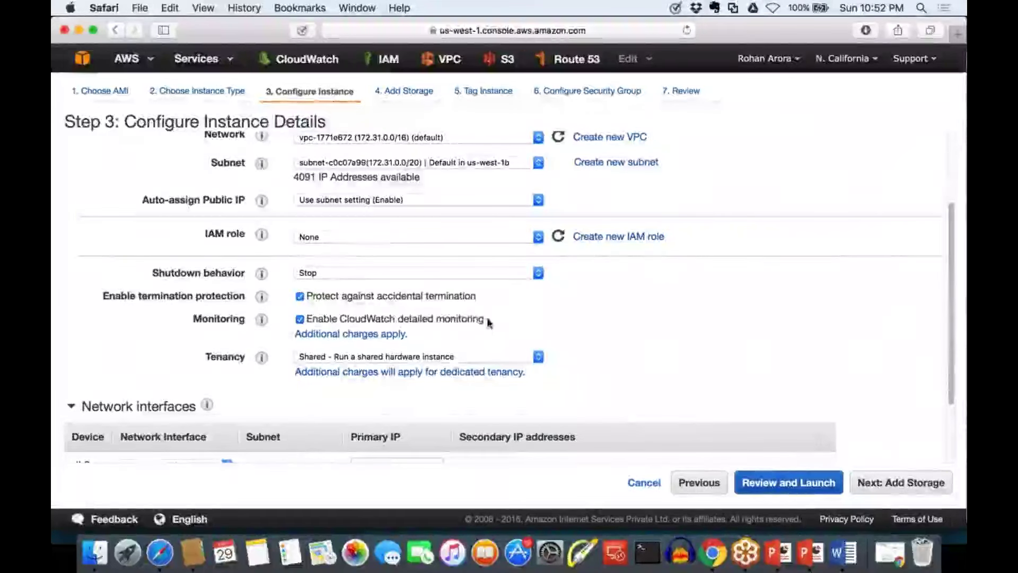
left_click_drag(485, 318, 384, 318)
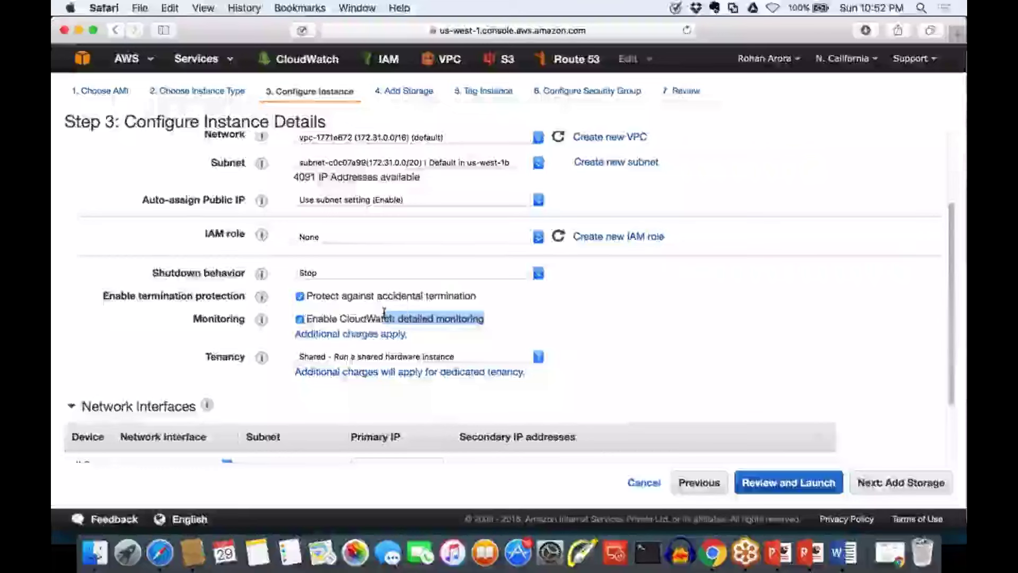
left_click(300, 319)
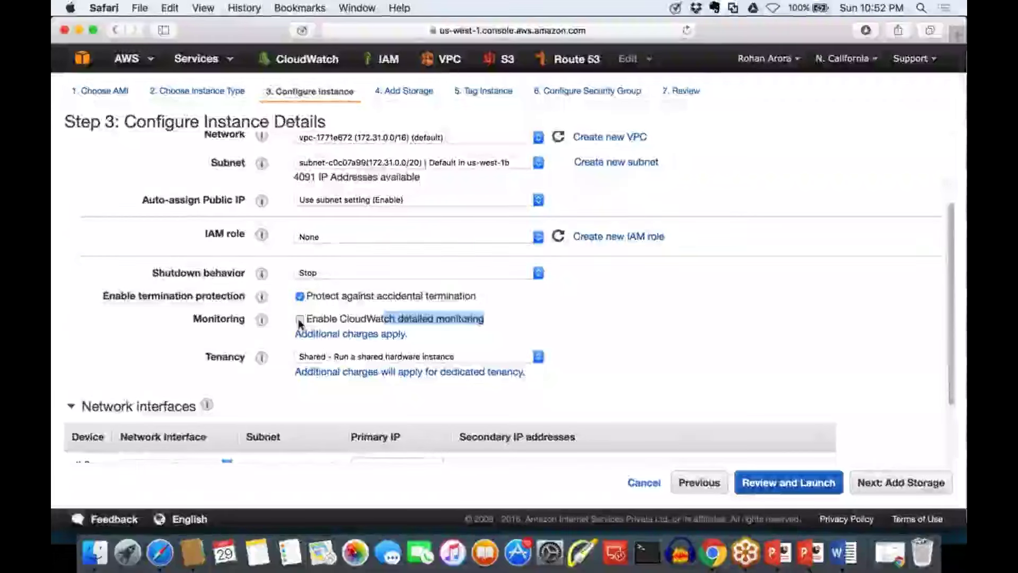
left_click(424, 337)
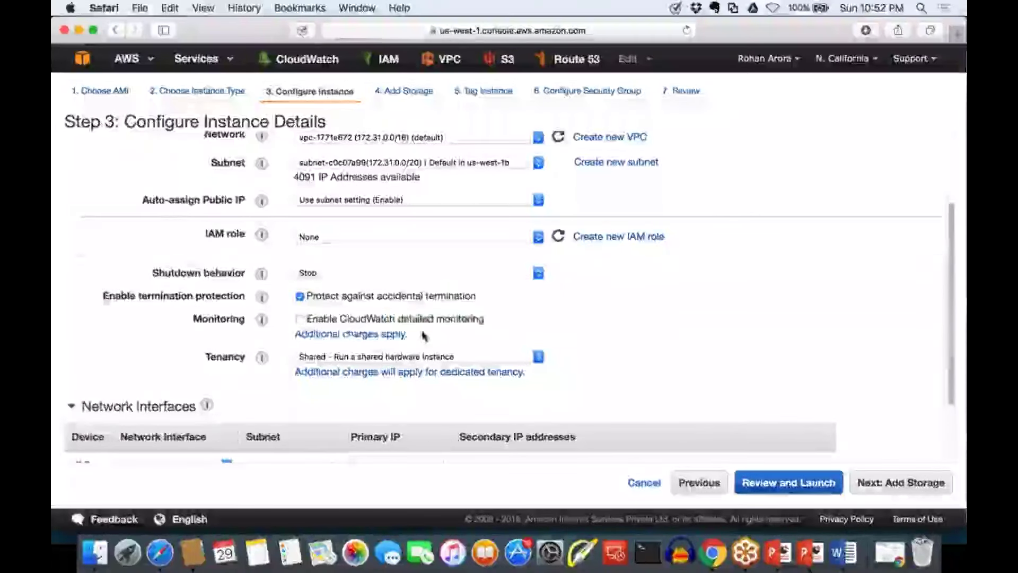
Highlight the 'Additional charges apply' note, then scroll down toward Network interfaces
left_click_drag(441, 337, 298, 333)
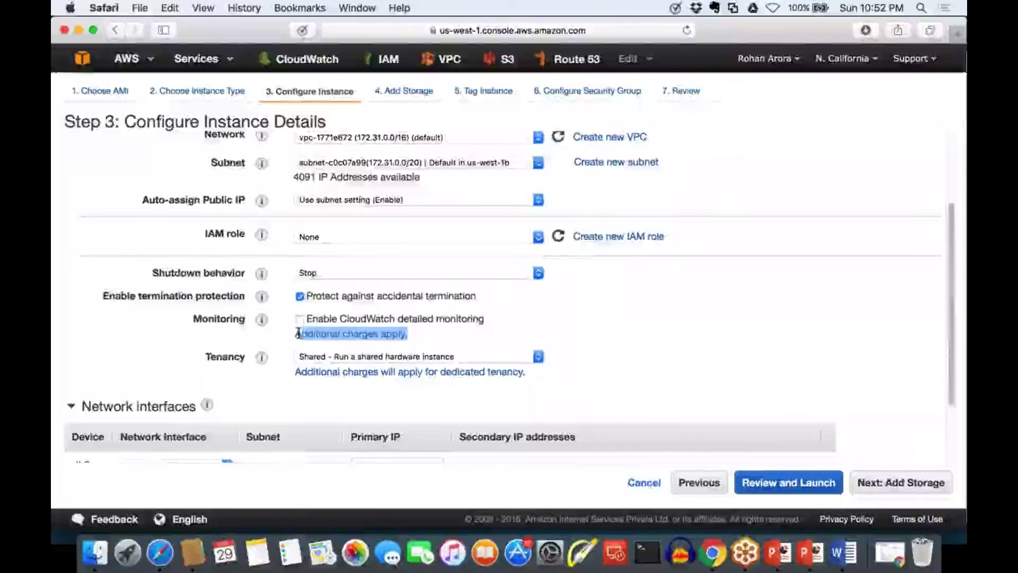
triple_click(627, 343)
left_click(627, 344)
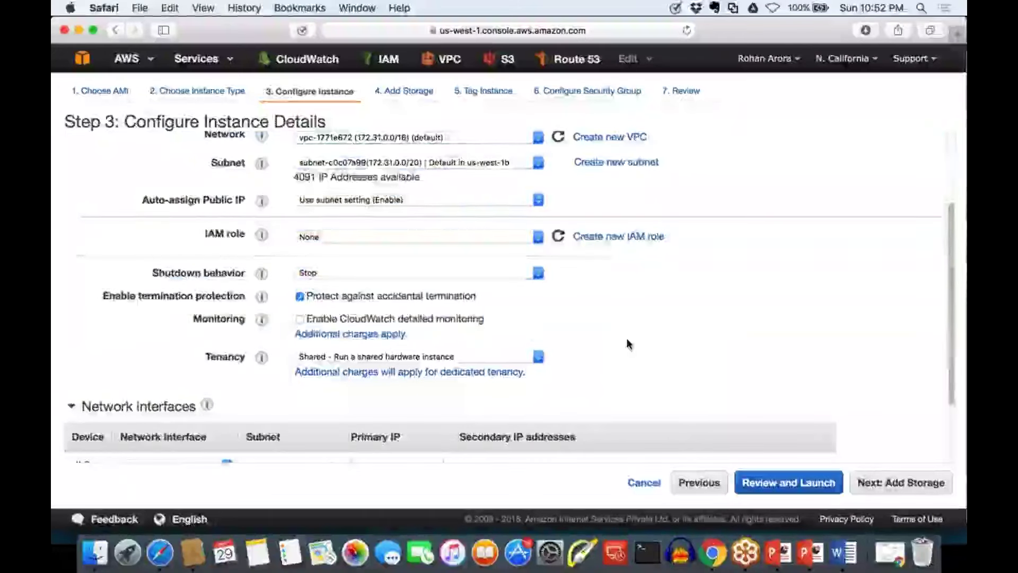
scroll(545, 386, "down", 5)
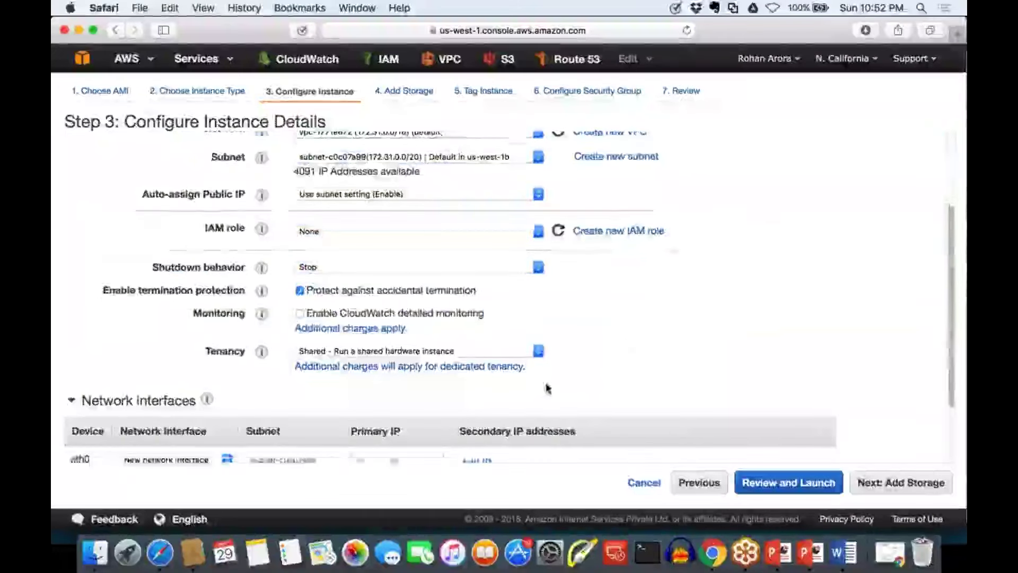
left_click_drag(205, 265, 251, 264)
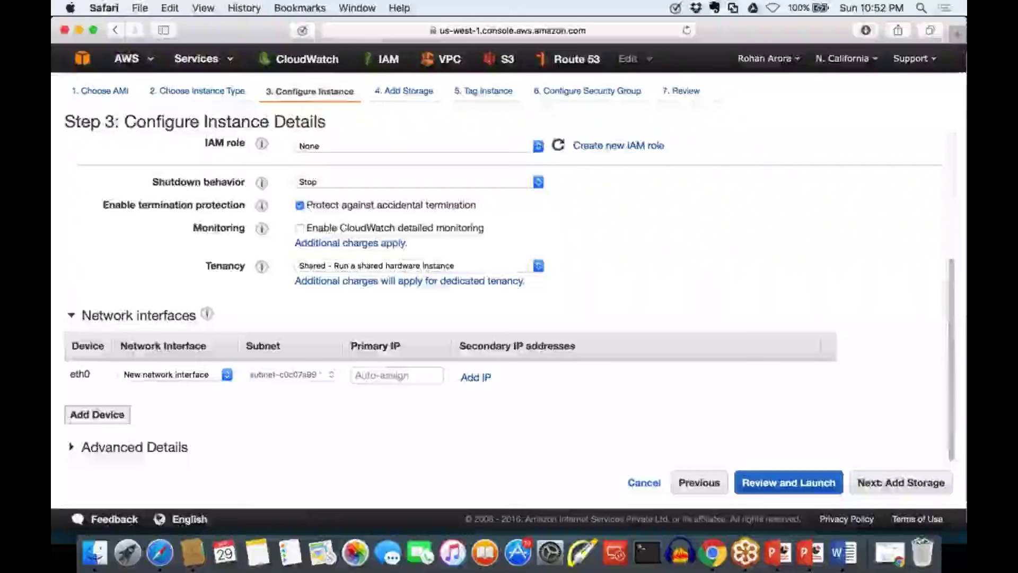
Circle the tenancy setting and draw a server box labelled 'HP | IBM' underneath
mouse_move(454, 250)
left_mouse_down()
mouse_move(305, 231)
mouse_move(364, 297)
mouse_move(442, 246)
left_mouse_up()
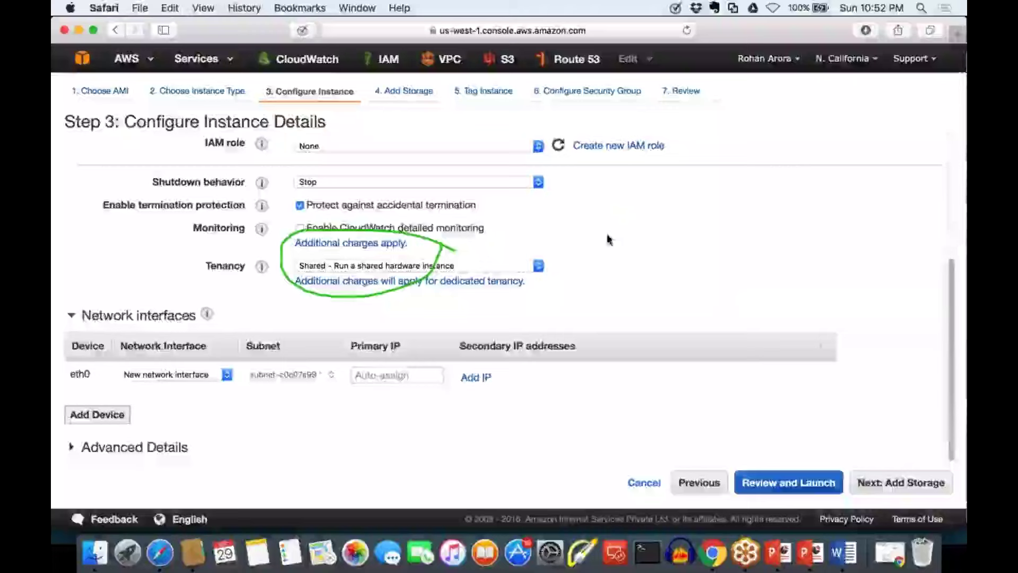
mouse_move(602, 289)
left_mouse_down()
mouse_move(872, 277)
mouse_move(880, 249)
mouse_move(866, 167)
mouse_move(642, 182)
mouse_move(599, 198)
left_mouse_up()
mouse_move(626, 330)
left_mouse_down()
mouse_move(625, 350)
mouse_move(652, 346)
mouse_move(653, 355)
mouse_move(627, 372)
mouse_move(669, 330)
mouse_move(673, 342)
left_mouse_up()
left_click_drag(699, 313, 698, 364)
left_click_drag(727, 325, 734, 355)
mouse_move(725, 354)
left_mouse_down()
mouse_move(761, 341)
mouse_move(791, 355)
left_mouse_up()
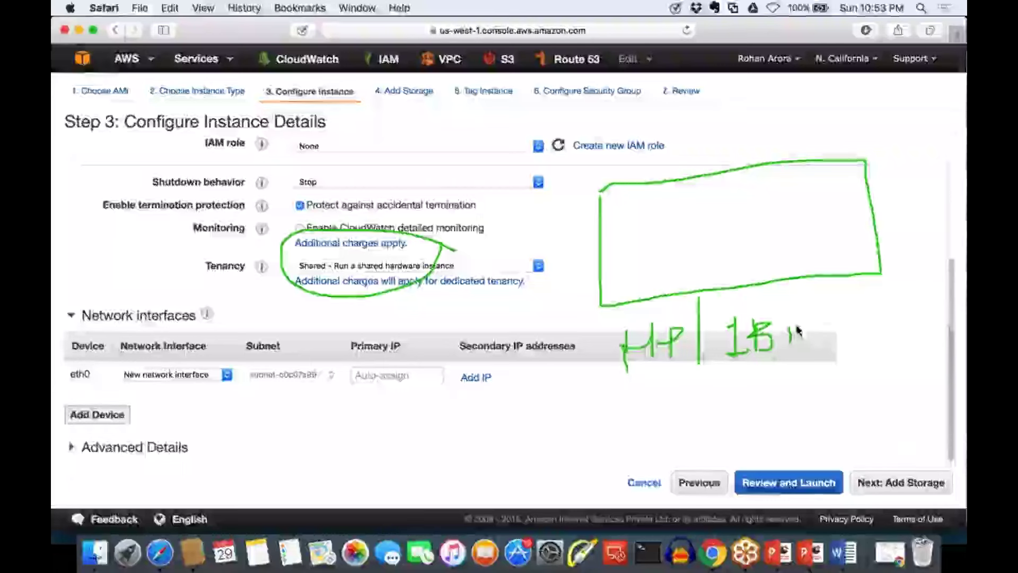
left_click_drag(791, 318, 818, 342)
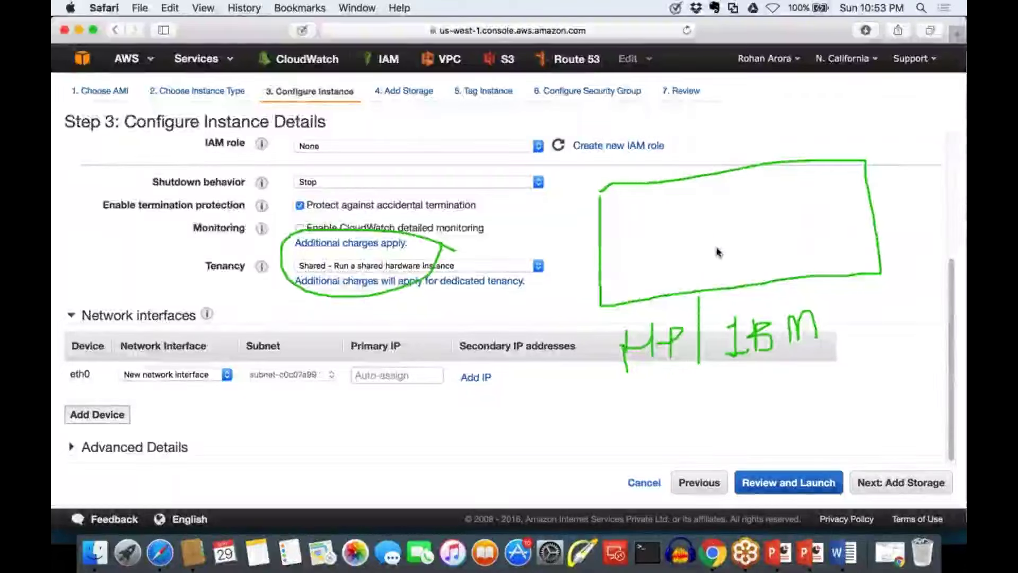
Draw four small instance shapes inside the server box
mouse_move(626, 210)
left_mouse_down()
mouse_move(634, 273)
mouse_move(663, 220)
mouse_move(629, 204)
left_mouse_up()
mouse_move(698, 257)
left_mouse_down()
mouse_move(723, 263)
mouse_move(696, 208)
left_mouse_up()
mouse_move(765, 200)
left_mouse_down()
mouse_move(765, 244)
mouse_move(795, 223)
mouse_move(765, 198)
left_mouse_up()
mouse_move(828, 194)
left_mouse_down()
mouse_move(860, 195)
mouse_move(818, 194)
left_mouse_up()
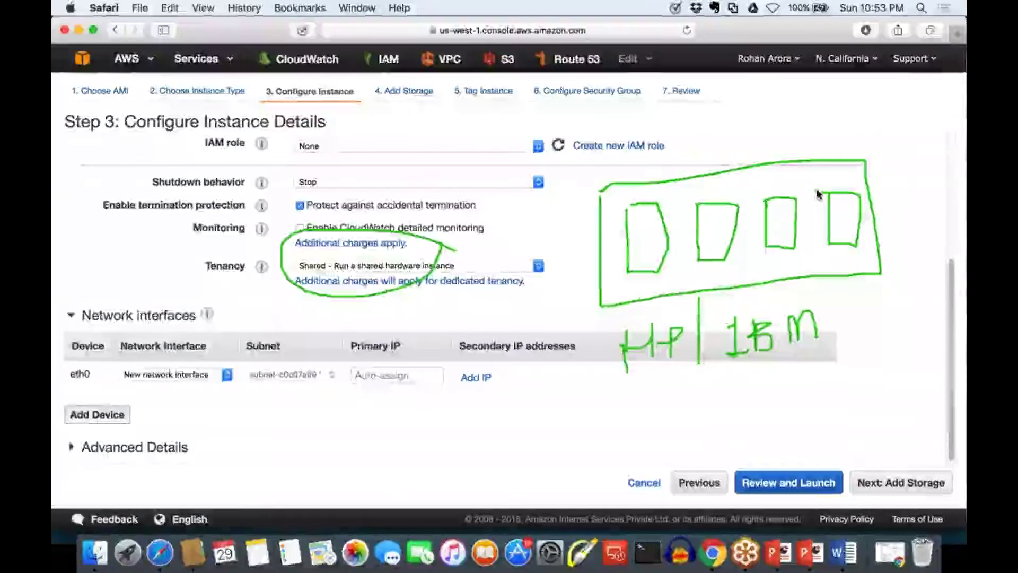
Link the four instance boxes to tenant labels ACL, WIPRO, HCL and I.P
mouse_move(637, 228)
left_mouse_down()
mouse_move(674, 139)
mouse_move(732, 126)
left_mouse_up()
left_click_drag(716, 201, 758, 138)
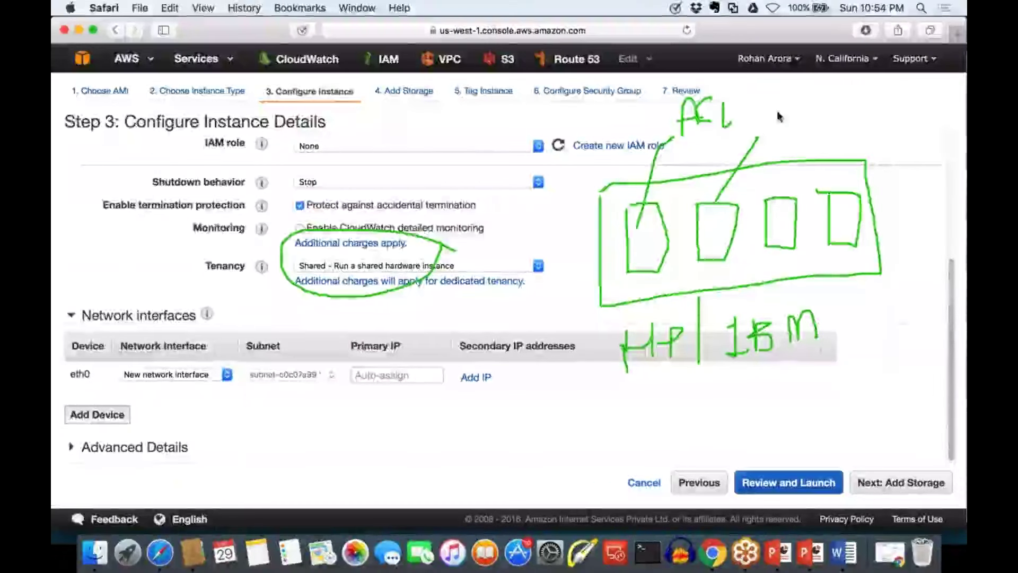
mouse_move(761, 100)
left_mouse_down()
mouse_move(769, 128)
mouse_move(789, 101)
mouse_move(797, 126)
left_mouse_up()
mouse_move(808, 81)
left_mouse_down()
mouse_move(810, 137)
mouse_move(812, 112)
mouse_move(848, 82)
mouse_move(843, 95)
left_mouse_up()
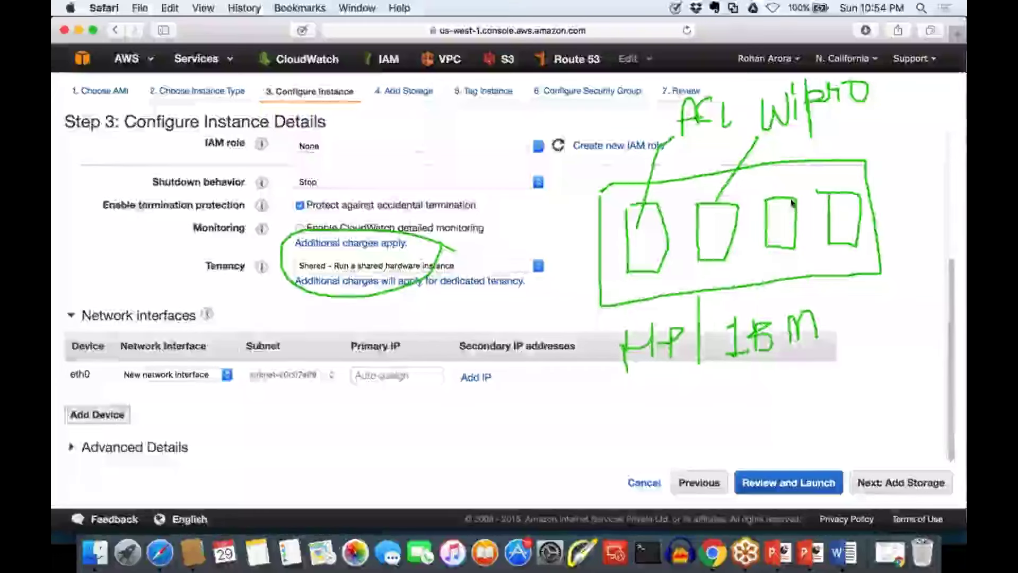
left_click_drag(795, 199, 856, 136)
mouse_move(866, 123)
left_mouse_down()
mouse_move(880, 142)
mouse_move(936, 136)
left_mouse_up()
left_click_drag(859, 258, 875, 326)
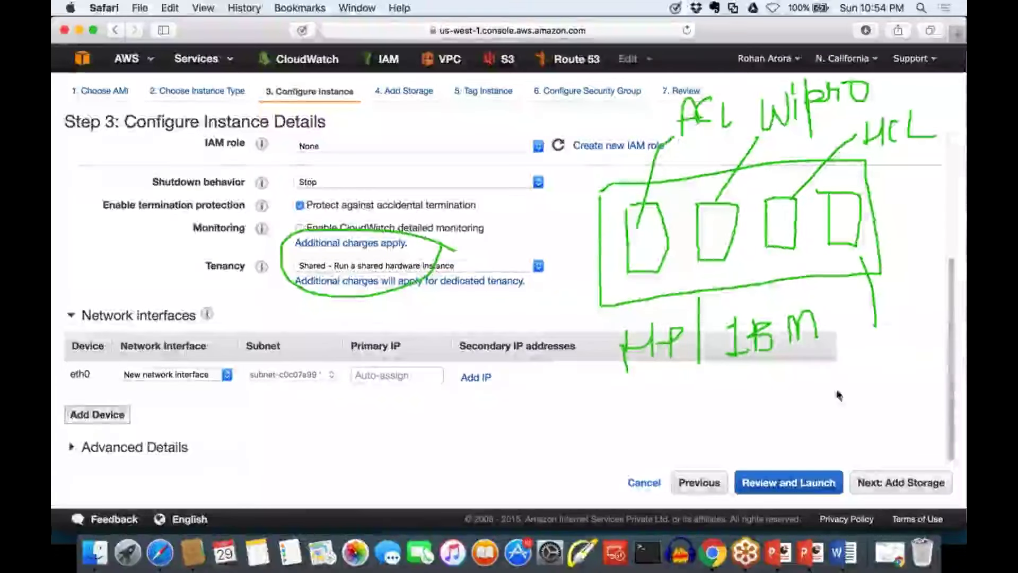
left_click_drag(828, 392, 855, 406)
left_click(862, 391)
mouse_move(877, 366)
left_mouse_down()
mouse_move(876, 406)
mouse_move(878, 393)
mouse_move(906, 409)
left_mouse_up()
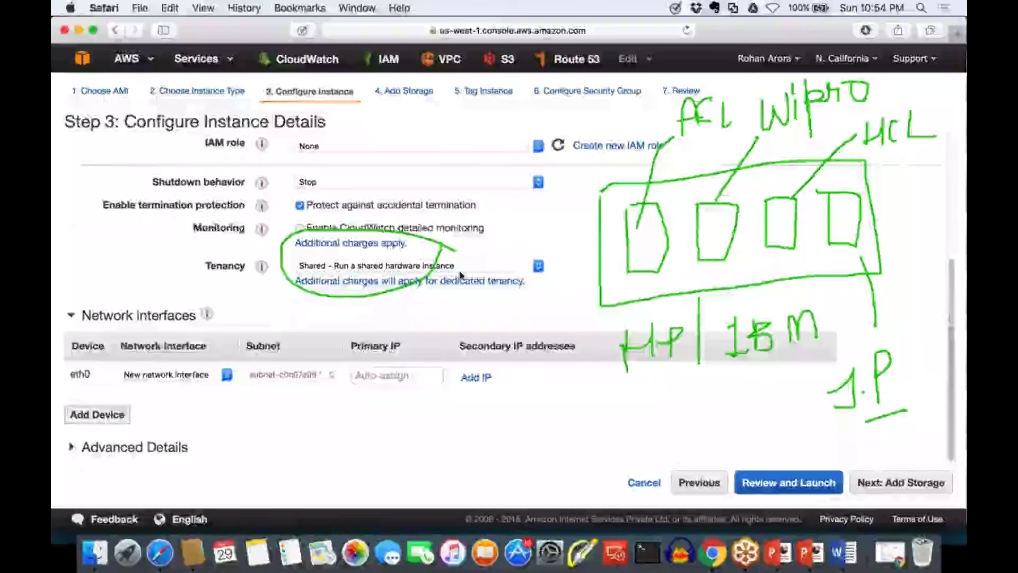
Write a short note below the network table, then erase all annotations
mouse_move(535, 398)
left_mouse_down()
mouse_move(531, 460)
mouse_move(573, 390)
left_mouse_up()
mouse_move(535, 423)
left_mouse_down()
mouse_move(566, 422)
mouse_move(563, 467)
left_mouse_up()
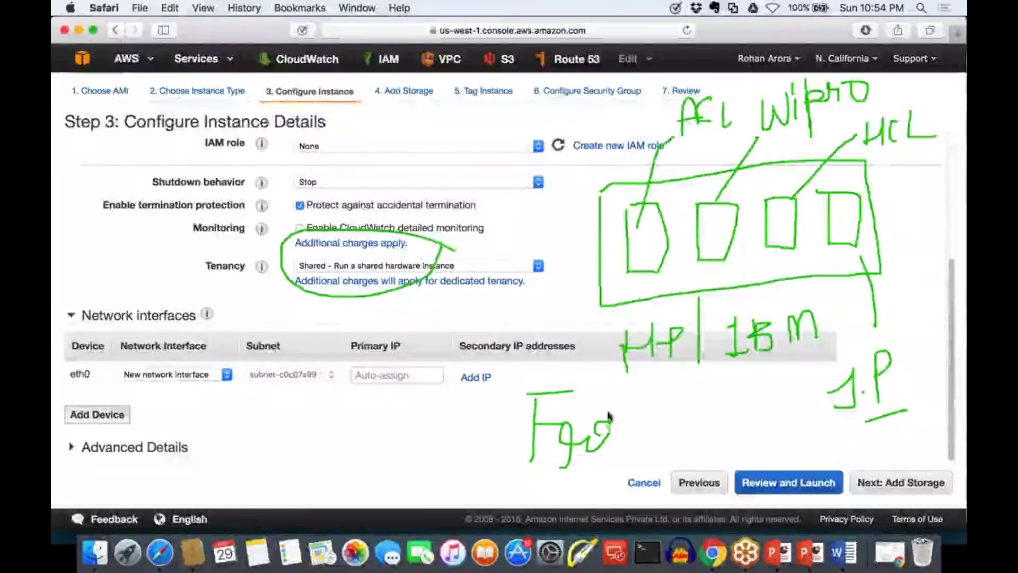
left_click_drag(618, 417, 604, 443)
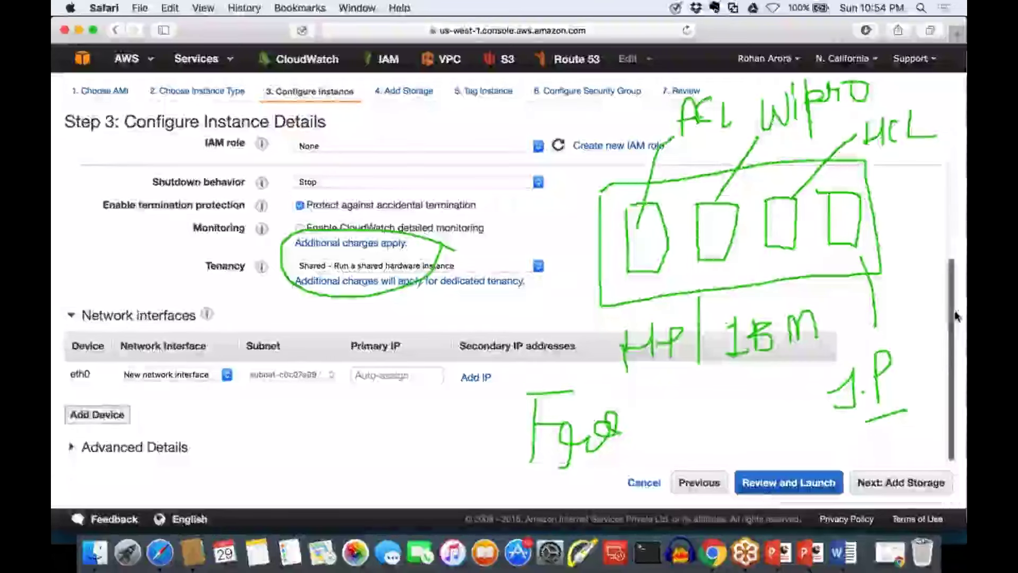
key("Escape")
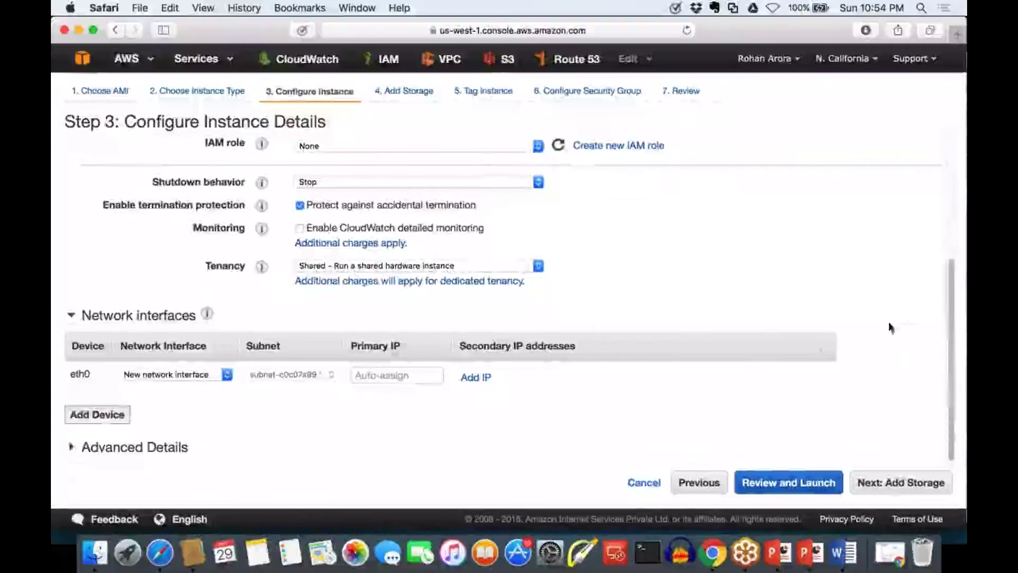
Set Tenancy to 'Dedicated - Run a Dedicated instance' and sketch a hardware box with instance squares
left_click(512, 265)
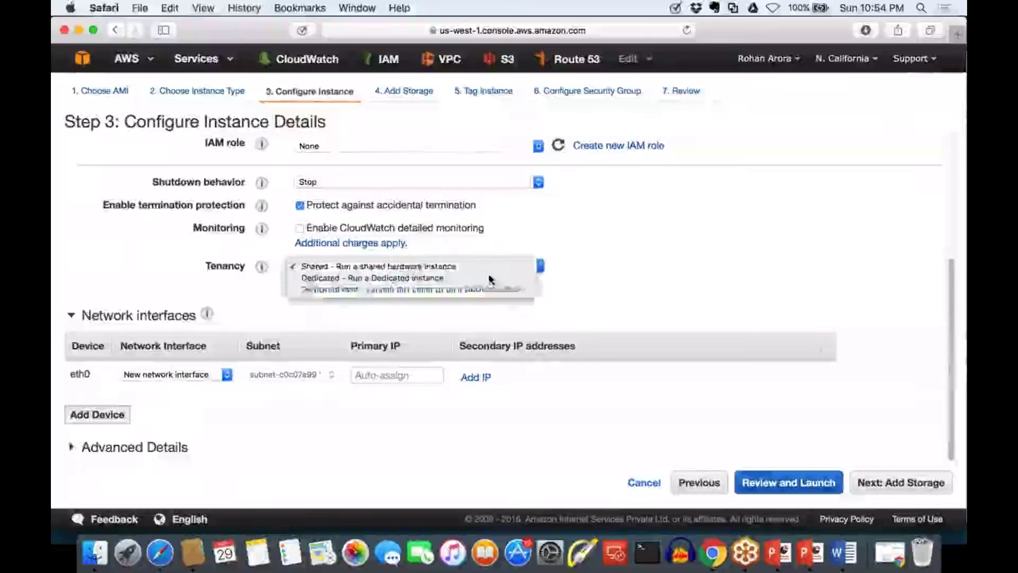
left_click(490, 278)
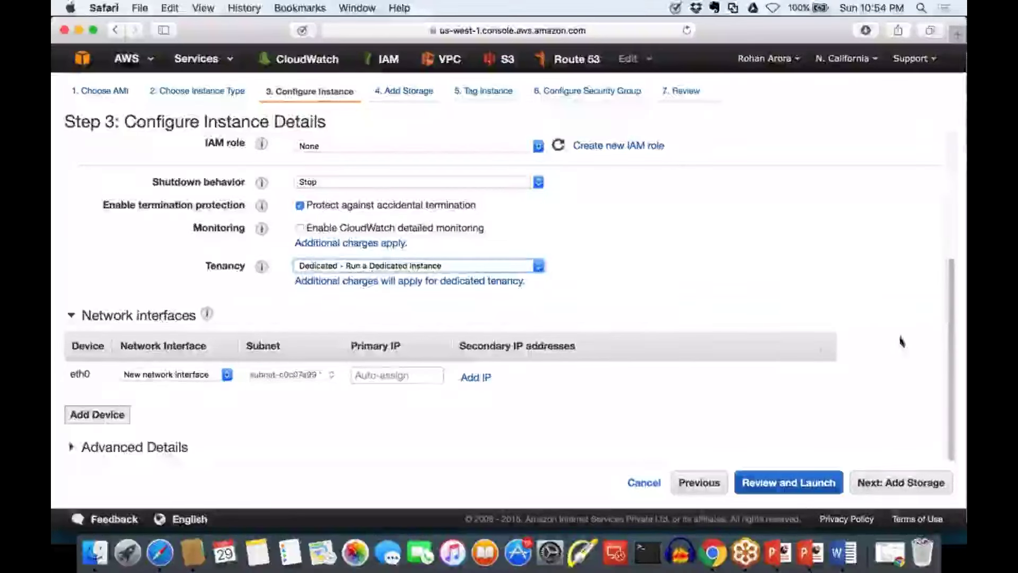
mouse_move(607, 235)
left_mouse_down()
mouse_move(786, 304)
mouse_move(893, 287)
mouse_move(888, 242)
left_mouse_up()
left_click_drag(884, 205, 608, 233)
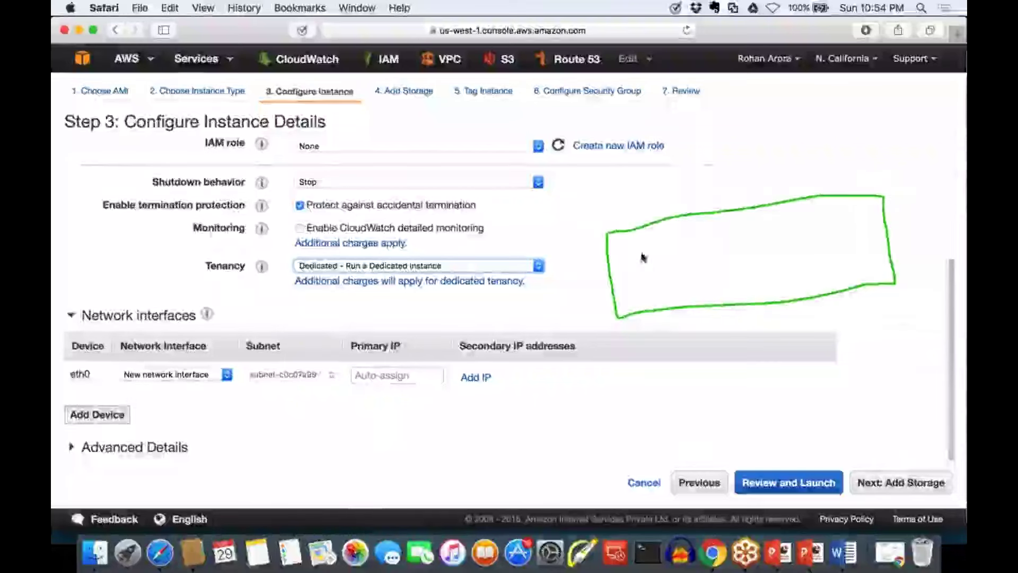
mouse_move(639, 272)
left_mouse_down()
mouse_move(672, 276)
mouse_move(626, 238)
left_mouse_up()
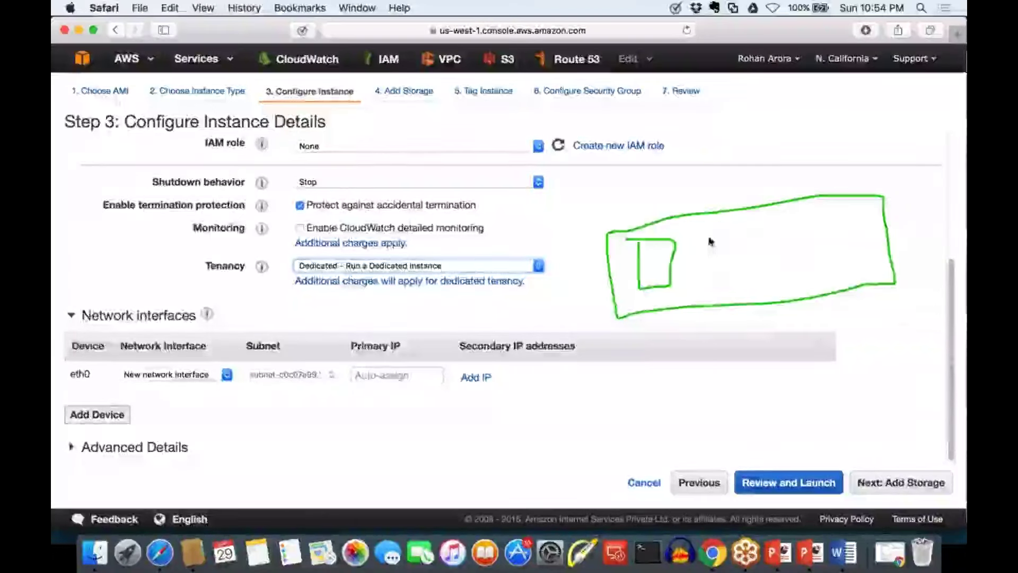
mouse_move(702, 236)
left_mouse_down()
mouse_move(702, 285)
mouse_move(751, 280)
mouse_move(695, 231)
left_mouse_up()
mouse_move(788, 229)
left_mouse_down()
mouse_move(825, 271)
mouse_move(780, 235)
left_mouse_up()
Label the box 'HP | IBM', link all squares to 'mine' and add a fourth square
mouse_move(666, 359)
left_mouse_down()
mouse_move(668, 382)
mouse_move(689, 389)
mouse_move(709, 359)
left_mouse_up()
mouse_move(734, 323)
left_mouse_down()
mouse_move(734, 392)
mouse_move(764, 328)
mouse_move(763, 372)
left_mouse_up()
left_click_drag(742, 375, 790, 372)
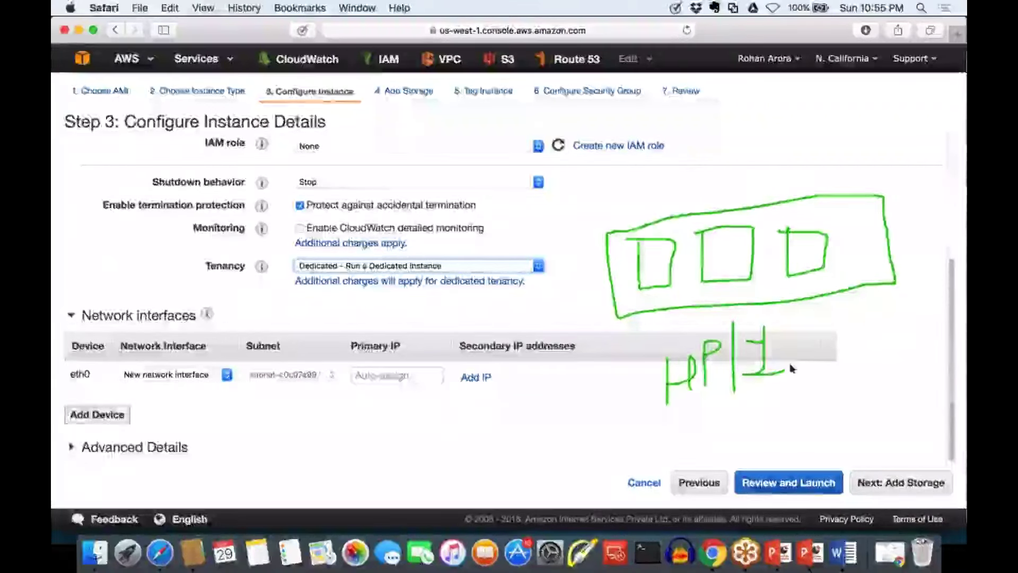
left_click_drag(794, 324, 796, 359)
mouse_move(825, 361)
left_mouse_down()
mouse_move(827, 332)
mouse_move(862, 345)
left_mouse_up()
mouse_move(650, 236)
left_mouse_down()
mouse_move(690, 150)
mouse_move(727, 222)
left_mouse_up()
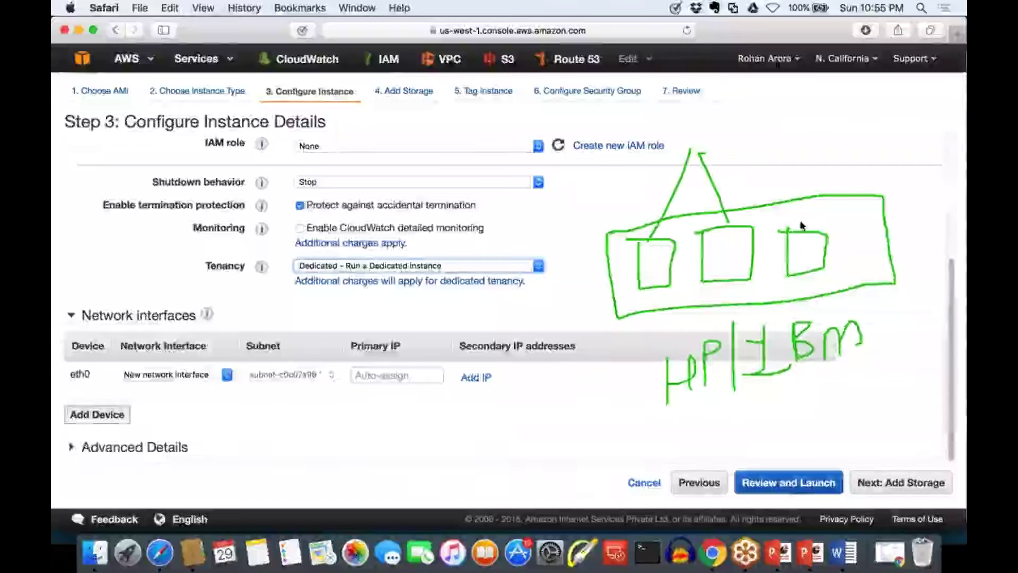
mouse_move(720, 135)
left_mouse_down()
mouse_move(804, 222)
mouse_move(761, 124)
mouse_move(806, 123)
left_mouse_up()
mouse_move(862, 109)
left_mouse_down()
mouse_move(863, 180)
mouse_move(879, 153)
left_mouse_up()
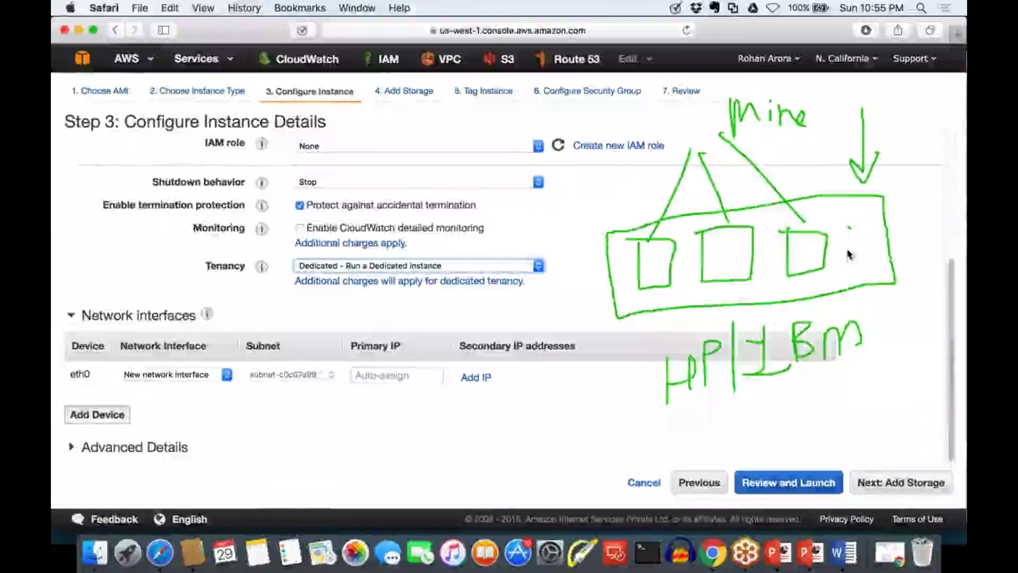
mouse_move(847, 224)
left_mouse_down()
mouse_move(869, 266)
mouse_move(876, 224)
mouse_move(844, 226)
left_mouse_up()
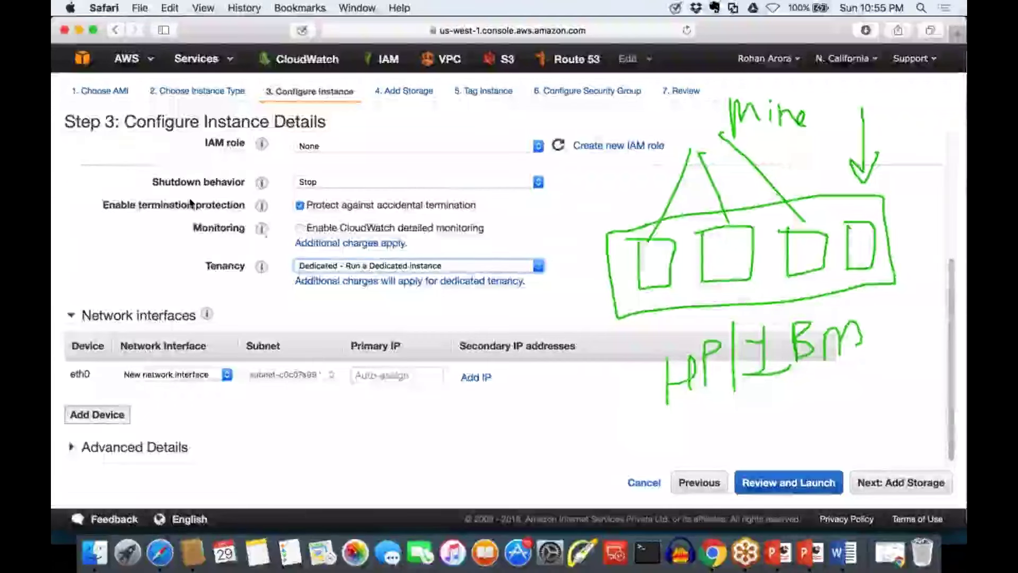
Circle and underline the dedicated tenancy charges note, then clear all annotations
mouse_move(430, 245)
left_mouse_down()
mouse_move(267, 260)
mouse_move(356, 286)
mouse_move(464, 247)
mouse_move(430, 223)
left_mouse_up()
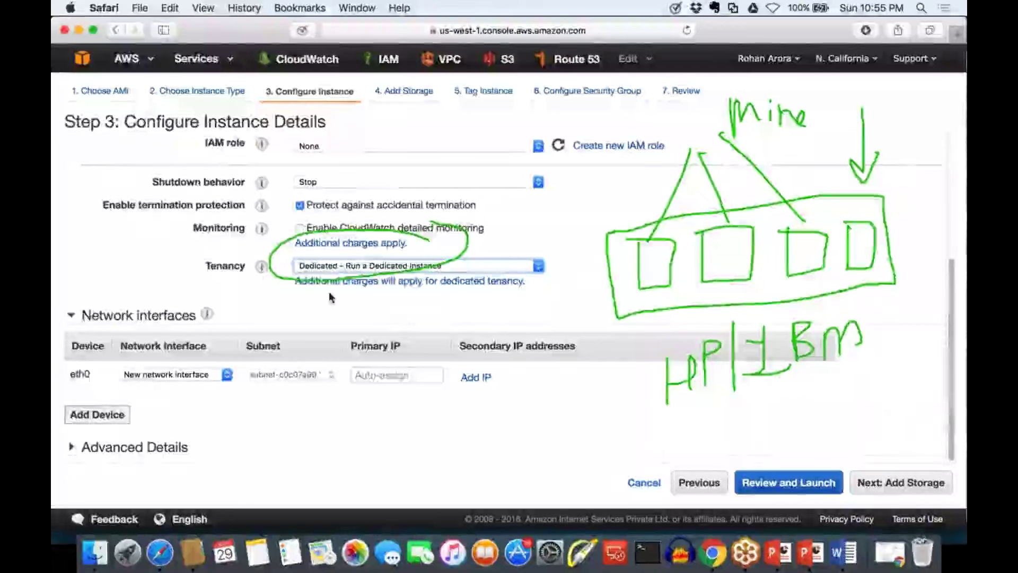
left_click_drag(407, 291, 532, 291)
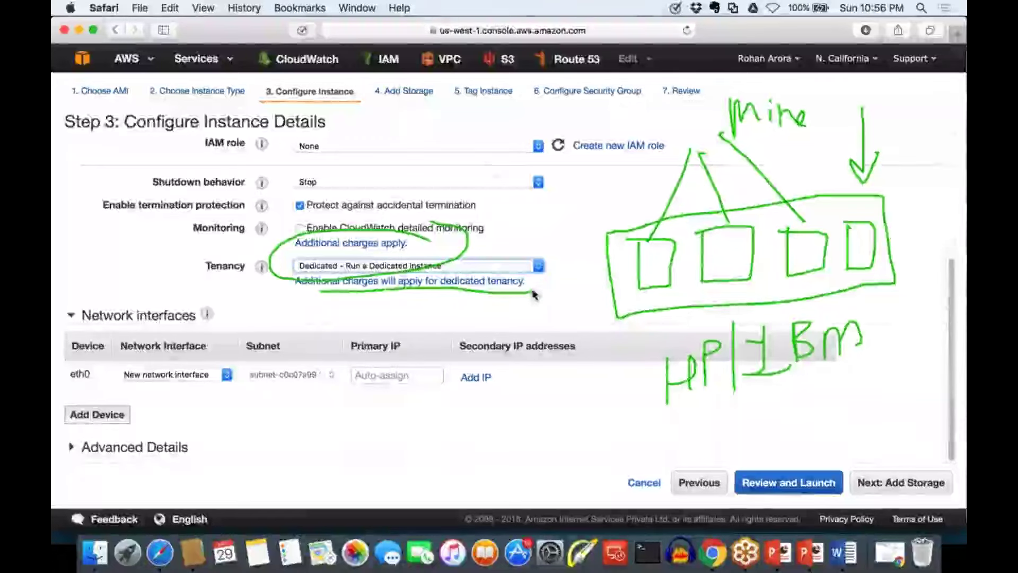
left_click_drag(657, 409, 864, 409)
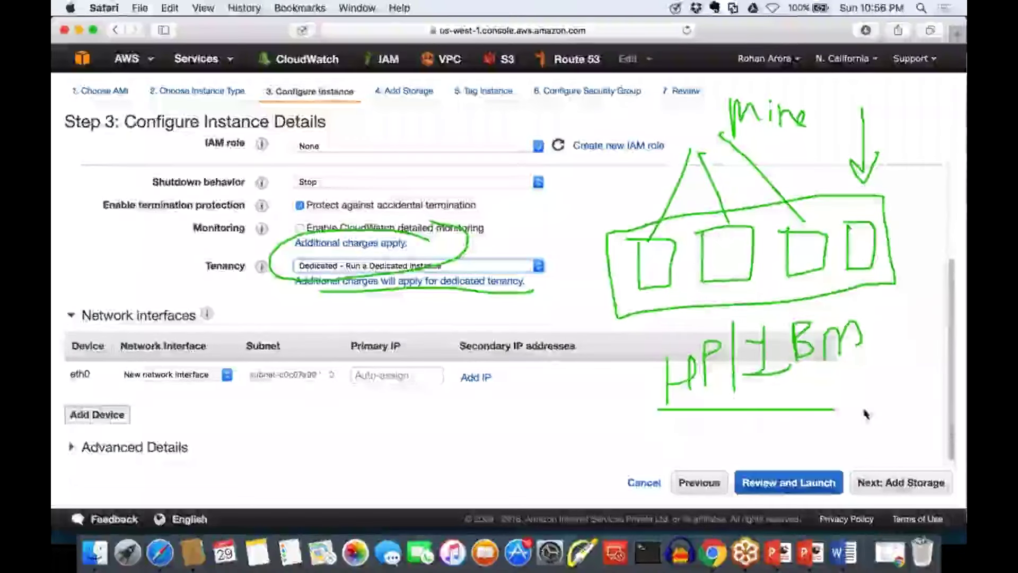
mouse_move(561, 396)
left_mouse_down()
mouse_move(593, 403)
mouse_move(568, 442)
mouse_move(594, 447)
left_mouse_up()
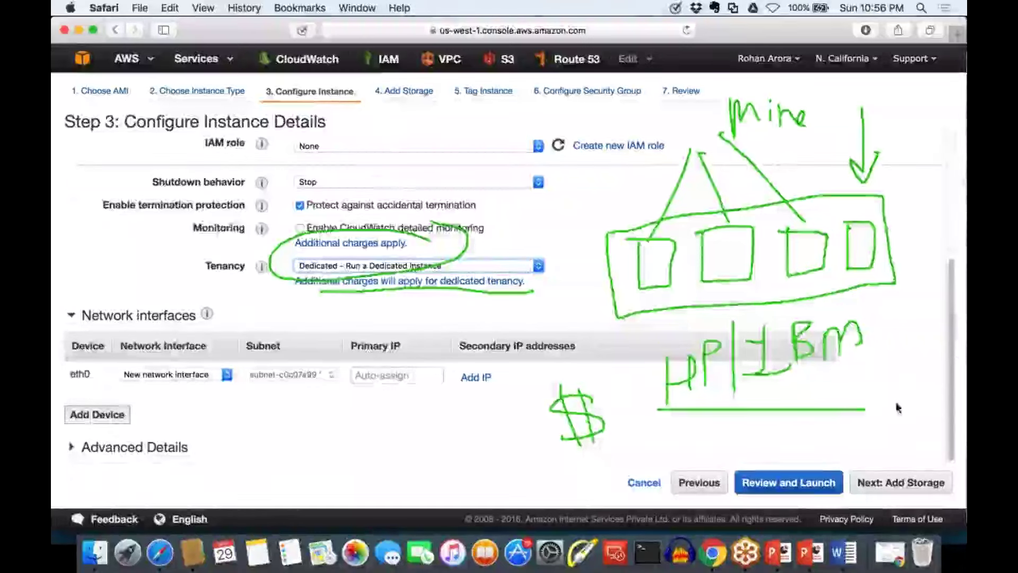
key("Escape")
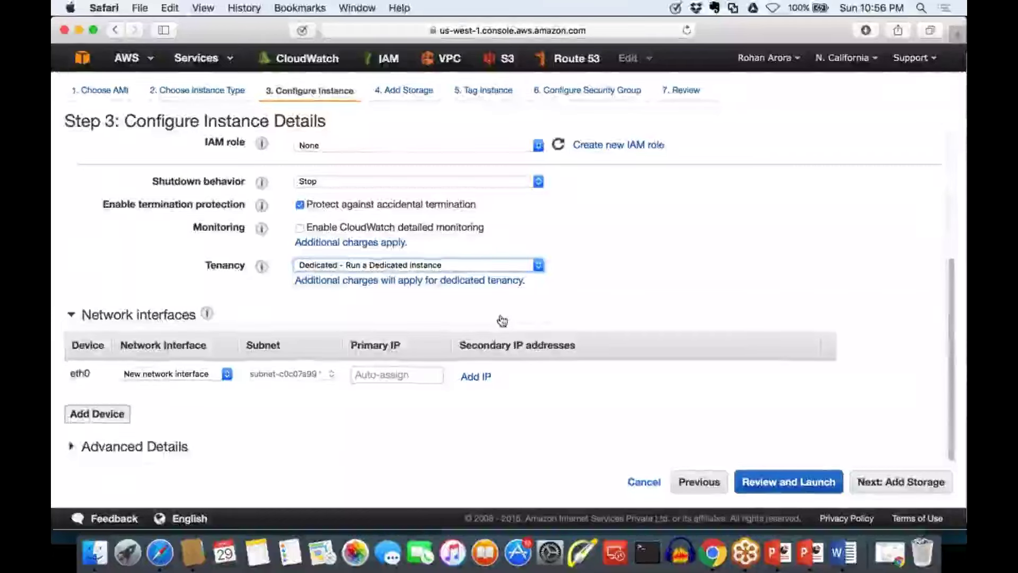
left_click_drag(91, 374, 69, 374)
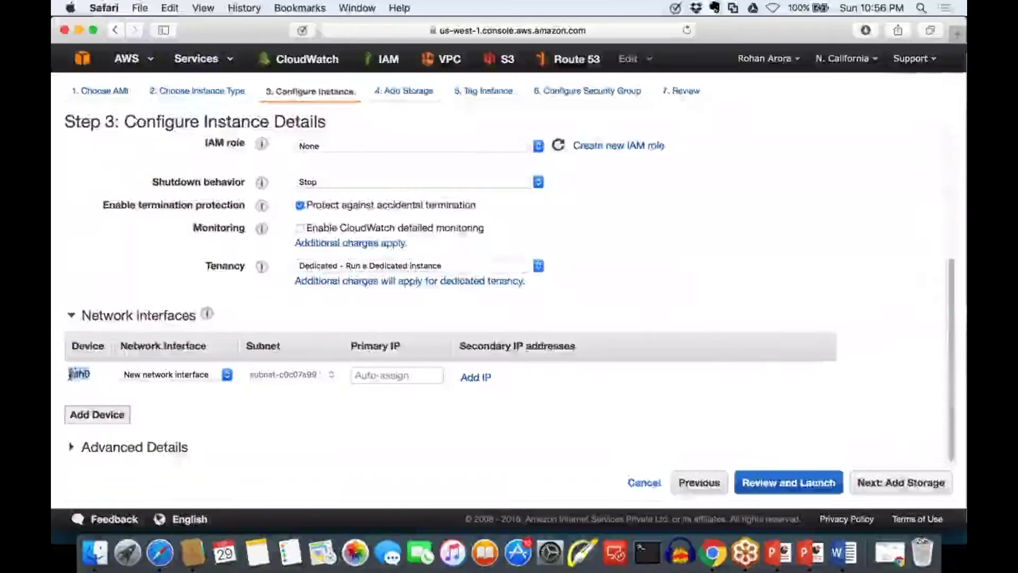
key("super+a")
left_click(178, 395)
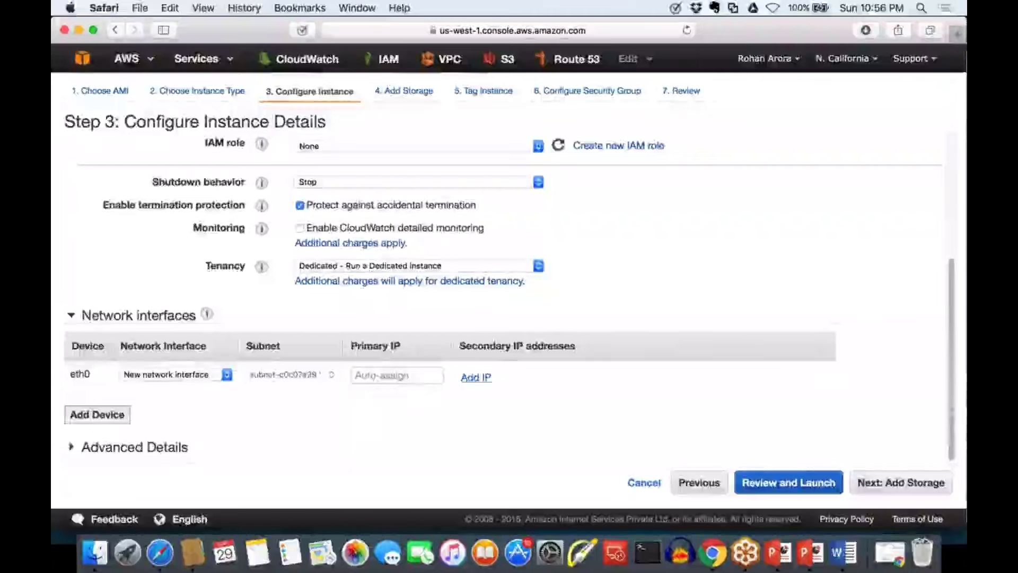
scroll(397, 375, "up", 1)
scroll(527, 335, "up", 5)
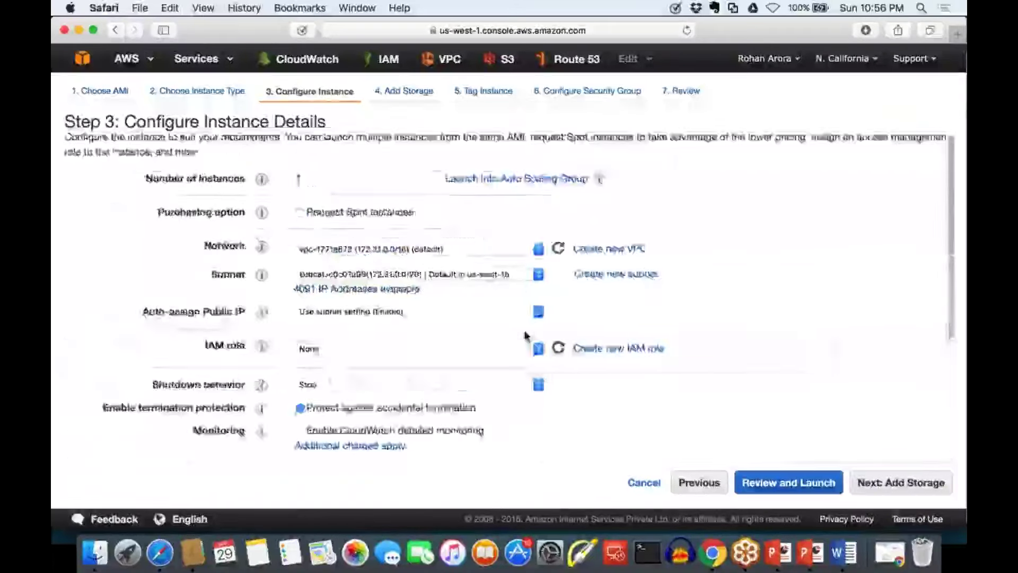
scroll(526, 335, "down", 5)
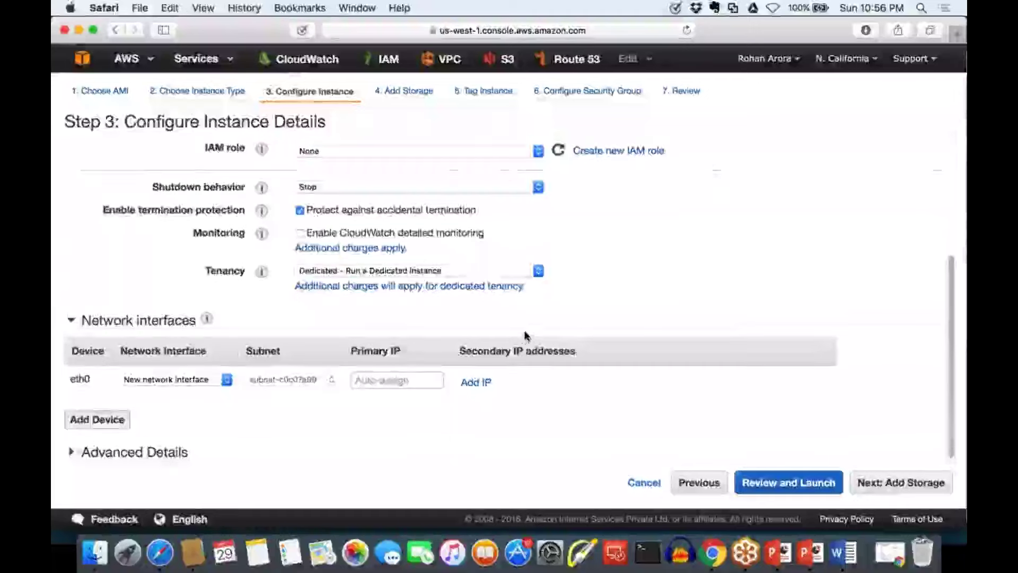
scroll(526, 335, "up", 5)
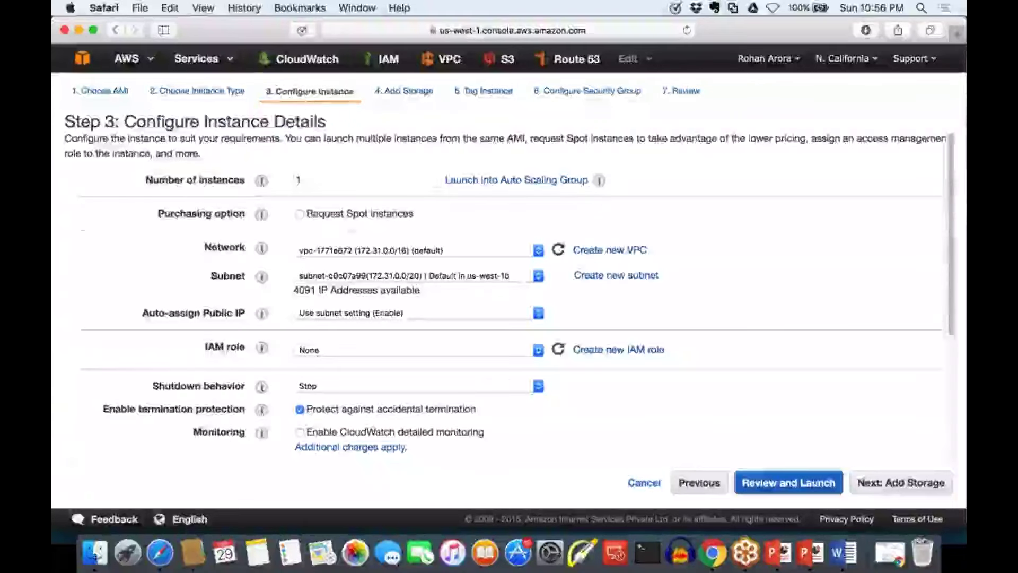
left_click_drag(324, 124, 150, 115)
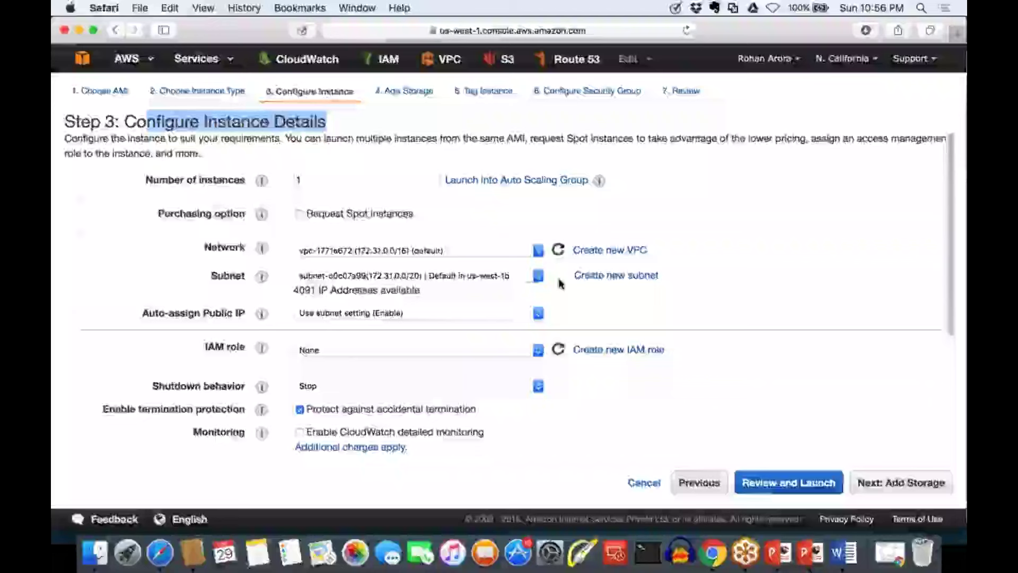
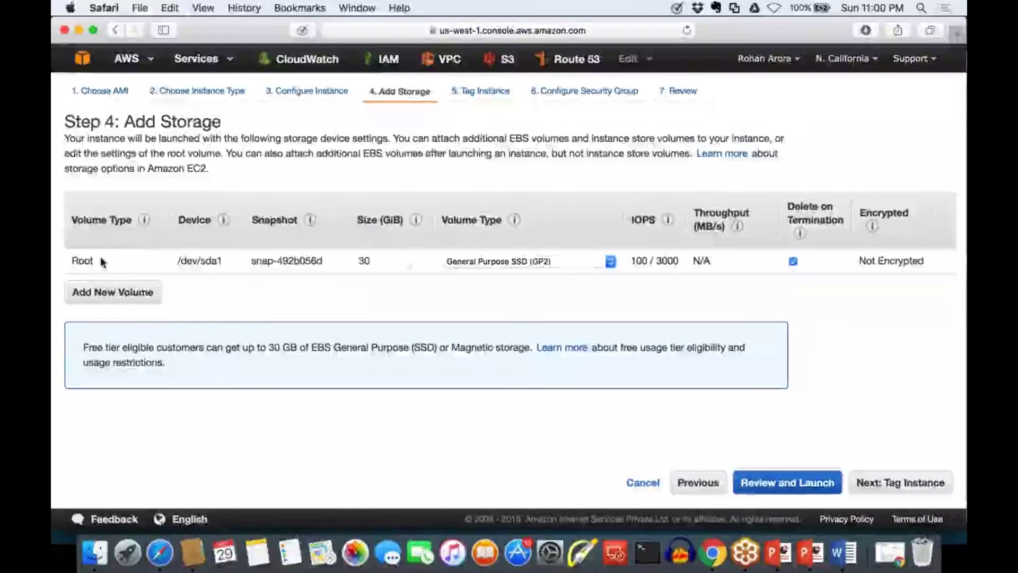
Keep the root volume size at 30 GiB with General Purpose SSD (GP2) volume type
left_click(388, 260)
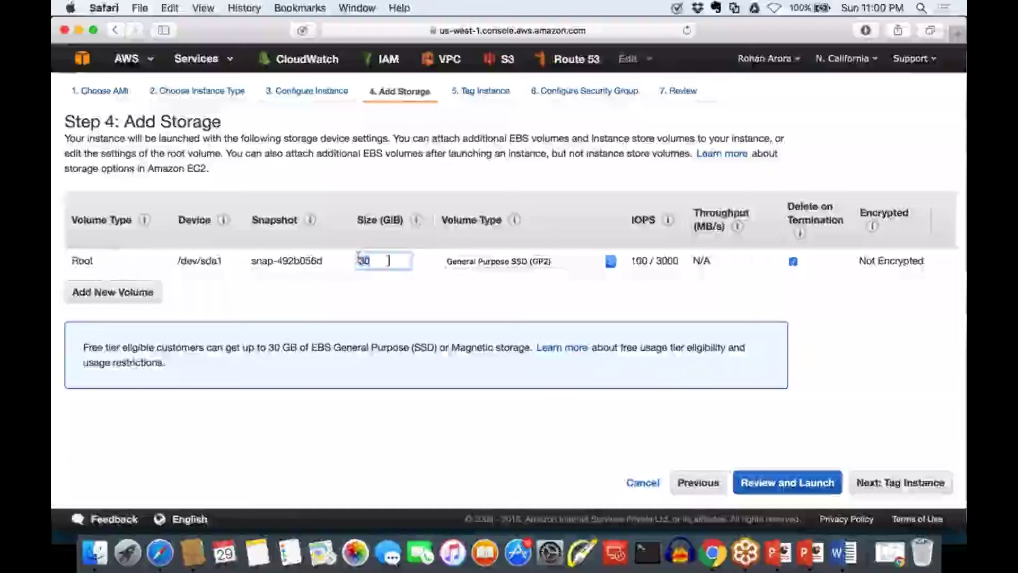
double_click(82, 261)
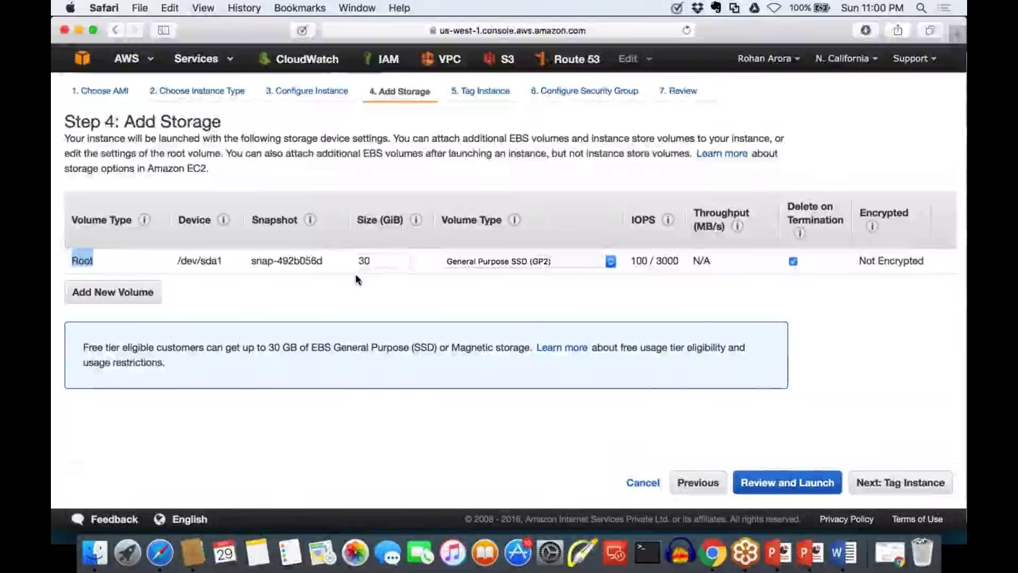
double_click(363, 261)
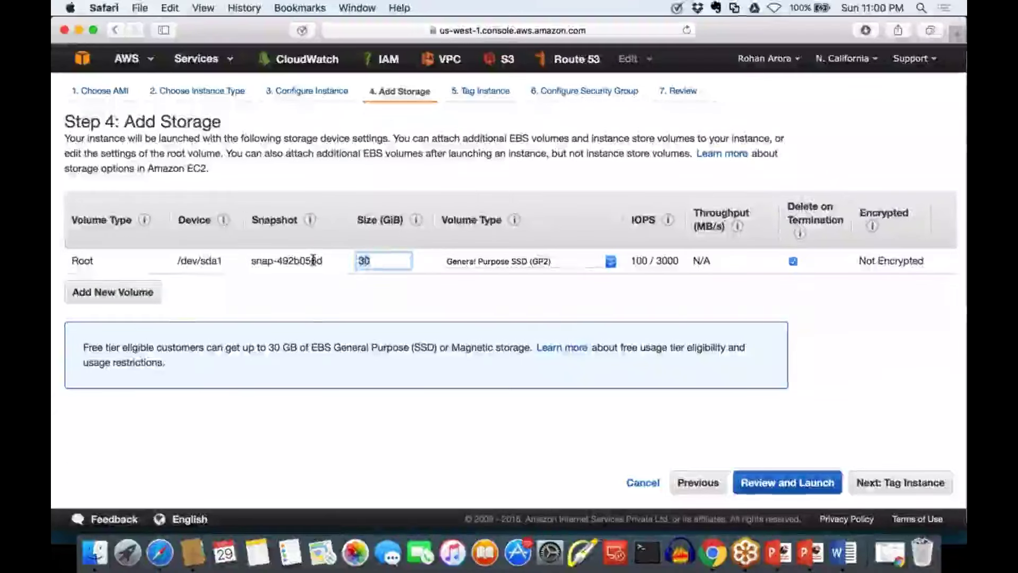
type("100")
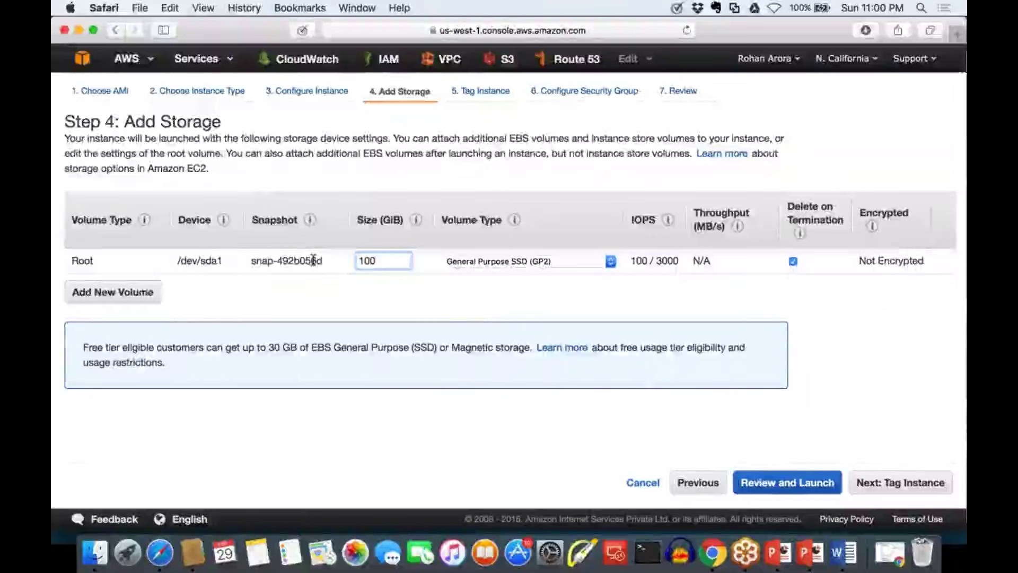
key("BackSpace")
key("BackSpace")
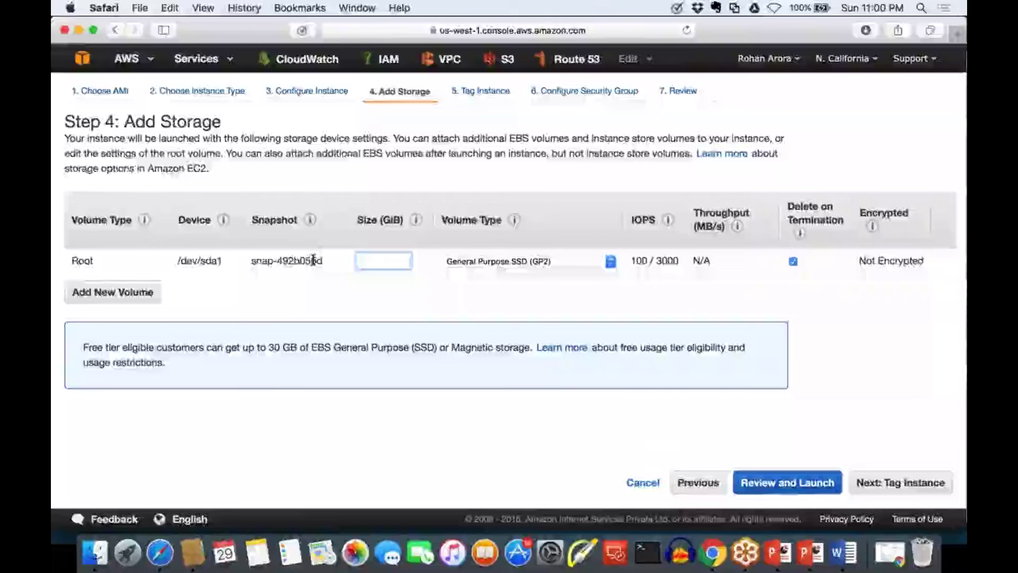
type("30")
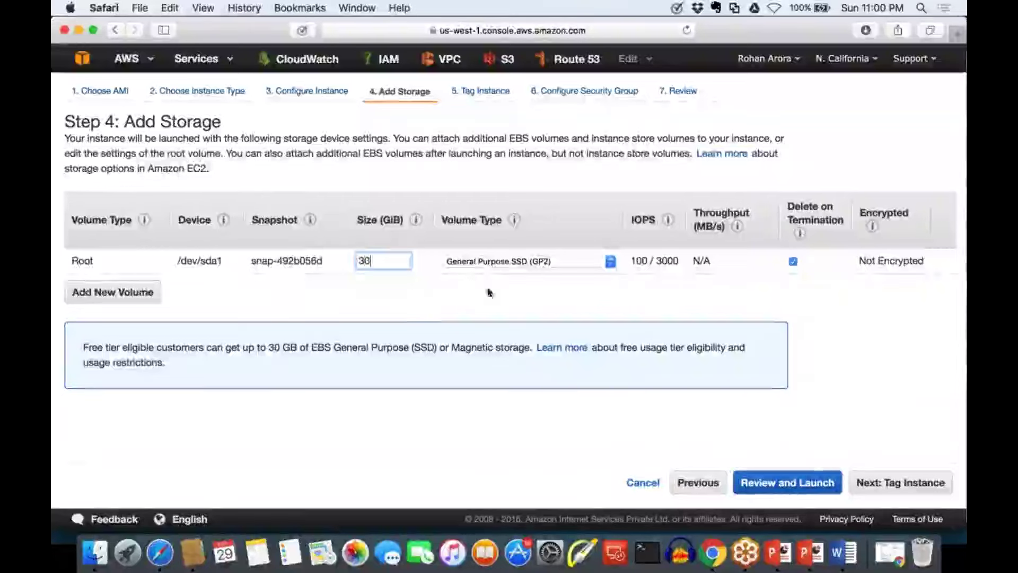
left_click(511, 263)
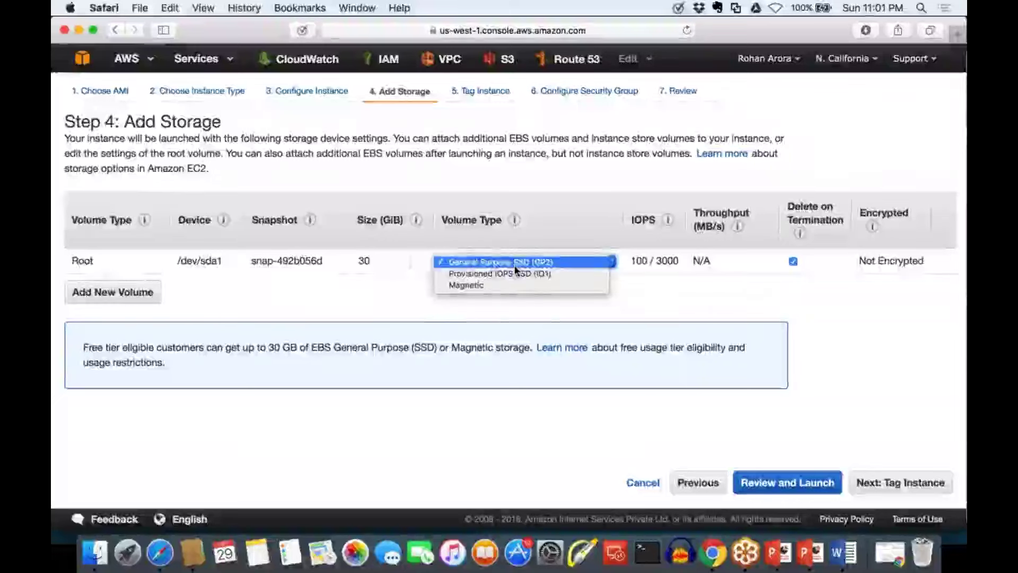
left_click(514, 265)
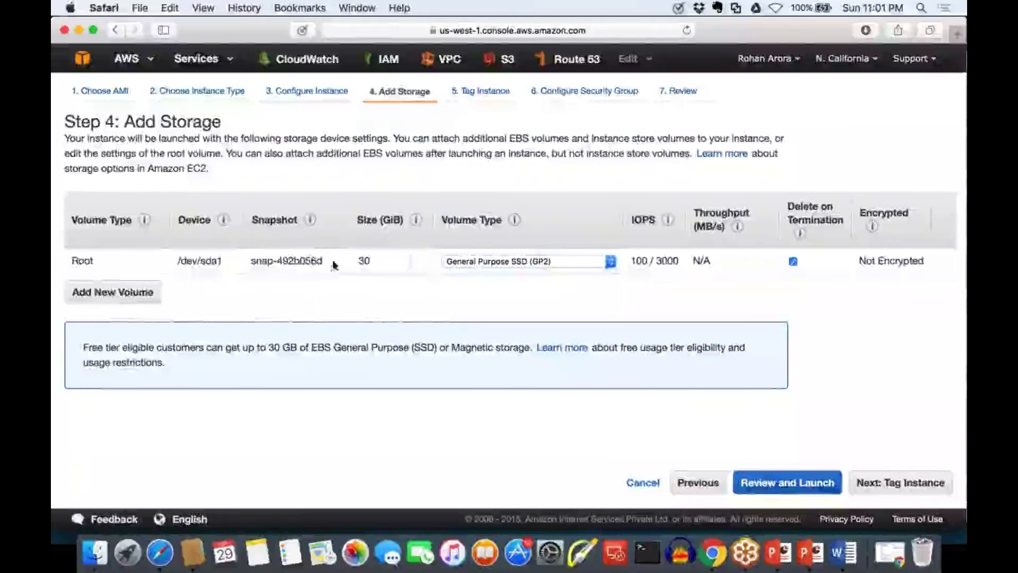
Point out the root device and 100/3000 IOPS, then untick Delete on Termination
left_click_drag(333, 265, 66, 254)
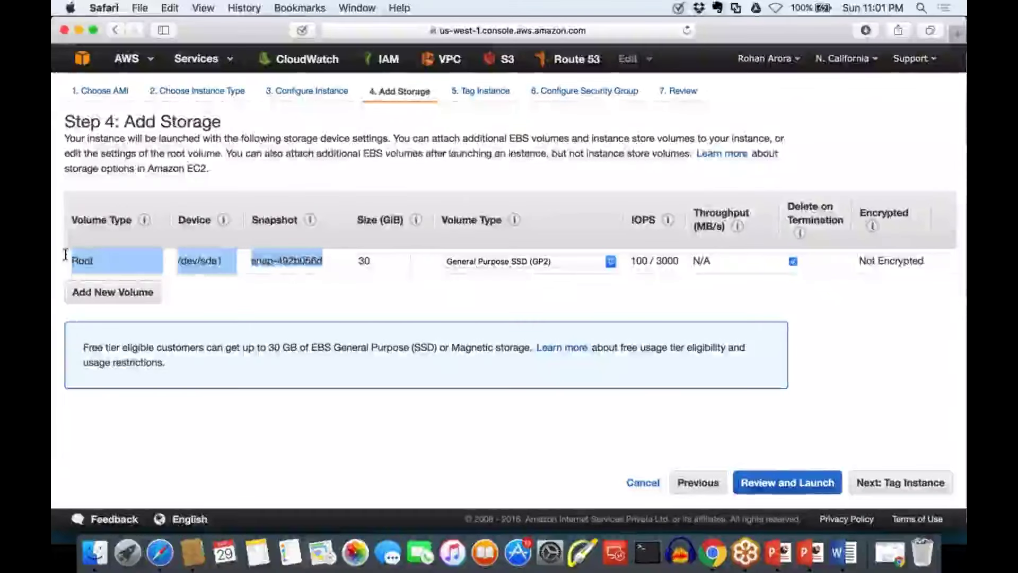
left_click(65, 254)
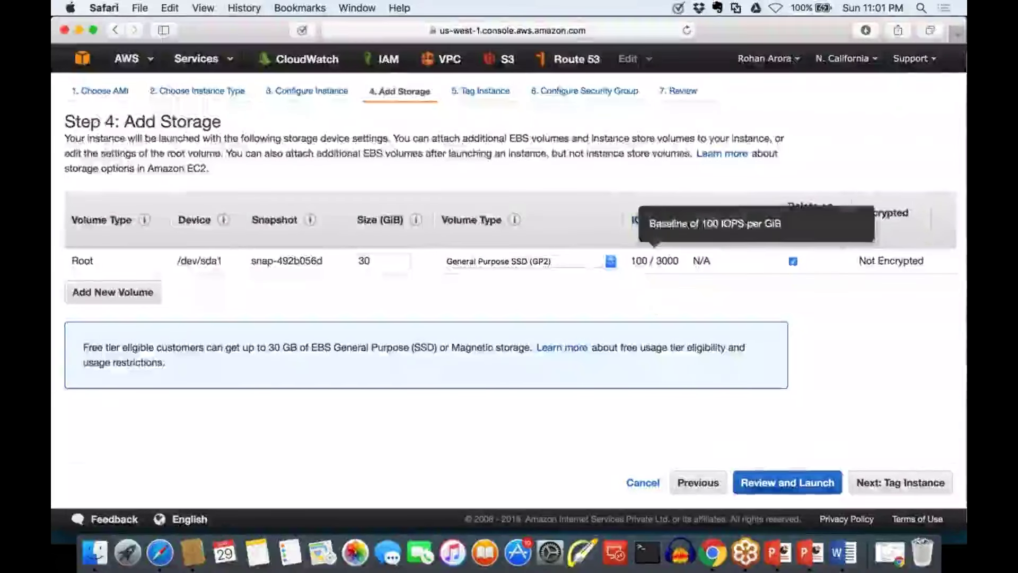
left_click_drag(635, 261, 675, 267)
left_click(638, 288)
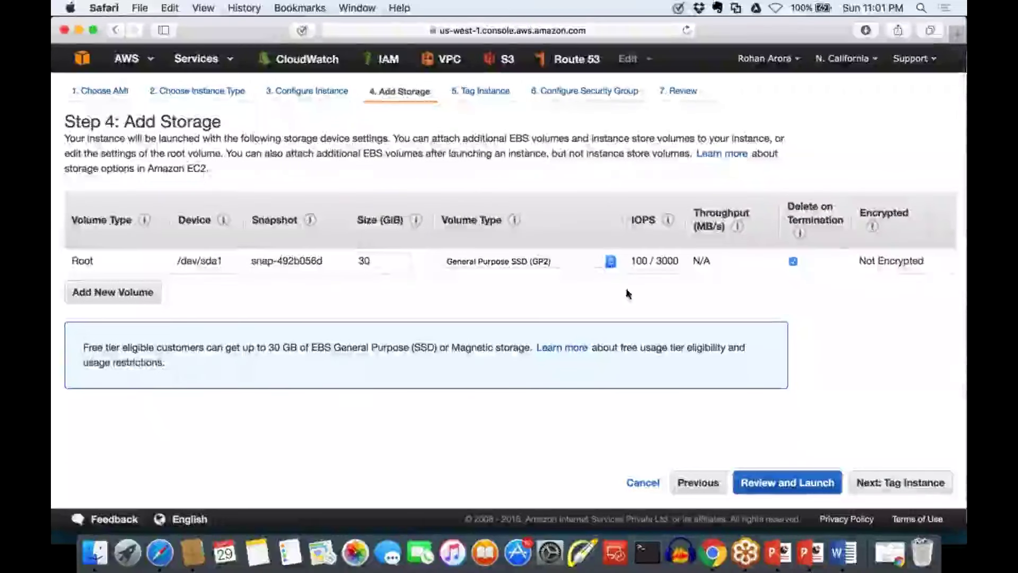
left_click_drag(845, 225, 780, 204)
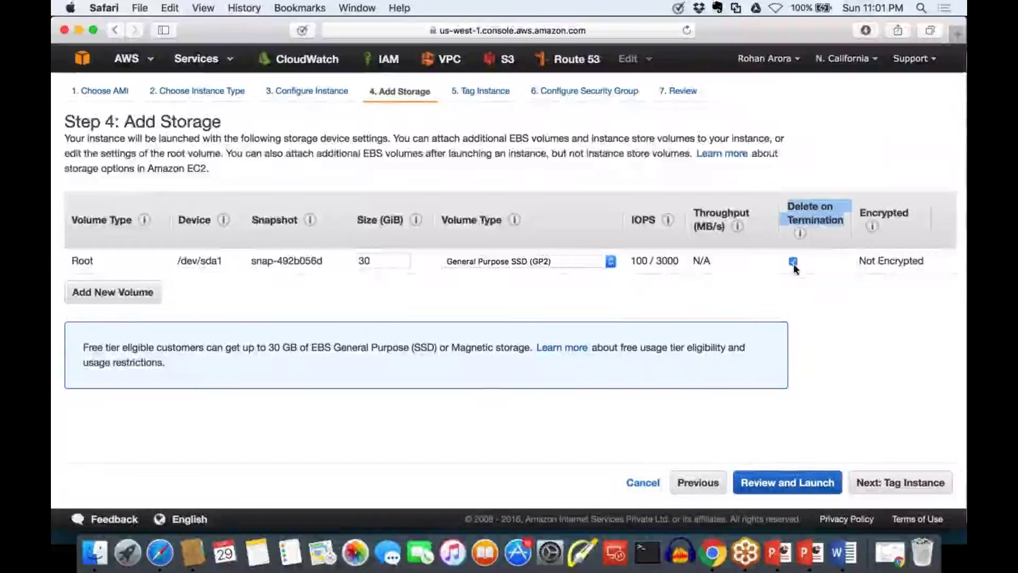
left_click(793, 262)
left_click(797, 300)
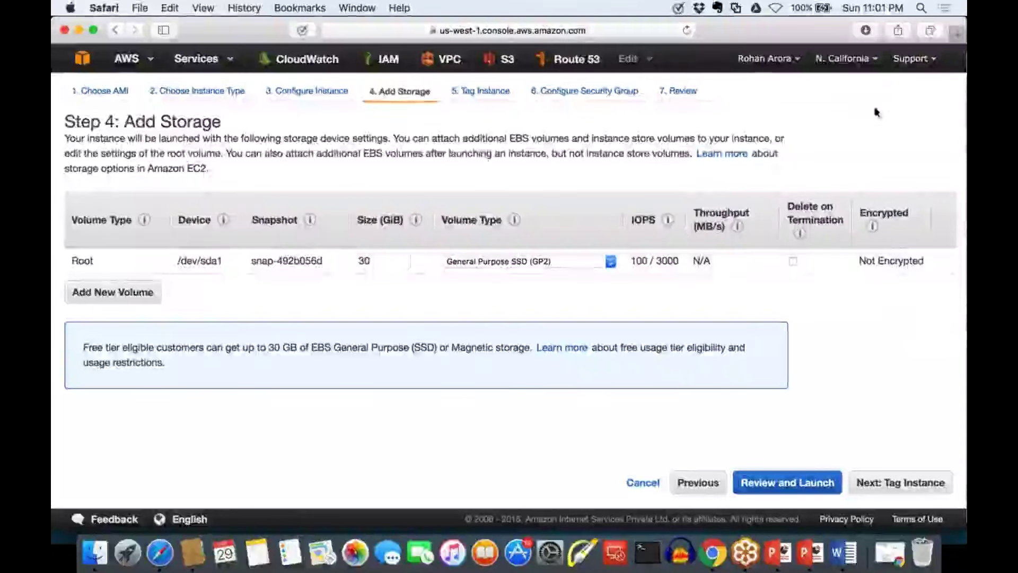
mouse_move(869, 357)
left_mouse_down()
mouse_move(870, 421)
mouse_move(912, 424)
mouse_move(872, 337)
mouse_move(870, 418)
mouse_move(898, 352)
left_mouse_up()
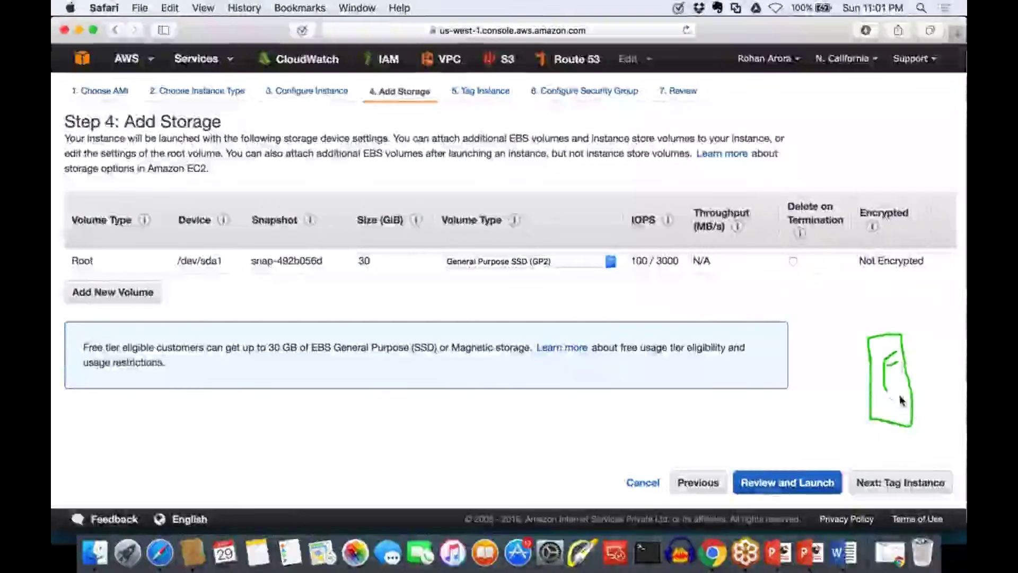
left_click_drag(900, 395, 882, 403)
mouse_move(915, 352)
left_mouse_down()
mouse_move(911, 383)
mouse_move(938, 377)
mouse_move(948, 390)
left_mouse_up()
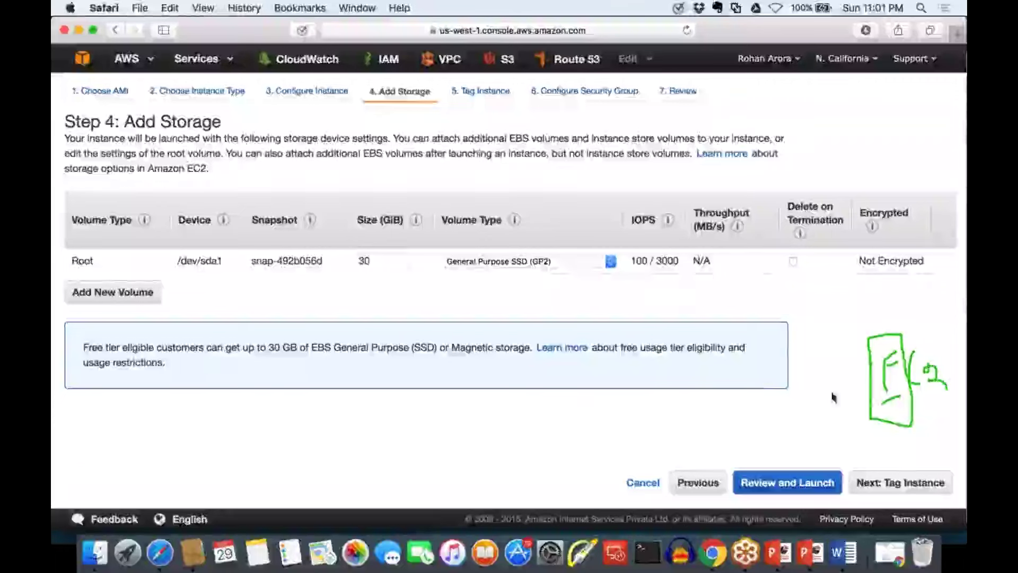
mouse_move(763, 353)
left_mouse_down()
mouse_move(761, 411)
mouse_move(821, 407)
mouse_move(795, 343)
mouse_move(770, 355)
mouse_move(783, 363)
mouse_move(778, 387)
mouse_move(788, 366)
mouse_move(801, 383)
mouse_move(861, 380)
left_mouse_up()
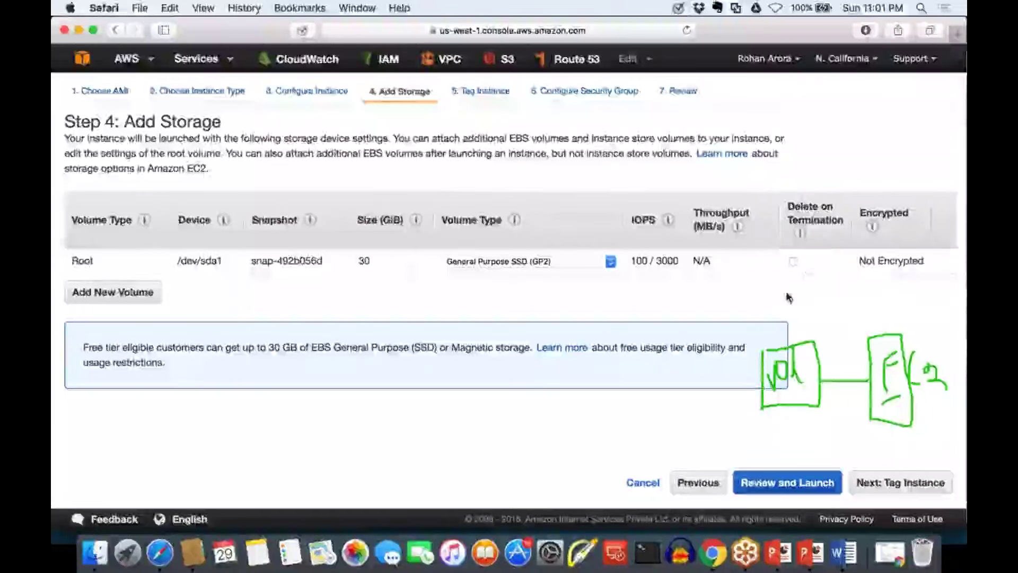
mouse_move(803, 245)
left_mouse_down()
mouse_move(830, 265)
mouse_move(800, 233)
left_mouse_up()
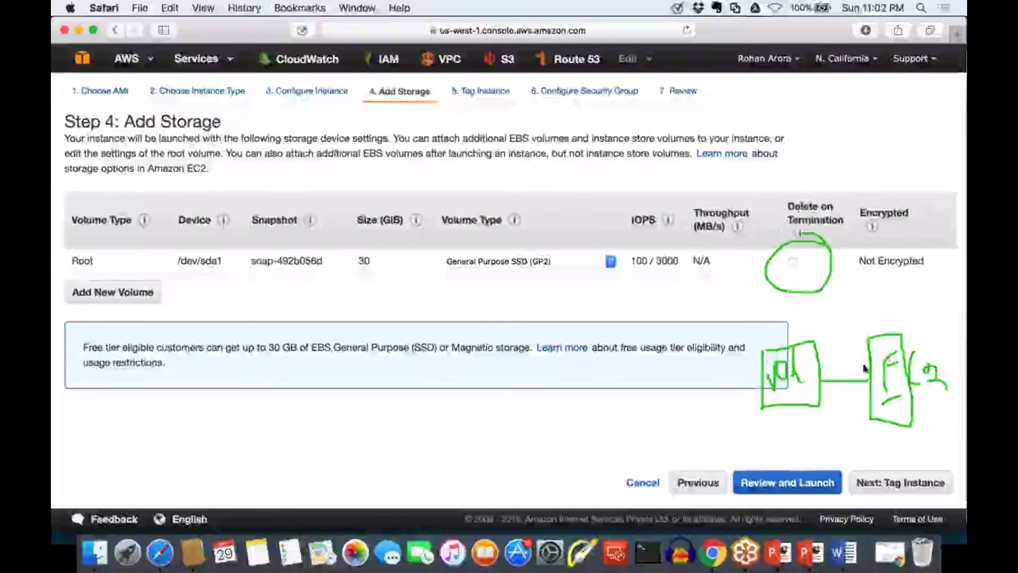
left_click_drag(852, 326, 932, 426)
left_click_drag(912, 311, 888, 439)
mouse_move(738, 407)
left_mouse_down()
mouse_move(738, 427)
mouse_move(814, 422)
mouse_move(830, 398)
left_mouse_up()
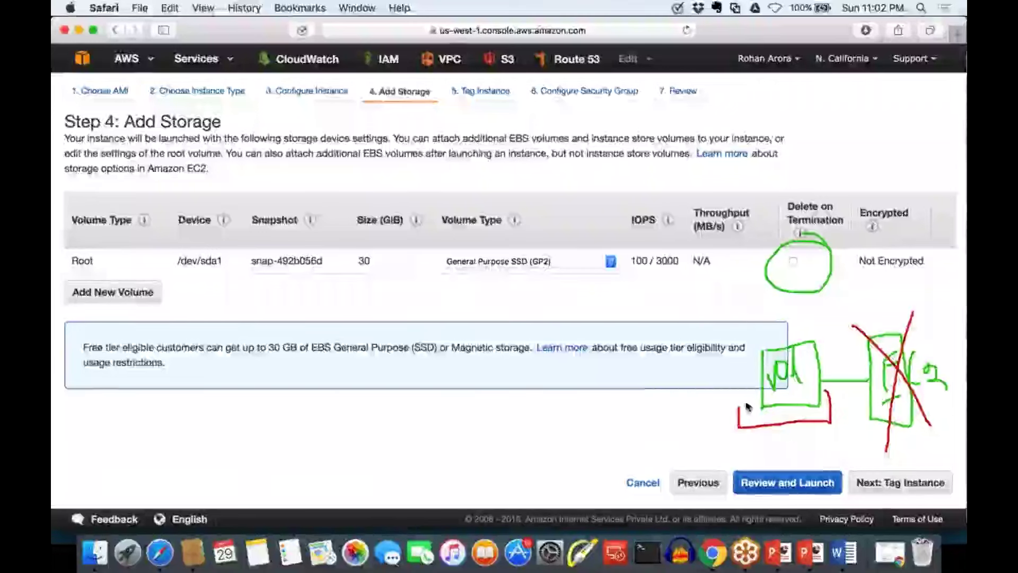
mouse_move(748, 392)
left_mouse_down()
mouse_move(675, 393)
mouse_move(681, 407)
left_mouse_up()
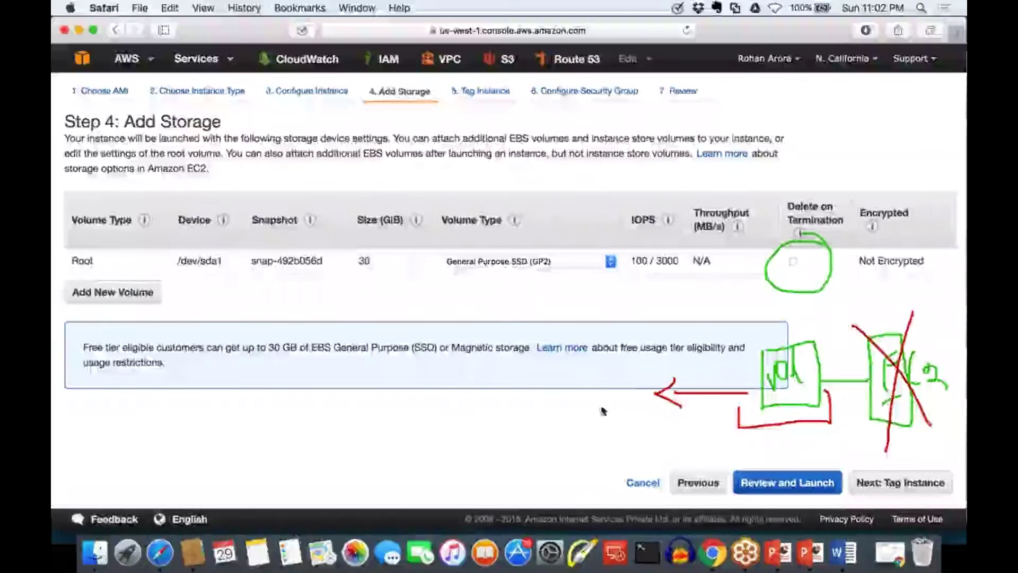
mouse_move(560, 366)
left_mouse_down()
mouse_move(638, 443)
mouse_move(566, 361)
mouse_move(568, 405)
mouse_move(579, 366)
mouse_move(586, 406)
mouse_move(664, 424)
left_mouse_up()
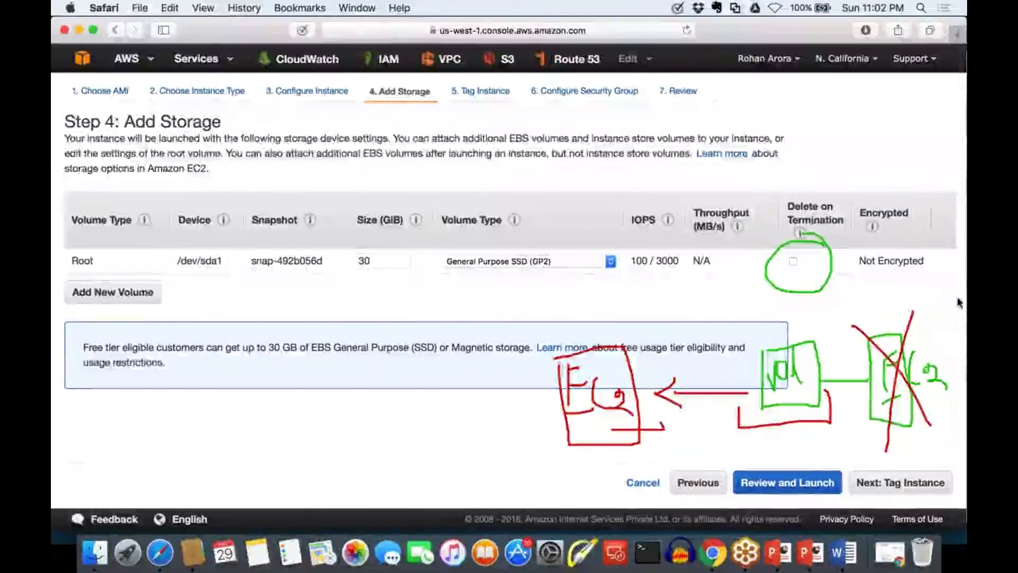
Re-enable Delete on Termination and give the instance the Name tag 'web server'
key("Escape")
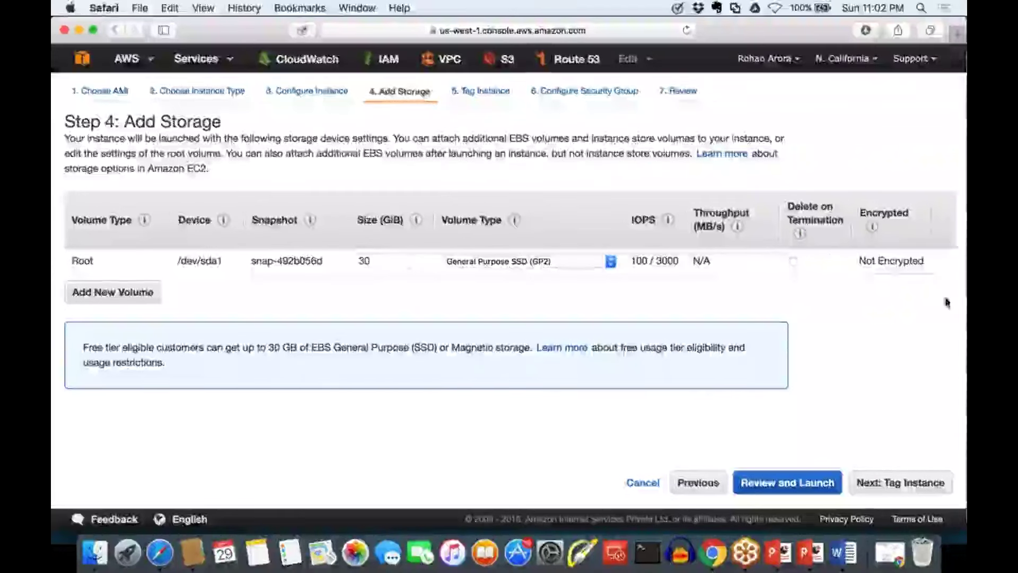
left_click(795, 264)
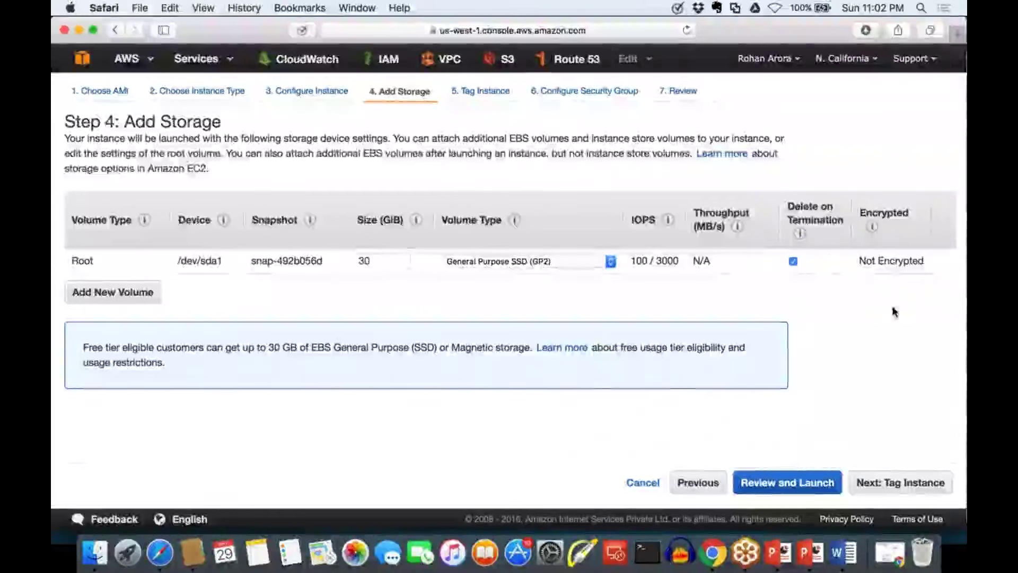
left_click(907, 484)
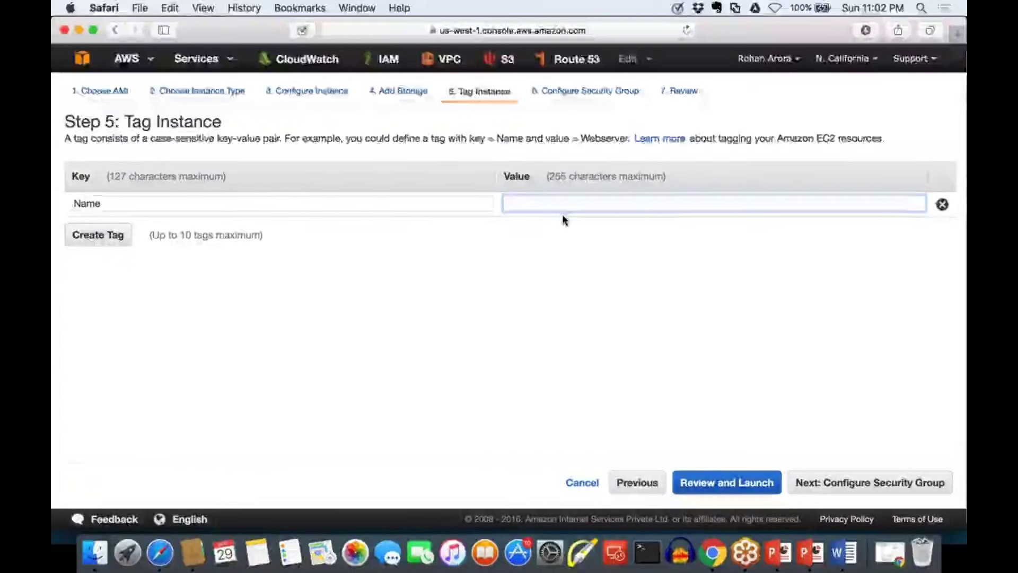
type("web server")
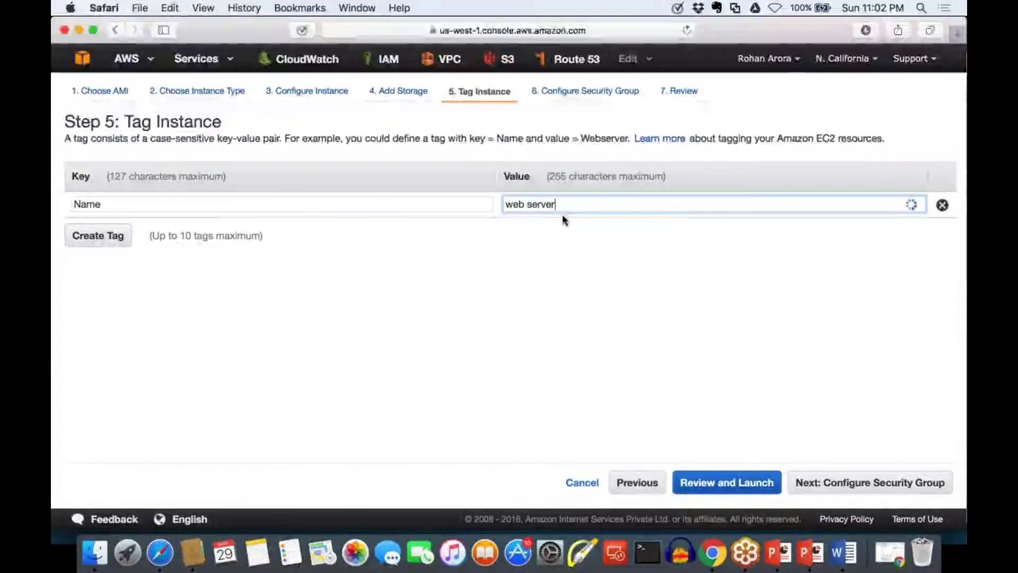
Replace the default security group name with 'windows server sg'
left_click(853, 486)
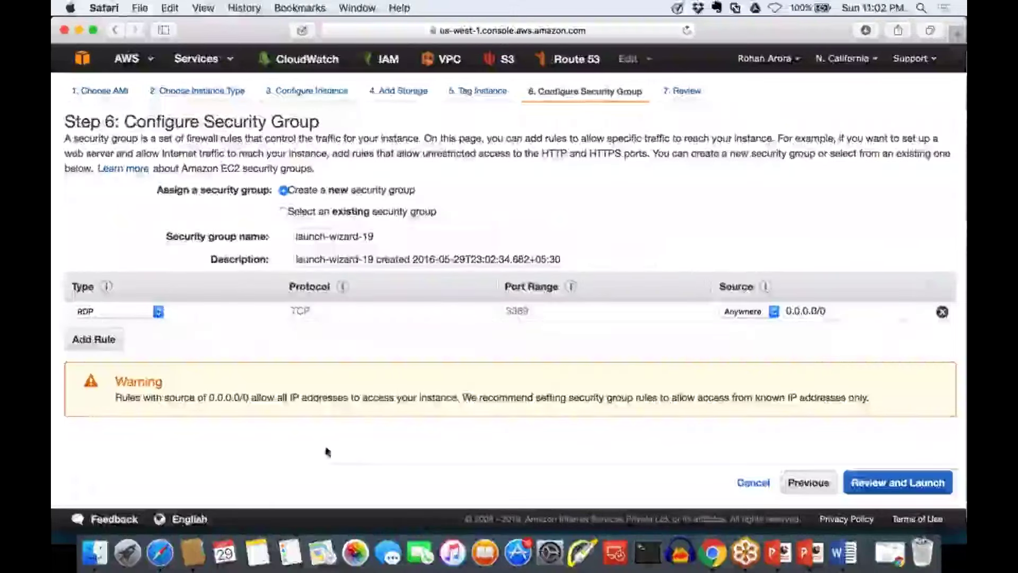
triple_click(339, 237)
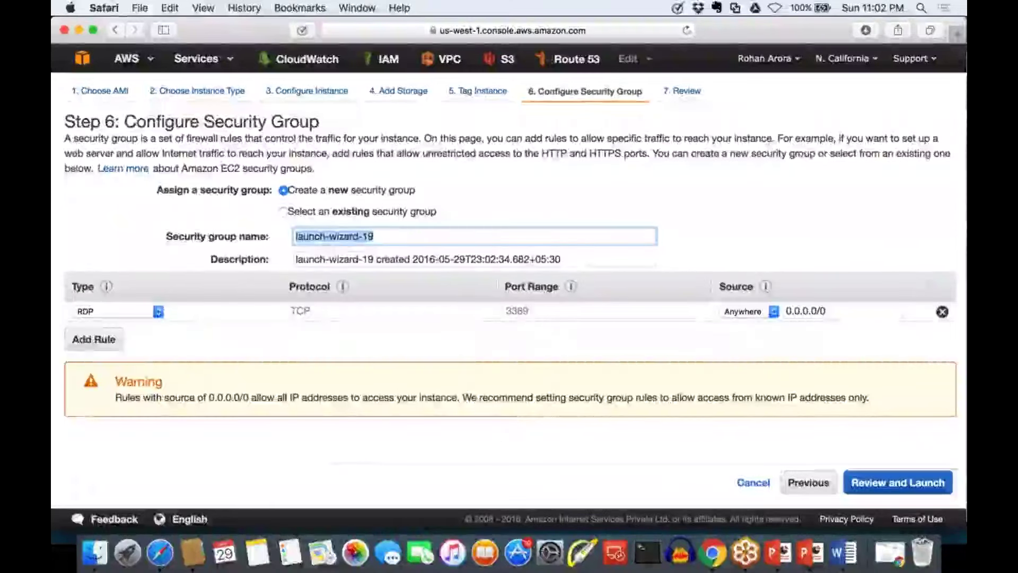
type("wondowd")
key("BackSpace")
key("BackSpace")
key("BackSpace")
key("BackSpace")
key("BackSpace")
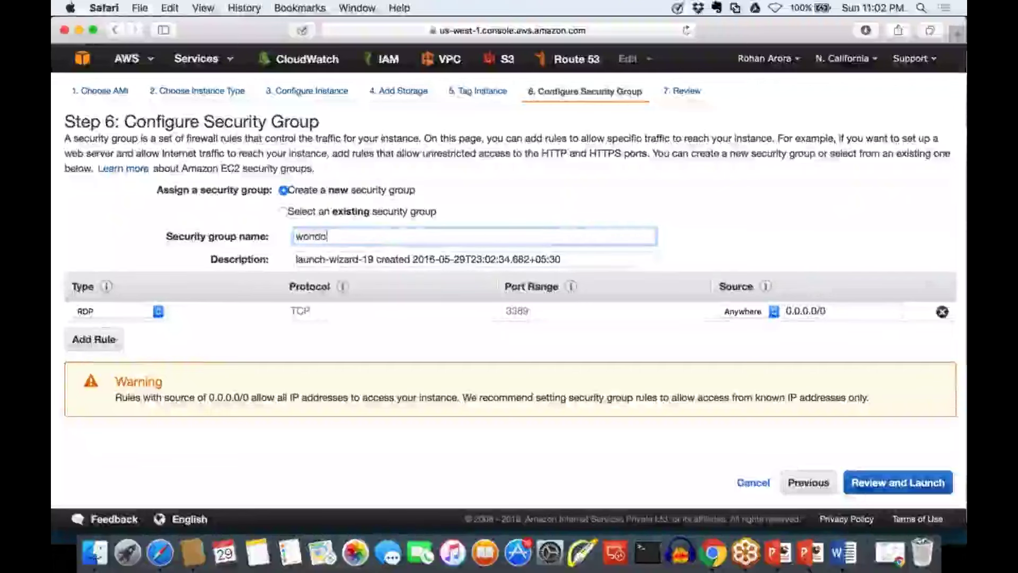
type("in")
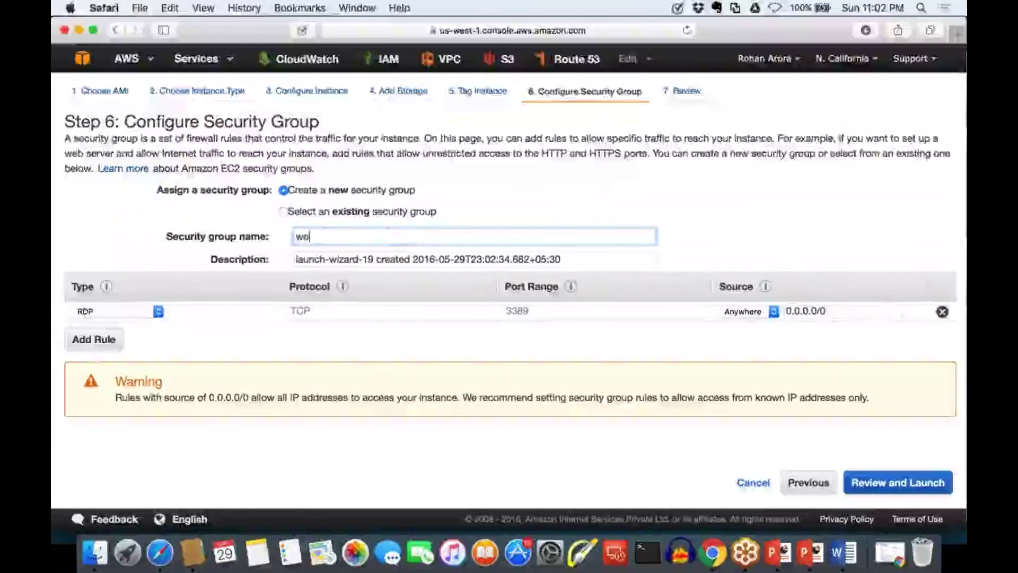
key("BackSpace")
key("BackSpace")
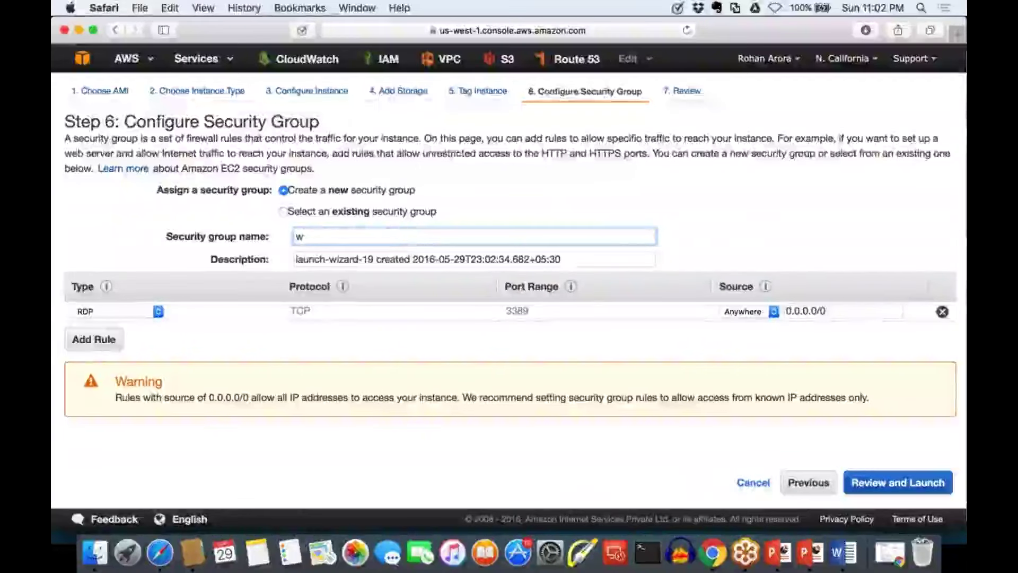
type("indowd")
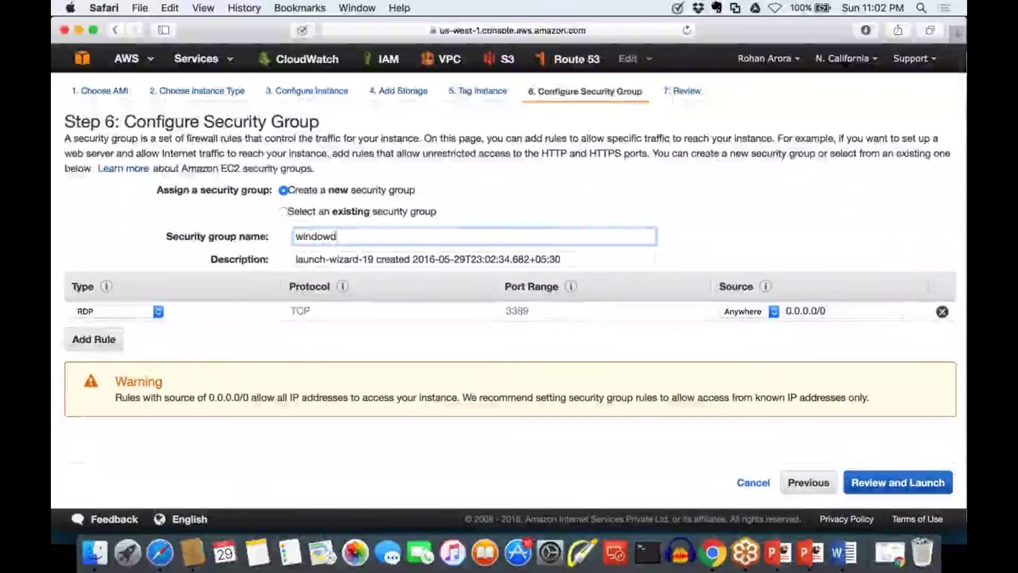
key("BackSpace")
type("s serve")
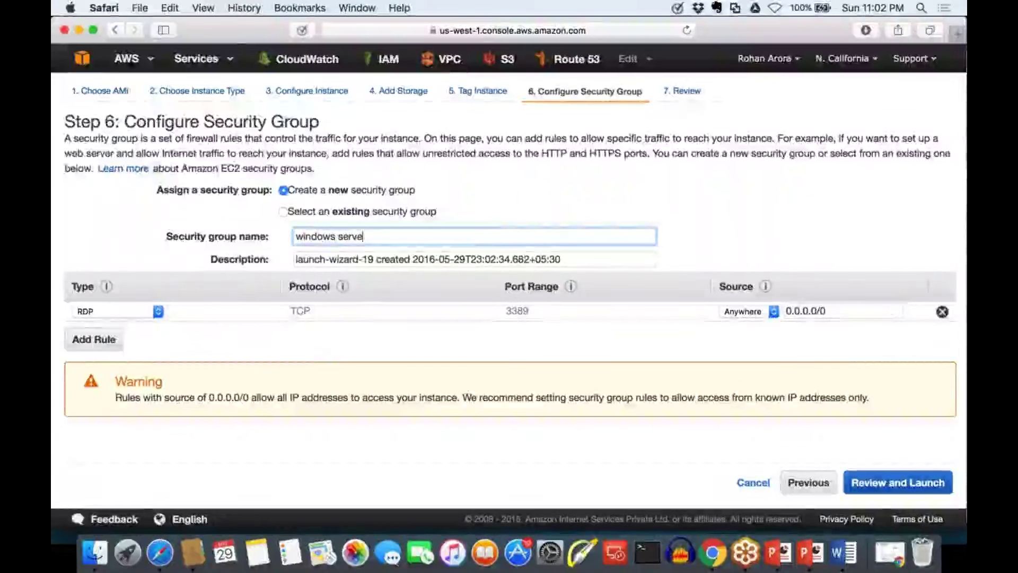
type("r sg")
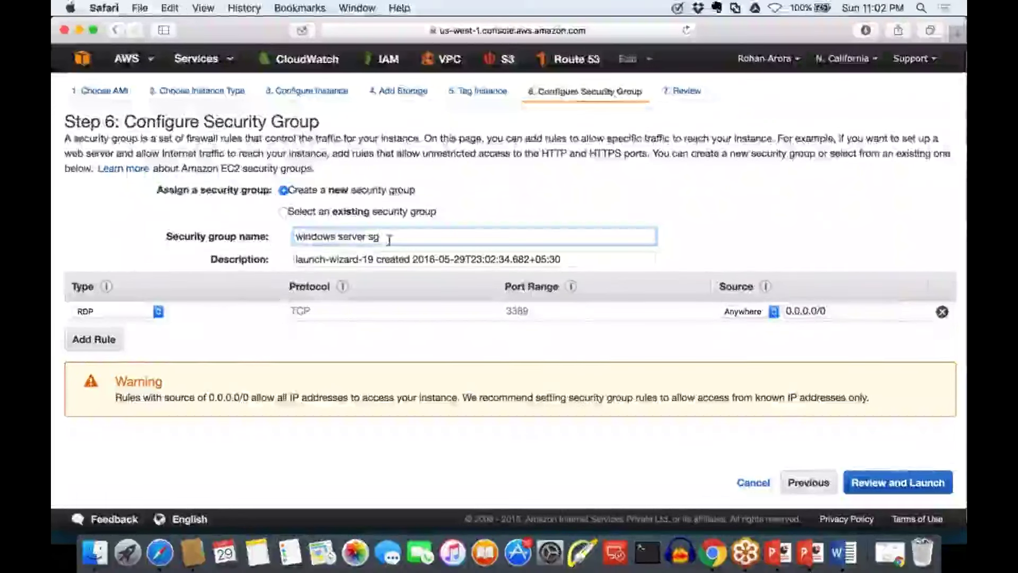
Copy the group name into the Description field, replacing the auto-generated text
key("super+a")
key("super+c")
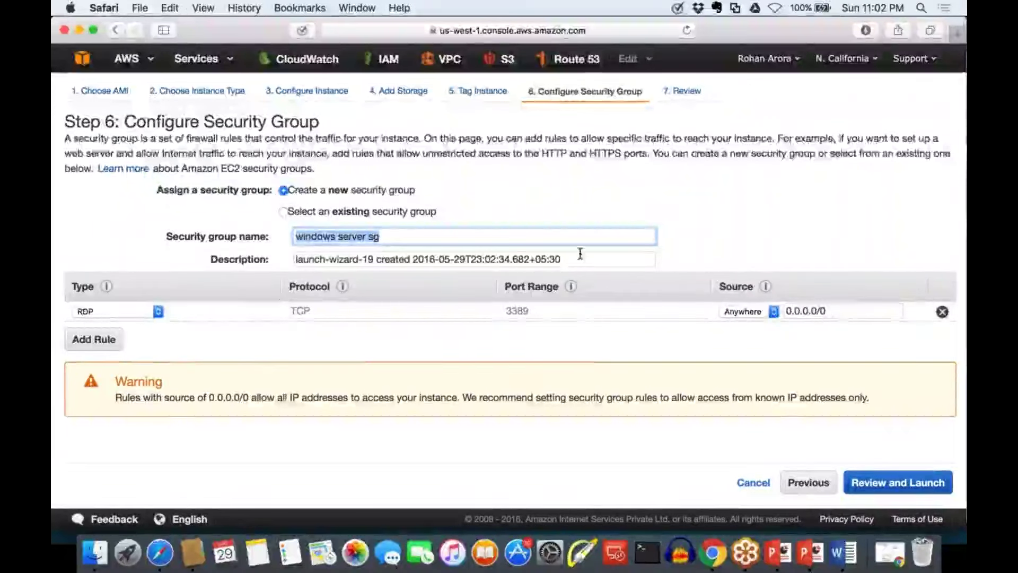
left_click_drag(580, 254, 295, 259)
key("super+v")
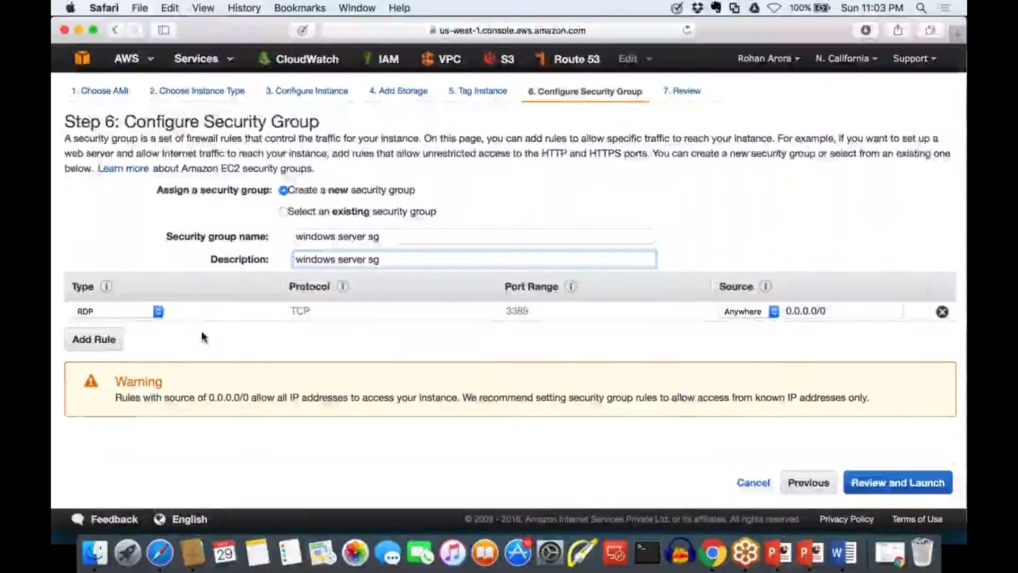
Keep the first rule as RDP on TCP port 3389 with source set to My IP
left_click(153, 312)
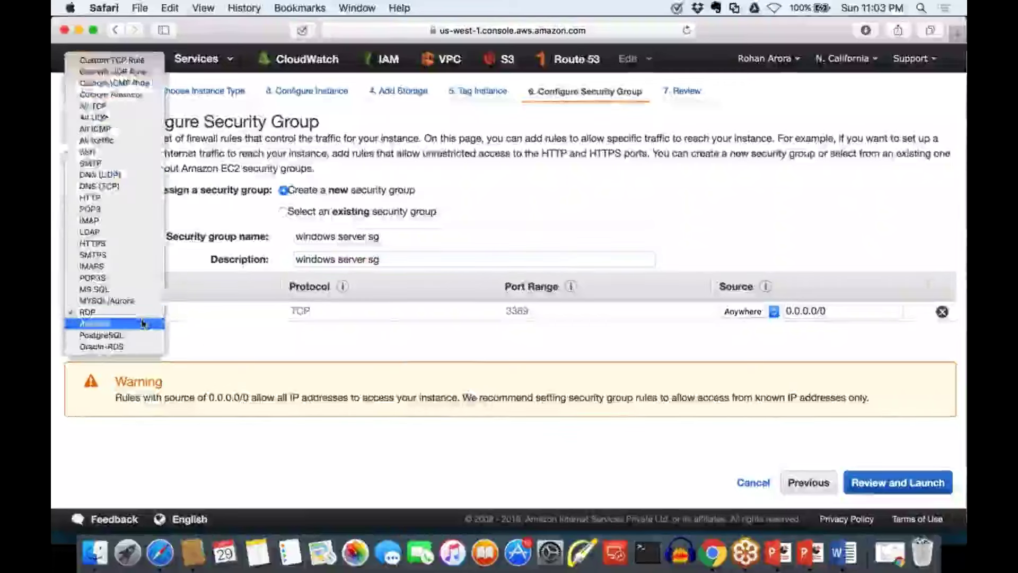
left_click(143, 323)
left_click(145, 312)
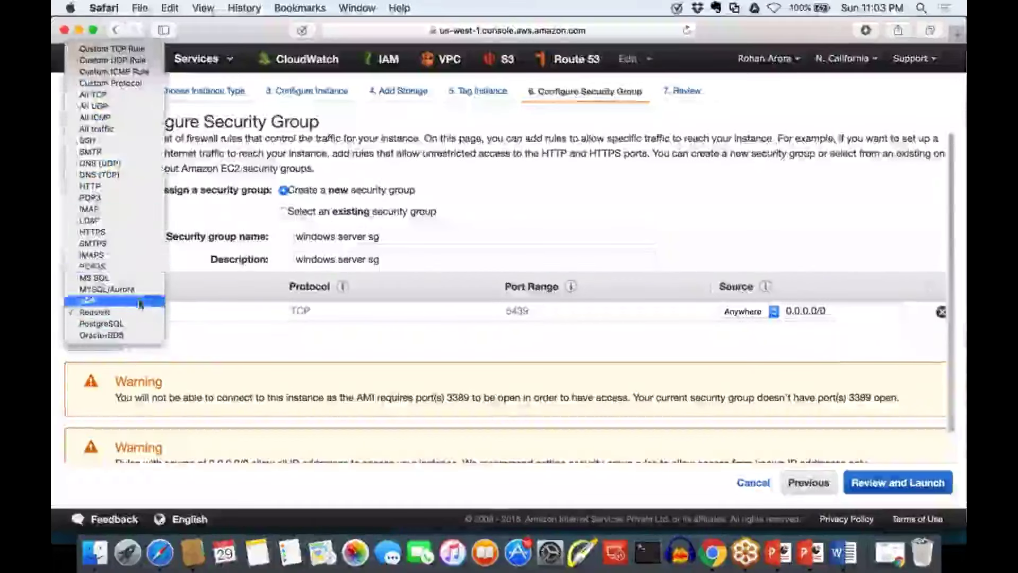
left_click(92, 303)
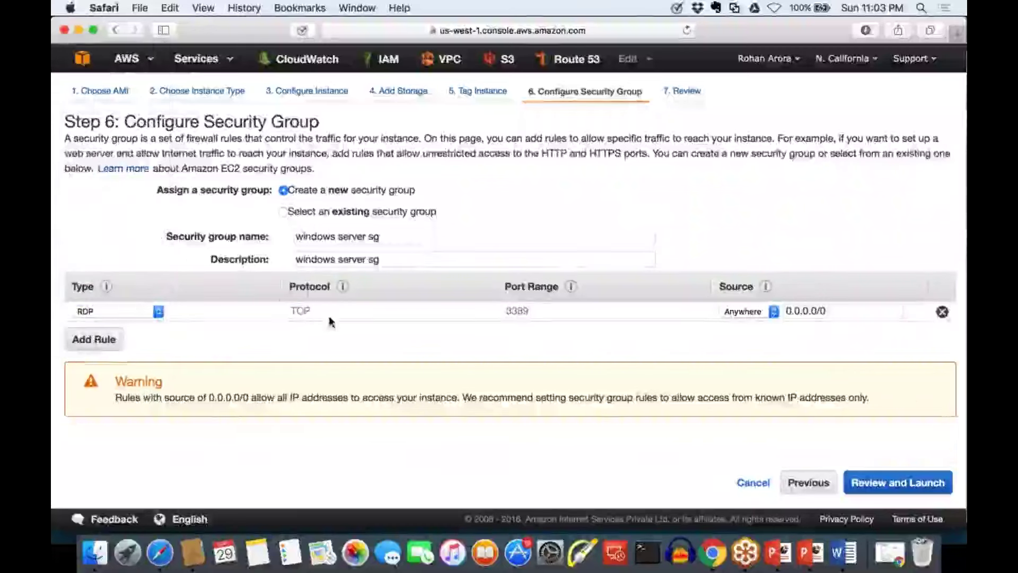
left_click_drag(318, 312, 285, 305)
left_click_drag(538, 312, 486, 306)
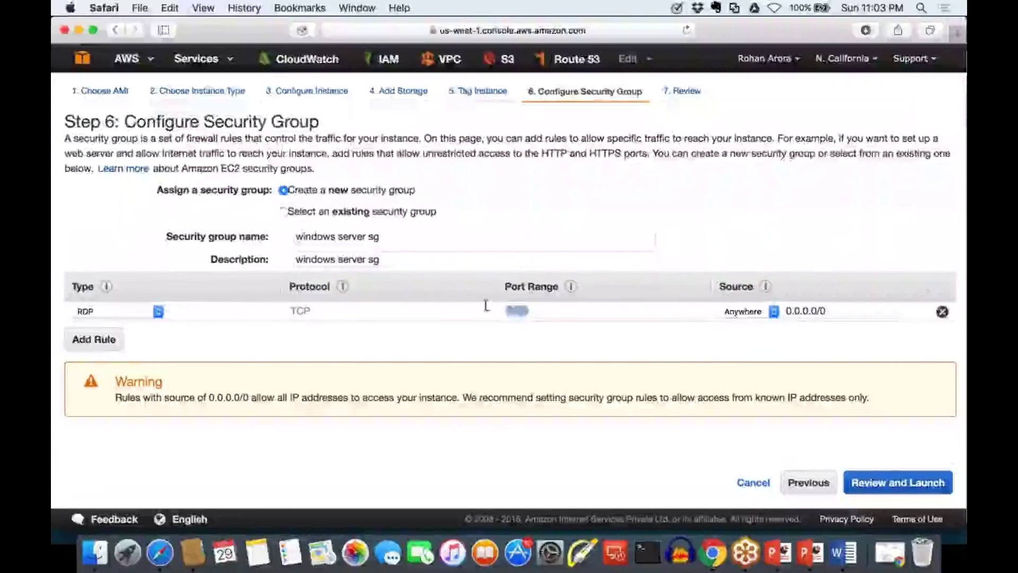
left_click(763, 322)
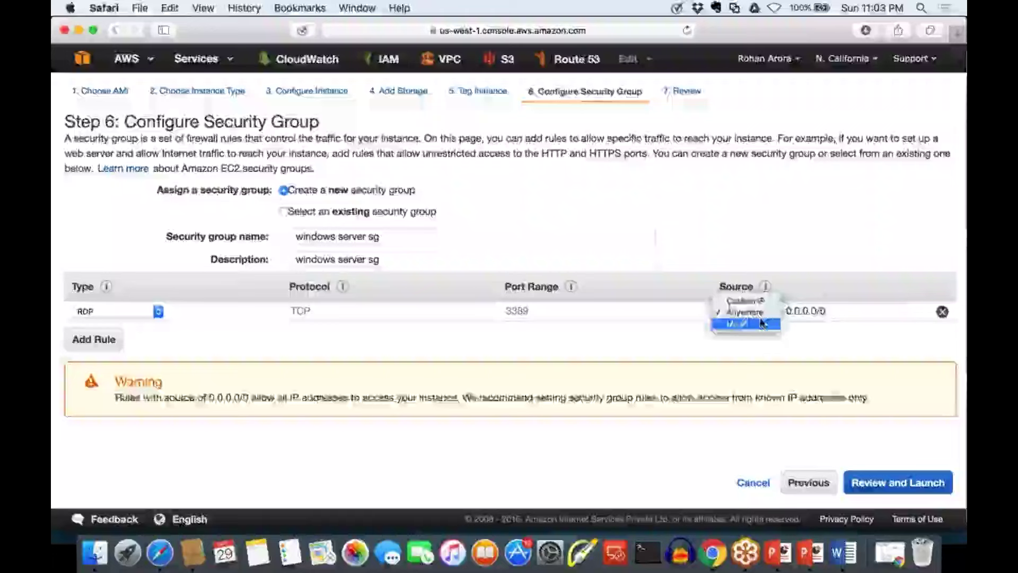
left_click(753, 323)
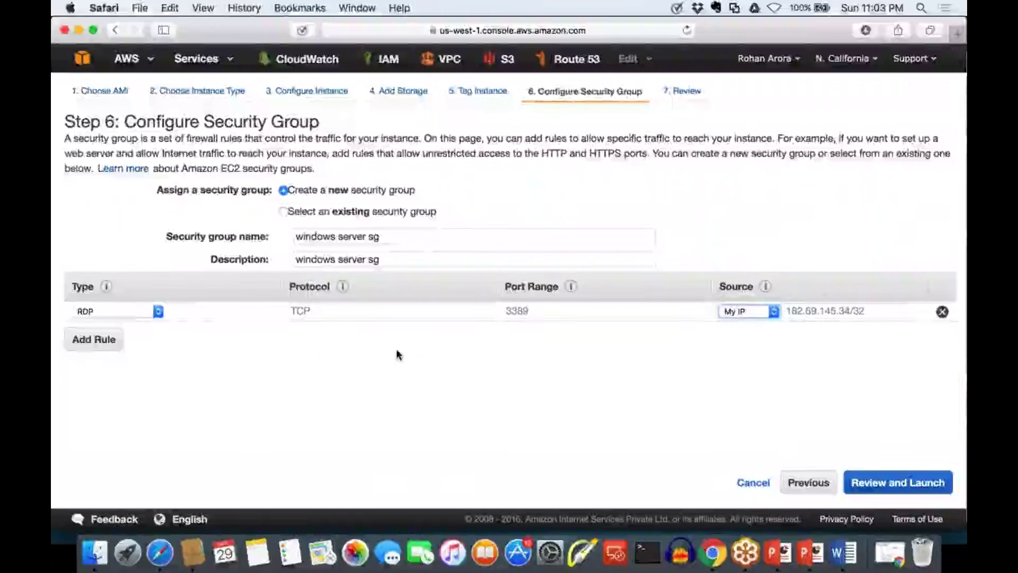
Add two inbound rules: HTTP on port 80 and HTTPS on port 443
left_click(112, 346)
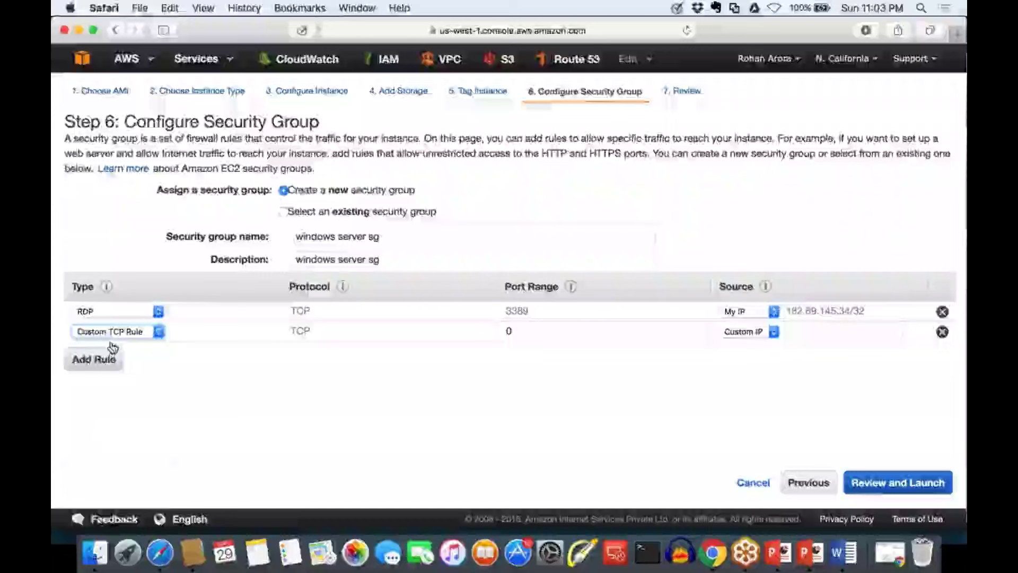
left_click(117, 331)
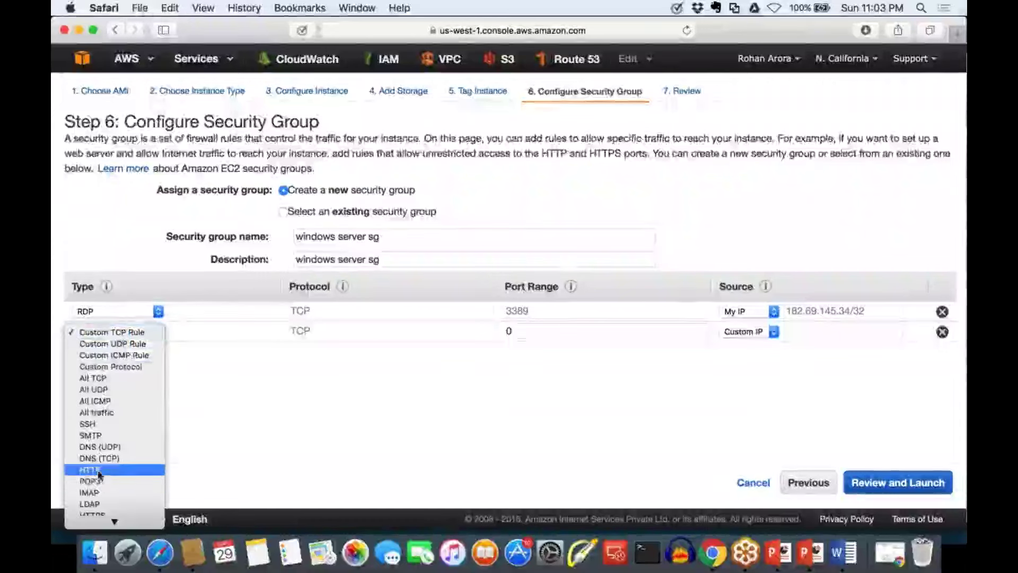
left_click(90, 469)
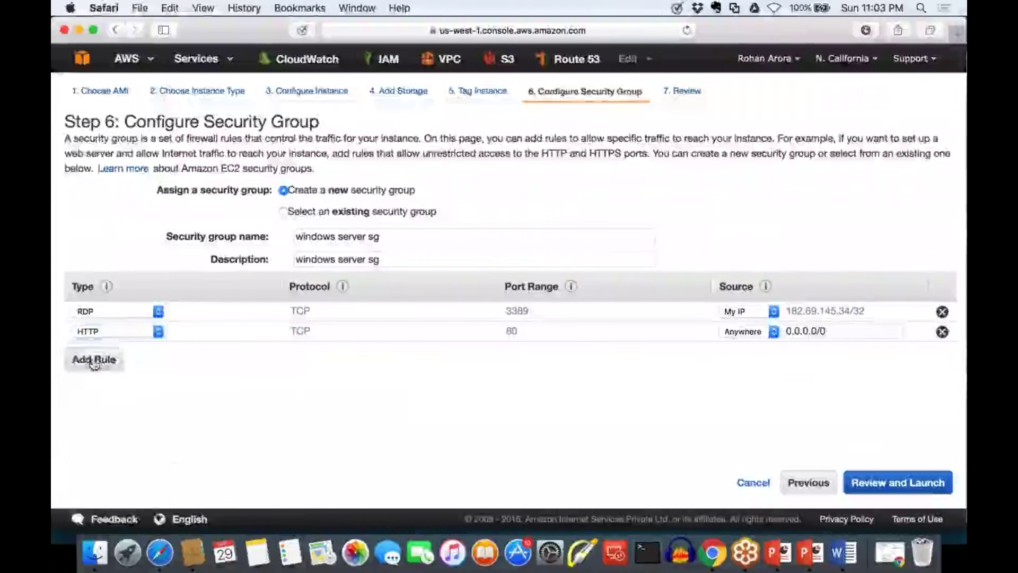
left_click(96, 360)
left_click(114, 351)
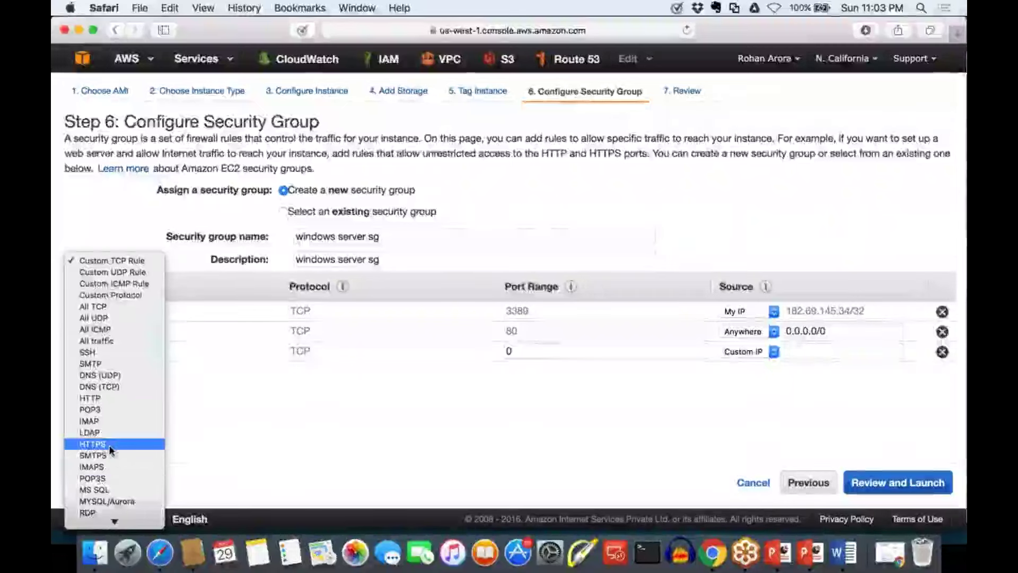
mouse_move(91, 518)
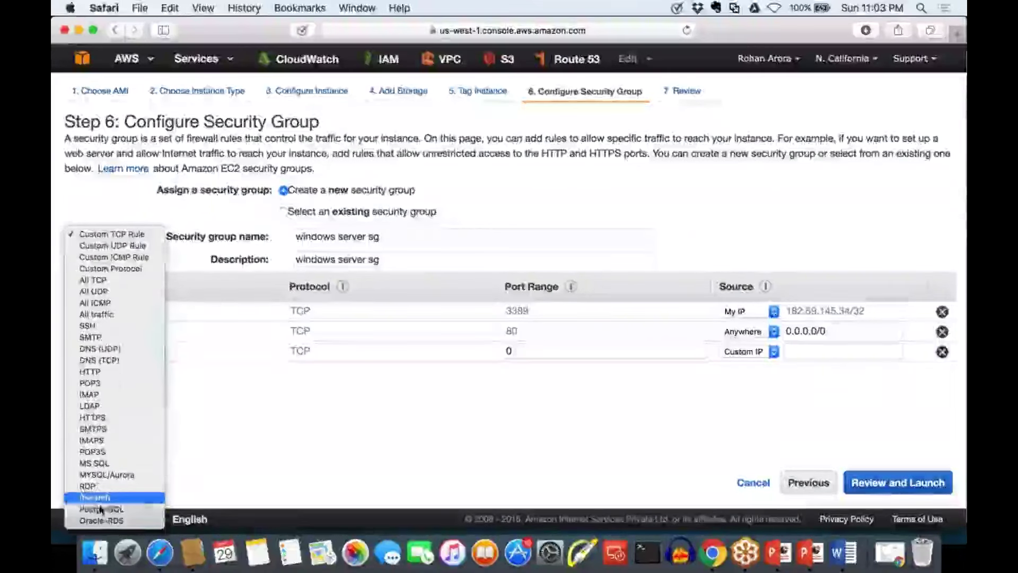
left_click(493, 330)
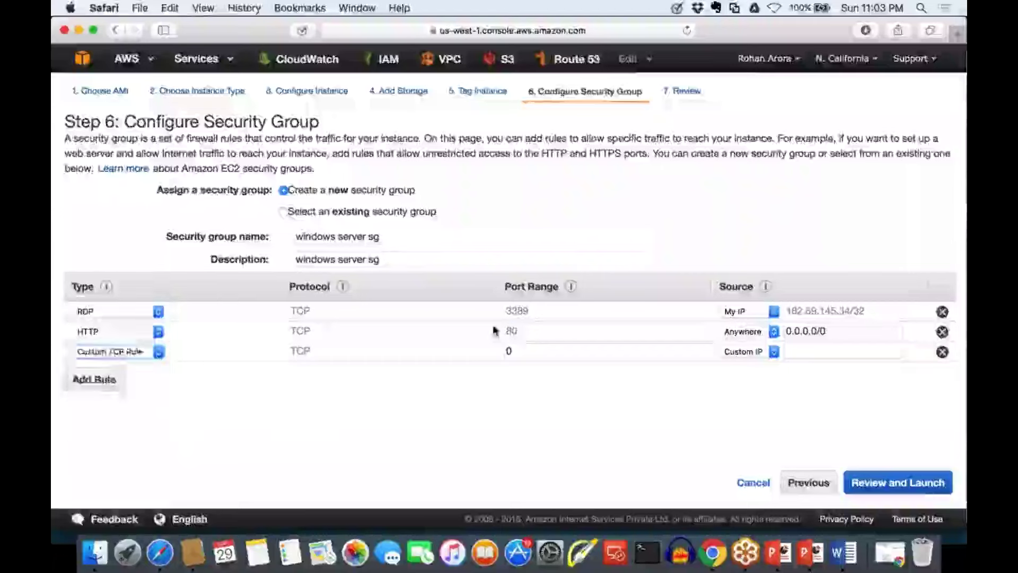
left_click(159, 351)
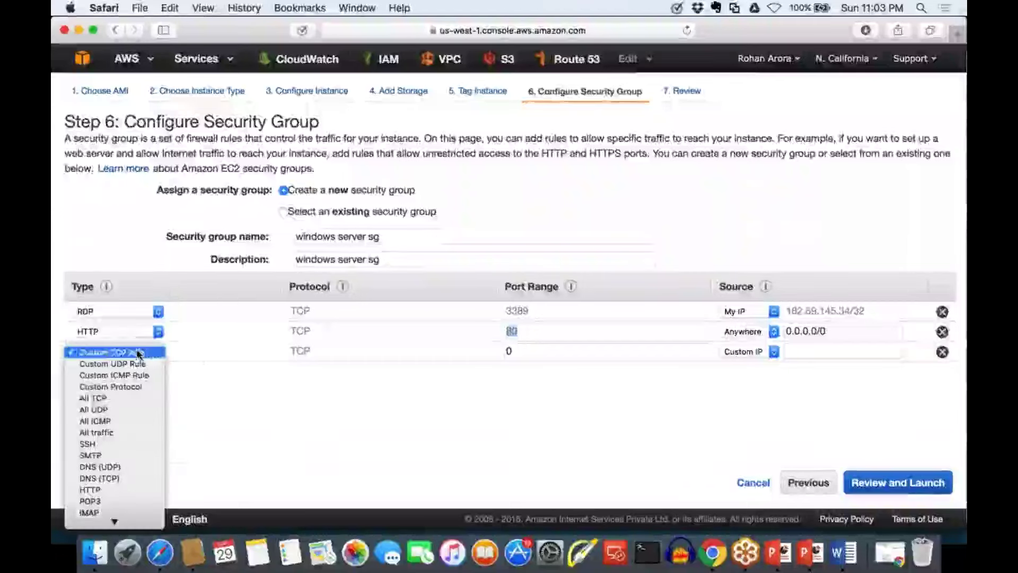
mouse_move(114, 519)
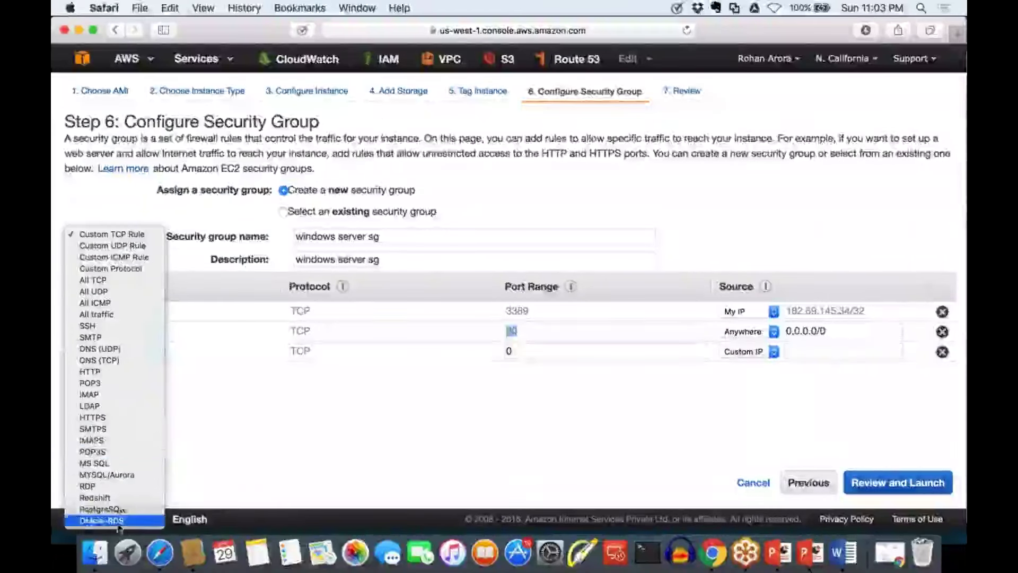
left_click(117, 417)
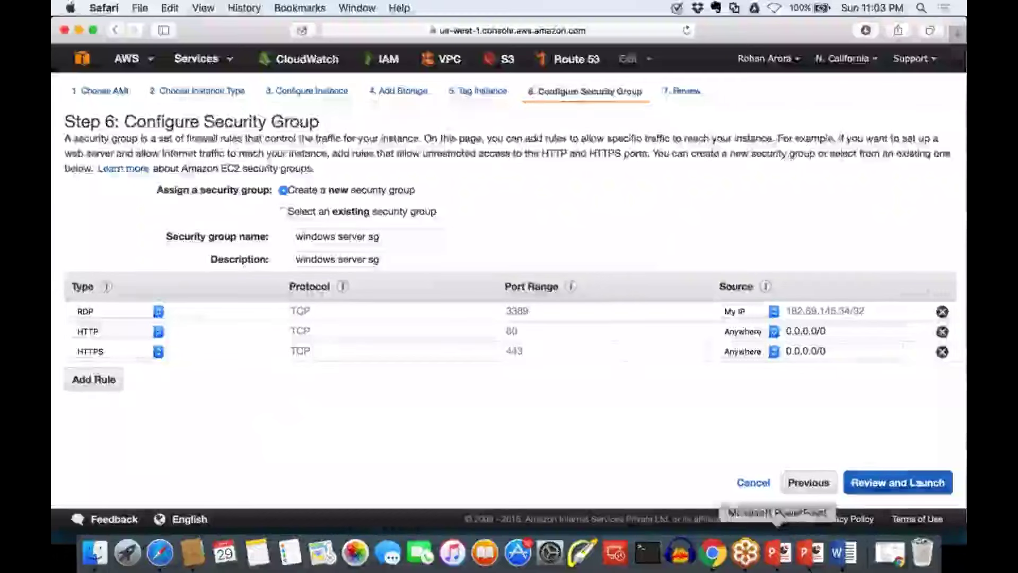
left_click(920, 480)
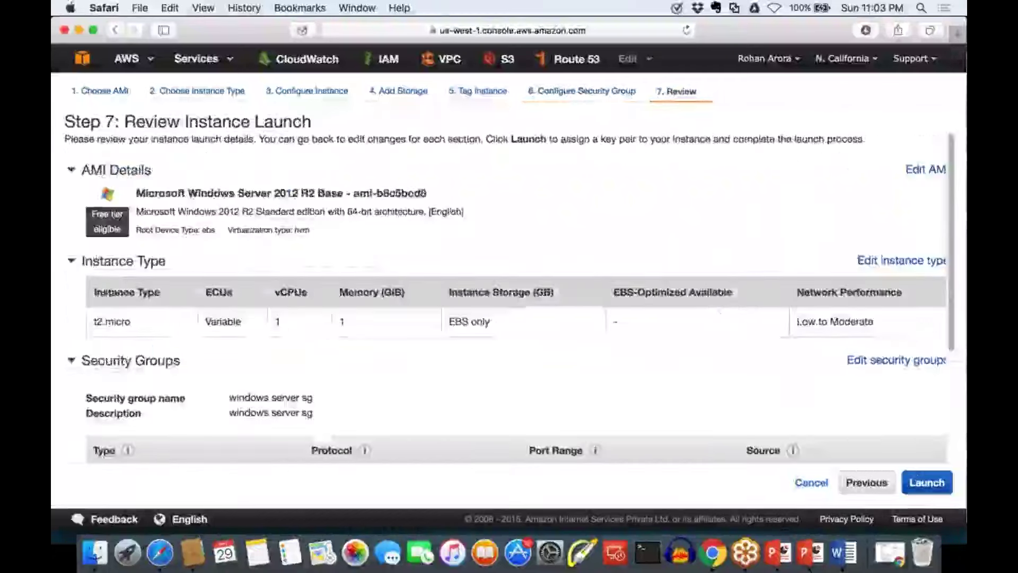
scroll(508, 297, "down", 3)
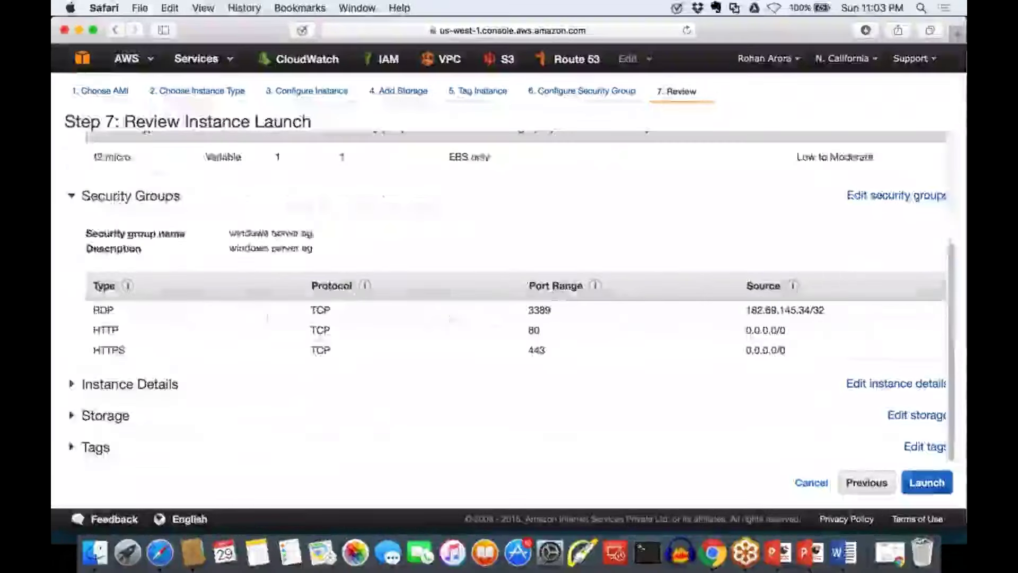
scroll(508, 297, "up", 3)
scroll(508, 297, "down", 2)
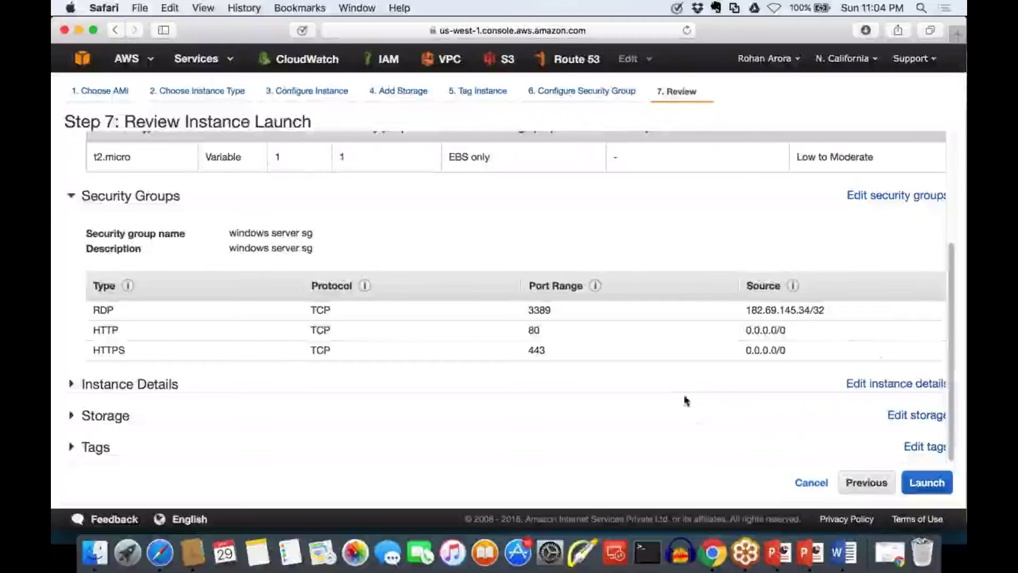
left_click_drag(839, 352, 736, 310)
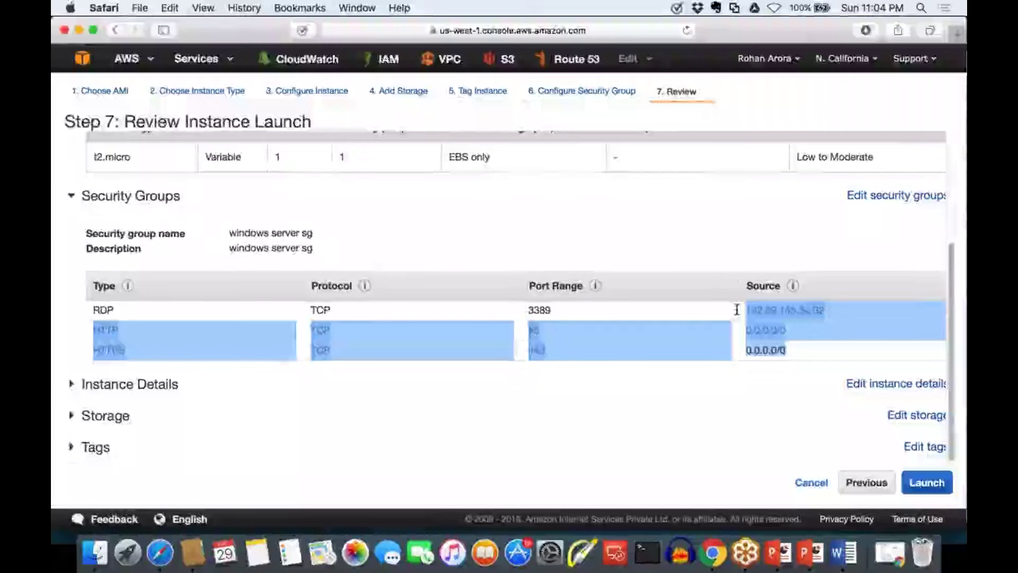
left_click(619, 289)
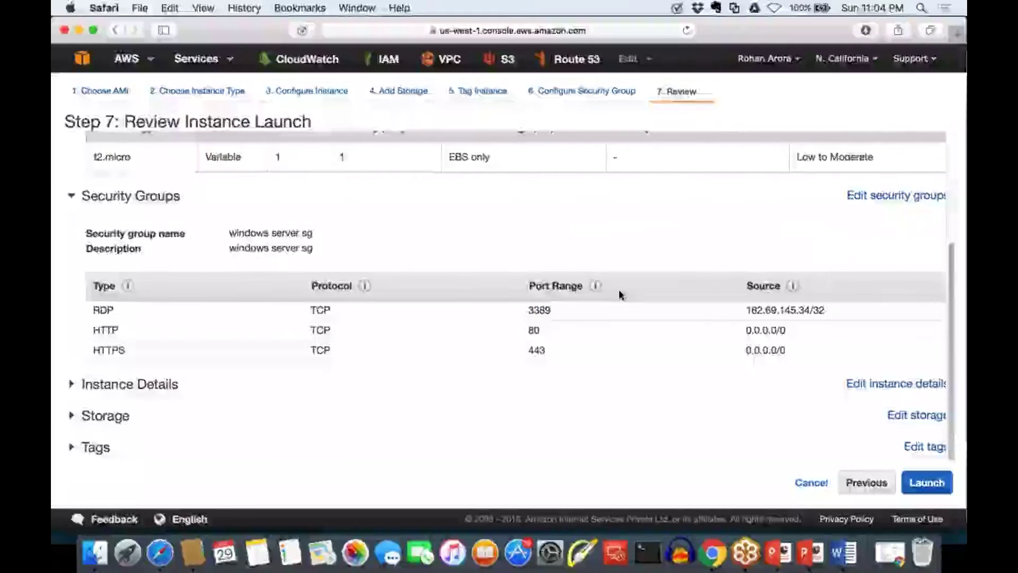
mouse_move(596, 286)
left_click_drag(552, 310, 534, 309)
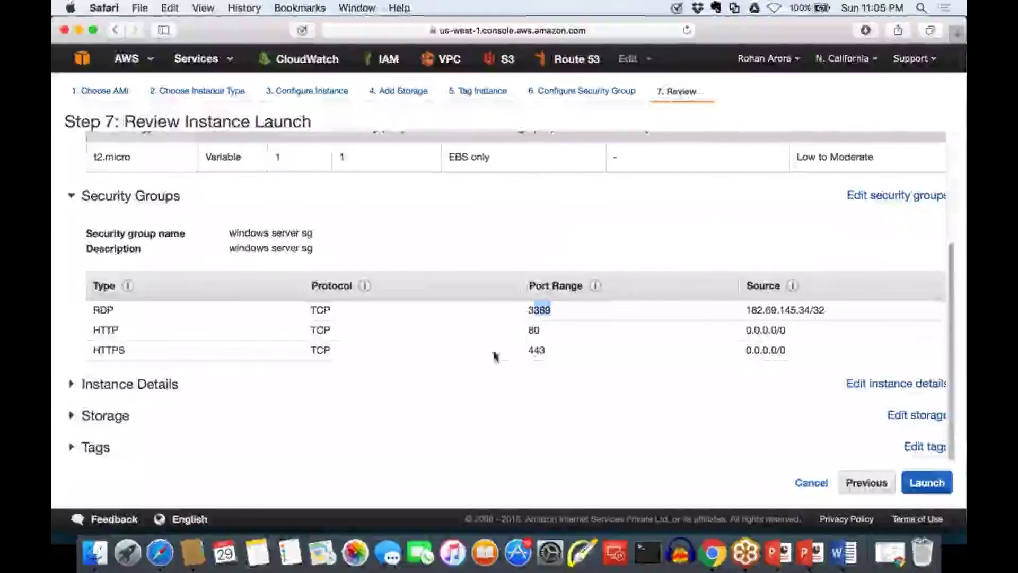
left_click(528, 354)
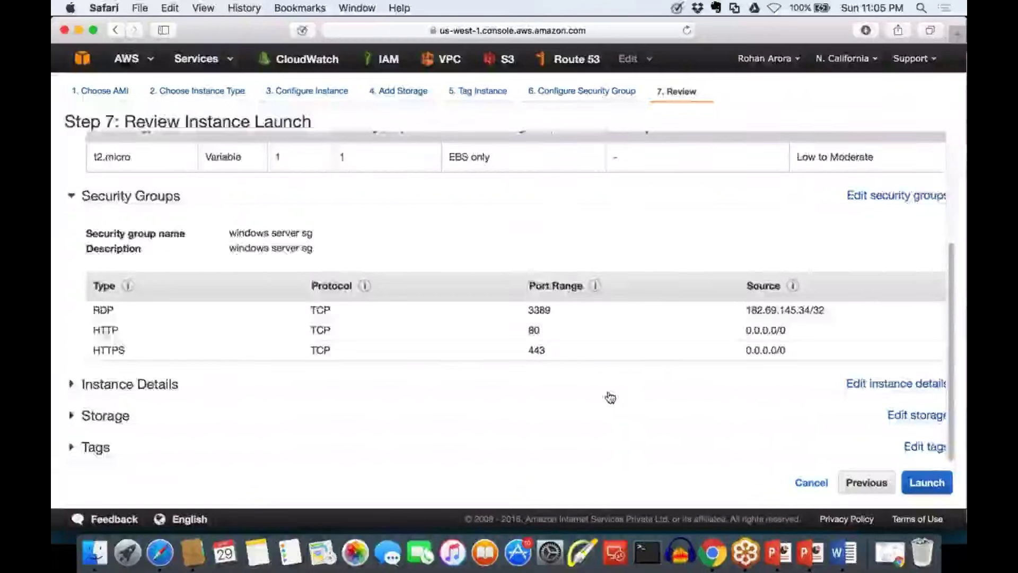
scroll(610, 397, "up", 5)
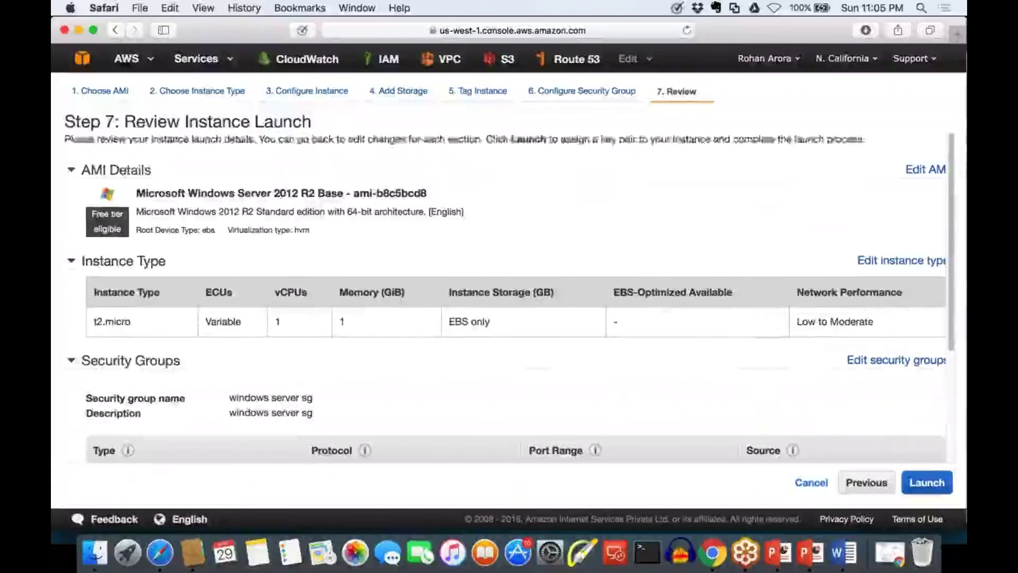
scroll(530, 318, "down", 3)
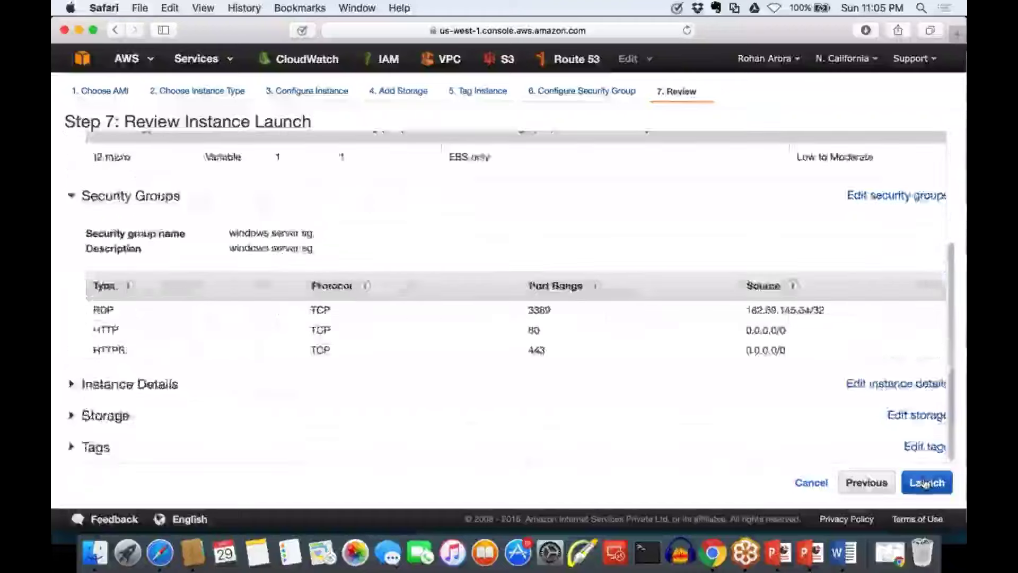
Create and download the new key pair 'webserver-windows-kp', then launch the instance
left_click(925, 483)
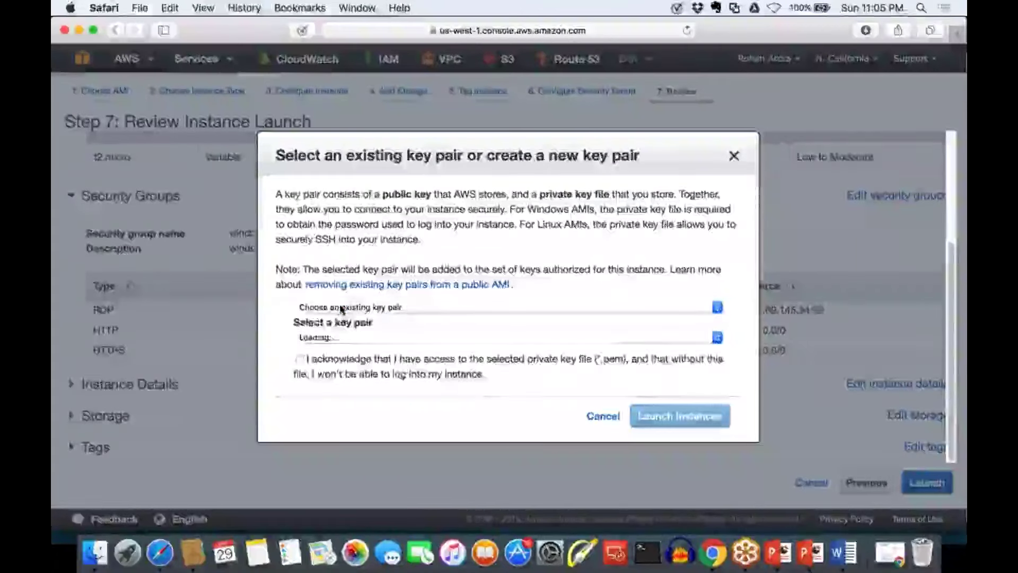
left_click(343, 308)
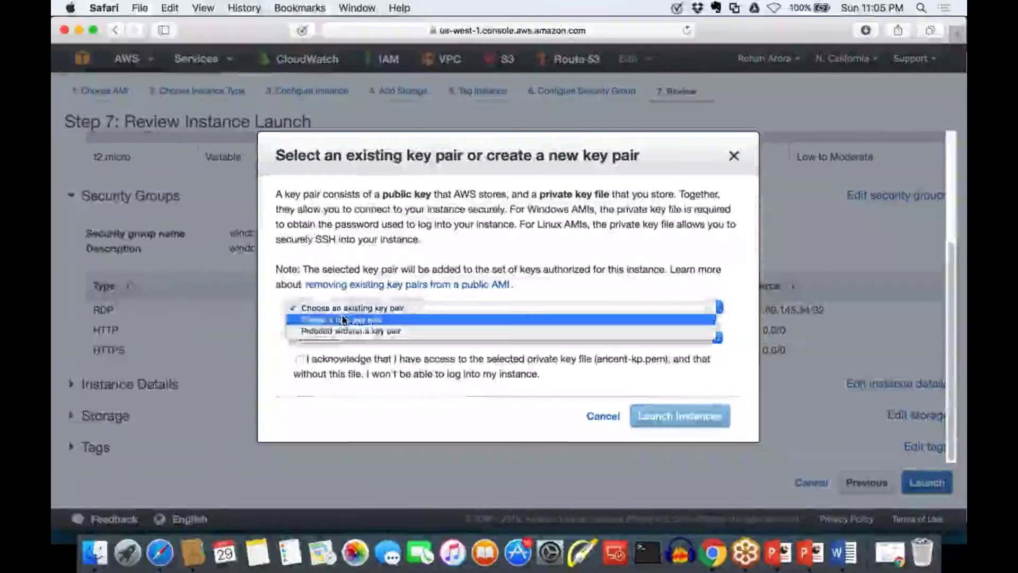
left_click(343, 319)
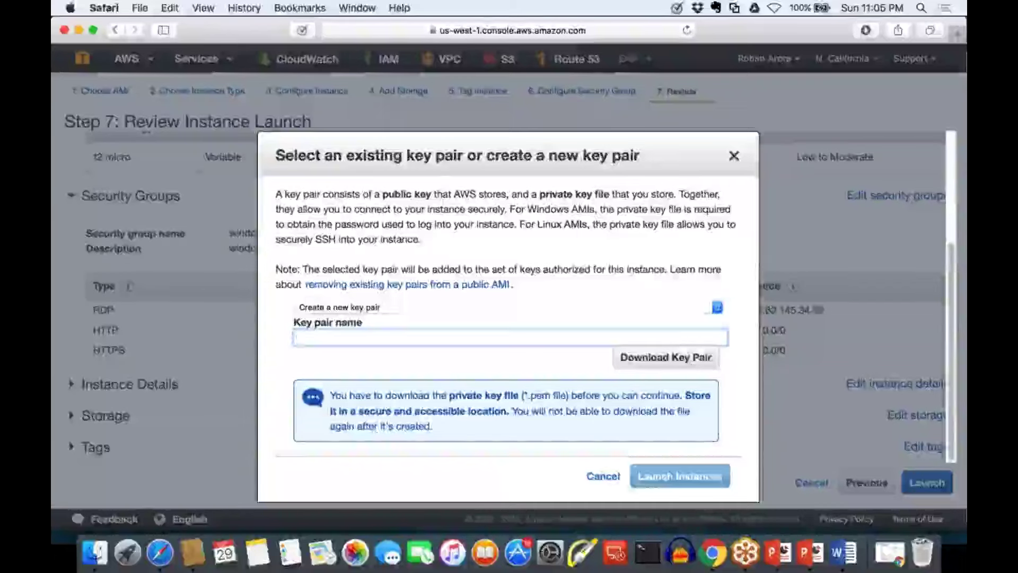
type("webserver")
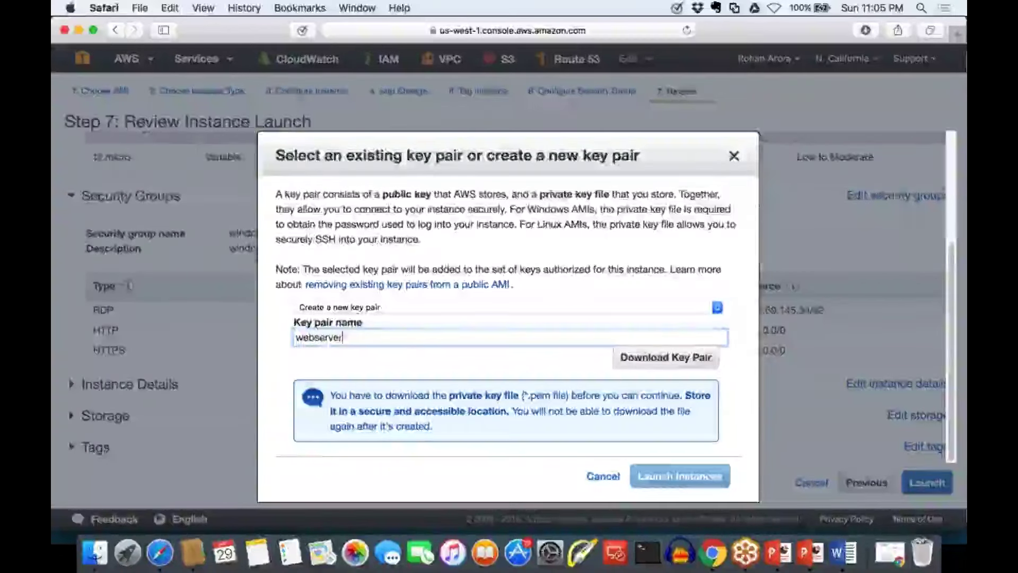
type("-windowb")
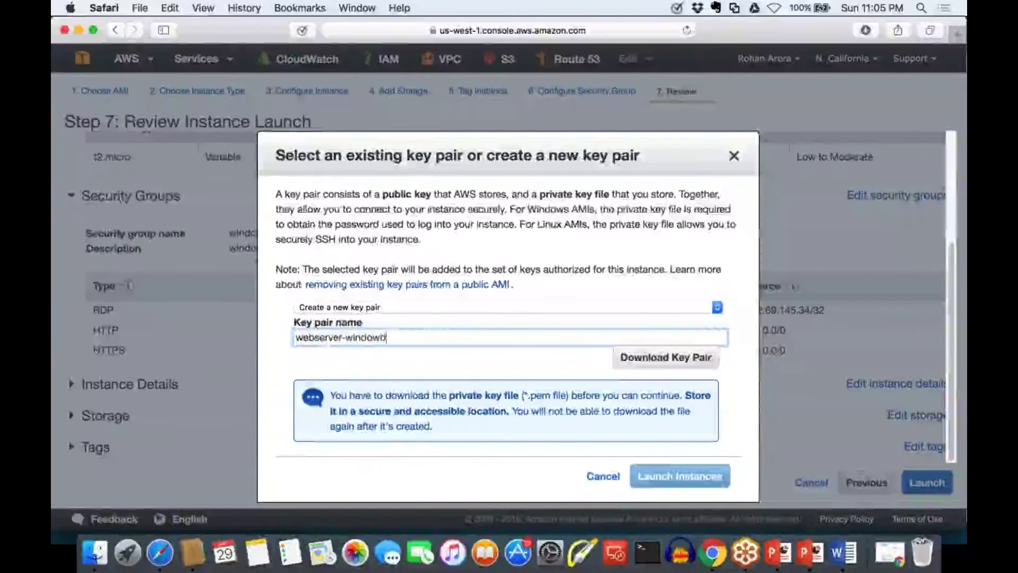
key("BackSpace")
type("s-kp")
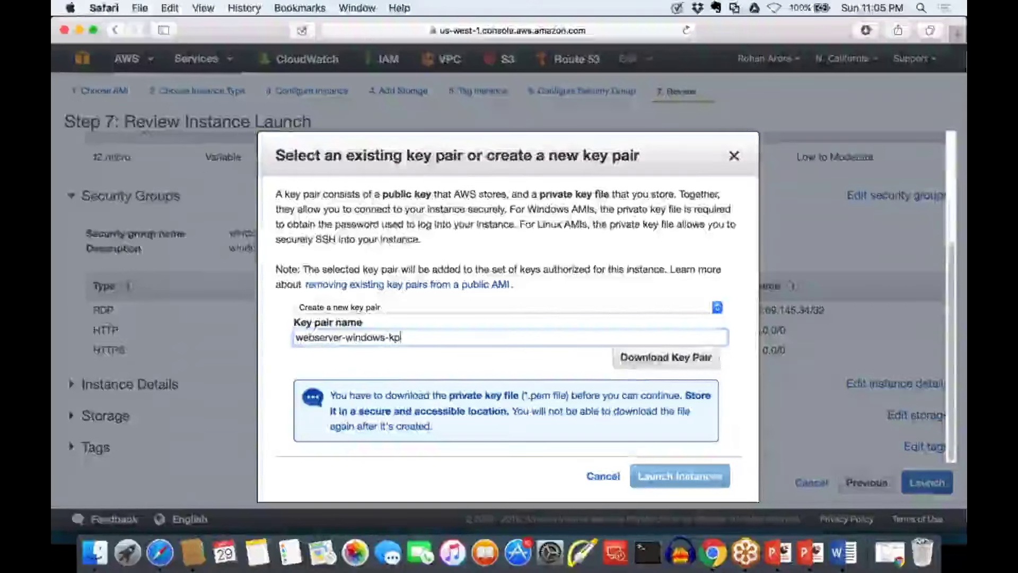
left_click(644, 361)
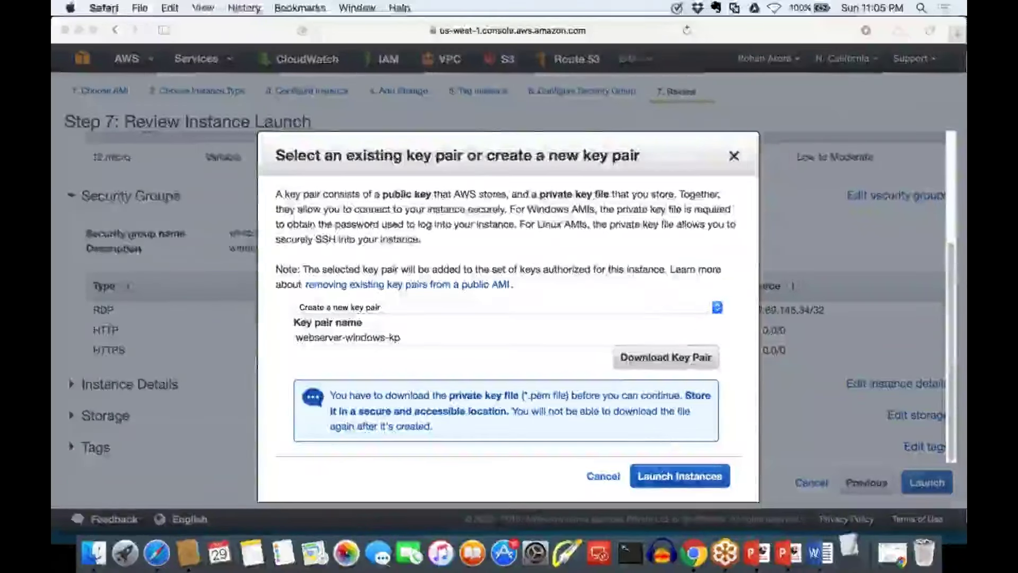
left_click(672, 477)
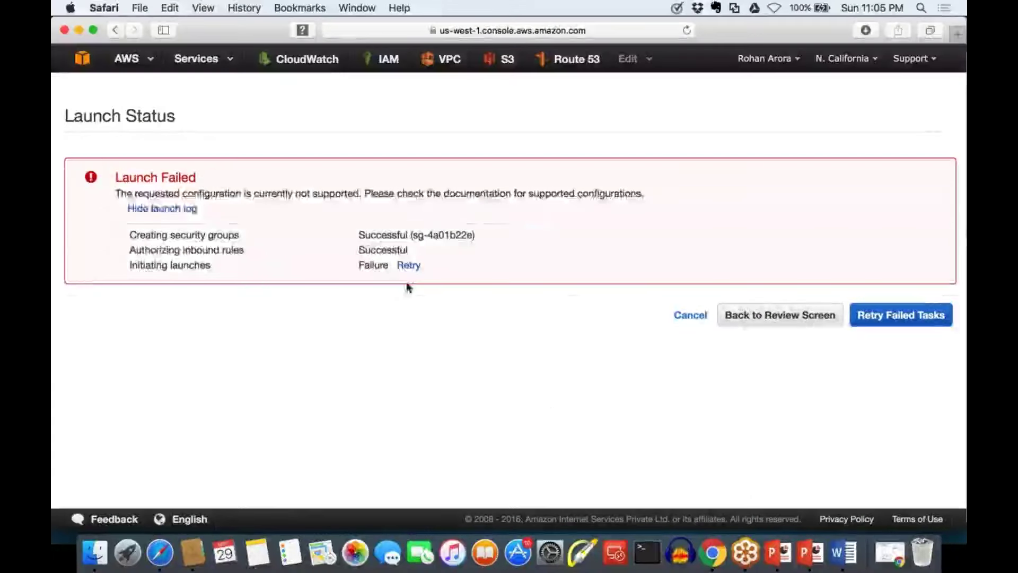
Go back to the instance details step and set Tenancy to Shared
left_click(408, 265)
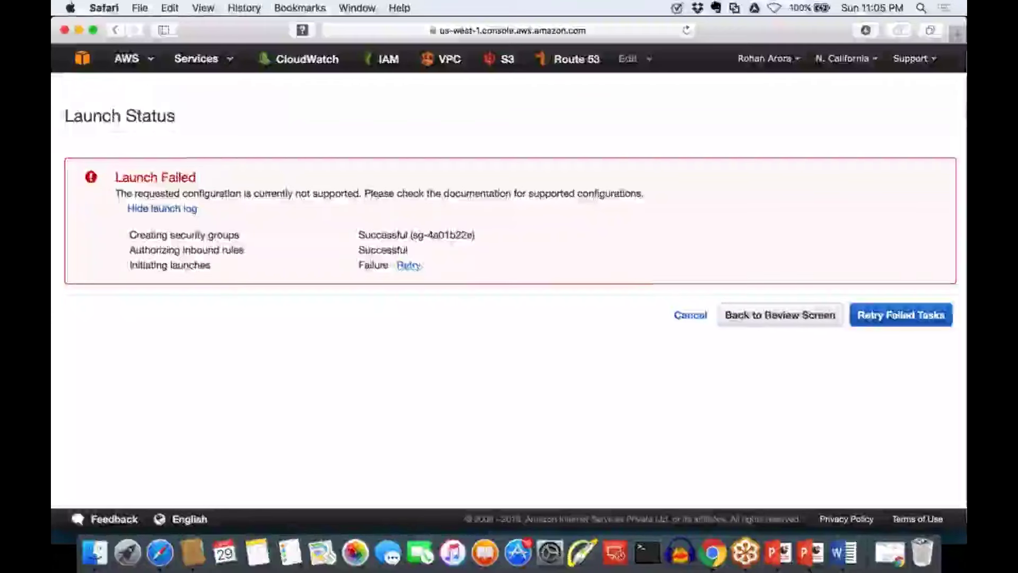
left_click(741, 317)
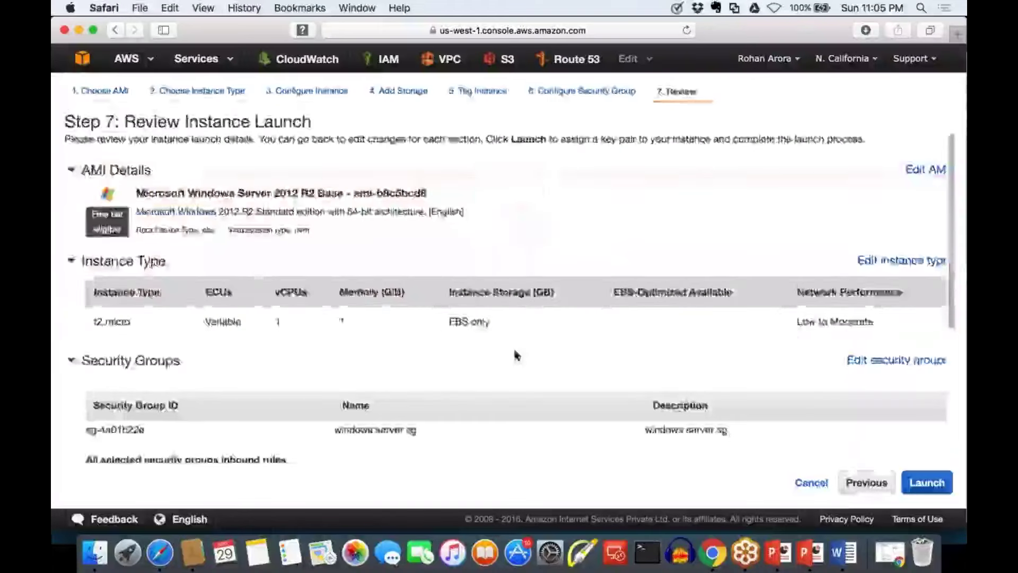
left_click(866, 482)
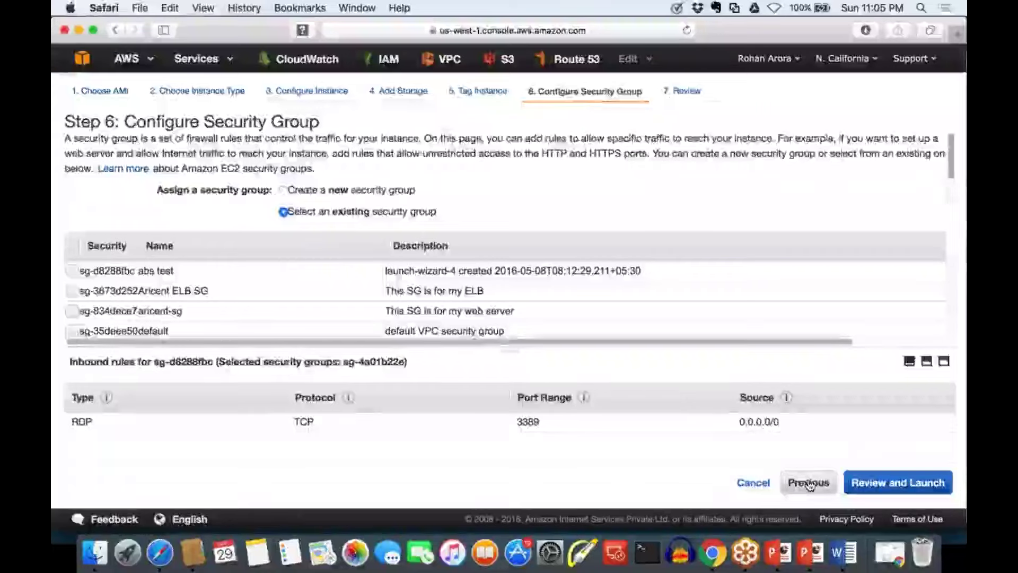
left_click(809, 483)
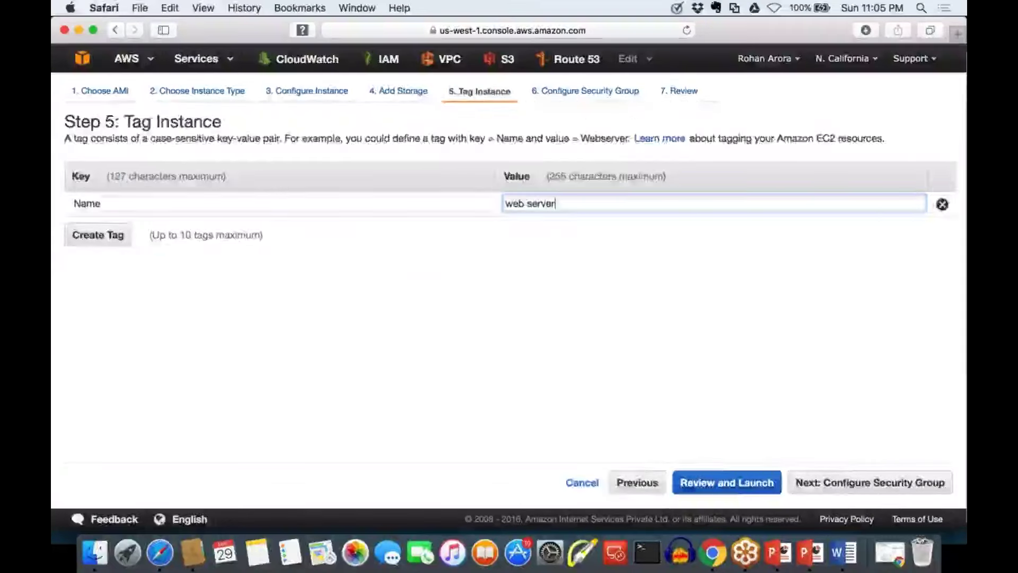
left_click(637, 482)
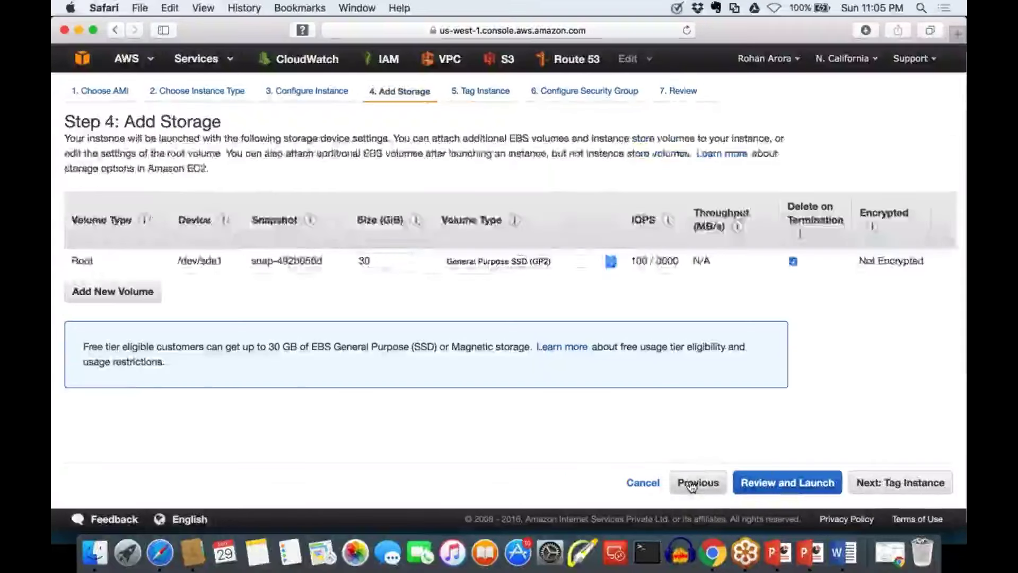
left_click(691, 483)
scroll(591, 432, "down", 3)
left_click(414, 316)
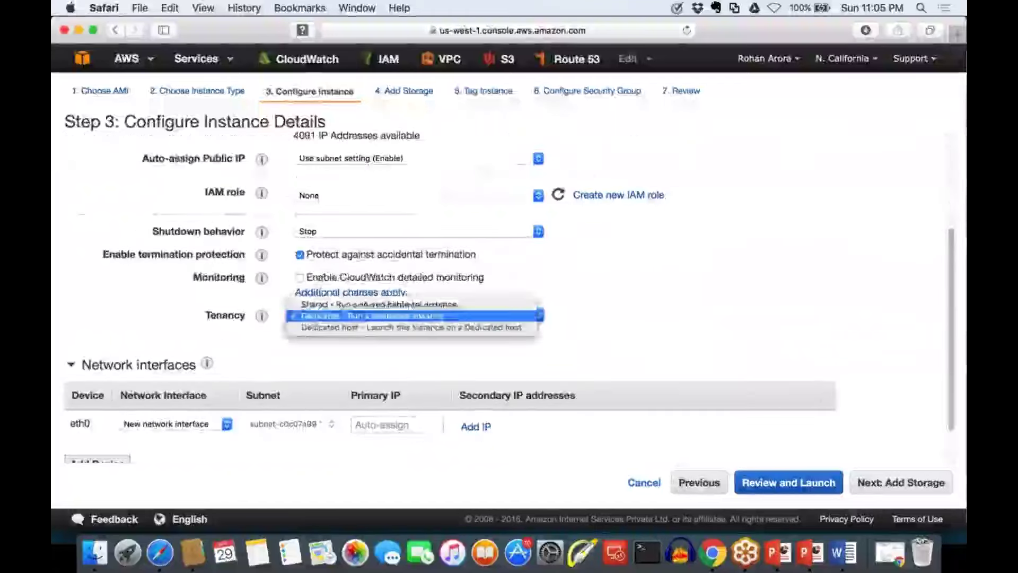
left_click(379, 304)
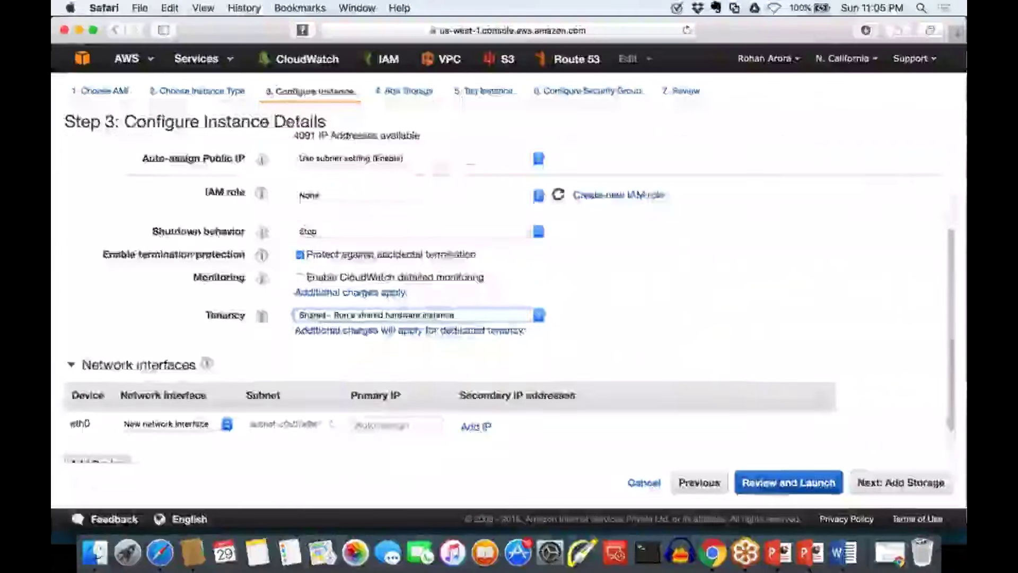
Advance to review and launch with the existing key pair, acknowledging the private key file
left_click(925, 485)
left_click(926, 488)
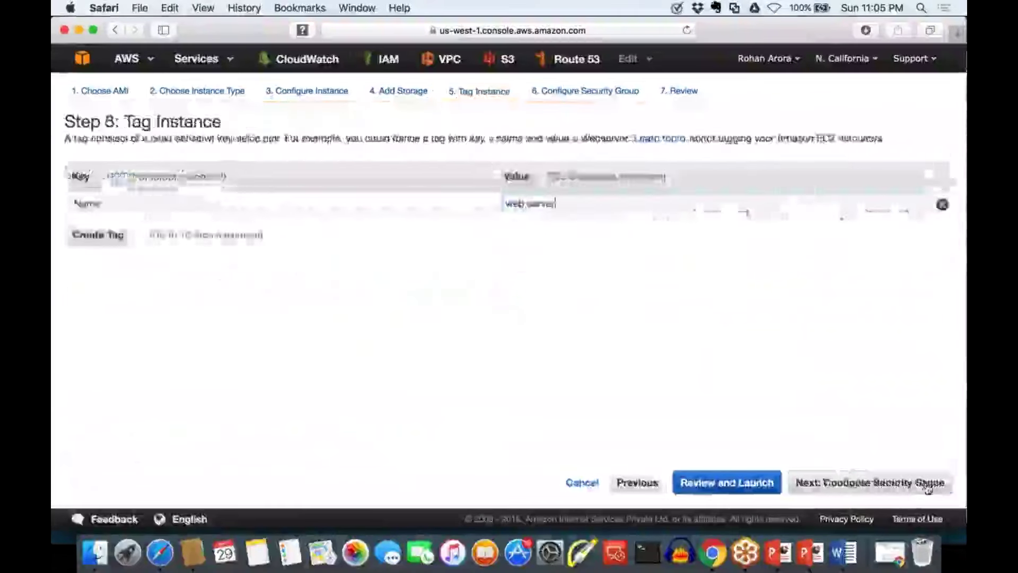
left_click(926, 485)
left_click(925, 484)
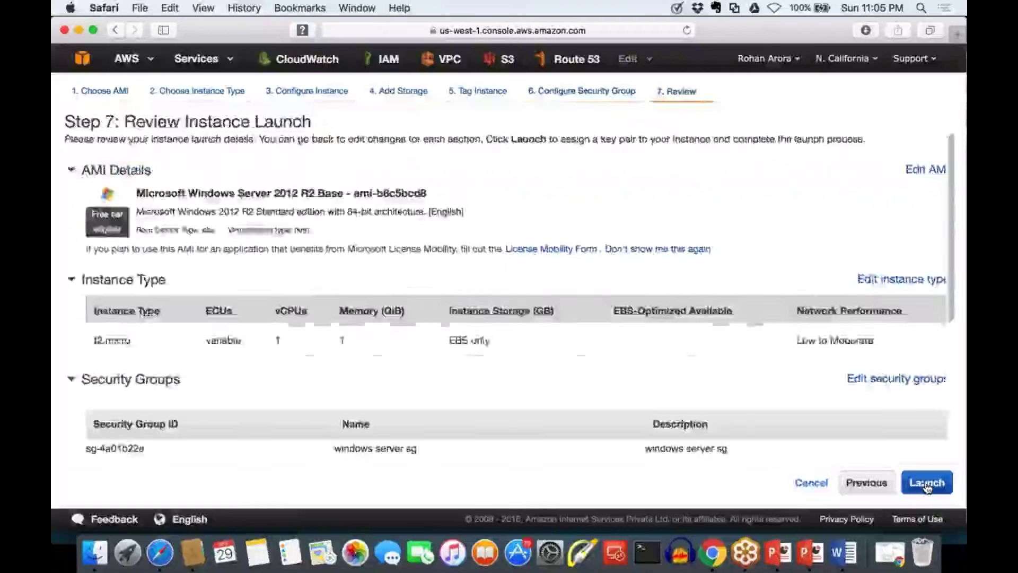
left_click(926, 482)
left_click(304, 360)
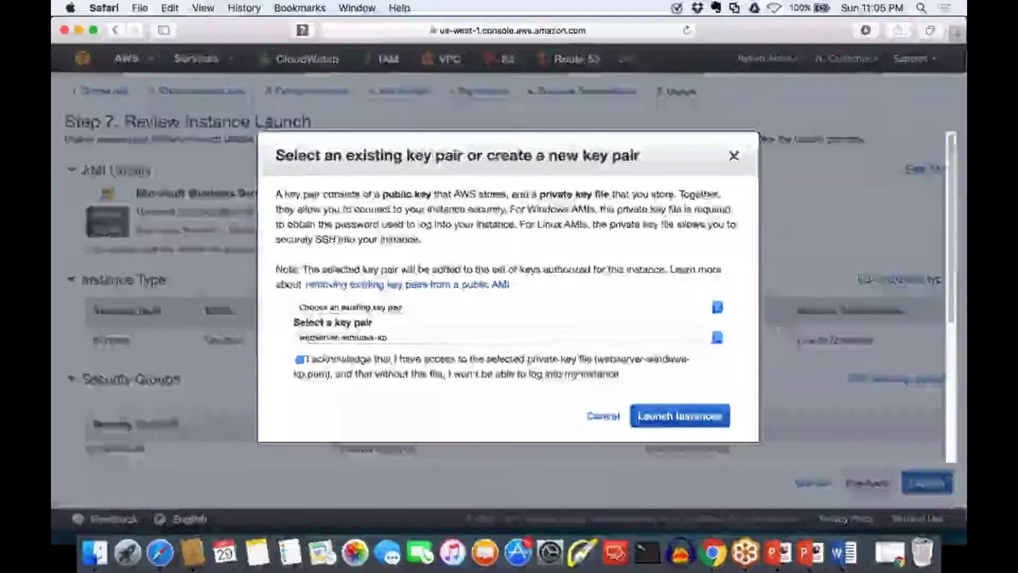
left_click(680, 416)
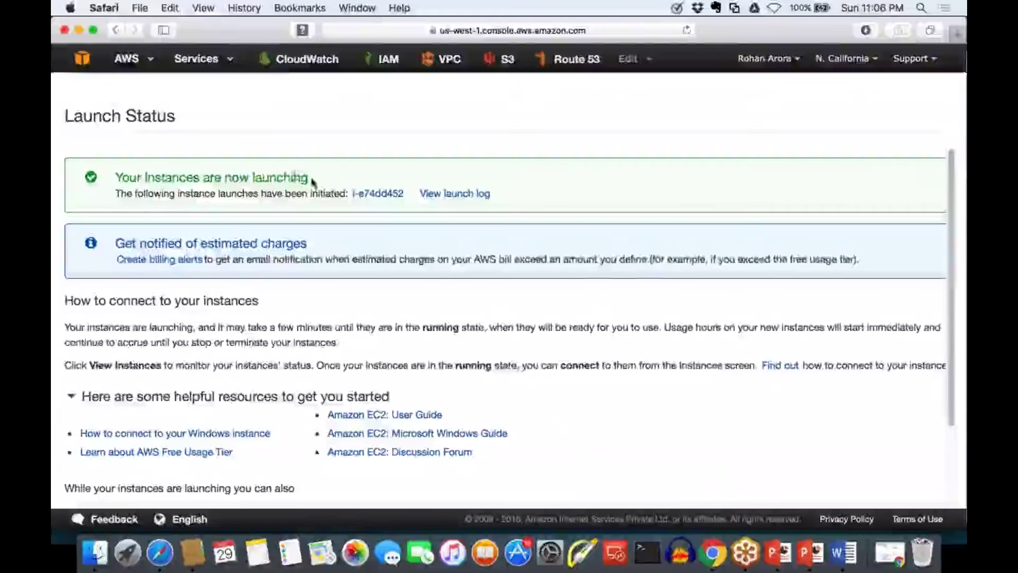
Highlight the 'instances are now launching' message and the new instance ID i-e74dd452
left_click_drag(312, 181, 141, 180)
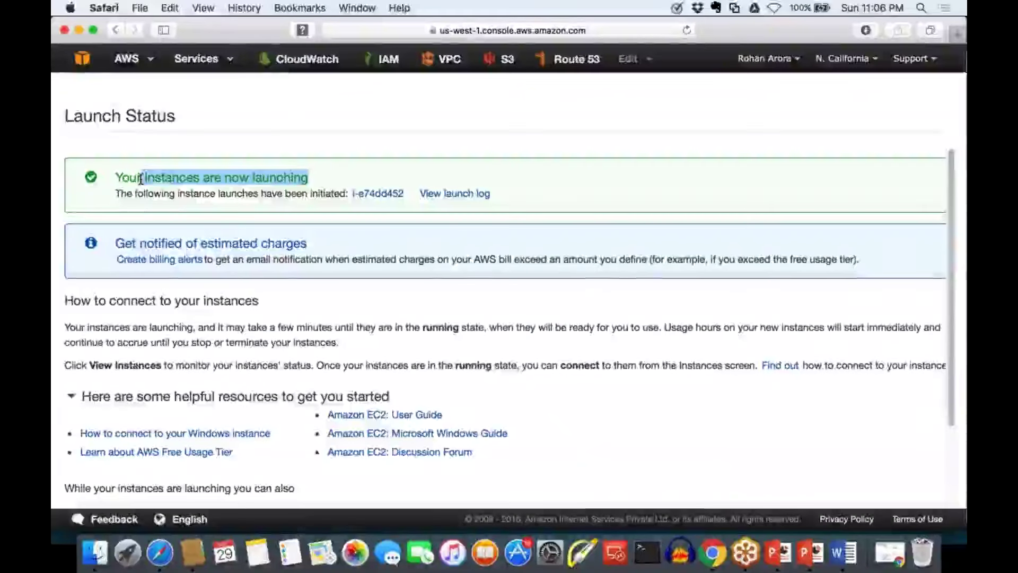
left_click_drag(407, 194, 351, 194)
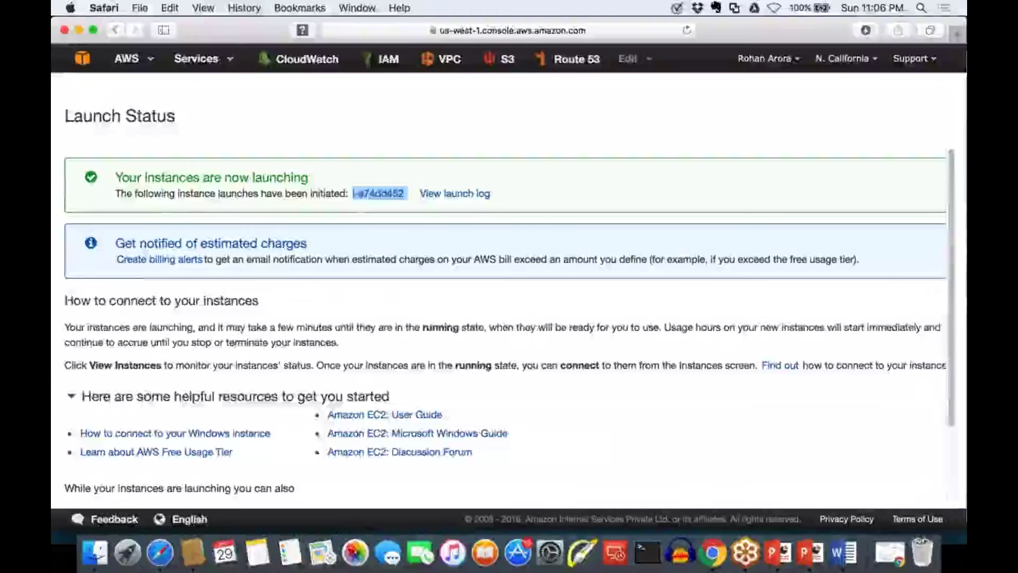
left_click(371, 204)
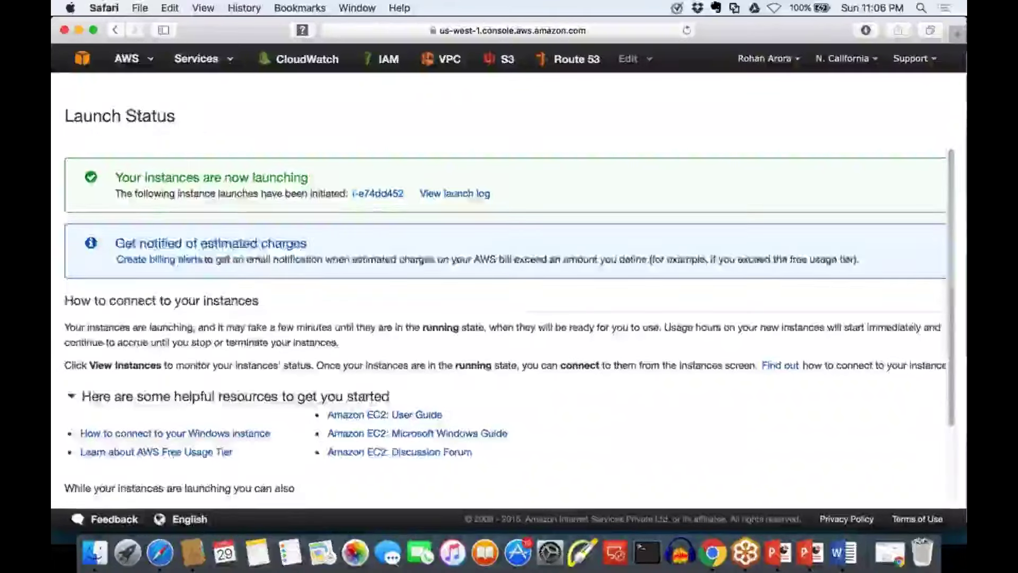
Open instance i-e74dd452 in the Instances list and mark its pending state and Initializing status check
left_click(378, 194)
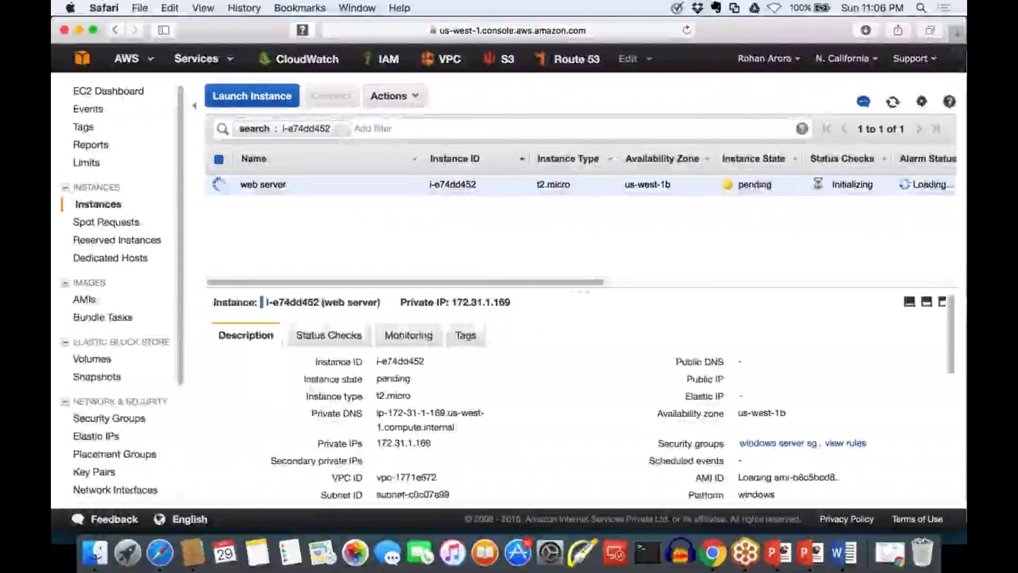
left_click_drag(778, 184, 734, 180)
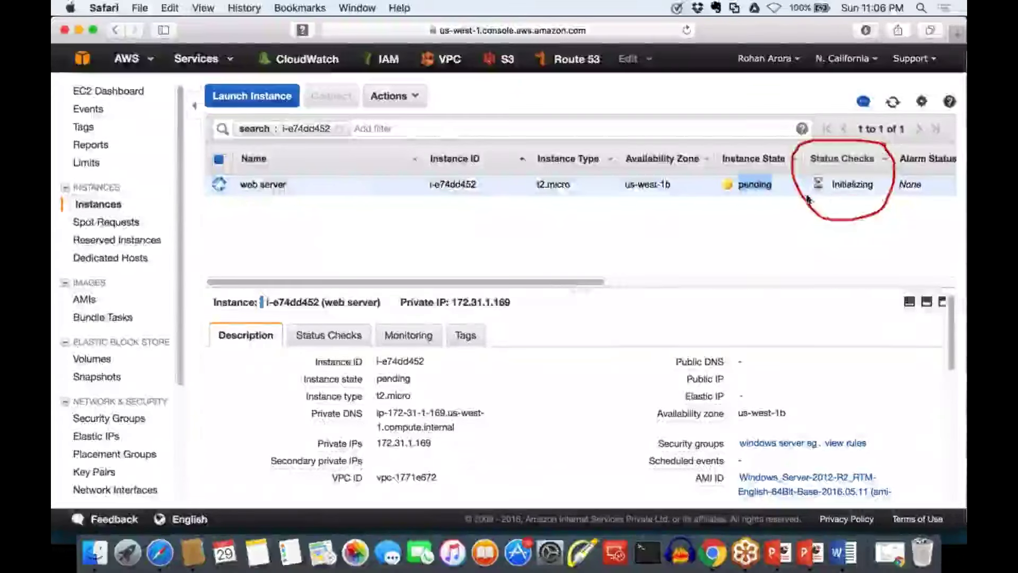
left_click_drag(825, 195, 867, 193)
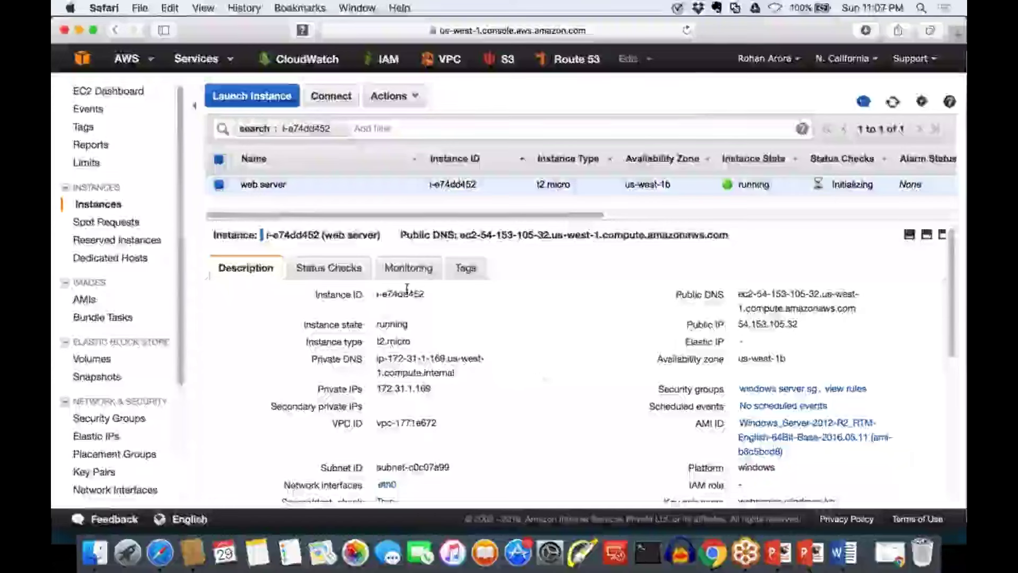
Highlight the instance ID, t2.micro type, private DNS and IP 172.31.1.169, VPC ID, public DNS and IP
left_click_drag(425, 293, 370, 293)
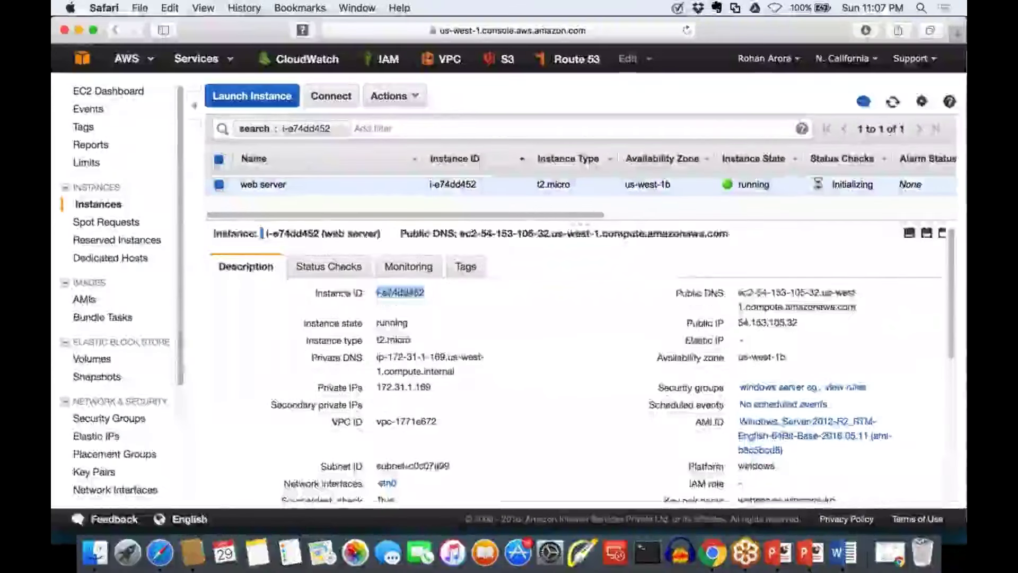
scroll(578, 371, "down", 1)
left_click_drag(411, 319, 377, 320)
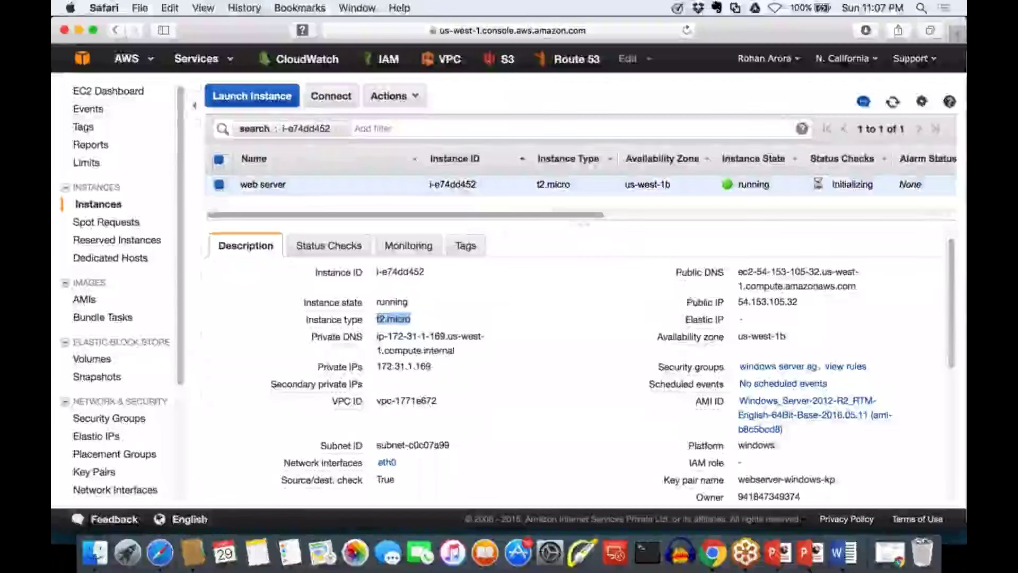
left_click_drag(455, 350, 377, 336)
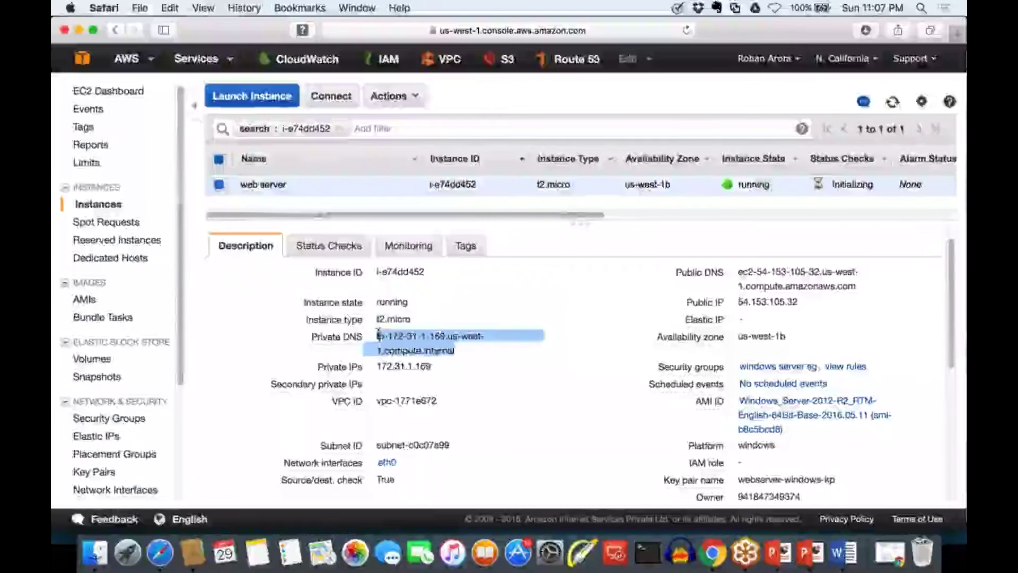
left_click(430, 365)
left_click_drag(430, 365, 377, 366)
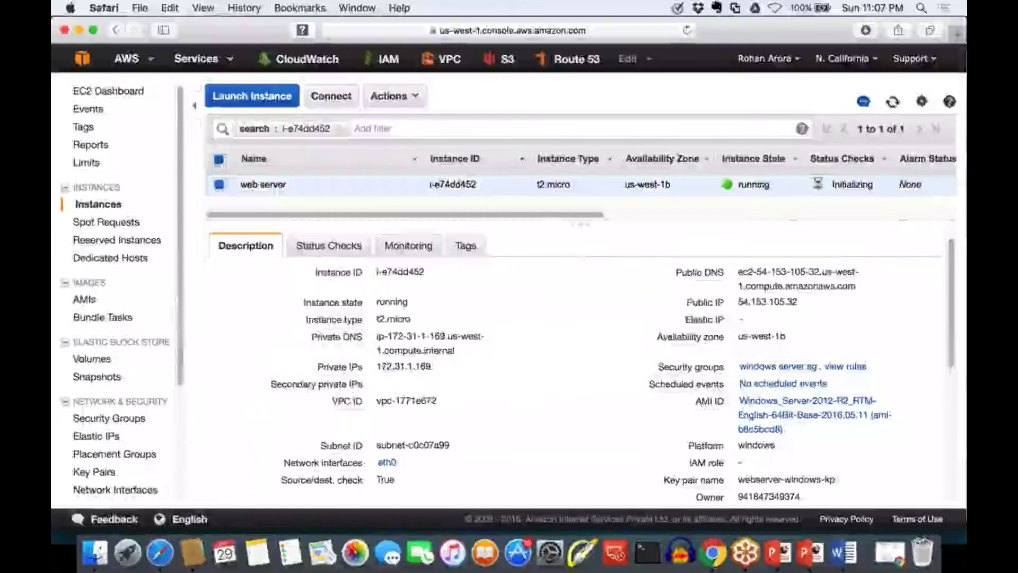
left_click_drag(437, 400, 388, 400)
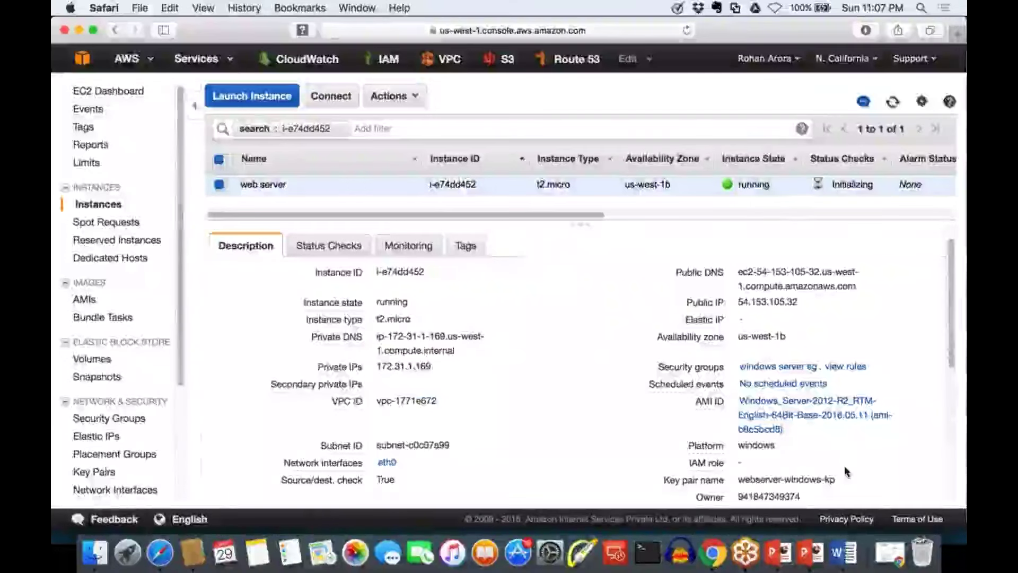
left_click_drag(856, 286, 745, 271)
left_click_drag(798, 302, 755, 301)
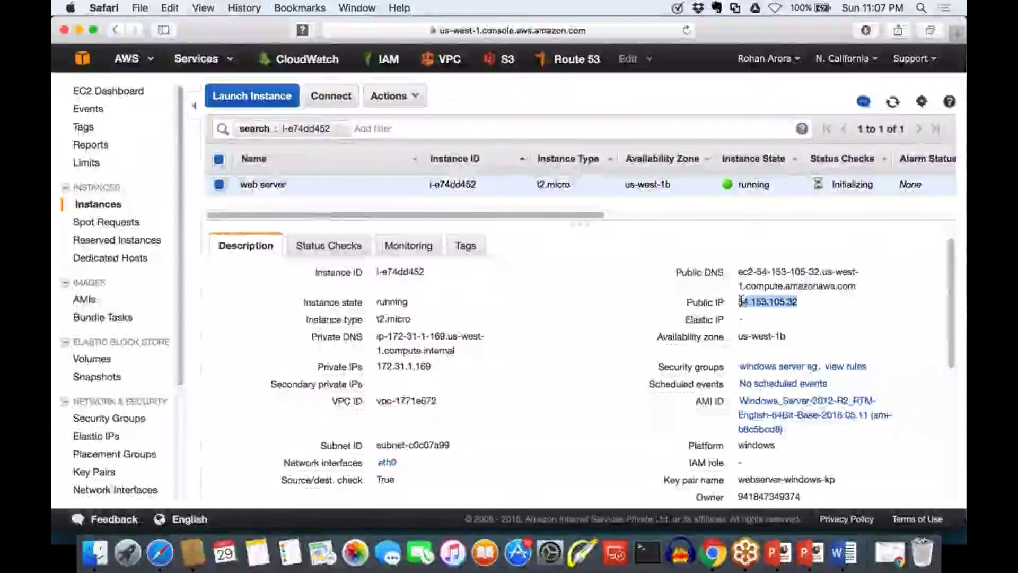
left_click(880, 271)
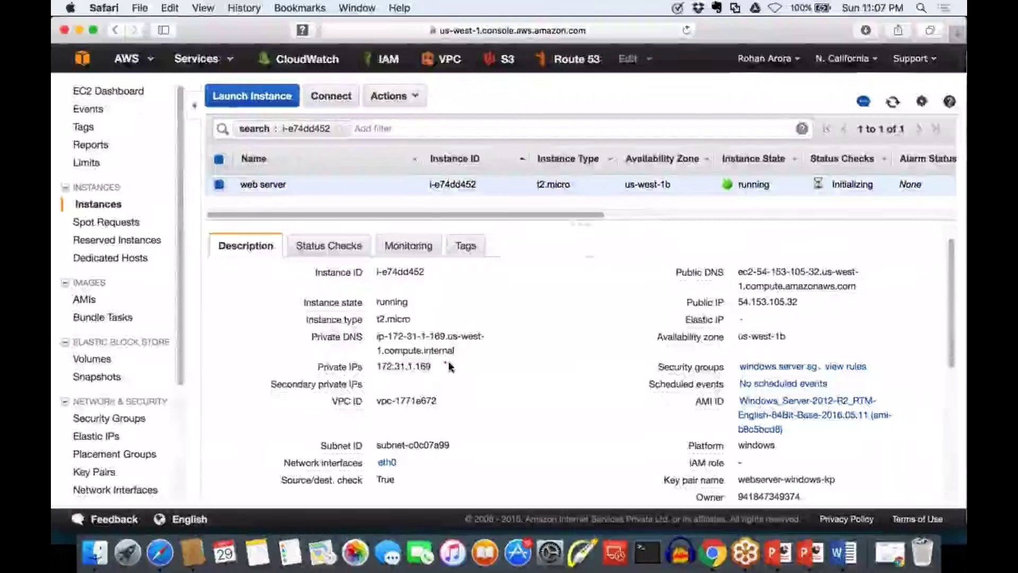
Annotate NAT linking the private IP to public IP 54.153.105.32
mouse_move(444, 362)
left_mouse_down()
mouse_move(664, 307)
mouse_move(648, 297)
mouse_move(660, 312)
mouse_move(604, 330)
left_mouse_up()
mouse_move(491, 306)
left_mouse_down()
mouse_move(507, 280)
mouse_move(542, 283)
mouse_move(582, 242)
mouse_move(579, 273)
left_mouse_up()
left_click_drag(509, 308, 596, 288)
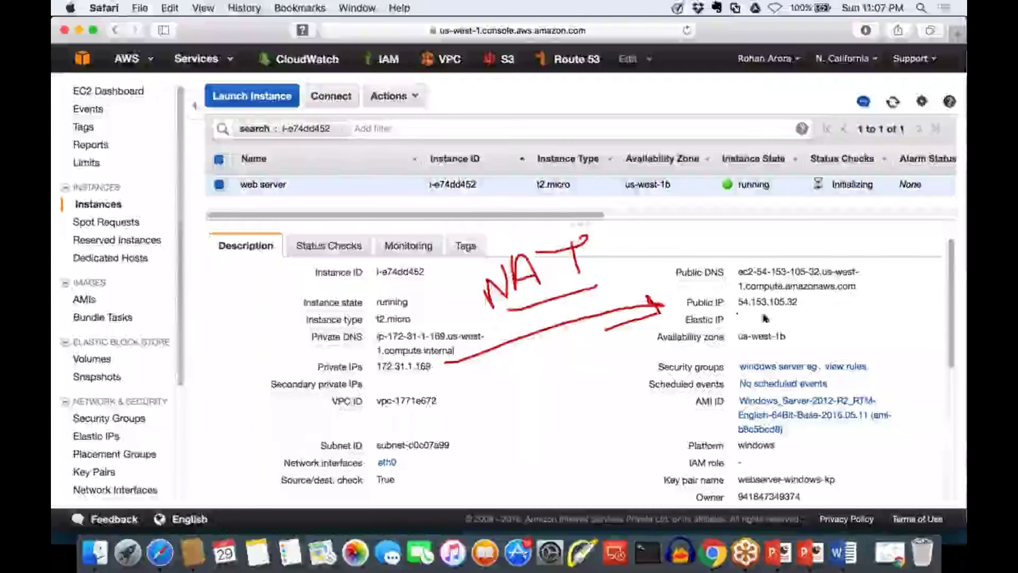
left_click_drag(764, 316, 799, 311)
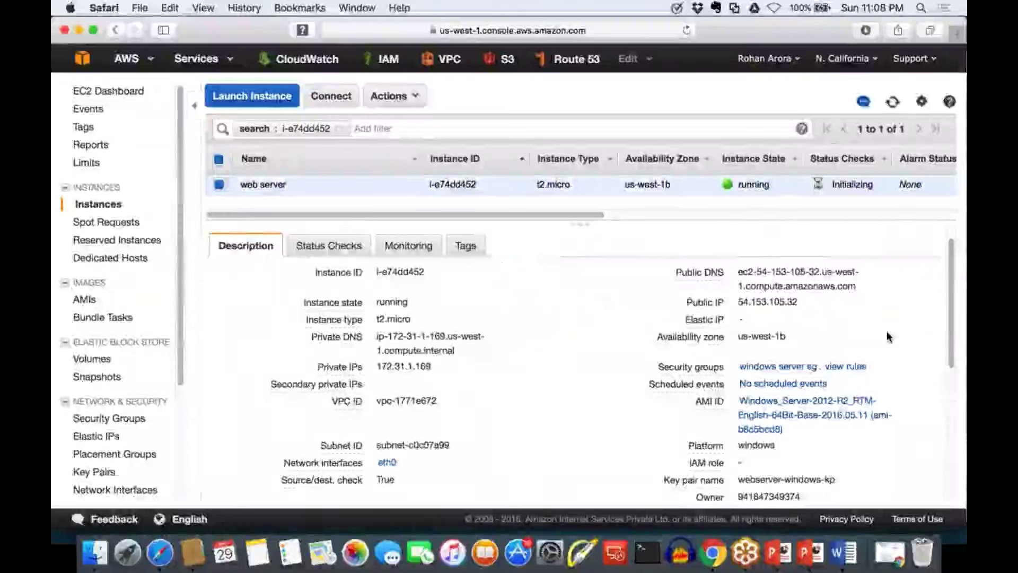
View the three security group rules, copy the port 3389 source address, and open windows server sg
scroll(888, 337, "down", 1)
scroll(889, 337, "down", 3)
left_click_drag(786, 295, 745, 296)
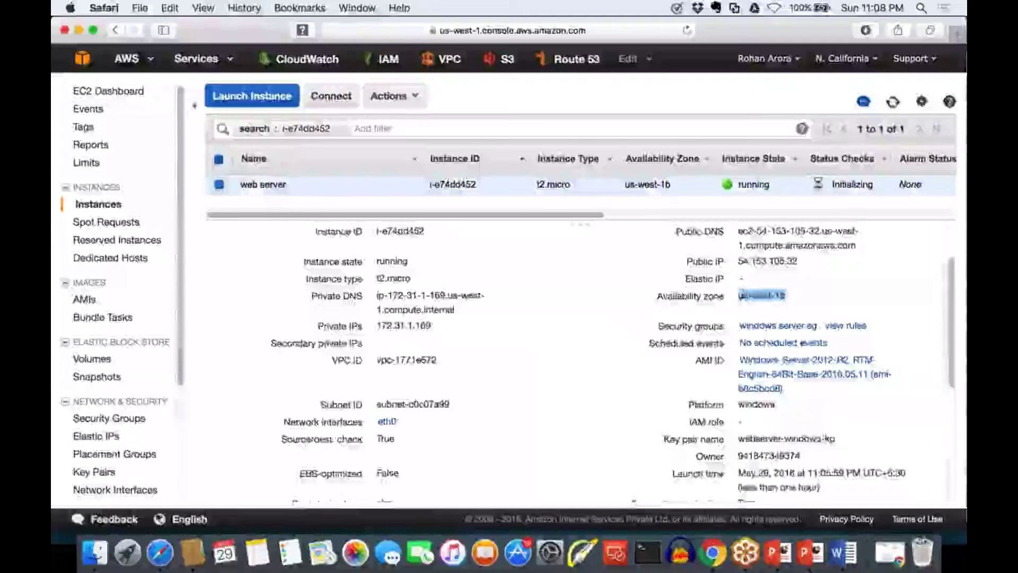
scroll(736, 294, "down", 2)
left_click(860, 308)
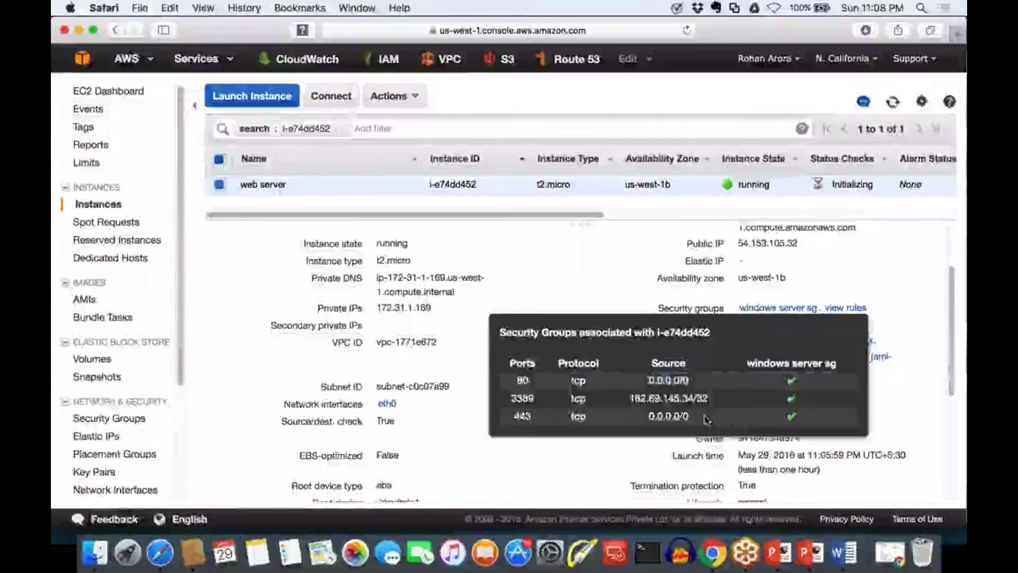
left_click_drag(707, 420, 504, 374)
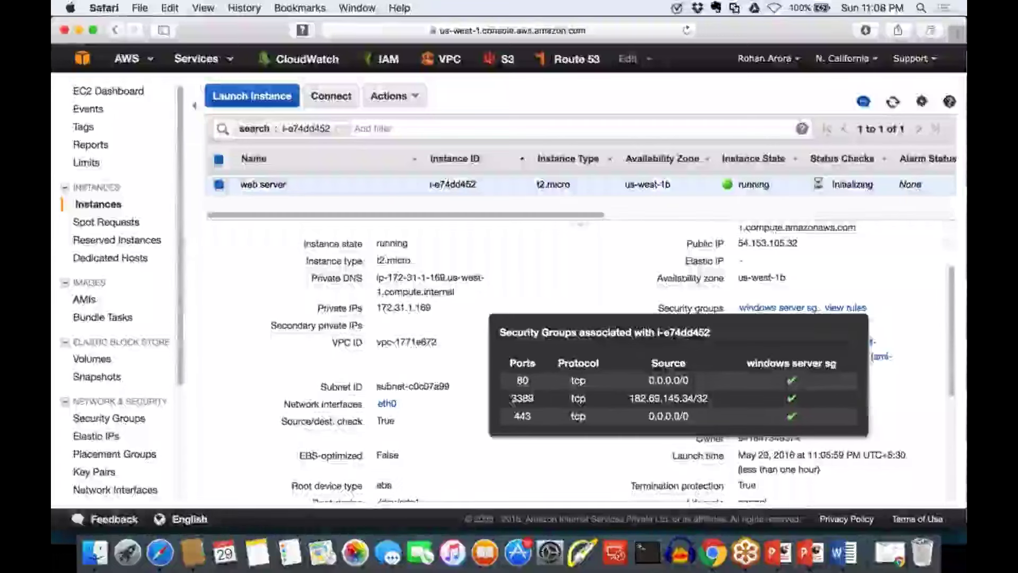
double_click(510, 399)
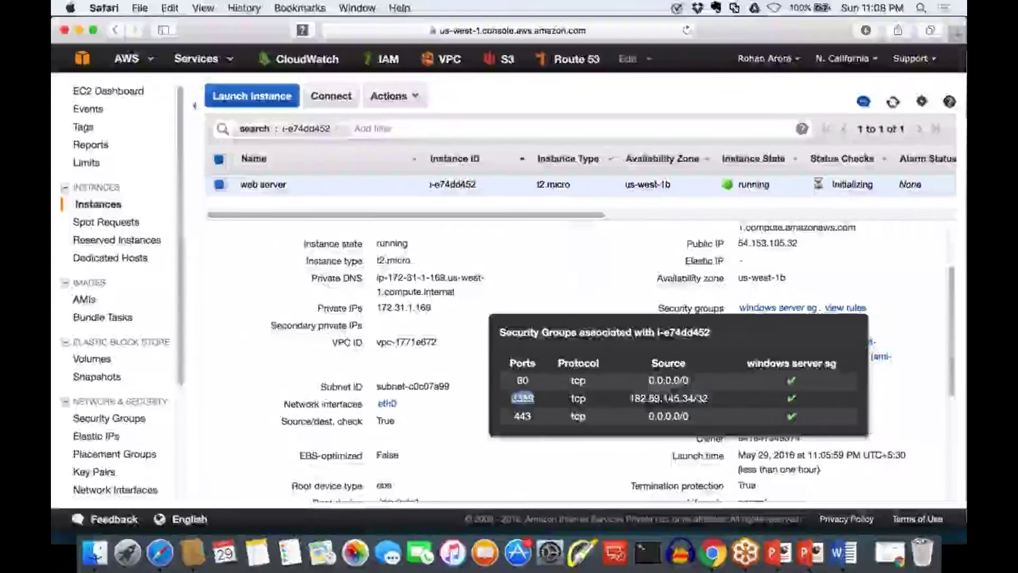
left_click_drag(709, 399, 628, 399)
key("super+c")
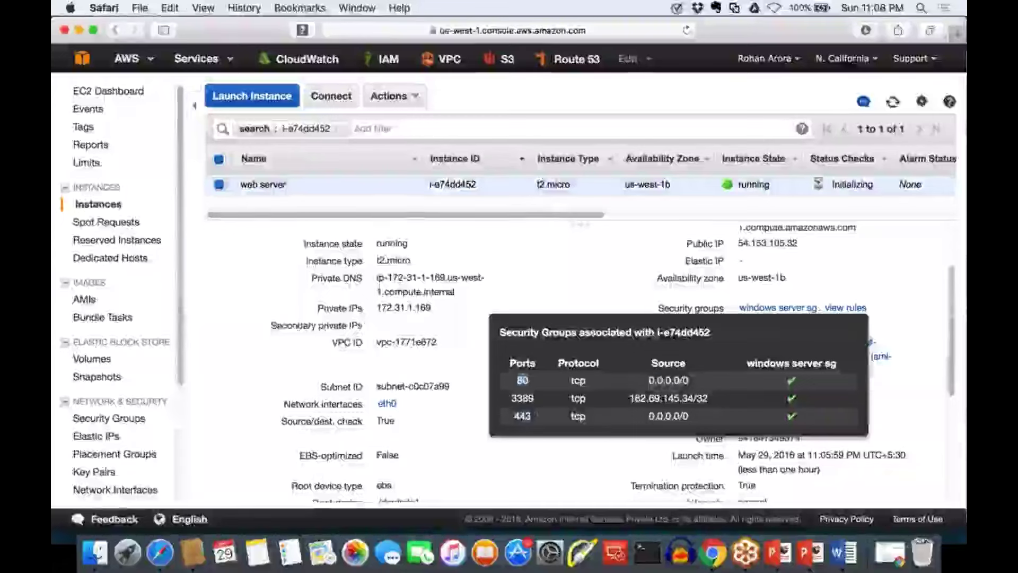
left_click_drag(688, 380, 648, 380)
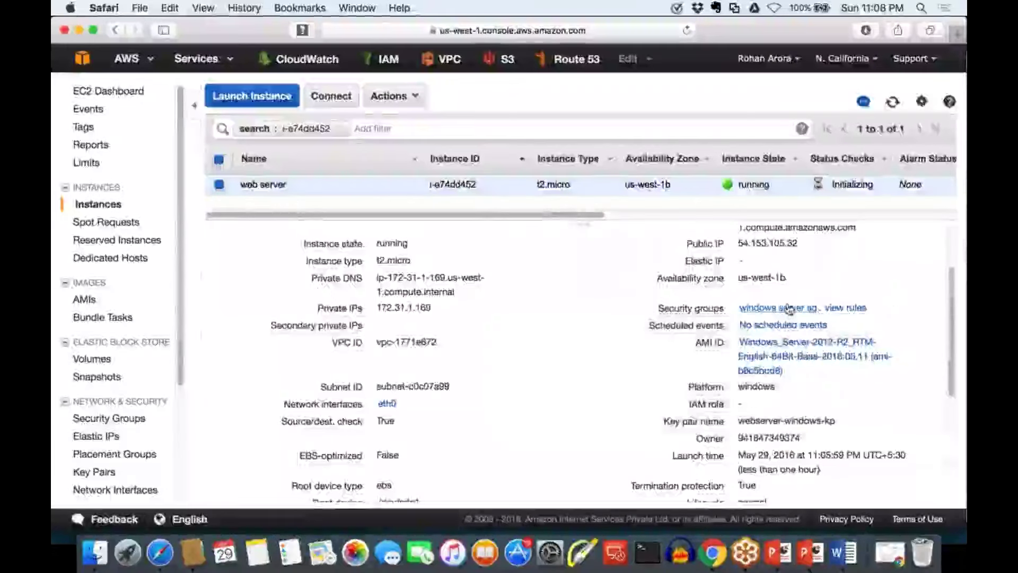
left_click(787, 309)
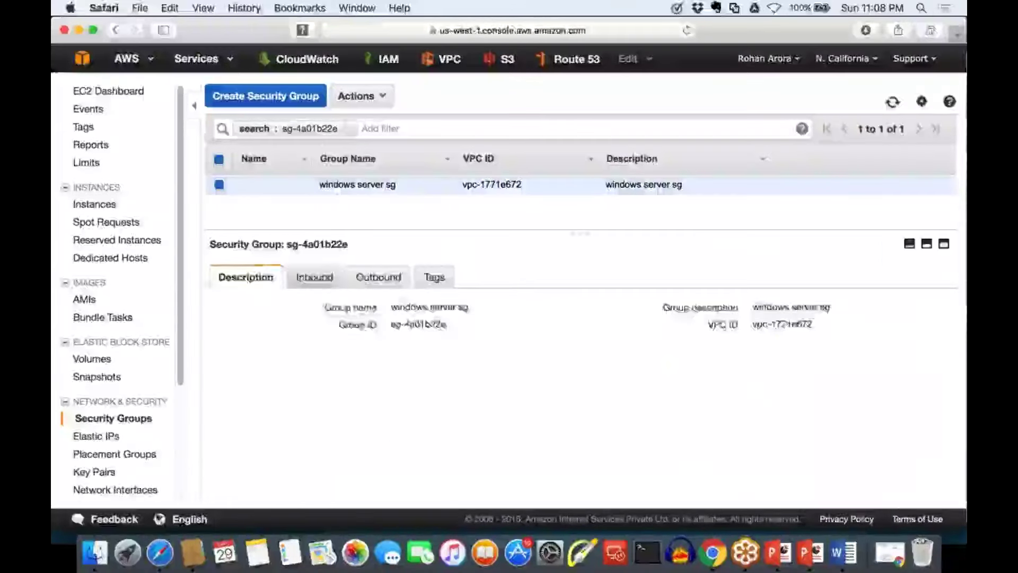
Mark the outbound All traffic, All protocol rule to 0.0.0.0/0, then go back to the Instances page
left_click(311, 277)
left_click(376, 282)
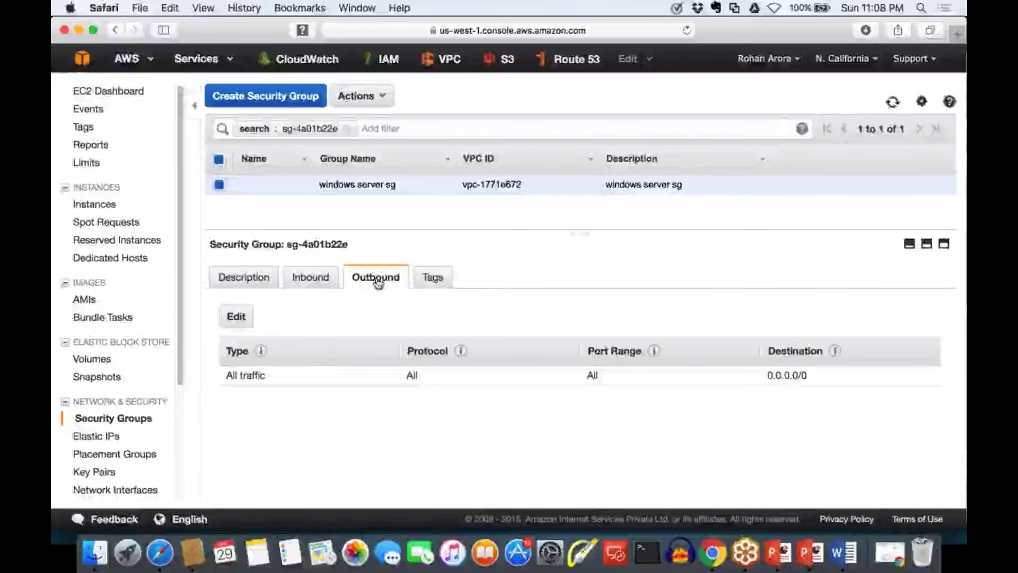
left_click_drag(225, 374, 265, 375)
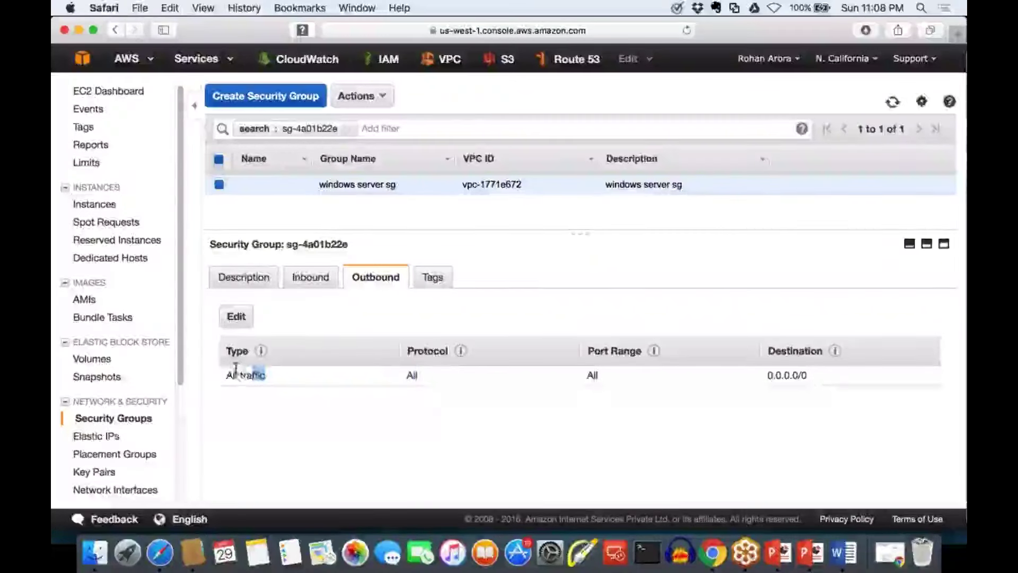
left_click_drag(483, 378, 407, 374)
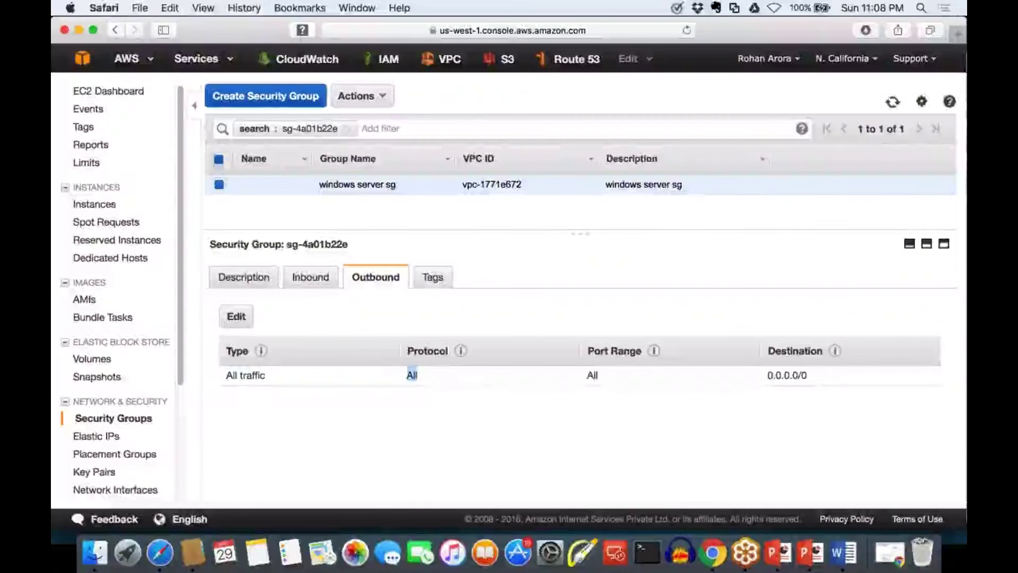
left_click_drag(818, 381, 742, 371)
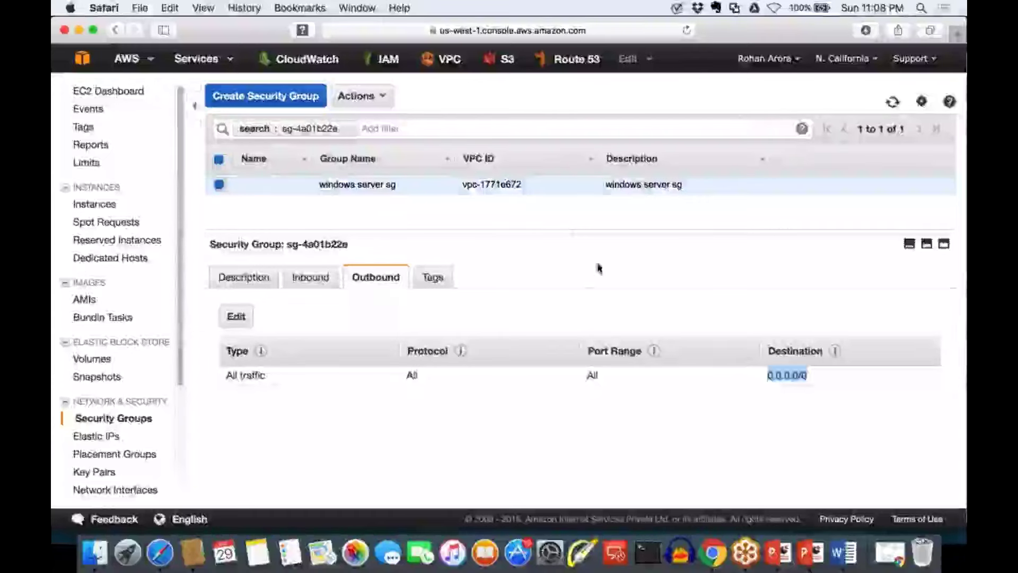
key("super+bracketleft")
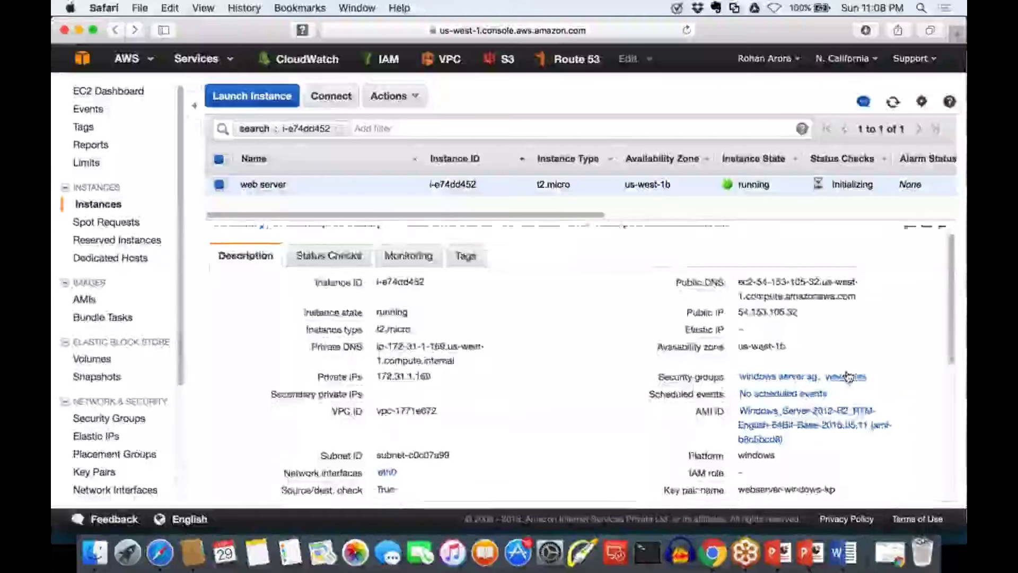
scroll(843, 375, "down", 2)
left_click_drag(783, 357, 734, 325)
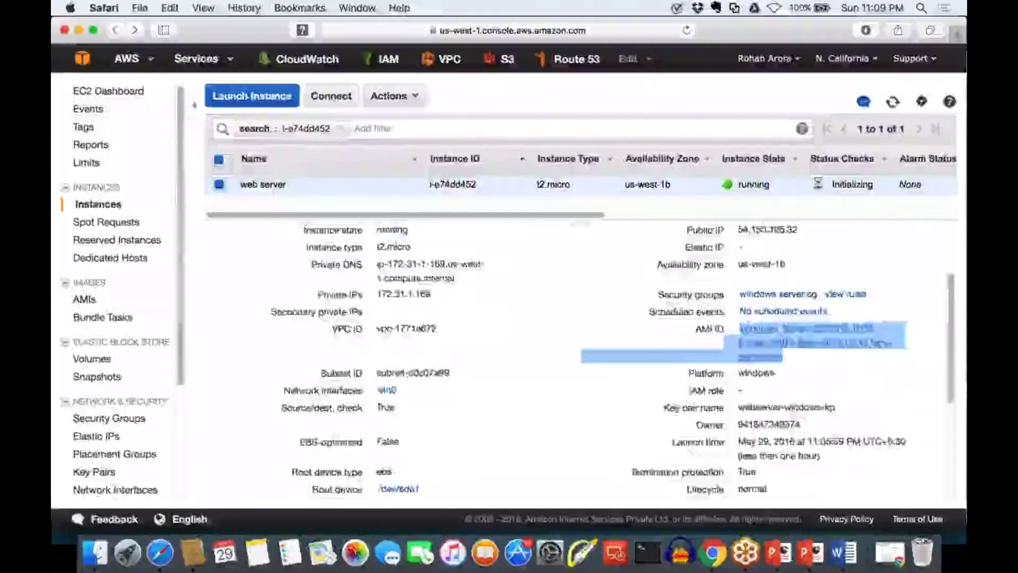
scroll(735, 325, "down", 2)
double_click(756, 323)
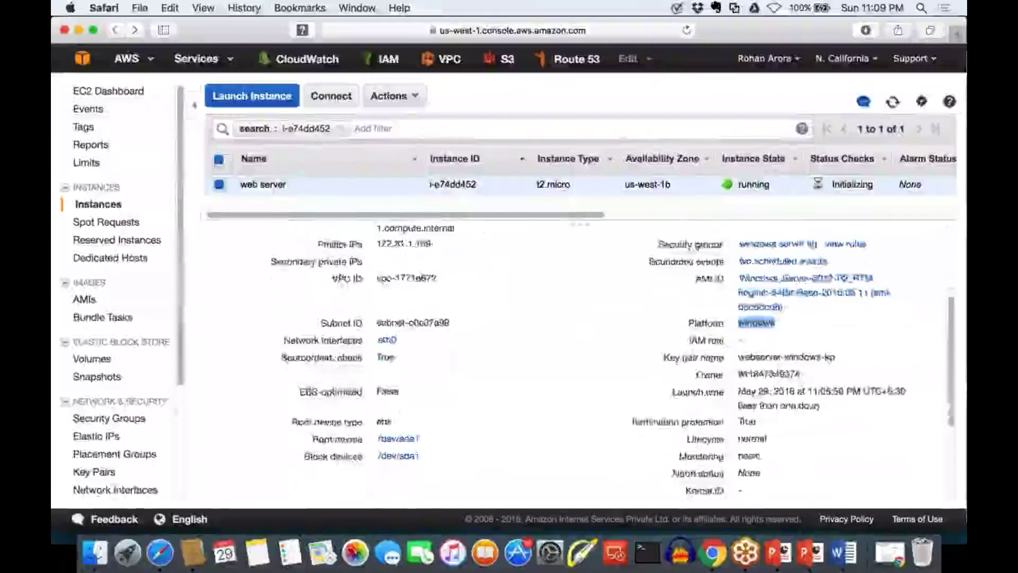
scroll(768, 345, "down", 2)
double_click(769, 332)
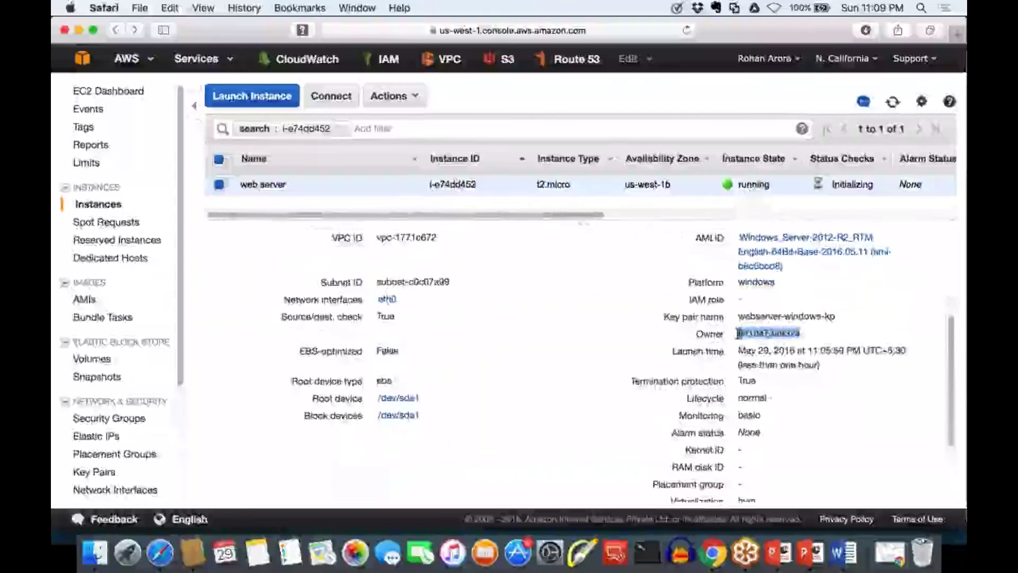
left_click(877, 399)
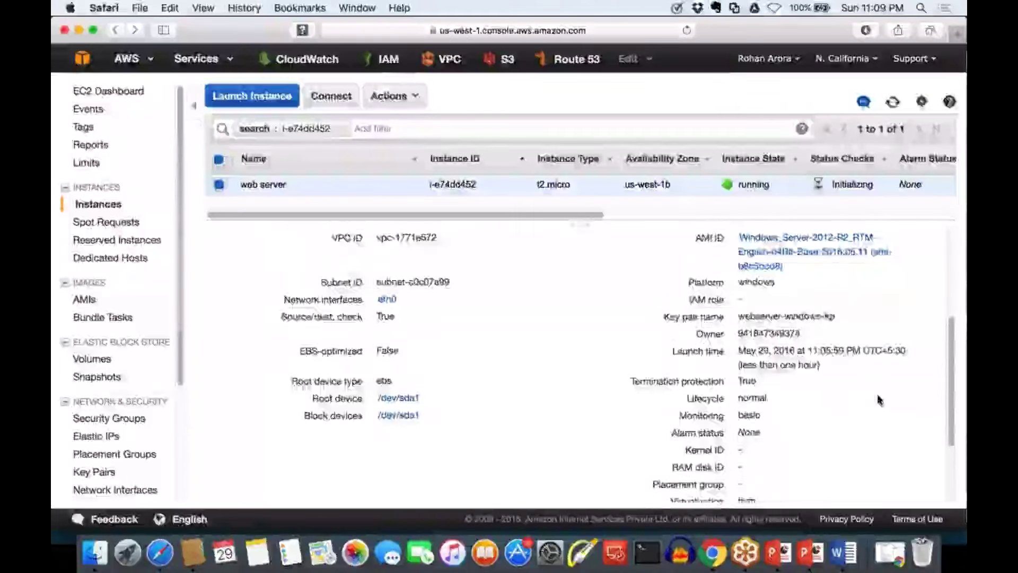
scroll(877, 399, "down", 1)
scroll(732, 317, "down", 1)
triple_click(733, 317)
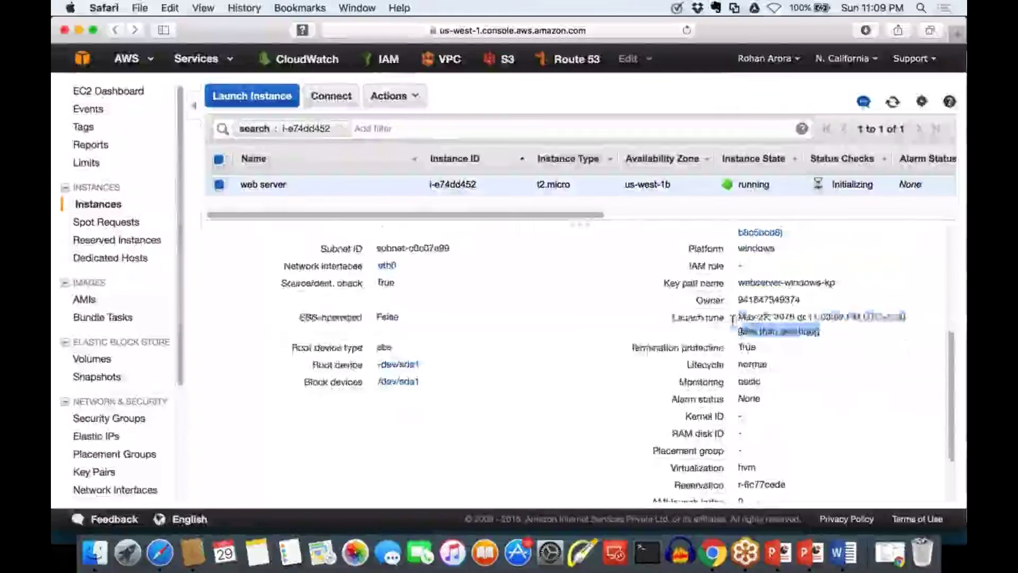
scroll(732, 317, "down", 4)
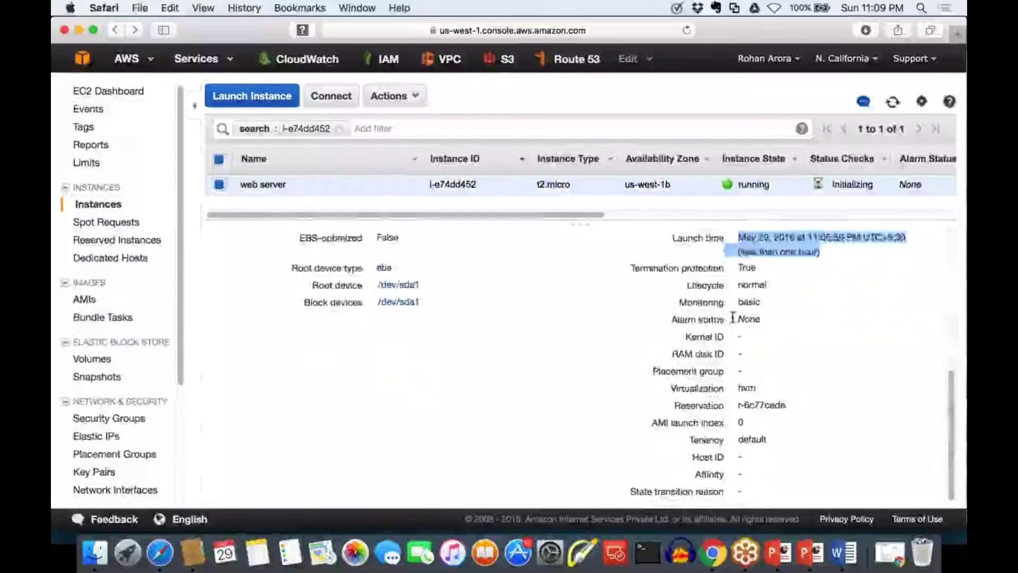
scroll(732, 317, "up", 6)
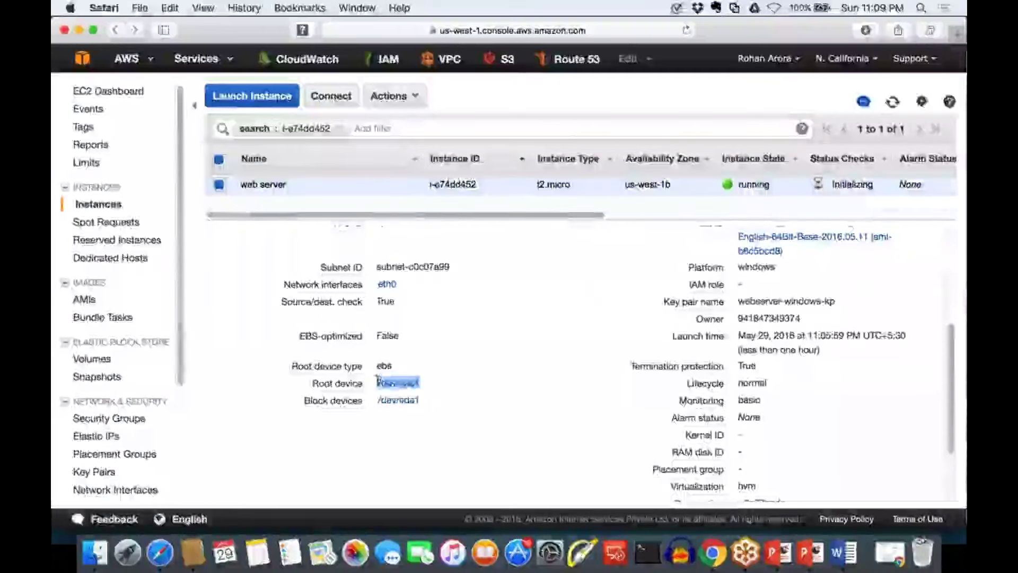
left_click_drag(421, 401, 377, 402)
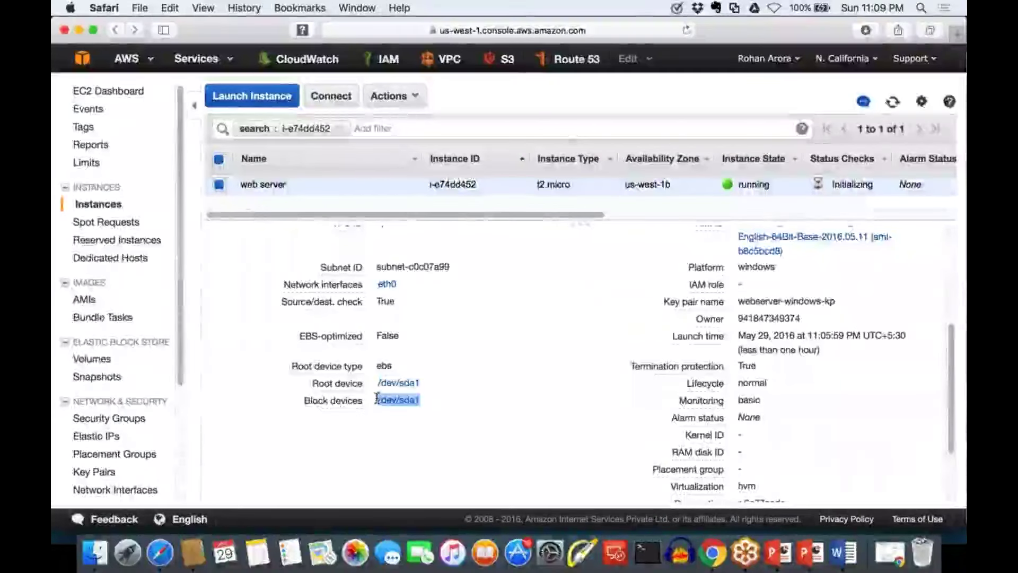
scroll(508, 425, "up", 1)
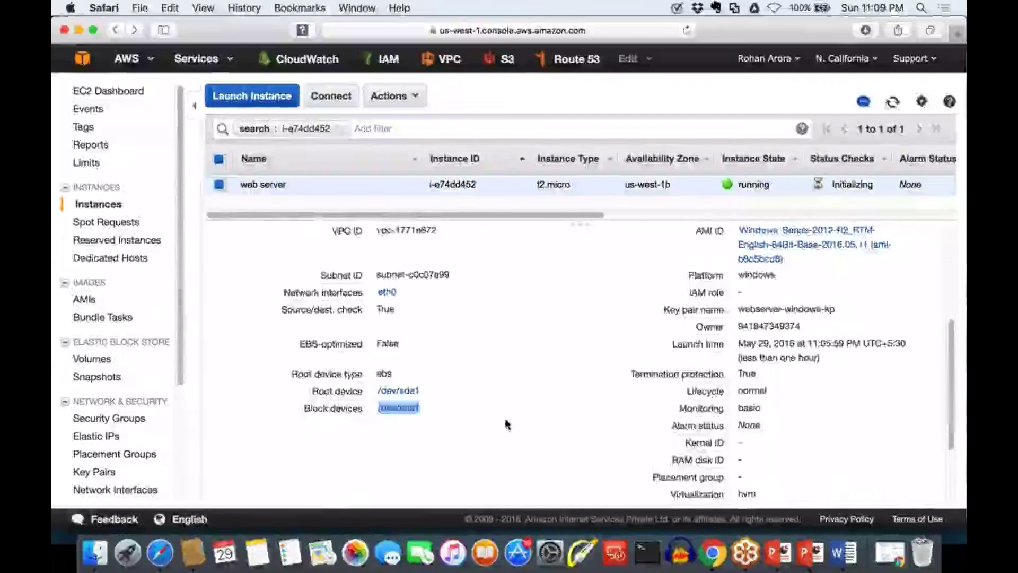
scroll(507, 424, "up", 10)
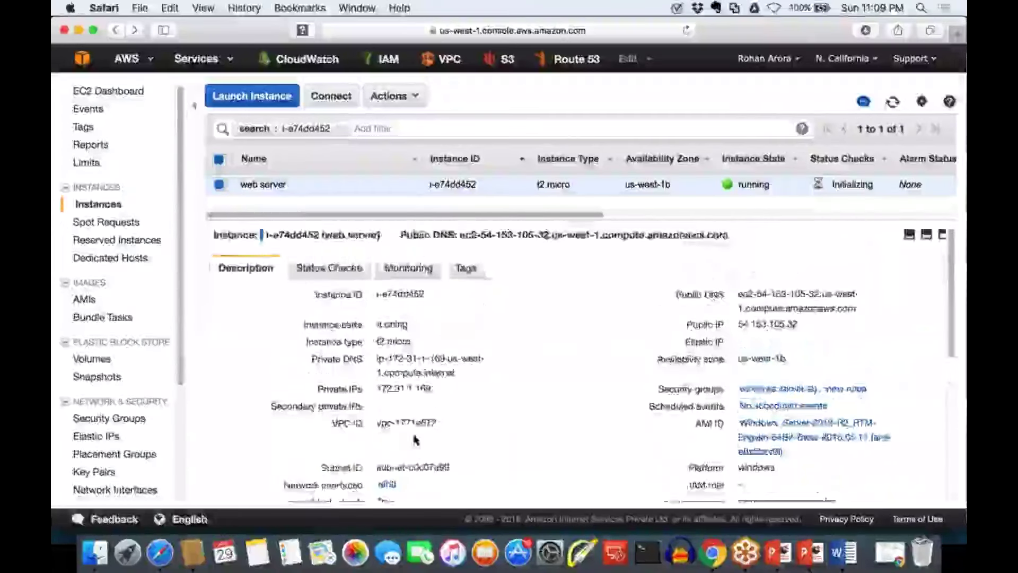
scroll(415, 439, "down", 1)
scroll(415, 439, "down", 8)
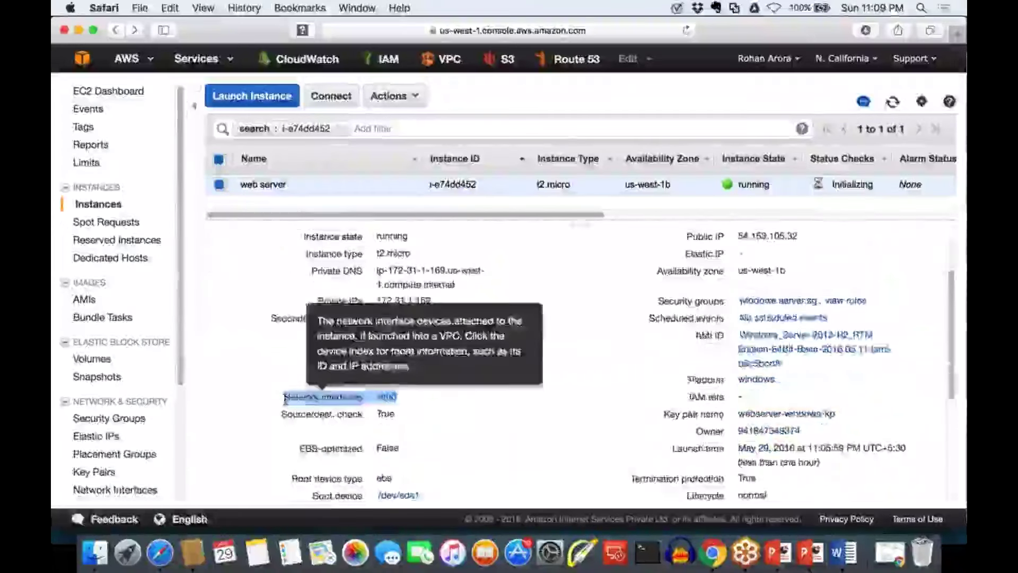
scroll(581, 363, "up", 8)
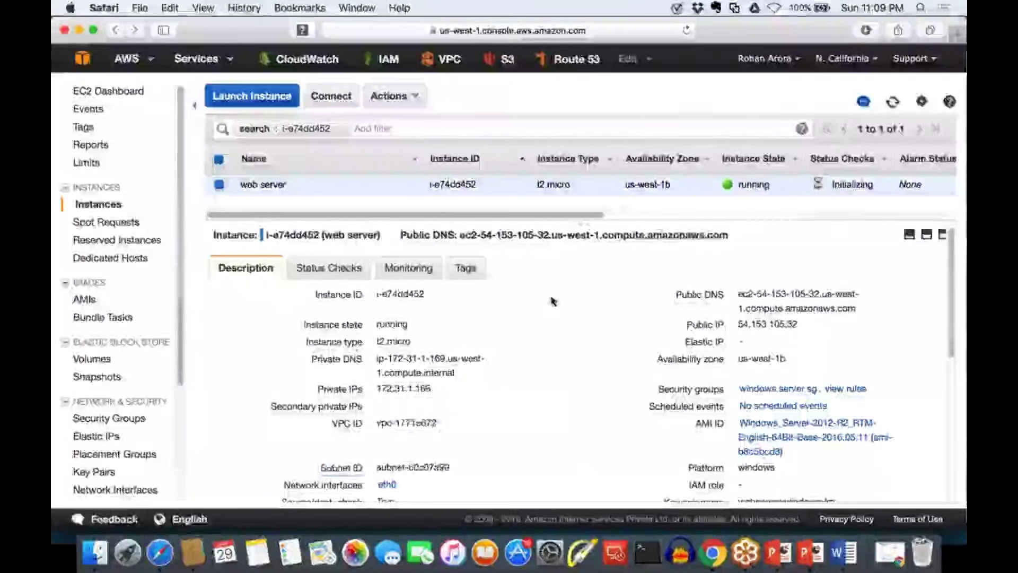
Scroll through the instance's CloudWatch CPU, disk, network and CPU credit graphs, then return to the top
left_click(356, 271)
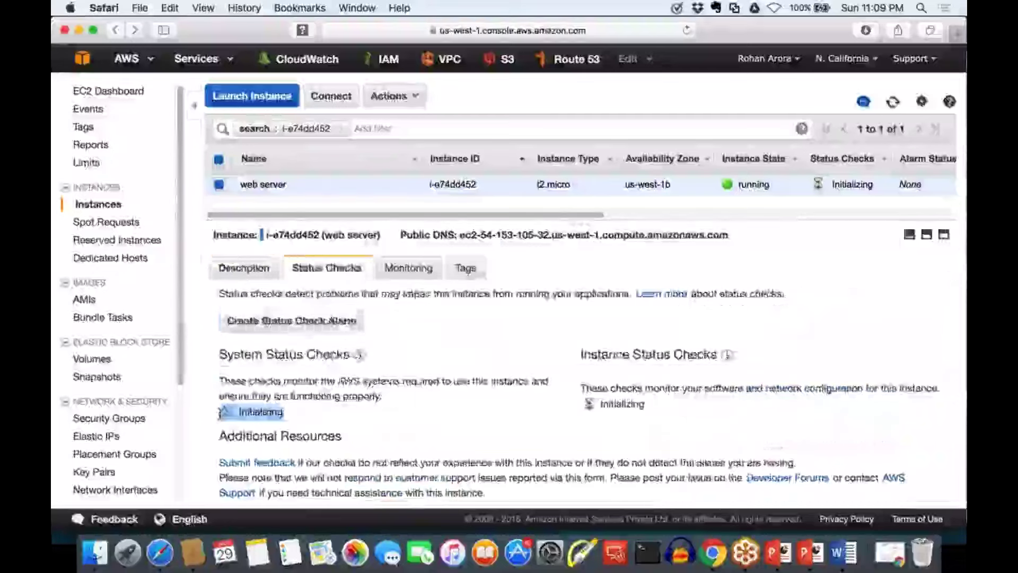
left_click(419, 279)
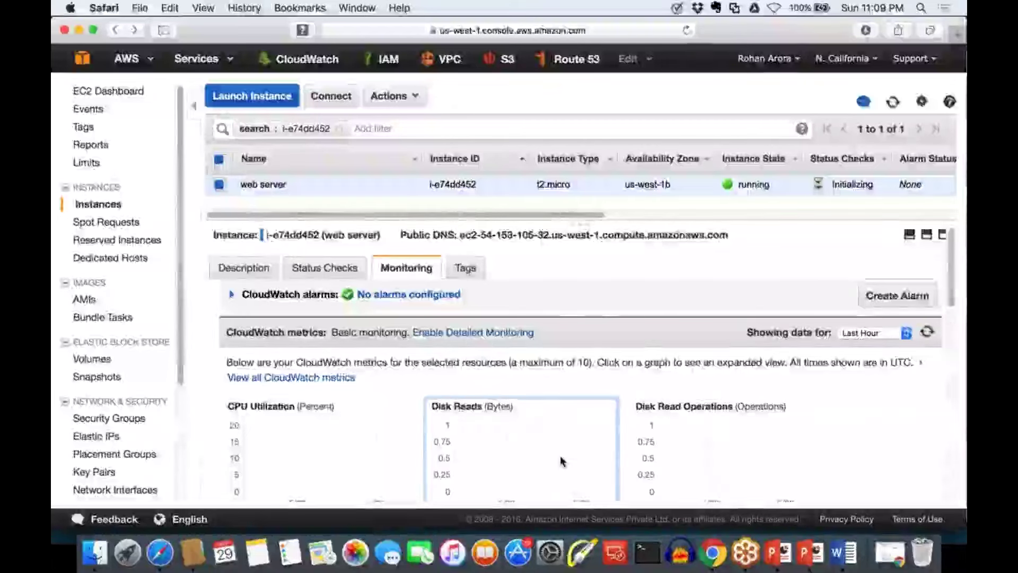
scroll(562, 461, "down", 1)
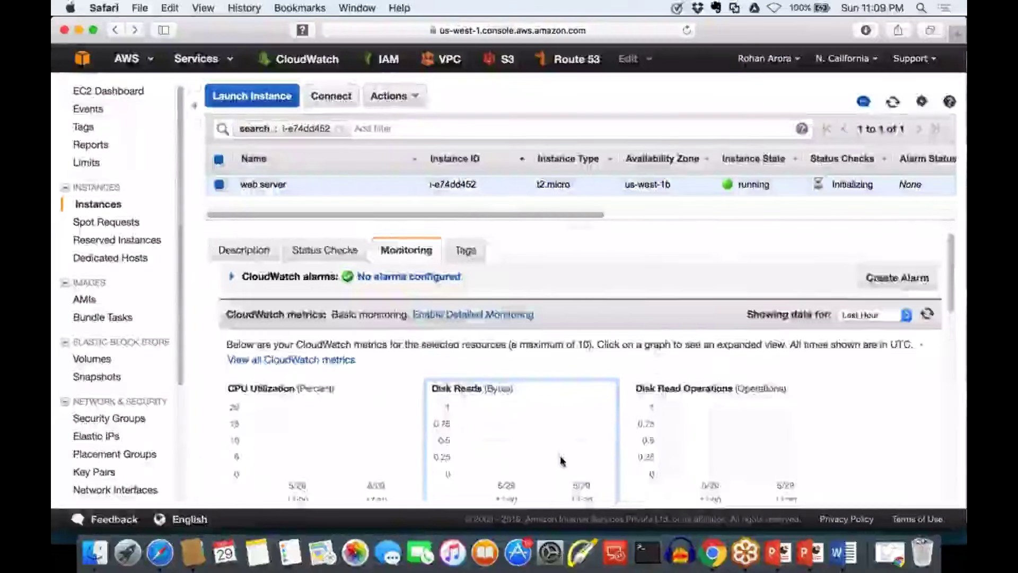
scroll(561, 460, "down", 5)
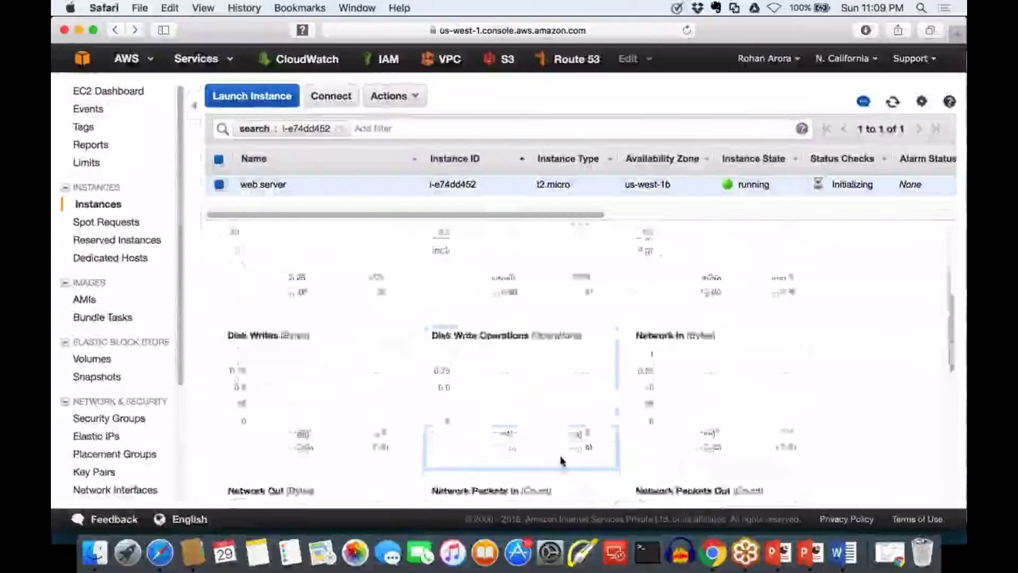
scroll(562, 460, "up", 2)
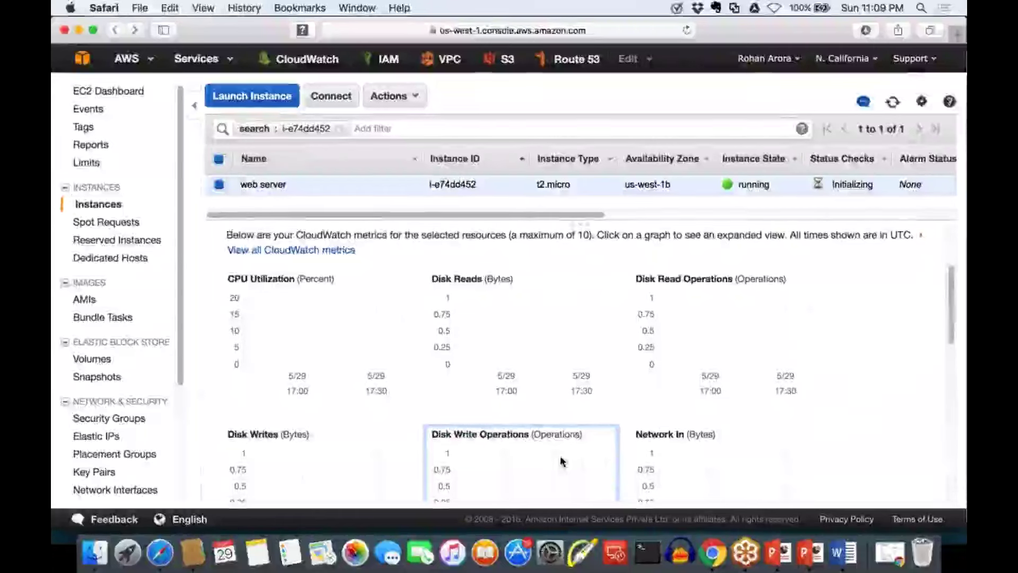
scroll(561, 460, "down", 1)
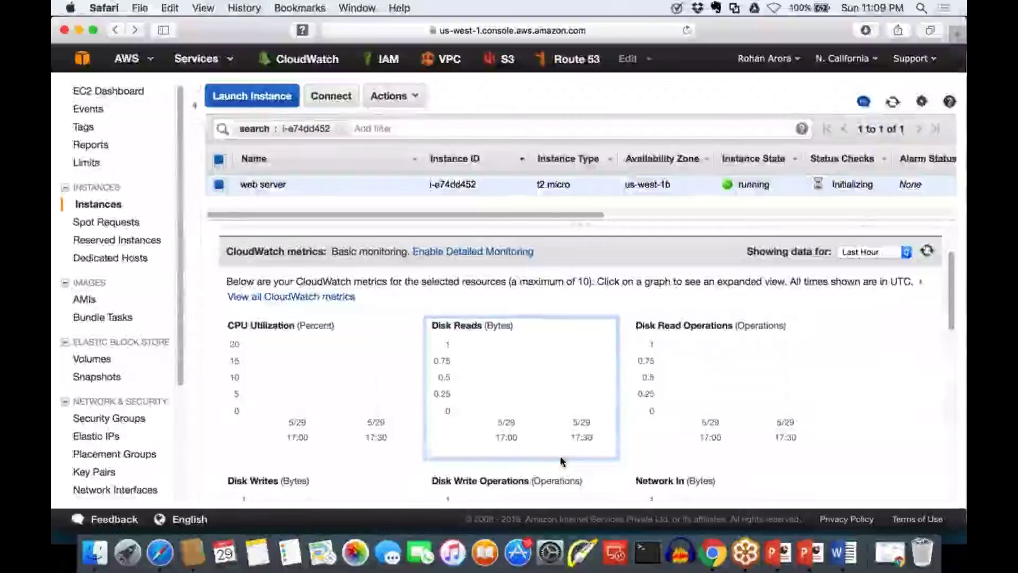
scroll(560, 460, "down", 1)
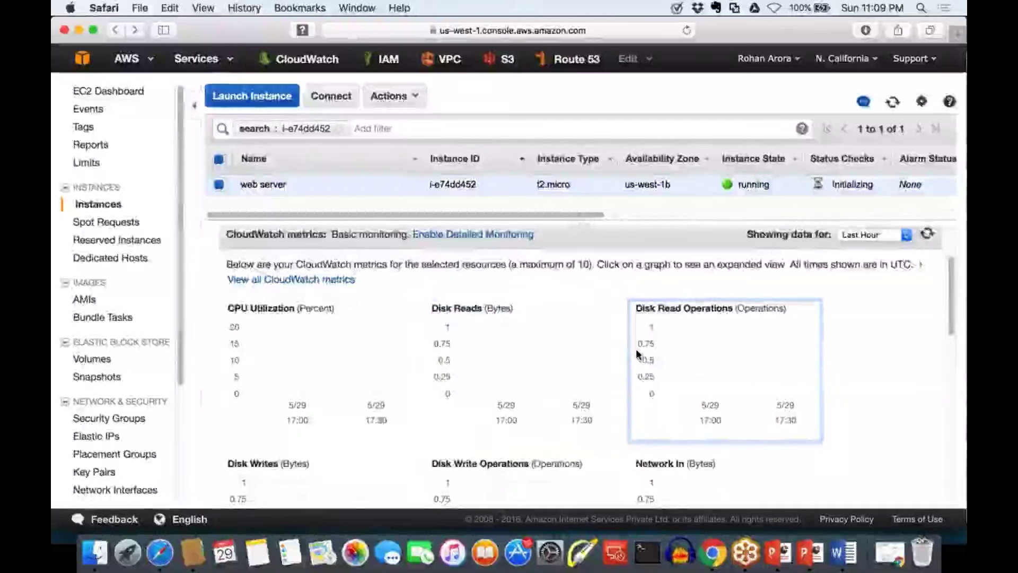
scroll(636, 352, "down", 5)
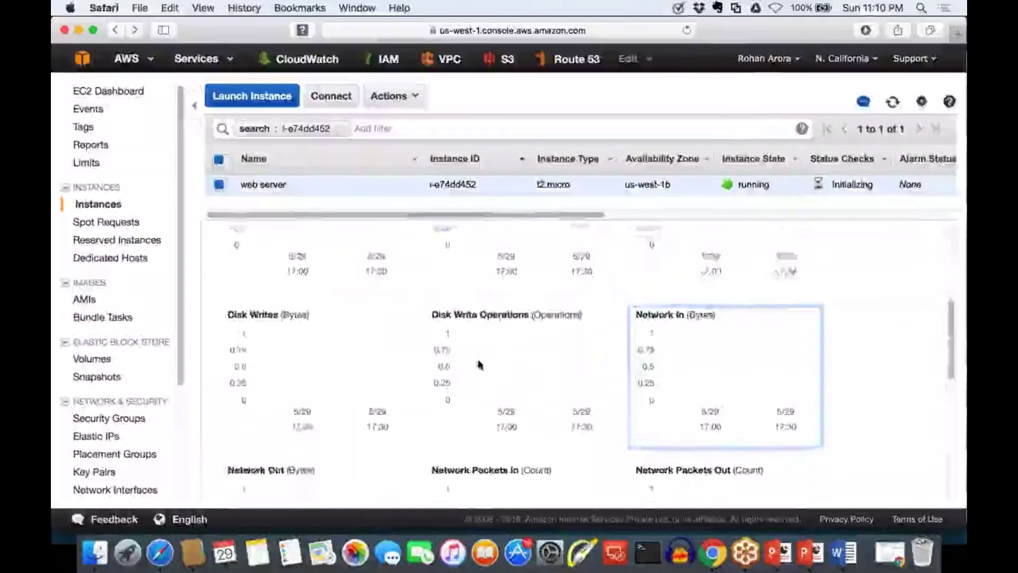
scroll(479, 364, "down", 1)
scroll(348, 400, "down", 4)
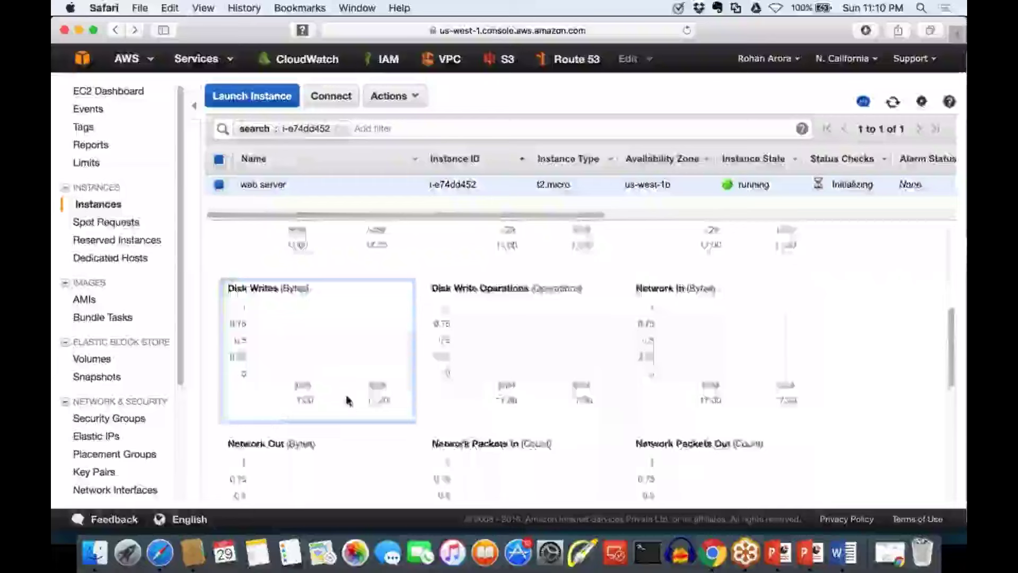
scroll(454, 414, "down", 9)
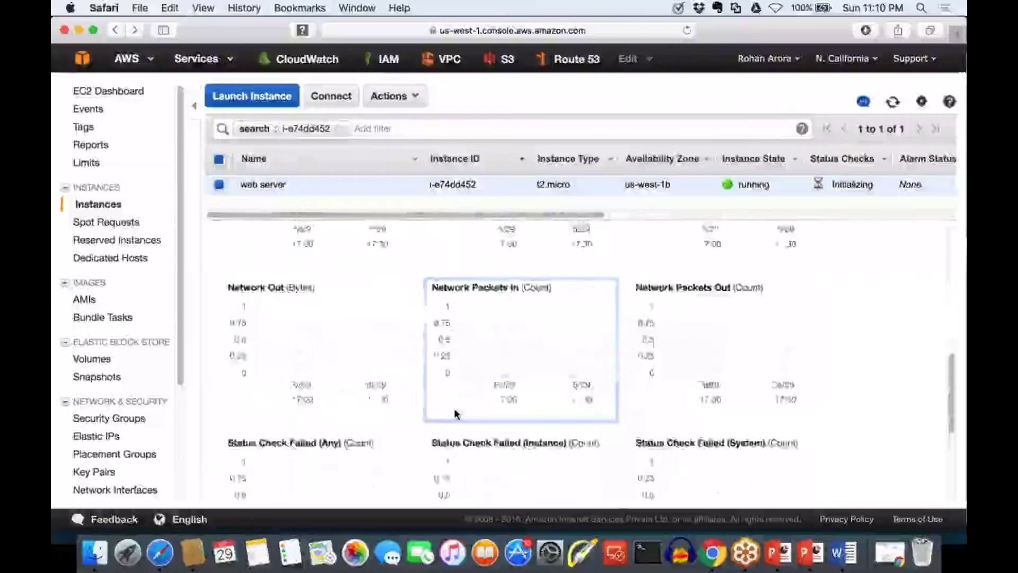
scroll(454, 413, "up", 12)
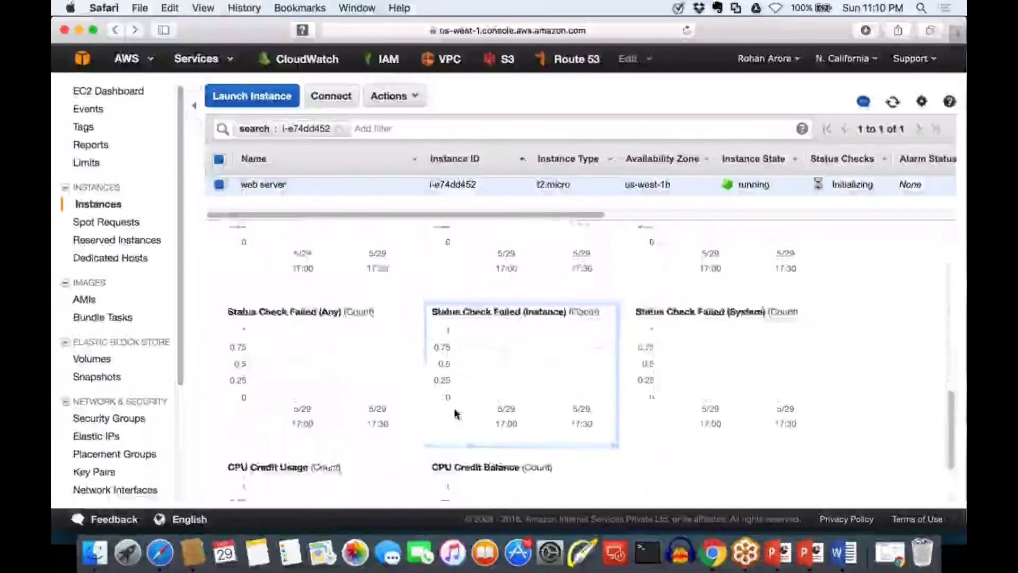
scroll(455, 413, "up", 8)
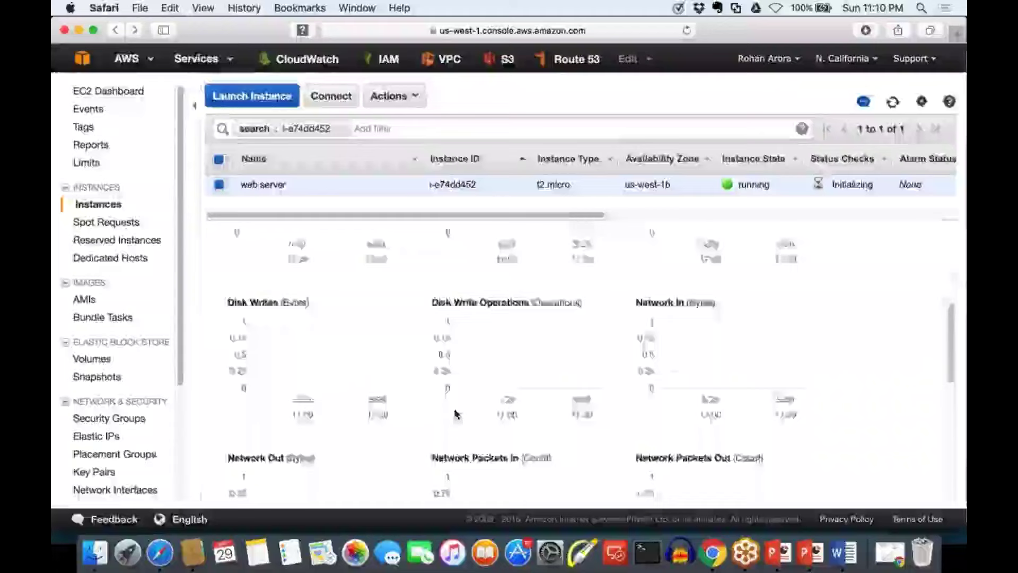
scroll(454, 413, "down", 8)
scroll(454, 413, "down", 9)
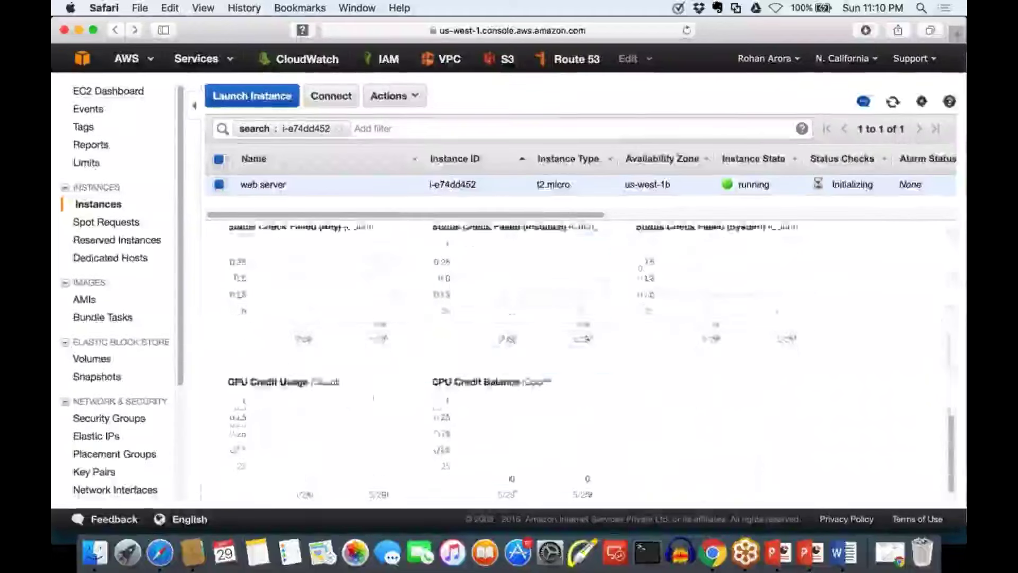
scroll(454, 414, "up", 8)
scroll(454, 413, "up", 8)
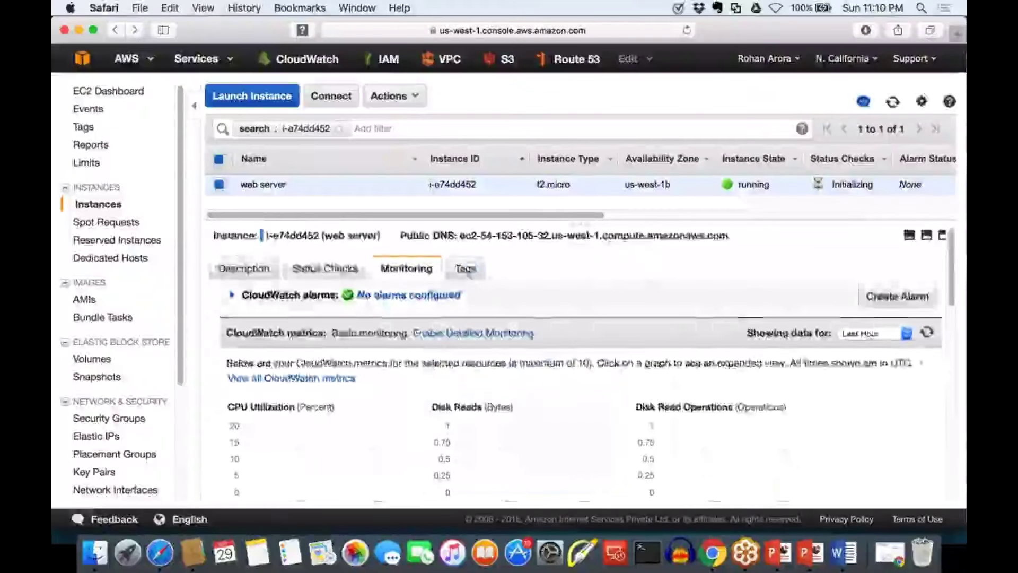
Verify the web server shows 2/2 status checks passed, then display its Description details
left_click(325, 267)
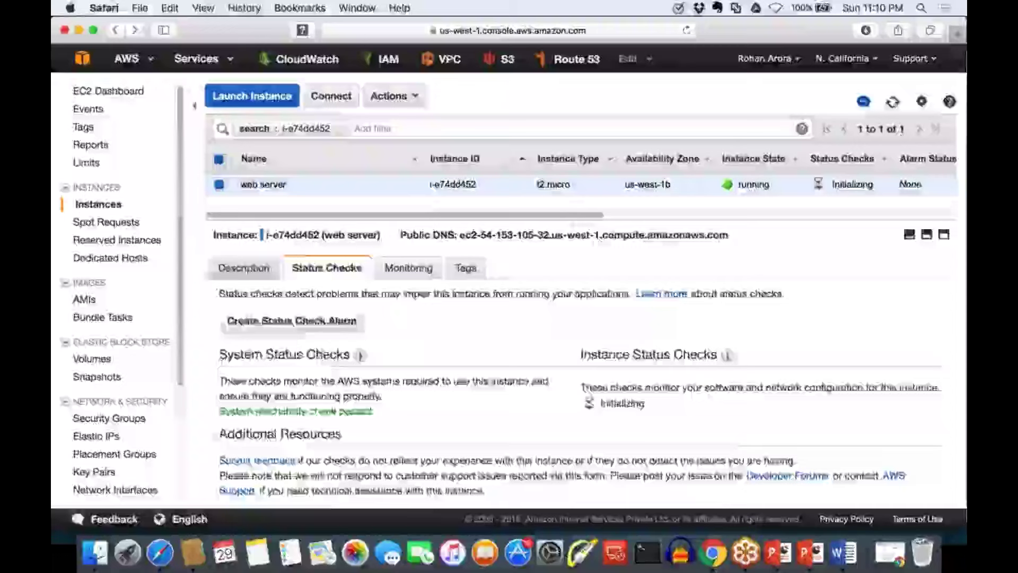
left_click(244, 268)
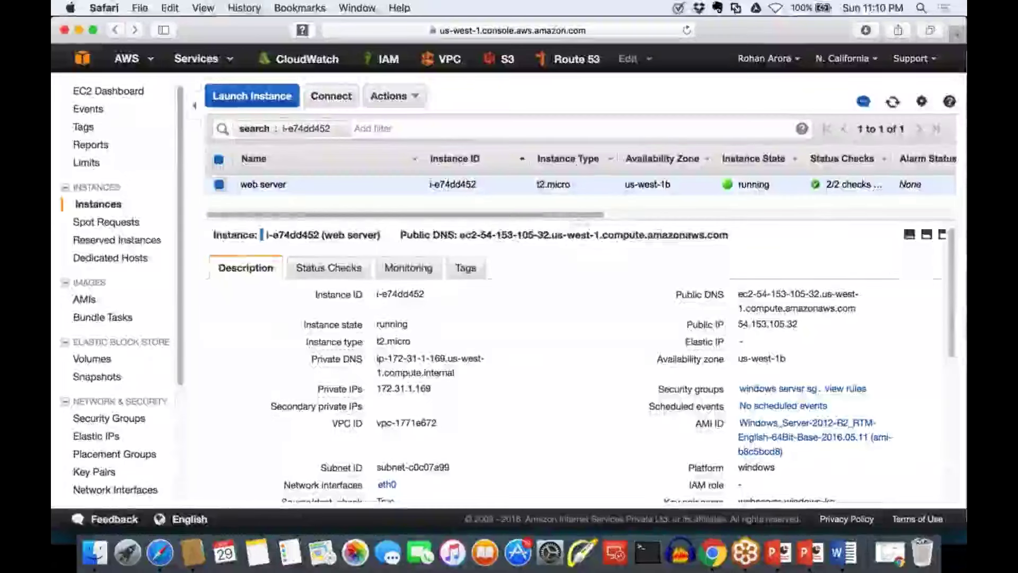
mouse_move(870, 142)
left_mouse_down()
mouse_move(802, 162)
mouse_move(870, 217)
mouse_move(874, 144)
left_mouse_up()
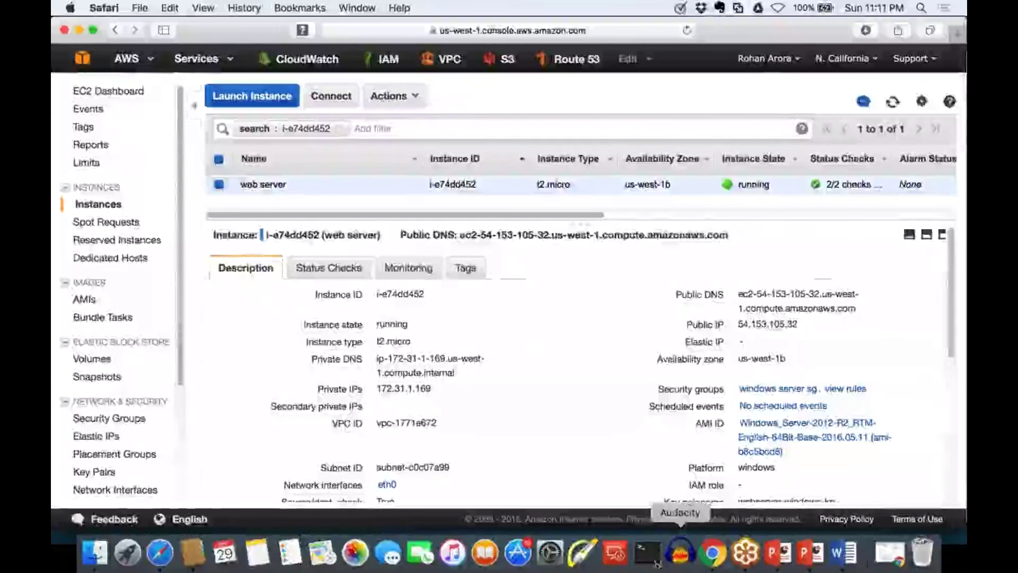
Delete all four old saved desktops in Microsoft Remote Desktop
left_click(622, 554)
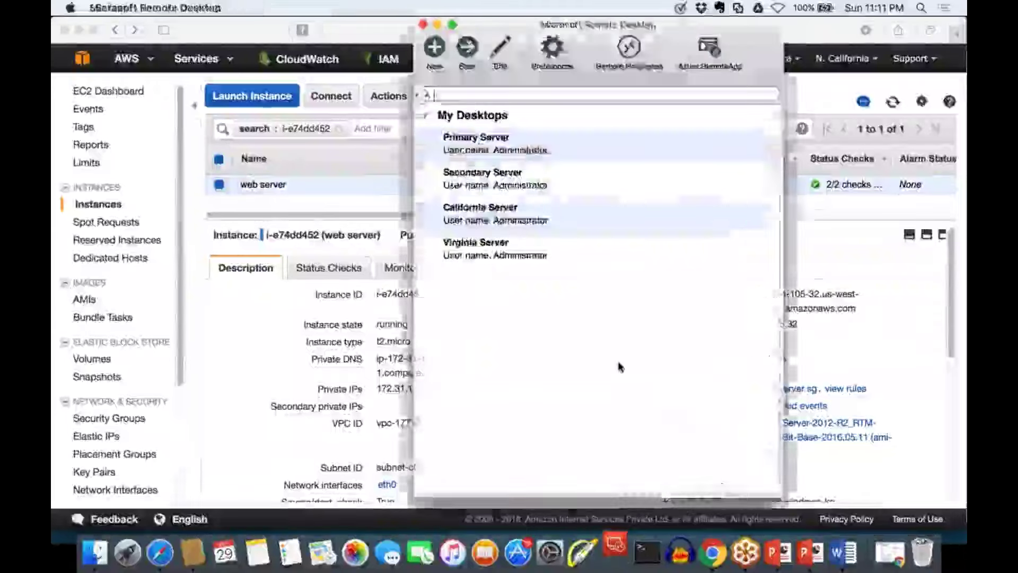
left_click(529, 143)
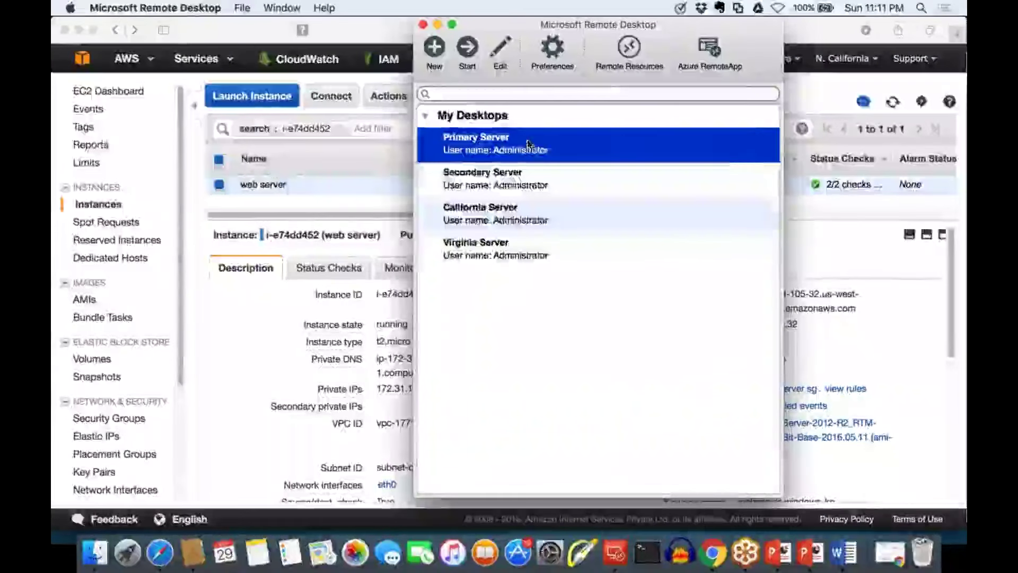
key("super+a")
right_click(528, 141)
left_click(547, 160)
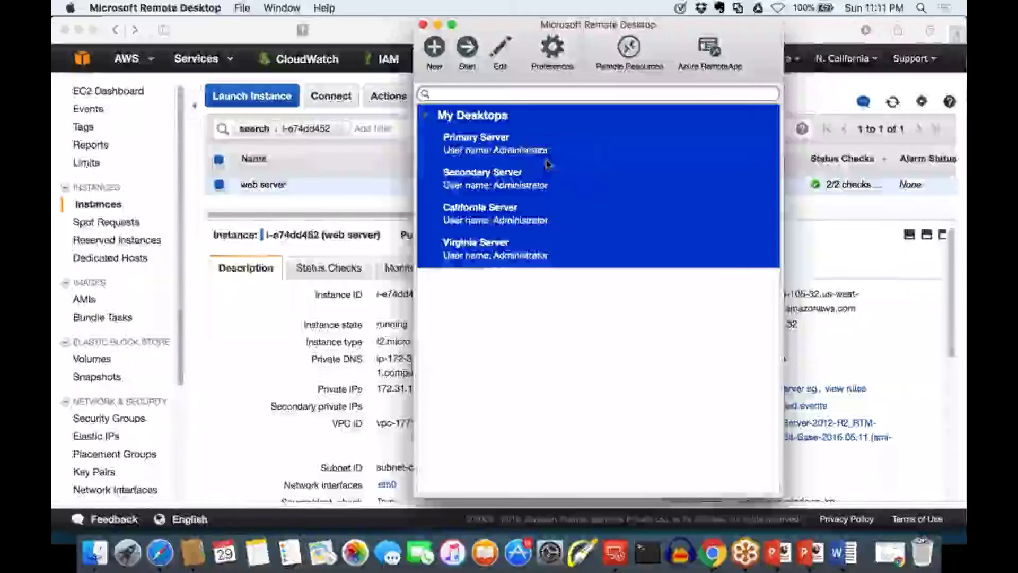
key("Return")
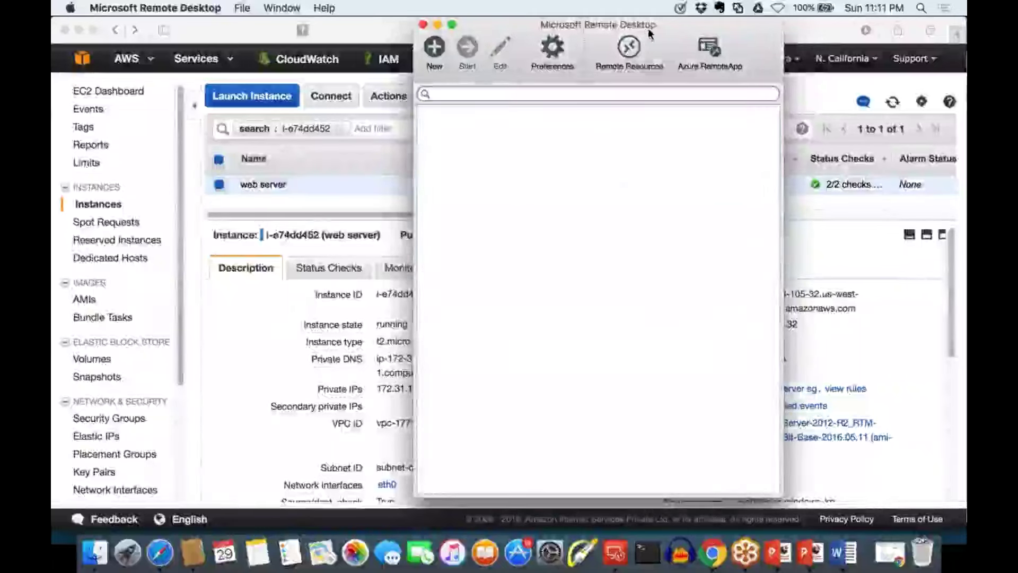
left_click_drag(657, 30, 595, 29)
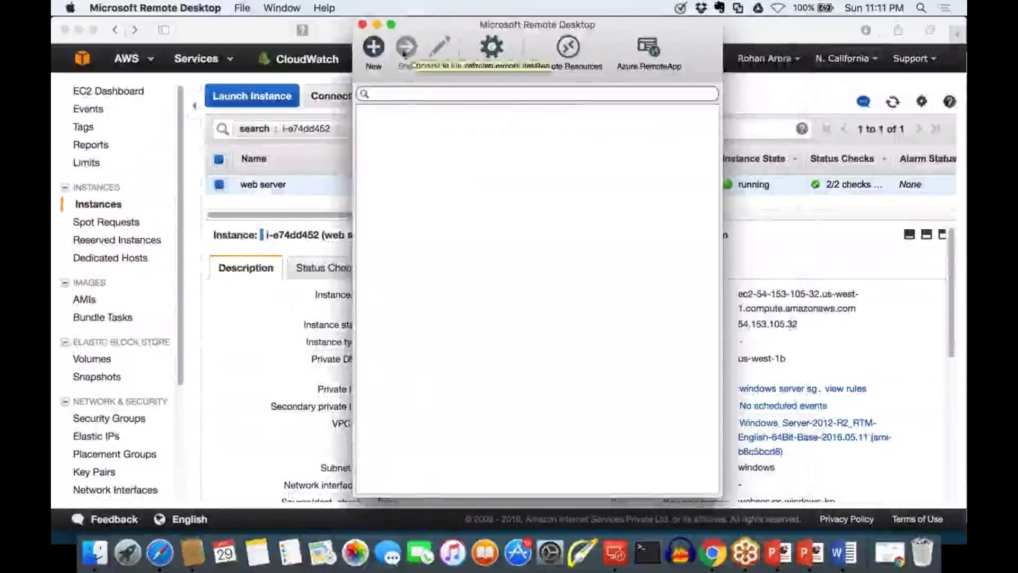
Create a new remote desktop connection named 'windows server'
left_click(374, 47)
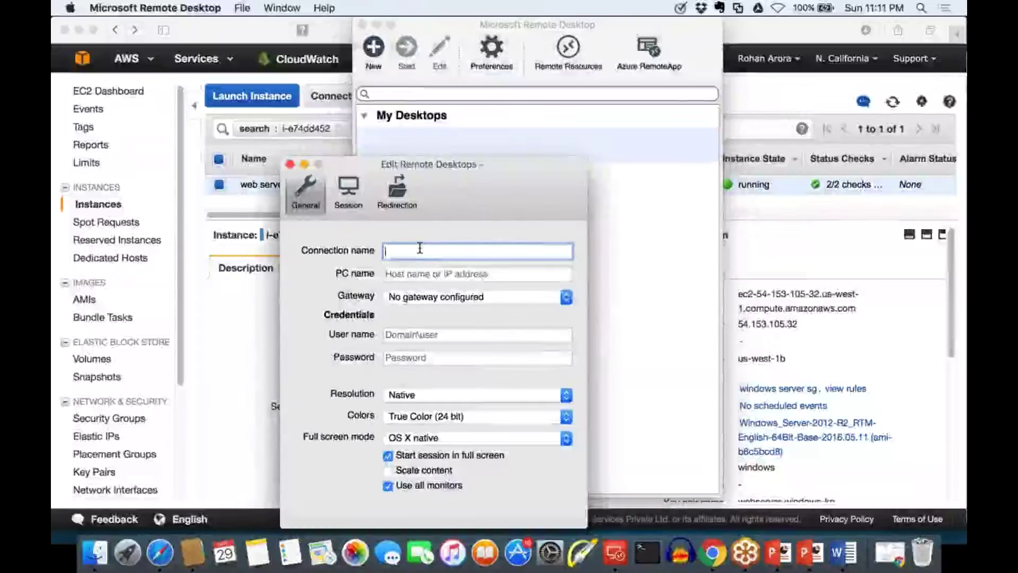
type("wi")
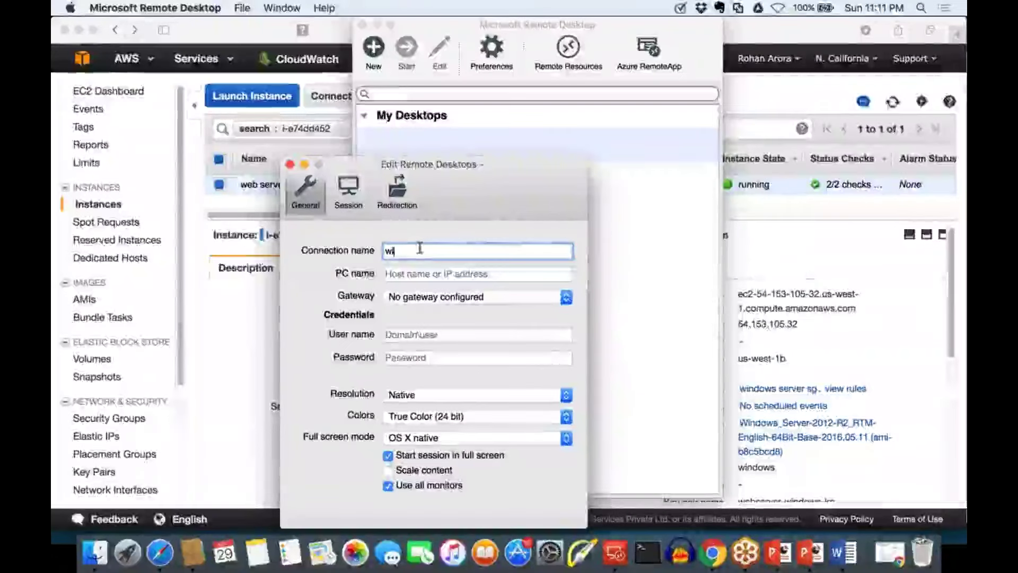
type("ndows se")
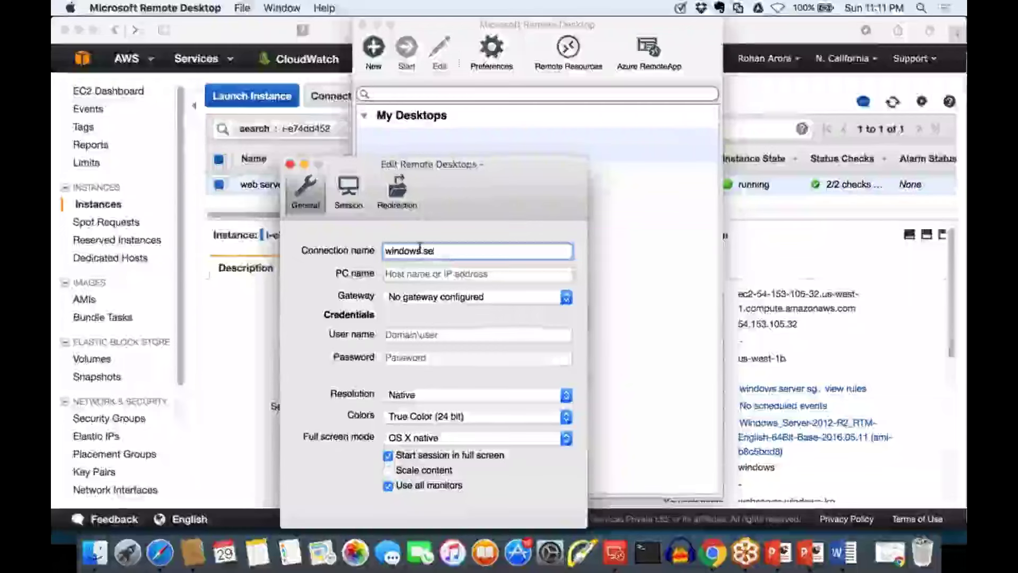
type("rver")
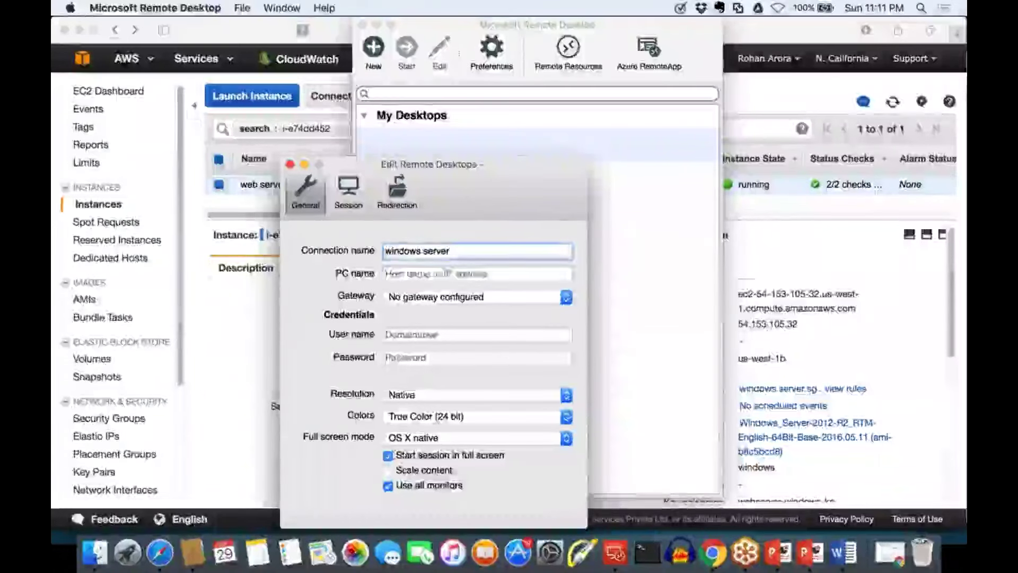
left_click(477, 273)
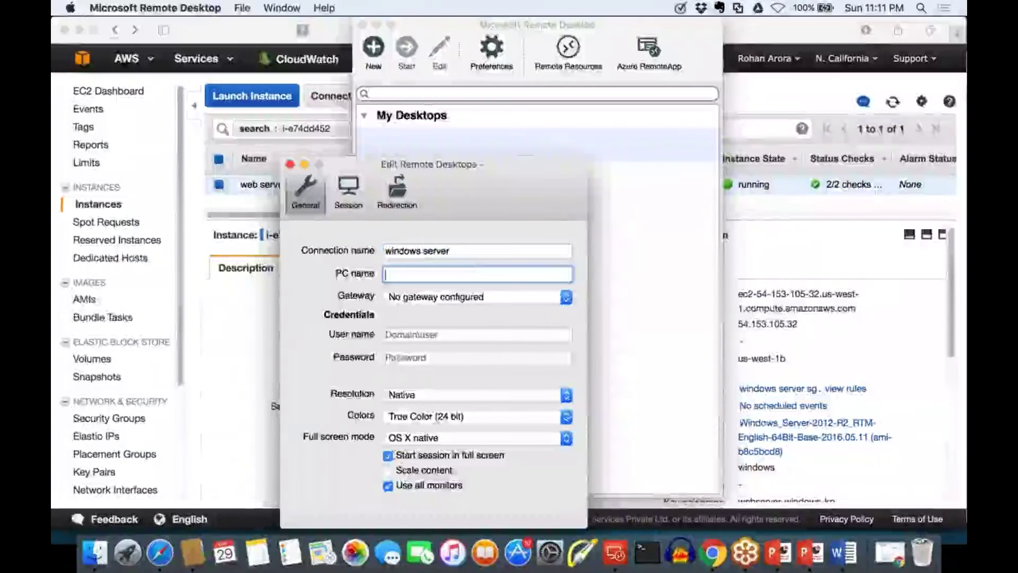
Copy the instance's public IP 54.153.105.32 from the EC2 console
left_click(868, 350)
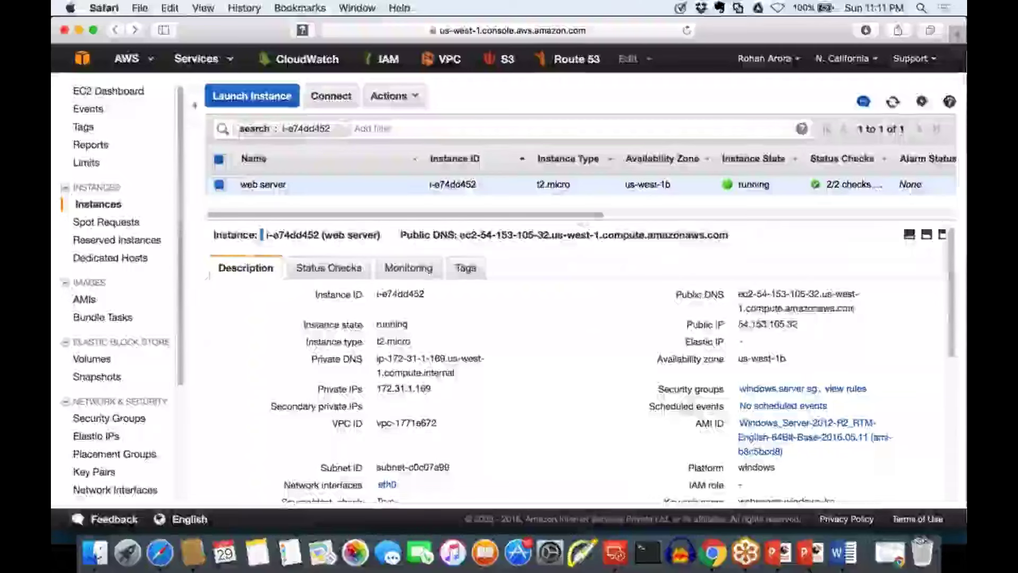
left_click_drag(798, 324, 734, 291)
left_click(734, 291)
left_click_drag(798, 324, 737, 323)
left_click(850, 318)
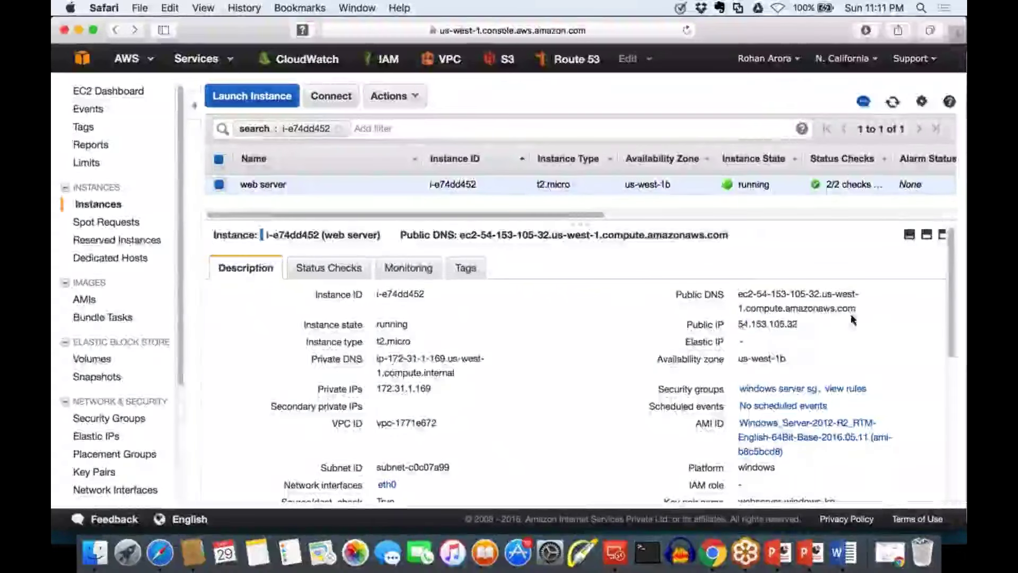
left_click_drag(798, 324, 737, 323)
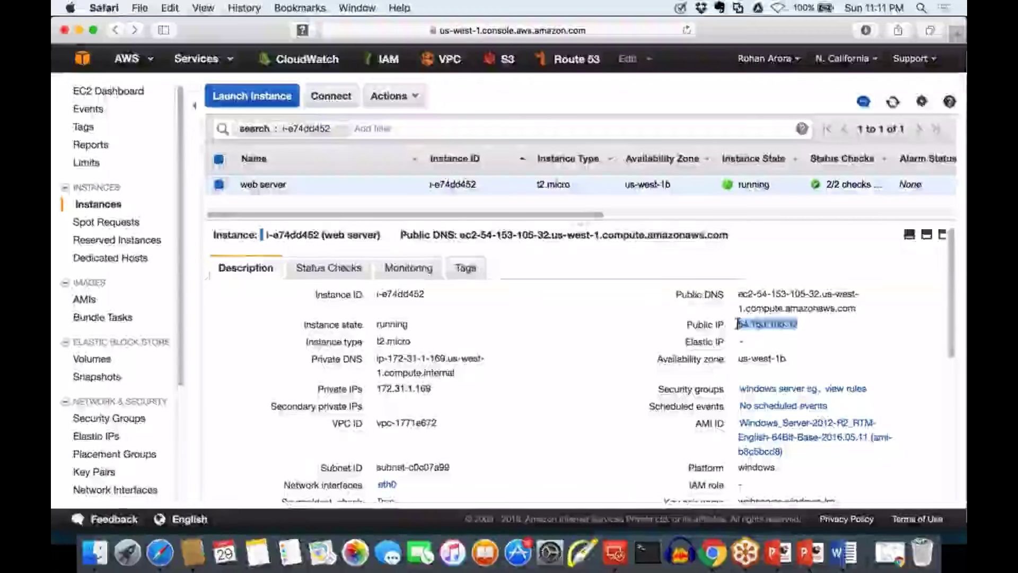
left_click_drag(856, 309, 747, 295)
left_click(746, 294)
left_click_drag(798, 325, 737, 324)
key("super+c")
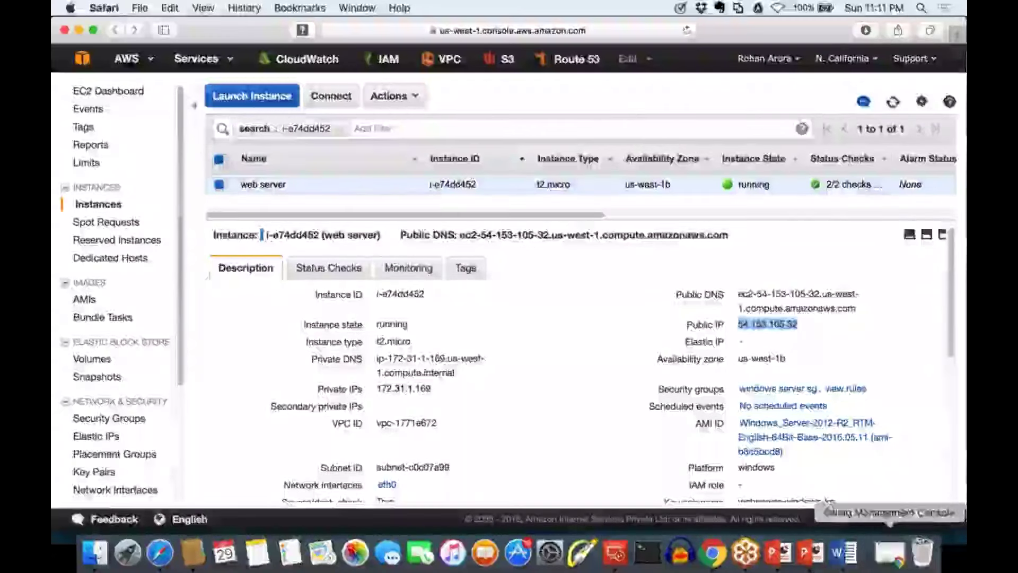
Close the billing console window and paste 54.153.105.32 as the connection's PC name
left_click(890, 553)
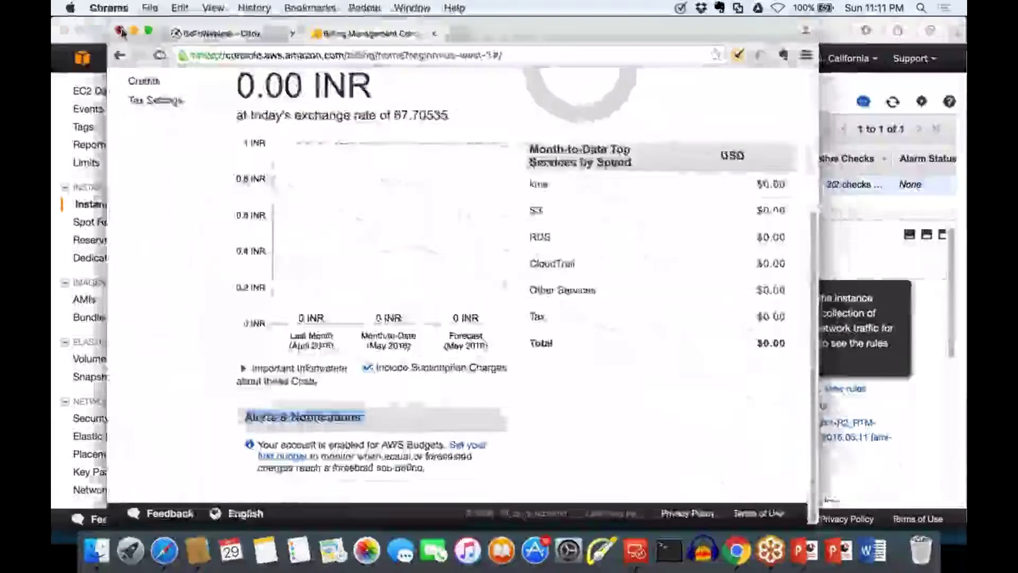
left_click(121, 31)
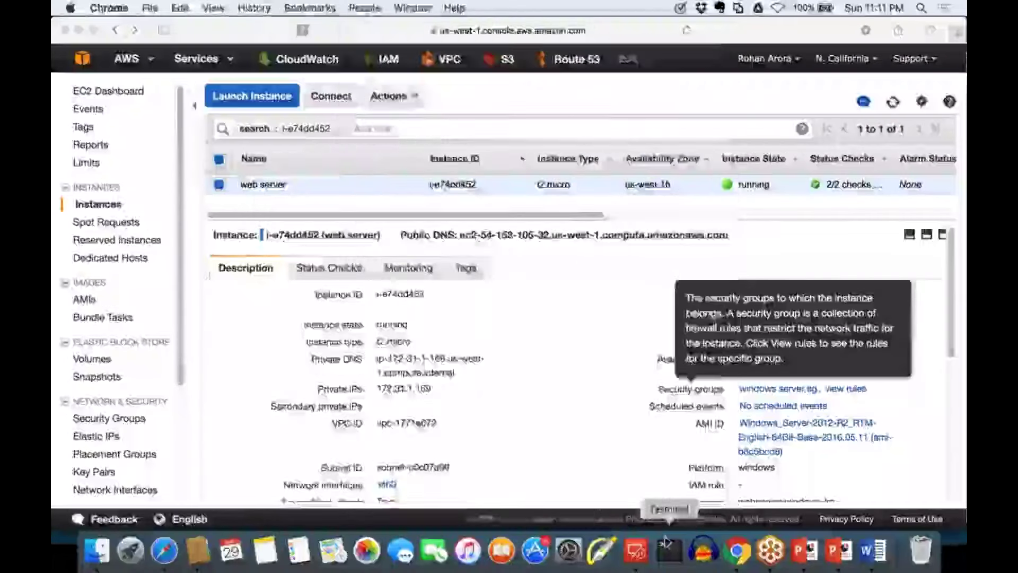
left_click(635, 551)
key("super+v")
left_click(457, 336)
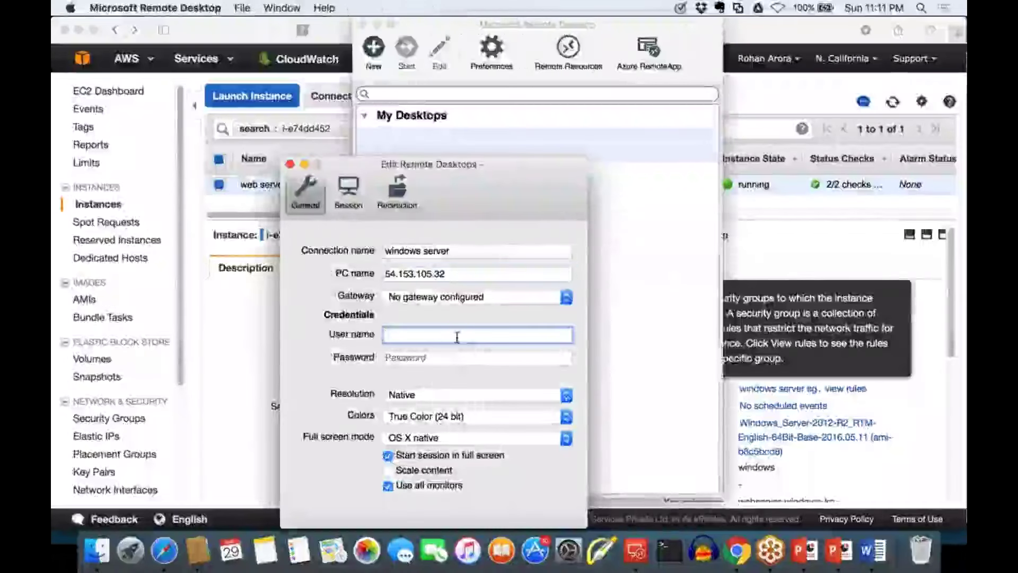
left_click(784, 249)
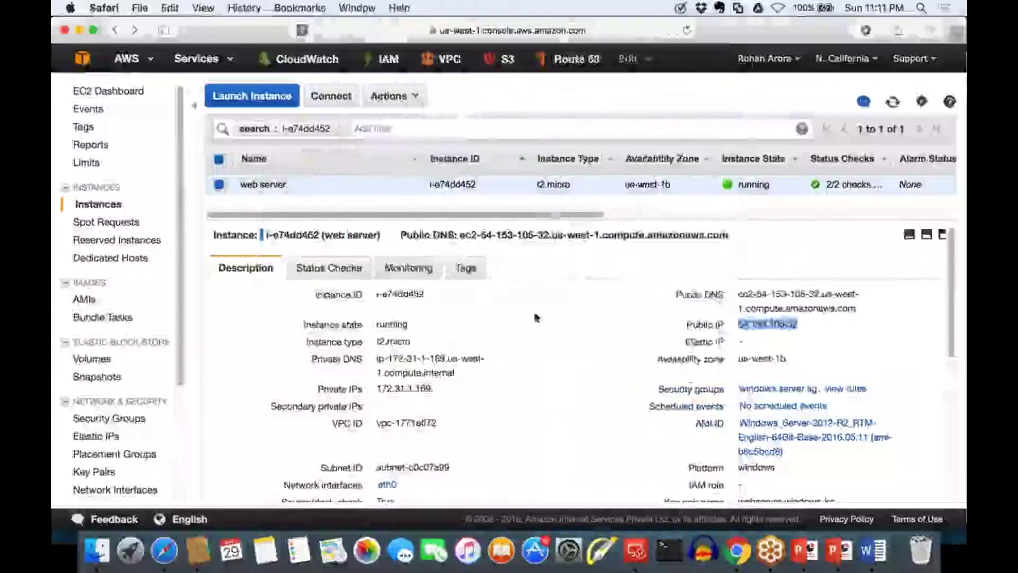
key("super+Tab")
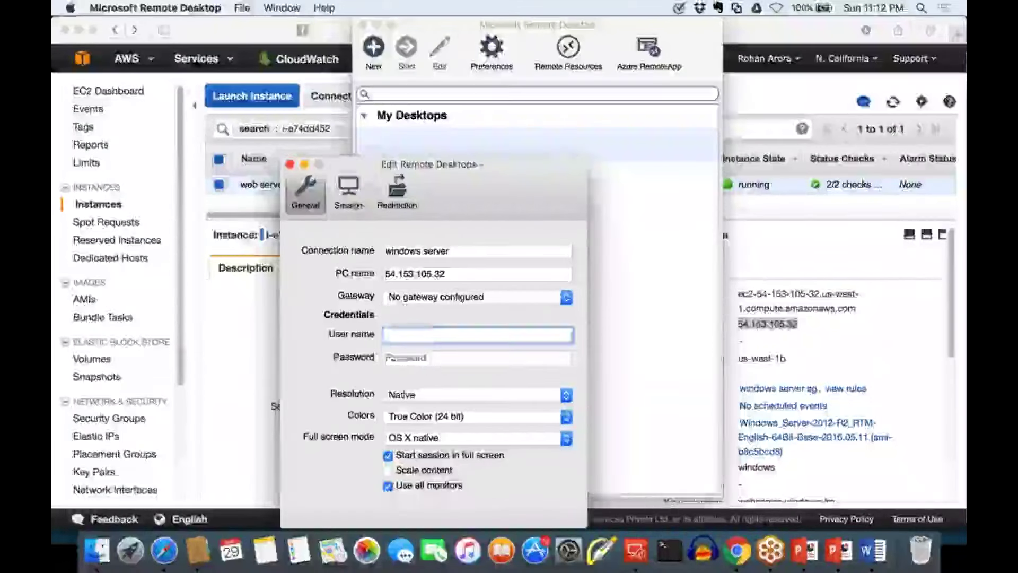
left_click(430, 357)
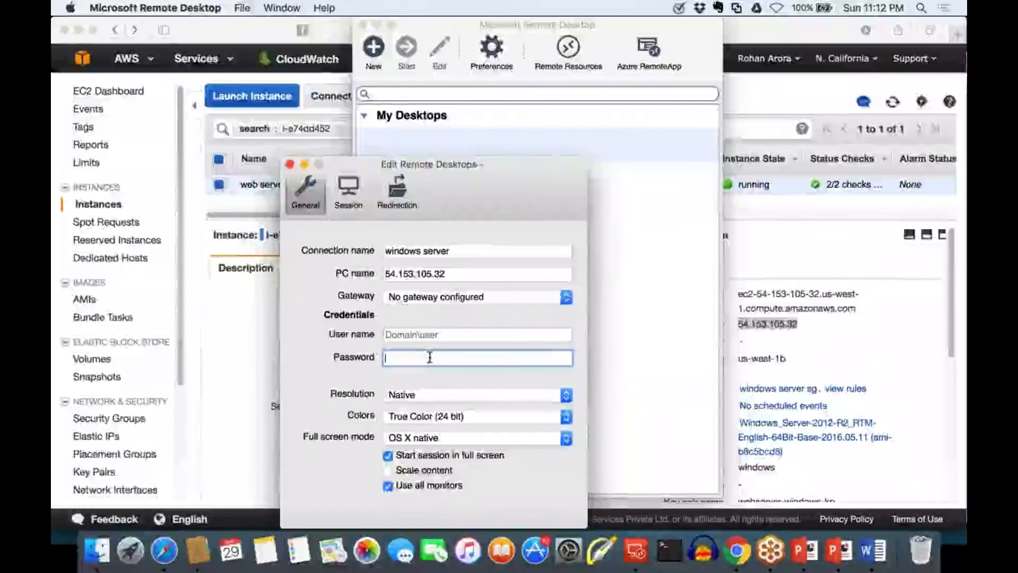
key("super+Tab")
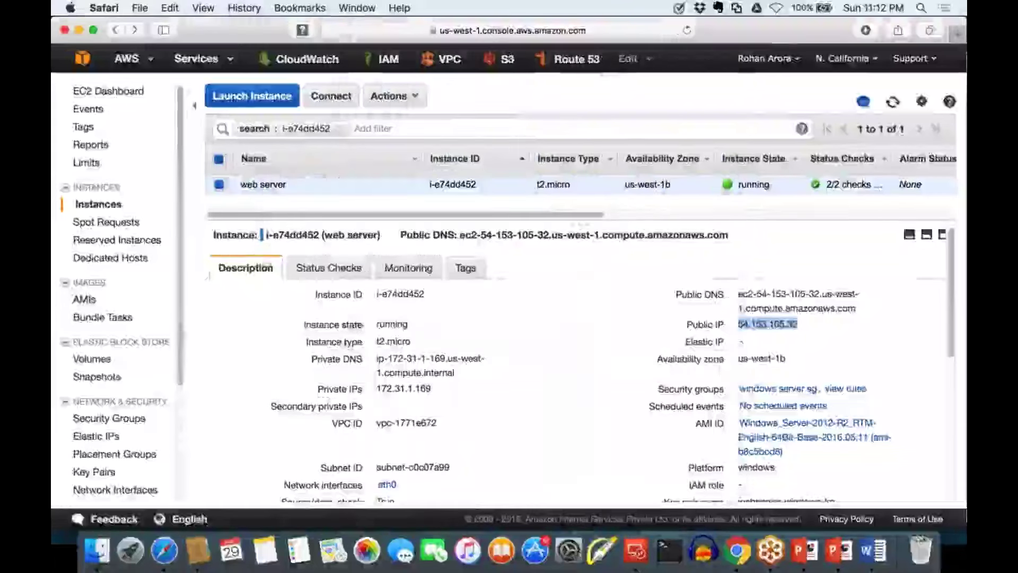
Open the Connect To Your Instance details for the web server instance
right_click(303, 181)
left_click(247, 334)
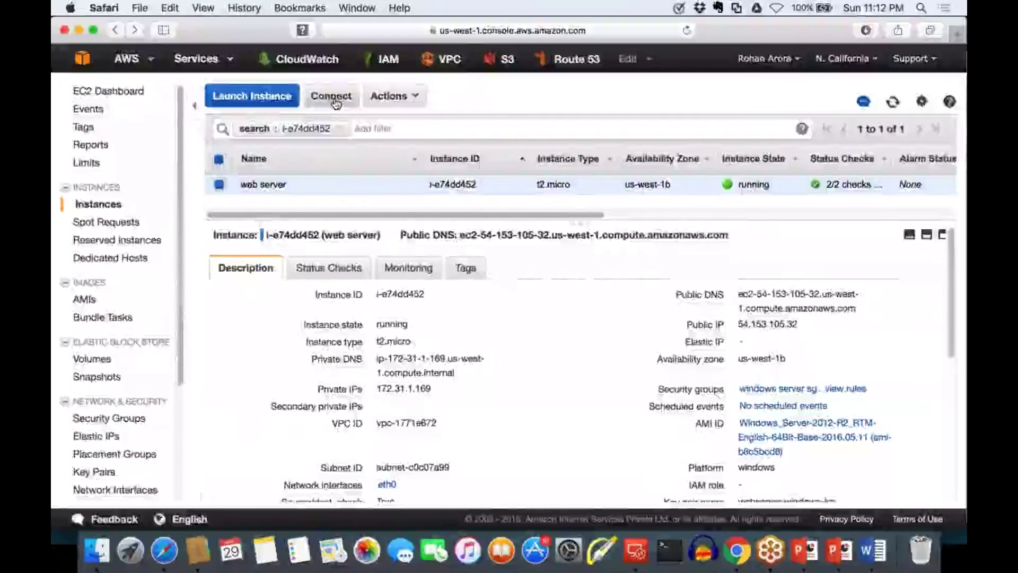
left_click(332, 97)
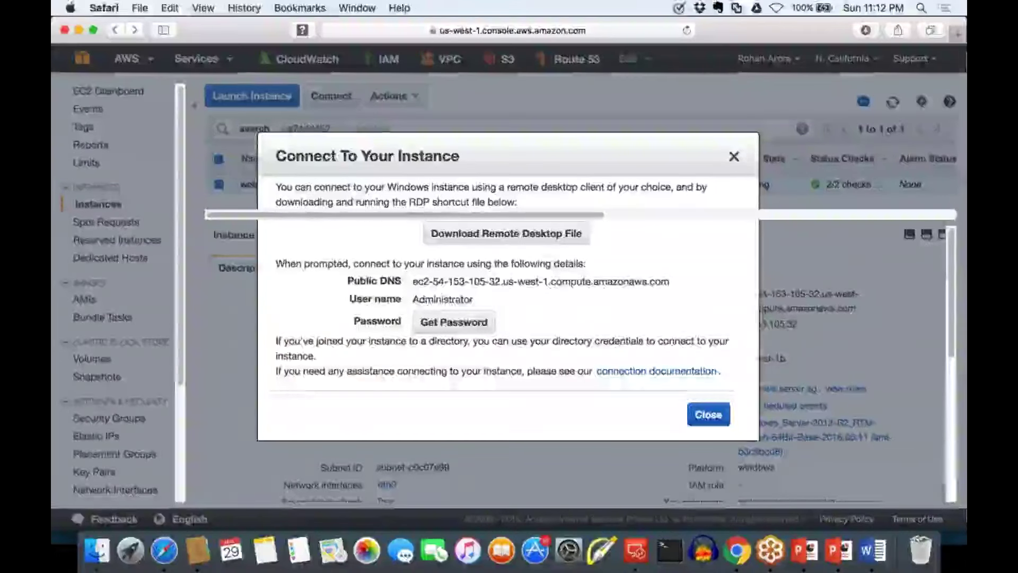
Copy 'Administrator' into the connection's User name field, then return to the EC2 console tab
double_click(440, 299)
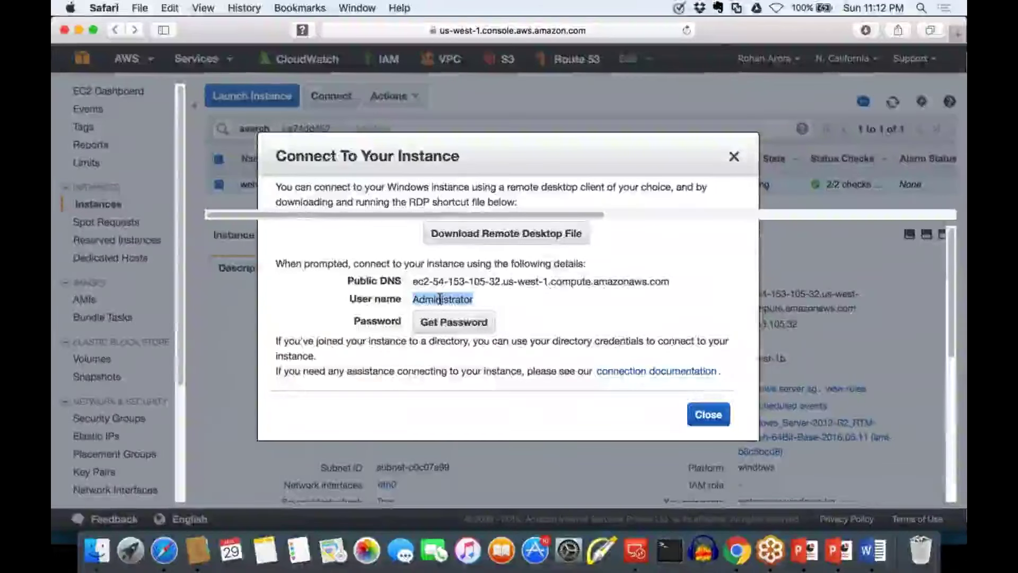
key("super+c")
key("super+Tab")
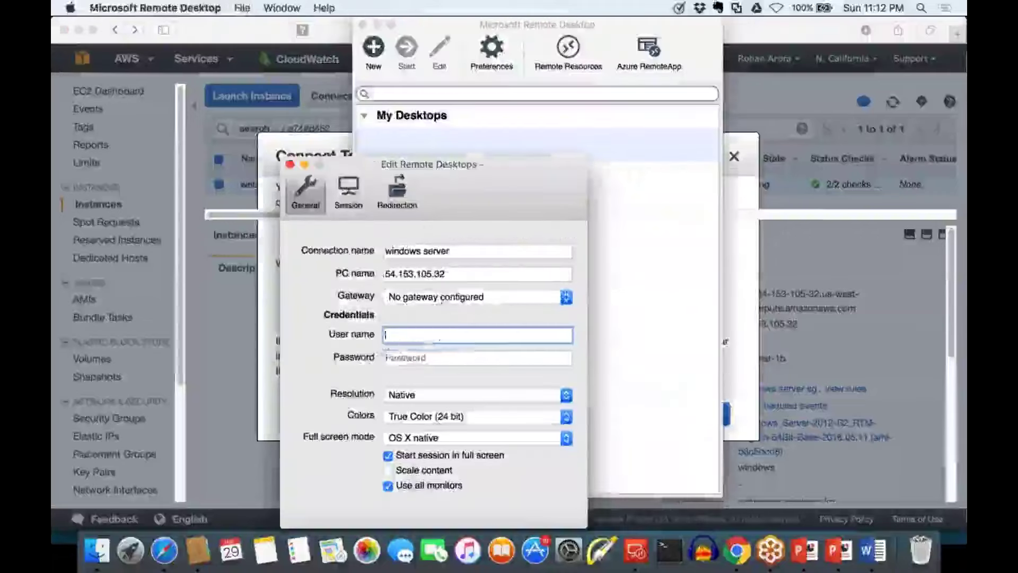
key("super+v")
key("super+Tab")
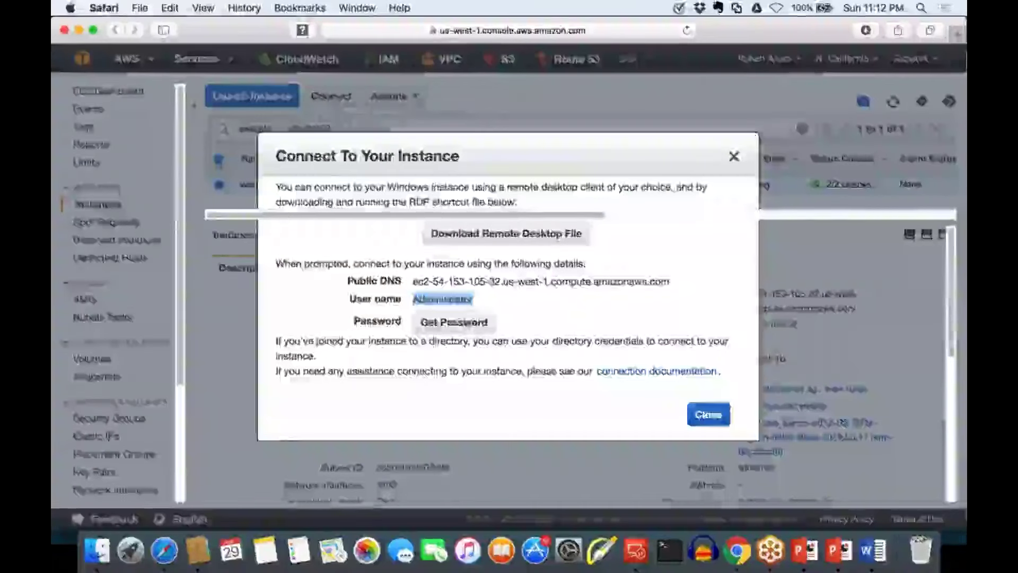
key("super+shift+backslash")
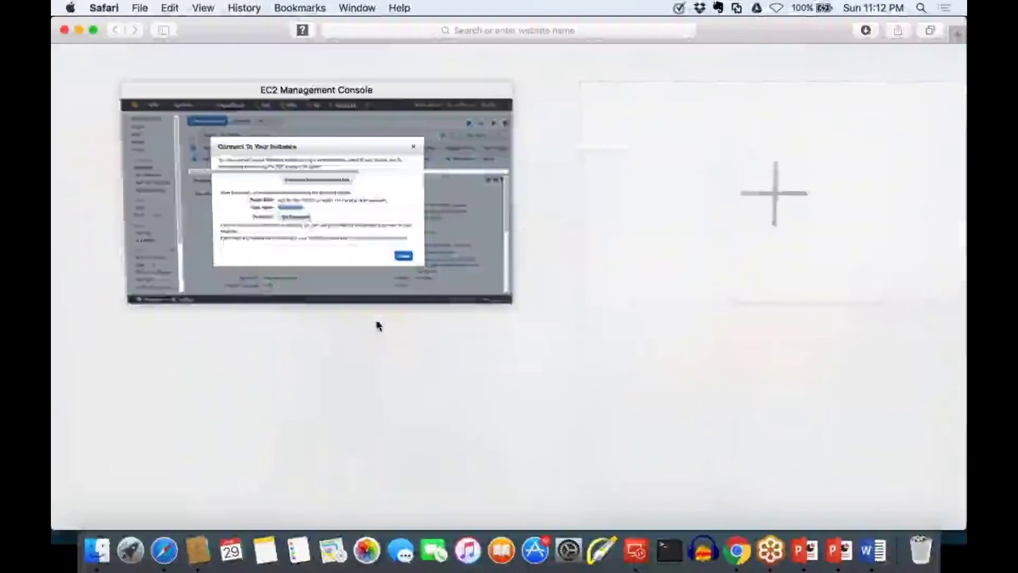
key("super+shift+backslash")
Open the Get Password form for webserver-windows-kp.pem and cancel the file picker
left_click(451, 323)
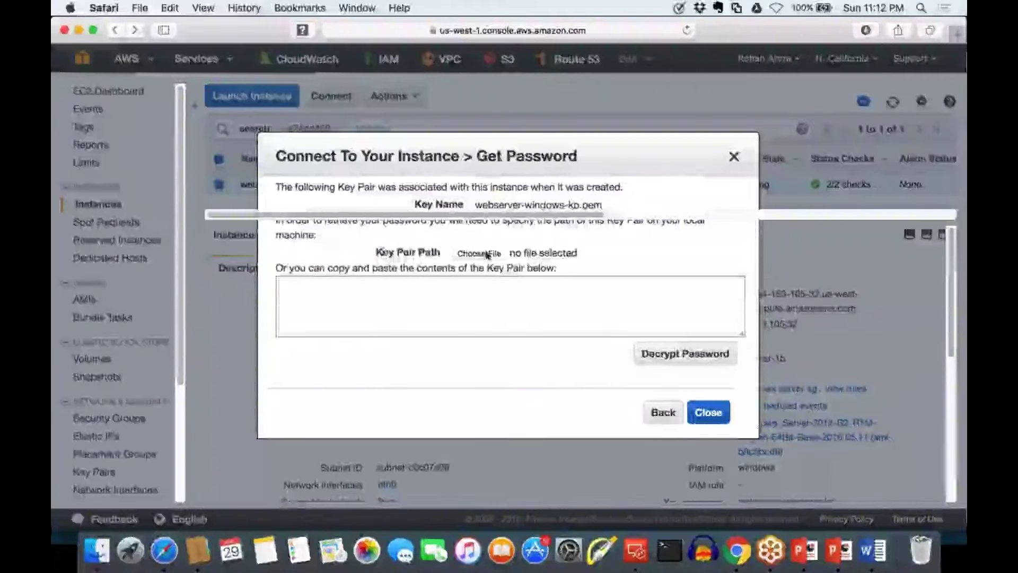
left_click_drag(385, 250, 436, 253)
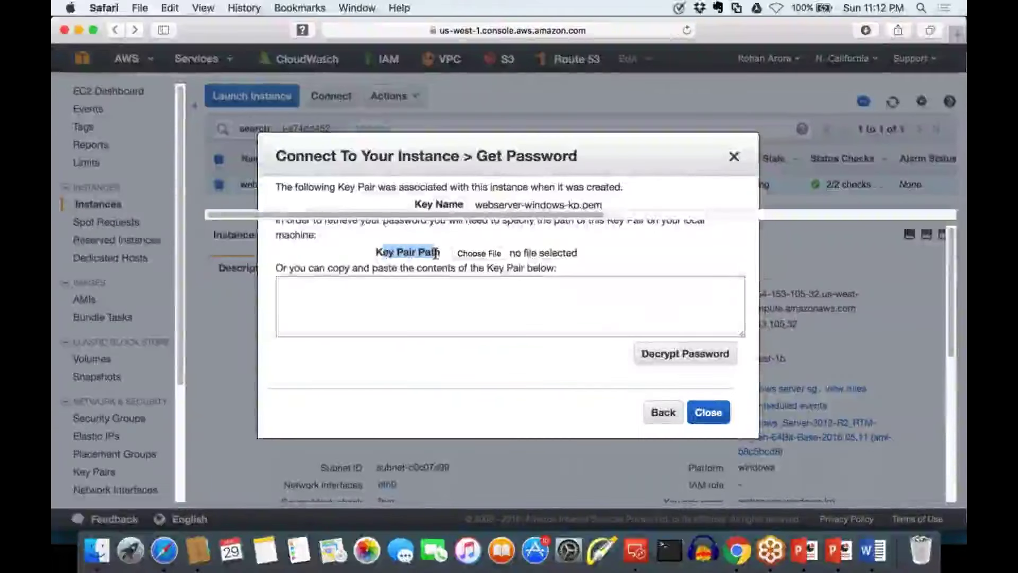
left_click(479, 254)
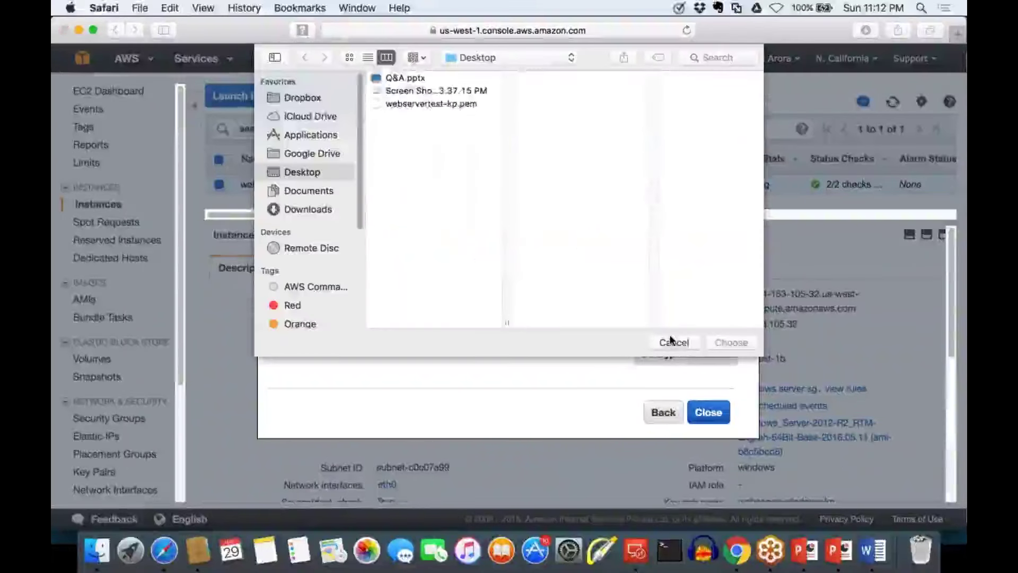
left_click(673, 342)
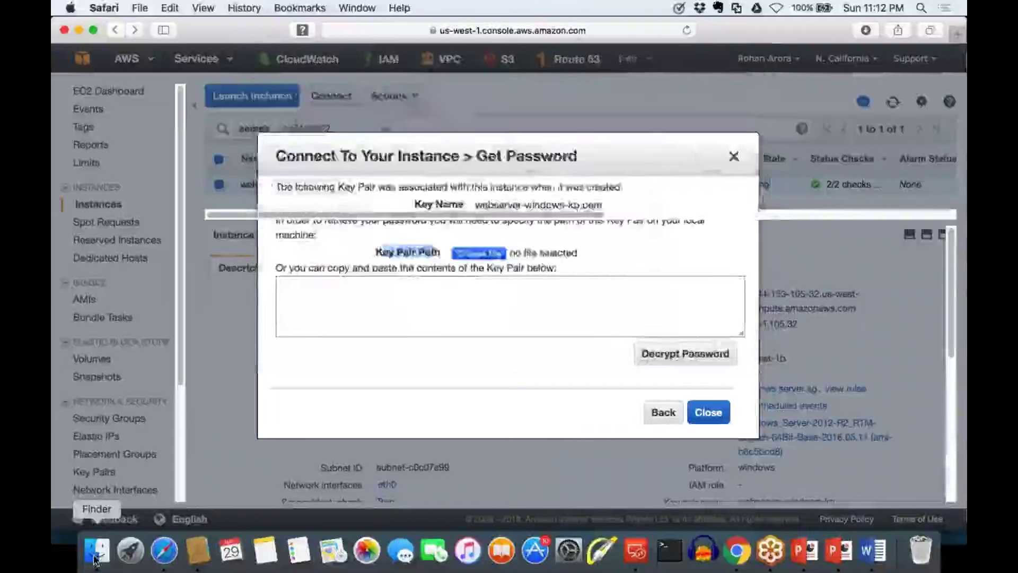
In Downloads, rename the key file to webserver-windows-kp.pem, keeping the .pem extension
left_click(95, 554)
left_click(289, 263)
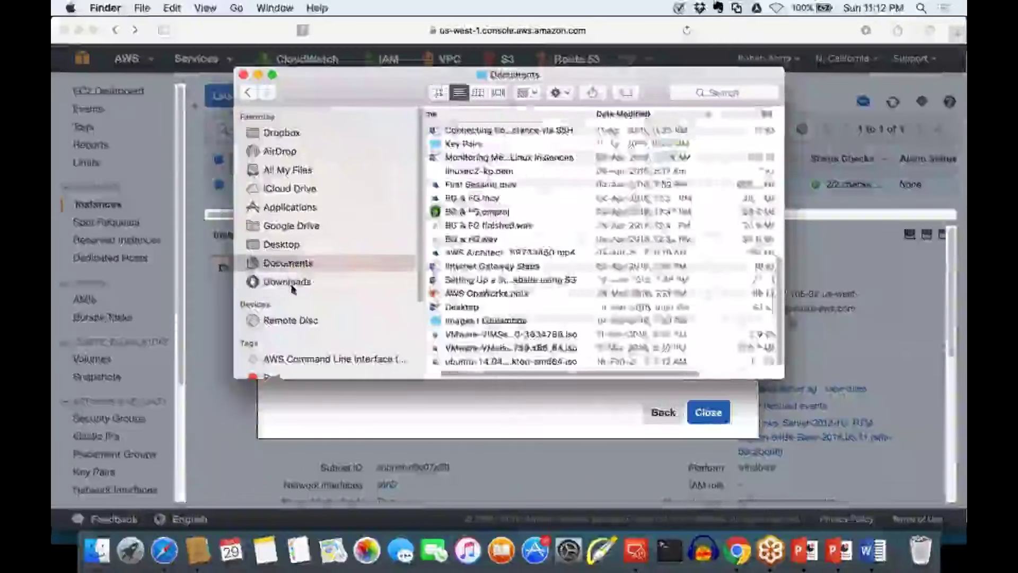
left_click(287, 281)
right_click(492, 132)
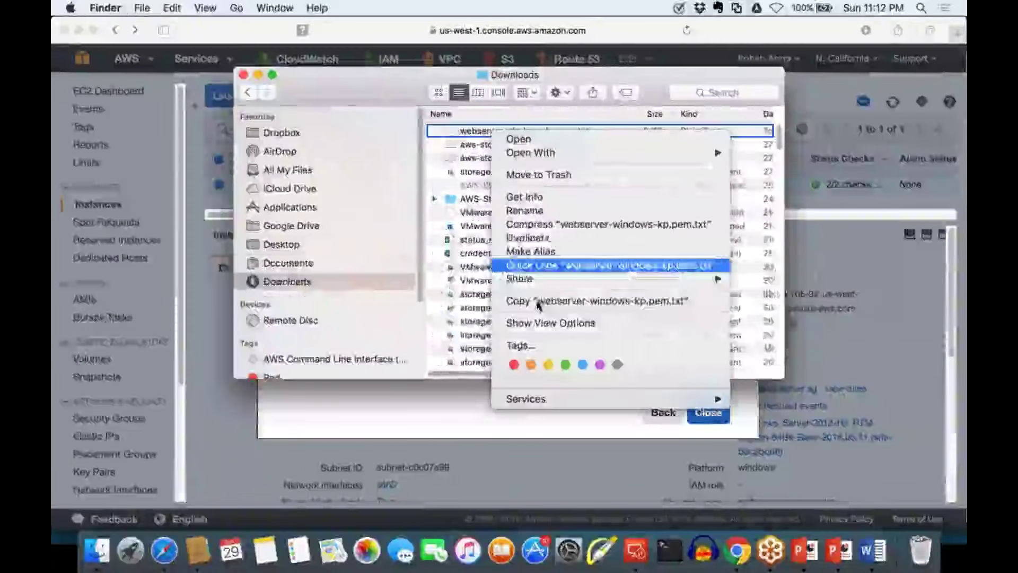
left_click(538, 212)
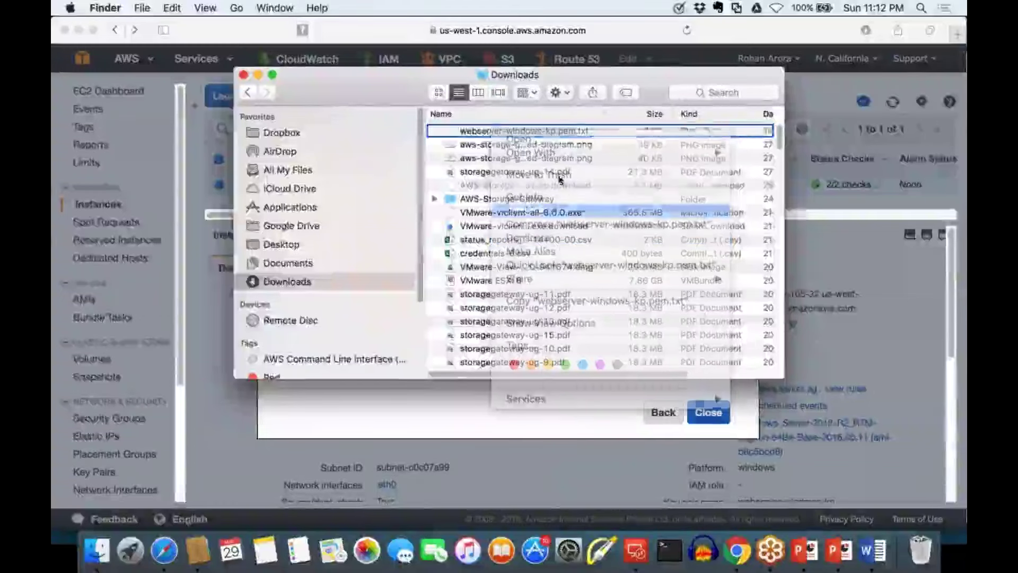
key("Right")
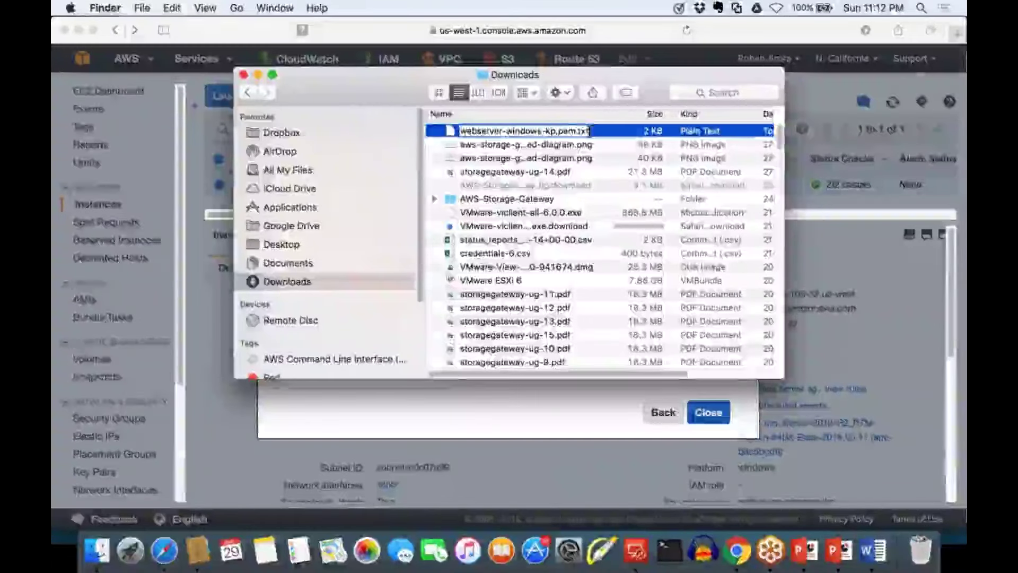
key("BackSpace")
key("BackSpace")
key("BackSpace")
key("BackSpace")
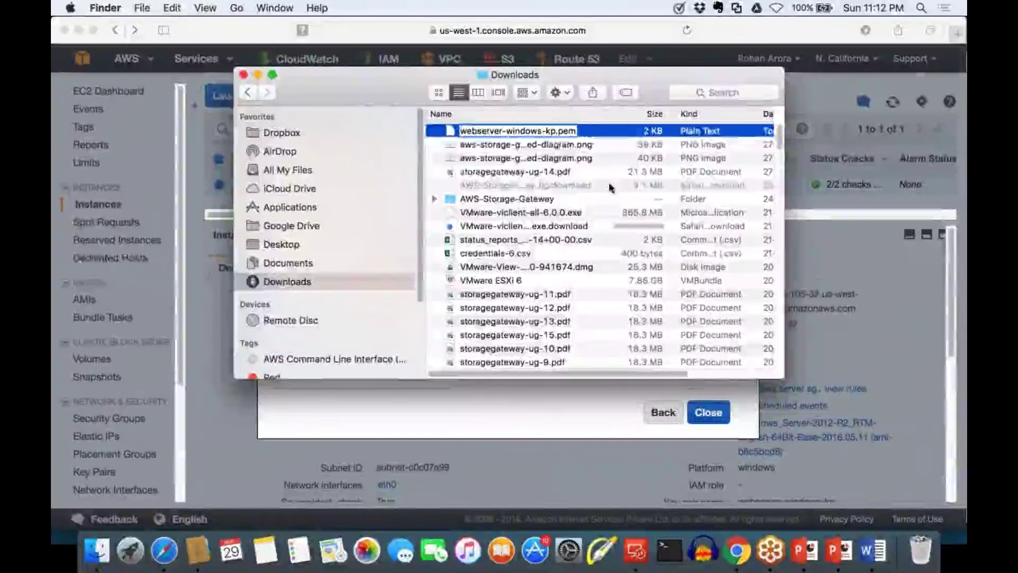
left_click(610, 187)
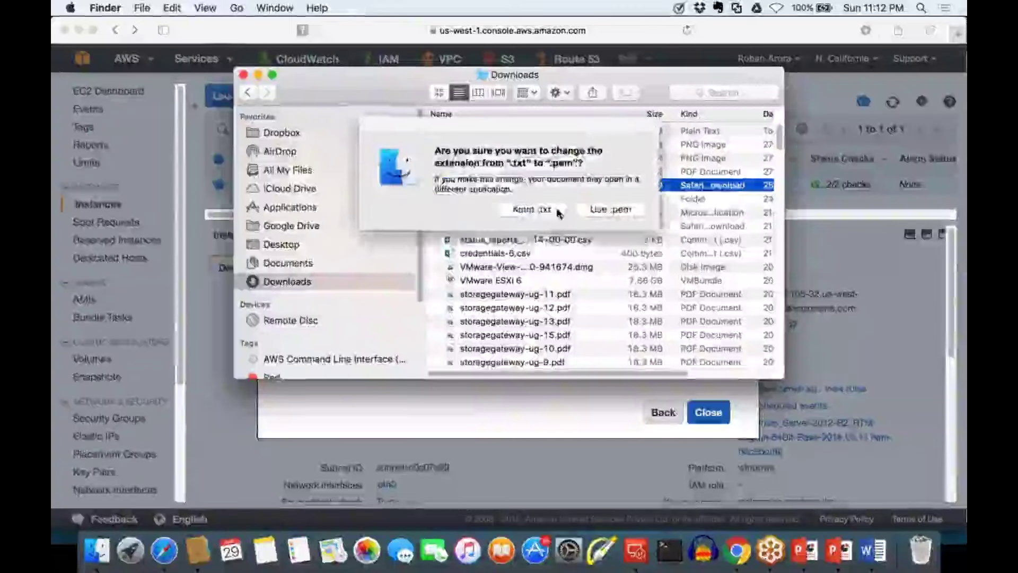
left_click(613, 209)
Move webserver-windows-kp.pem to the Desktop and close Finder
left_click(505, 132)
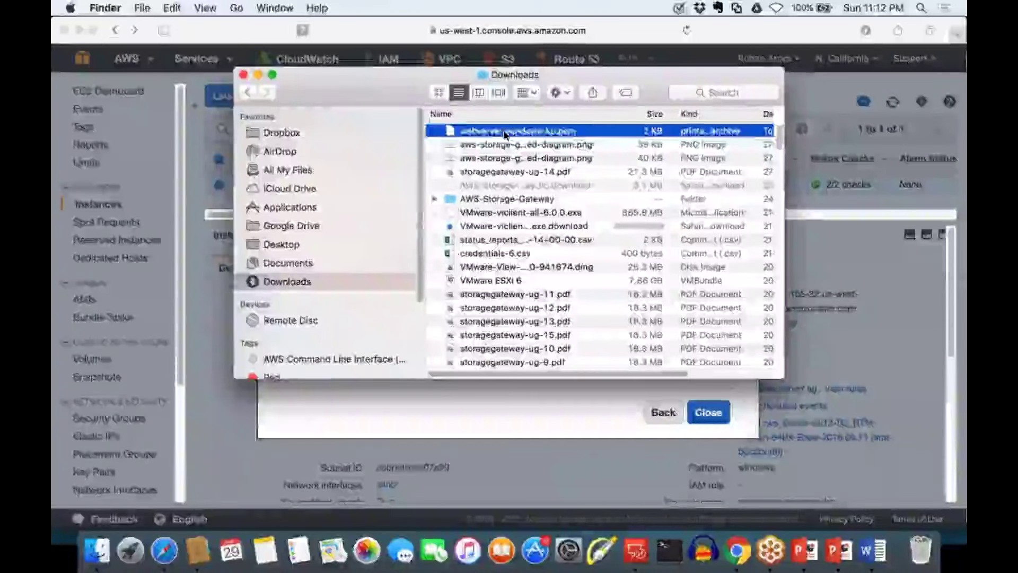
left_click(507, 177)
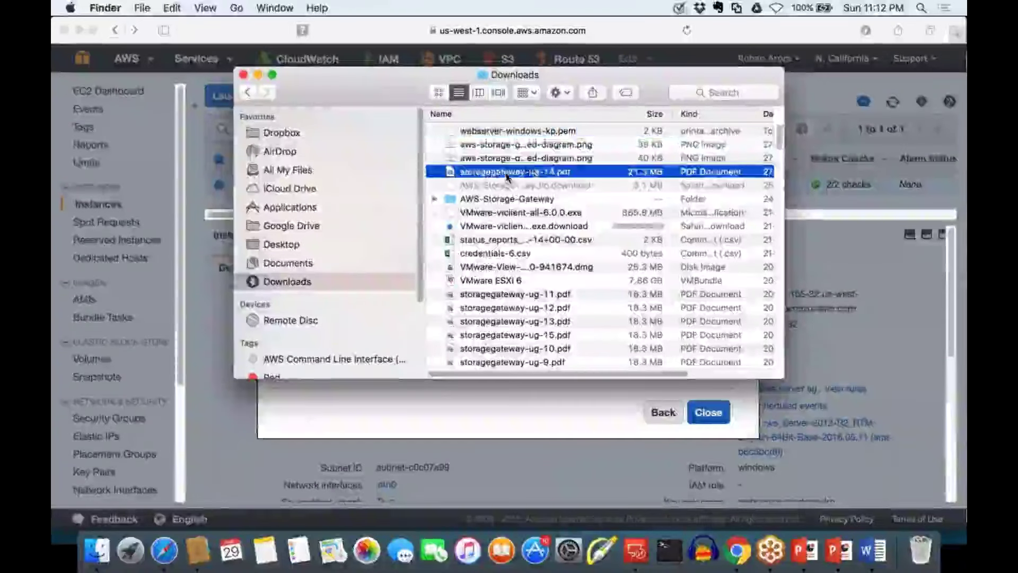
left_click(535, 133)
left_click_drag(535, 132, 307, 244)
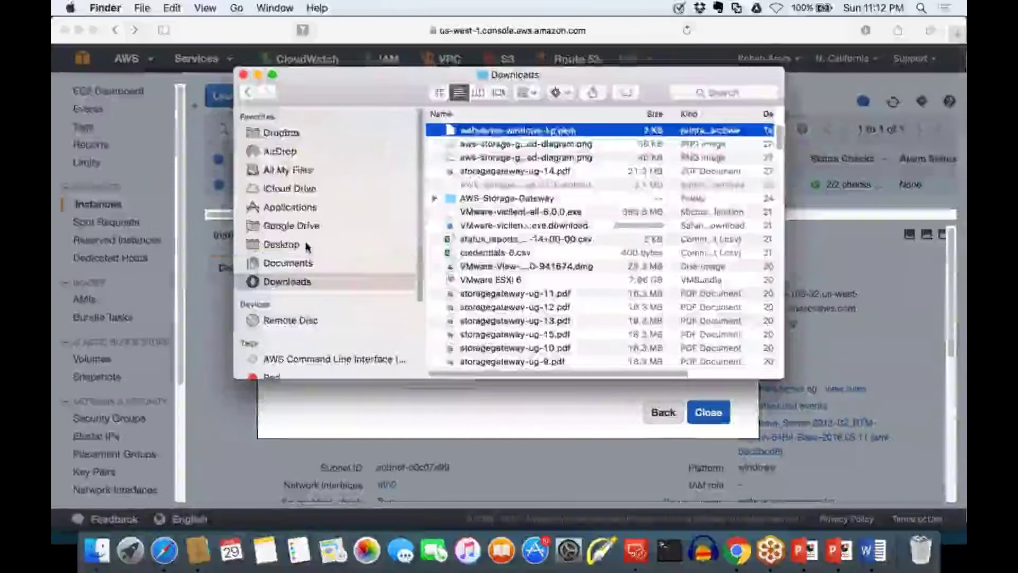
key("super+w")
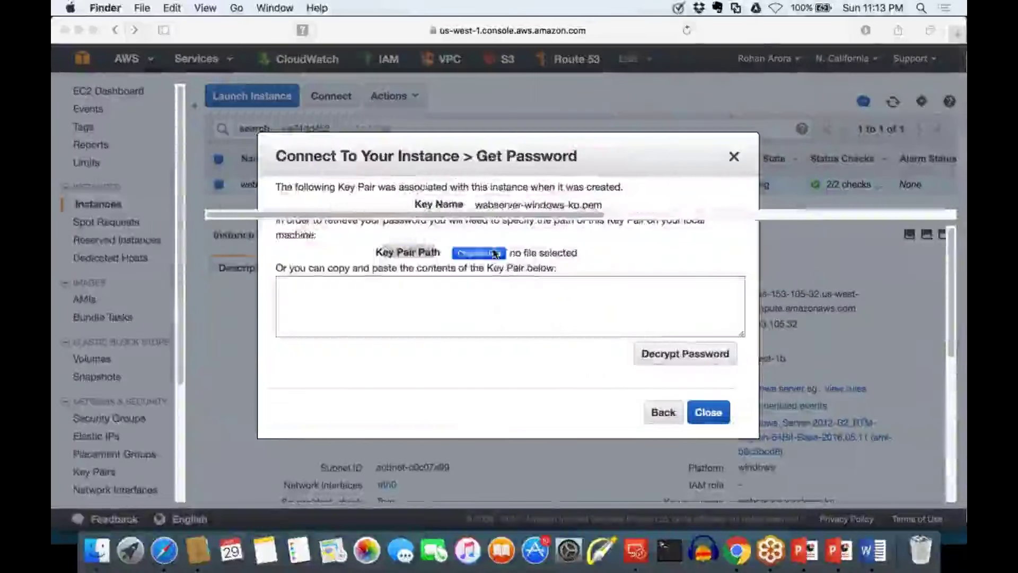
Load webserver-windows-kp.pem from the Desktop into the Get Password form
left_click(495, 254)
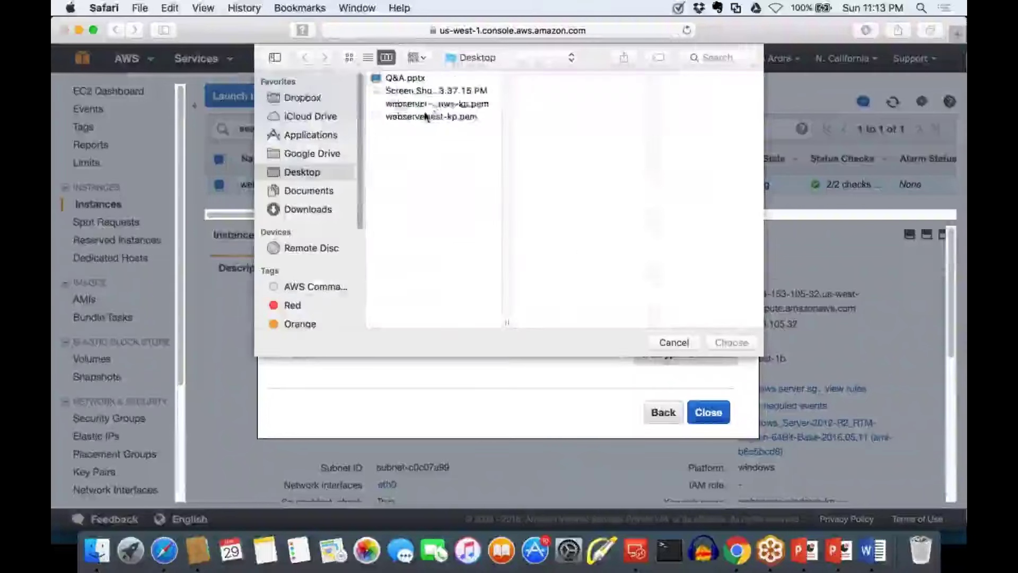
left_click(432, 104)
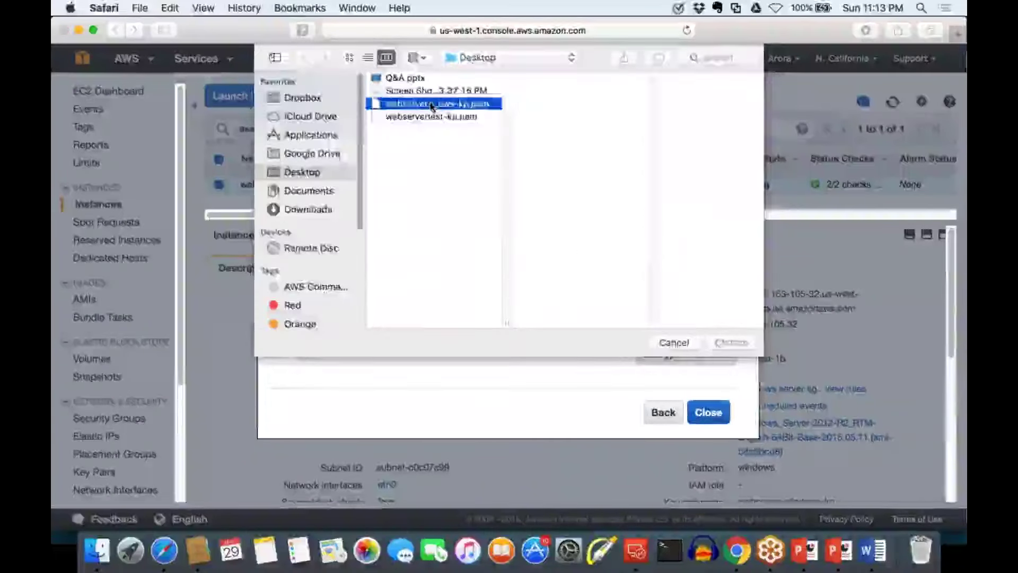
double_click(432, 104)
left_click(543, 320)
key("super+a")
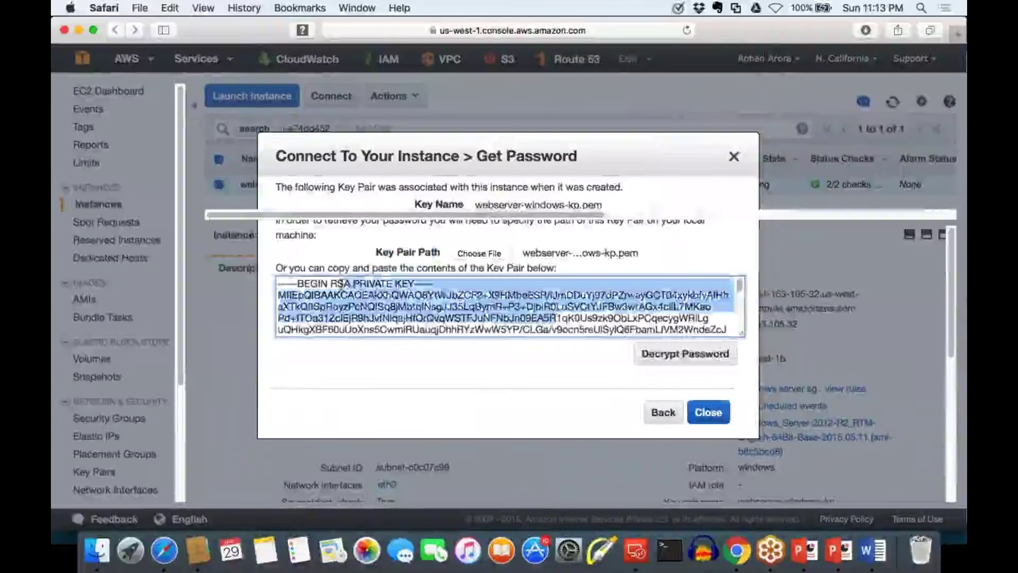
left_click(585, 423)
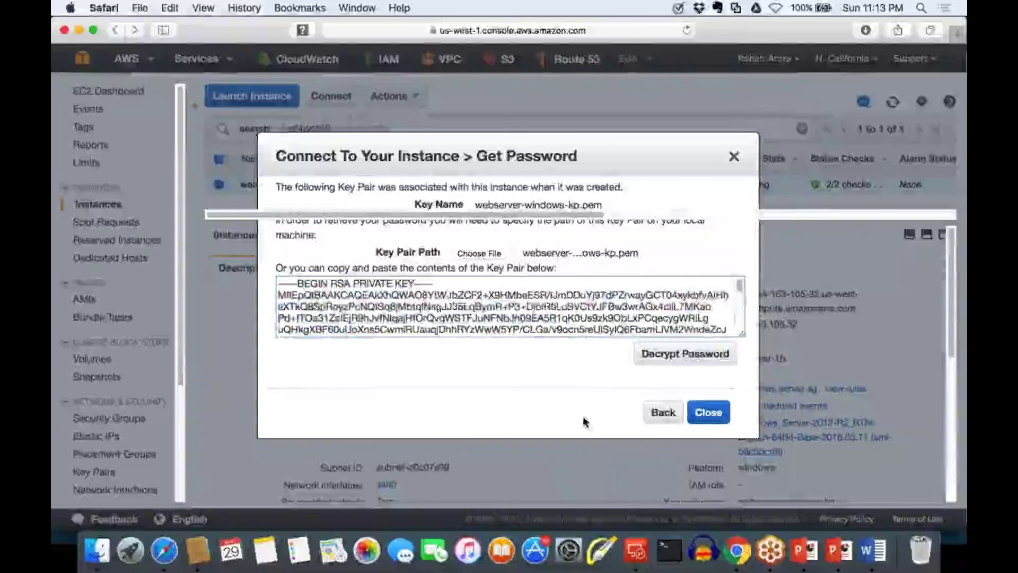
Decrypt the Administrator password, copy it, and focus the connection's Password field
left_click(685, 354)
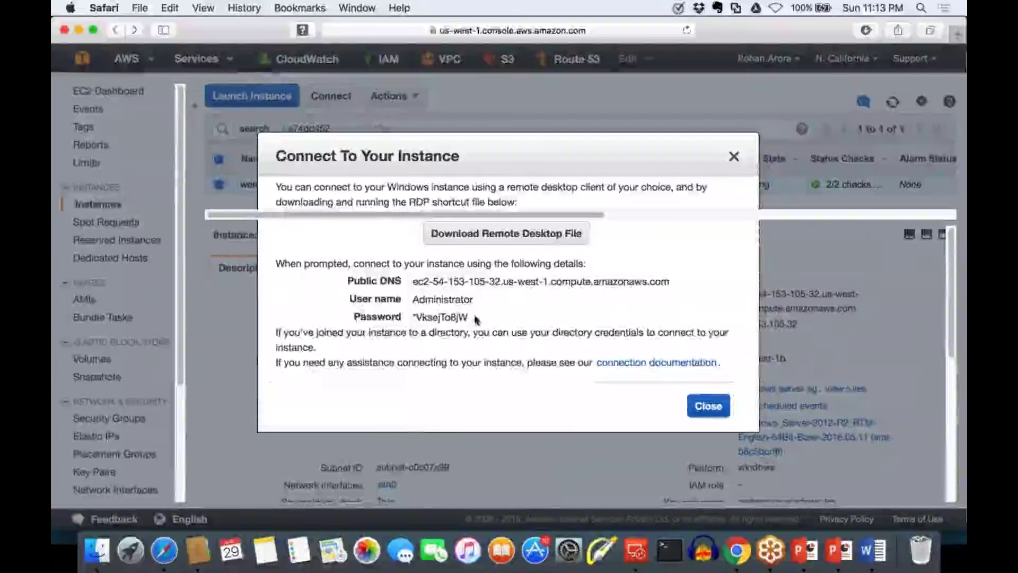
left_click_drag(469, 318, 412, 317)
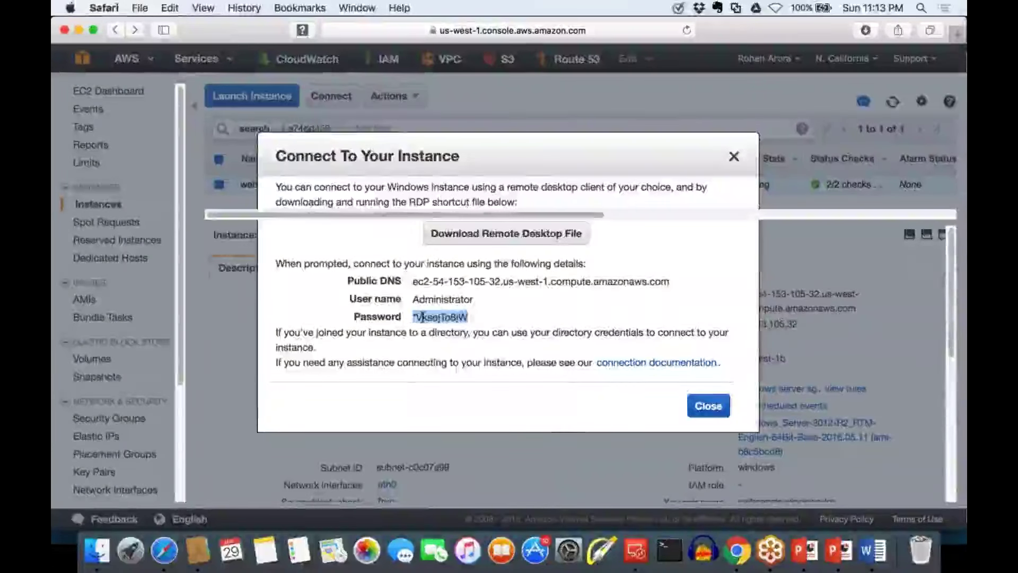
right_click(423, 317)
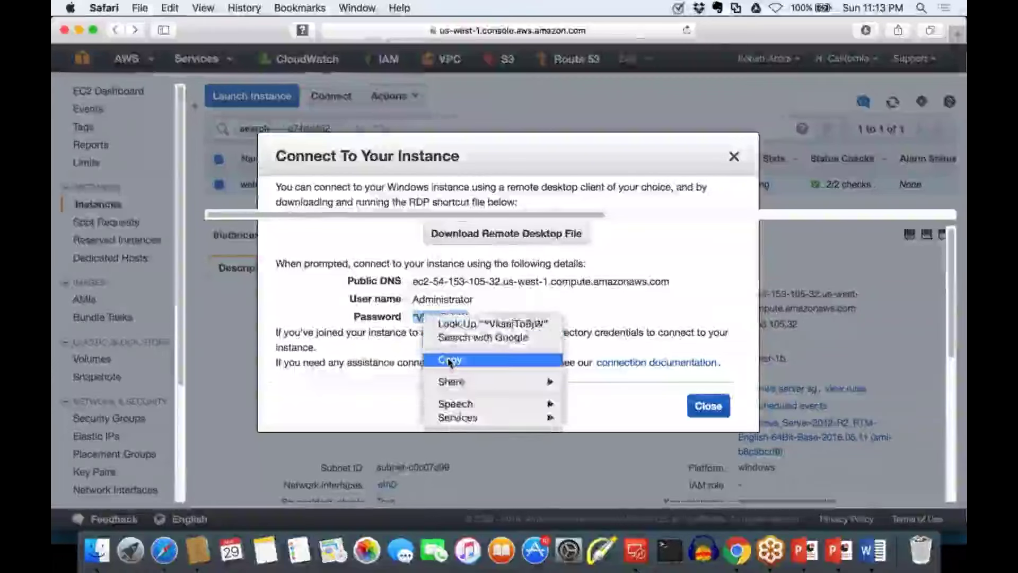
left_click(450, 360)
left_click(636, 551)
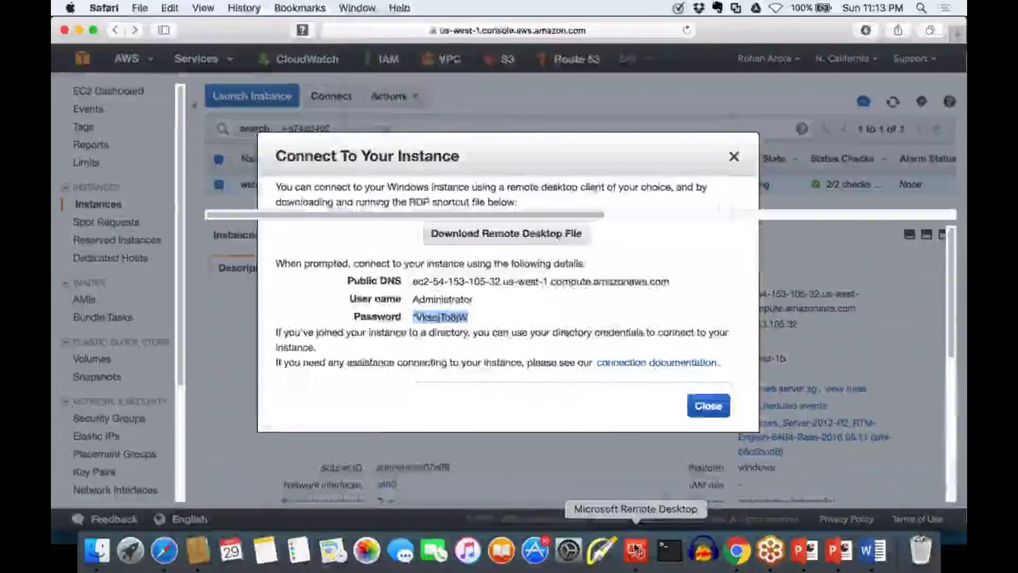
left_click(477, 358)
Paste the password, save the connection, and connect to windows server, accepting its certificate
key("super+v")
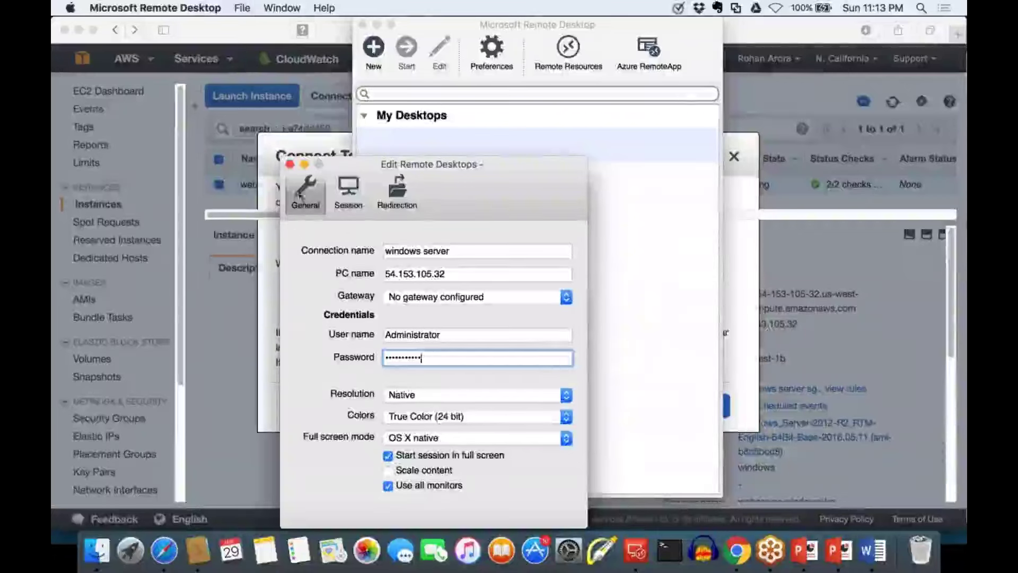
left_click(291, 165)
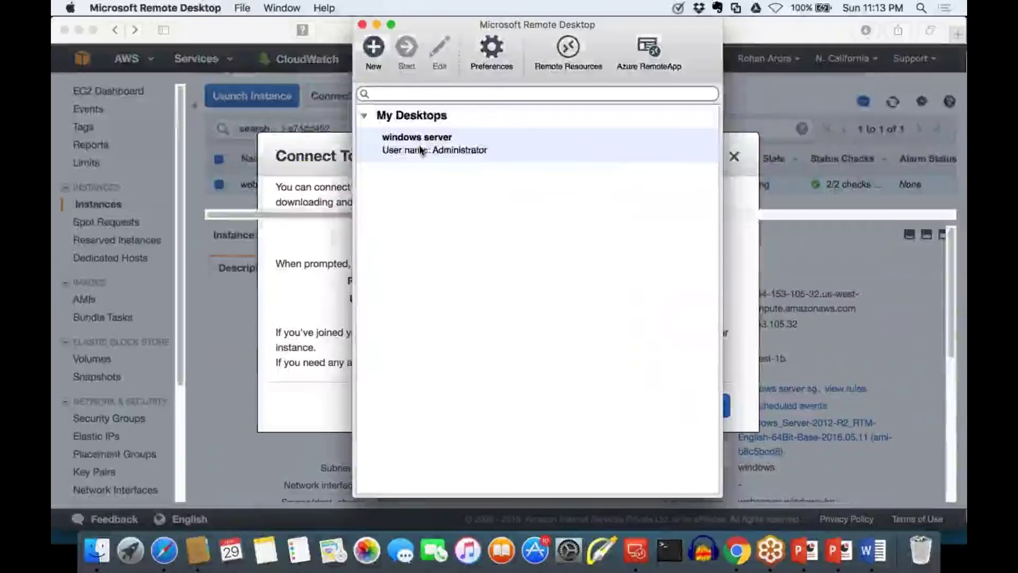
double_click(469, 150)
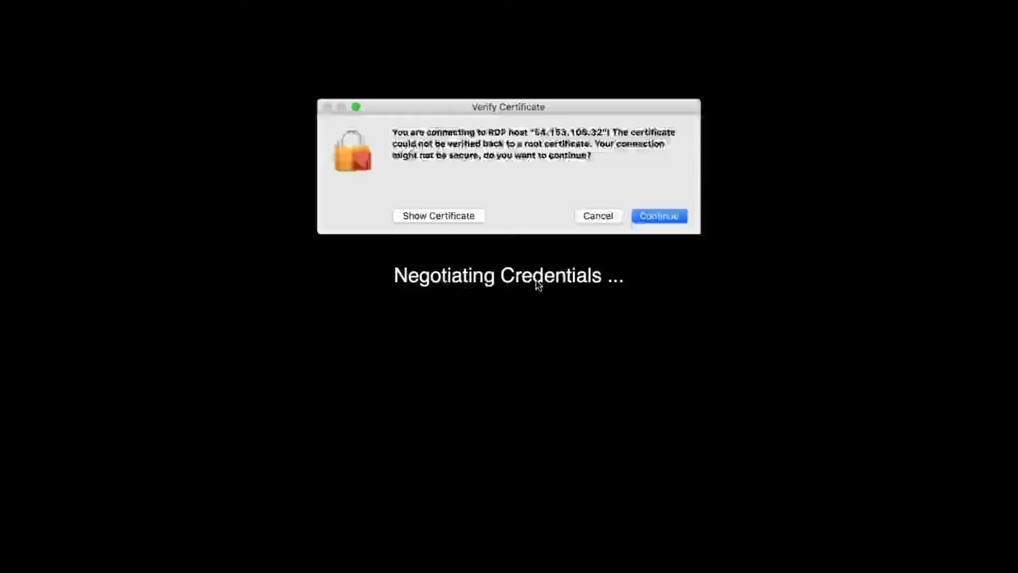
left_click(666, 221)
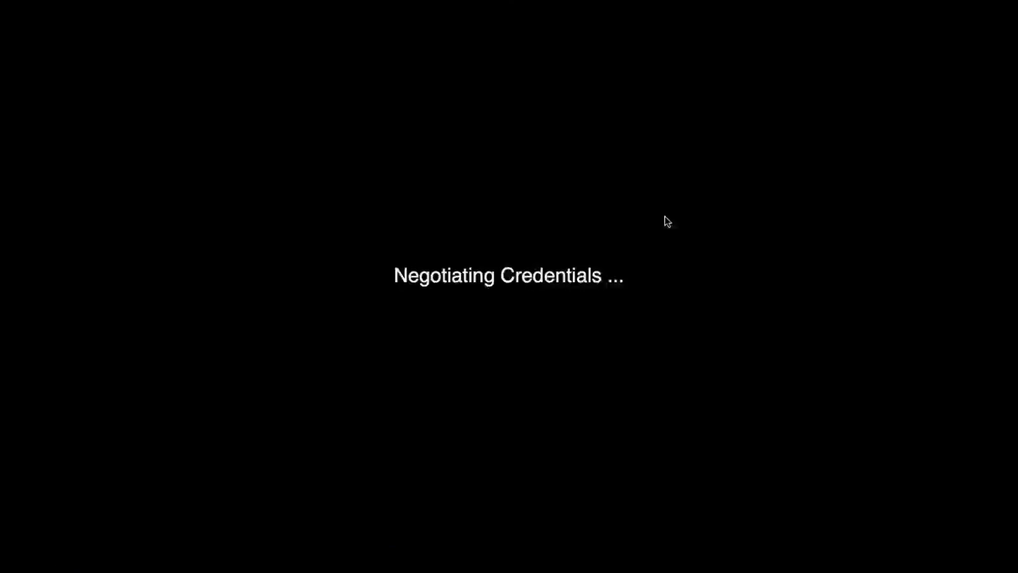
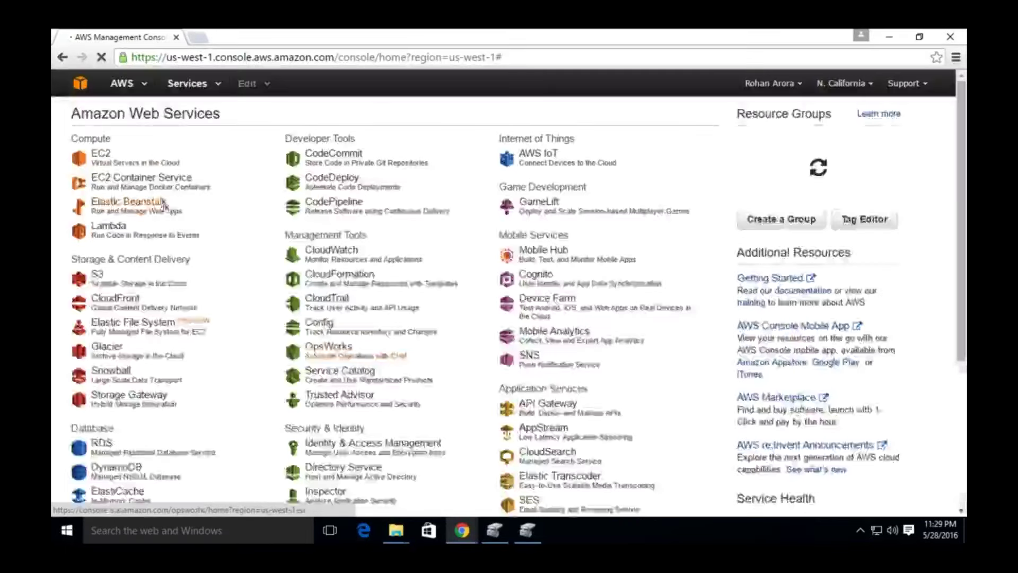
Go to EC2 and list running instances, showing the t2.micro 'web server' in us-west-1b
left_click(119, 167)
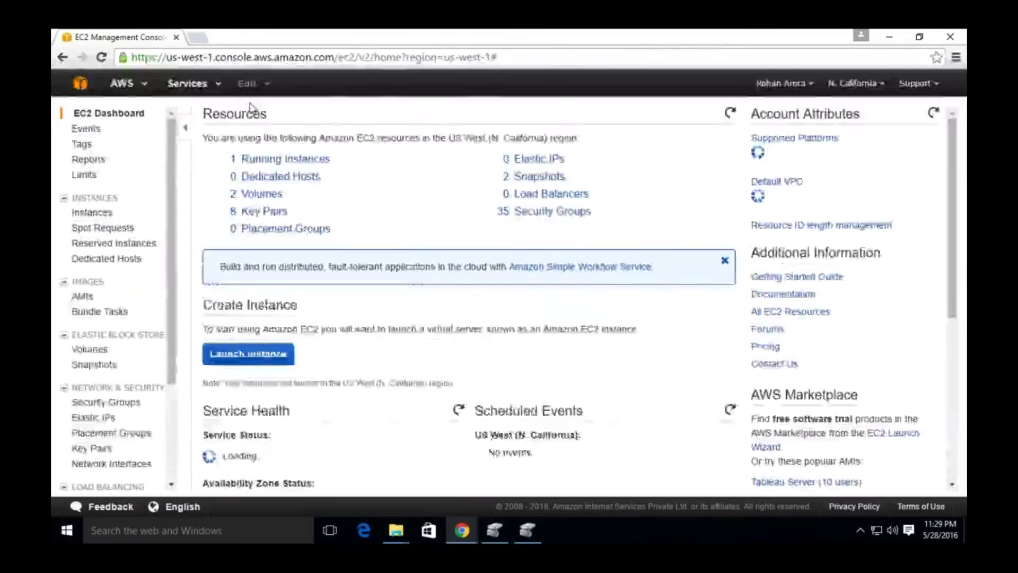
left_click(291, 161)
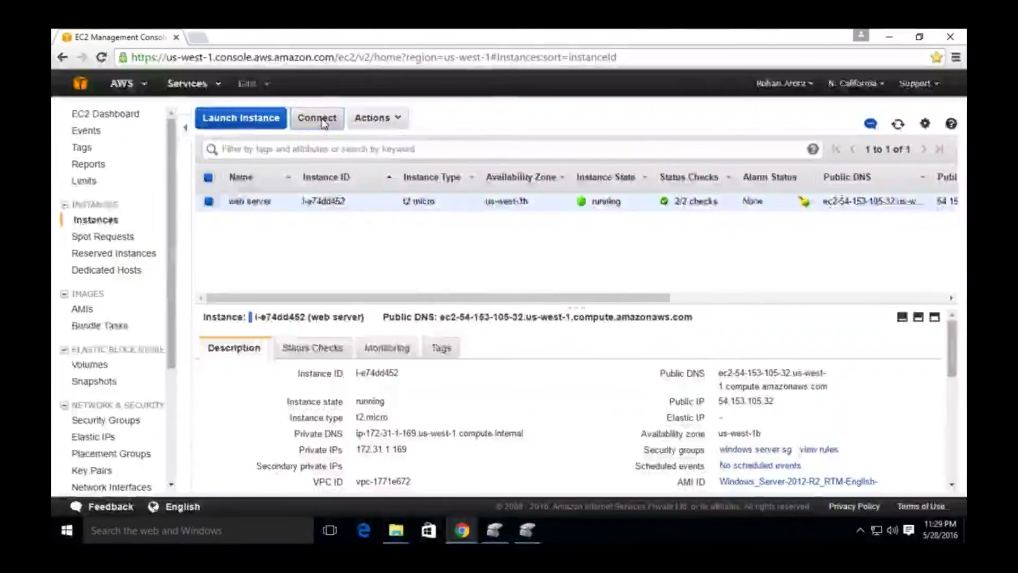
left_click(318, 118)
left_click(481, 245)
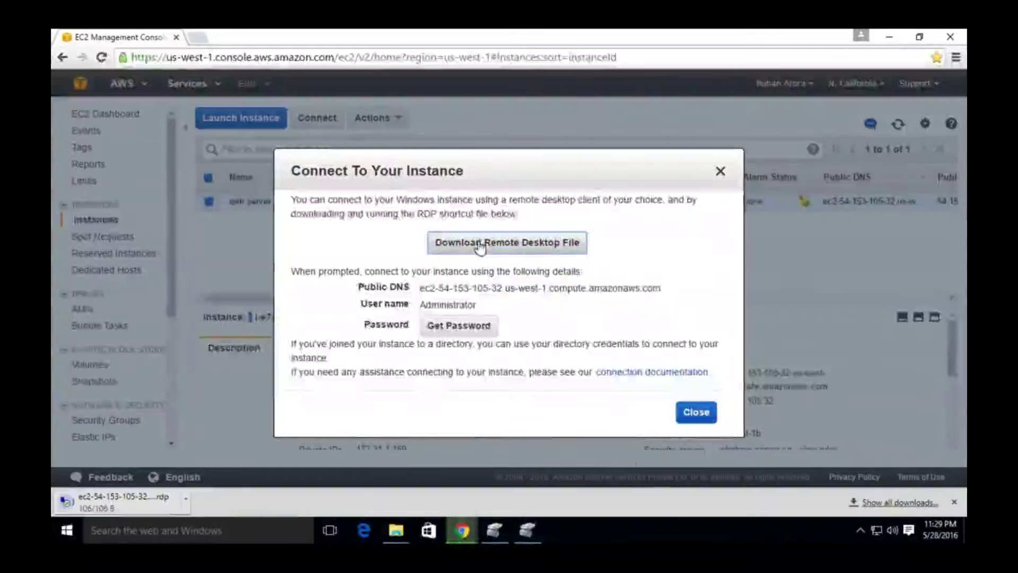
left_click(131, 503)
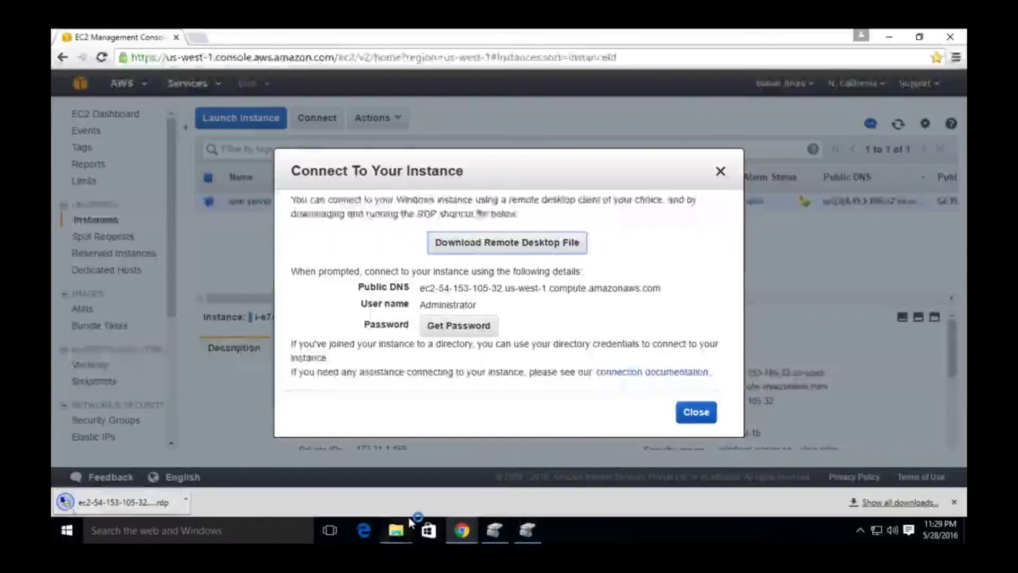
left_click(87, 504)
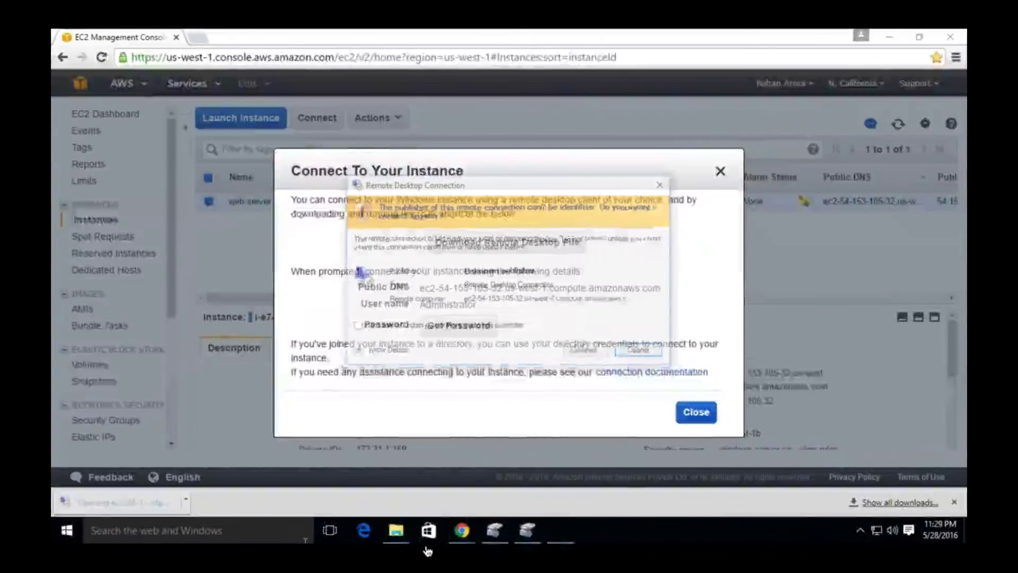
left_click(583, 350)
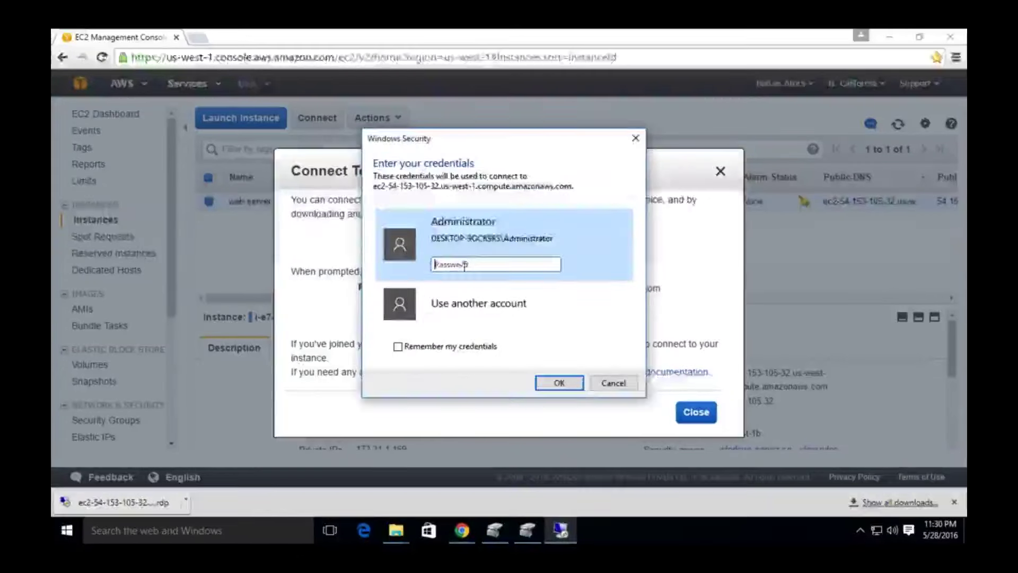
left_click(616, 382)
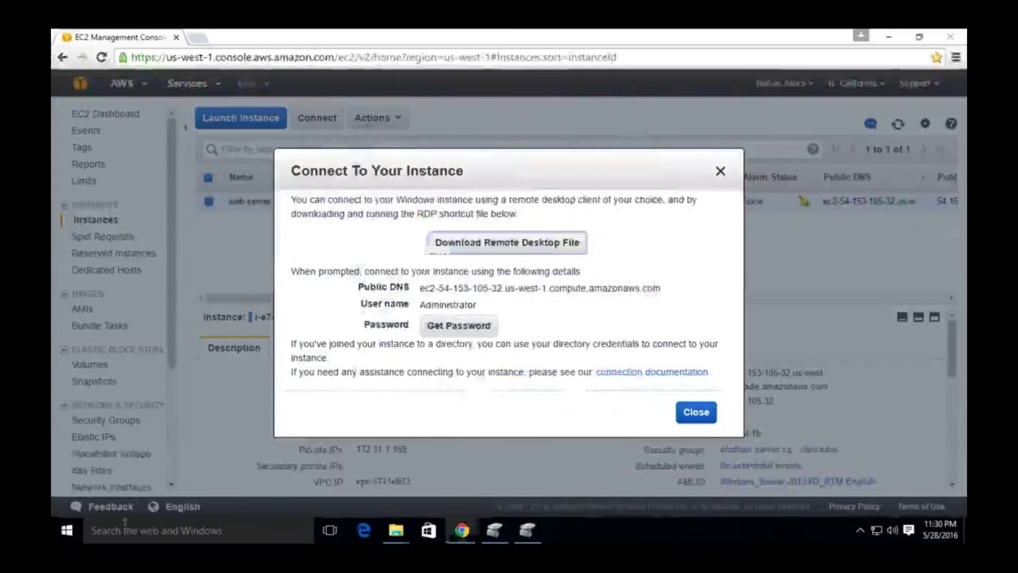
Launch Remote Desktop Connection via mstsc, then close it again
left_click(121, 522)
type("mst")
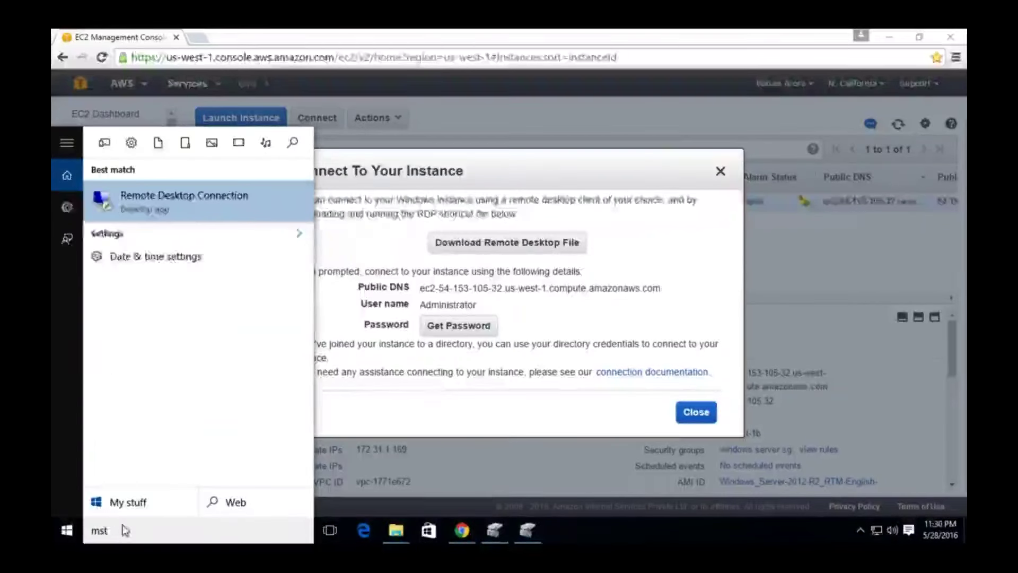
type("sc")
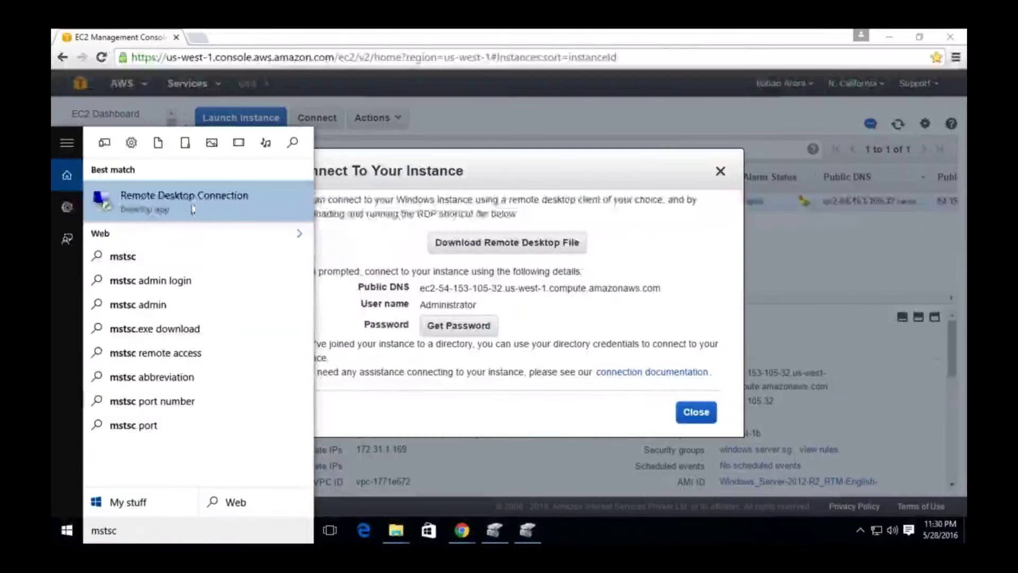
left_click(188, 206)
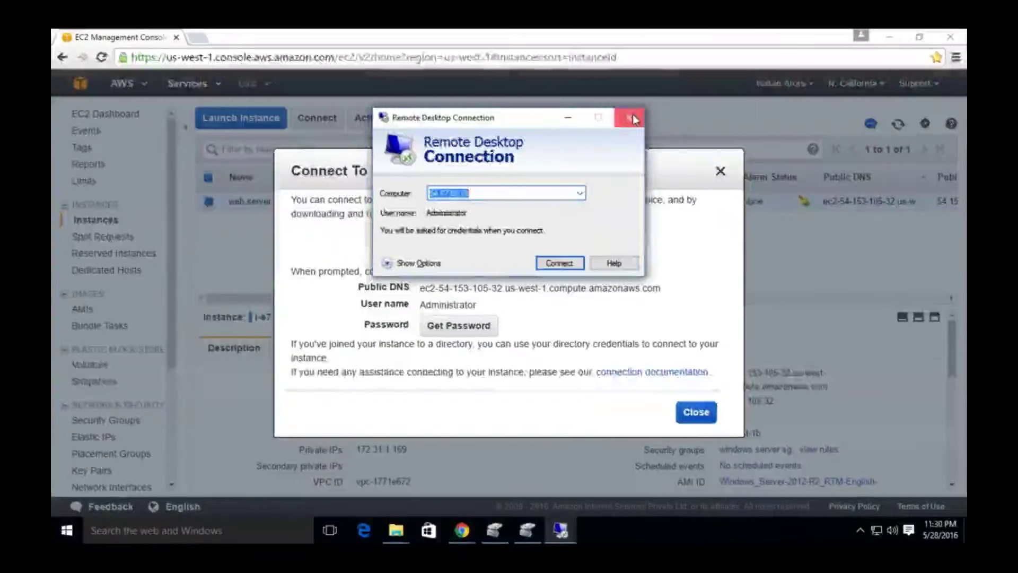
left_click(629, 117)
left_click(510, 244)
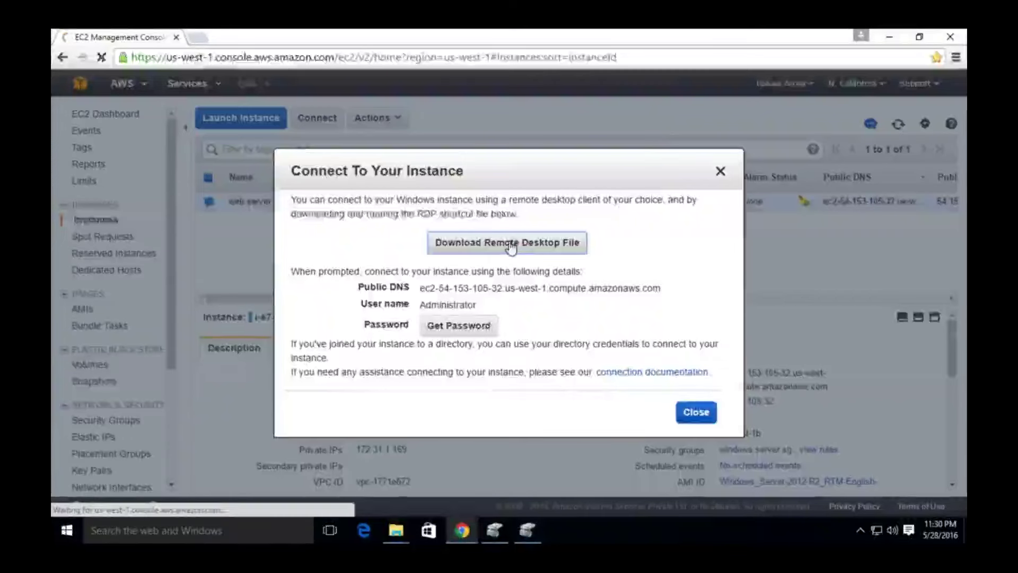
Request the Windows password and connect via the .rdp file, accepting the publisher warning
left_click(471, 326)
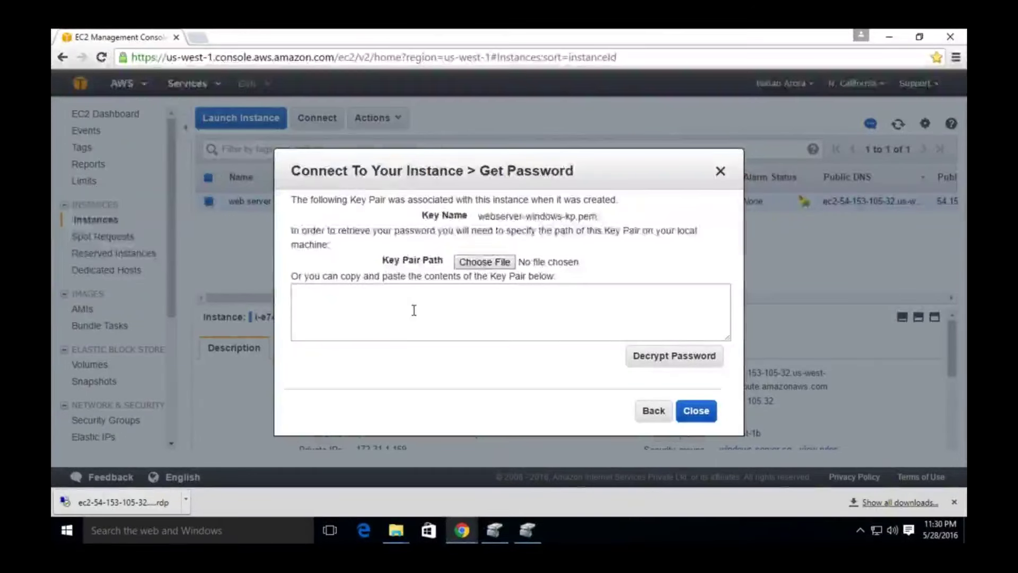
left_click(143, 502)
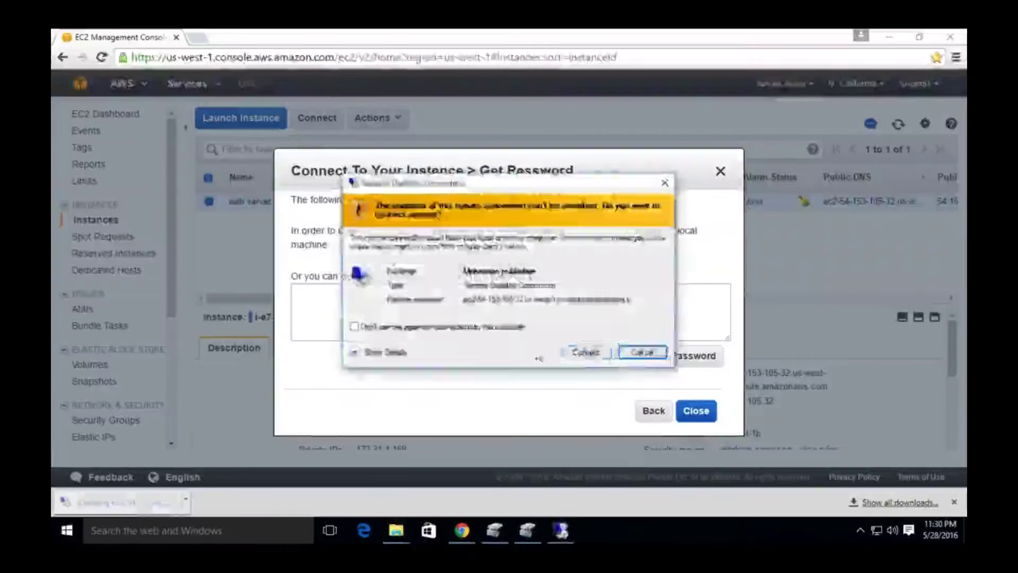
left_click(584, 350)
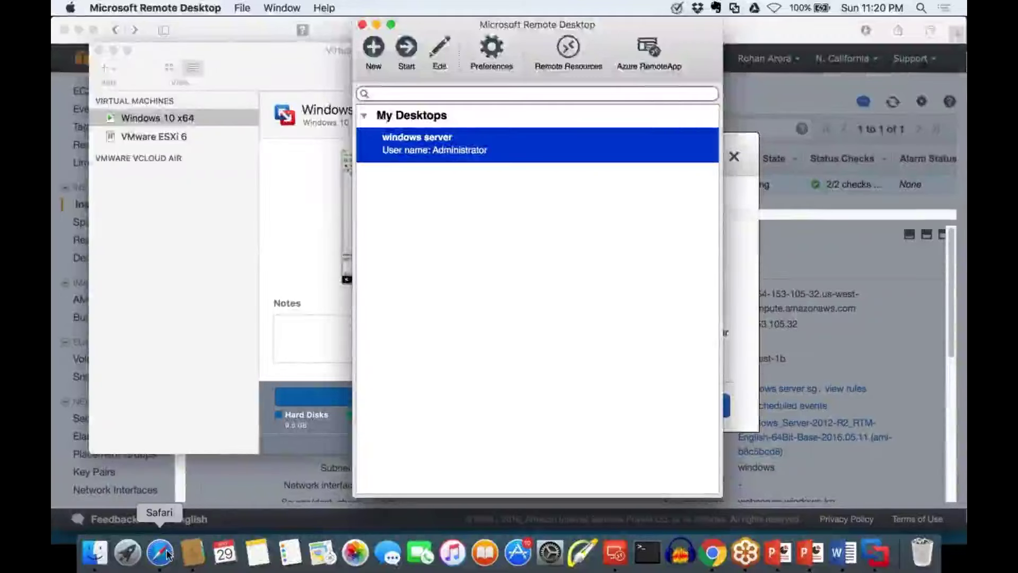
Close the connection details, choose Actions > Launch More Like This for 'web server', then return to instances
left_click(162, 552)
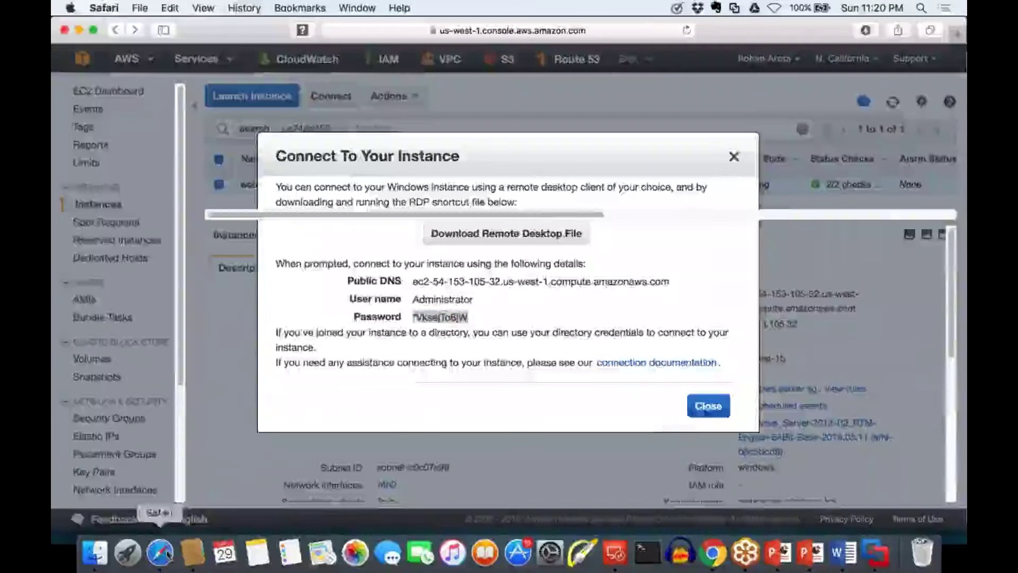
left_click(708, 406)
left_click(407, 96)
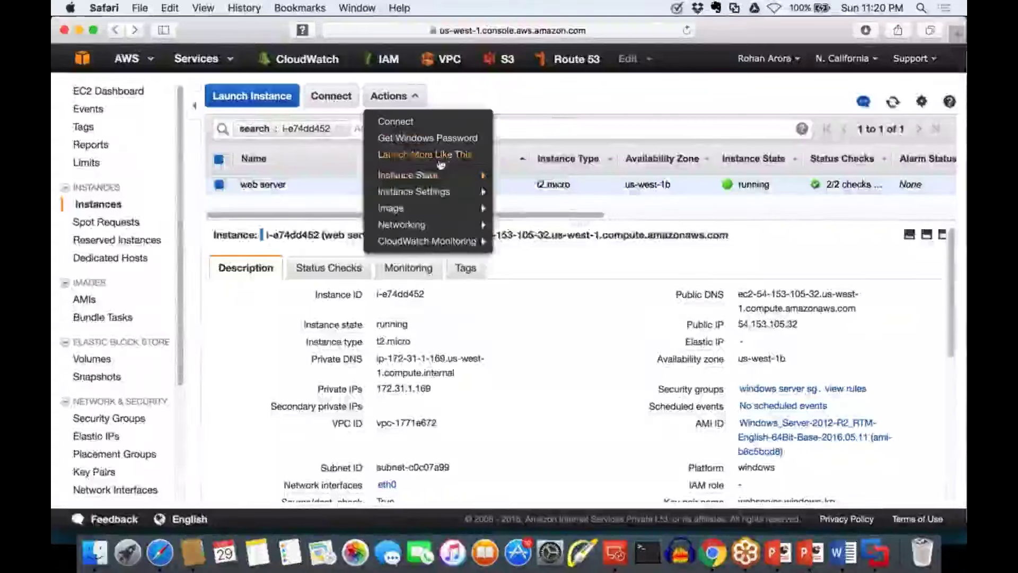
mouse_move(407, 175)
right_click(565, 184)
left_click(416, 98)
mouse_move(419, 175)
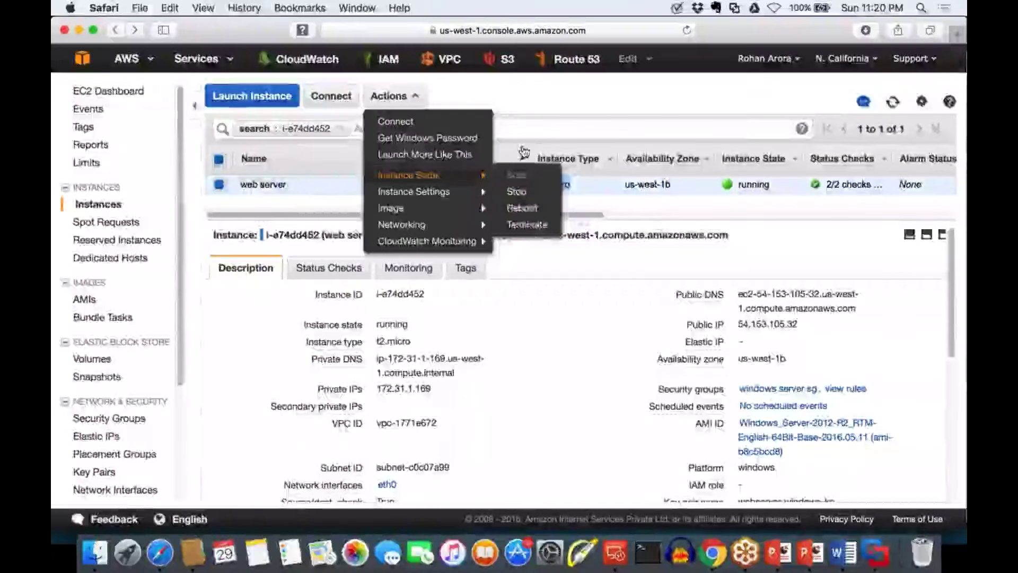
left_click(470, 153)
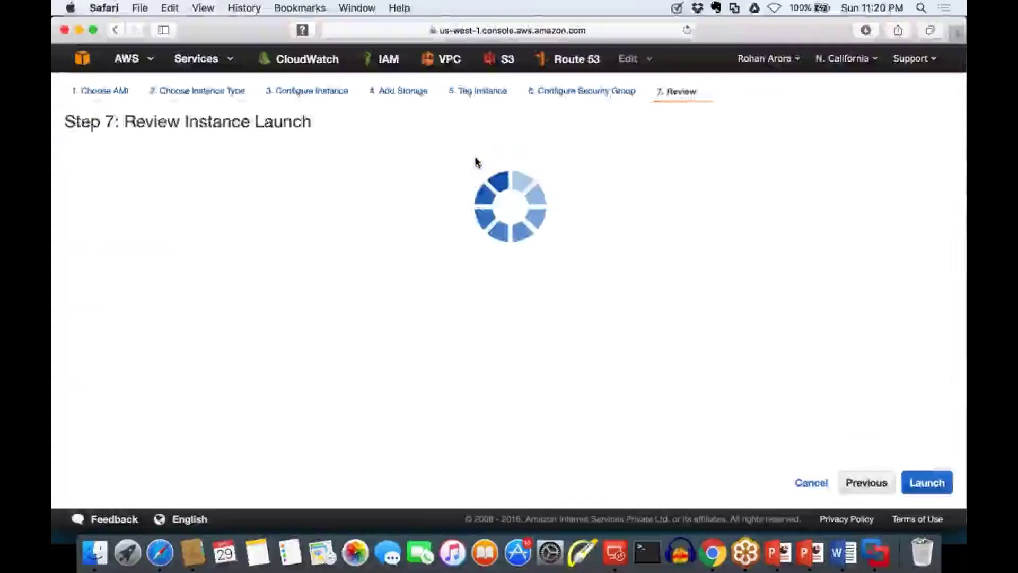
left_click(811, 483)
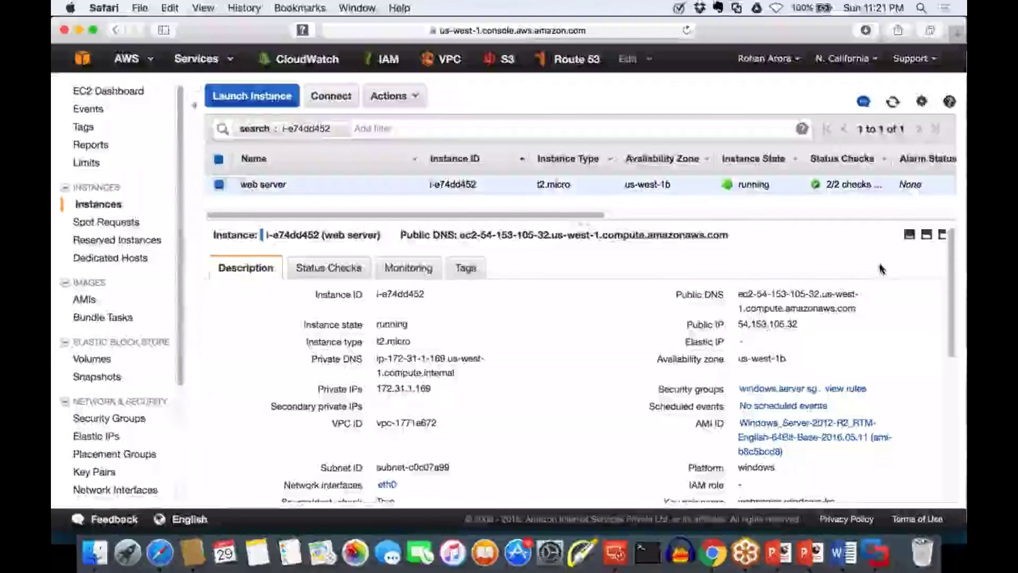
left_click(647, 553)
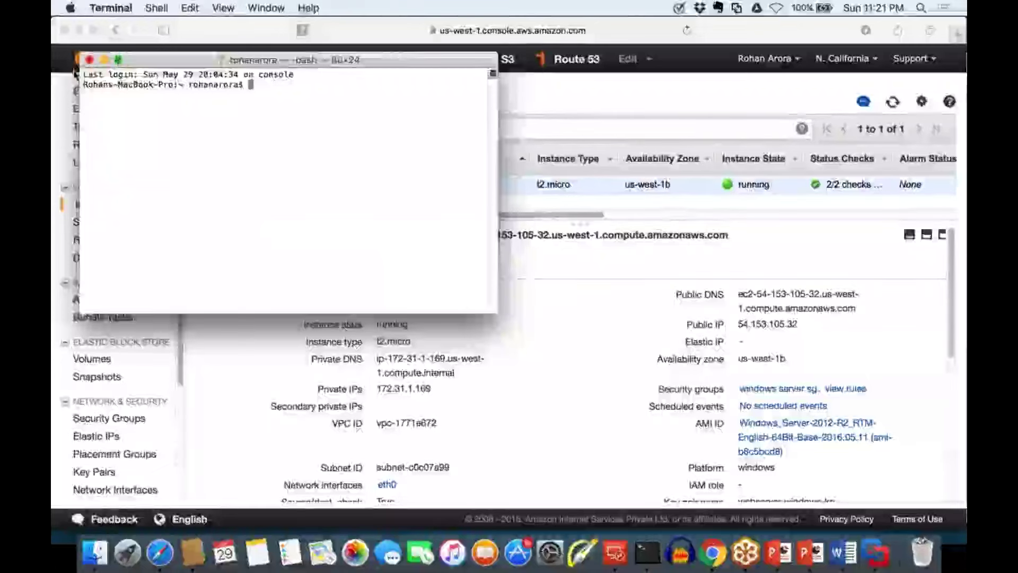
left_click(89, 60)
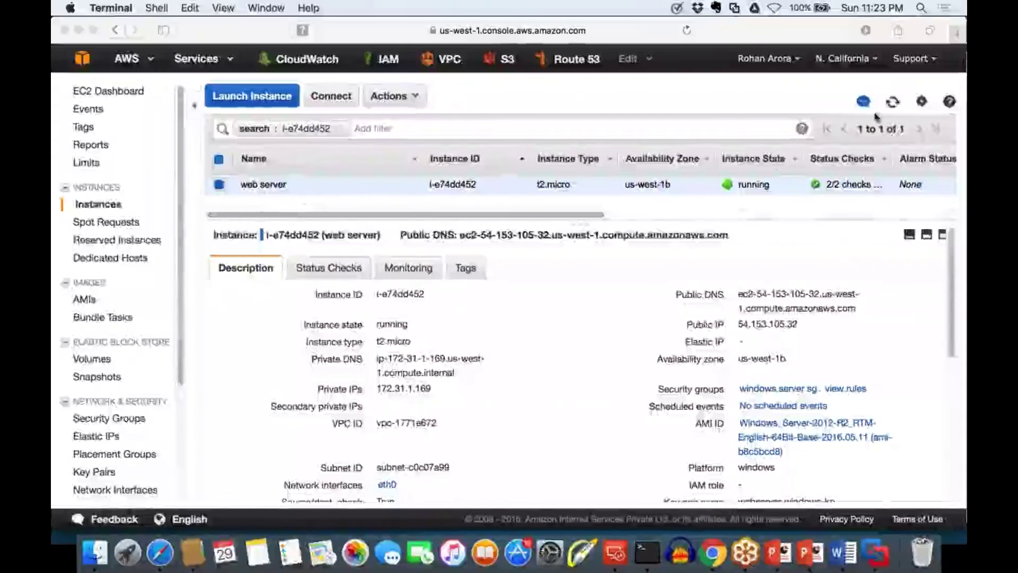
In a new browser tab, search Google for 'animoto case study'
left_click(957, 37)
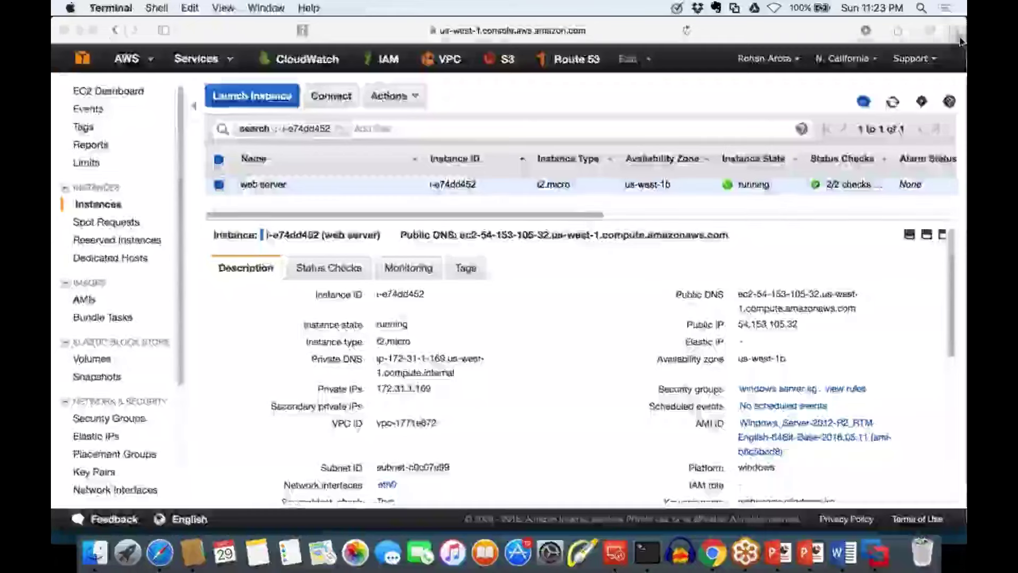
key("super+r")
left_click(959, 38)
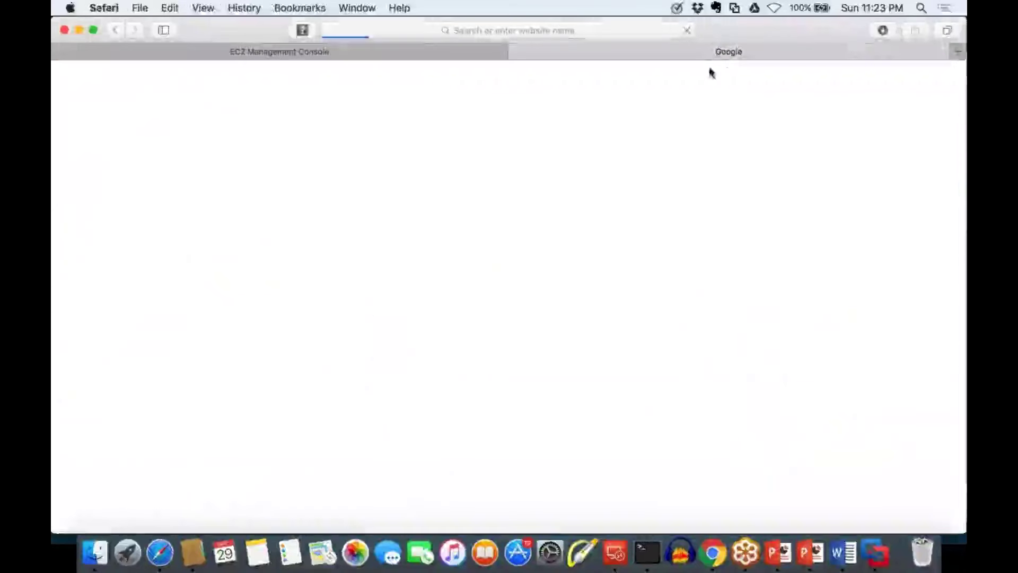
type("anim")
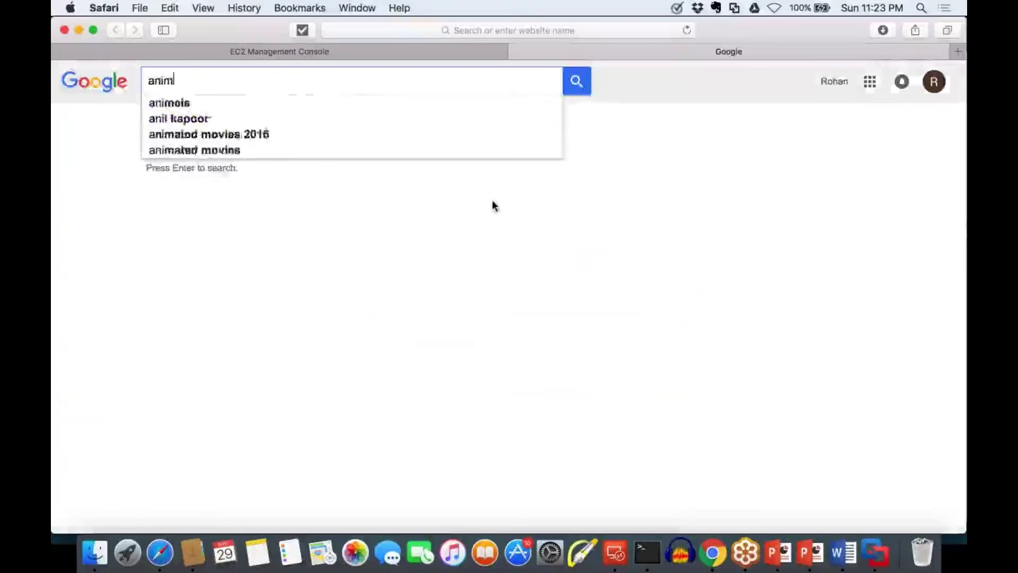
type("it")
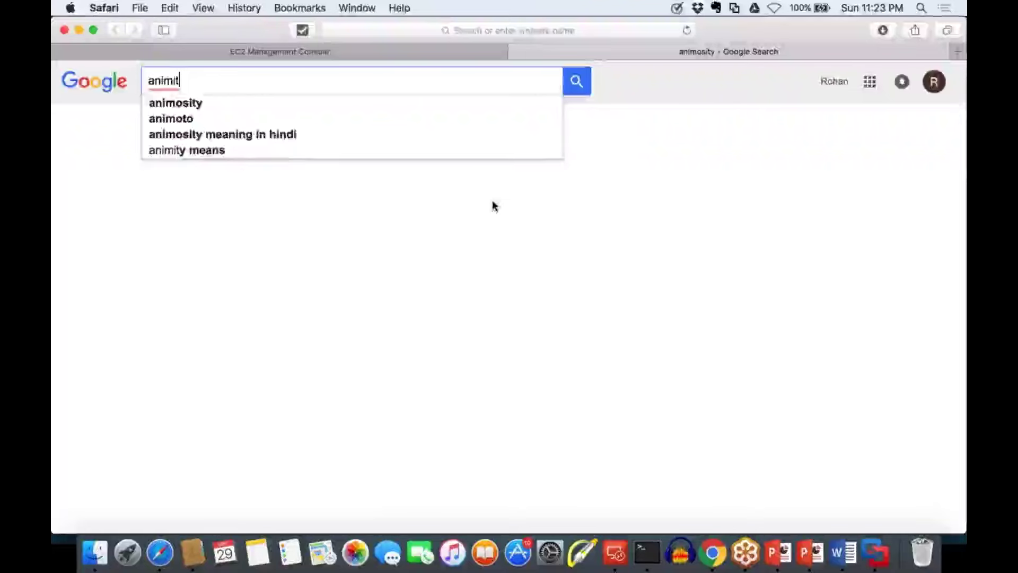
key("BackSpace")
key("BackSpace")
type("oto")
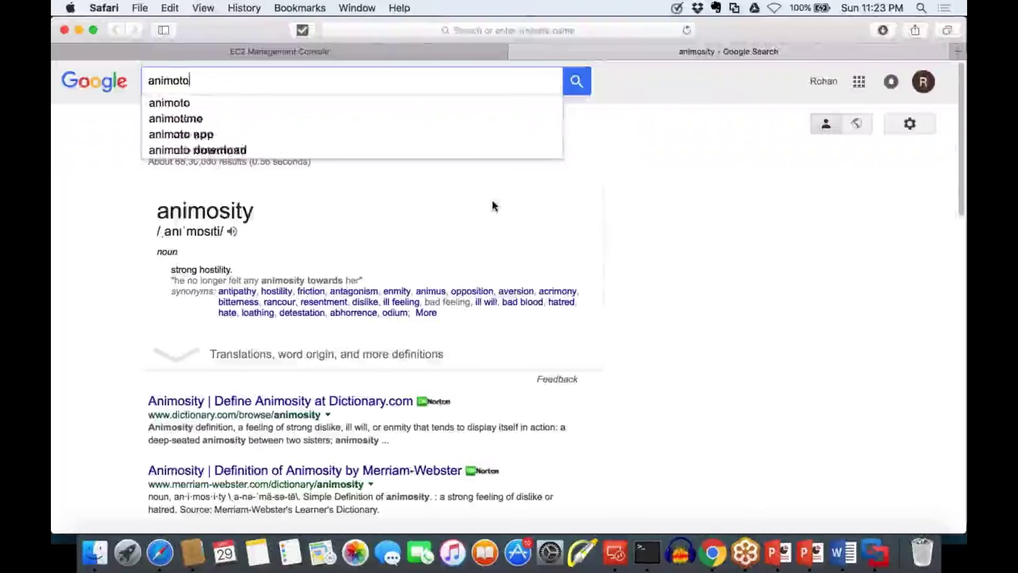
type(" case")
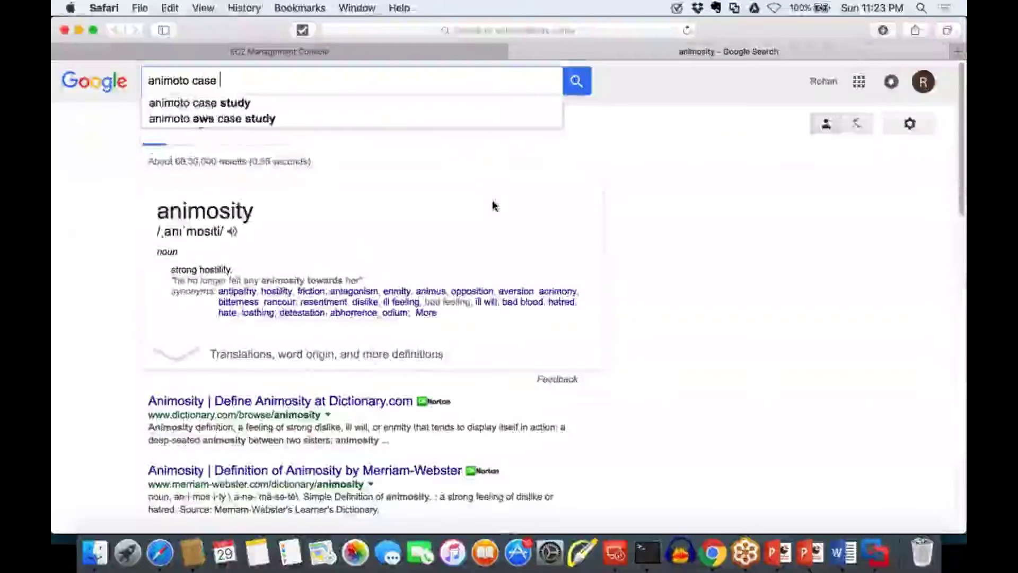
key("Down")
key("Return")
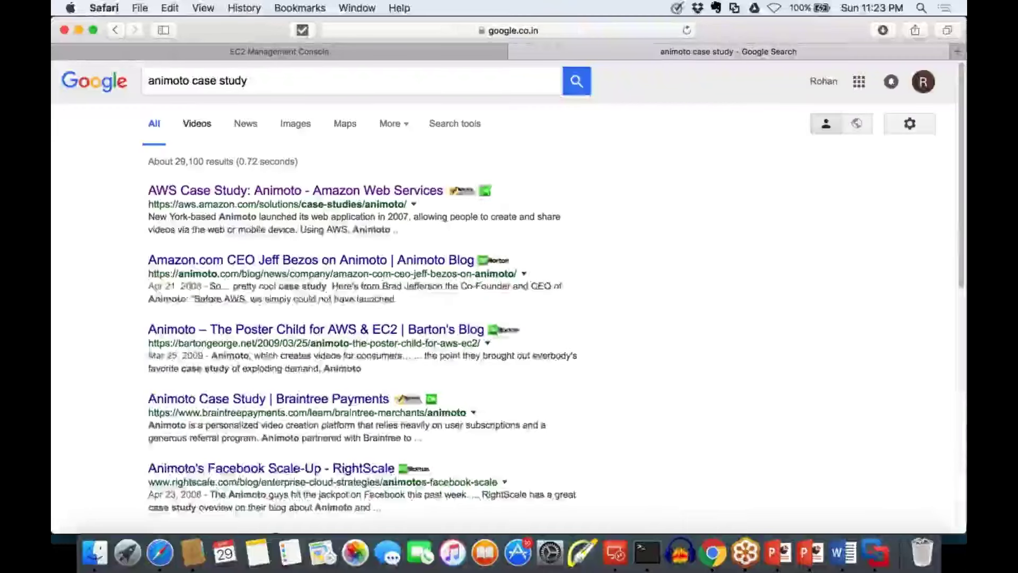
Refine the query to 'aws animoto case study' and open the AWS Case Study: Animoto result
left_click(150, 81)
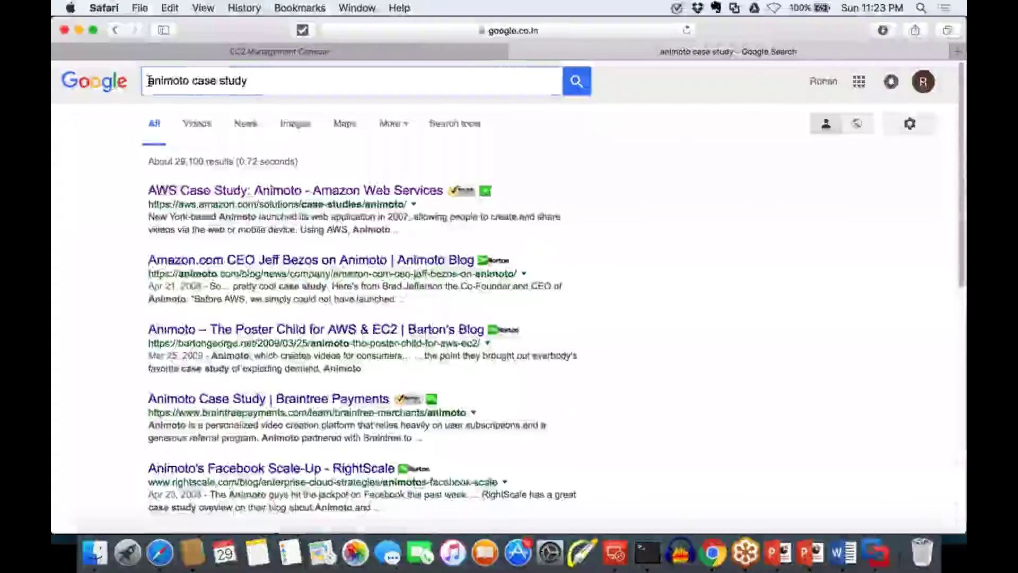
type("a")
type("ws")
key("Return")
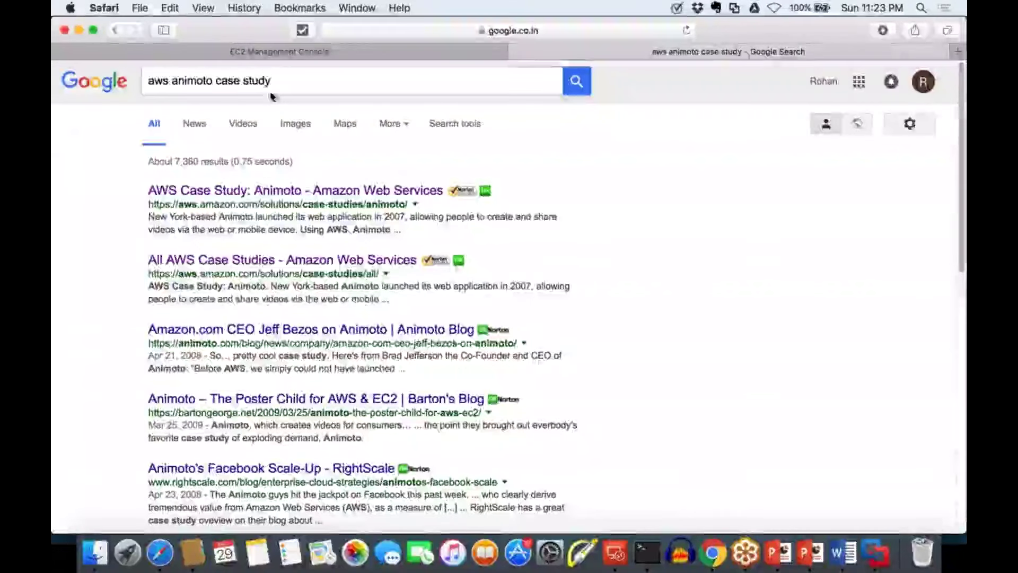
left_click_drag(270, 81, 96, 74)
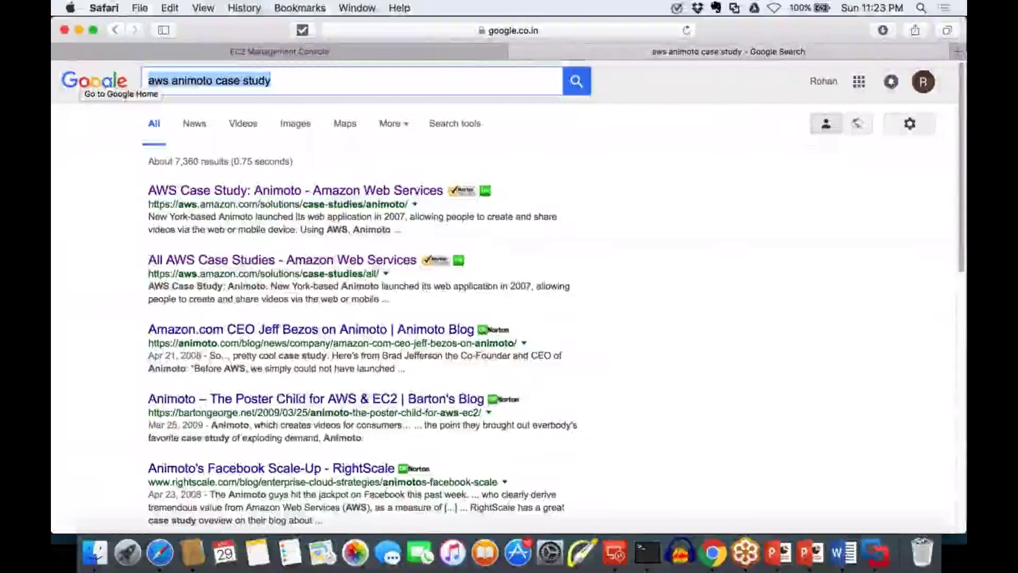
left_click(257, 83)
key("super+a")
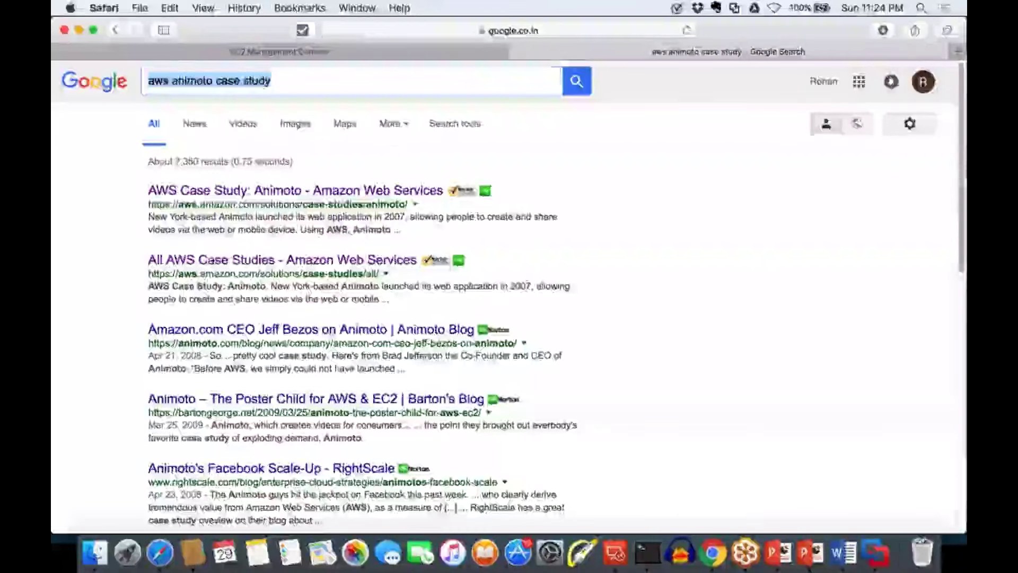
left_click(297, 191)
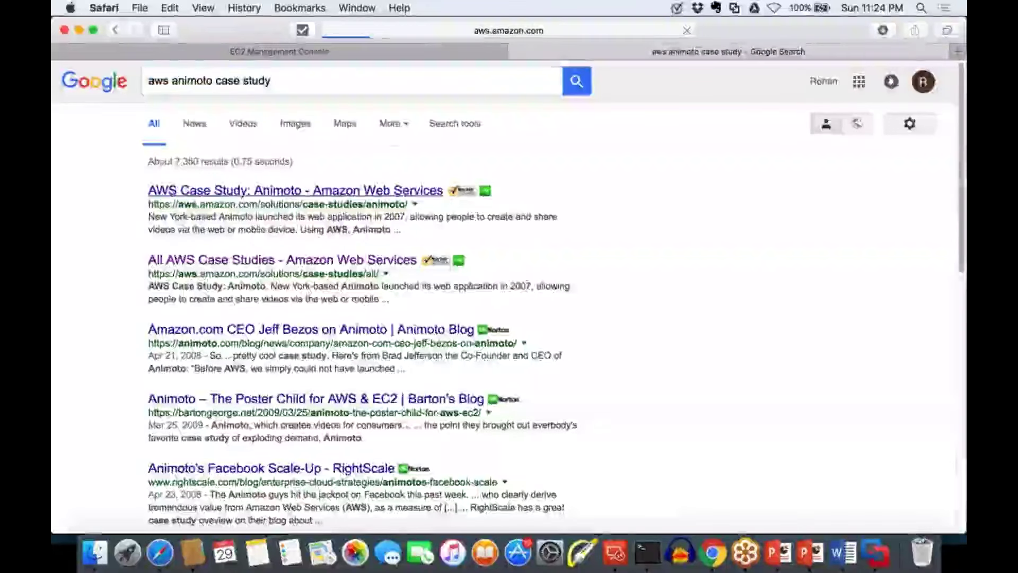